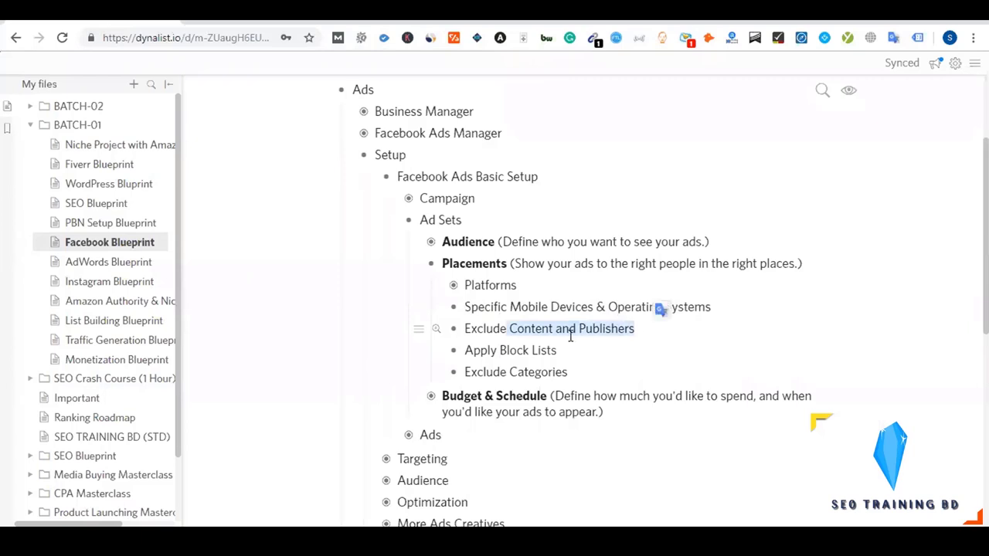
Highlight Content and Publishers, Apply Block Lists and Exclude Categories under Placements, and collapse the Placements section.
left_click(509, 330)
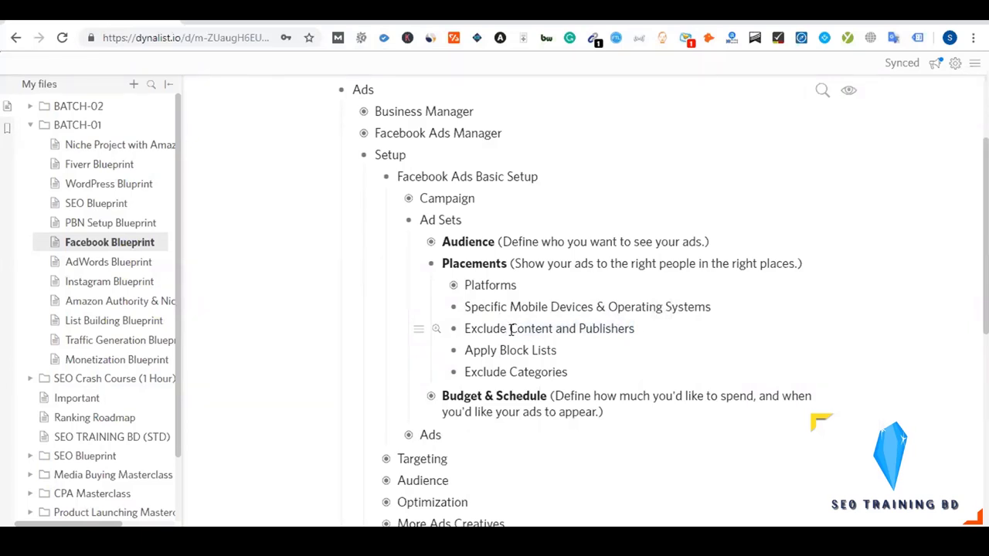
left_click_drag(509, 330, 657, 330)
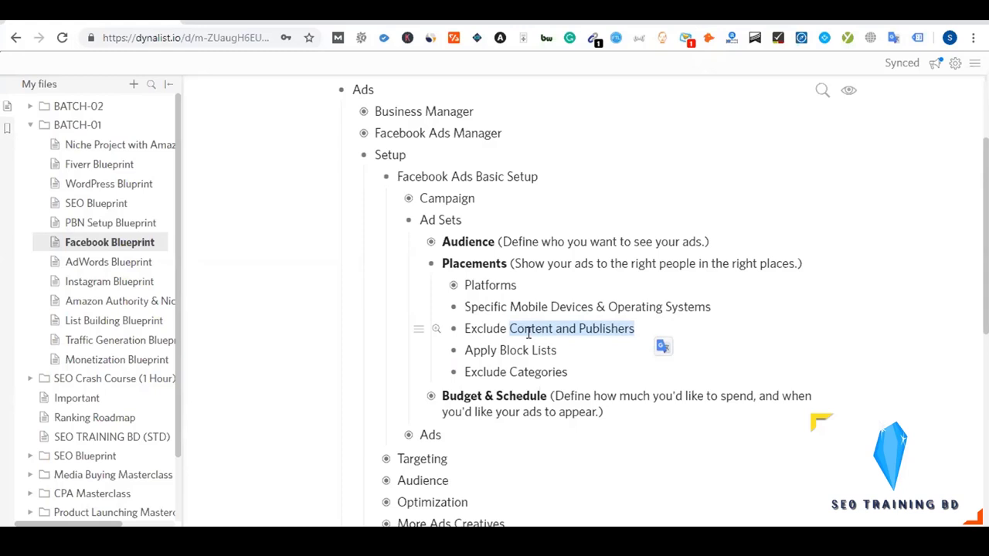
left_click_drag(470, 354, 579, 353)
left_click(503, 370)
left_click_drag(466, 374, 581, 371)
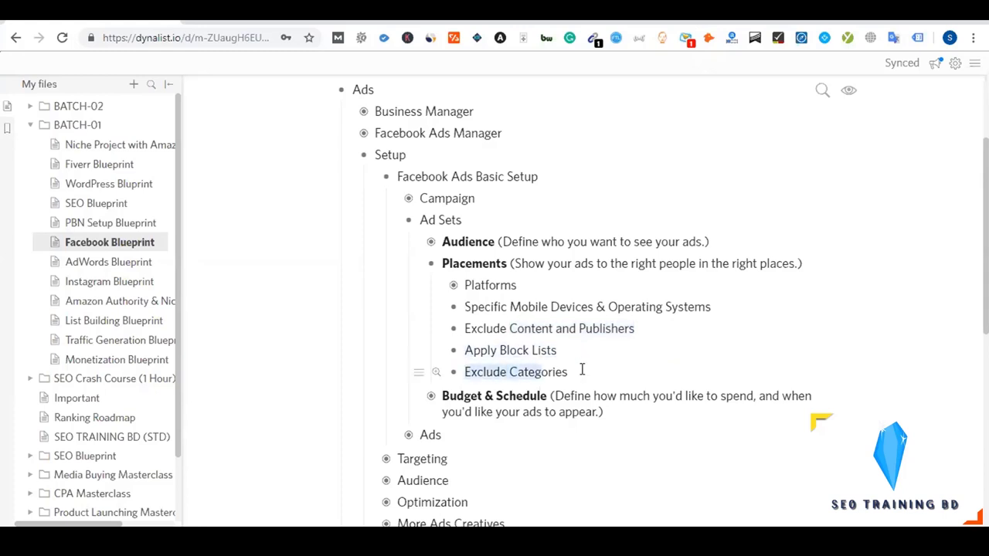
left_click(431, 265)
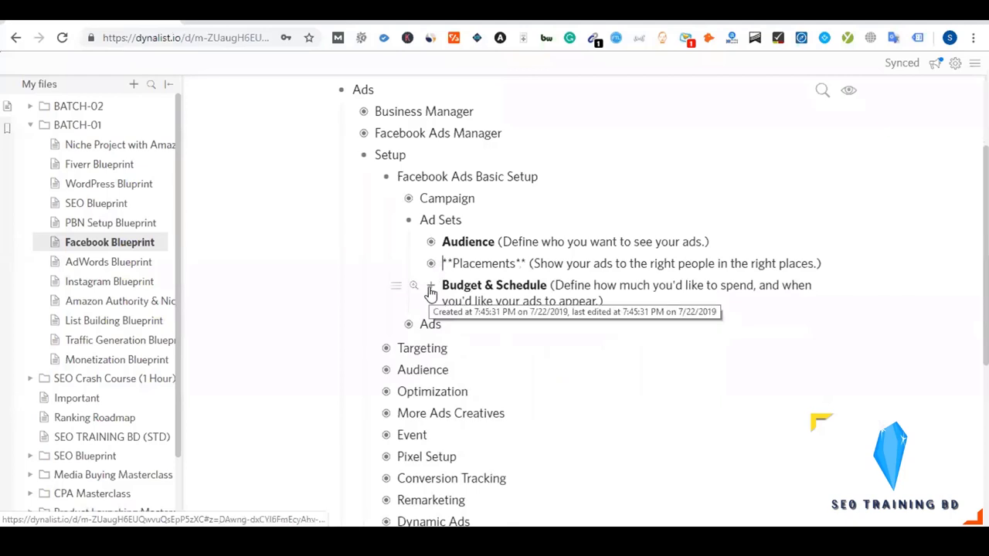
Expand Budget & Schedule to review its topics, and collapse both that section and the Ad Sets branch.
left_click(430, 292)
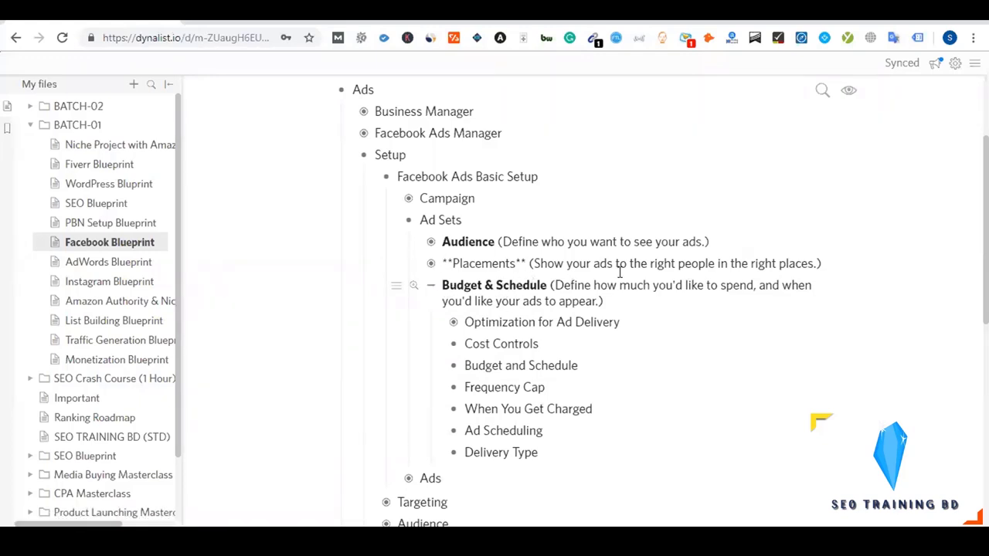
scroll(568, 385, "down", 1)
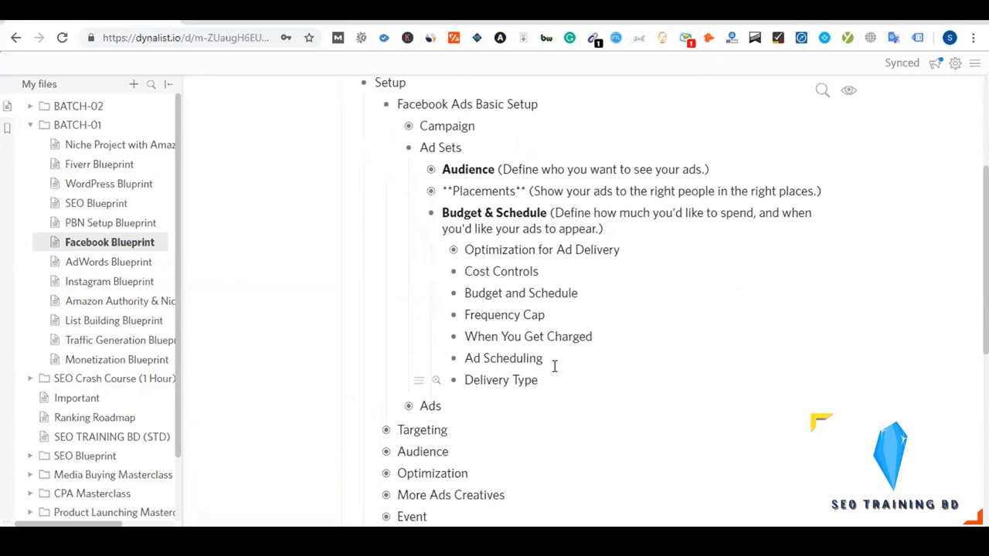
left_click(466, 315)
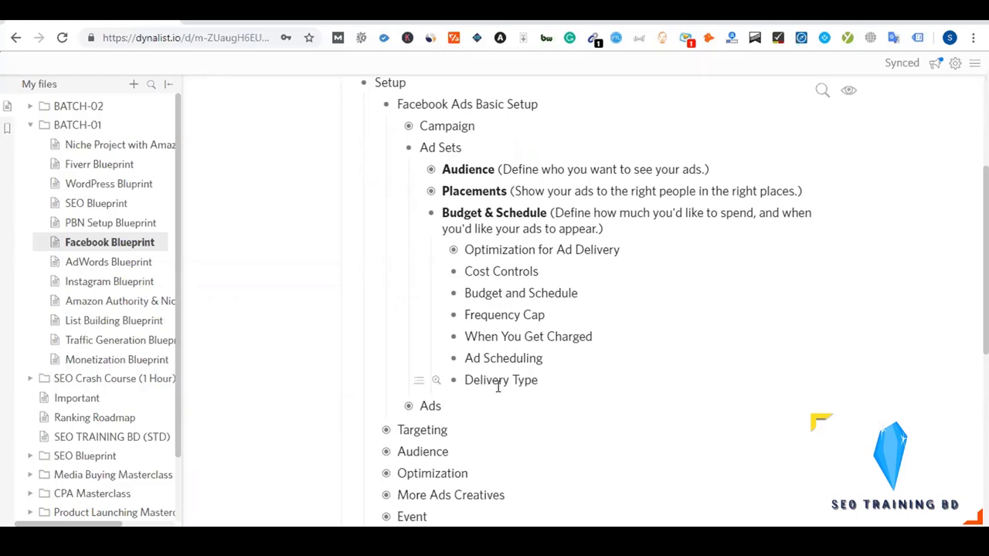
scroll(516, 379, "up", 1)
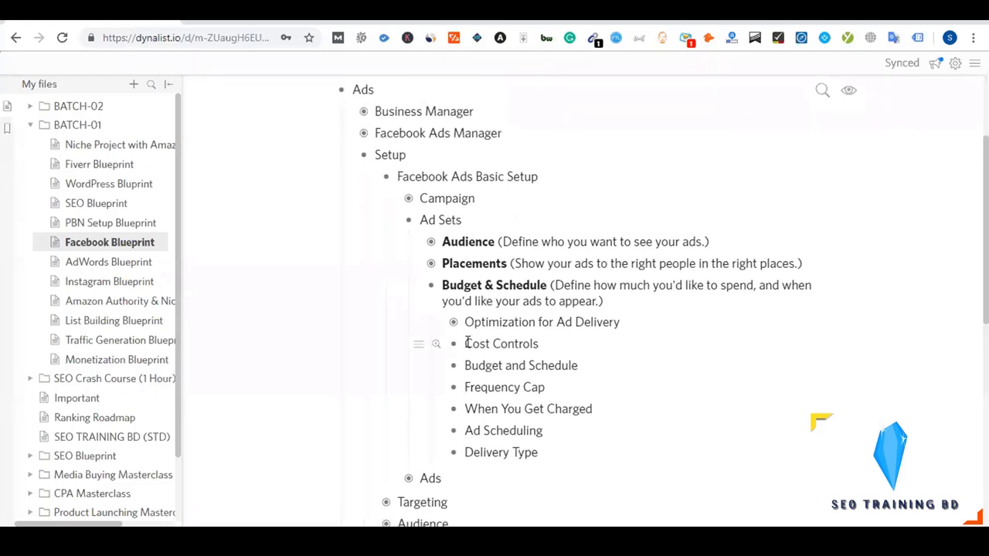
left_click(431, 286)
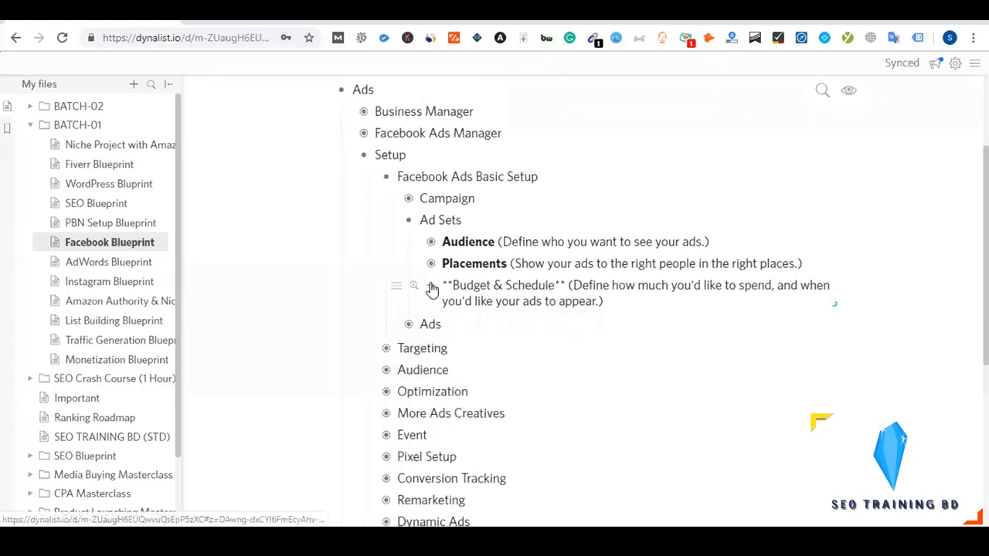
left_click(409, 224)
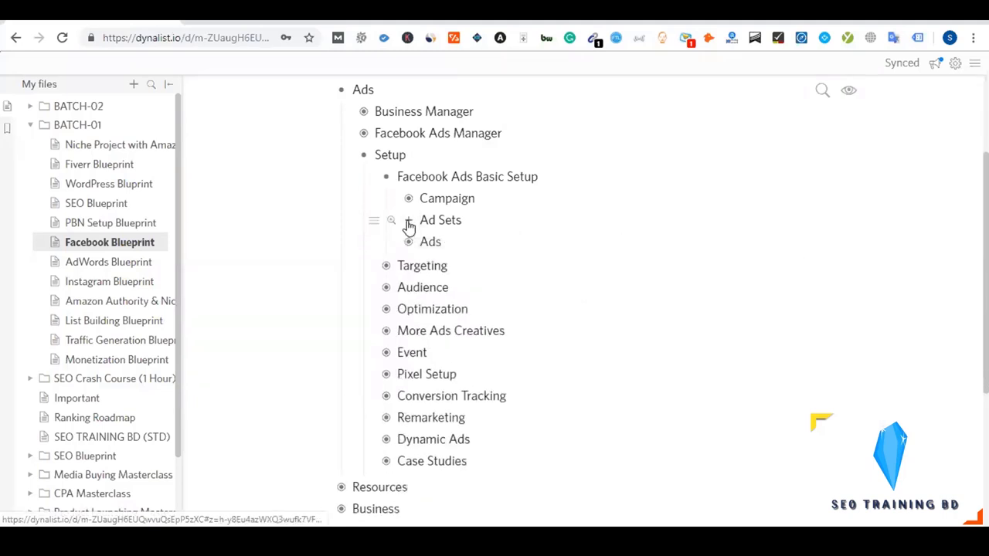
left_click(409, 224)
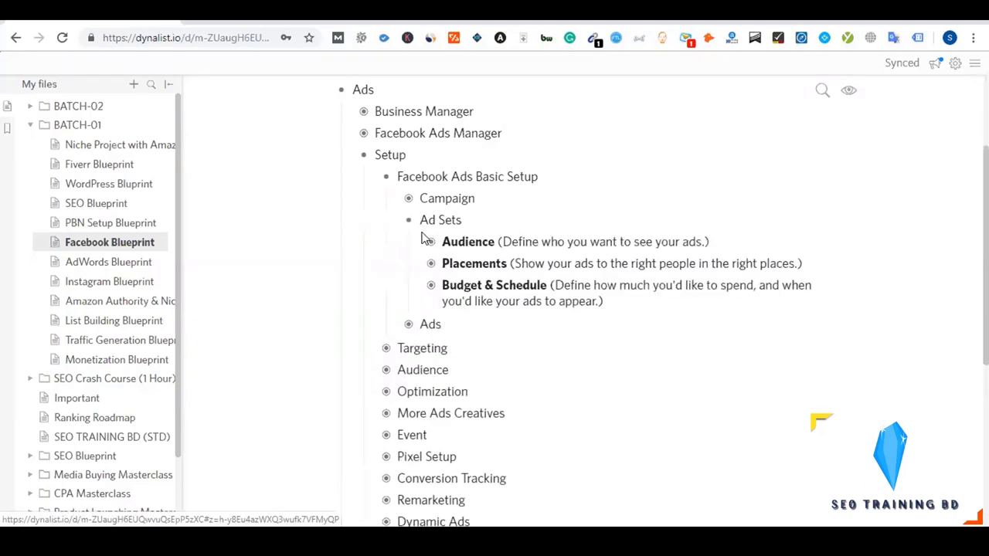
left_click(409, 224)
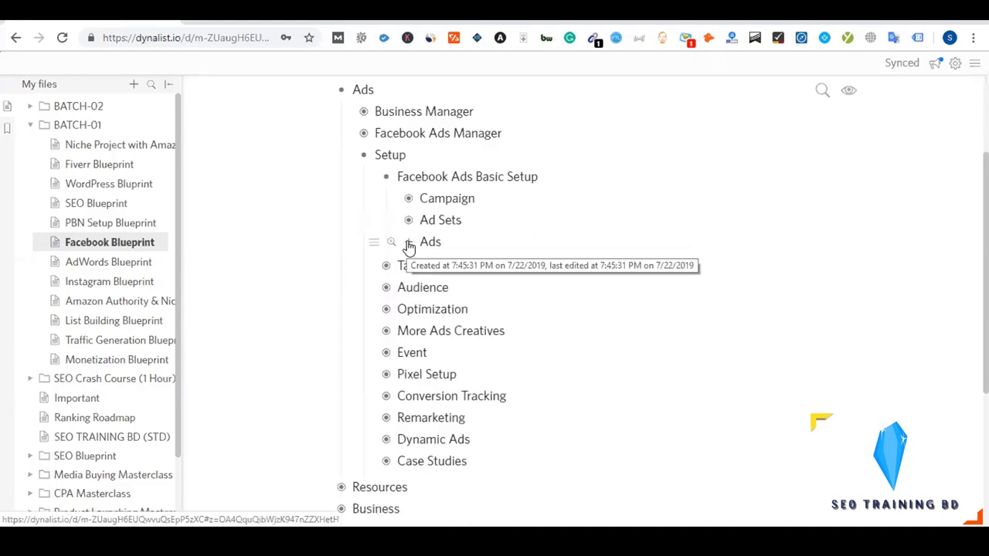
Expand the Ads branch under Facebook Ads Basic Setup and check the help link inside Ads Details Based on Content, leaving that item collapsed.
left_click(409, 243)
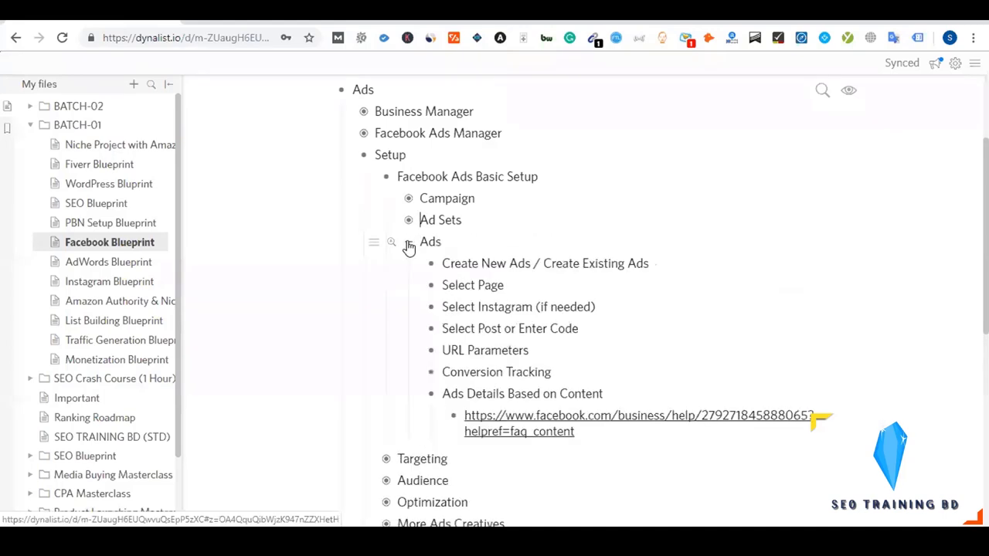
left_click(431, 394)
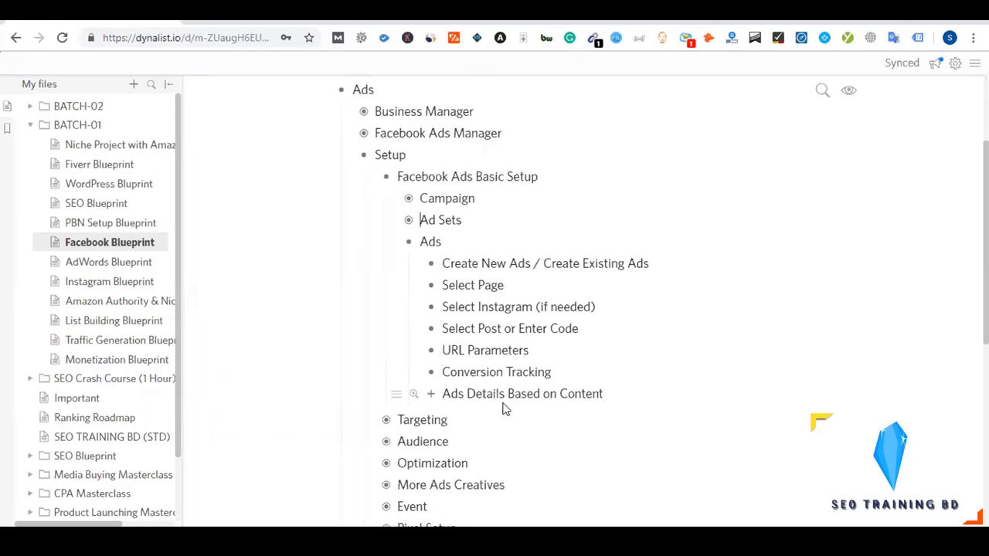
scroll(480, 386, "down", 1)
left_click(430, 323)
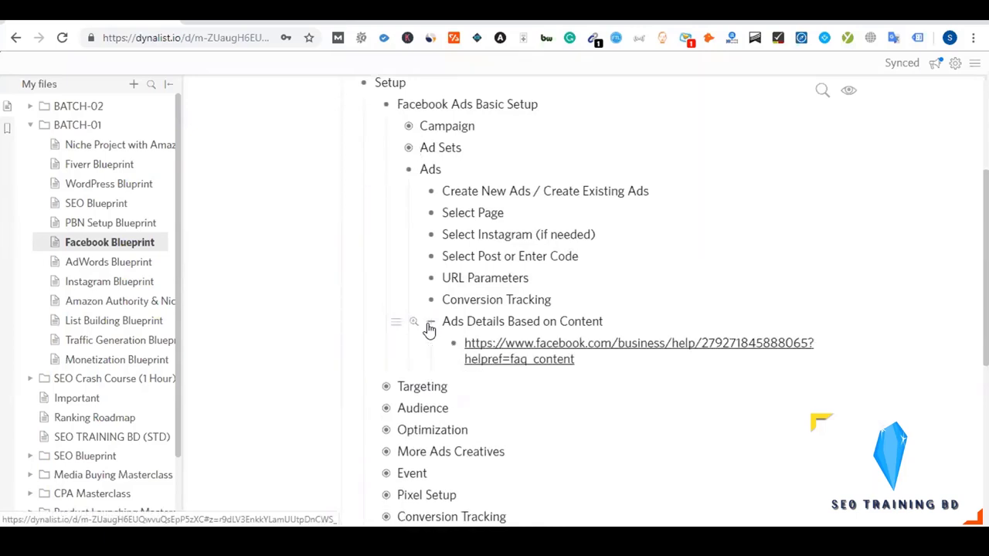
left_click(429, 324)
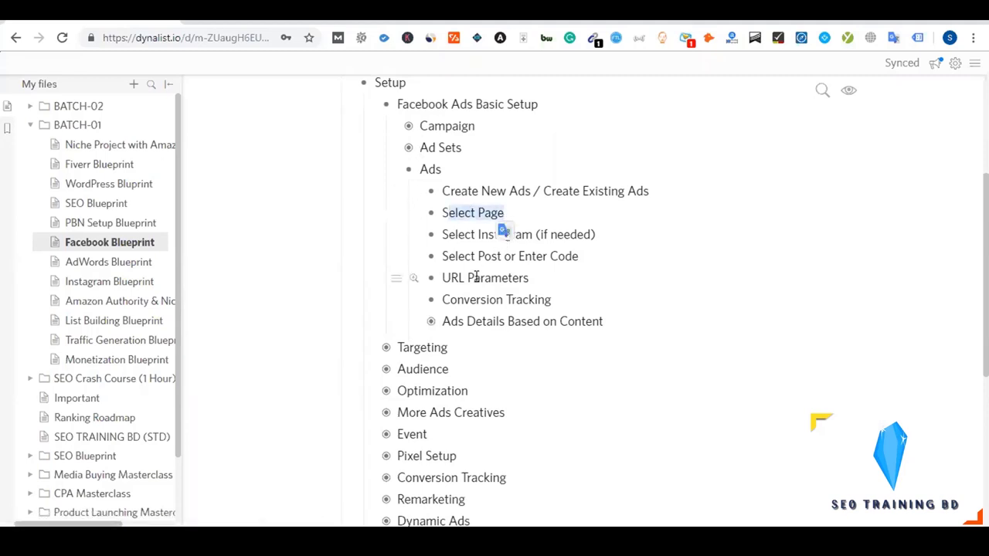
Highlight the Ads items in turn: Select Instagram, Select Post or Enter Code, URL Parameters and Conversion Tracking.
left_click(477, 235)
left_click_drag(464, 234, 522, 235)
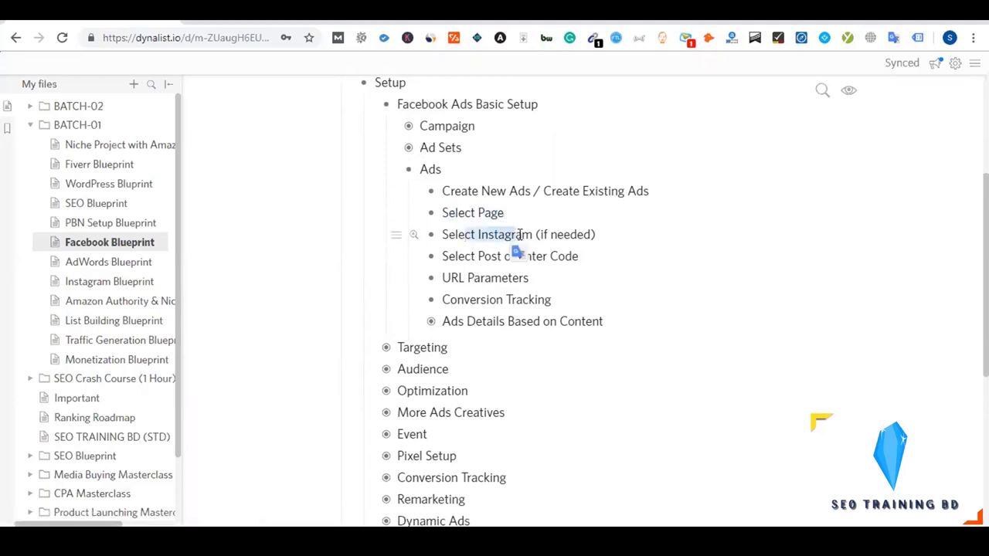
left_click(499, 235)
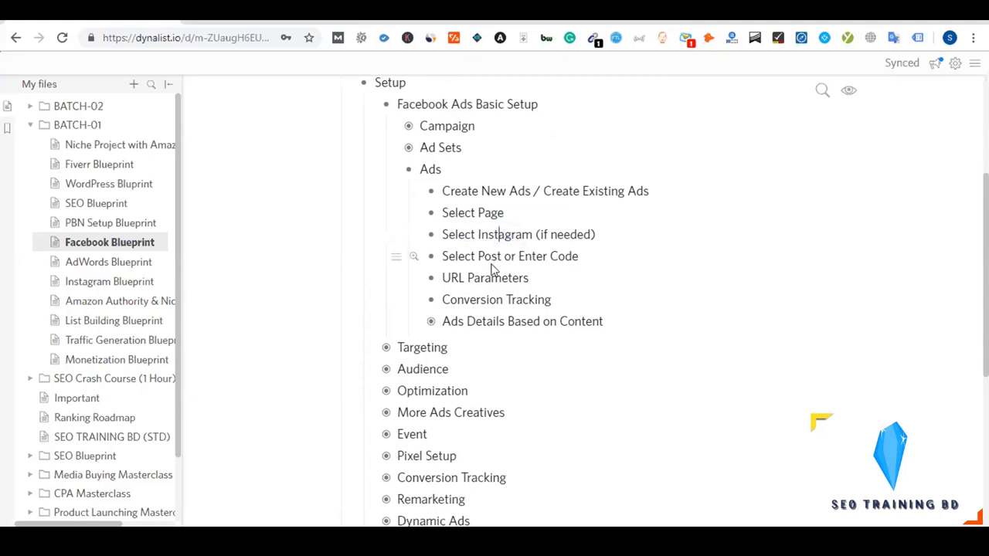
left_click_drag(469, 256, 537, 259)
double_click(489, 257)
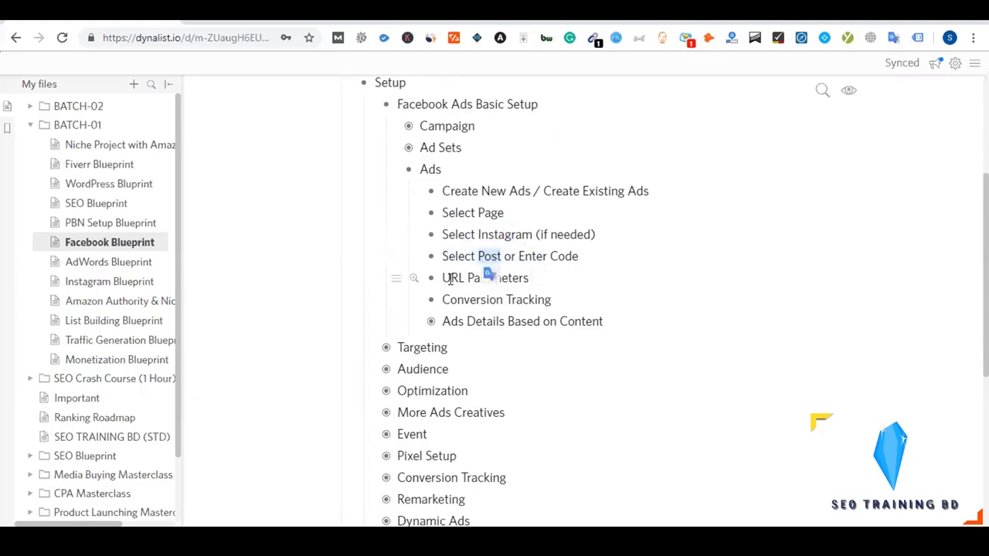
left_click_drag(444, 279, 560, 293)
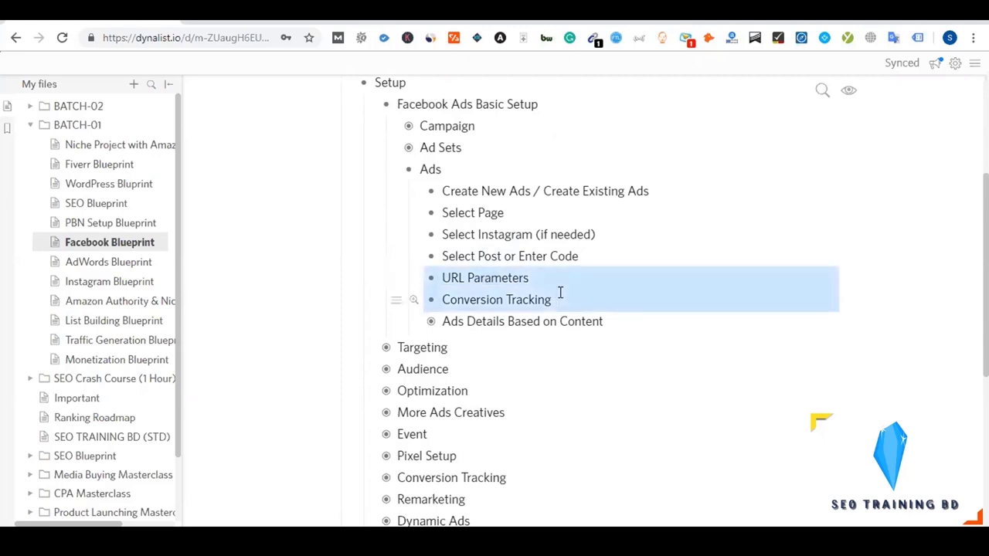
left_click(480, 294)
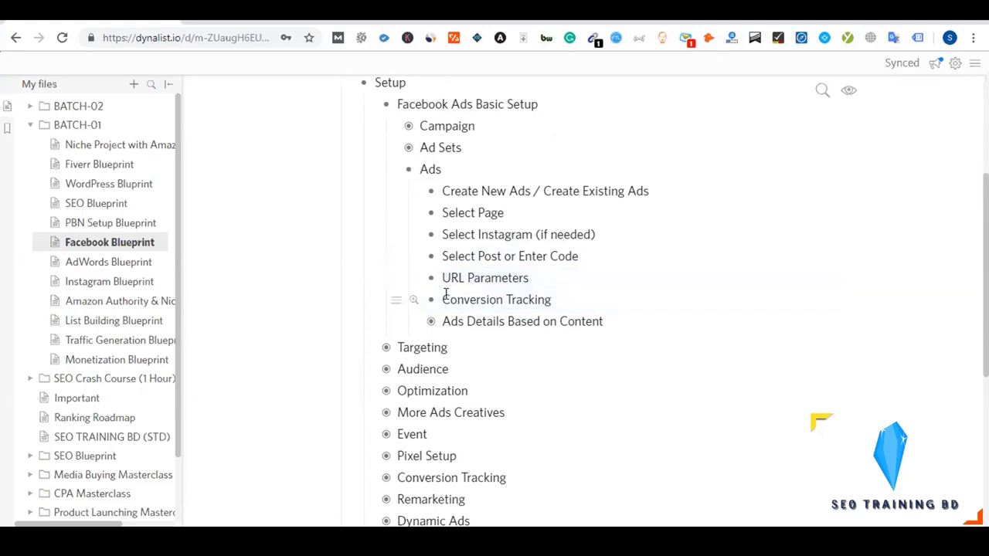
left_click_drag(445, 295, 556, 299)
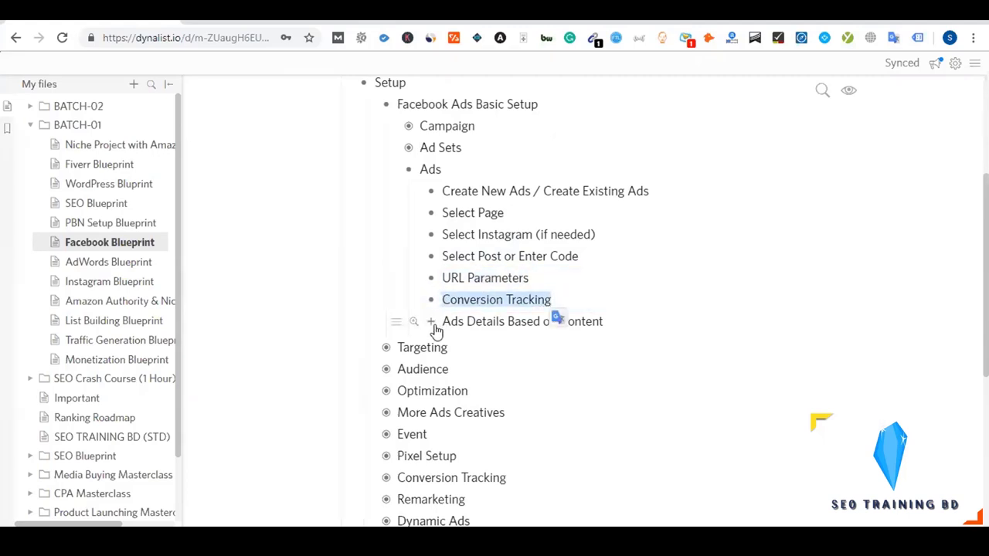
View the help link under Ads Details Based on Content once more, and collapse that item and the Ads branch.
left_click(435, 331)
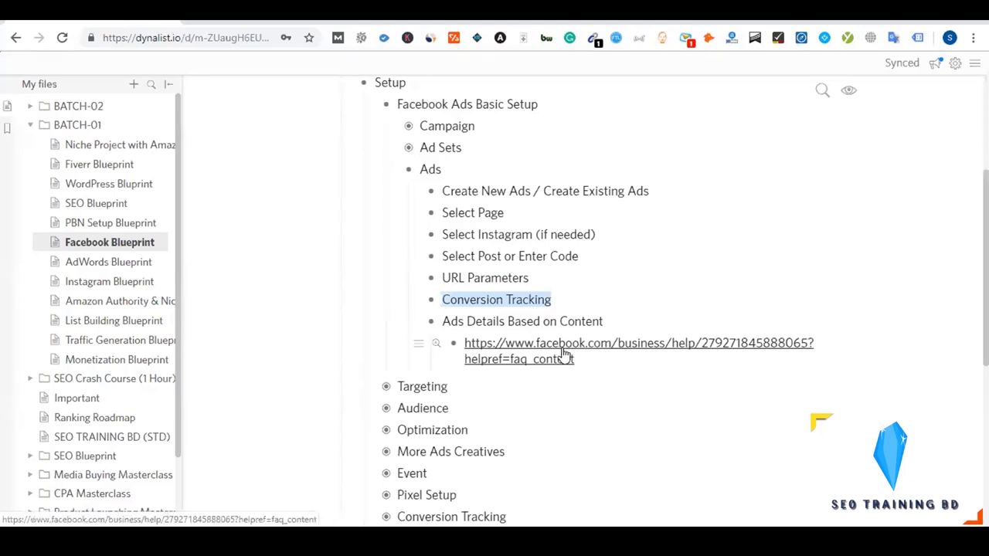
left_click(435, 328)
left_click(408, 169)
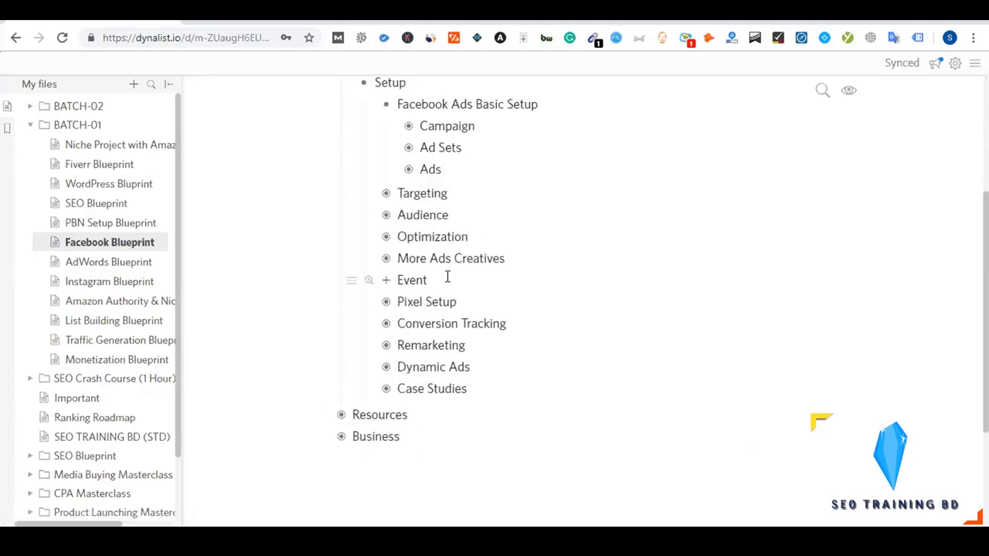
Switch to Facebook Ads Manager and close the unfinished campaign creation, confirming the exit to the Campaigns overview.
left_click(441, 23)
scroll(429, 258, "up", 1)
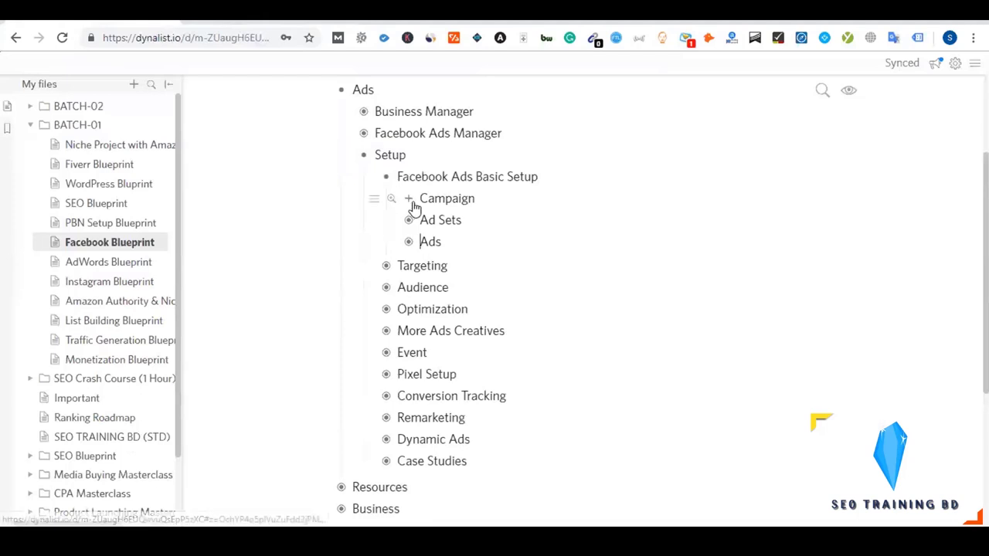
left_click(440, 16)
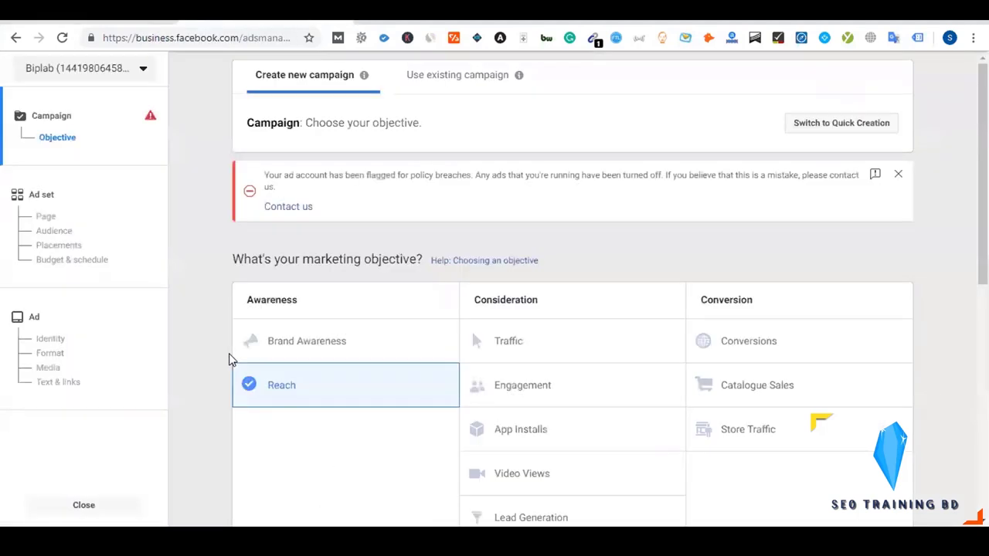
left_click(83, 505)
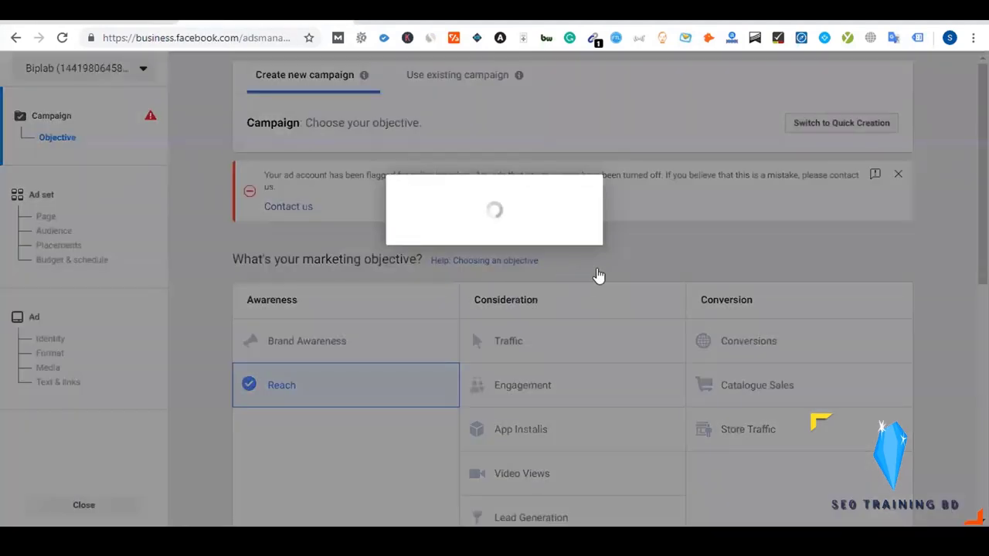
left_click(608, 270)
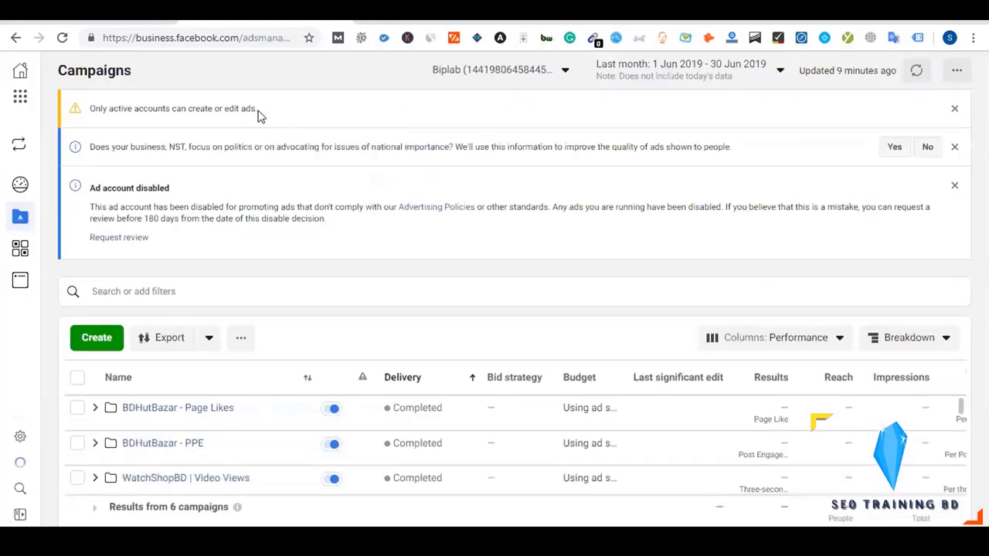
Go to business.facebook.com, select the NST business and open its Ads Manager.
left_click_drag(243, 37, 541, 35)
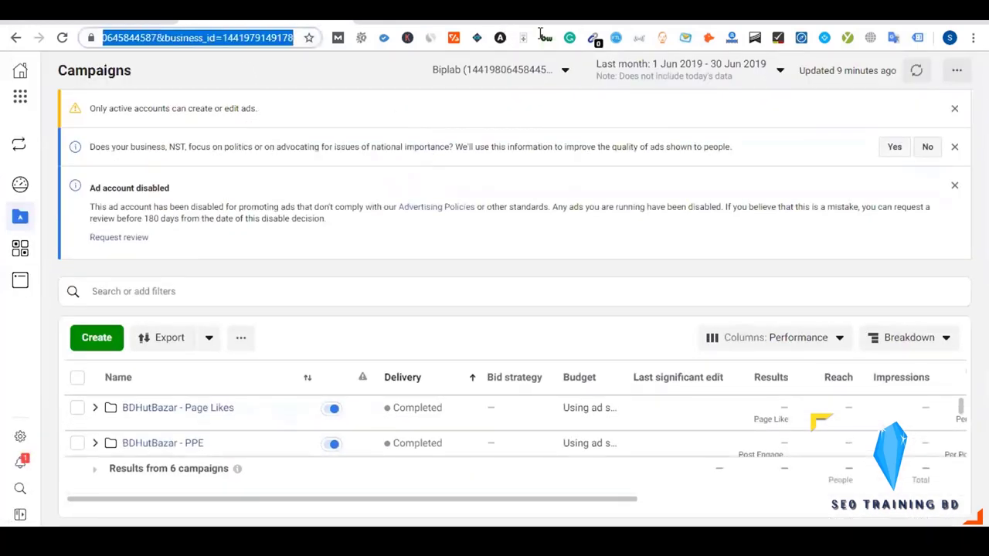
type("business.facebook.com/")
key("Return")
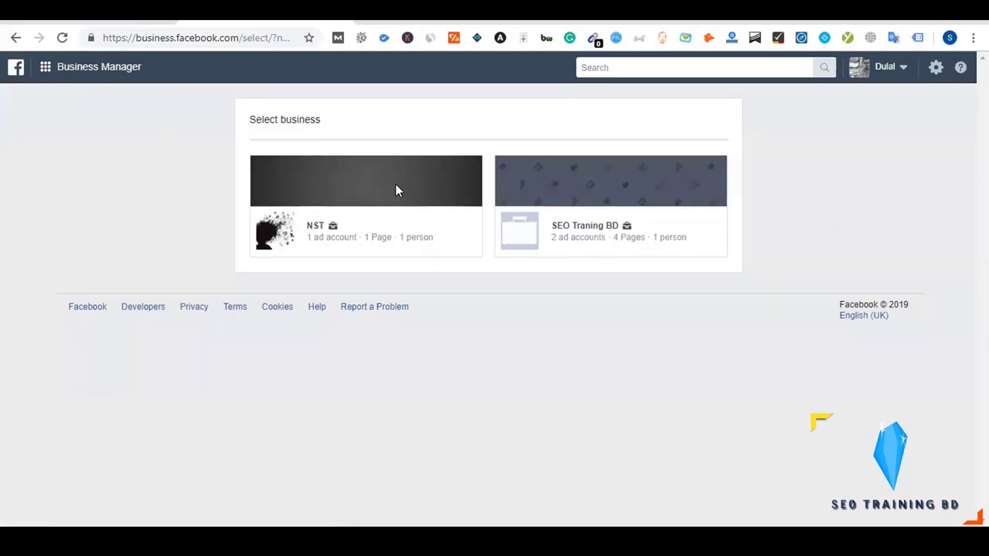
left_click(276, 242)
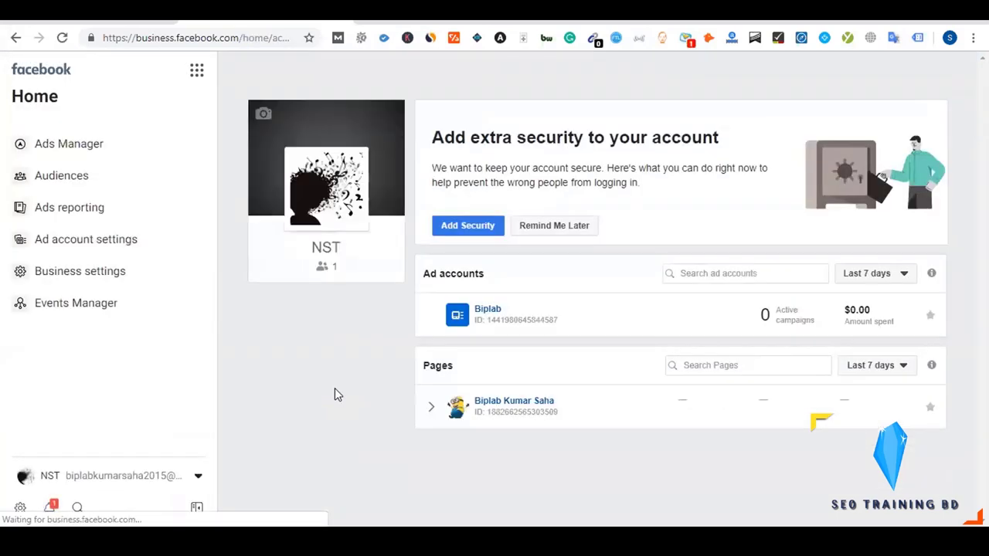
left_click(54, 146)
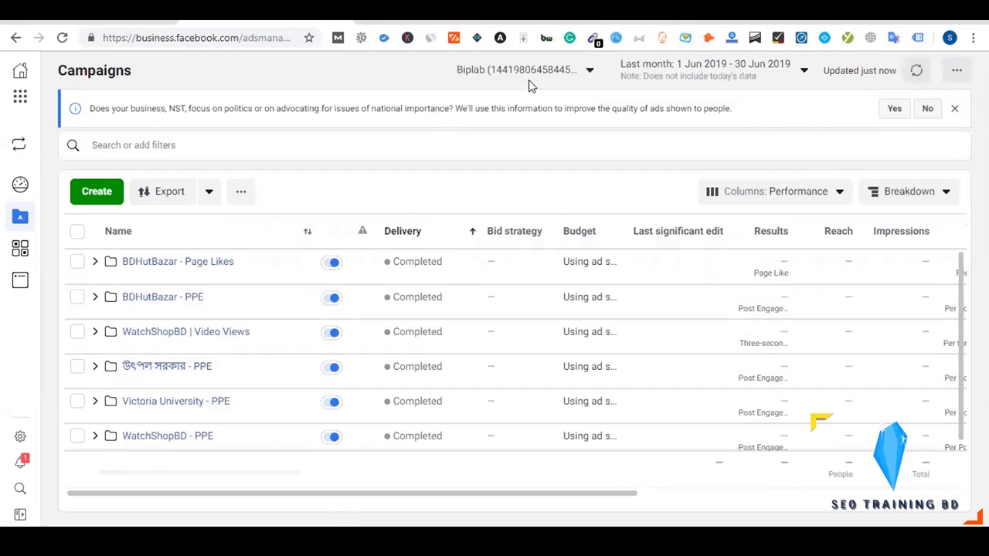
View the list of available ad accounts, keeping the NST account selected.
left_click(519, 78)
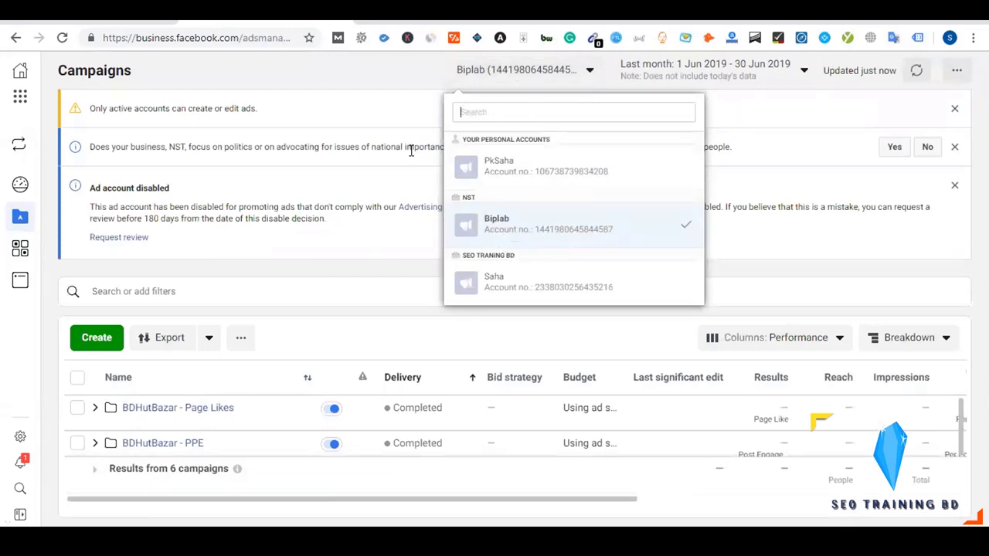
left_click(368, 107)
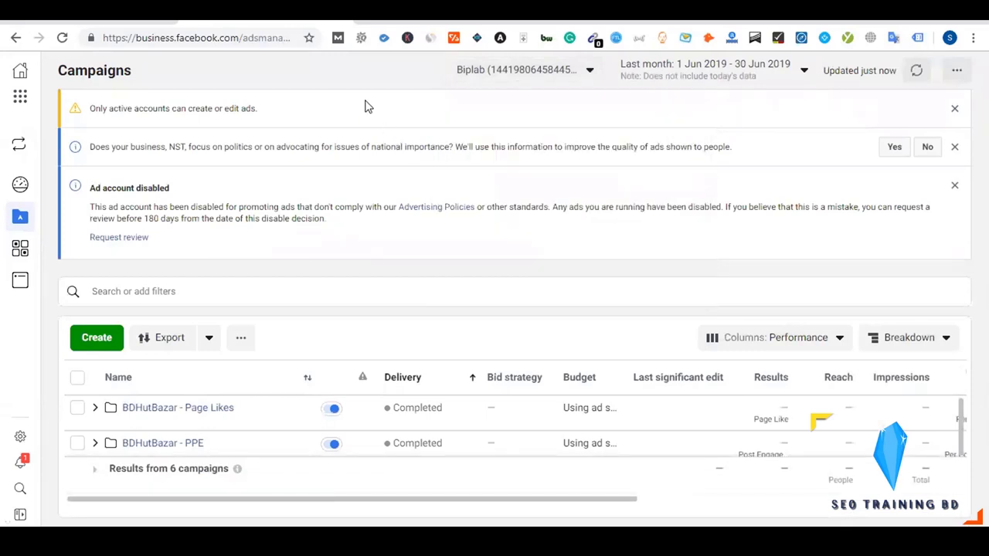
left_click(513, 78)
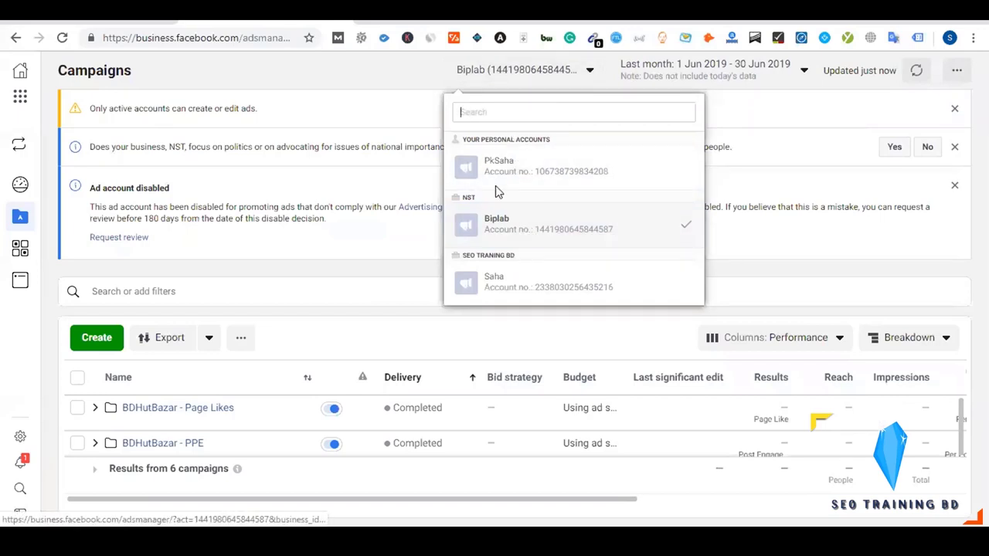
left_click(516, 72)
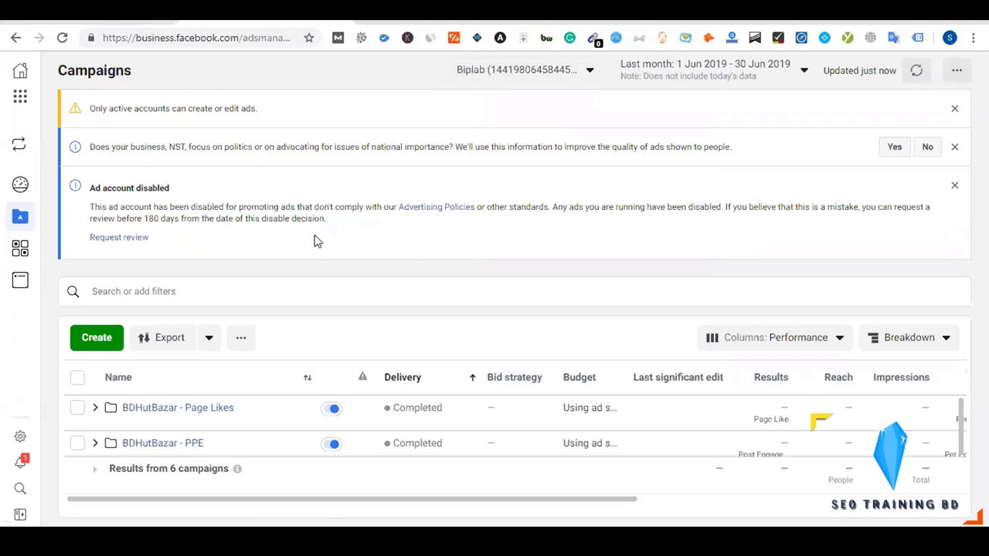
Start creating a new campaign and bring up the marketing objectives.
left_click(97, 340)
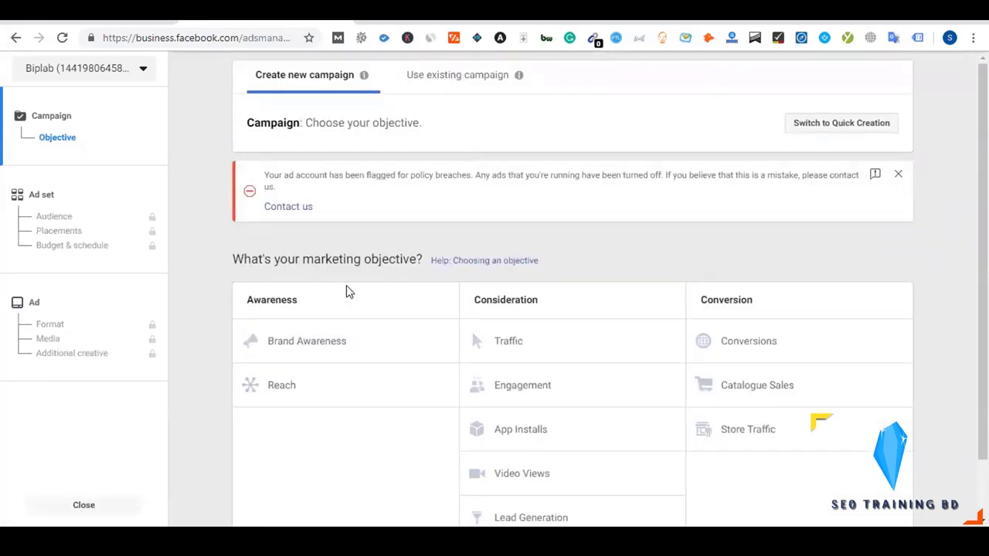
scroll(392, 450, "down", 1)
scroll(392, 449, "down", 1)
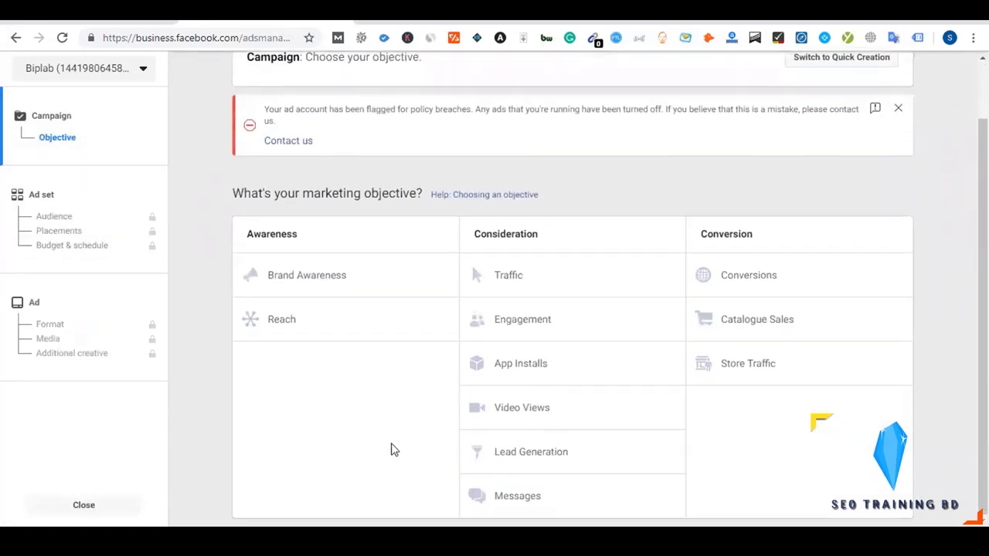
Try Engagement as the campaign's marketing objective and look over its options.
left_click(544, 330)
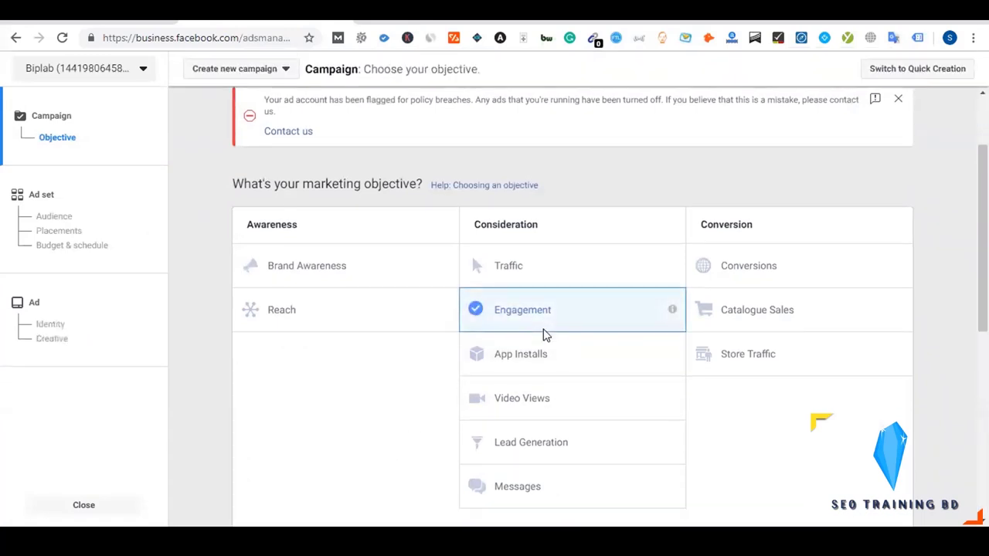
scroll(541, 357, "down", 2)
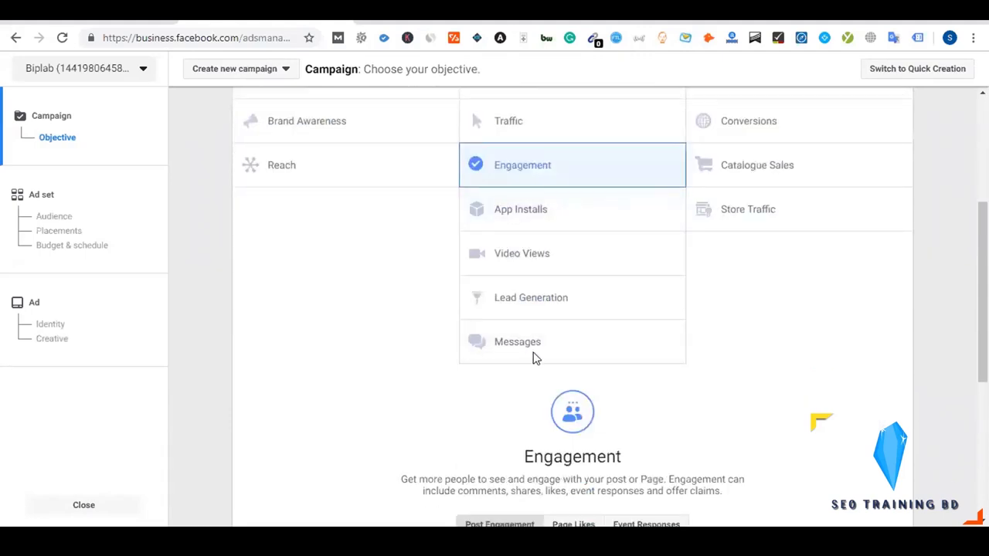
scroll(535, 352, "up", 1)
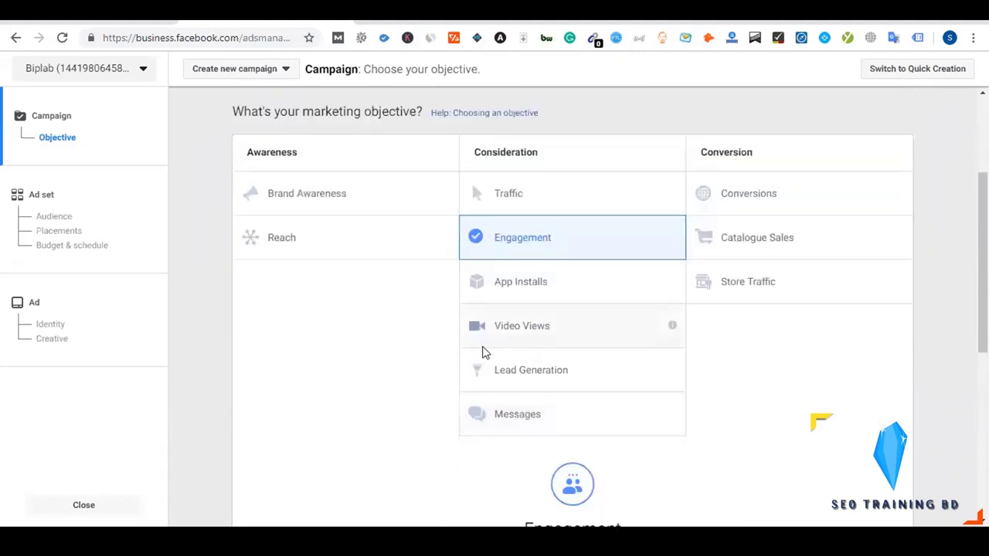
Choose Reach as the campaign's marketing objective and review its name, split test and budget optimisation settings.
left_click(313, 241)
scroll(435, 358, "down", 1)
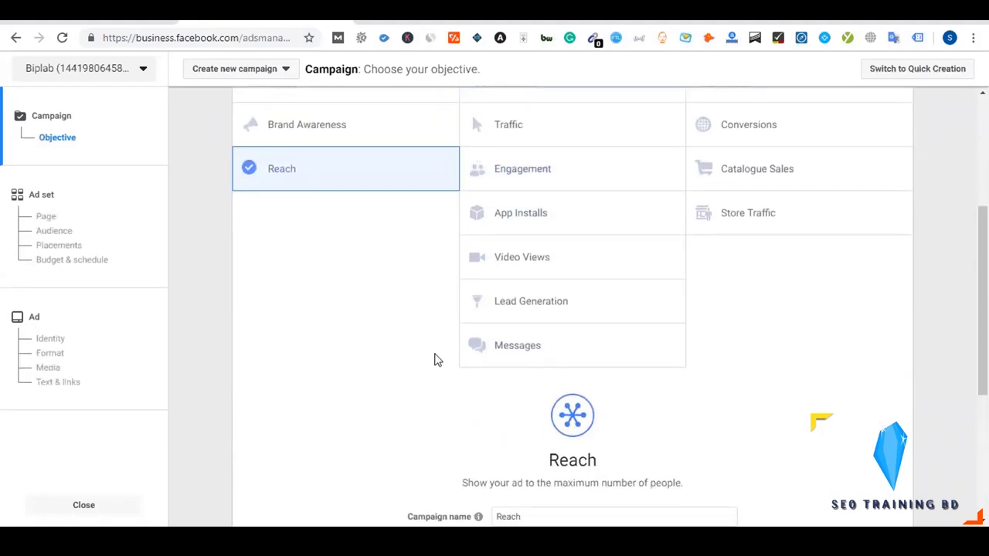
scroll(435, 359, "down", 2)
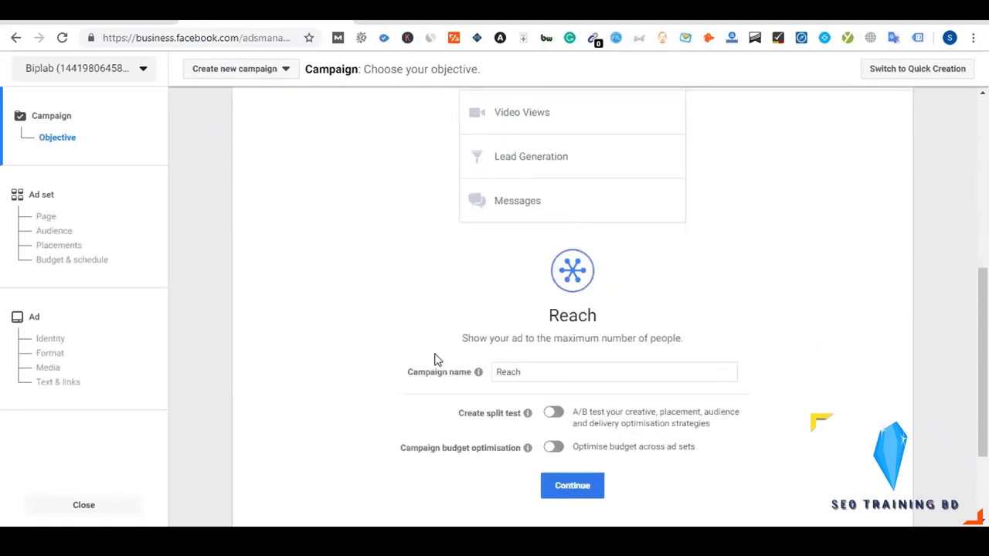
scroll(435, 359, "up", 2)
scroll(435, 360, "down", 1)
scroll(435, 360, "down", 1)
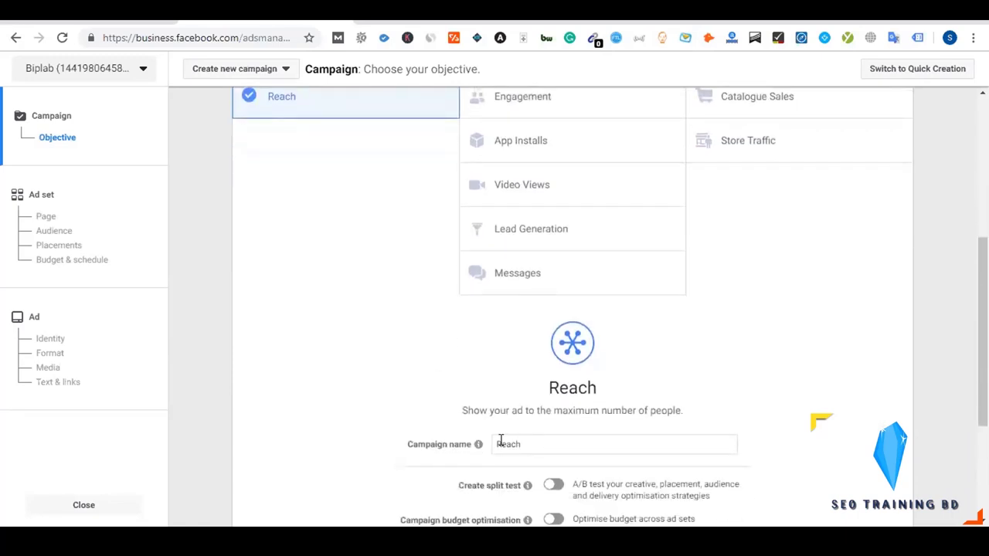
Name the campaign "SEO Training BD - Reach".
left_click(501, 442)
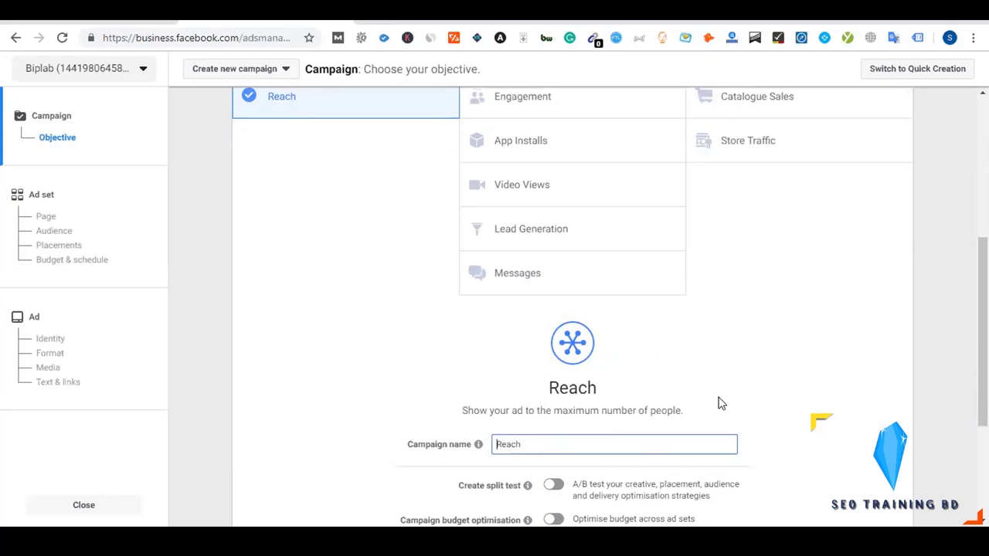
type("SEO Trainin")
type("g BD ")
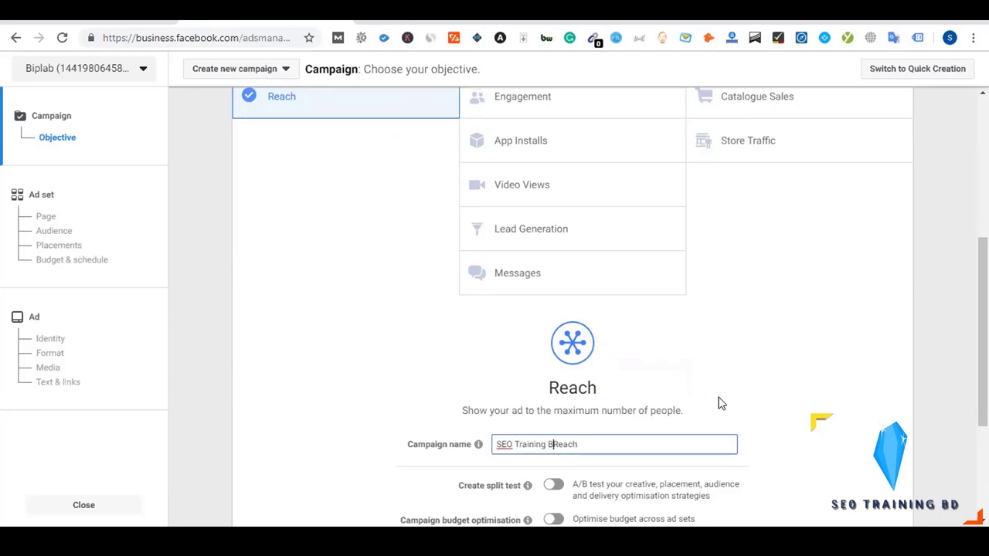
type("-")
scroll(719, 402, "down", 2)
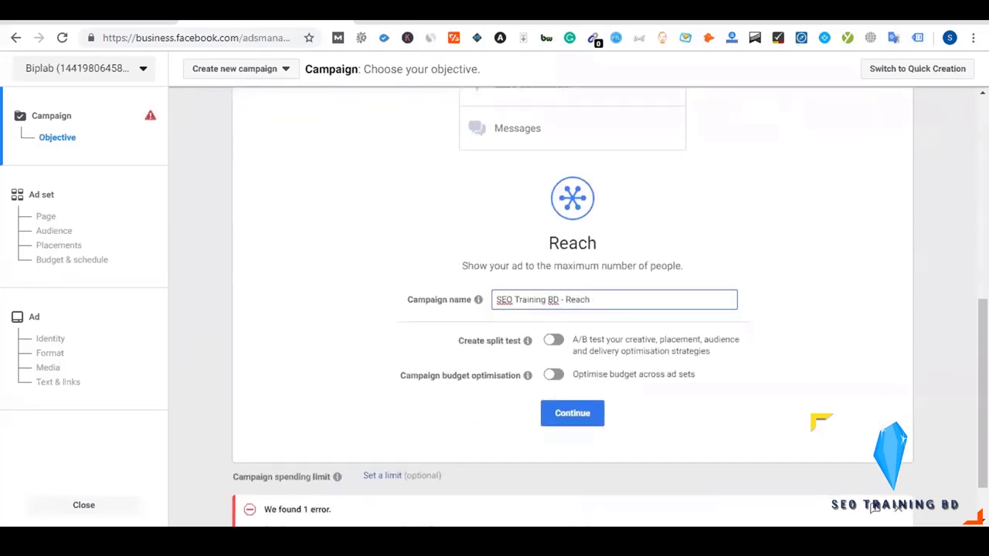
Highlight the business name and objective parts of the campaign name, comparing them with the objective selected above.
left_click_drag(559, 300, 494, 303)
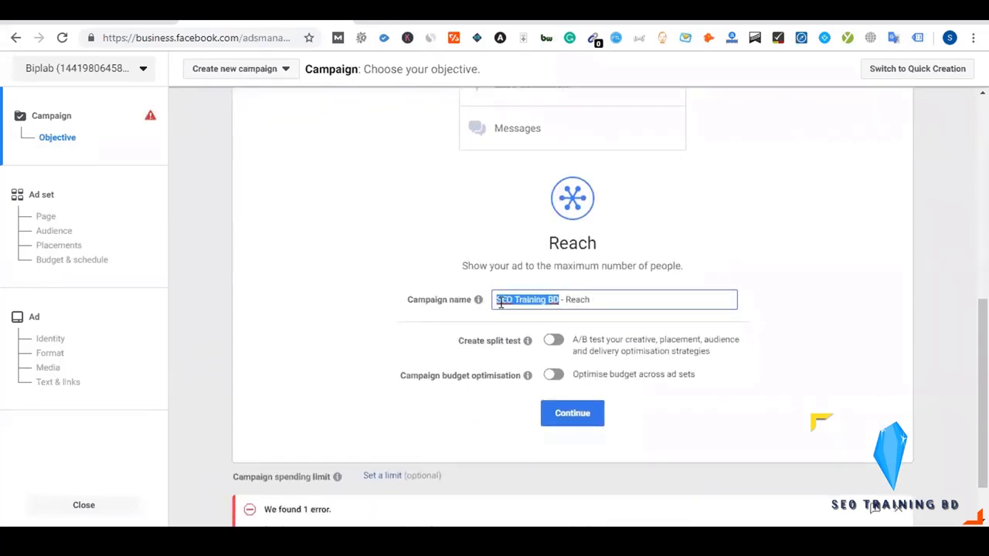
left_click(563, 303)
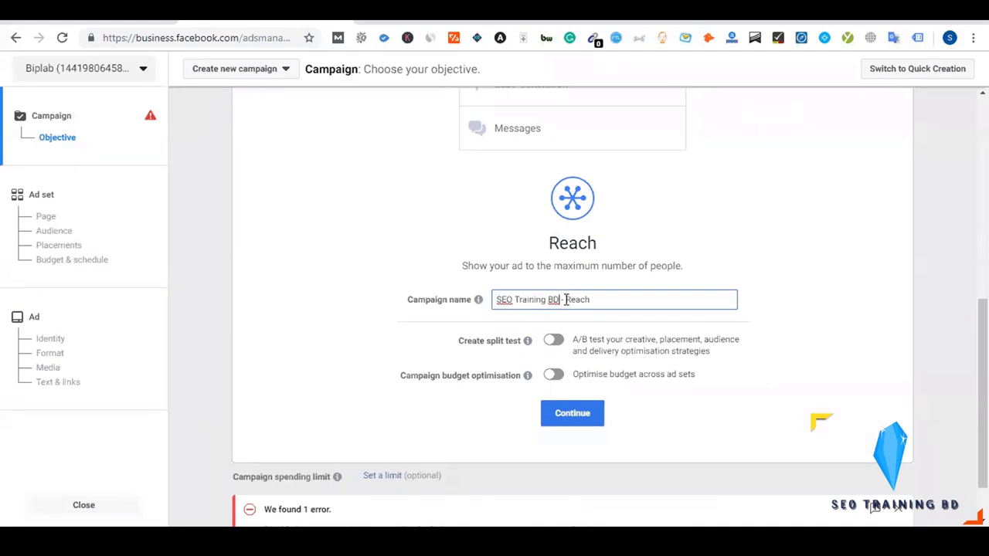
left_click_drag(566, 300, 601, 303)
left_click(595, 302)
scroll(595, 302, "up", 5)
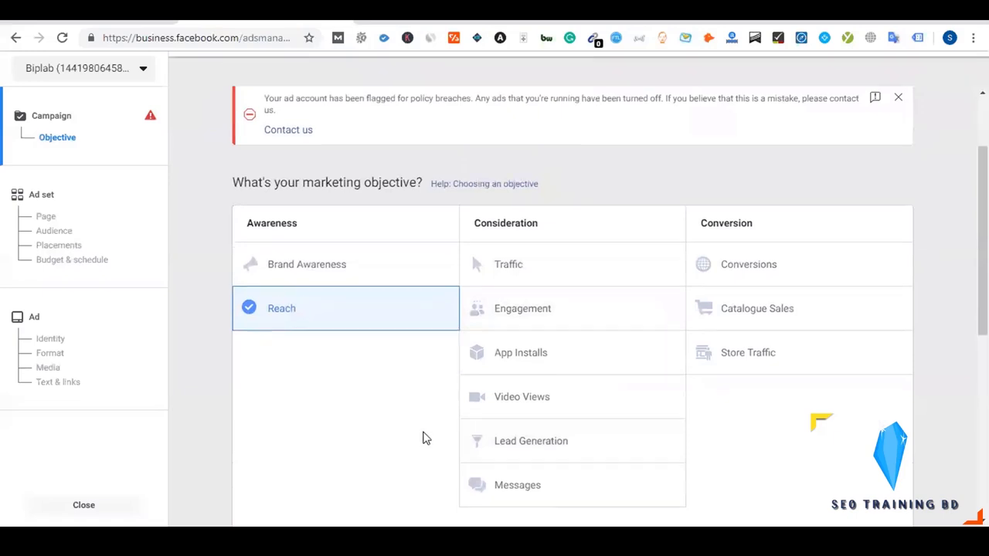
scroll(424, 439, "down", 4)
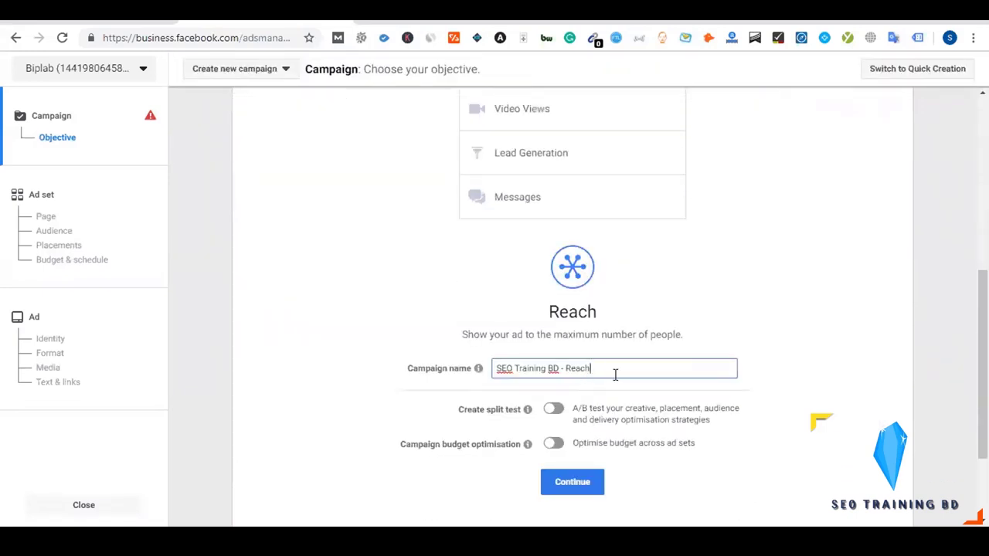
scroll(615, 374, "down", 2)
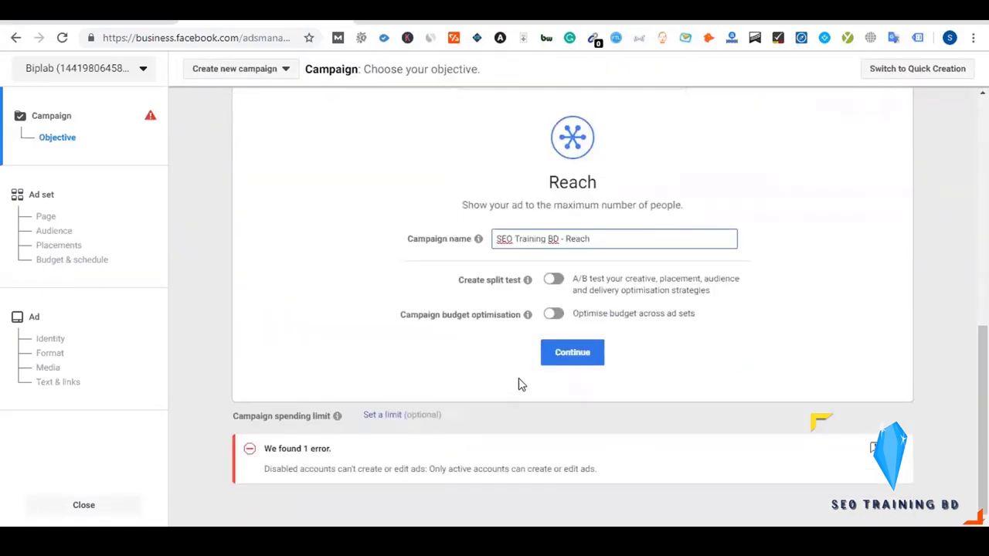
Continue to the ad set settings and replace the ad set name with "$20 | Post Name |".
left_click(576, 355)
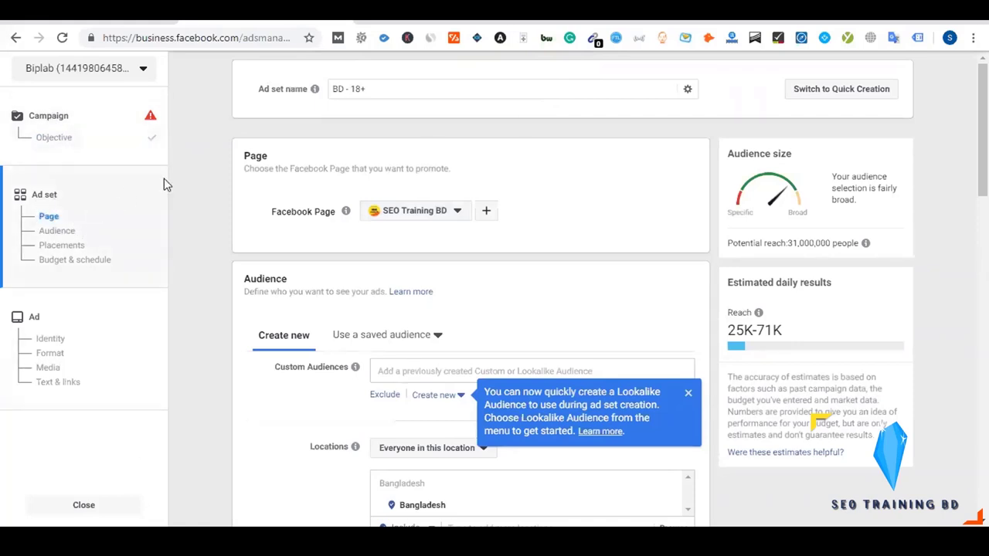
left_click_drag(386, 88, 318, 89)
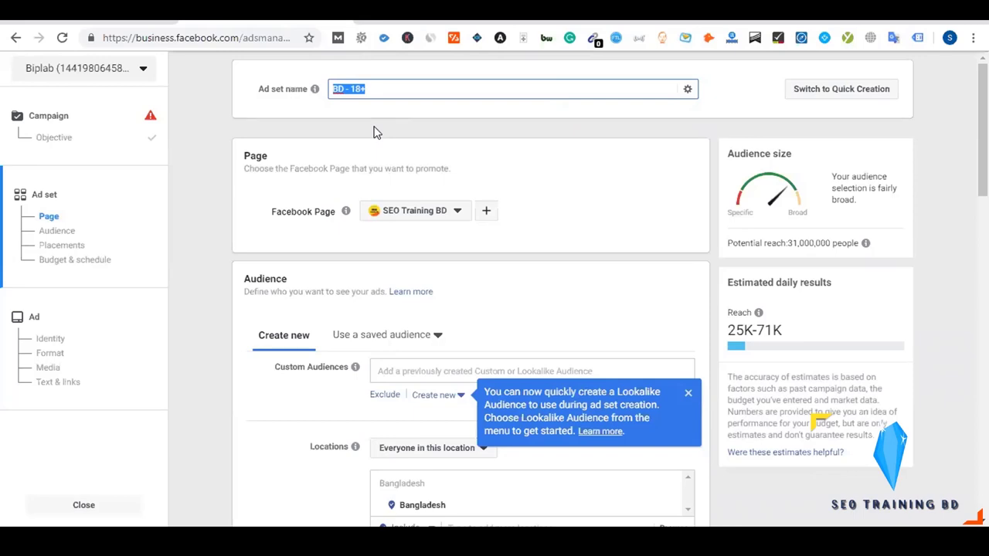
type("$20 | Post Name |")
Reopen the recently closed browser tabs and switch to the SEO Training BD Facebook page.
right_click(300, 19)
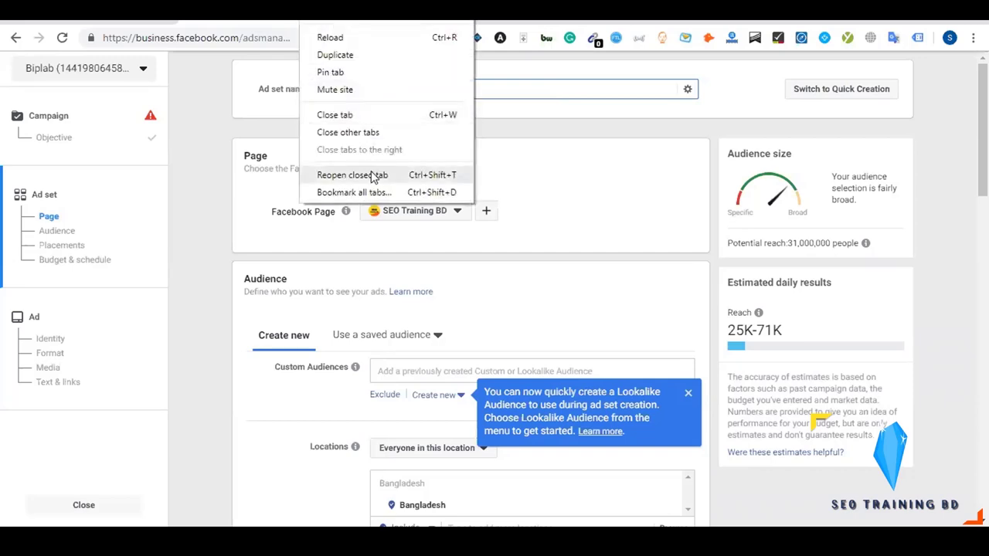
left_click(373, 176)
right_click(435, 19)
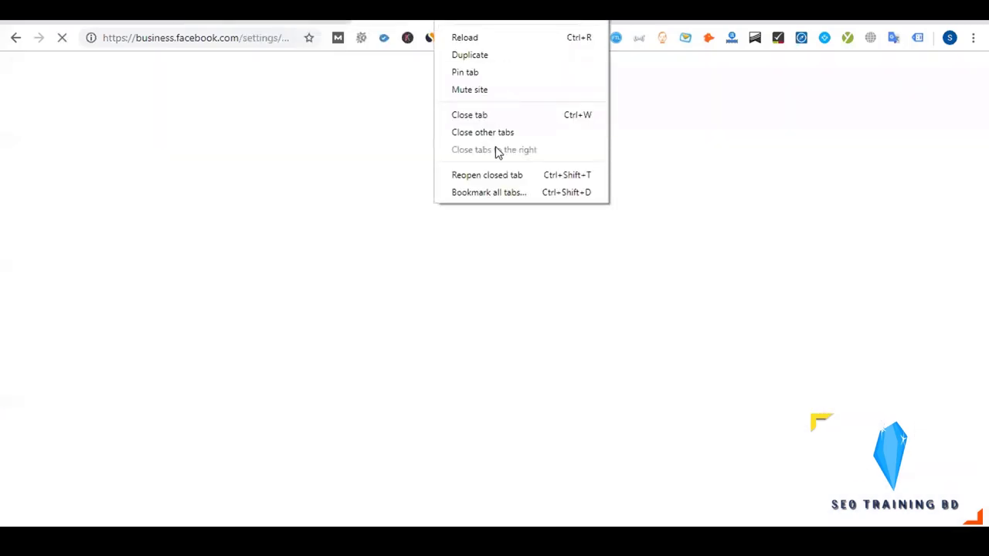
left_click(501, 174)
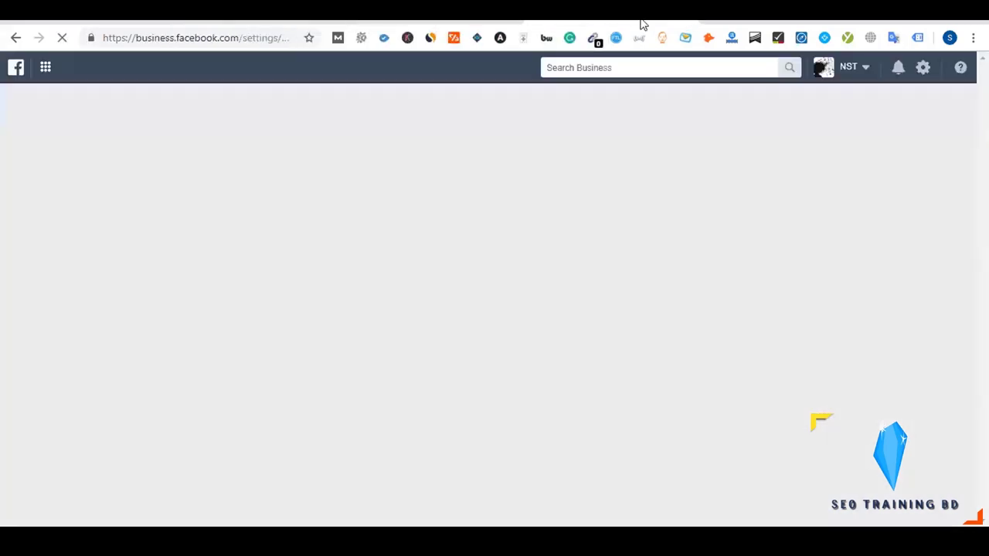
left_click(641, 23)
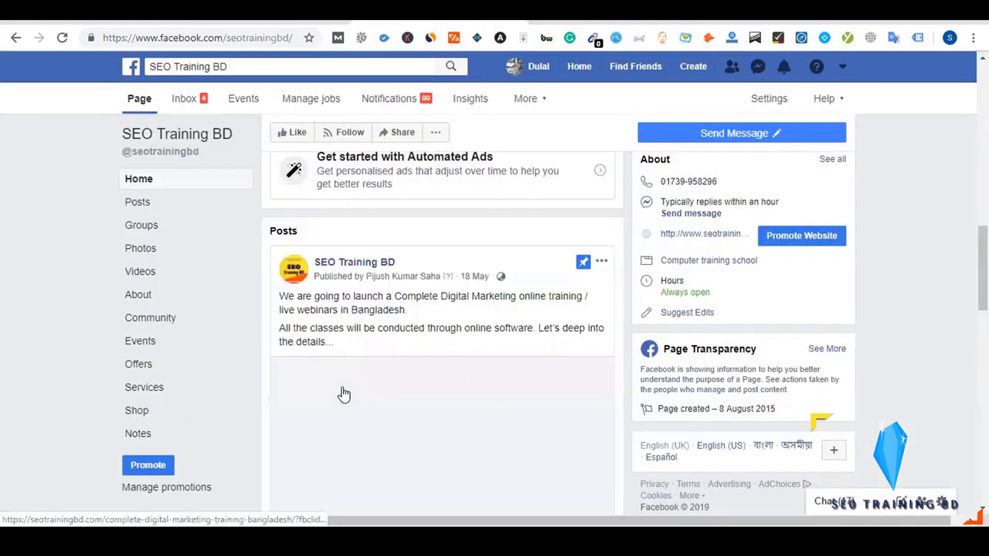
Copy the opening words "We are going to launch" from the page's pinned post.
scroll(344, 394, "down", 2)
scroll(309, 329, "up", 2)
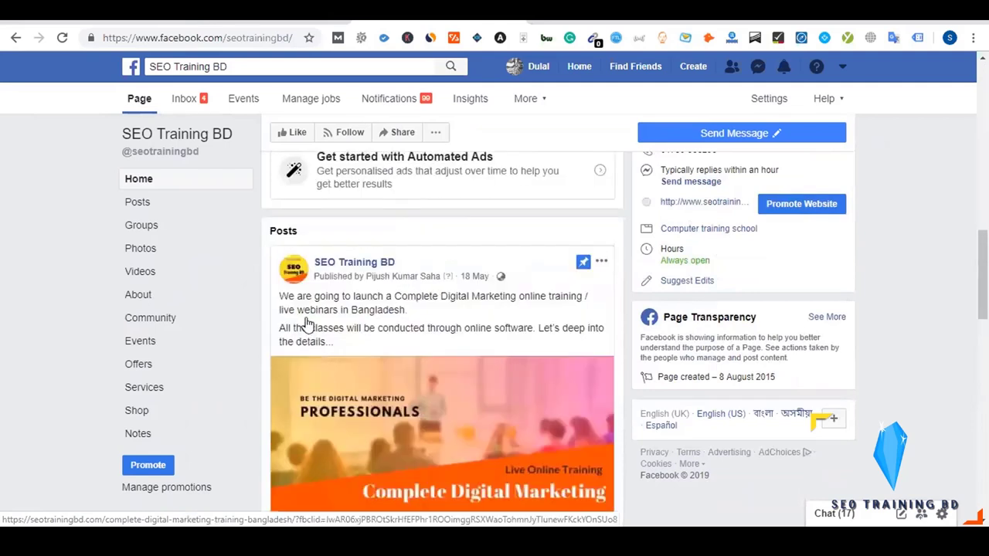
left_click_drag(280, 296, 384, 300)
key("ctrl+c")
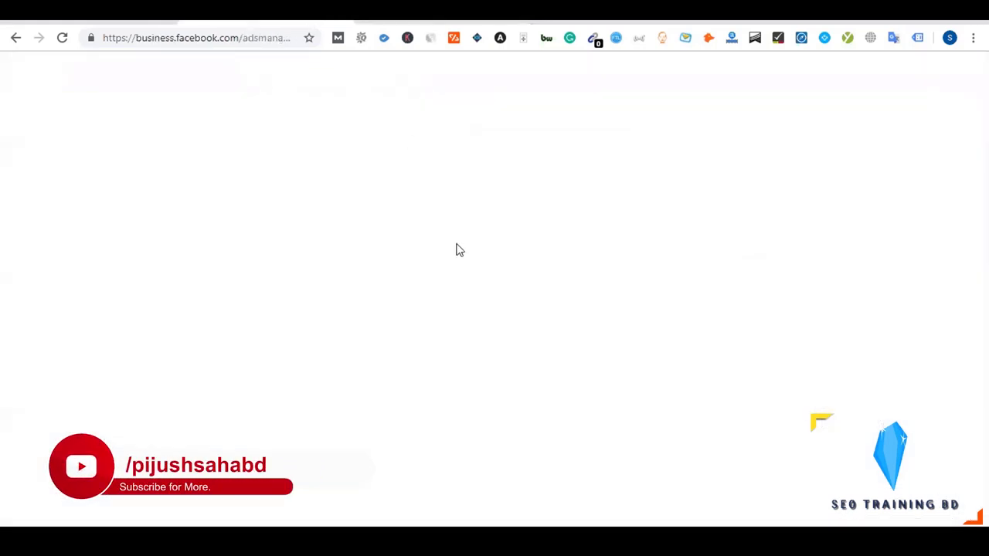
Replace the Post Name placeholder in the ad set name with the copied post text, followed by a "|" separator.
left_click_drag(353, 89, 441, 104)
key("ctrl+v")
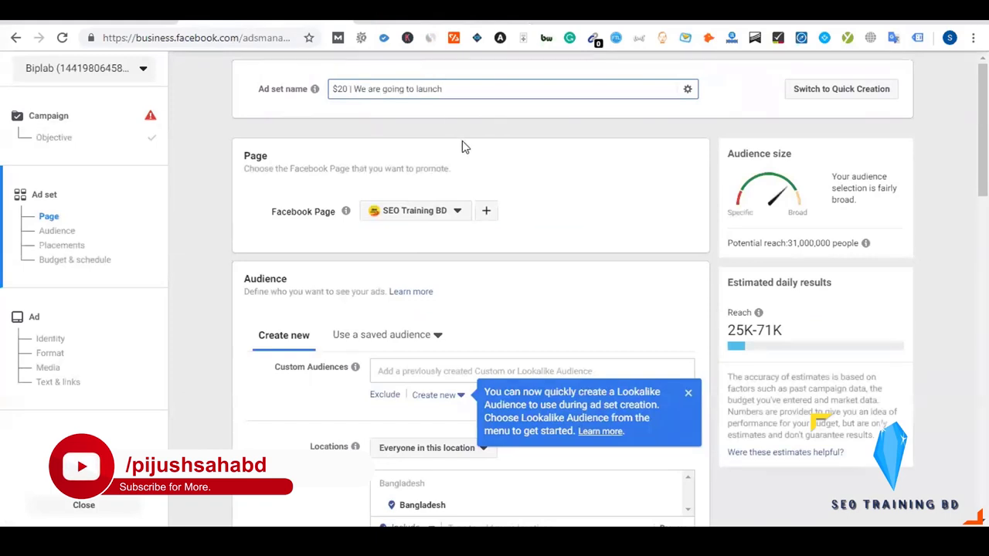
type("|")
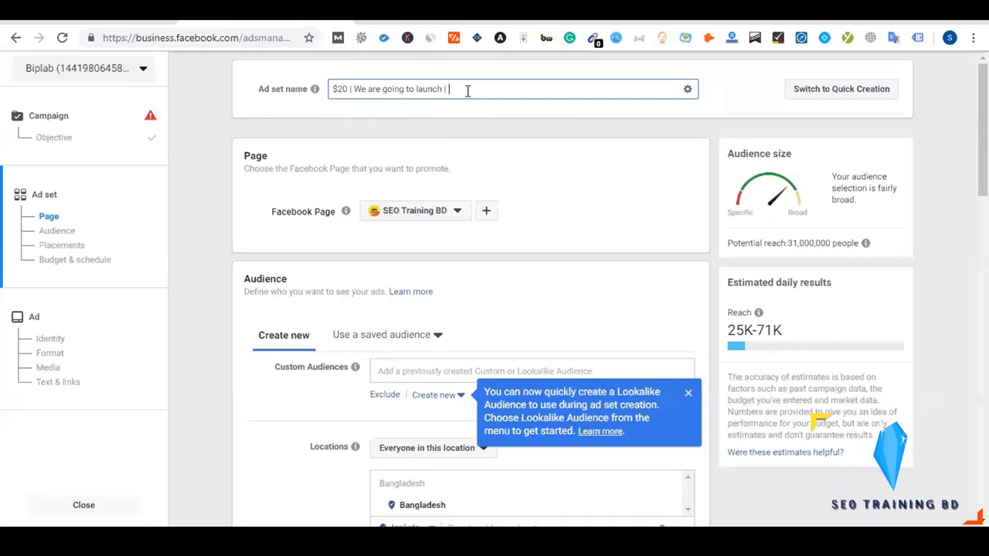
Append the country and age range "BD | 17-35" to the ad set name.
type("BD")
type(" |")
type("T")
type("7-")
type("35")
left_click(464, 112)
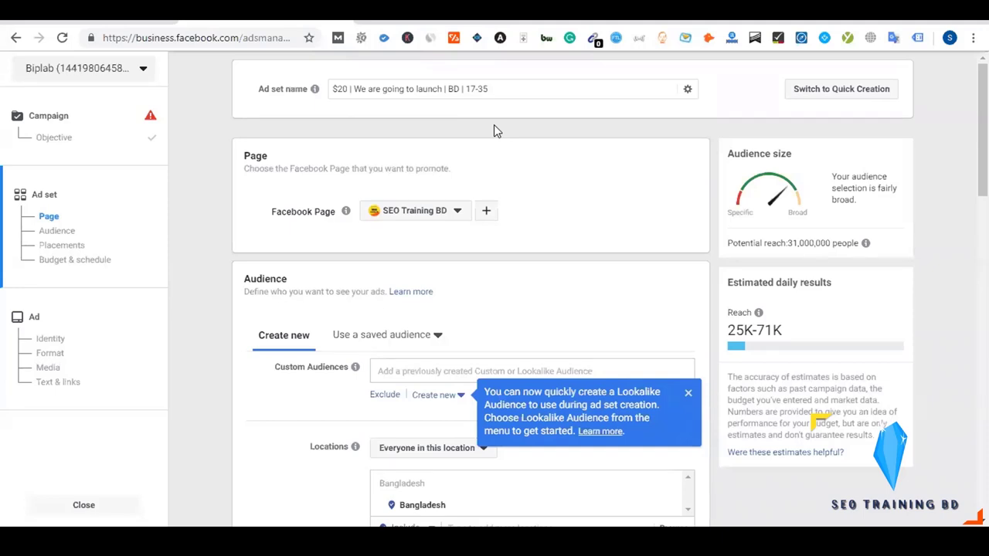
Highlight the 17 in the ad set name's age range, and append "| Interest" to the name.
left_click(474, 89)
double_click(471, 89)
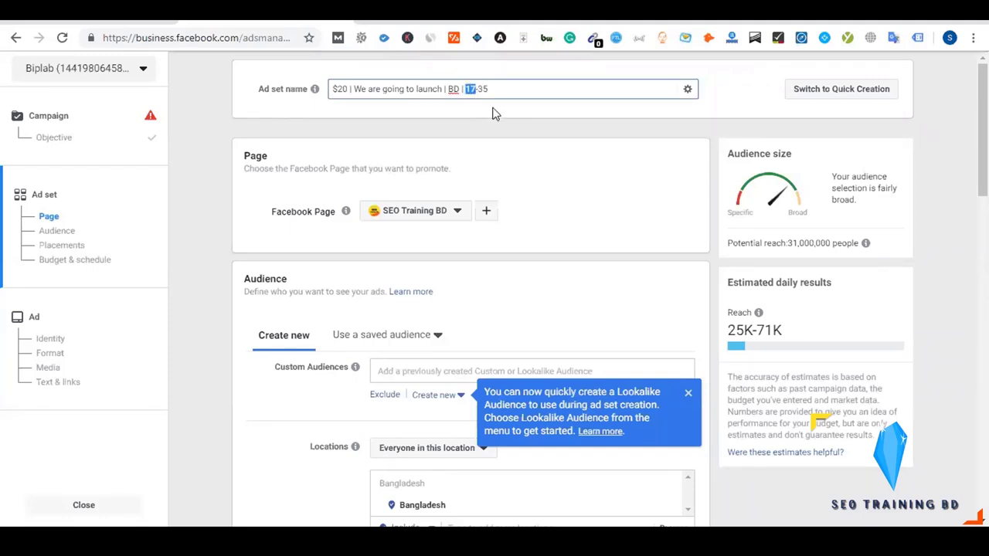
left_click(498, 90)
type("|")
type("Interest")
left_click(516, 128)
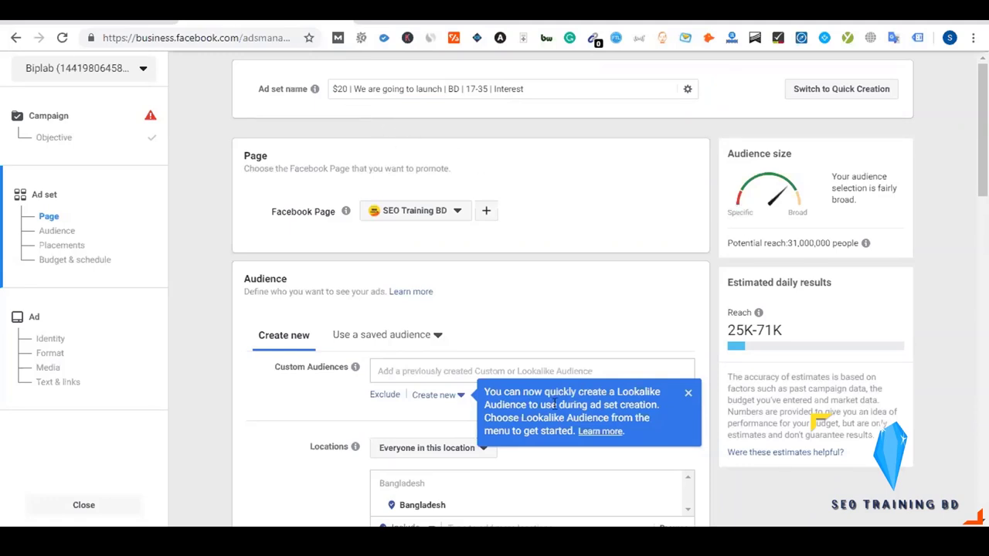
Examine the Audience section's saved audiences, including the WatchShopBD - PPE details, and the Custom Audiences option.
scroll(294, 321, "down", 1)
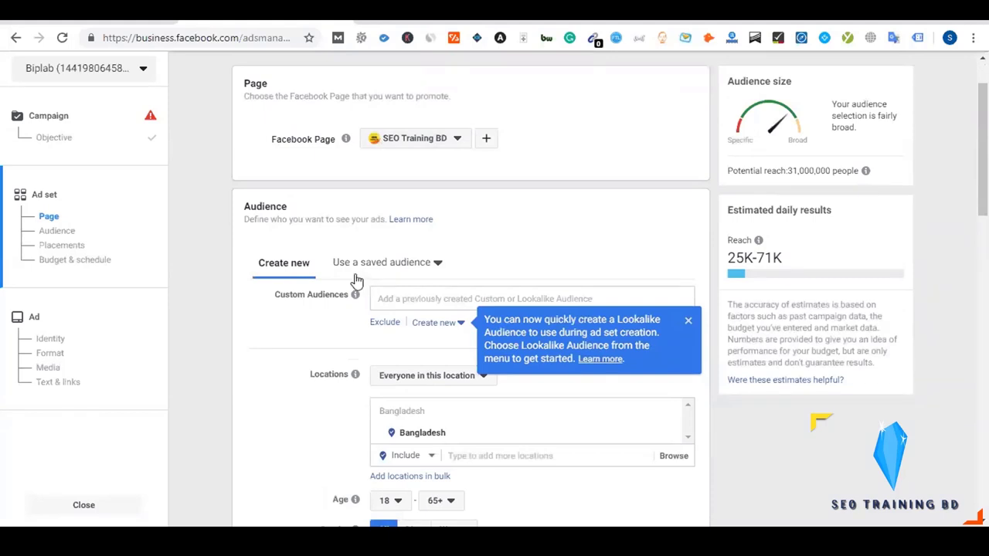
scroll(309, 231, "down", 1)
scroll(300, 215, "down", 1)
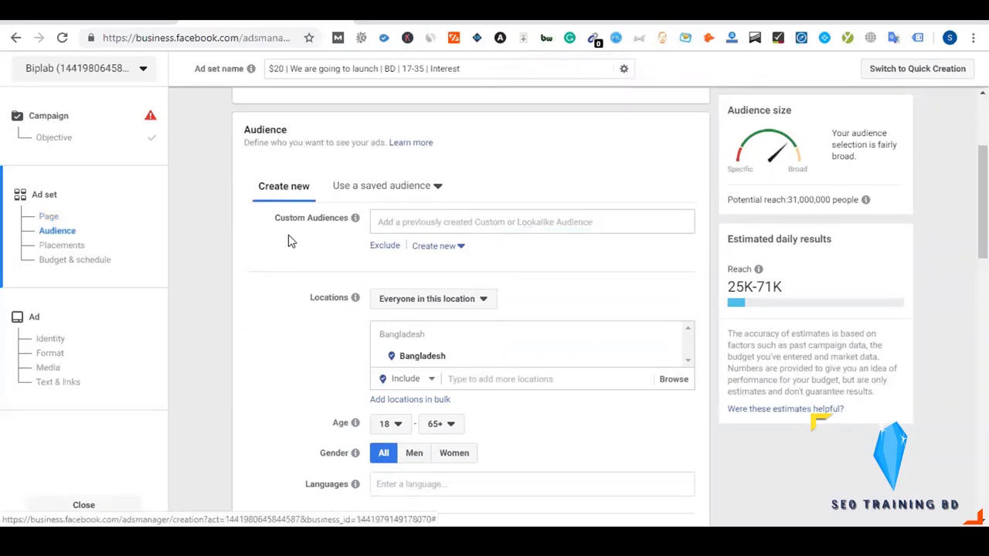
left_click(438, 187)
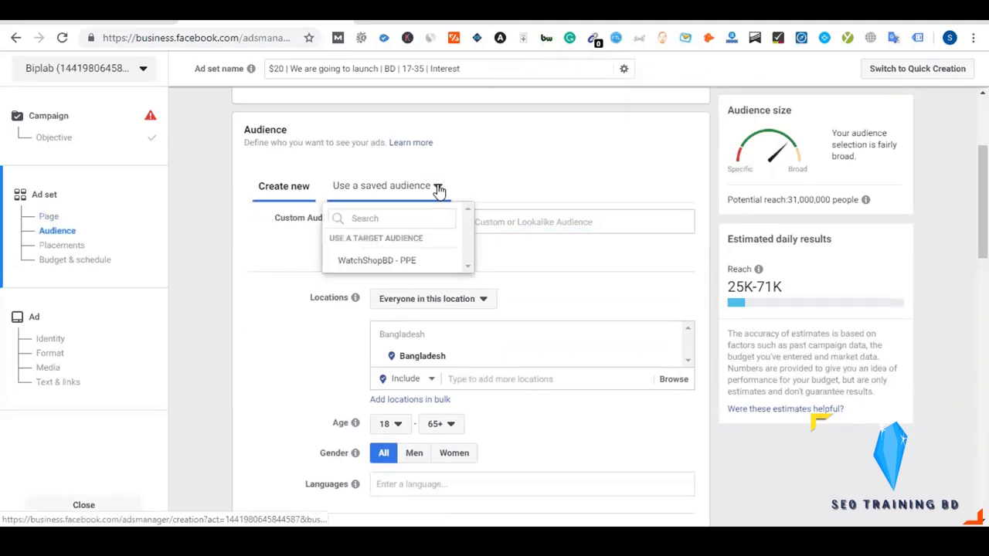
mouse_move(368, 267)
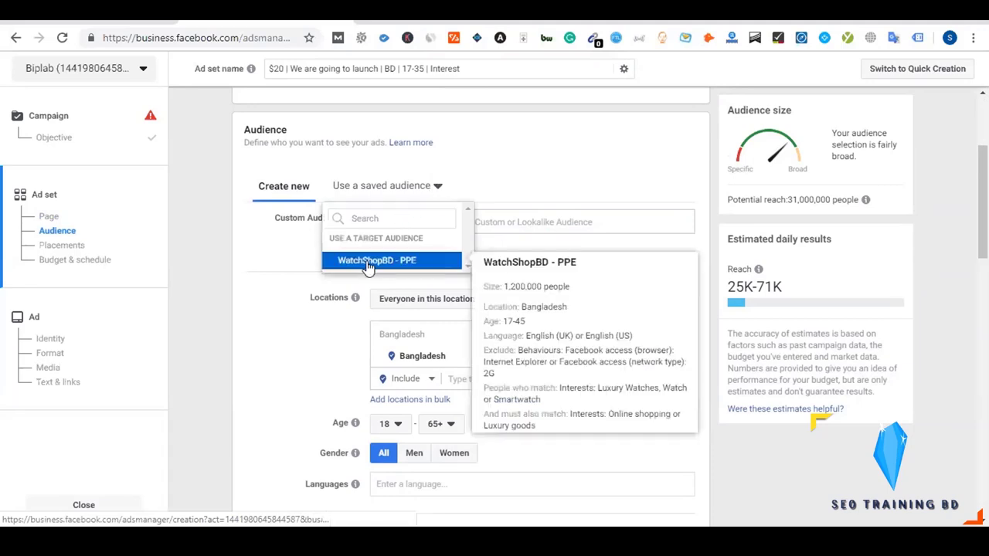
left_click(289, 278)
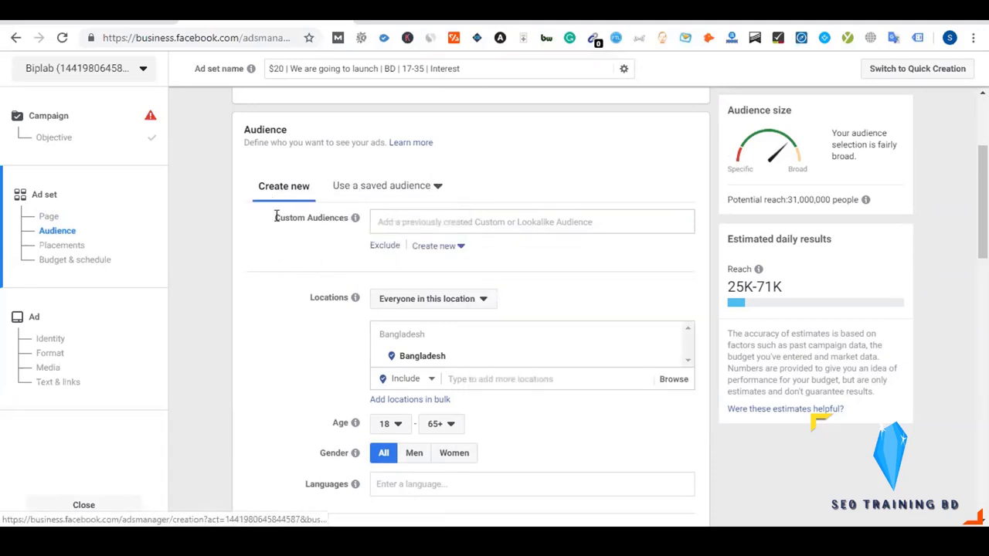
left_click_drag(275, 218, 349, 219)
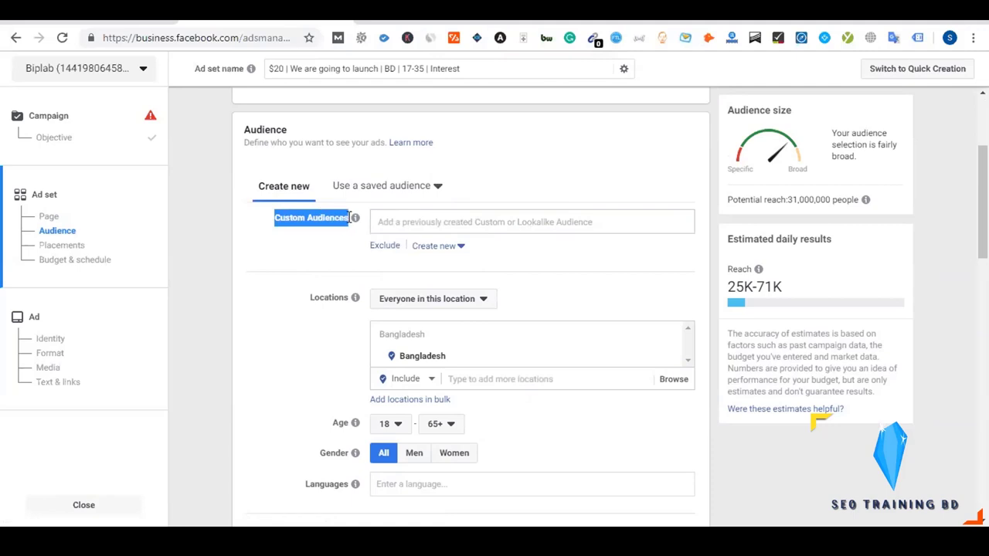
left_click(290, 255)
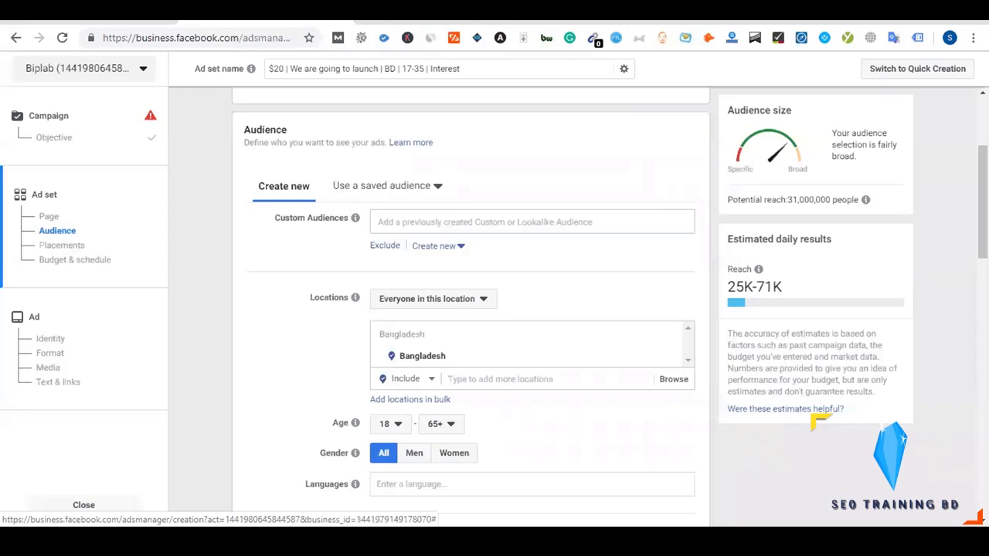
Highlight the potential reach figure in the audience size estimate.
scroll(275, 286, "down", 1)
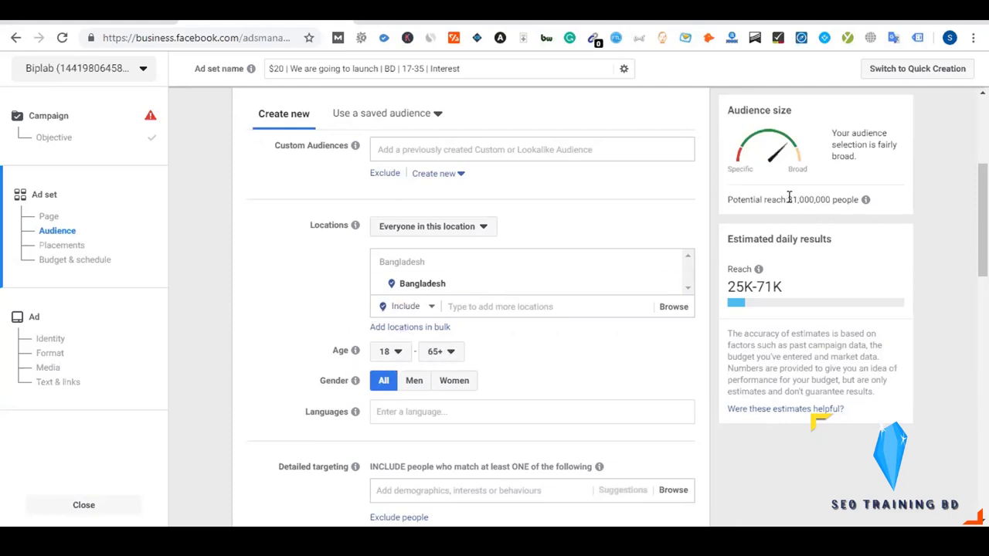
left_click_drag(789, 198, 837, 198)
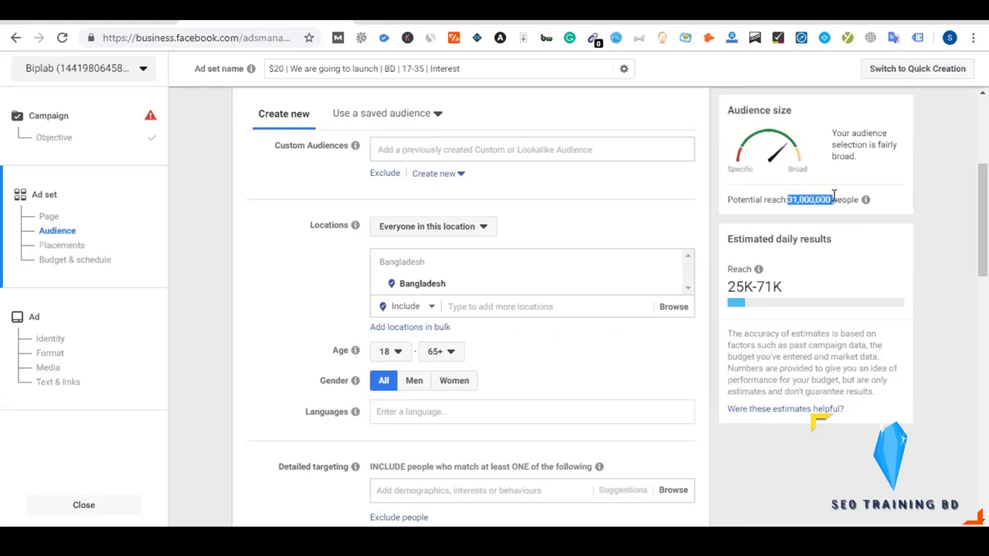
left_click(921, 167)
left_click_drag(789, 199, 840, 198)
left_click(914, 183)
Set the audience's minimum age to 13 and highlight the updated potential reach.
left_click(398, 351)
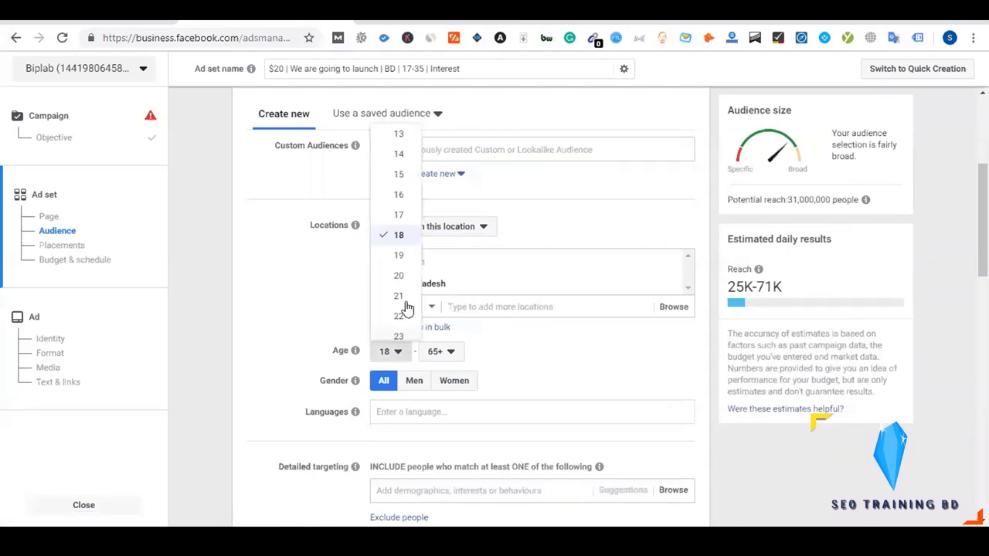
left_click(400, 135)
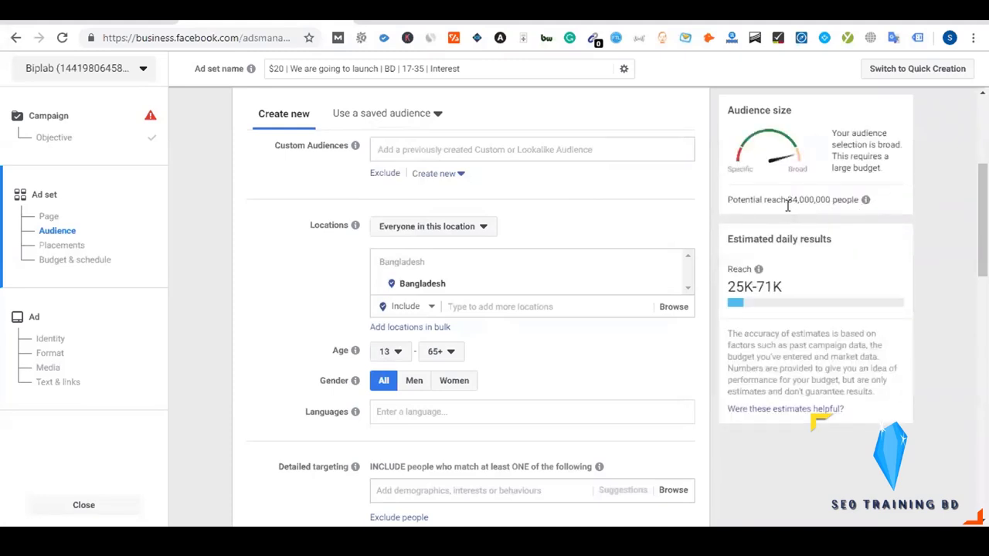
left_click_drag(804, 202, 831, 201)
Exclude Dhaka, Dhaka Division from the Bangladesh audience and highlight the updated potential reach.
left_click(432, 308)
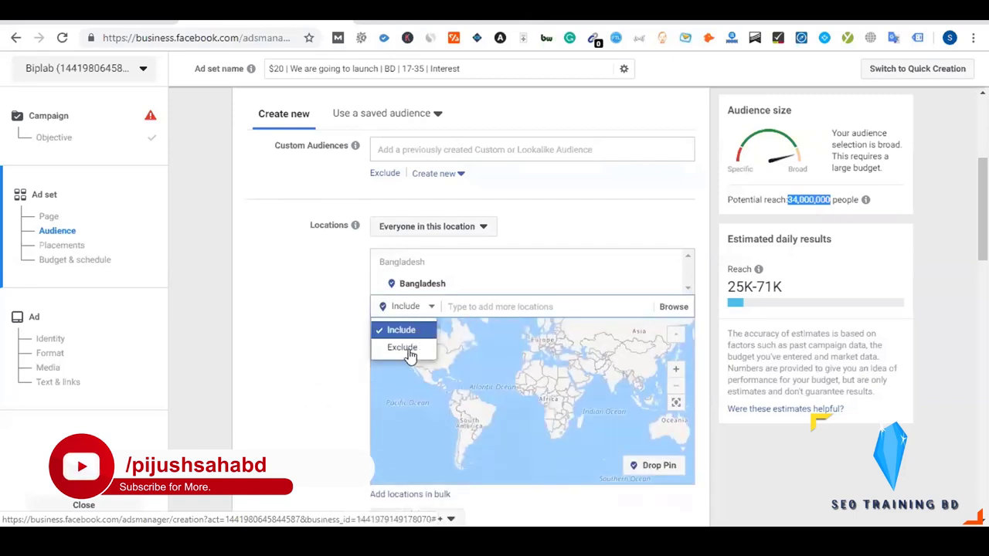
left_click(402, 347)
left_click(466, 309)
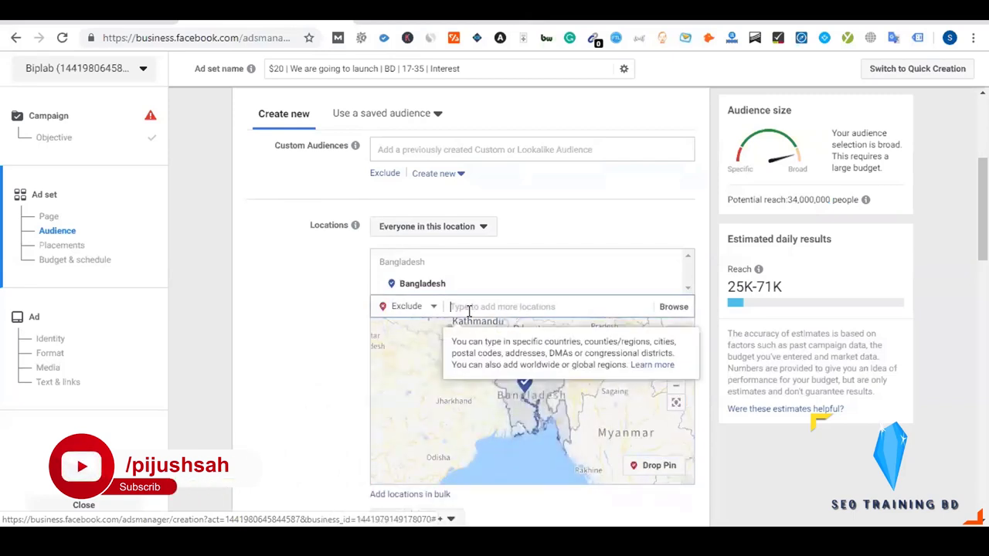
type("dhaka")
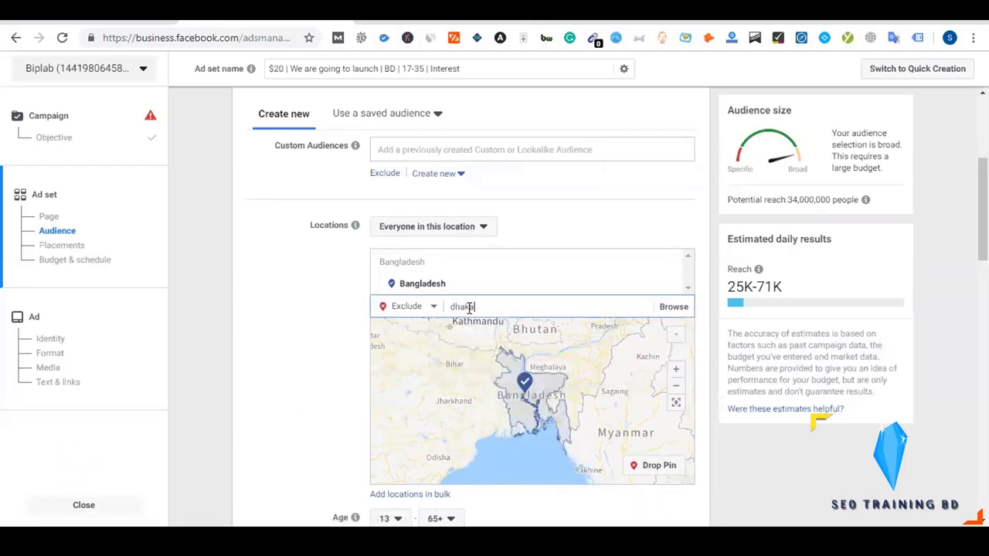
left_click(495, 327)
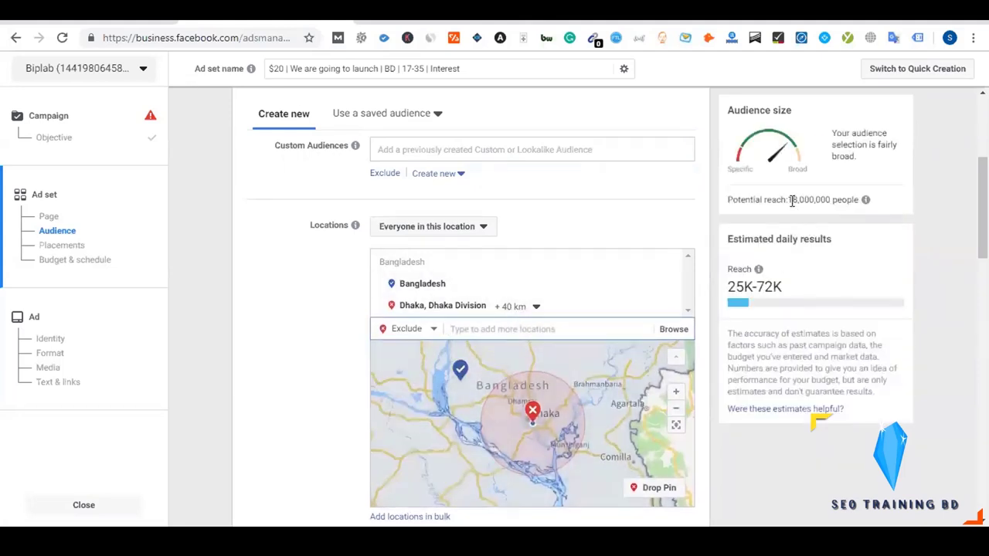
left_click_drag(788, 199, 831, 197)
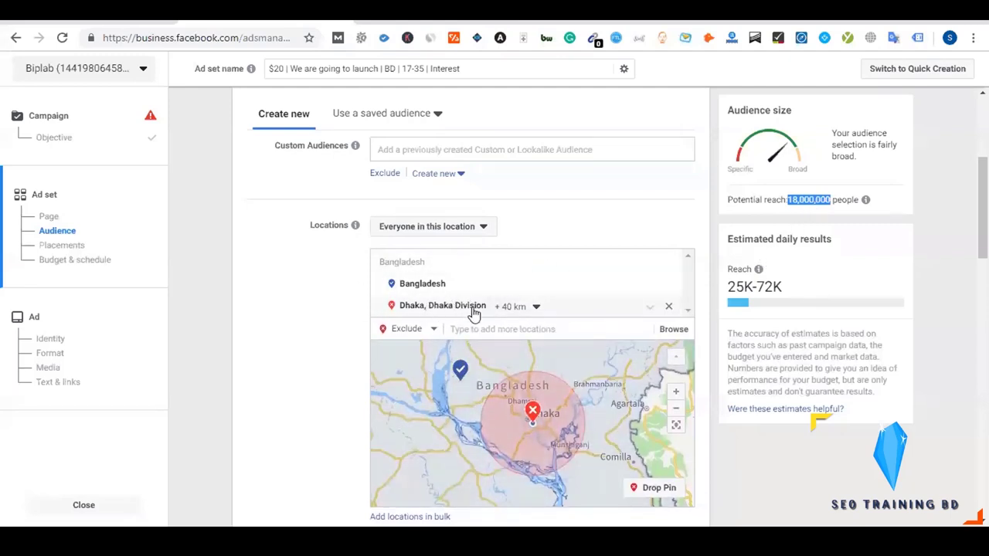
Remove the excluded Dhaka location and switch the location mode back to Include.
left_click(670, 308)
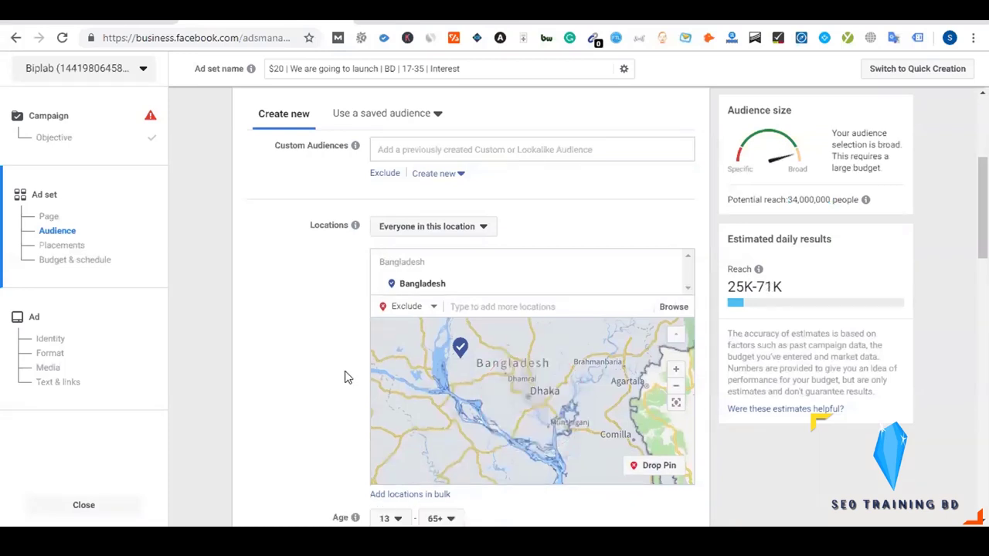
left_click(417, 307)
left_click(406, 330)
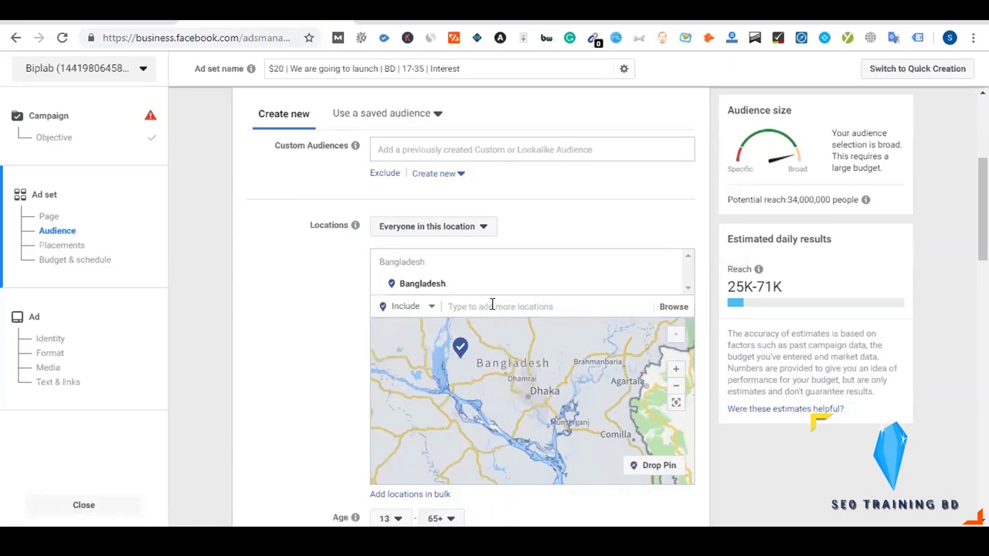
Replace the Bangladesh location with the city Dhaka, Dhaka Division, and highlight the updated potential reach.
mouse_move(671, 288)
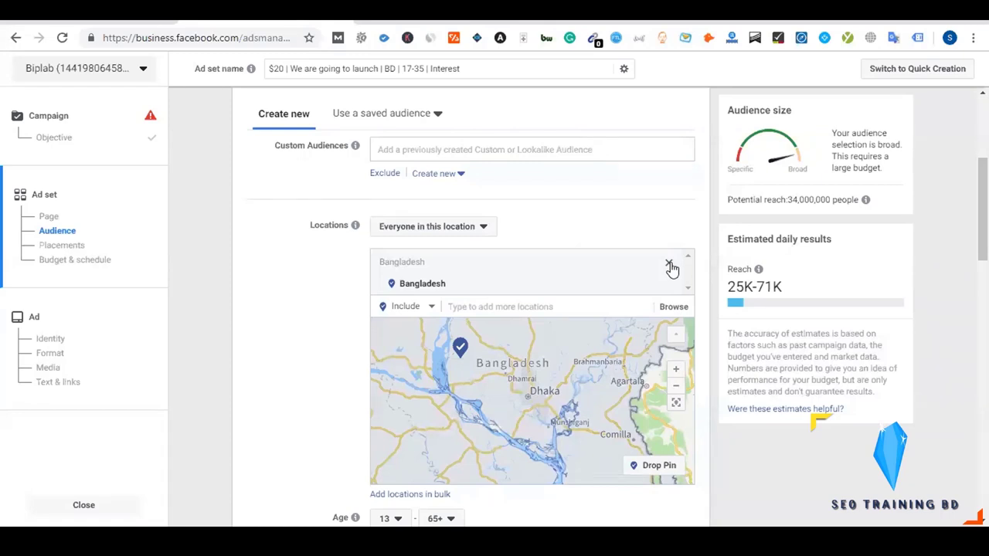
left_click(669, 265)
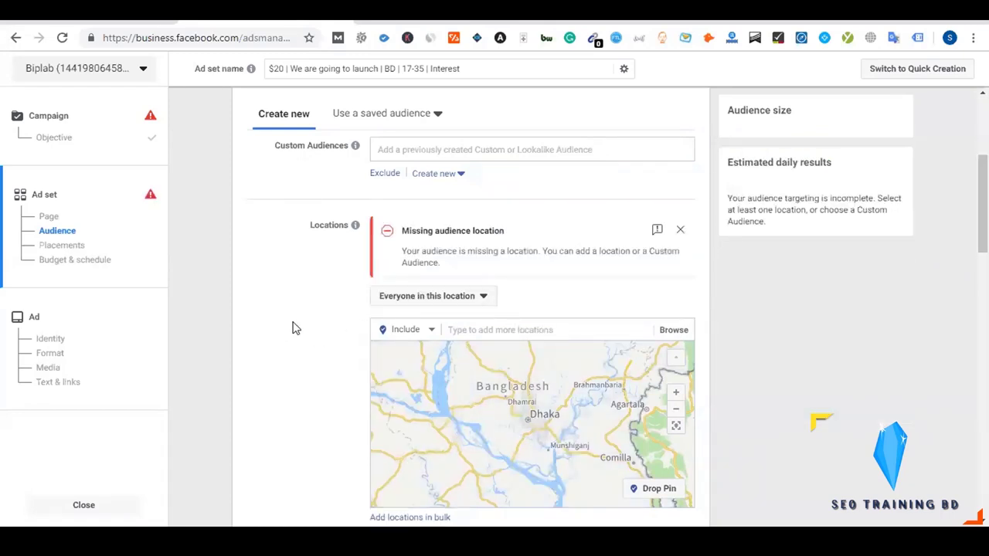
left_click(496, 337)
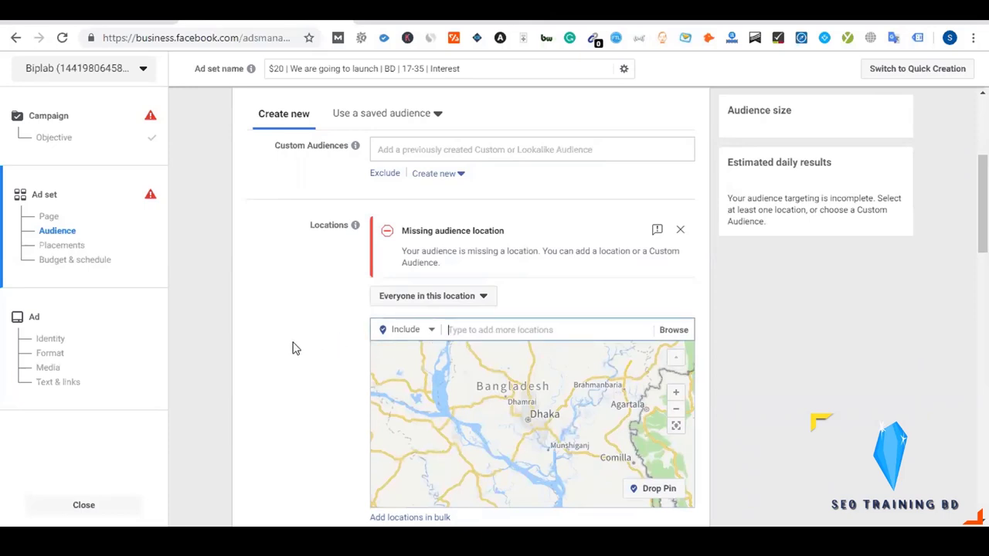
type("Dhaka")
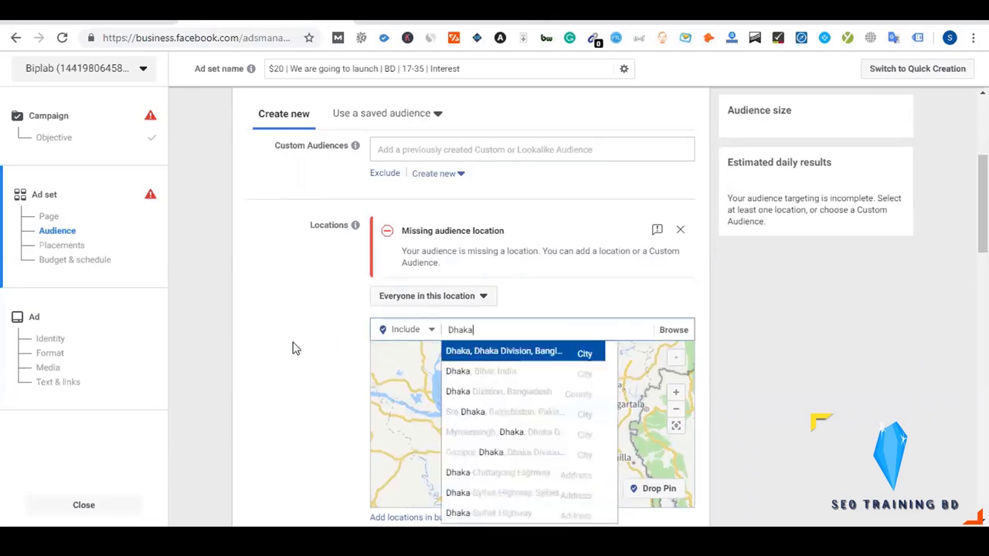
scroll(292, 348, "down", 1)
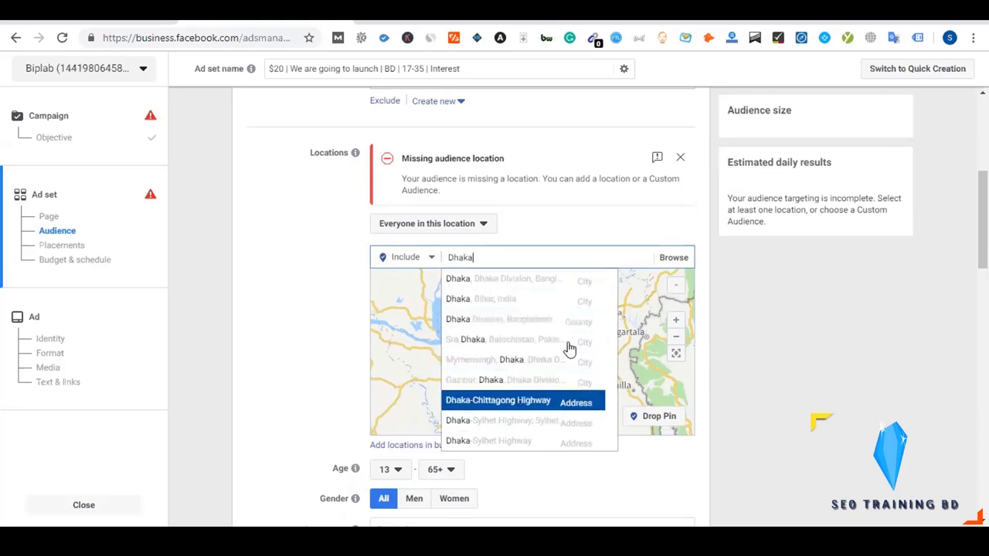
left_click(500, 280)
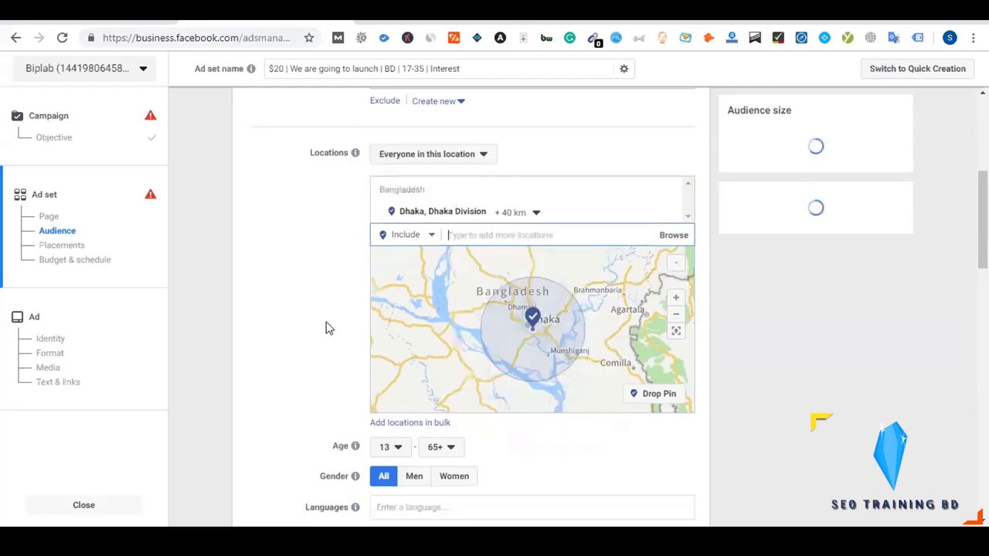
scroll(331, 324, "up", 1)
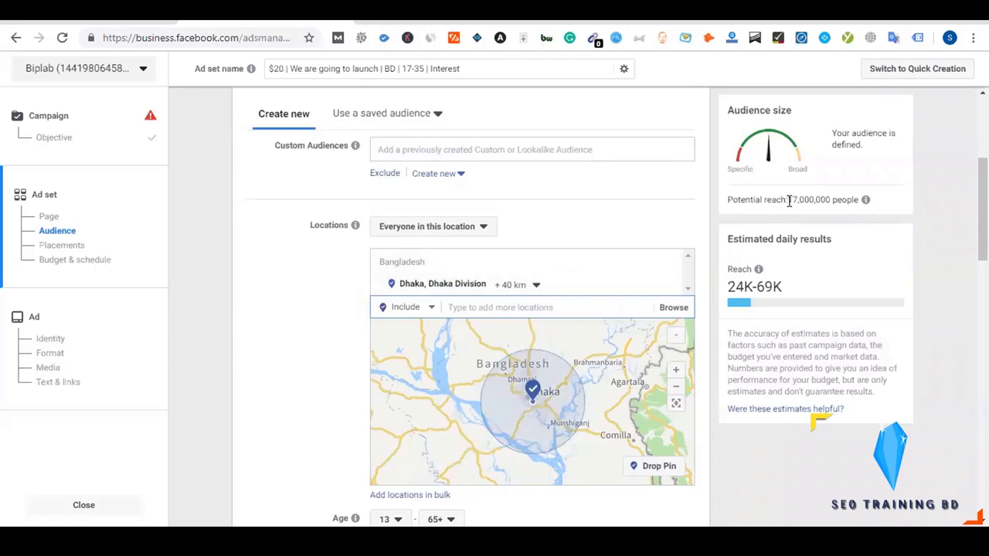
left_click_drag(788, 201, 832, 196)
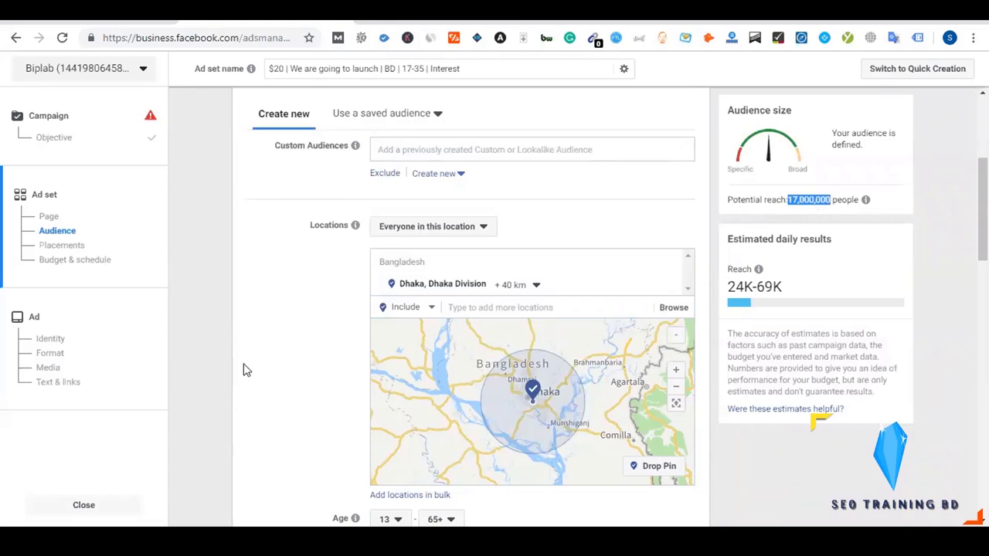
Reduce the targeting radius around Dhaka to 17 km.
left_click(536, 286)
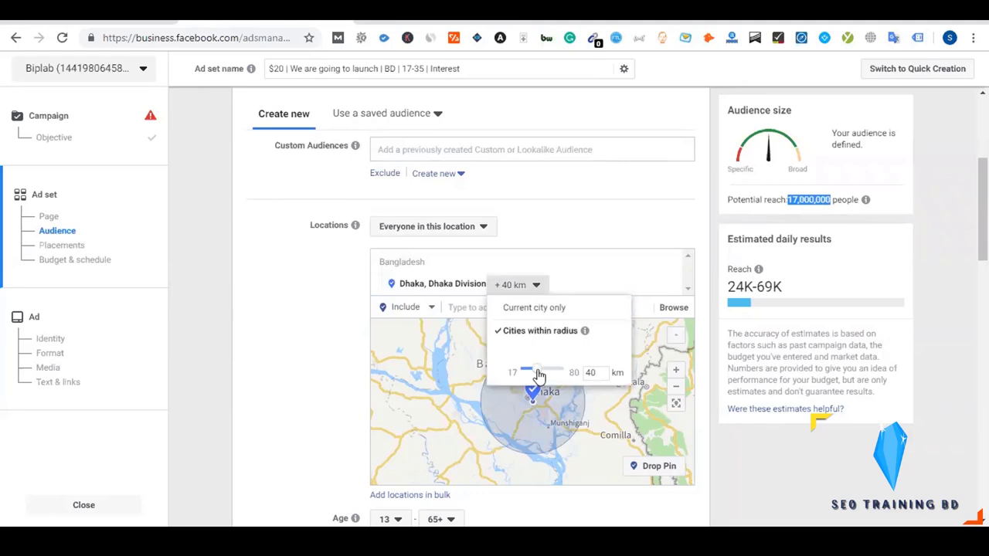
left_click_drag(539, 376, 519, 375)
left_click(332, 397)
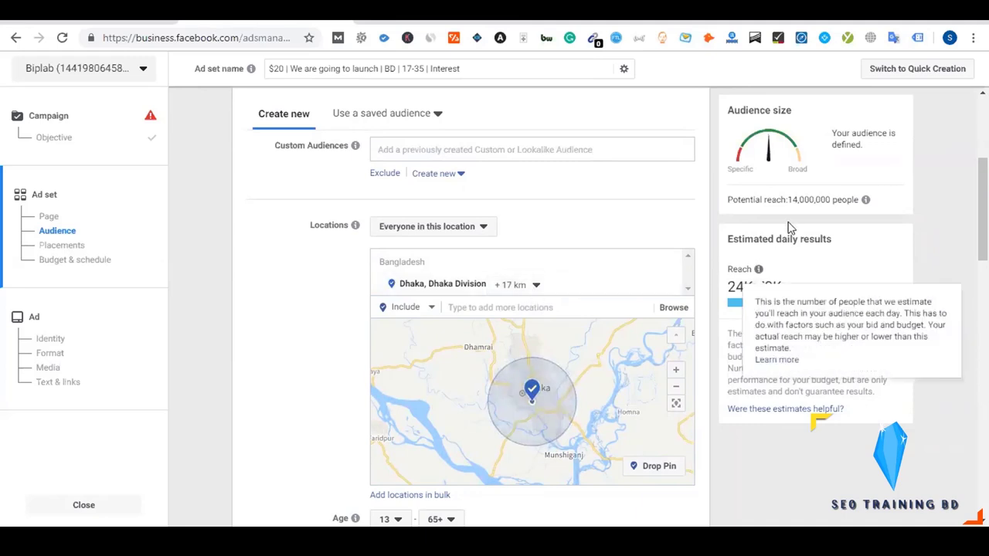
Limit the Dhaka location to the current city only, and switch it back to cities within a 40 km radius.
left_click(536, 287)
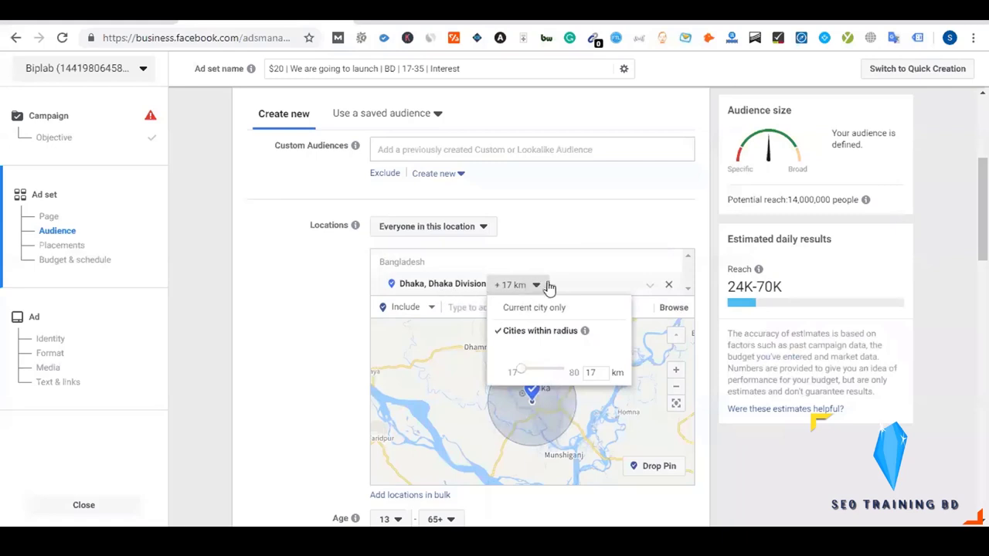
key("Return")
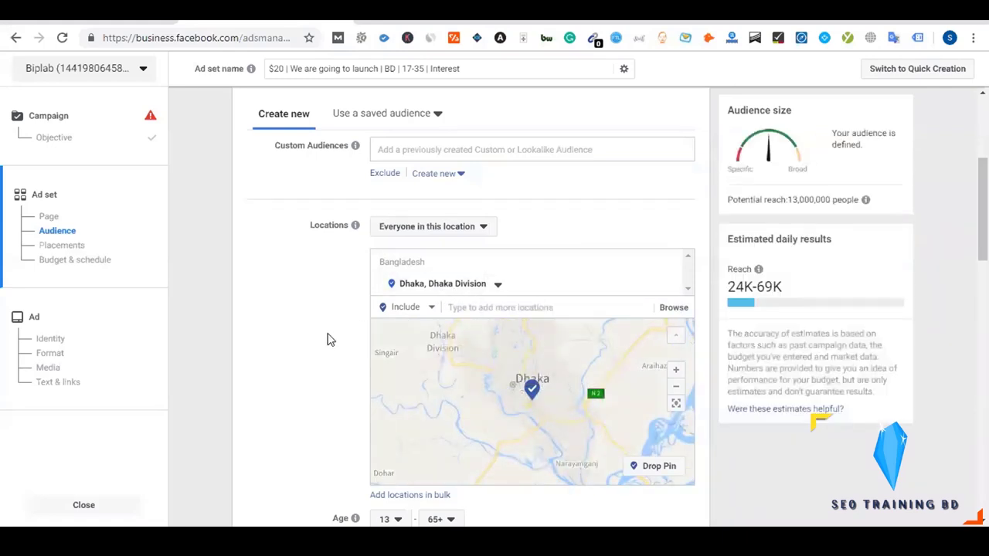
left_click(497, 285)
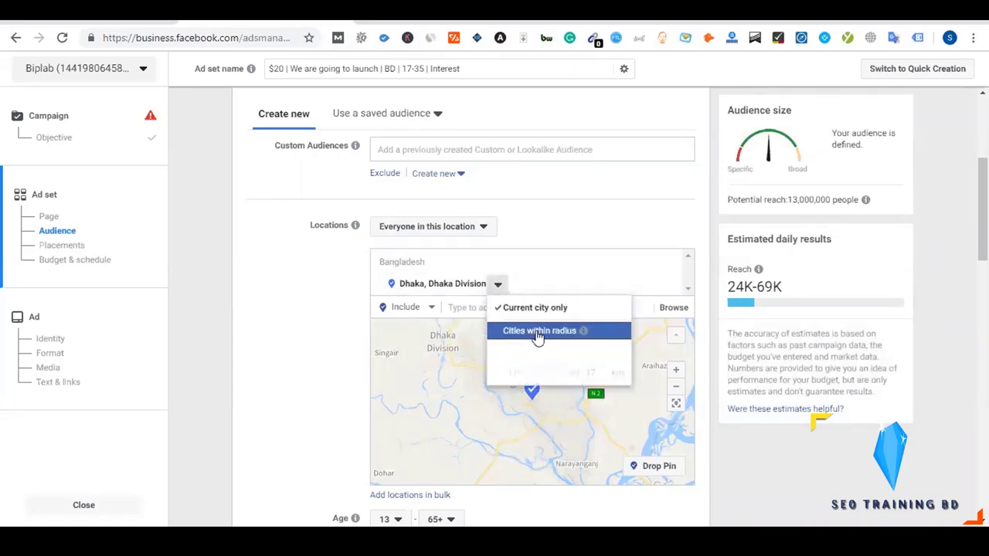
left_click(538, 332)
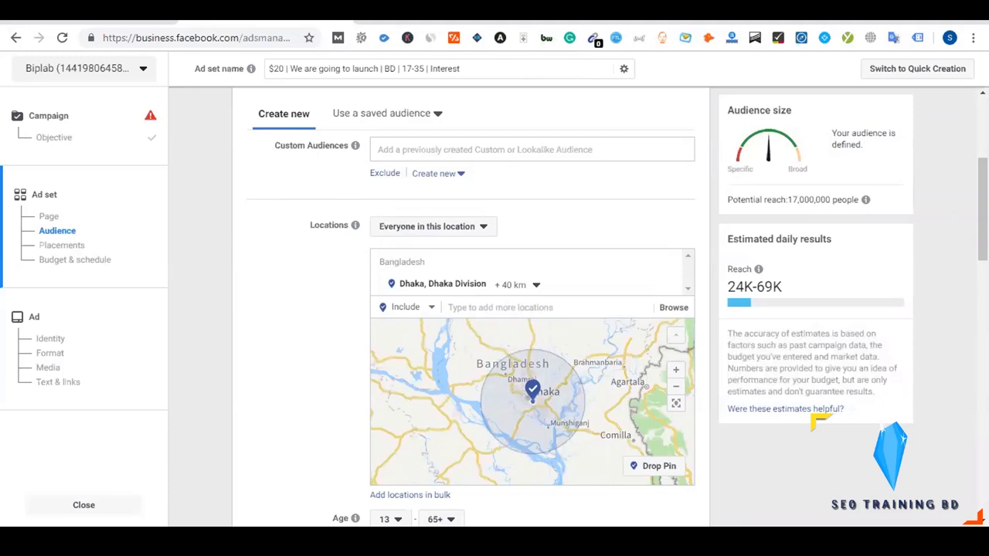
scroll(547, 334, "down", 1)
scroll(545, 335, "up", 1)
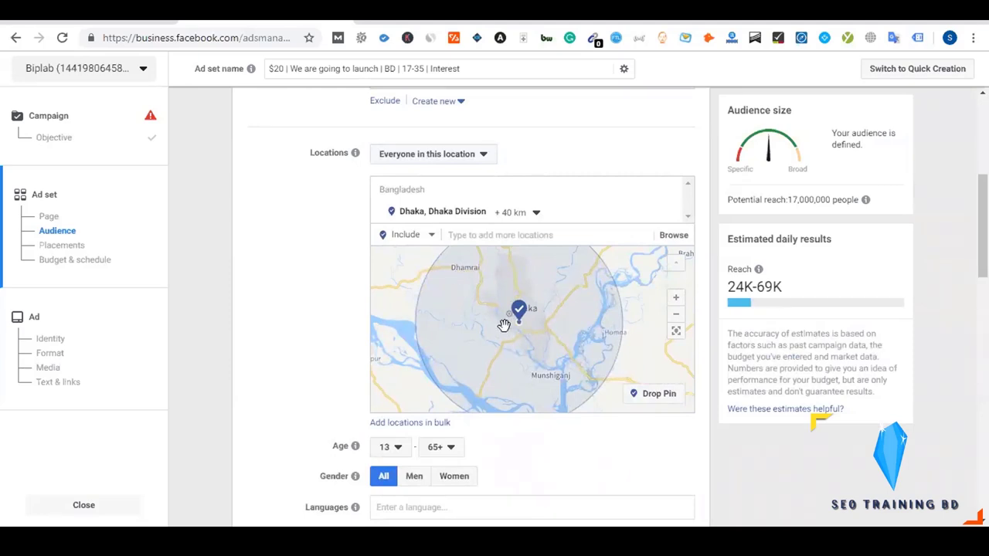
scroll(503, 325, "down", 1)
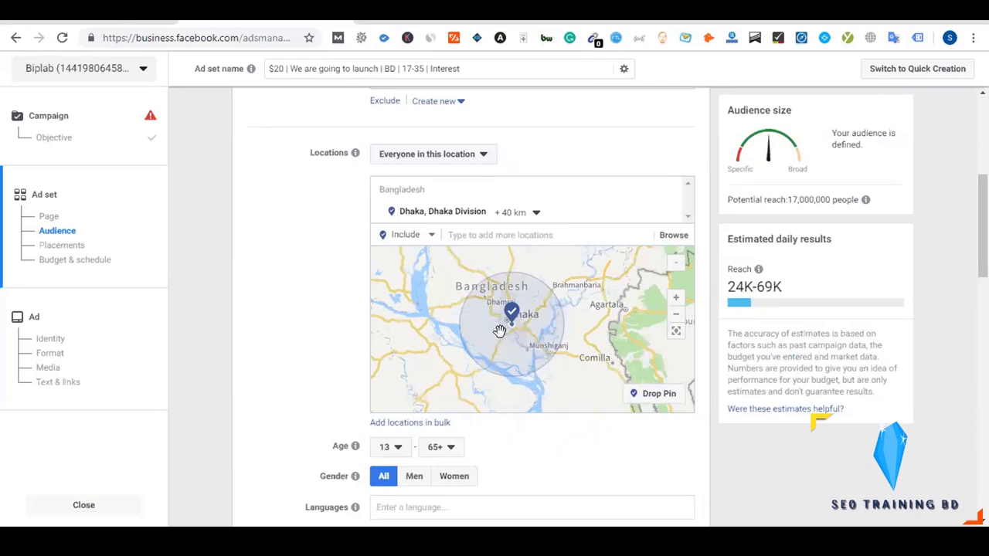
scroll(500, 330, "up", 1)
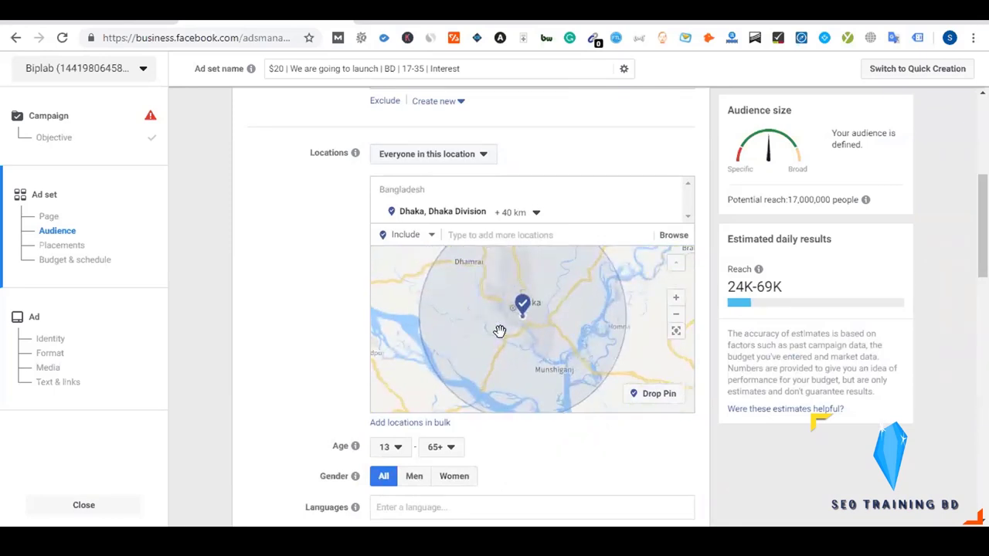
Set the targeting radius around Dhaka to 17 km and inspect the covered area on the map.
scroll(500, 331, "down", 1)
scroll(500, 331, "up", 1)
left_click(536, 216)
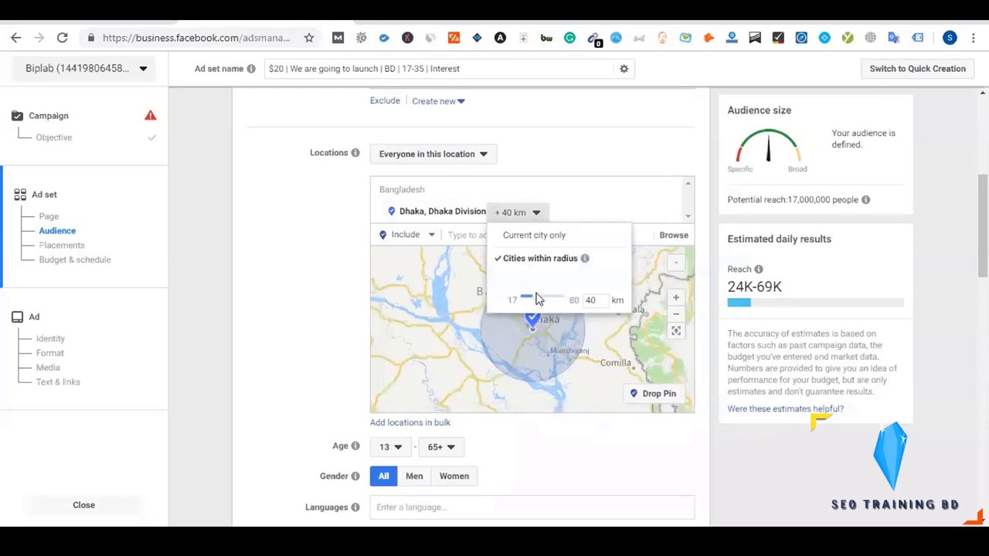
left_click_drag(532, 295, 516, 298)
left_click(300, 356)
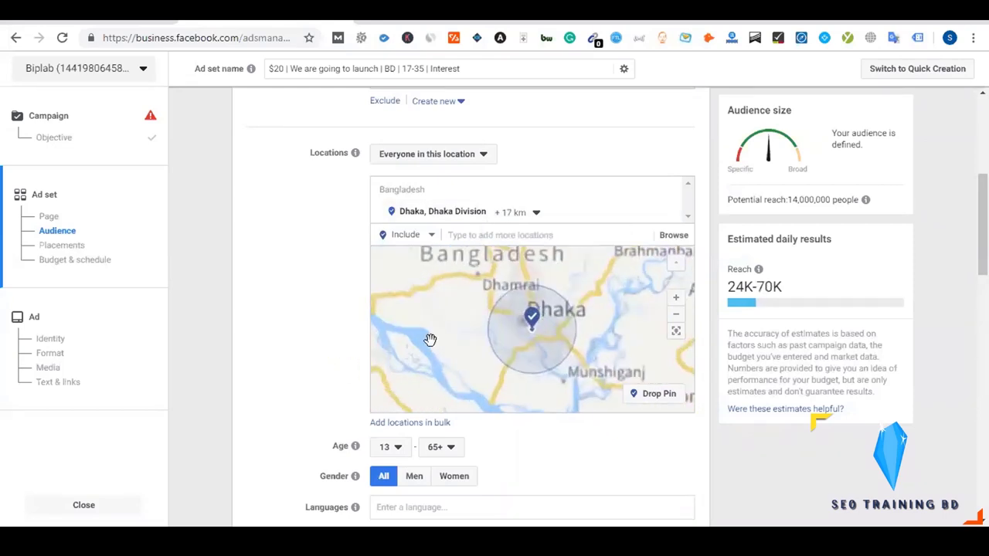
scroll(533, 361, "up", 3)
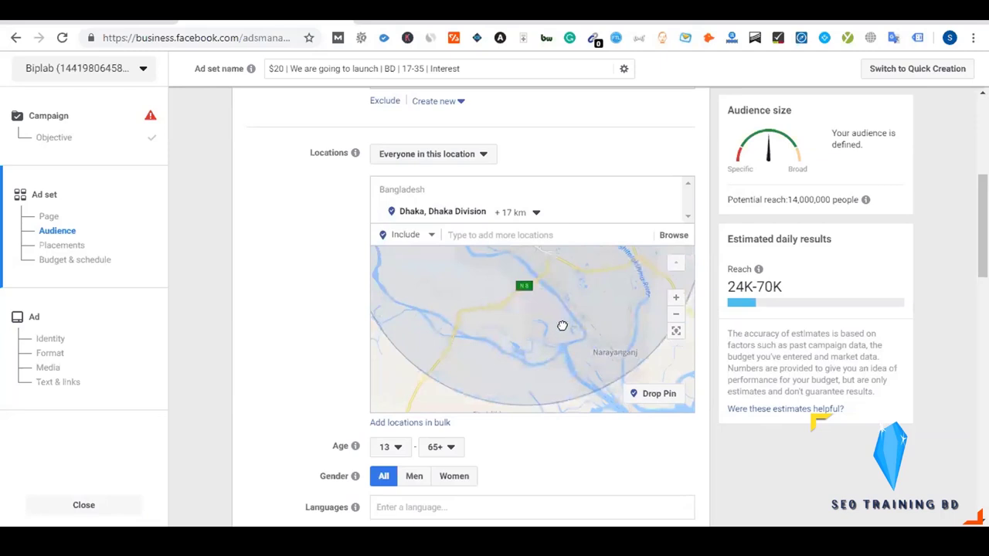
left_click_drag(563, 325, 572, 378)
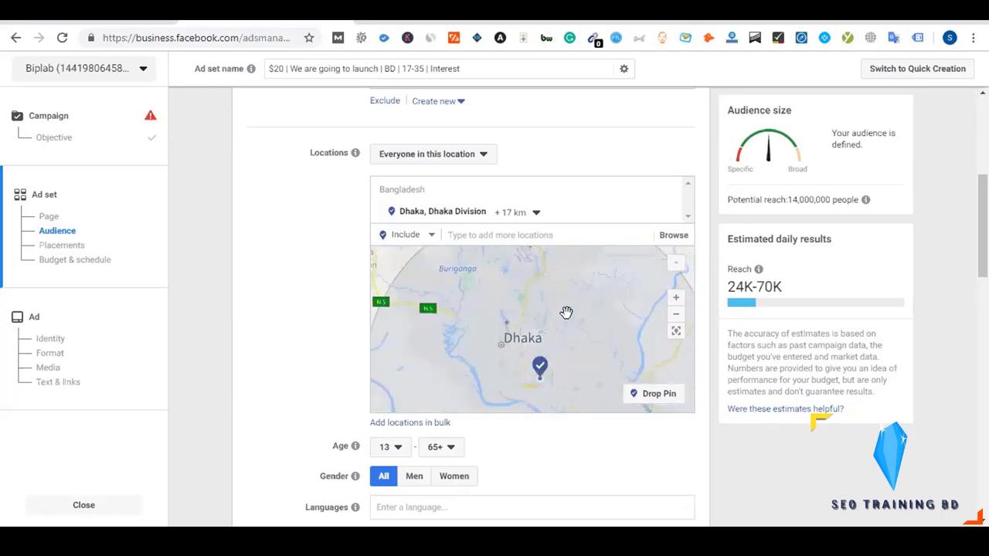
left_click_drag(567, 302, 554, 243)
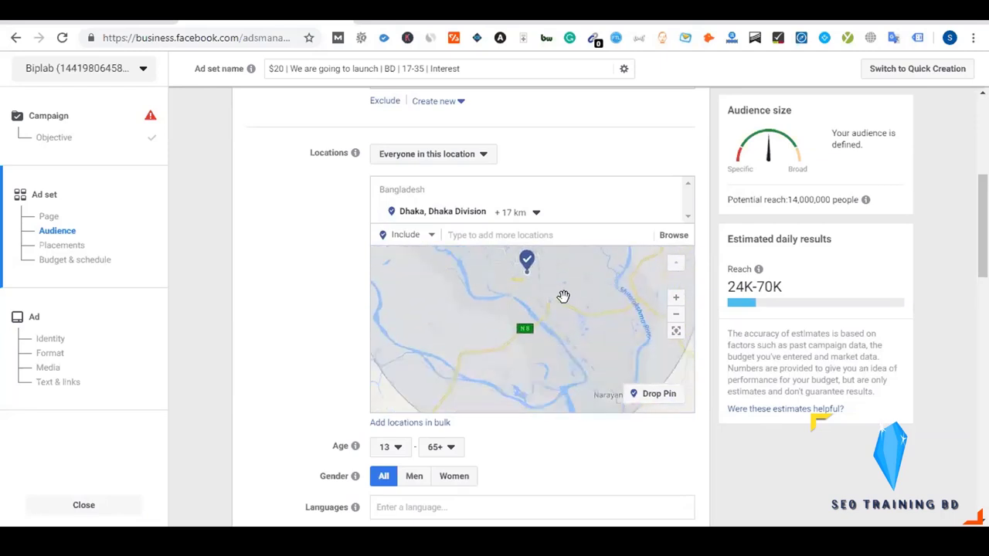
Limit Dhaka targeting to the current city only, and restore cities within a 40 km radius.
left_click(537, 216)
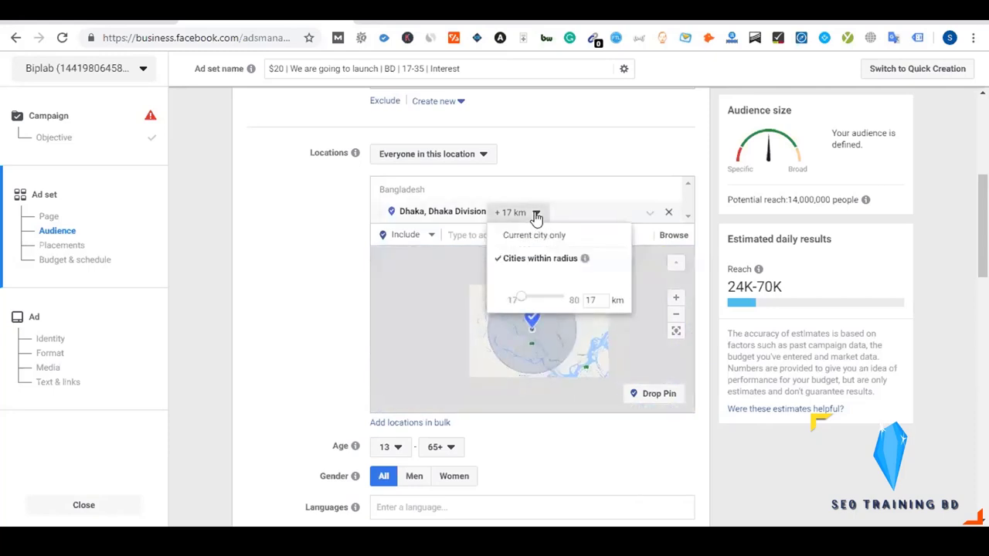
left_click(534, 236)
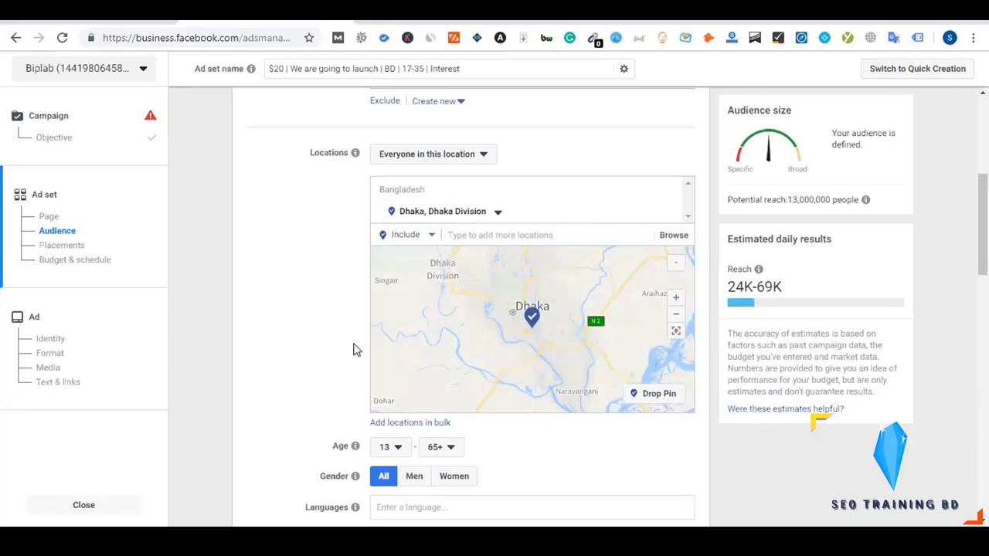
left_click(498, 212)
left_click(526, 260)
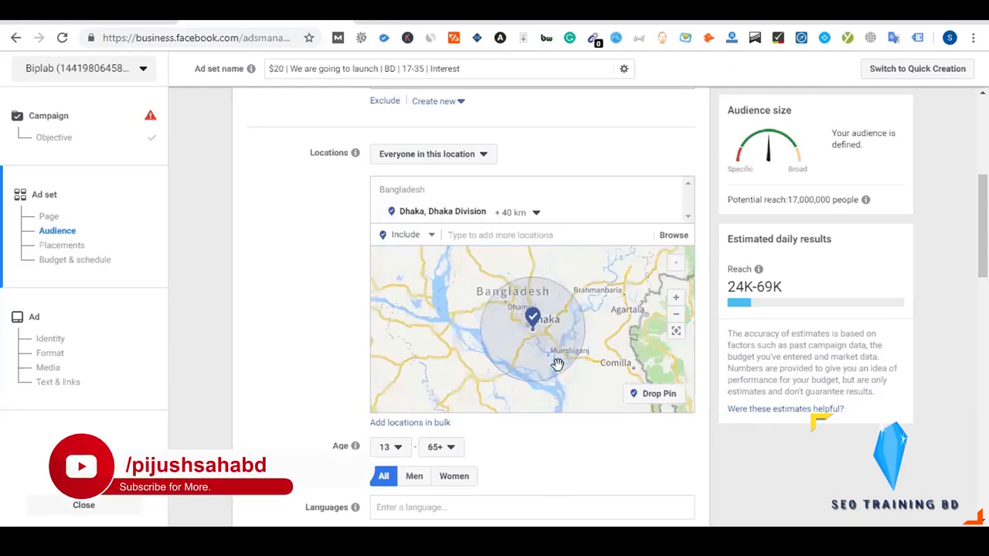
scroll(556, 360, "up", 2)
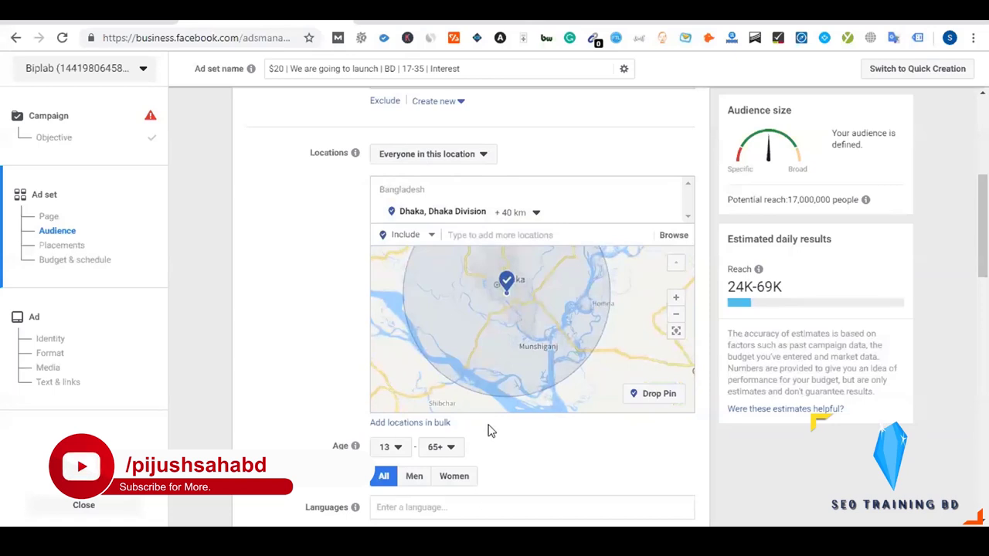
Switch the location mode to Exclude and place an exclusion pin on the map near Munshiganj, inside the Dhaka radius.
left_click(427, 238)
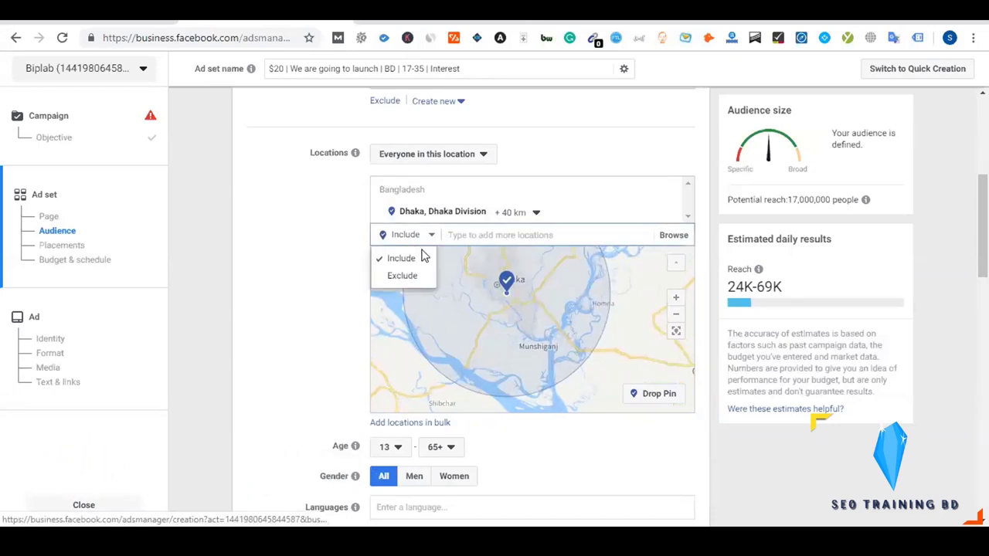
left_click(406, 279)
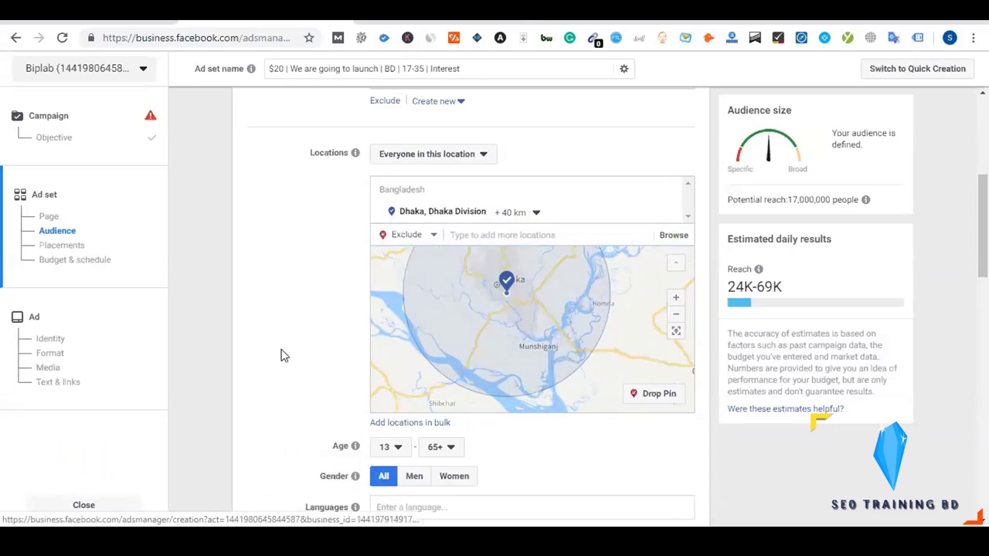
left_click(657, 396)
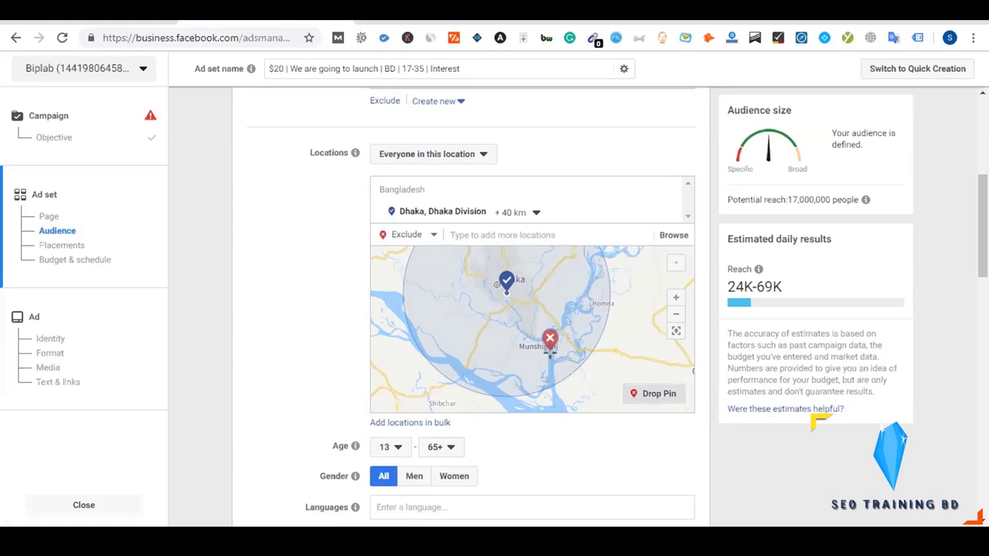
left_click(539, 347)
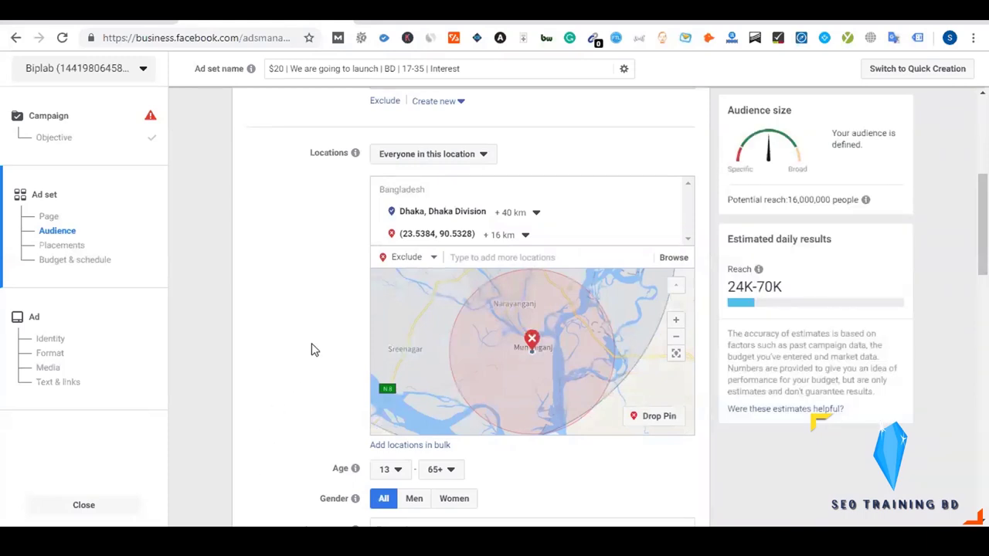
scroll(489, 338, "up", 1)
scroll(489, 338, "down", 2)
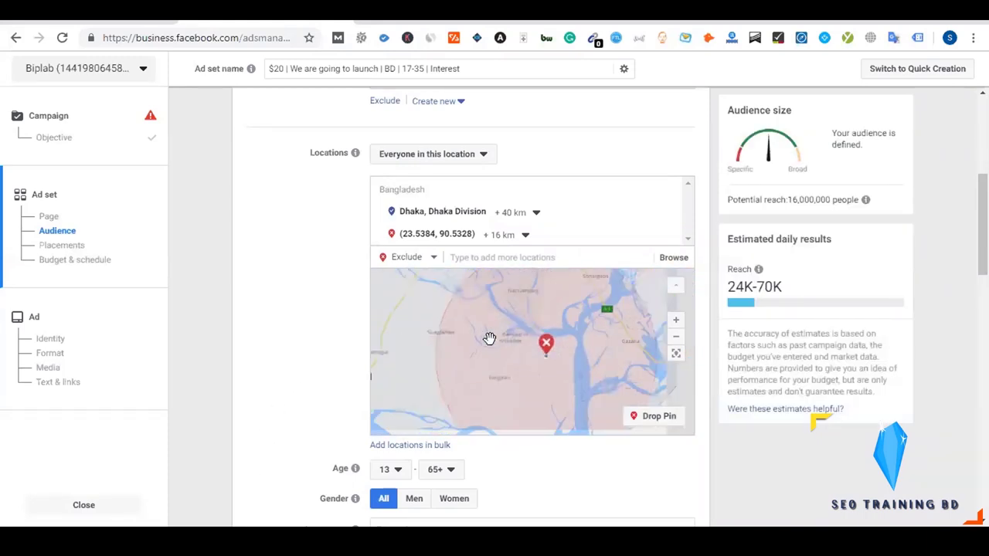
scroll(489, 338, "down", 1)
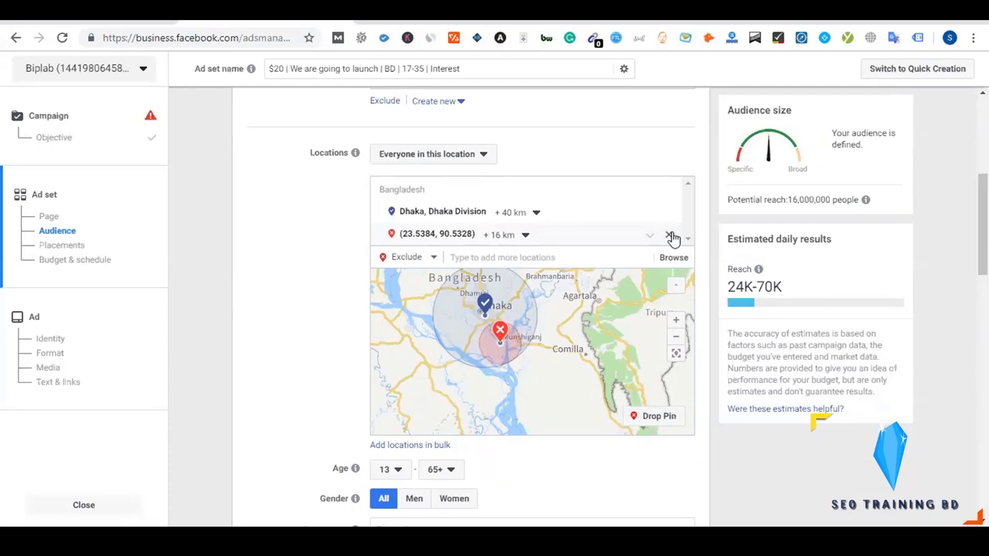
Remove the excluded pin location and the Dhaka, Dhaka Division location from the audience.
left_click(671, 237)
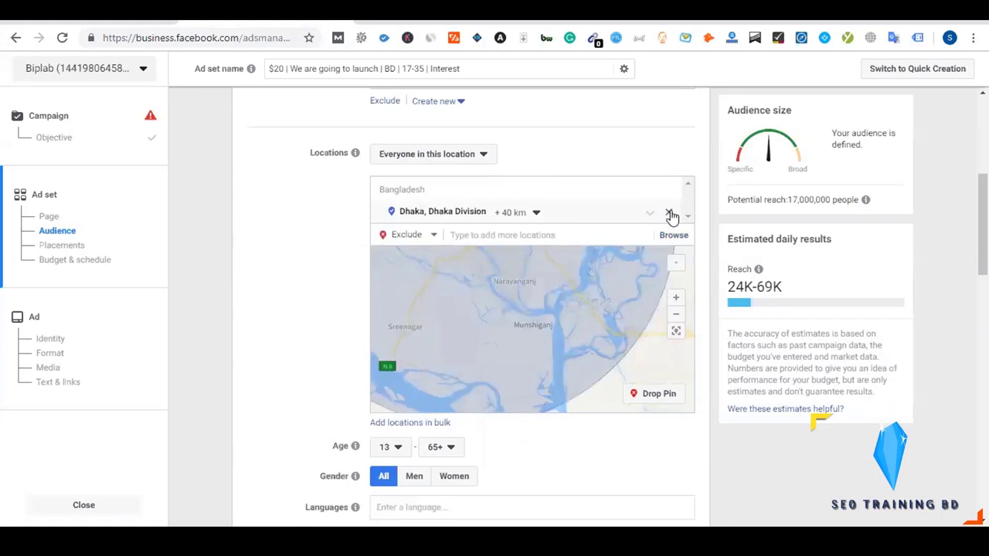
left_click(667, 214)
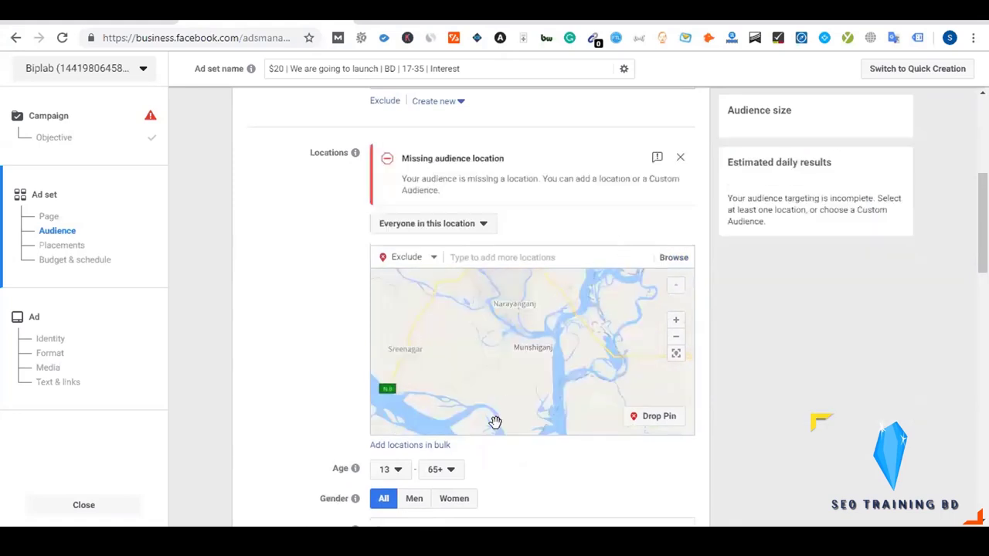
Try to add Gulshan Avenue, Dhaka as an excluded location.
left_click(481, 261)
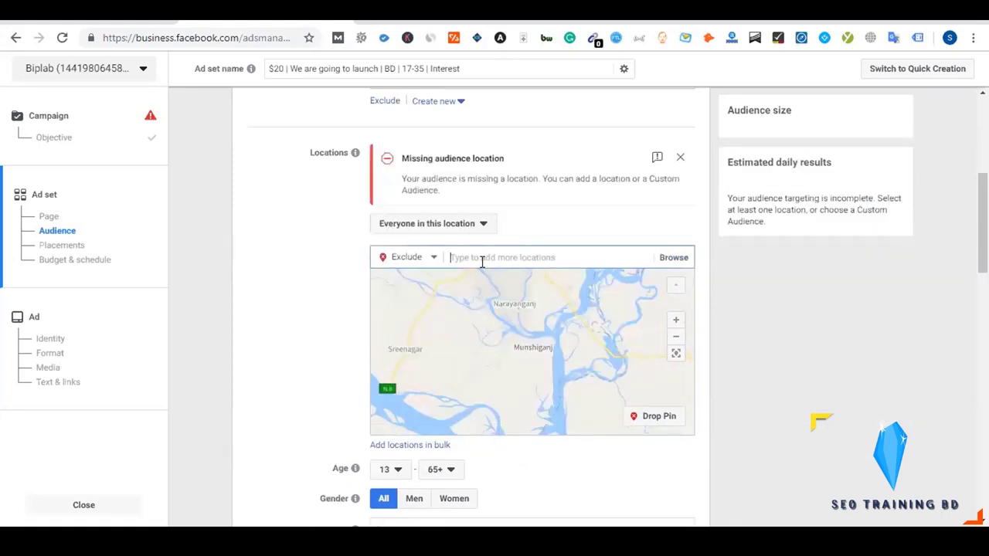
type("Gulshan")
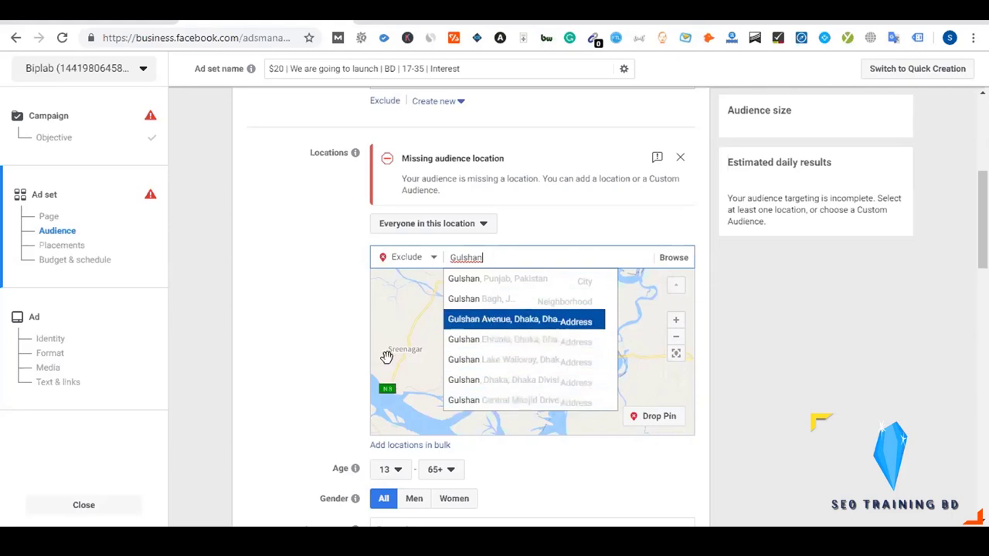
key("Return")
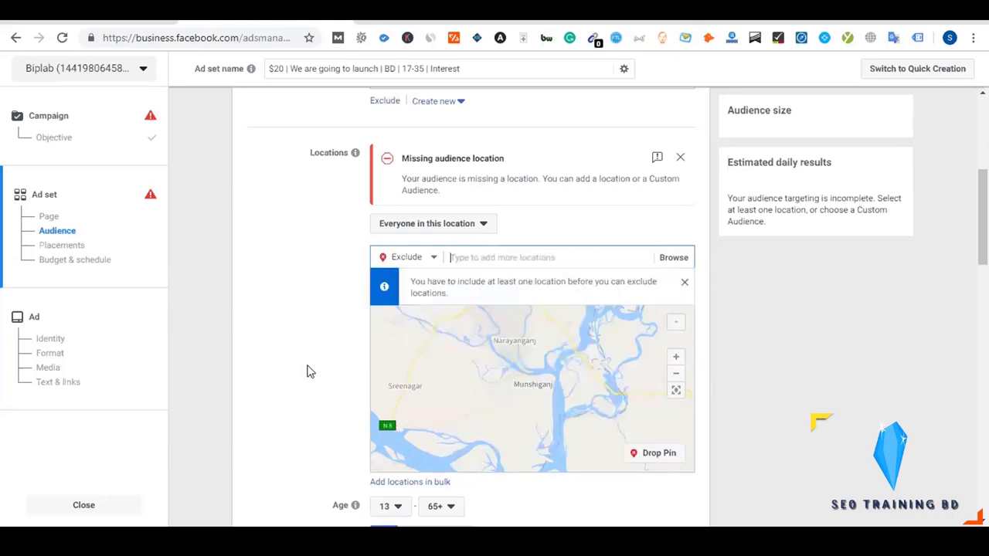
Switch the location mode back to Include and add Gulshan Avenue, Dhaka, Dhaka Division, Bangladesh.
left_click(434, 257)
left_click(408, 280)
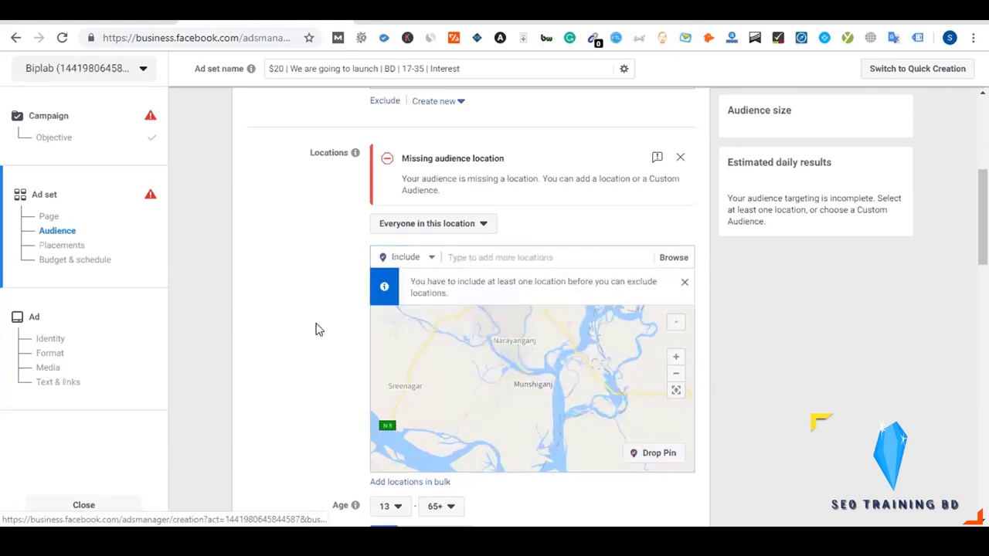
left_click(474, 255)
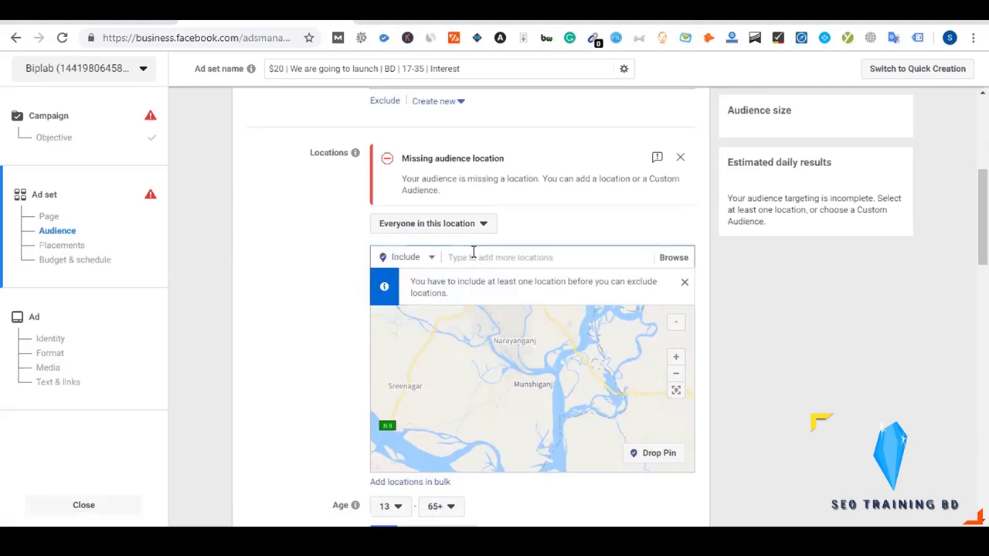
type("gulshan")
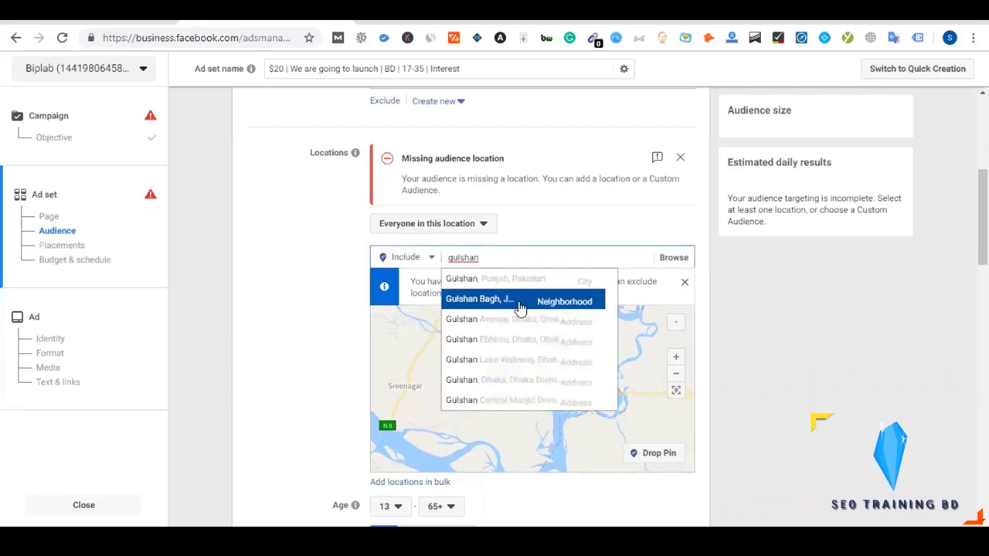
key("Return")
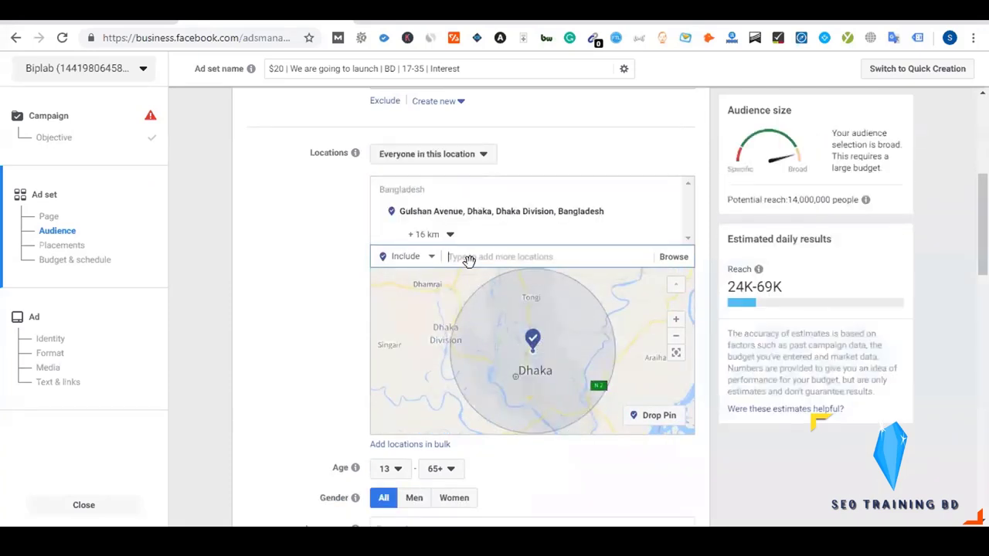
Reduce the radius around Gulshan Avenue to 1 km and highlight the potential reach figure.
left_click(449, 236)
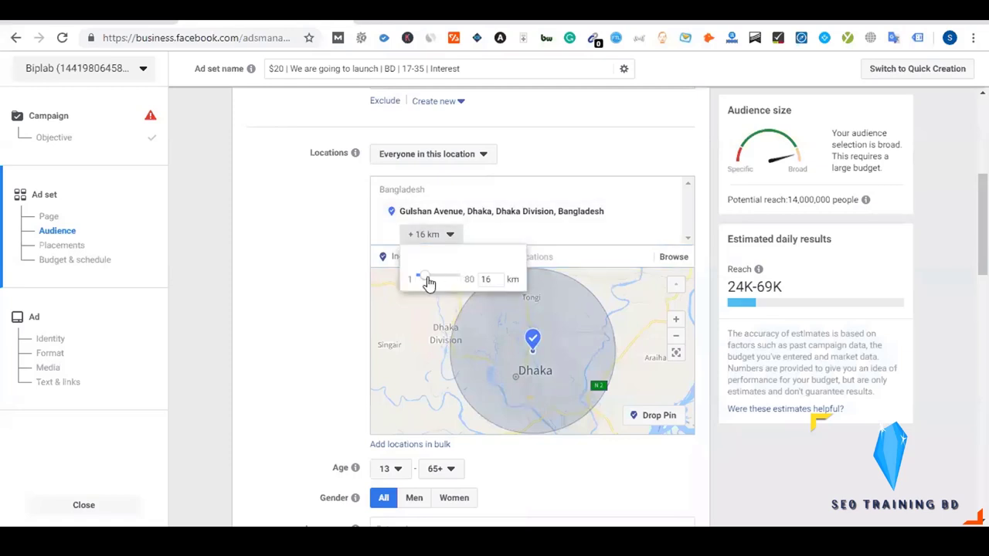
left_click_drag(417, 277, 409, 280)
left_click(292, 332)
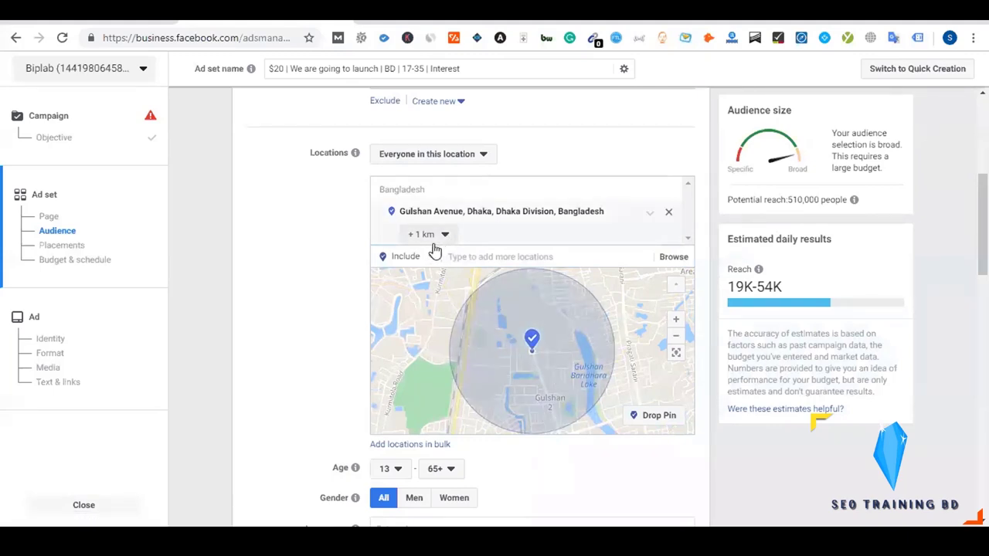
left_click_drag(788, 199, 824, 199)
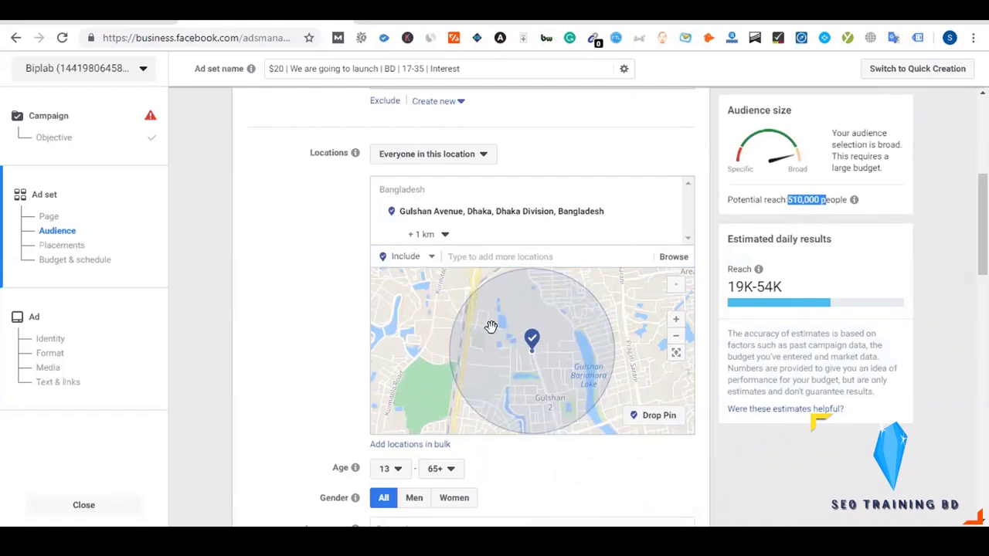
scroll(490, 328, "down", 2)
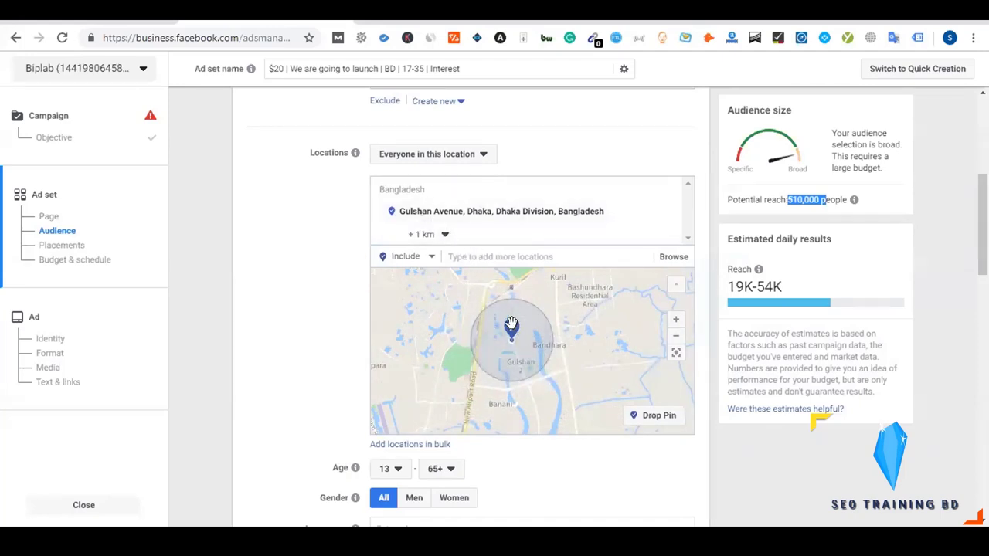
left_click(479, 262)
left_click(479, 263)
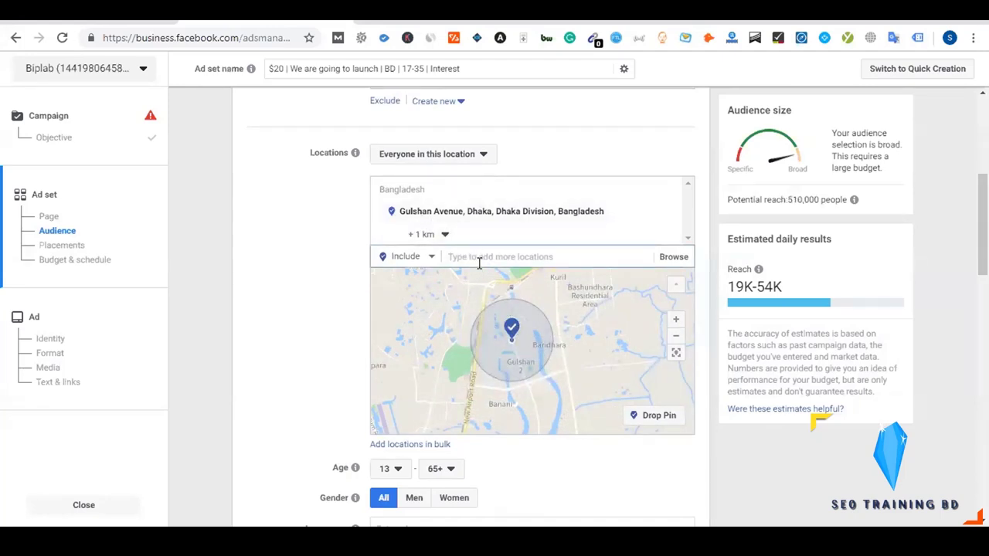
type("badda")
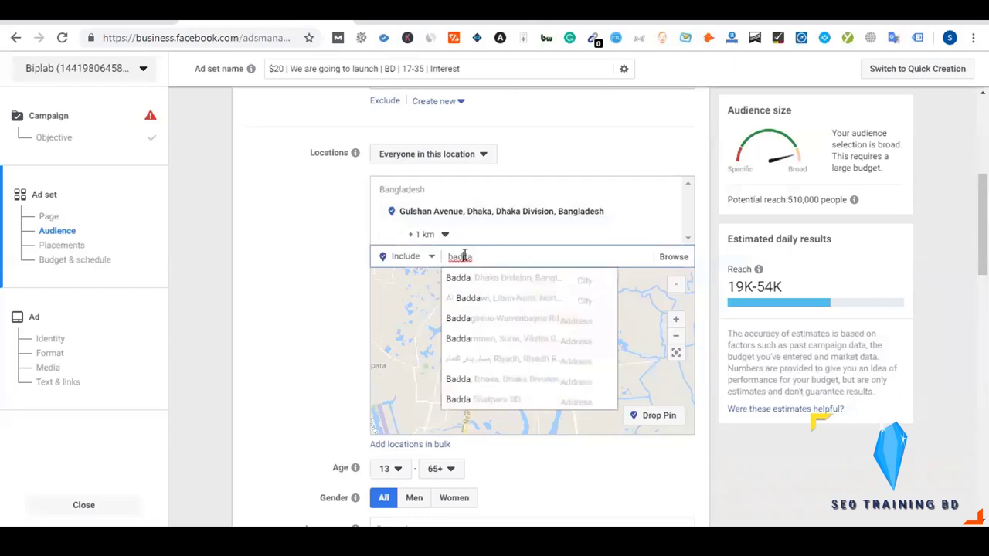
Search for "rampura, dhaka" and add Rampura, Dhaka, Dhaka Division, Bangladesh as an included location.
double_click(465, 256)
type("rampura")
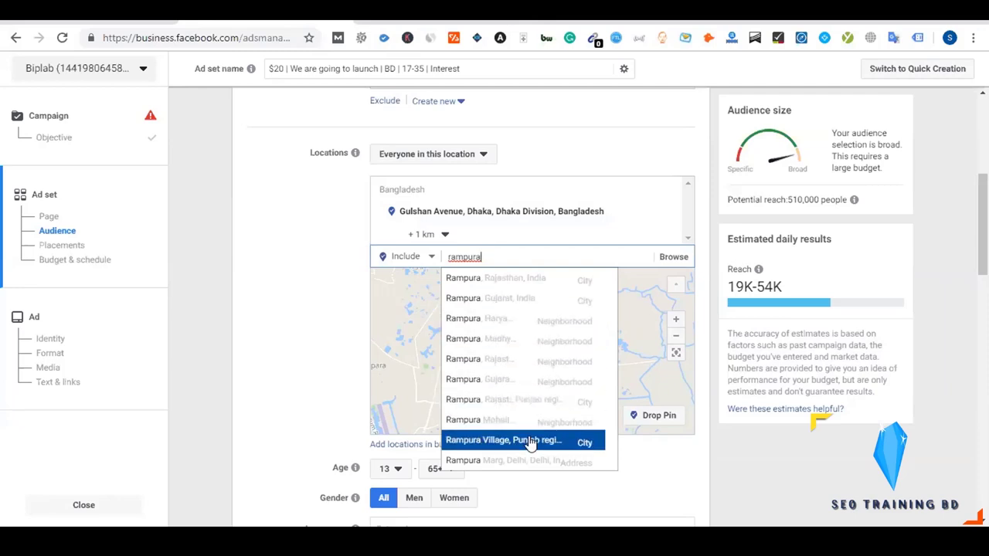
left_click(322, 309)
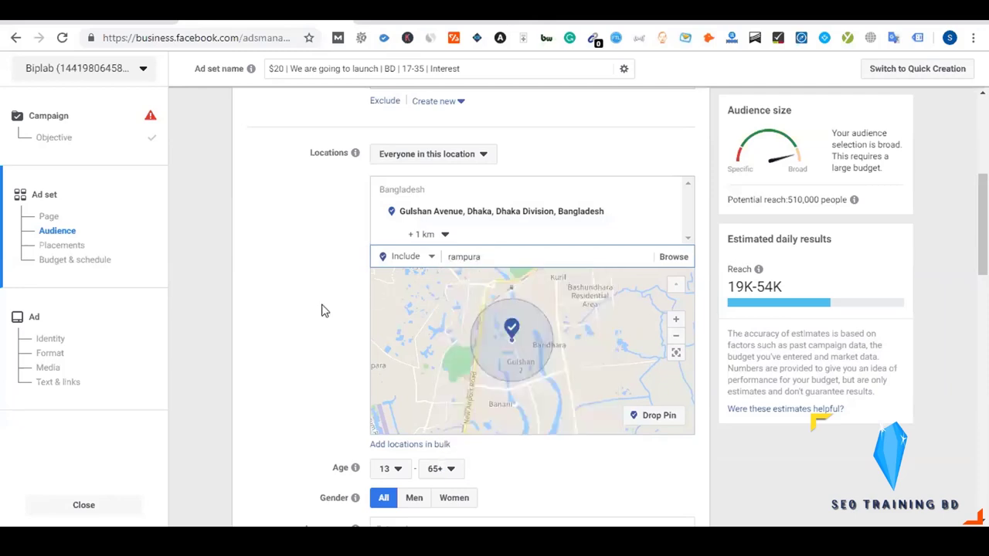
double_click(492, 260)
left_click(493, 260)
type(", dhak")
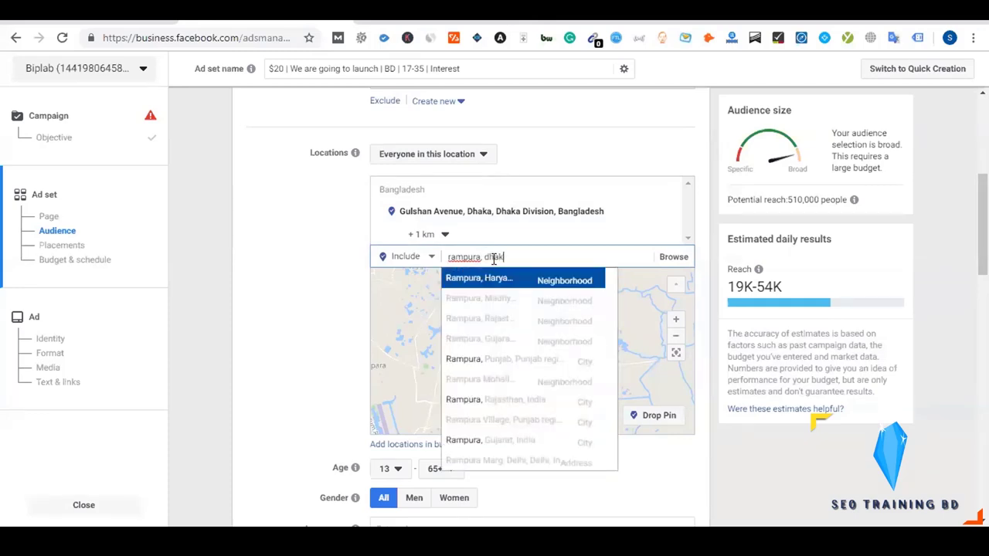
type("a")
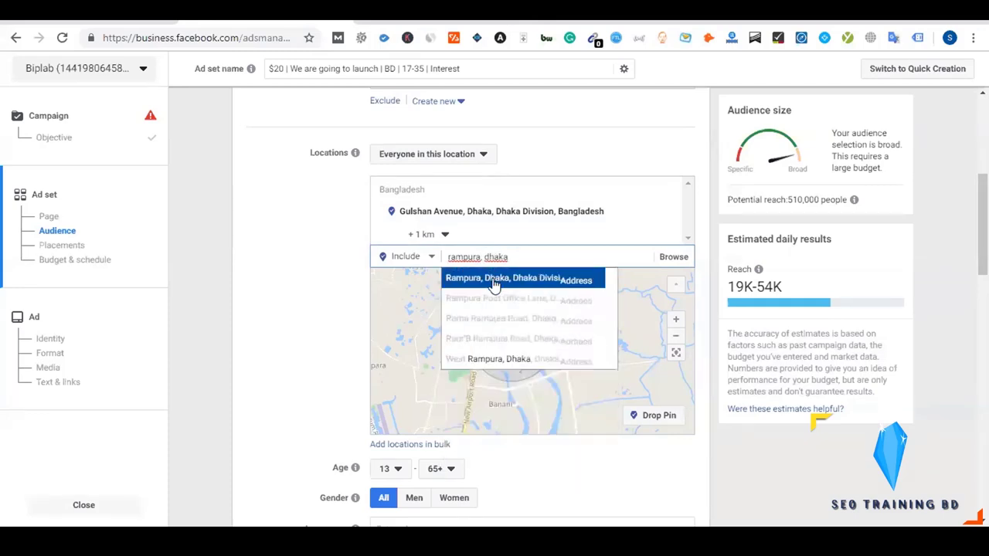
left_click(495, 279)
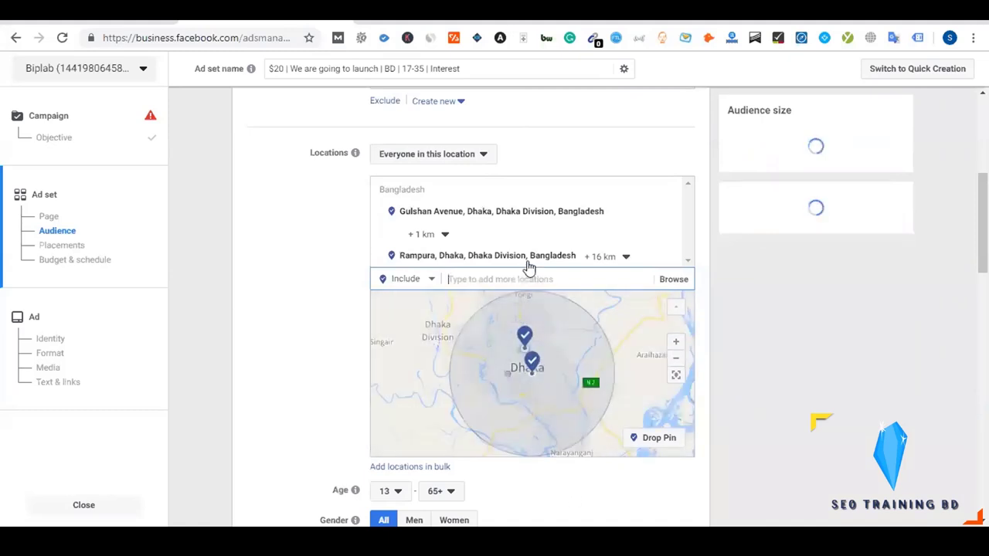
Reduce the radius around Rampura, Dhaka to 1 km.
left_click(622, 257)
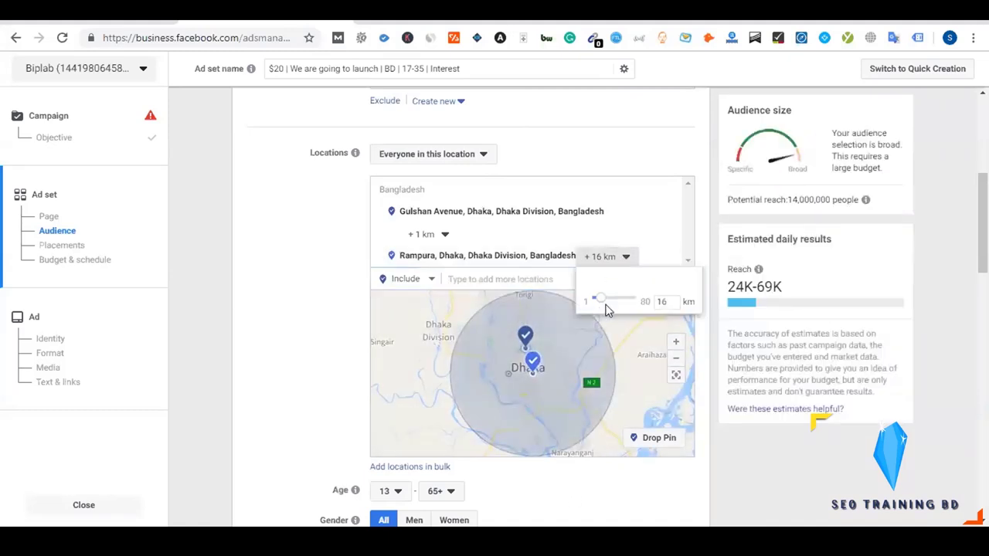
left_click_drag(605, 302, 591, 302)
left_click(314, 363)
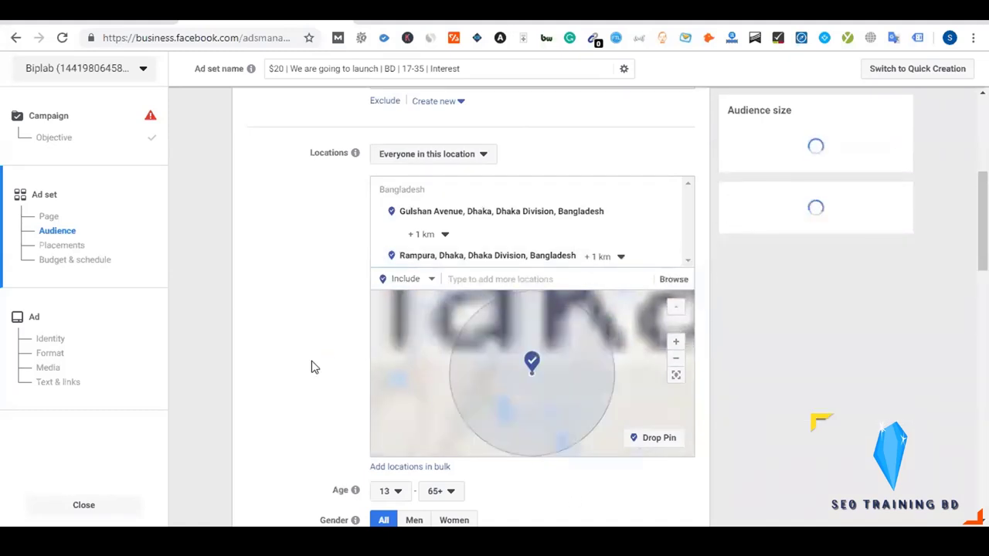
Drop a pin on the map at Gulshan, between the two existing locations, to include (23.7804, 90.4165).
scroll(469, 370, "down", 4)
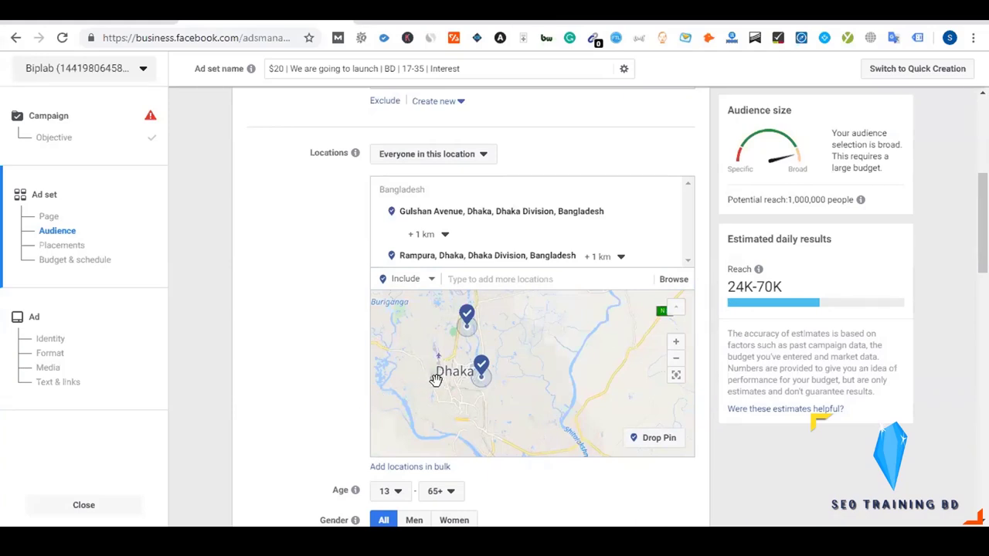
scroll(459, 374, "up", 2)
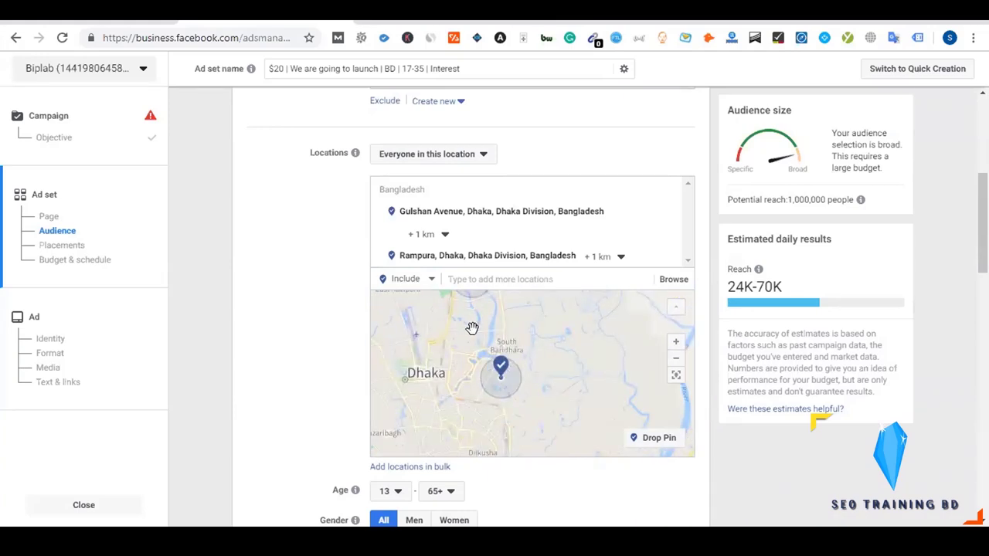
scroll(530, 357, "up", 1)
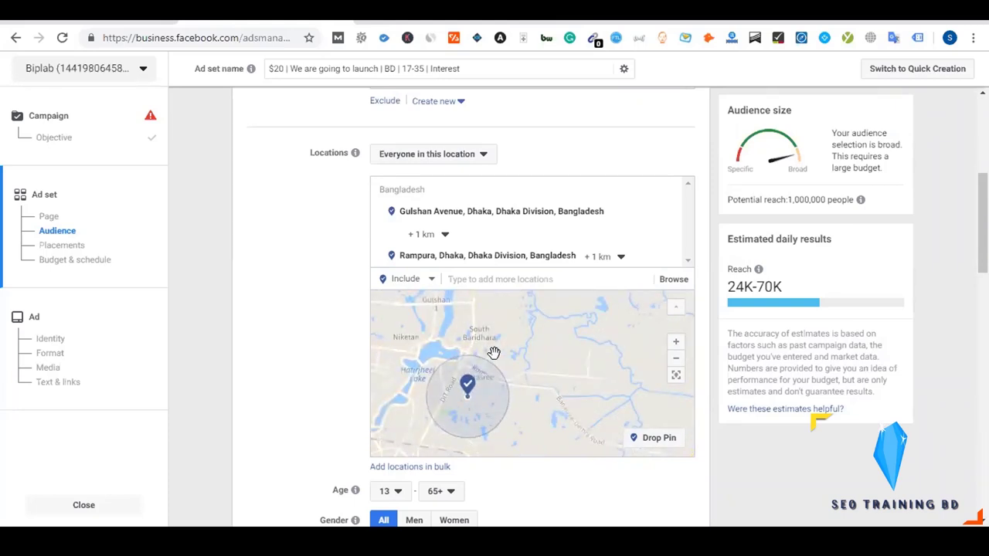
left_click_drag(457, 322, 532, 387)
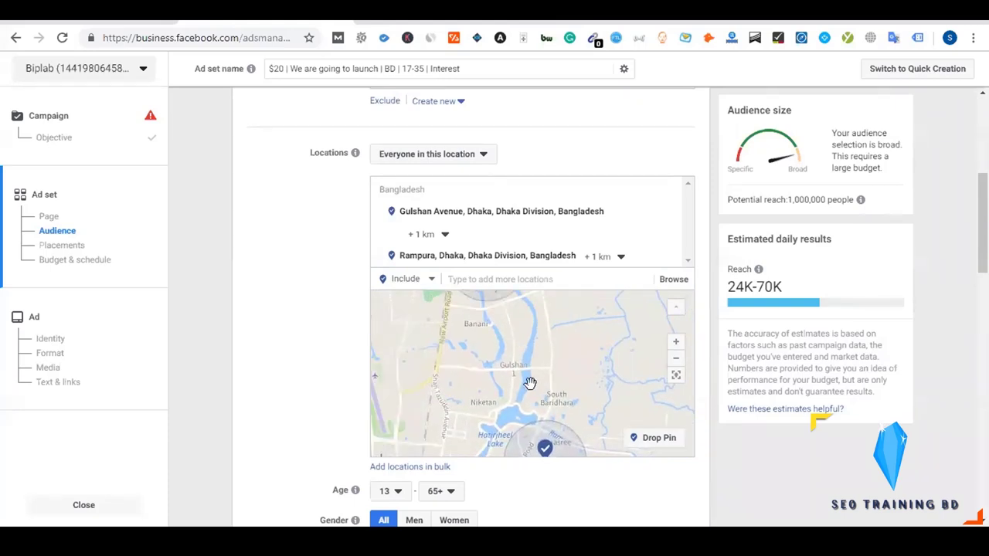
scroll(528, 377, "up", 1)
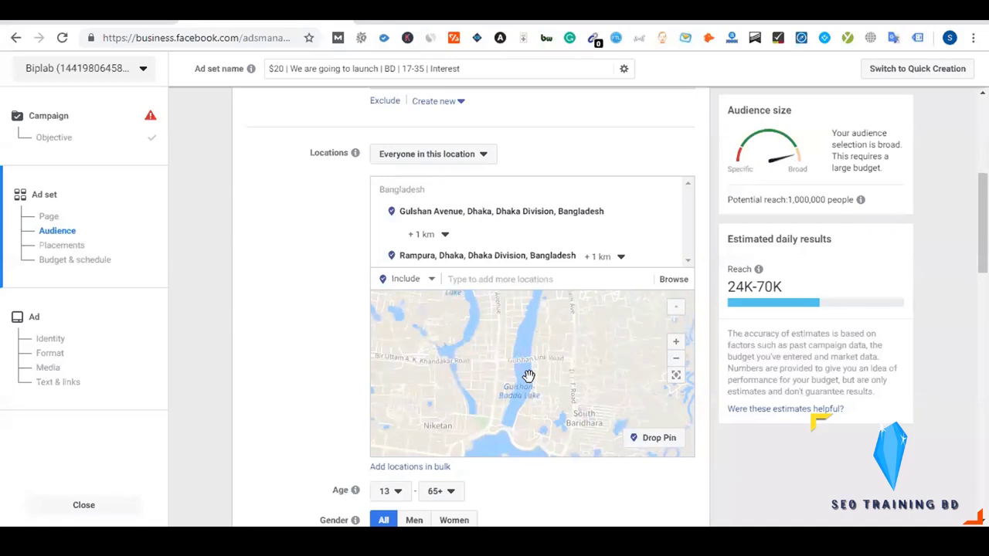
scroll(528, 377, "down", 1)
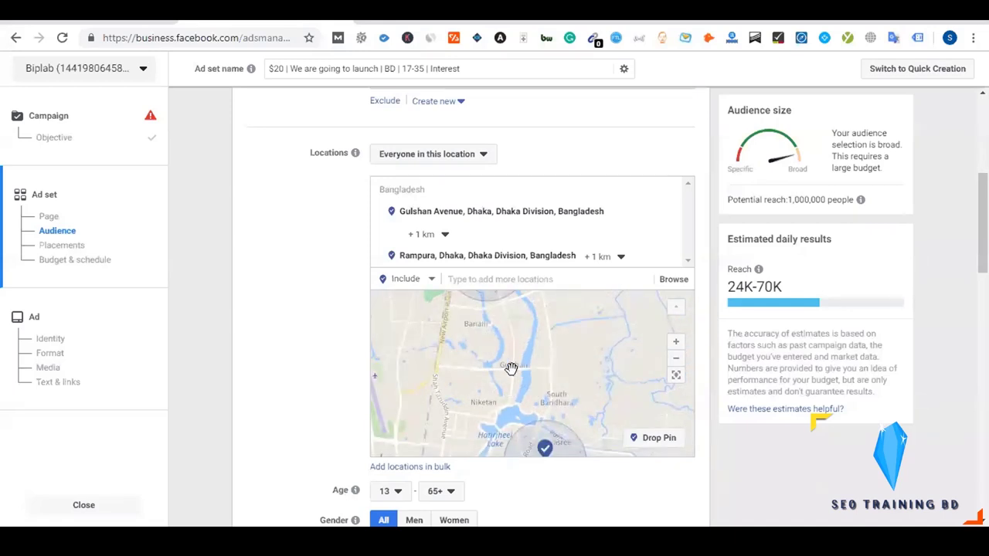
left_click_drag(506, 397, 498, 381)
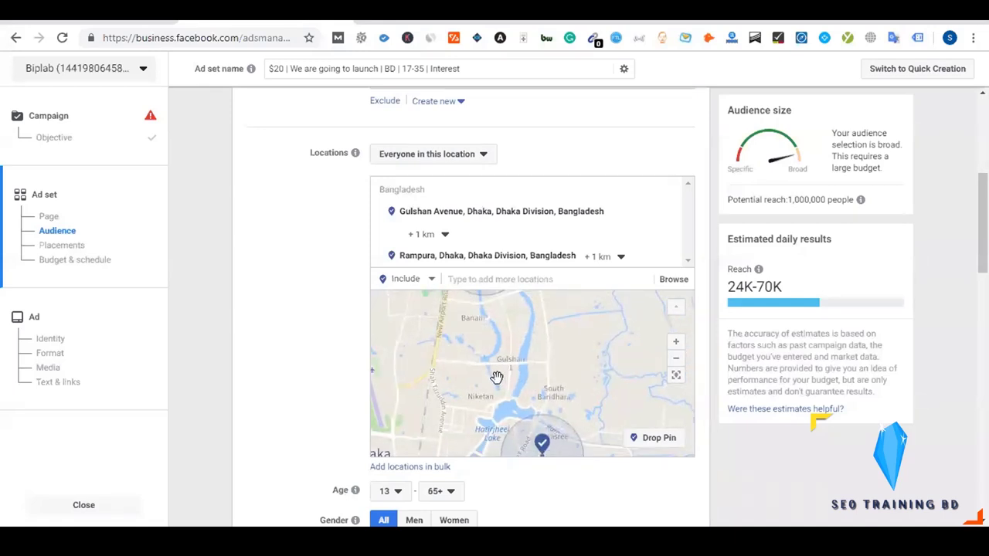
left_click(655, 441)
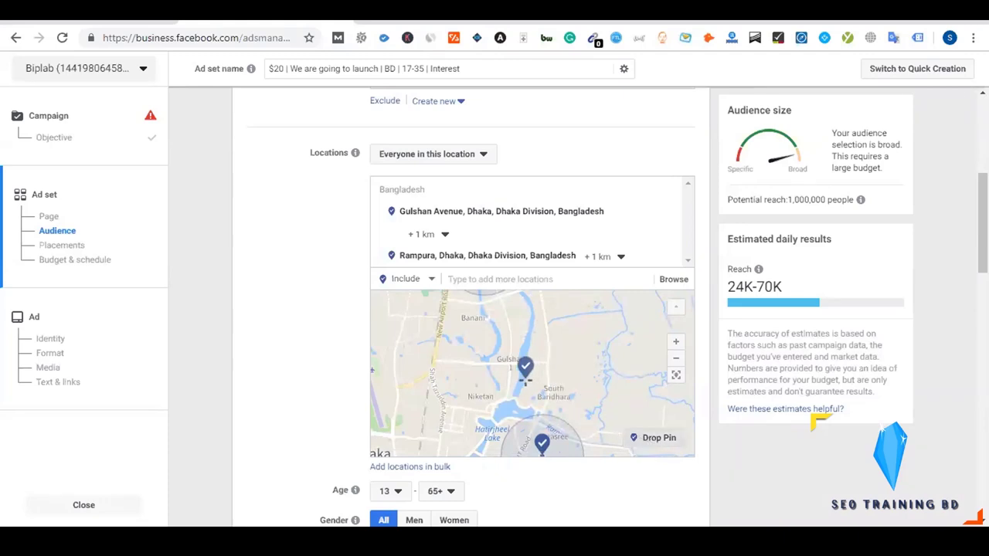
key("Escape")
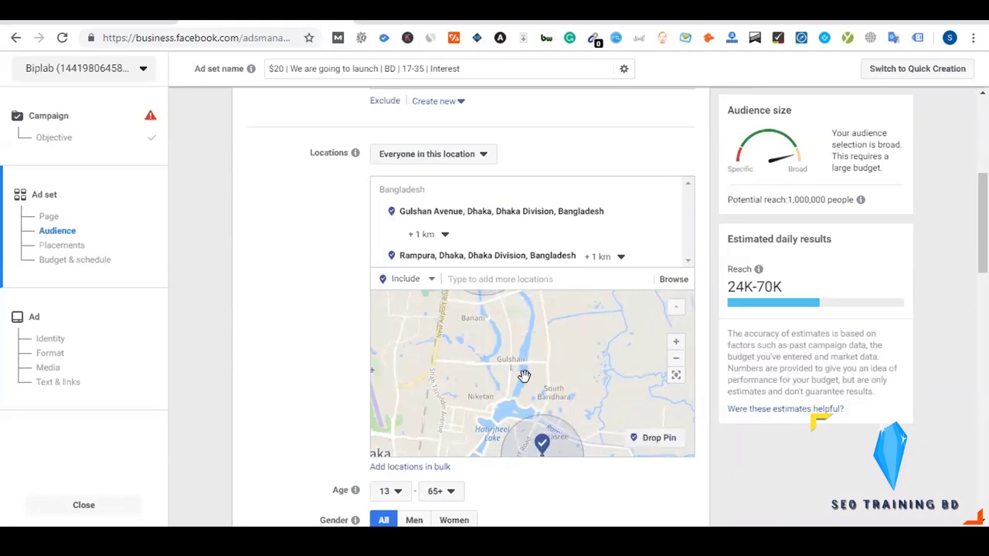
left_click(524, 376)
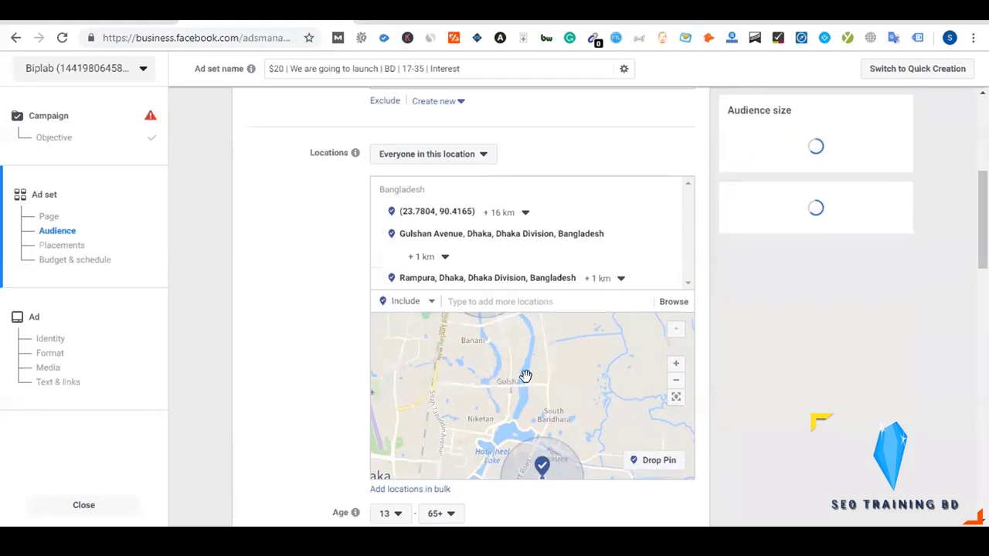
Reduce the radius around the dropped pin to 1 km.
left_click(526, 213)
left_click_drag(500, 260, 492, 260)
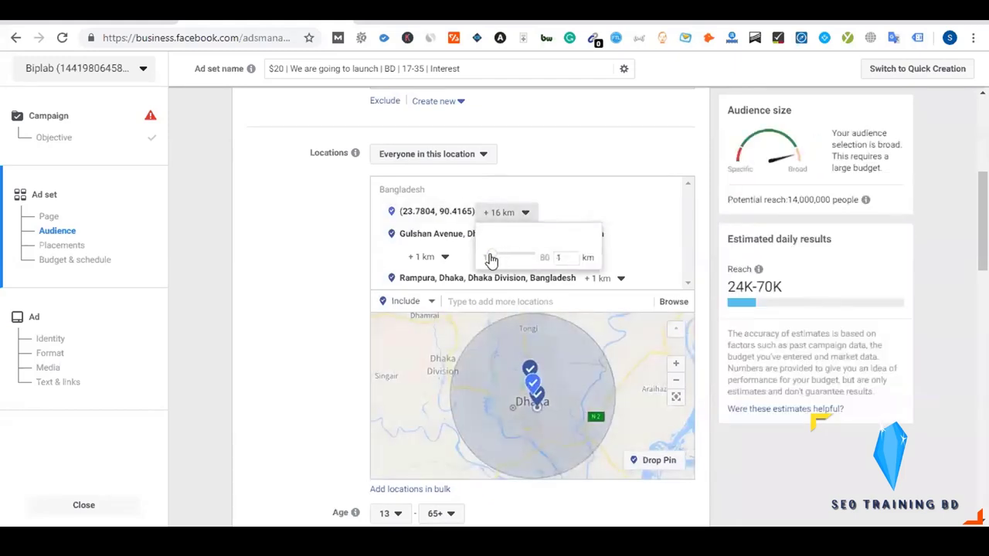
left_click(317, 293)
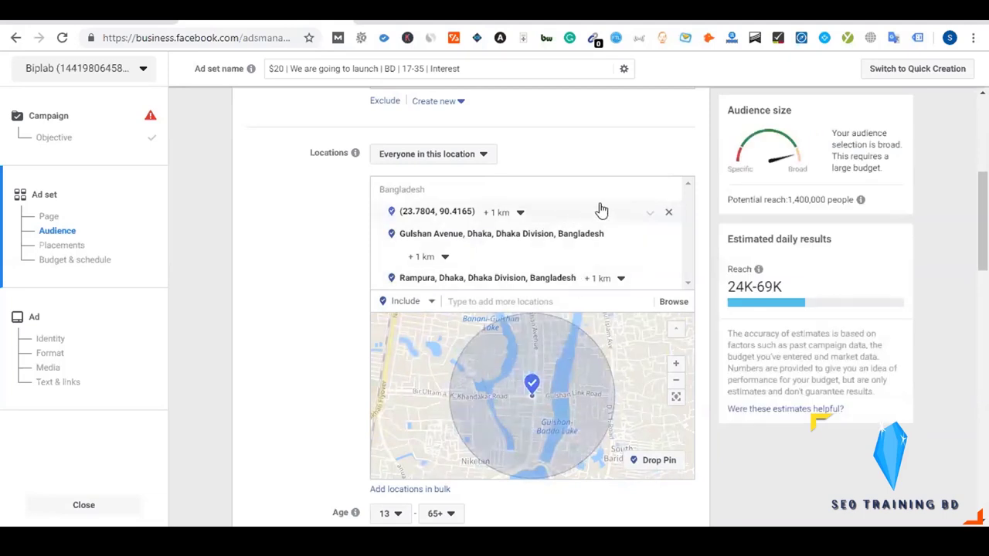
Remove Gulshan Avenue and Rampura from the included locations and highlight the potential reach for the remaining pin.
left_click(669, 237)
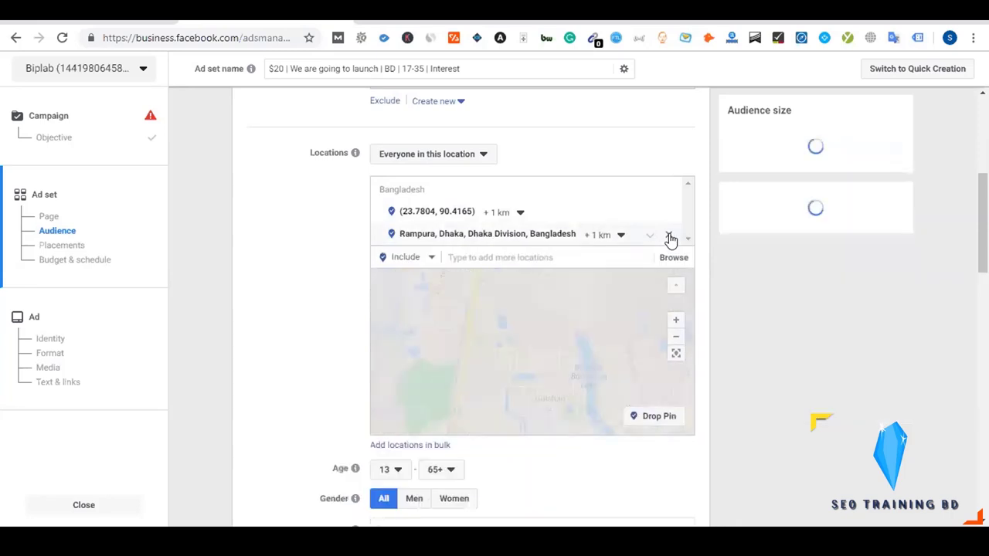
left_click(669, 236)
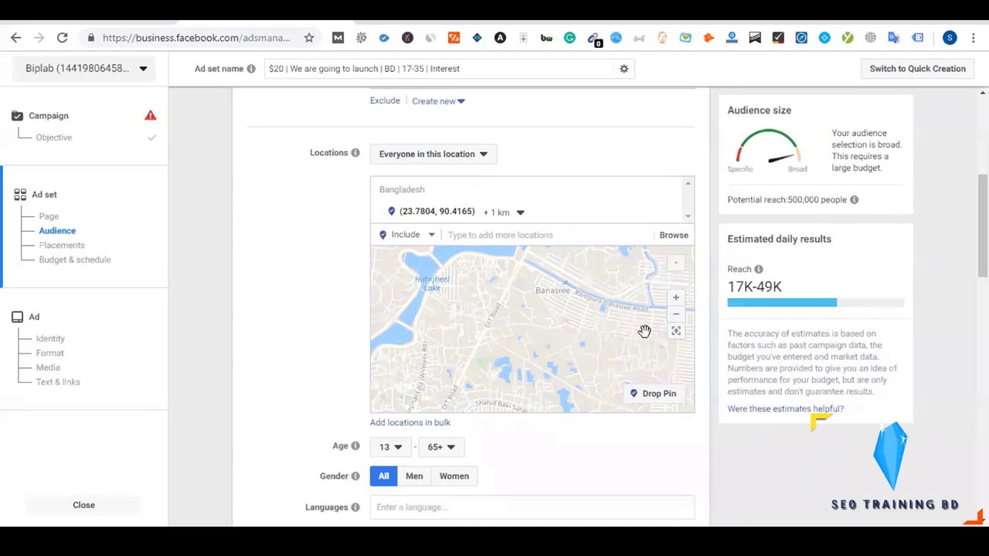
left_click(674, 316)
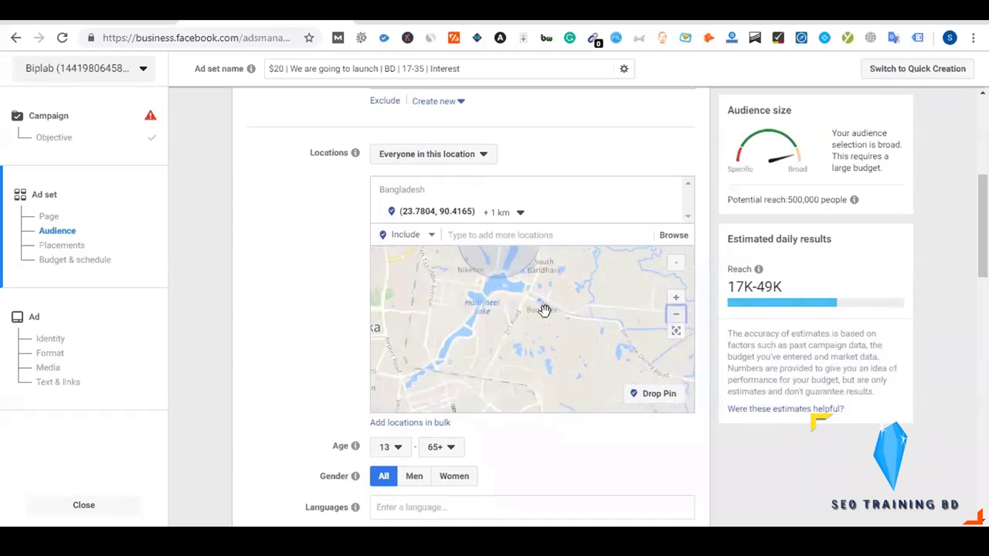
left_click_drag(543, 309, 529, 376)
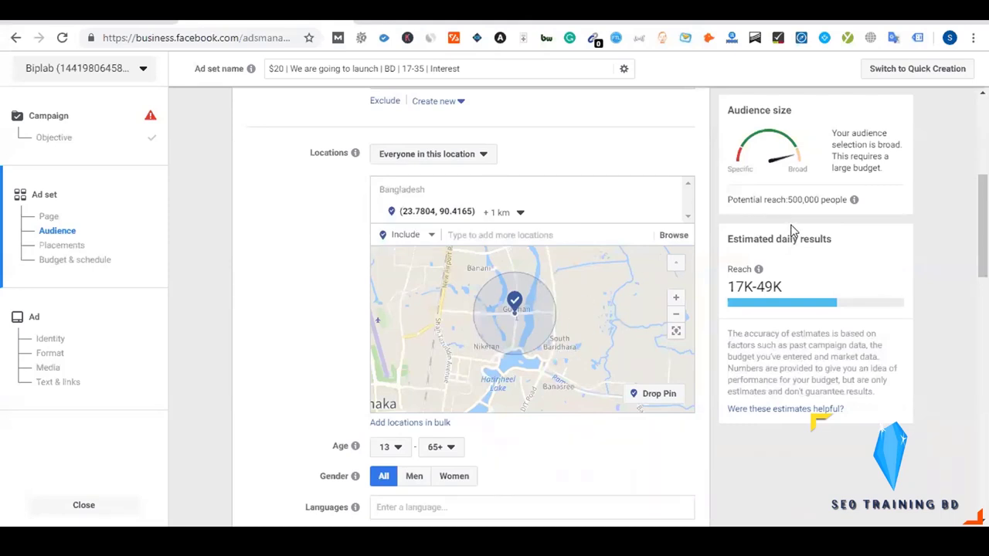
left_click_drag(788, 200, 819, 199)
Set the radius around the pin at (23.7804, 90.4165) to 2 km.
left_click(520, 215)
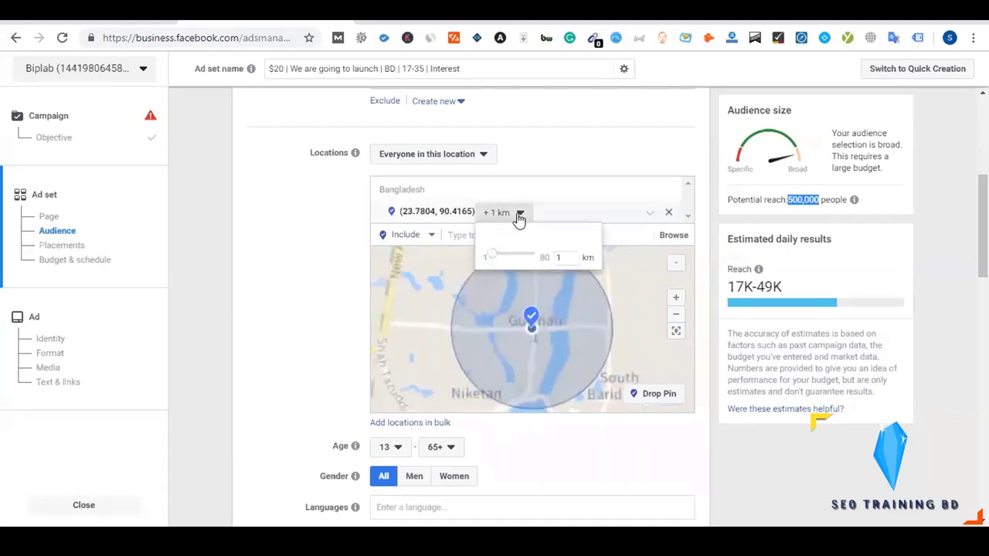
left_click(558, 256)
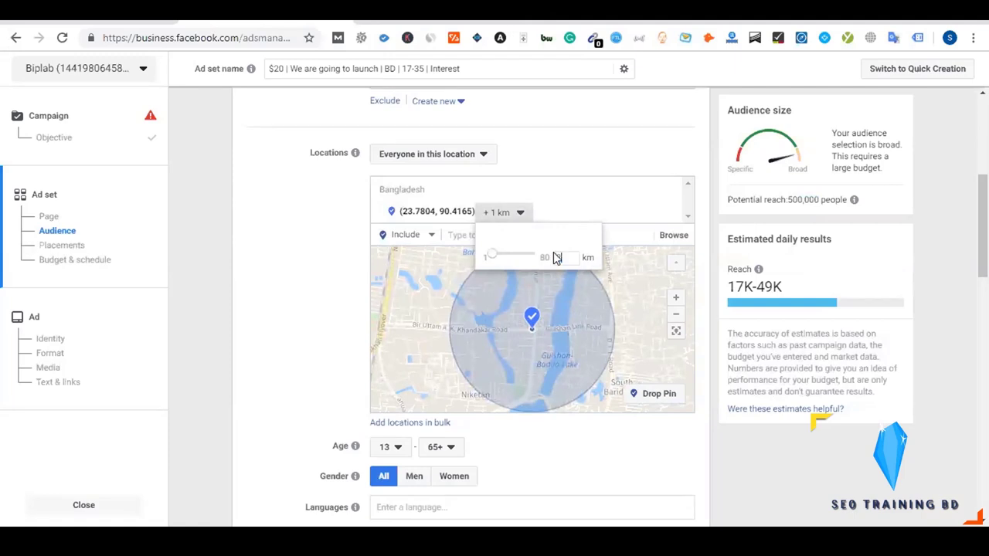
type("2")
key("Return")
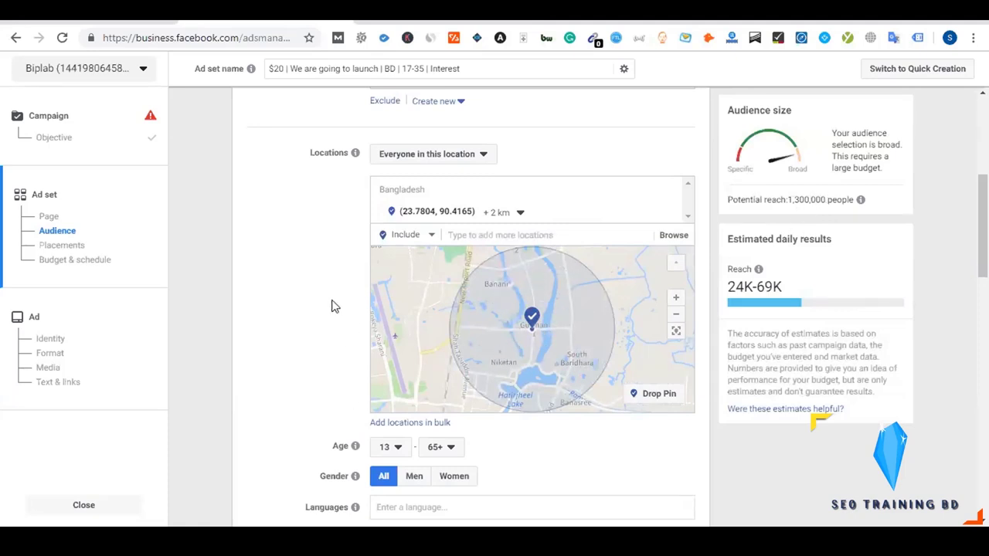
scroll(333, 307, "up", 1)
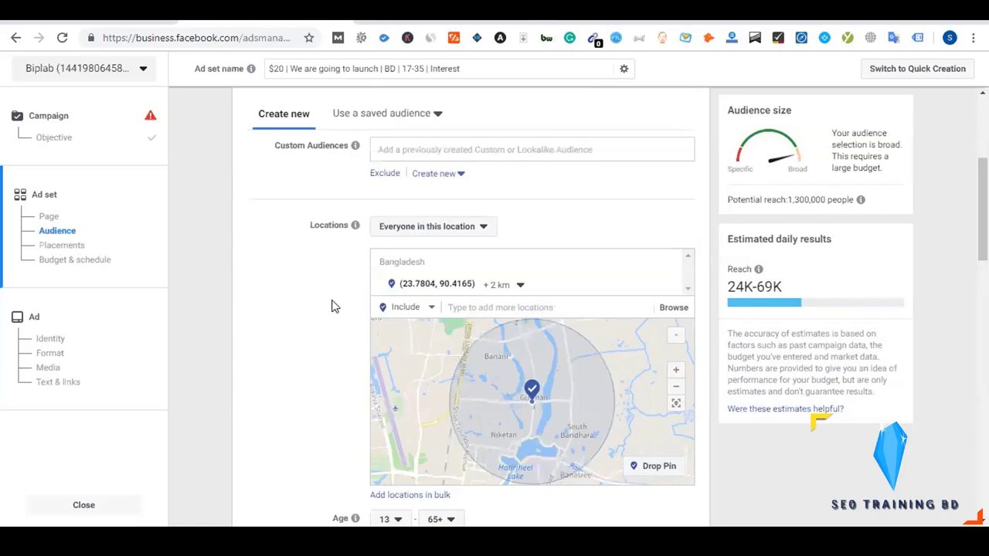
scroll(332, 307, "down", 1)
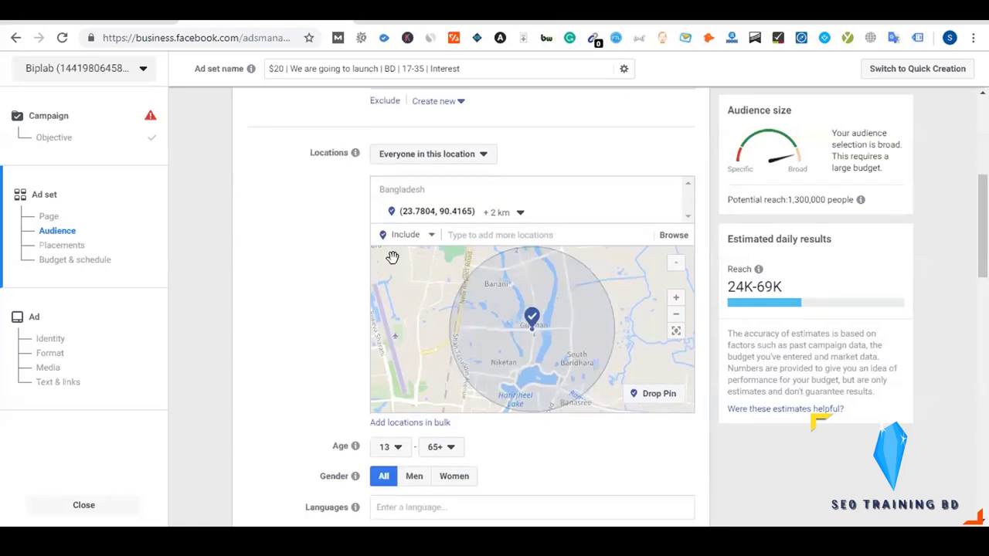
Alternate the location targeting between People who live in this location and Everyone in this location, ending on People who live in this location.
left_click(425, 157)
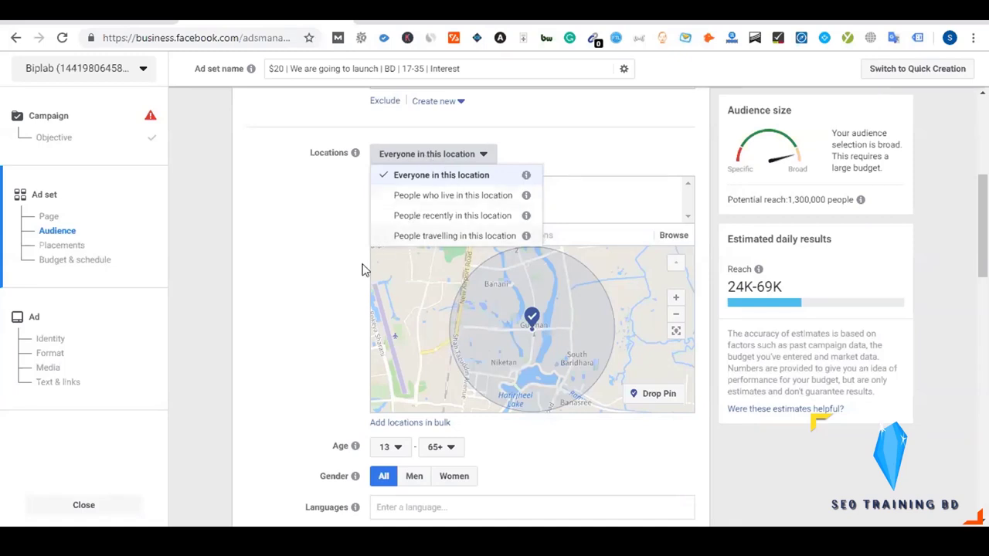
left_click(445, 196)
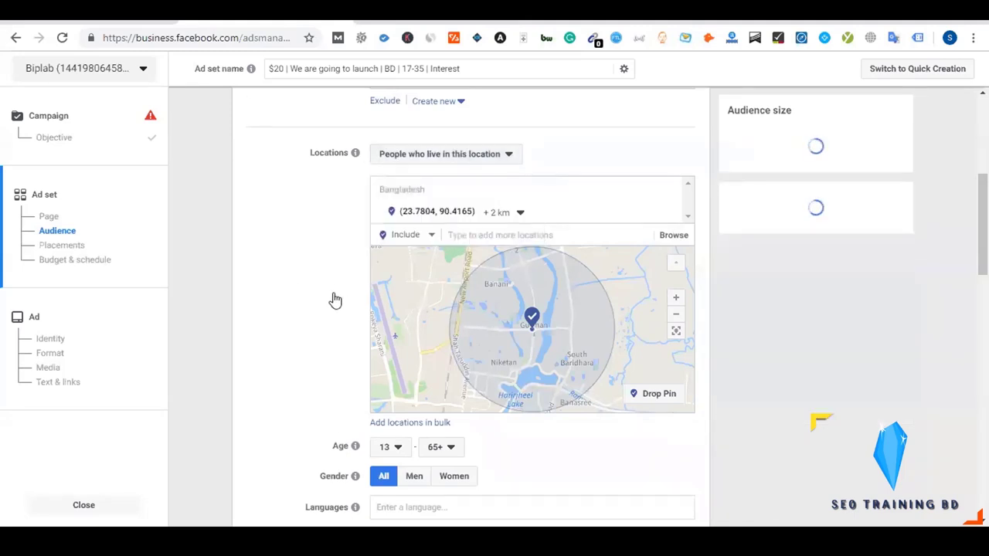
left_click(472, 158)
key("Up")
key("Return")
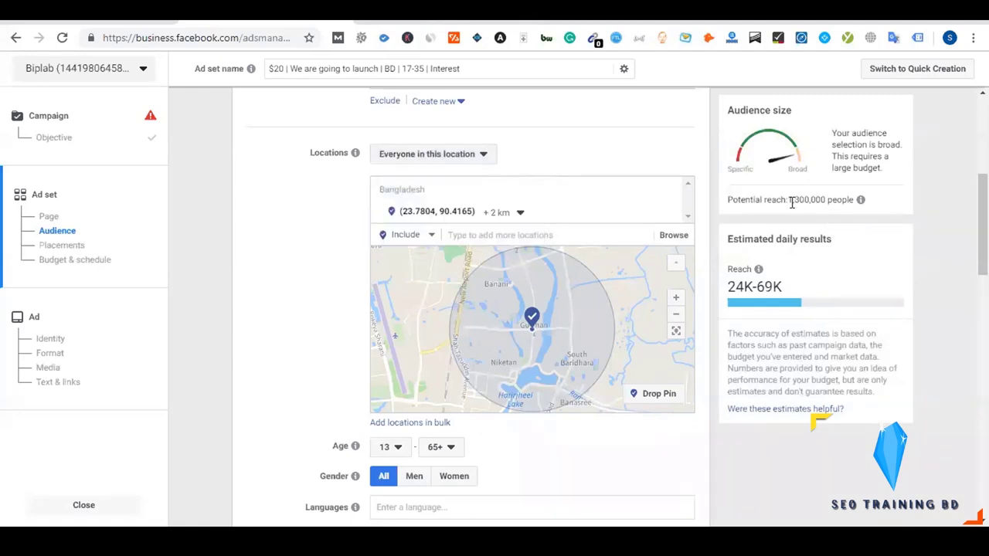
left_click(429, 158)
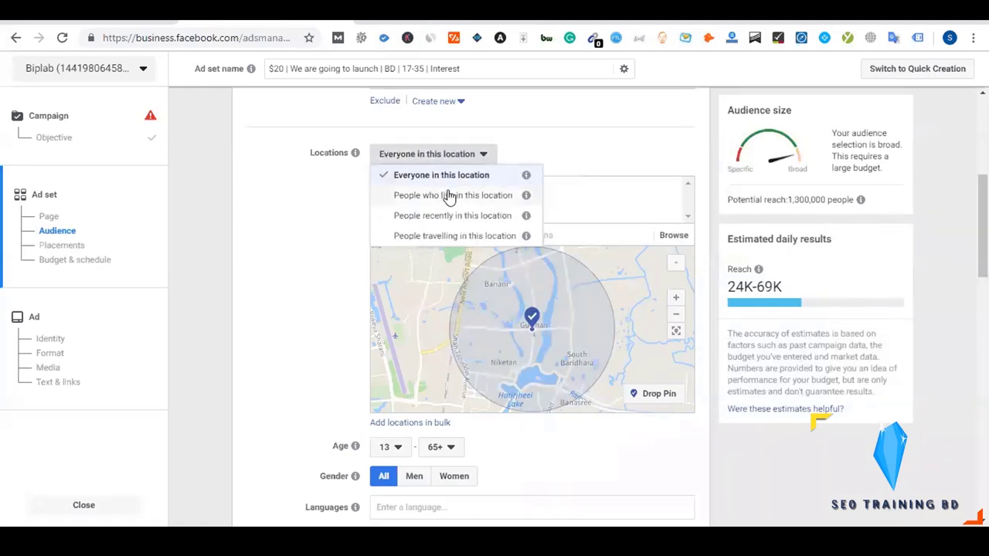
key("Return")
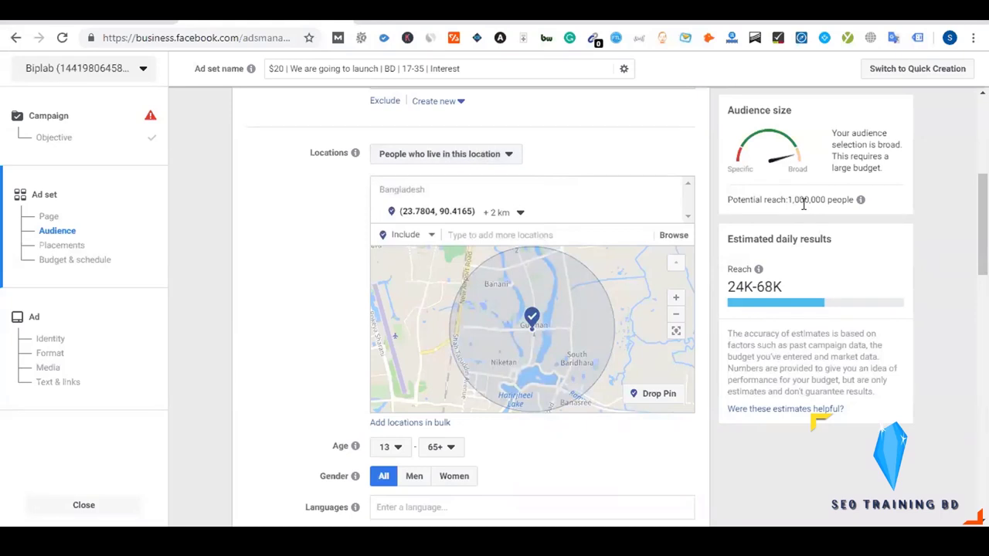
Switch the location targeting to People recently in this location and highlight the potential reach figure.
left_click(443, 157)
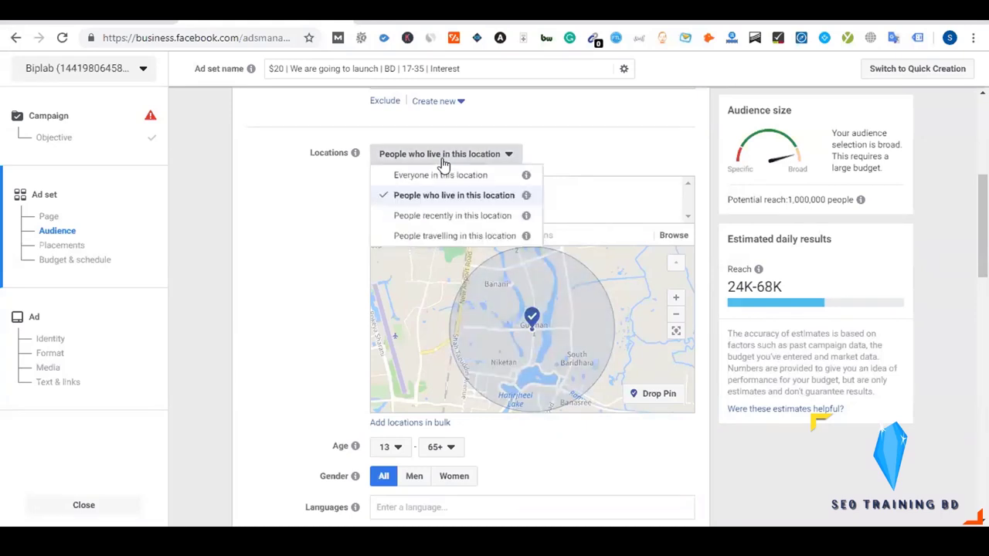
left_click(460, 219)
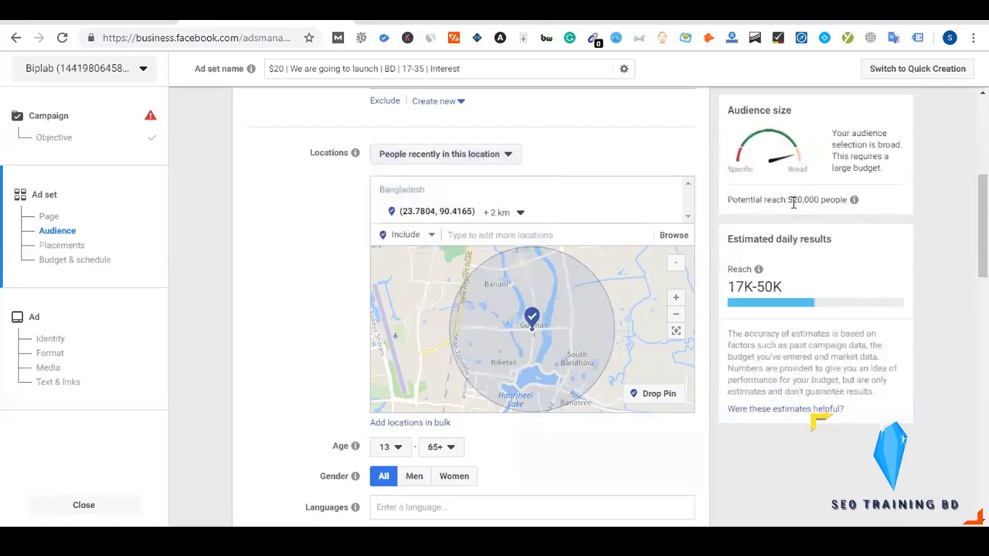
double_click(808, 203)
Switch the location targeting to People travelling in this location and highlight the potential reach figure.
left_click(468, 158)
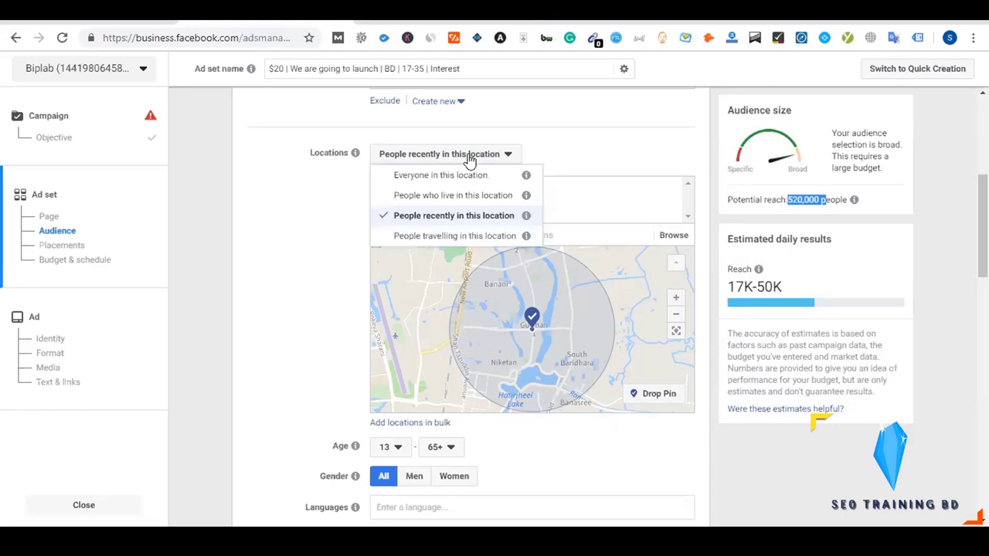
left_click(464, 242)
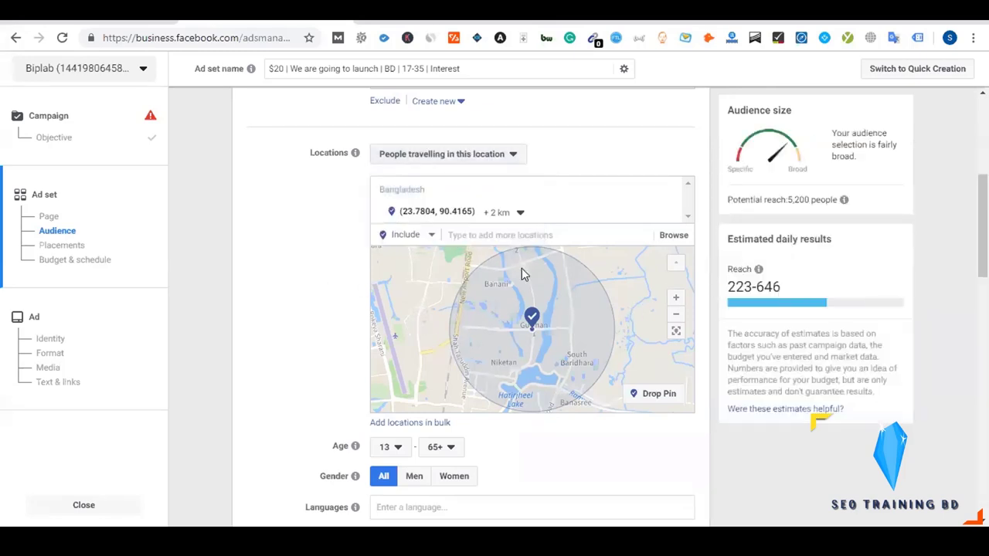
mouse_move(844, 199)
left_click_drag(787, 200, 809, 199)
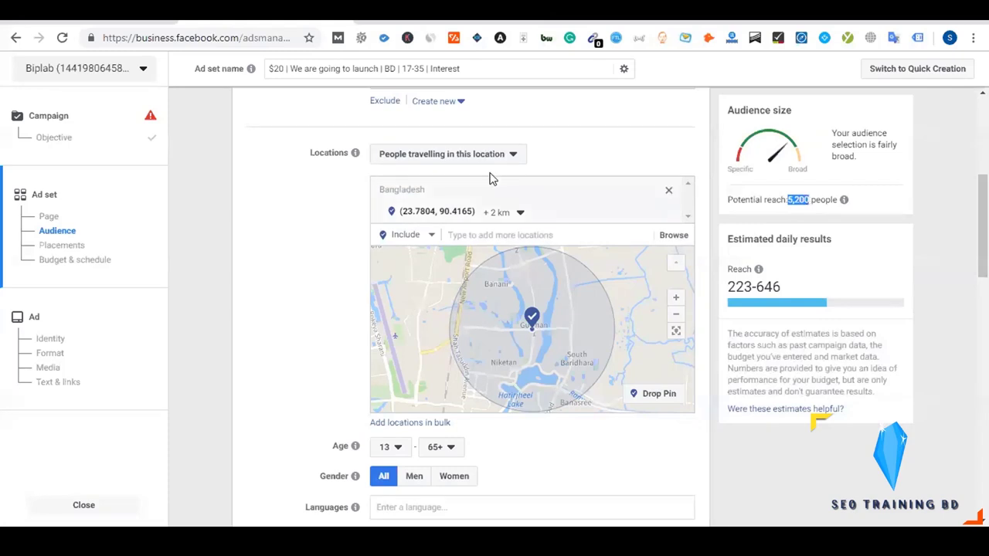
Set the location targeting back to Everyone in this location.
left_click(456, 164)
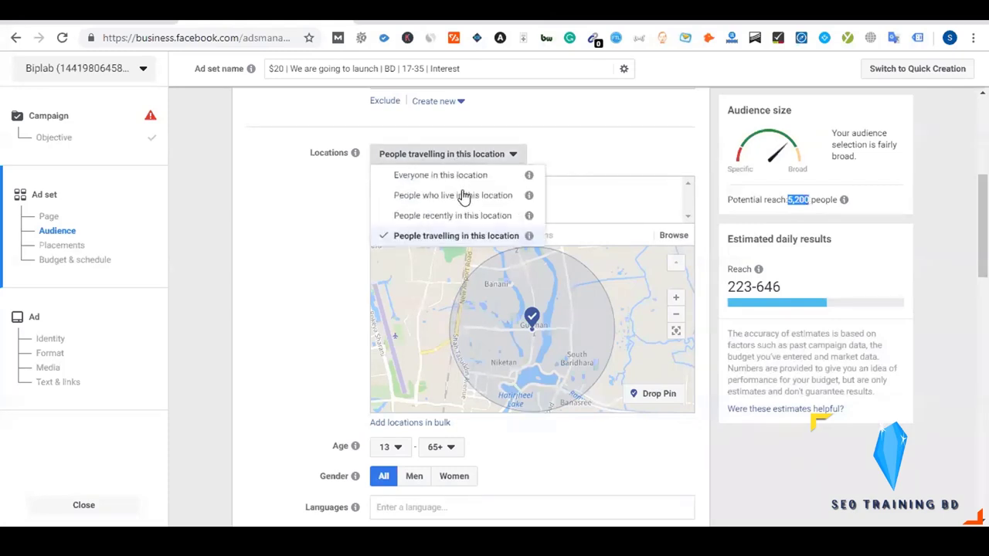
left_click(456, 176)
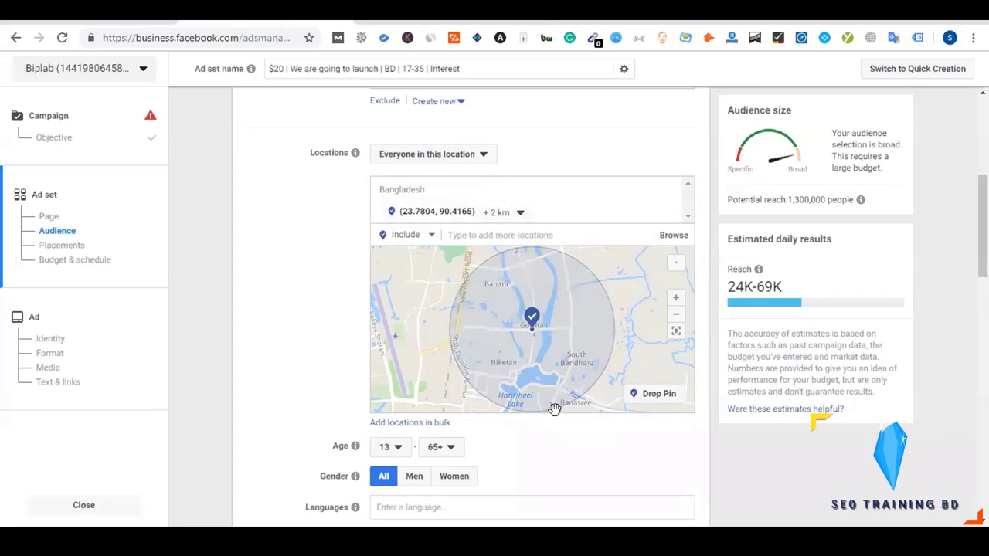
Check which location types can be added in bulk and close the dialog without choosing one.
left_click(405, 425)
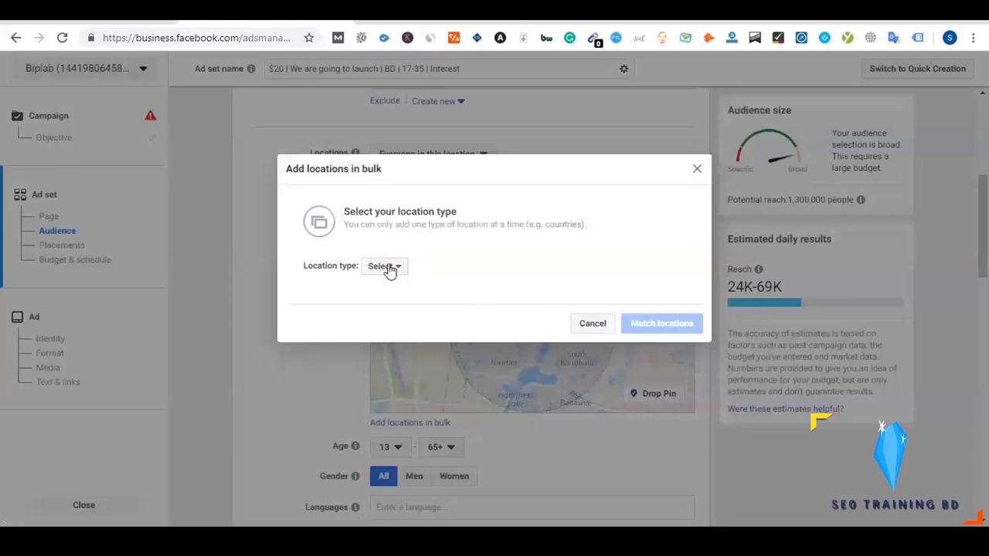
left_click(390, 267)
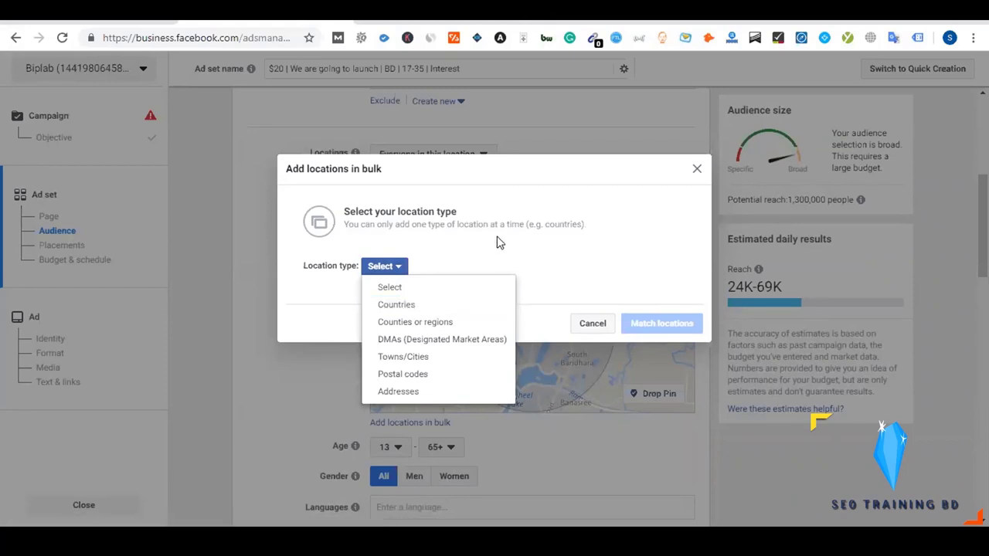
left_click(697, 169)
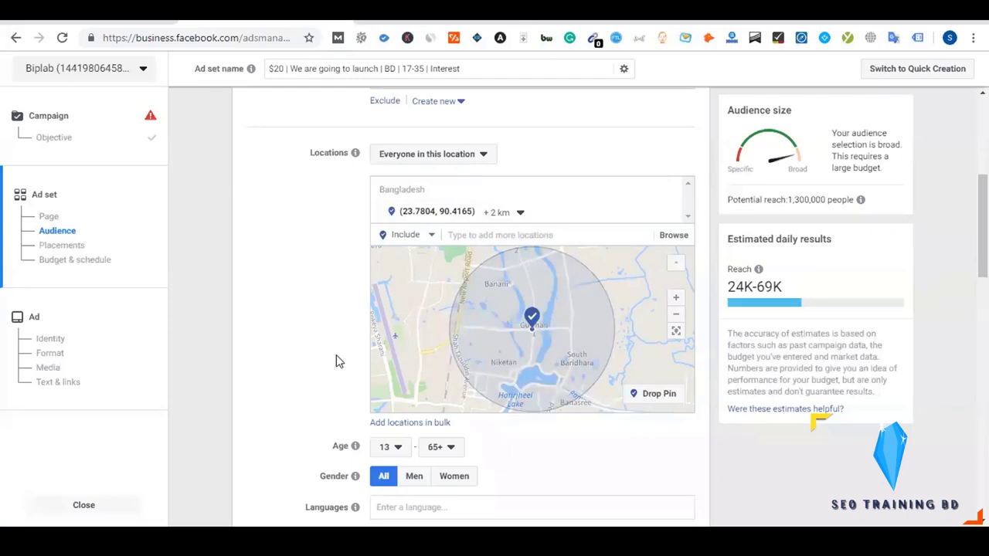
Replace the pinned audience location with the country Bangladesh, dismiss the change notice and highlight the potential reach figure.
left_click(487, 240)
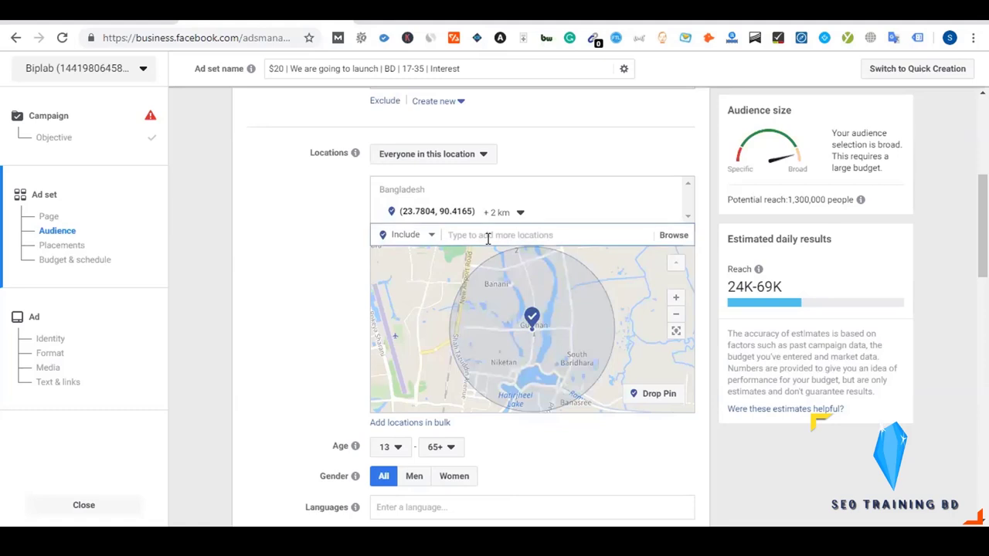
type("bangladesh")
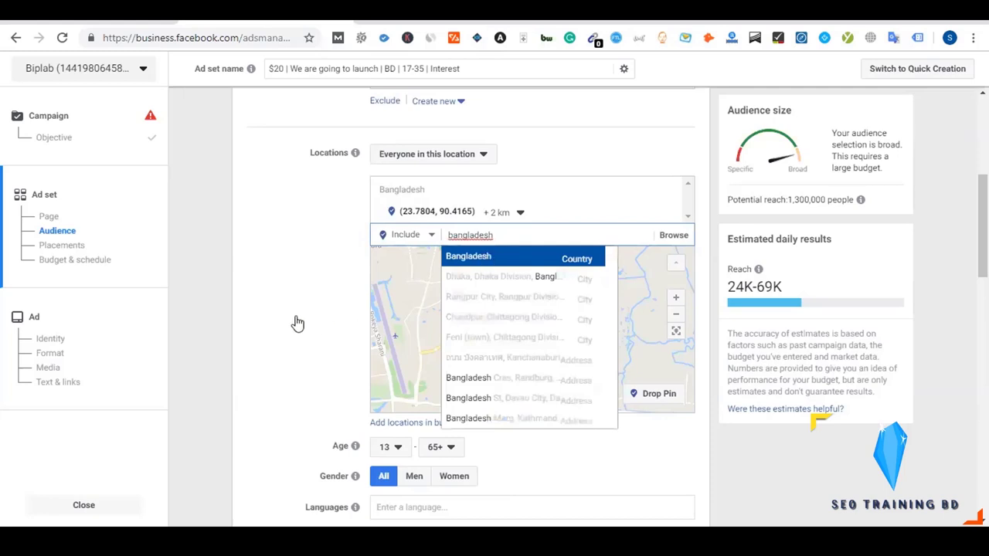
key("Return")
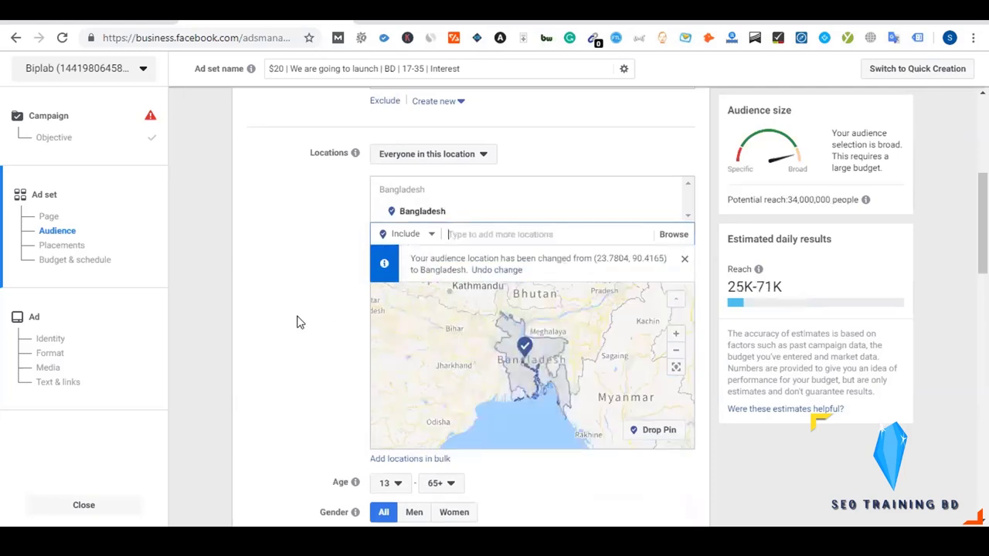
left_click(684, 260)
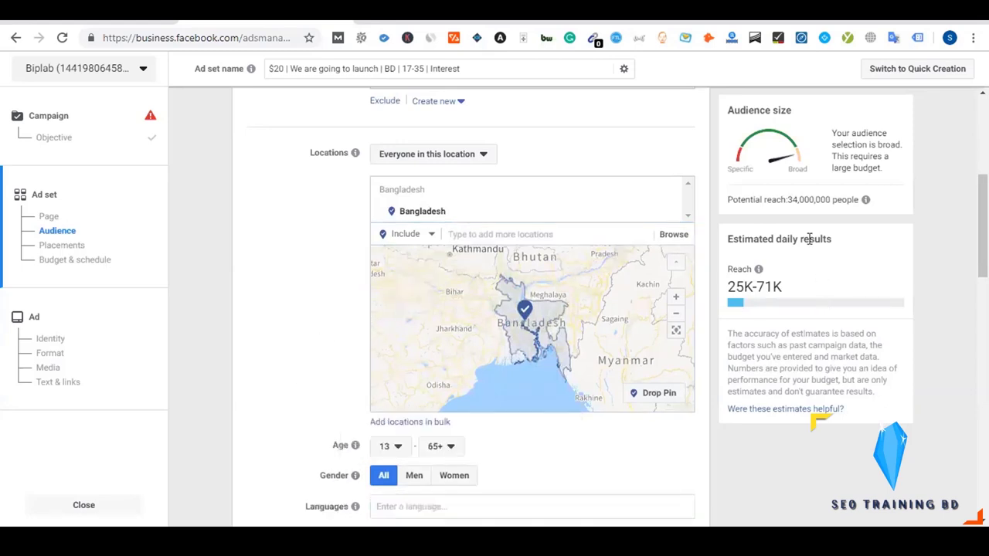
left_click_drag(789, 199, 809, 200)
left_click(808, 199)
Set the audience age range to 17–35.
left_click(388, 445)
left_click(398, 309)
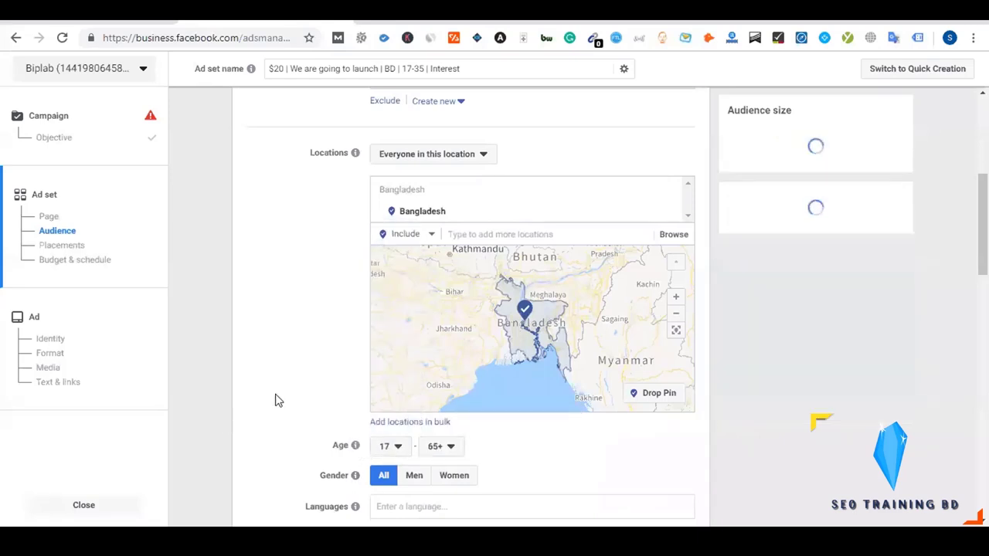
left_click(439, 448)
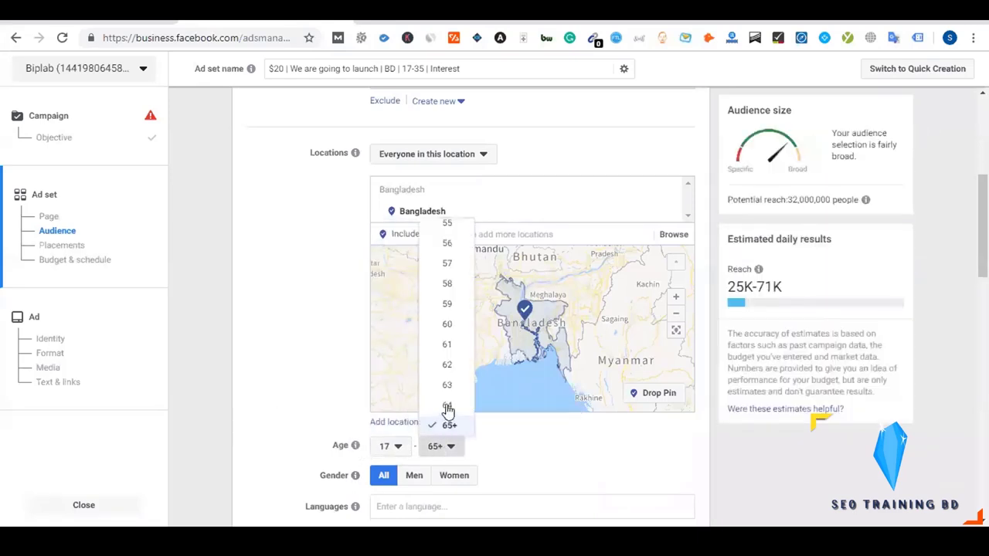
scroll(452, 328, "up", 5)
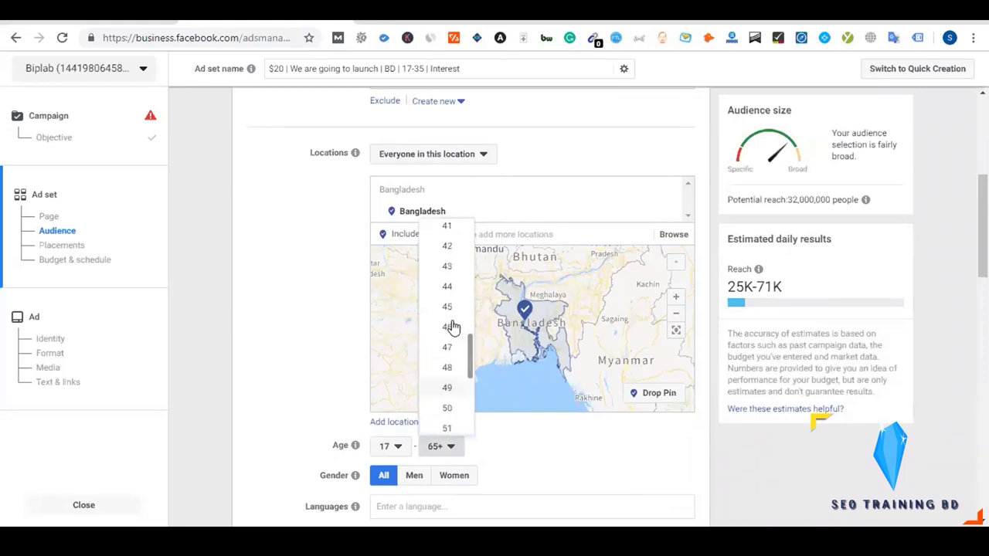
scroll(452, 327, "up", 2)
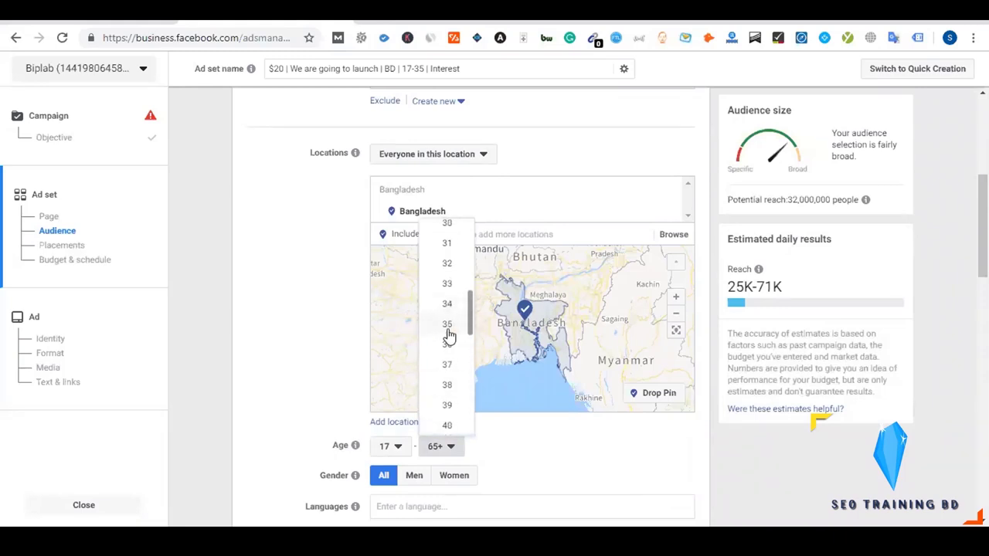
left_click(412, 344)
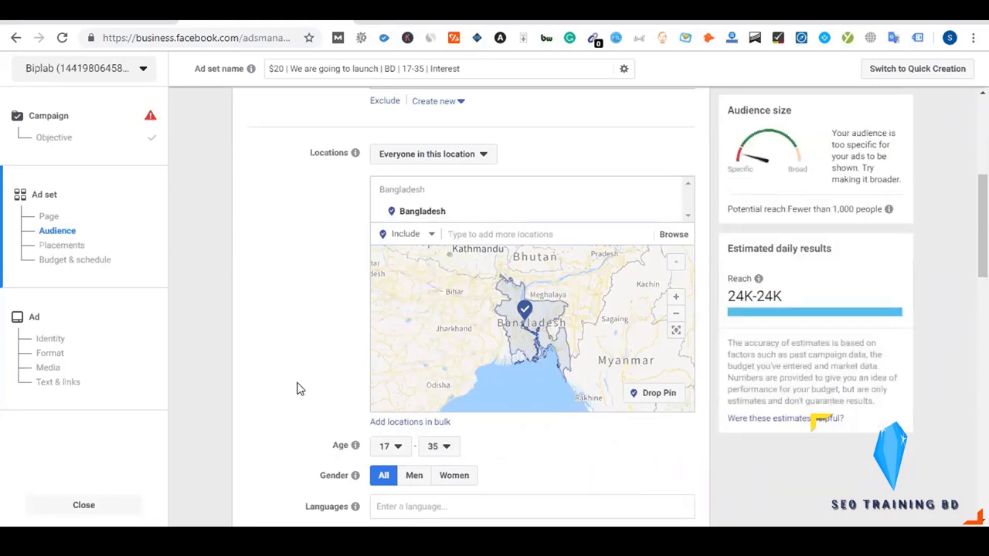
Lower the maximum audience age to 34 and highlight the potential reach text.
left_click(435, 447)
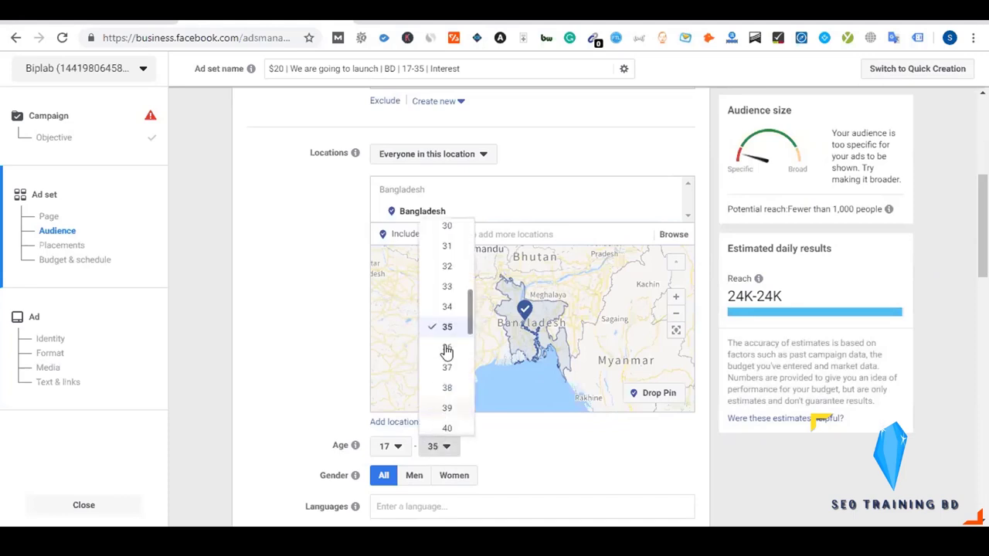
left_click(445, 309)
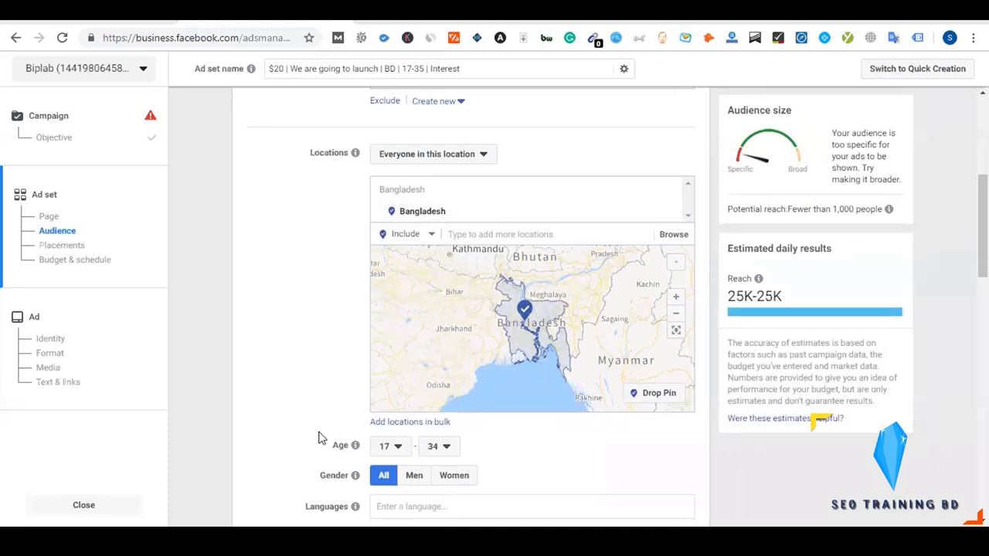
left_click(398, 446)
left_click(317, 302)
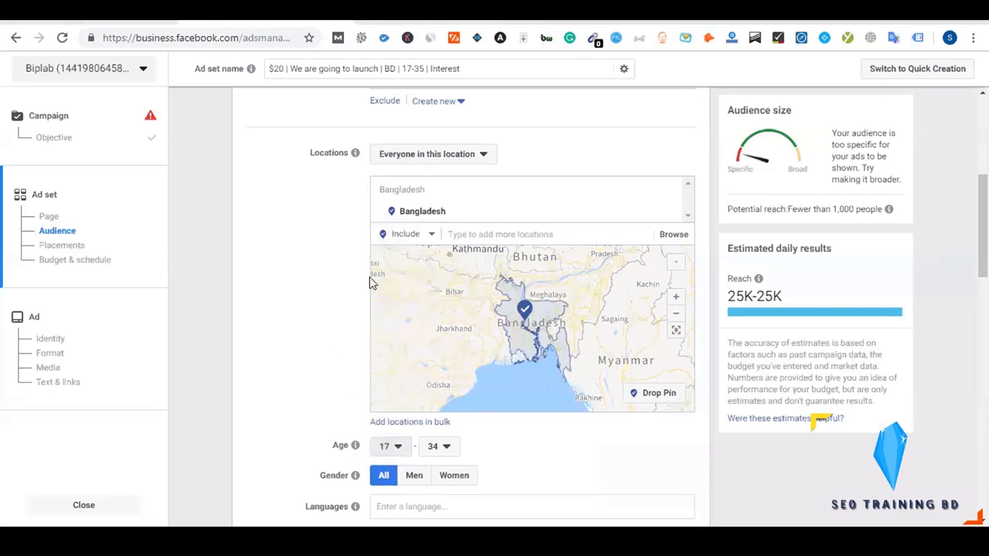
double_click(836, 208)
left_click(827, 211)
Switch the location targeting between People who live in this location and Everyone in this location, finishing on People who live in this location.
left_click(448, 156)
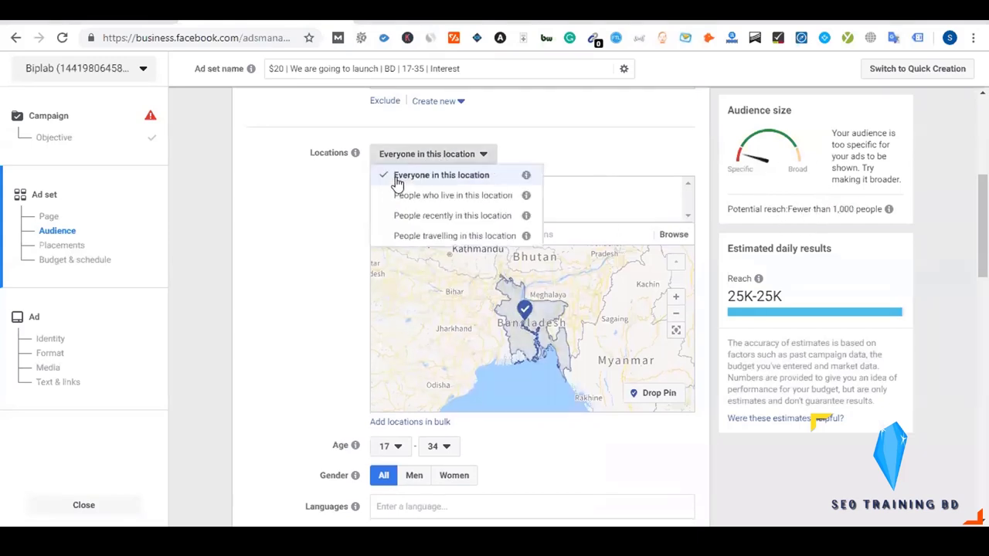
left_click(421, 197)
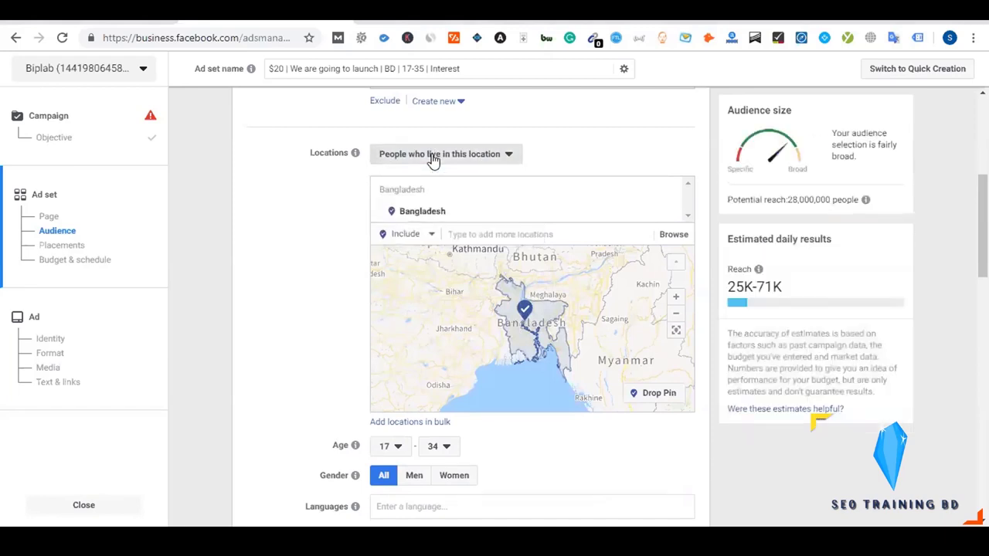
left_click(432, 158)
left_click(429, 173)
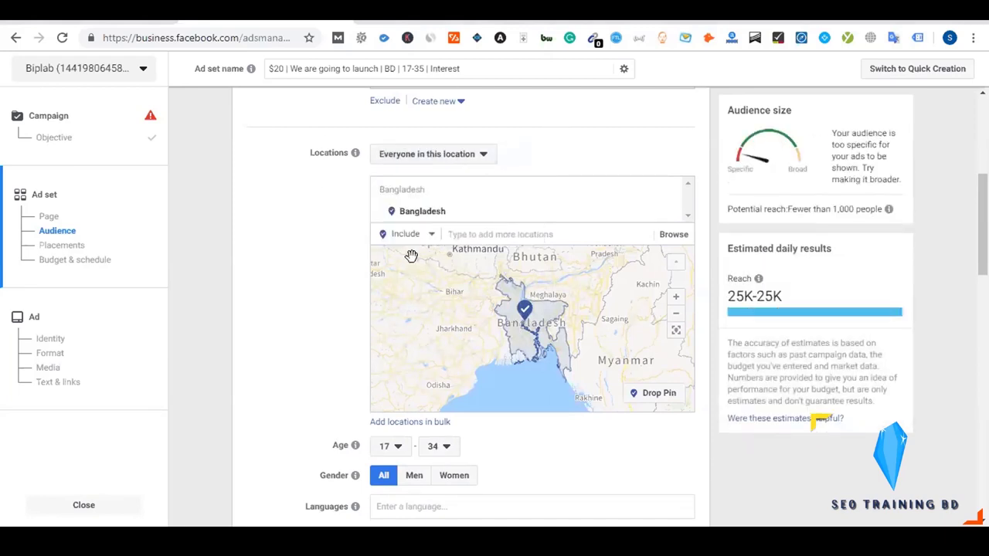
left_click(435, 155)
left_click(438, 198)
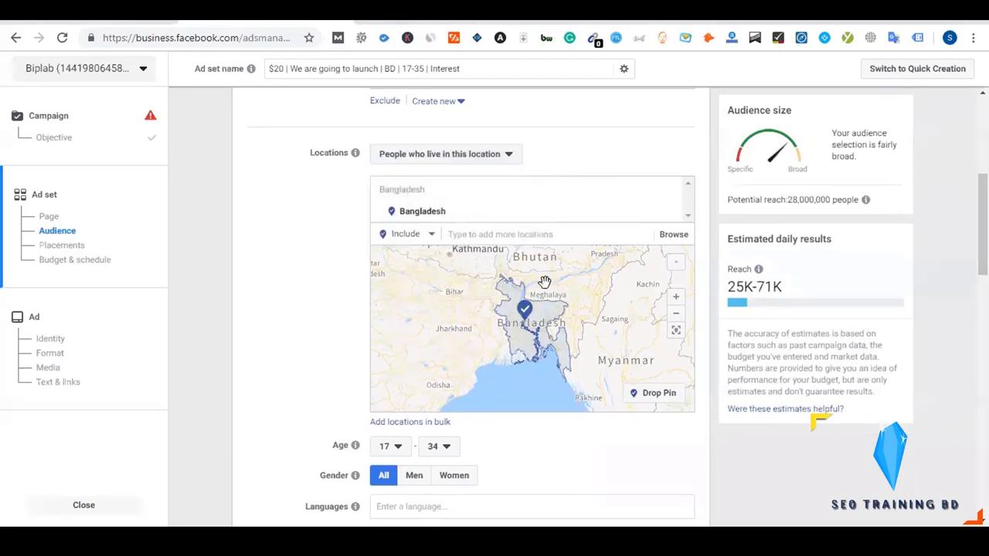
left_click(477, 158)
left_click(440, 198)
Examine the age, gender, languages and detailed targeting settings of the audience, including the help notes for gender and languages.
scroll(304, 403, "down", 1)
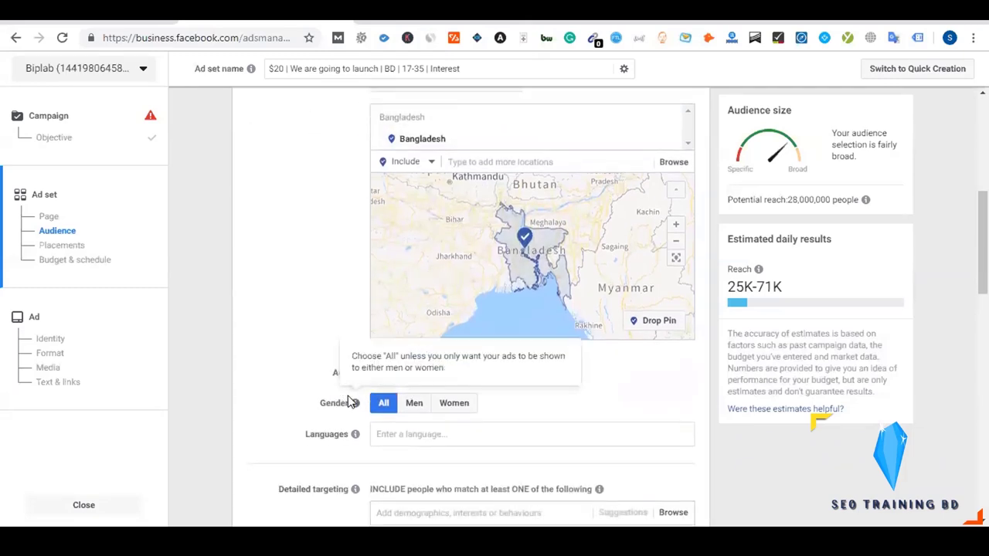
scroll(353, 403, "down", 1)
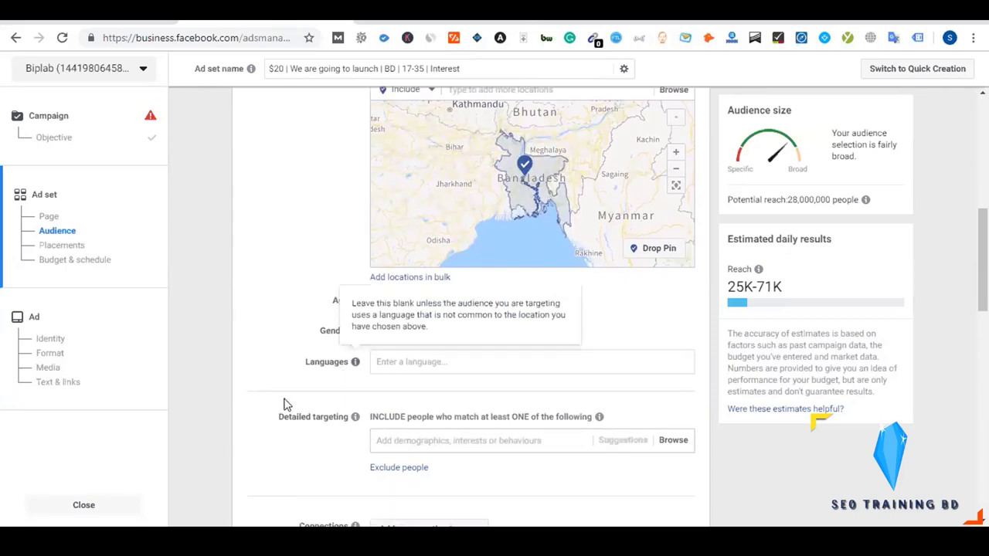
scroll(284, 403, "down", 1)
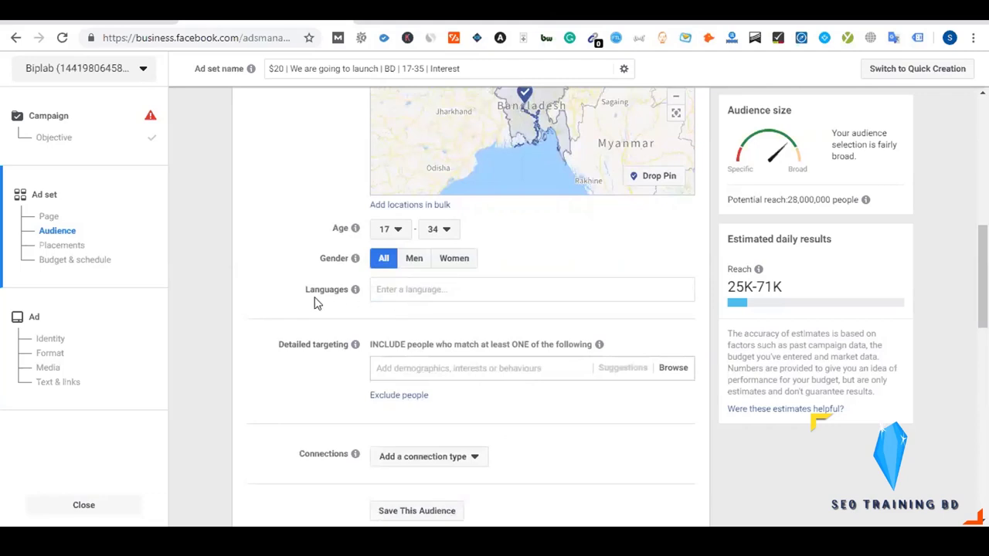
scroll(304, 302, "up", 2)
scroll(304, 302, "down", 1)
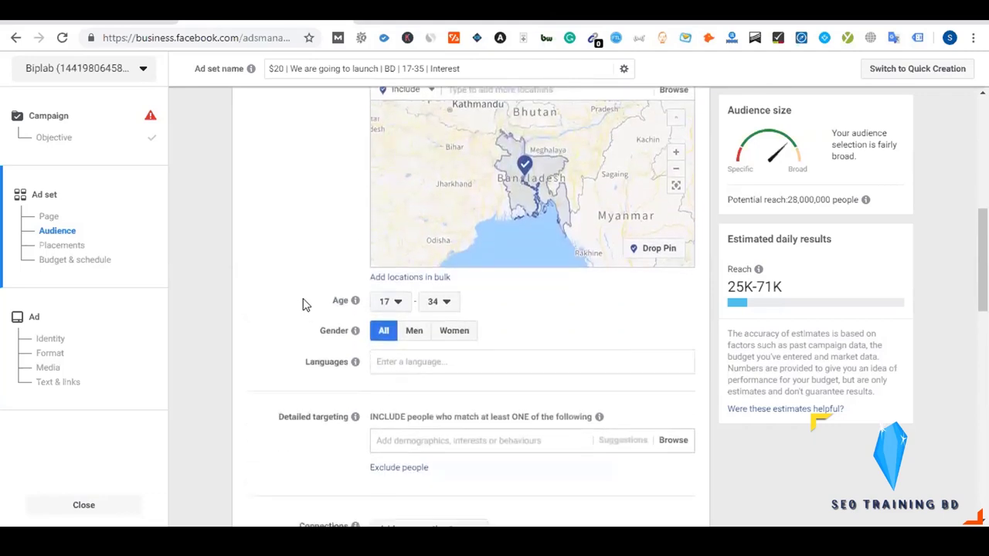
mouse_move(343, 329)
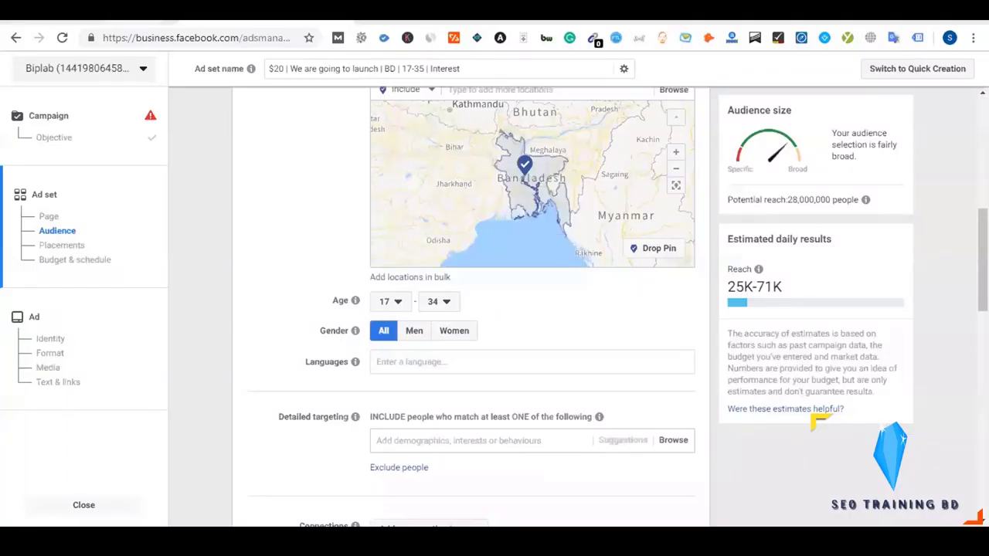
left_click(232, 21)
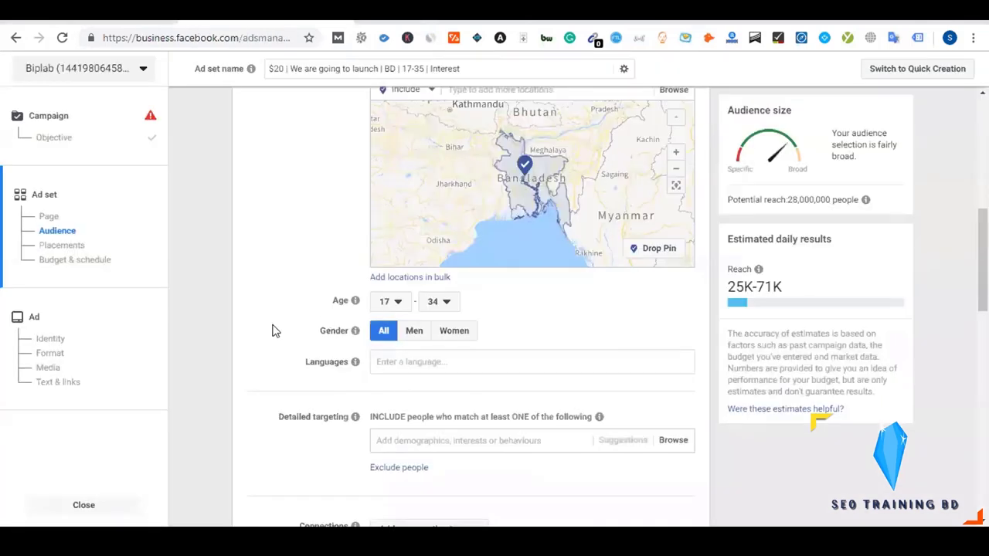
scroll(272, 331, "up", 1)
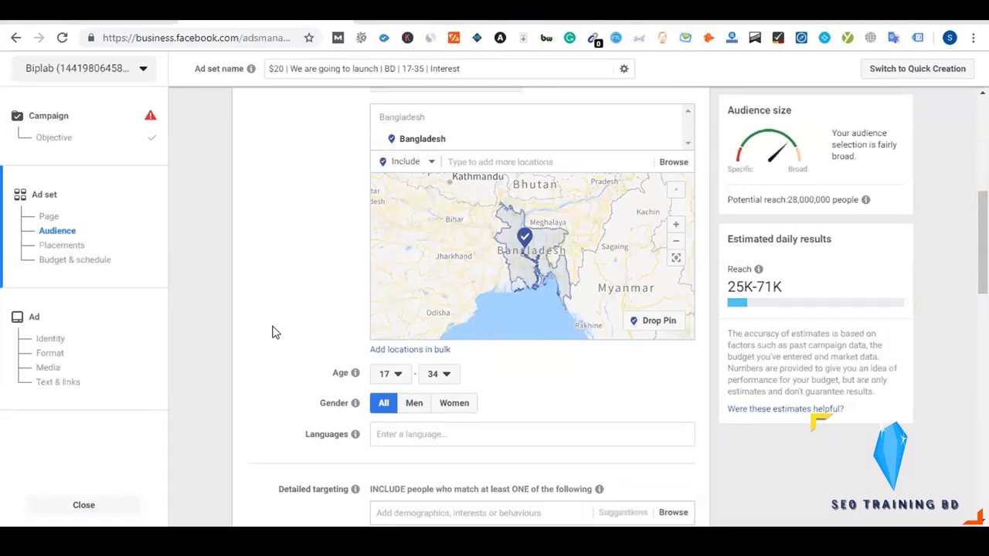
scroll(272, 335, "up", 1)
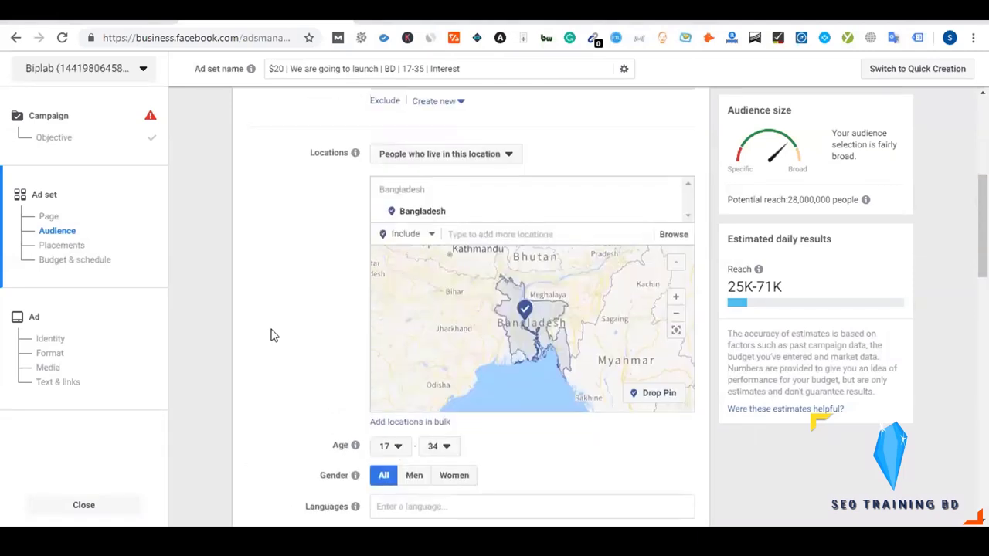
scroll(271, 335, "down", 1)
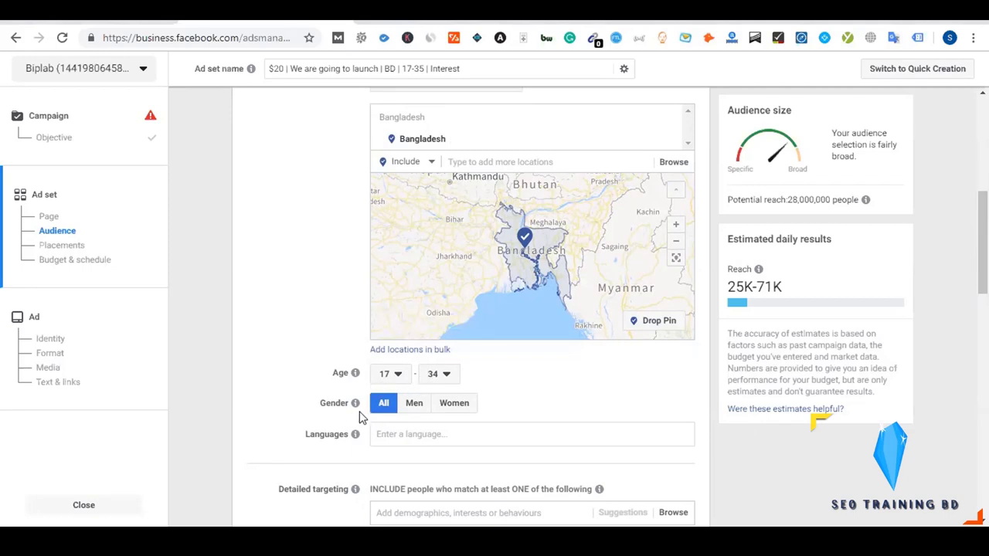
Add English (All) and Bengali as the audience languages.
left_click(352, 437)
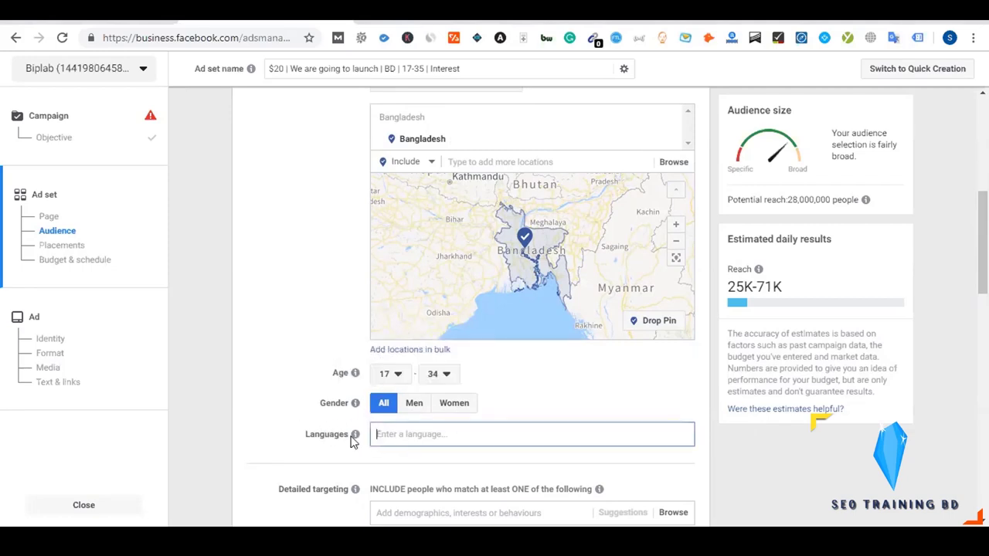
scroll(300, 408, "down", 1)
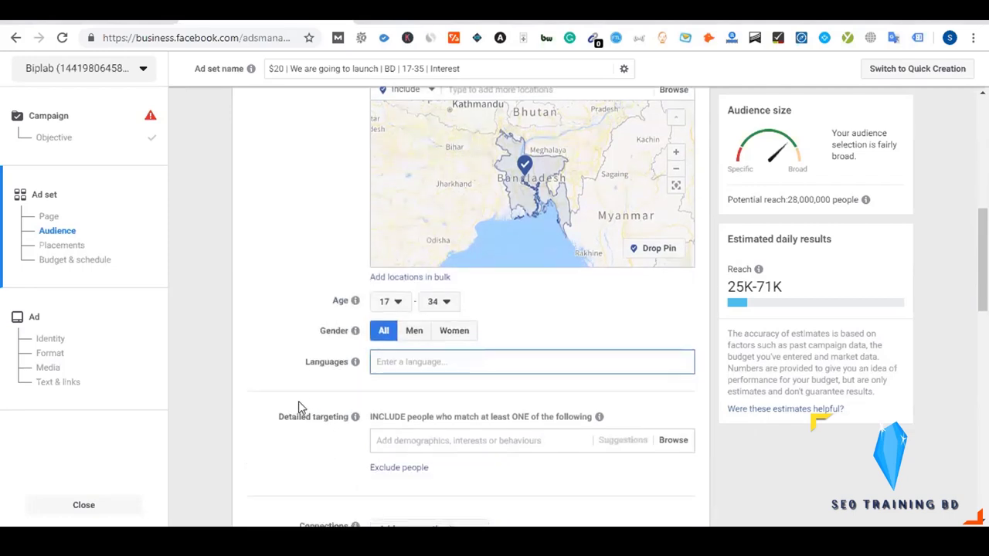
scroll(300, 407, "up", 1)
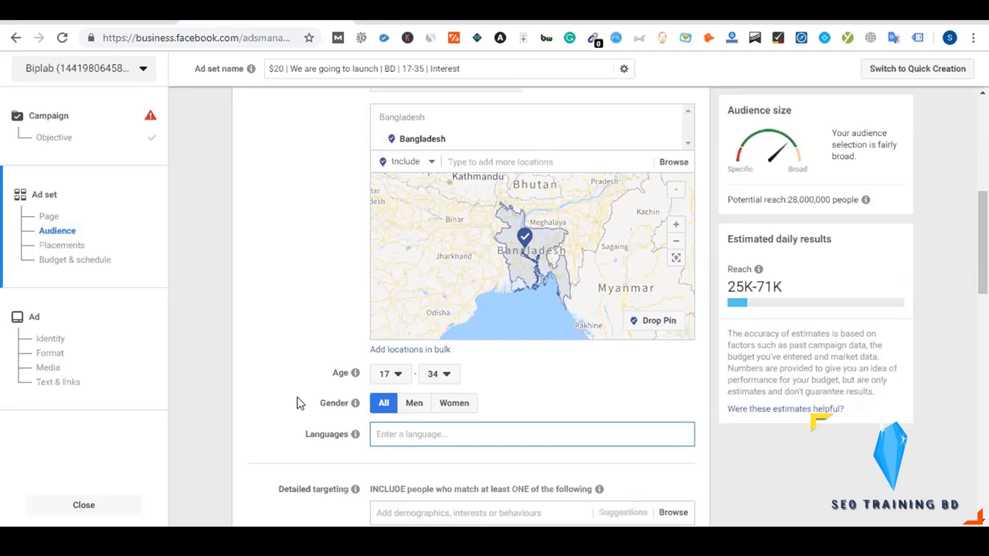
type("en")
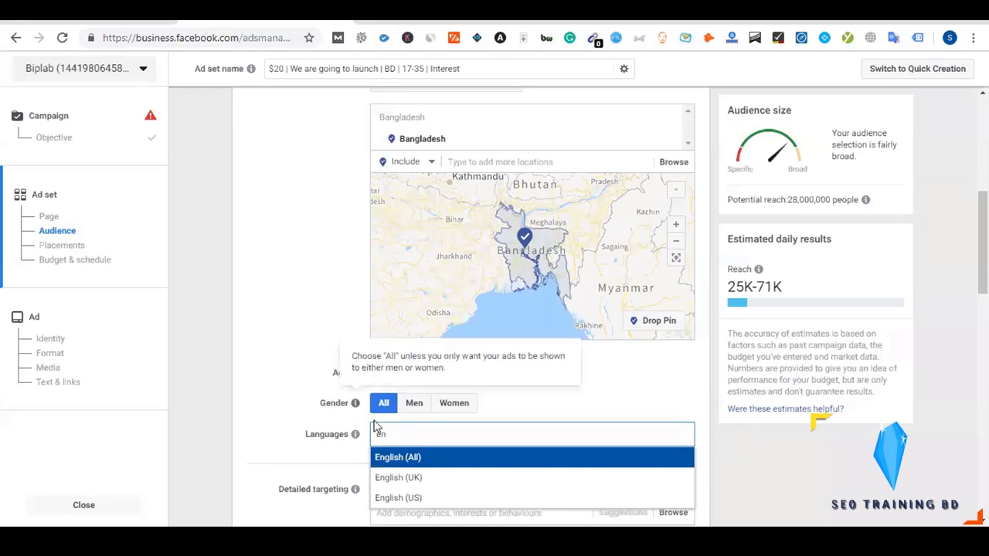
left_click(422, 456)
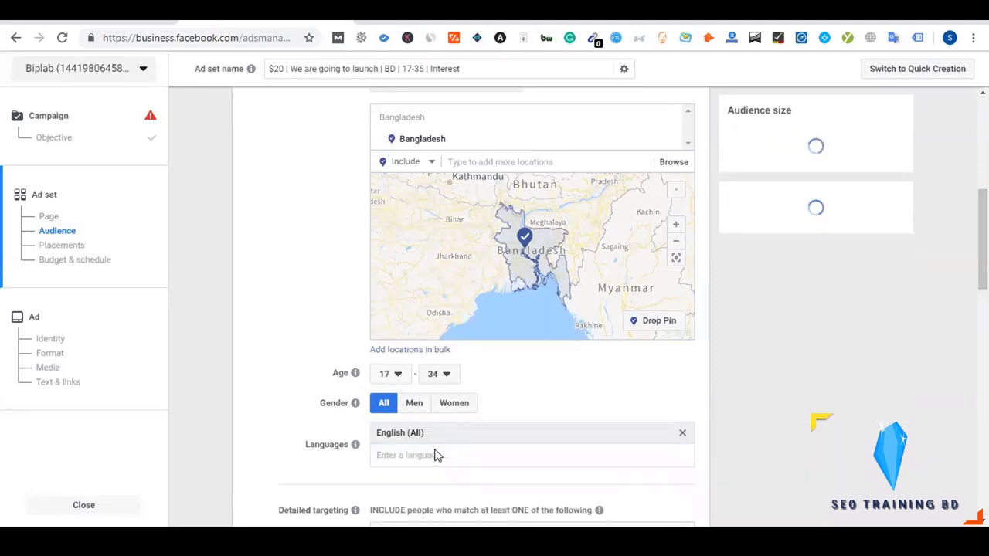
type("ben")
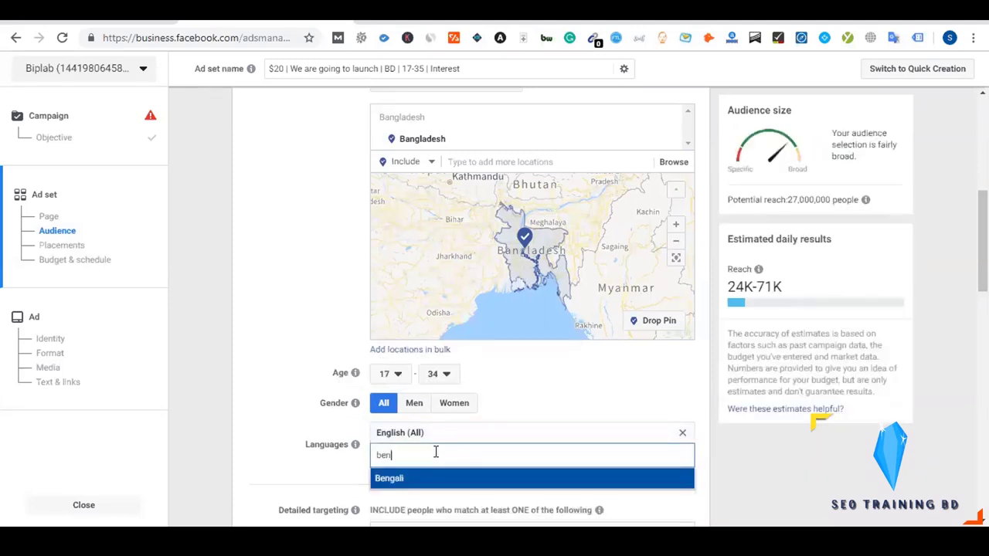
type("g")
left_click(442, 479)
scroll(340, 466, "down", 1)
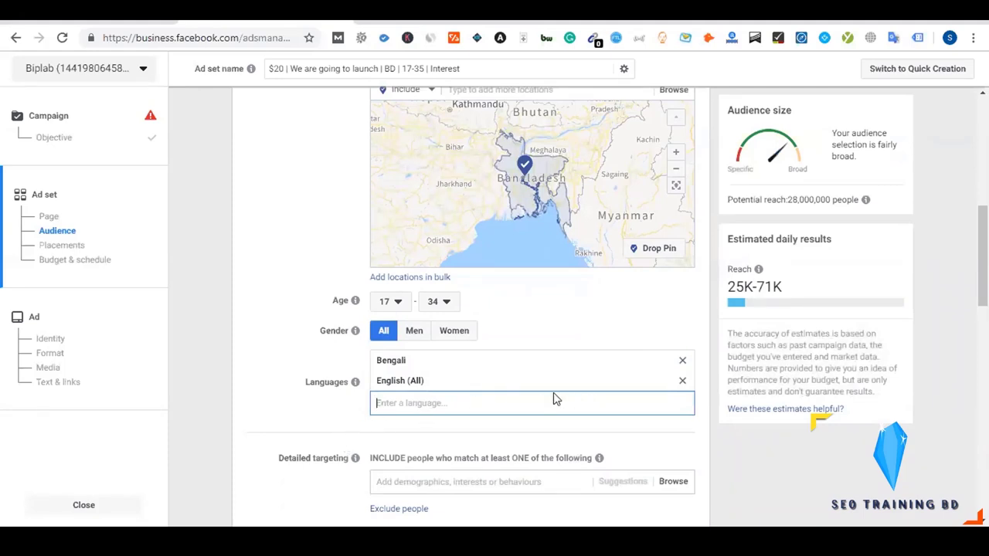
Remove Bengali and English (All) from the audience languages.
left_click(683, 363)
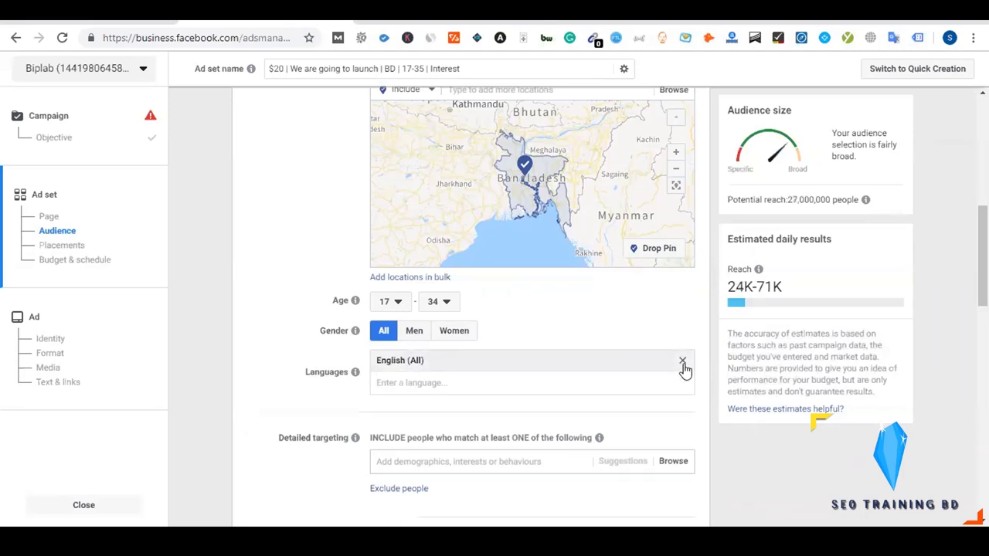
left_click(683, 363)
mouse_move(363, 372)
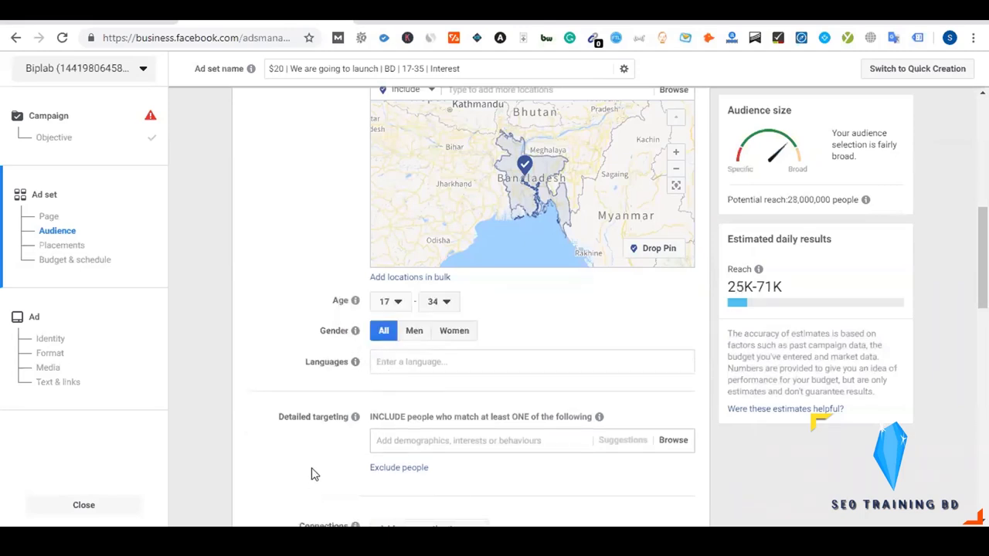
Review the audience settings from custom audiences and locations down to detailed targeting and connections.
scroll(319, 444, "up", 1)
scroll(320, 441, "up", 3)
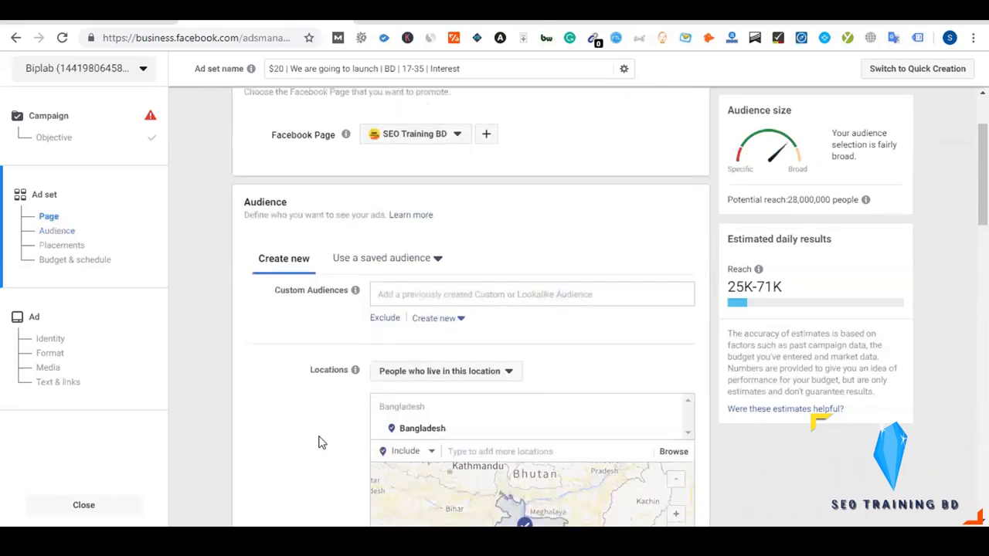
scroll(320, 441, "down", 1)
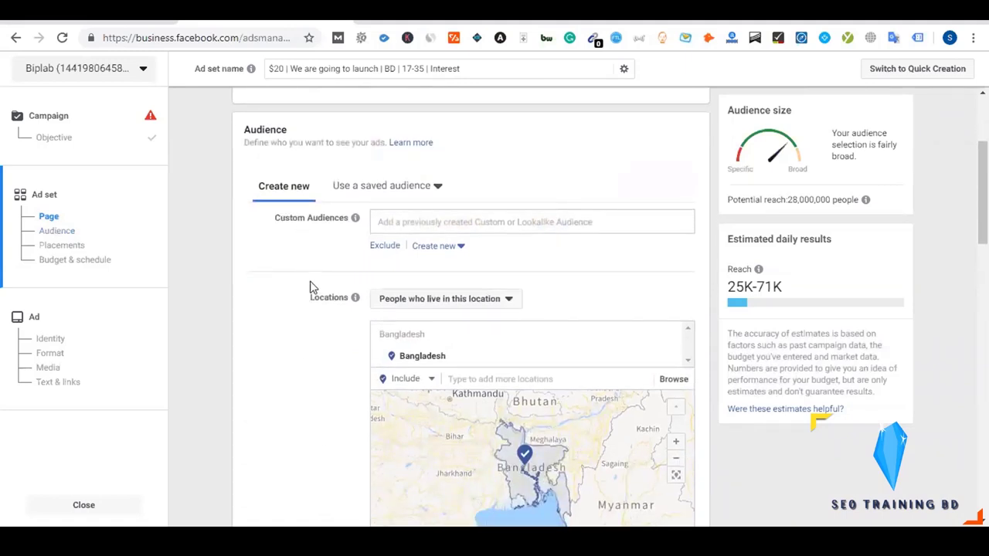
scroll(324, 335, "down", 1)
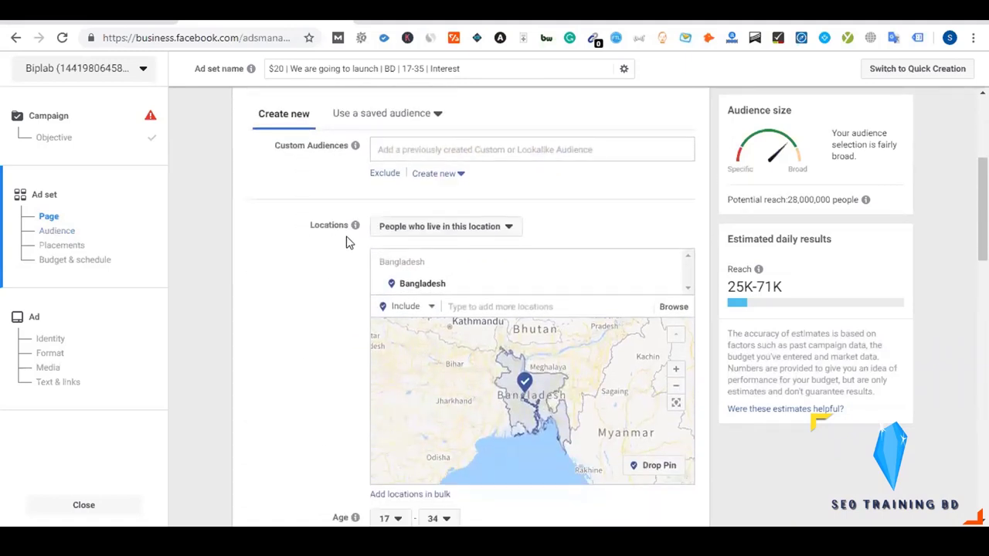
scroll(332, 346, "down", 3)
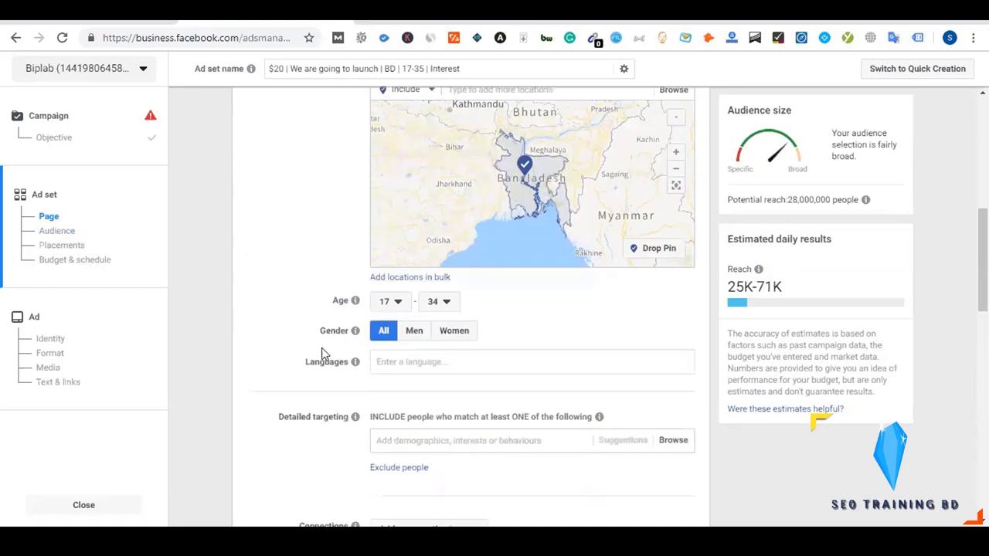
scroll(313, 421, "down", 2)
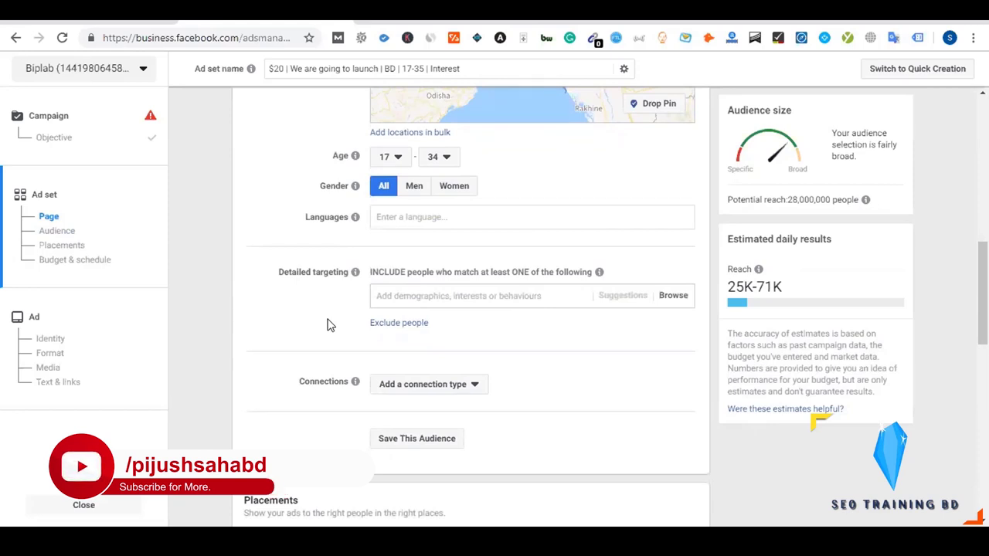
Search the Education fields of study under the Demographics targeting options for marketing.
left_click(673, 297)
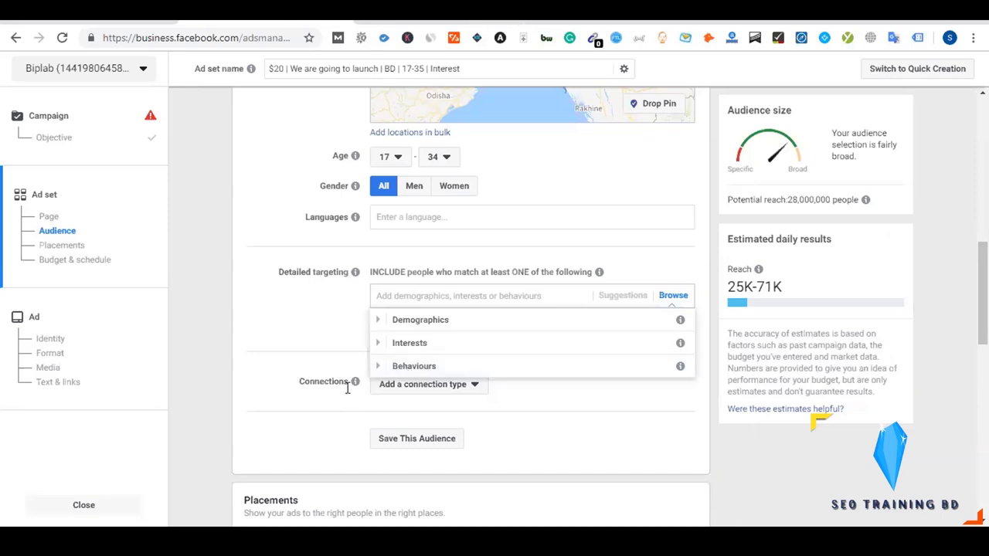
scroll(349, 340, "down", 1)
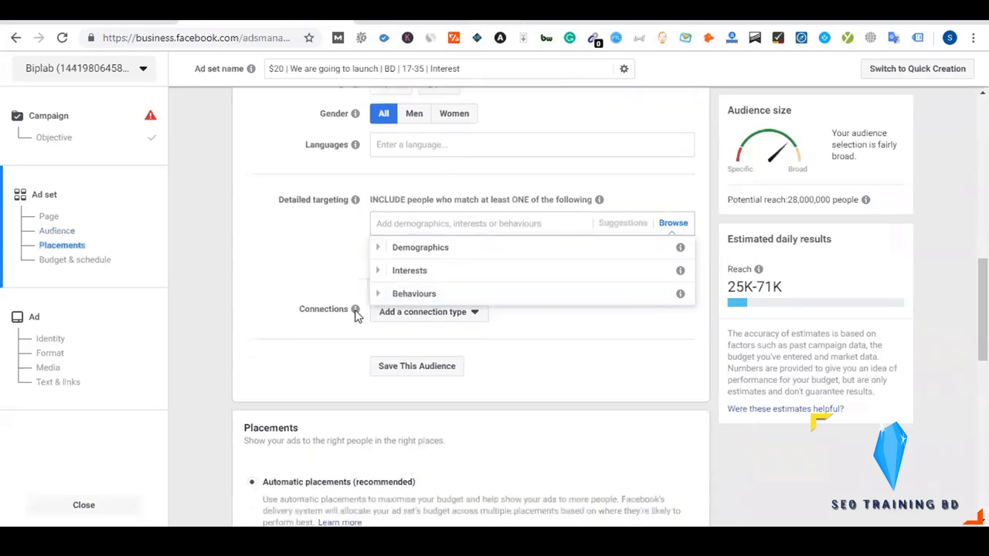
left_click(379, 249)
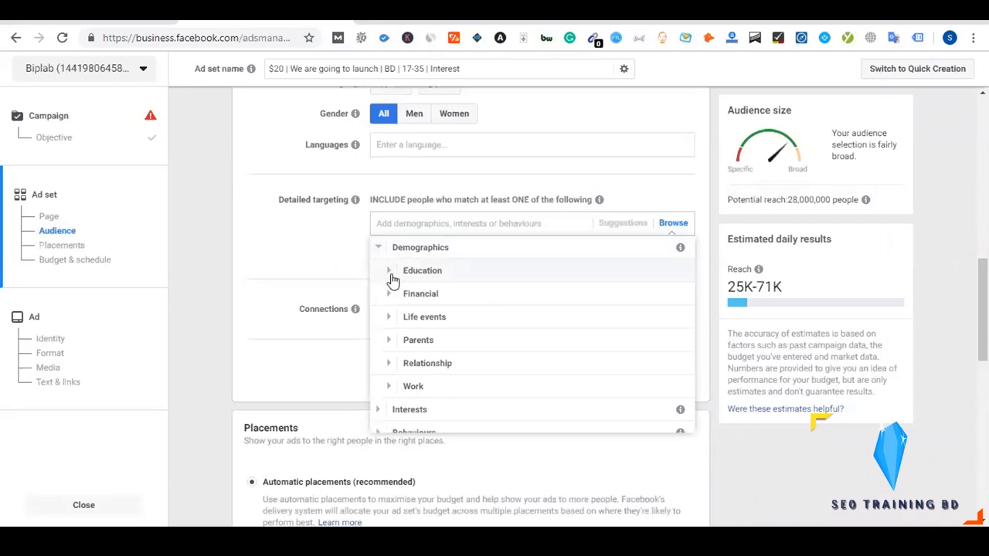
left_click(391, 273)
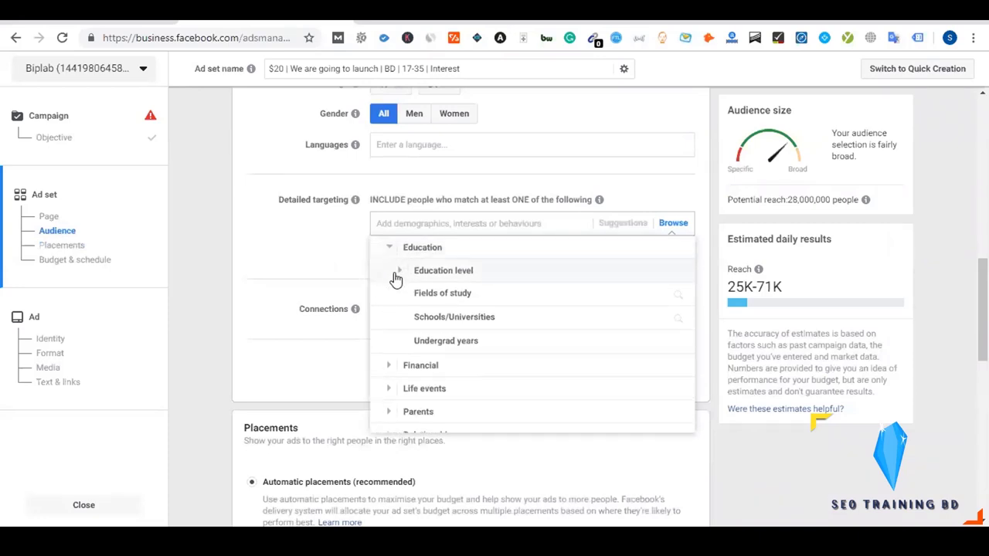
left_click(470, 303)
left_click(433, 251)
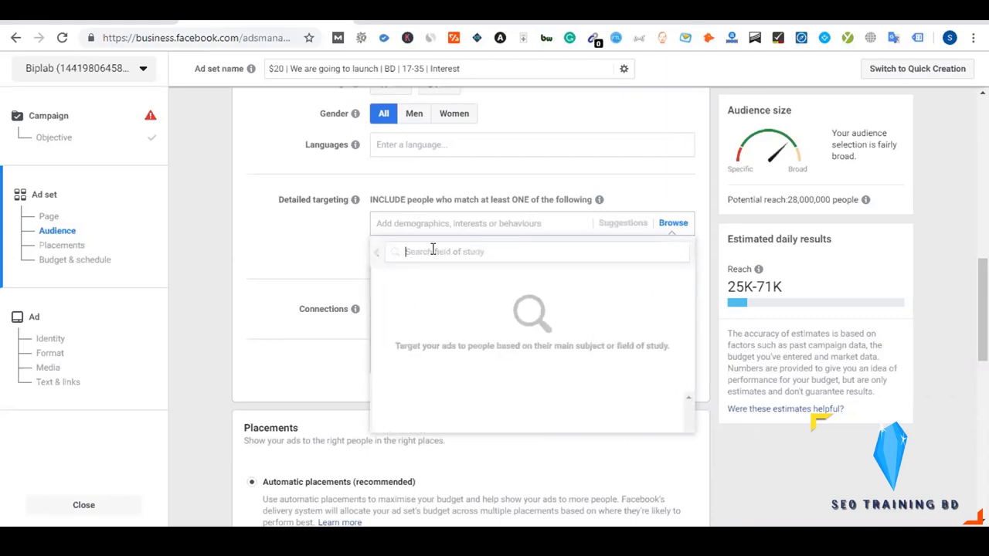
type("marketing")
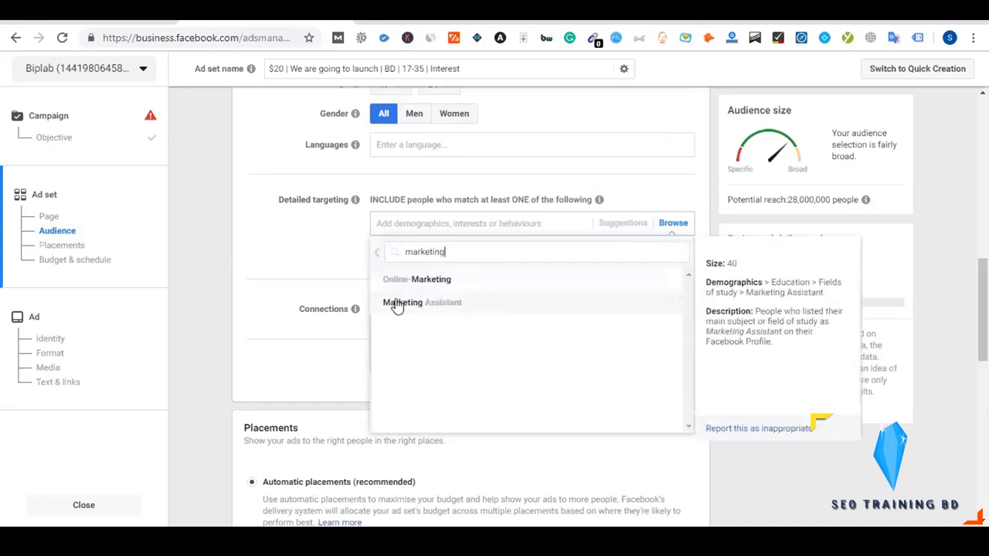
Add BBA as a targeted field of study and remove it again, and highlight the potential reach number.
double_click(423, 252)
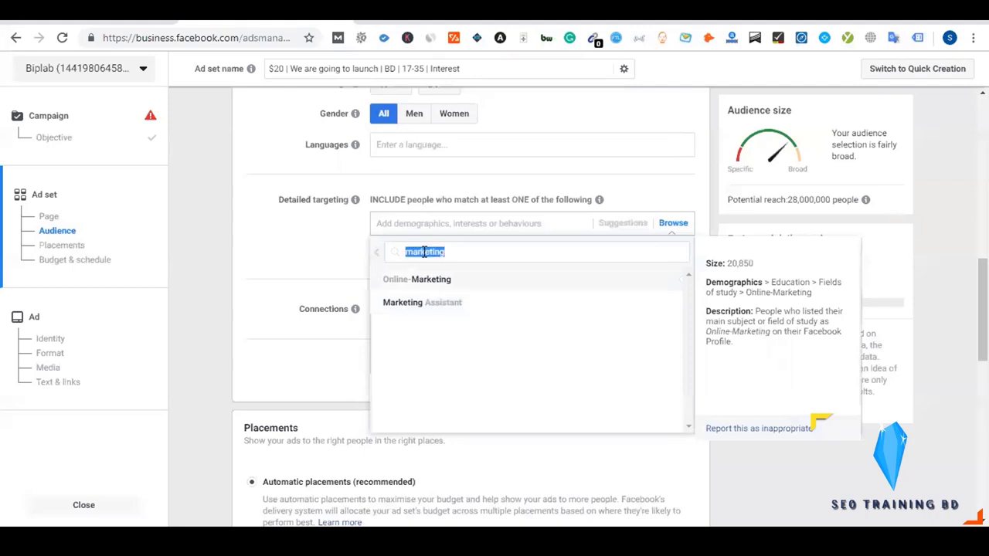
type("BBA")
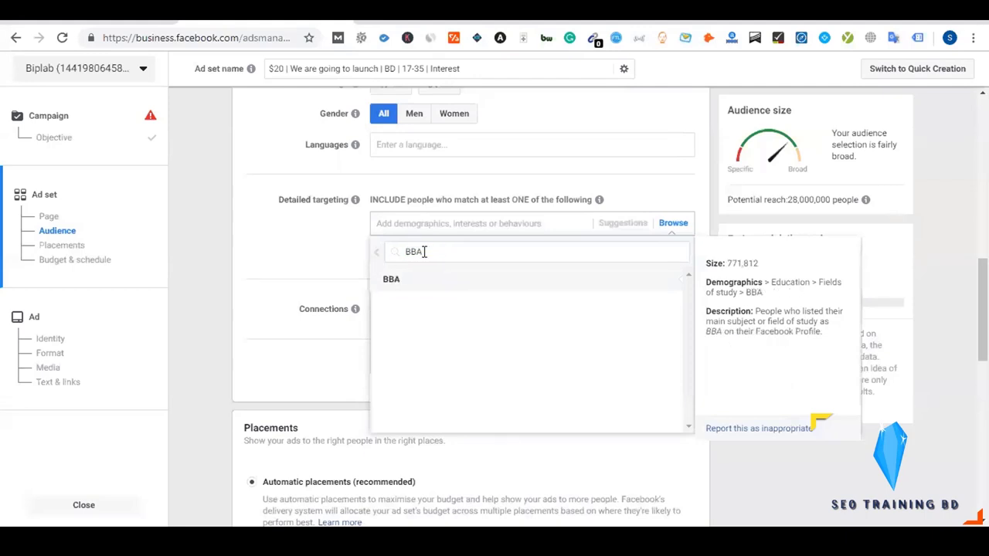
left_click(396, 282)
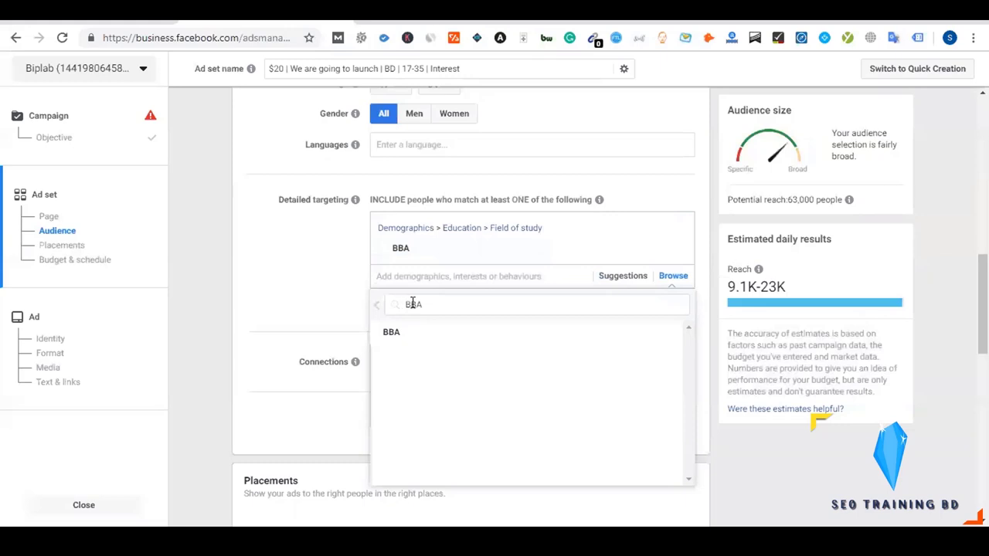
left_click(677, 250)
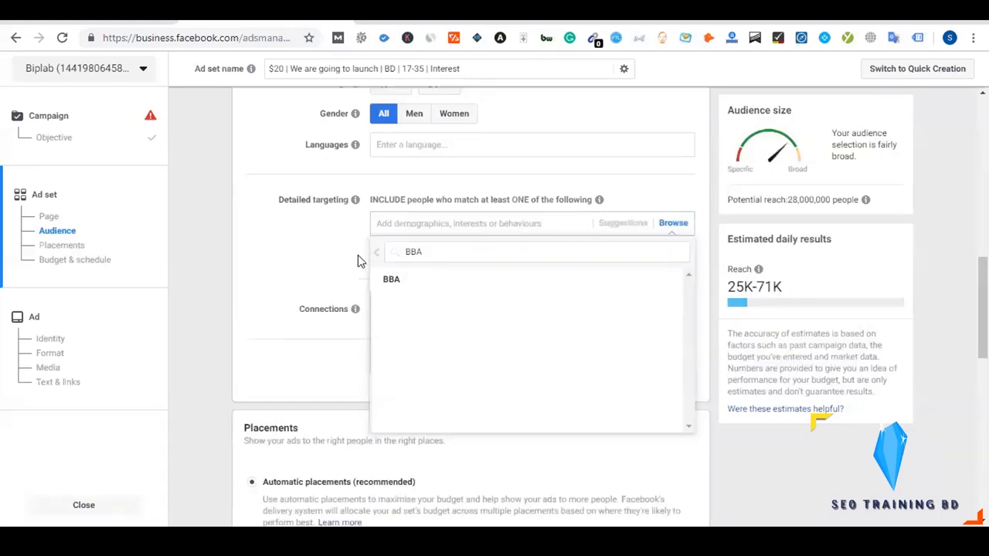
scroll(359, 256, "up", 3)
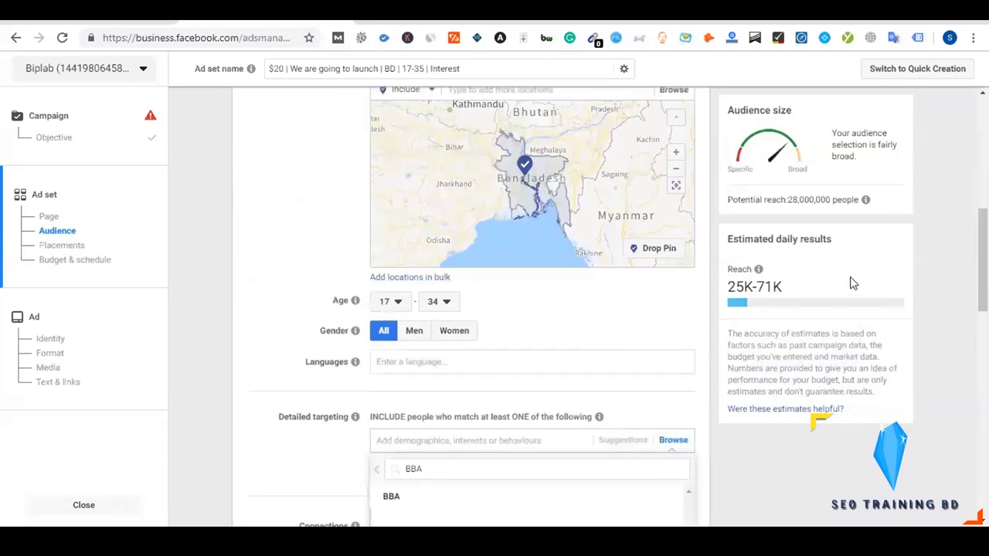
left_click_drag(789, 199, 833, 201)
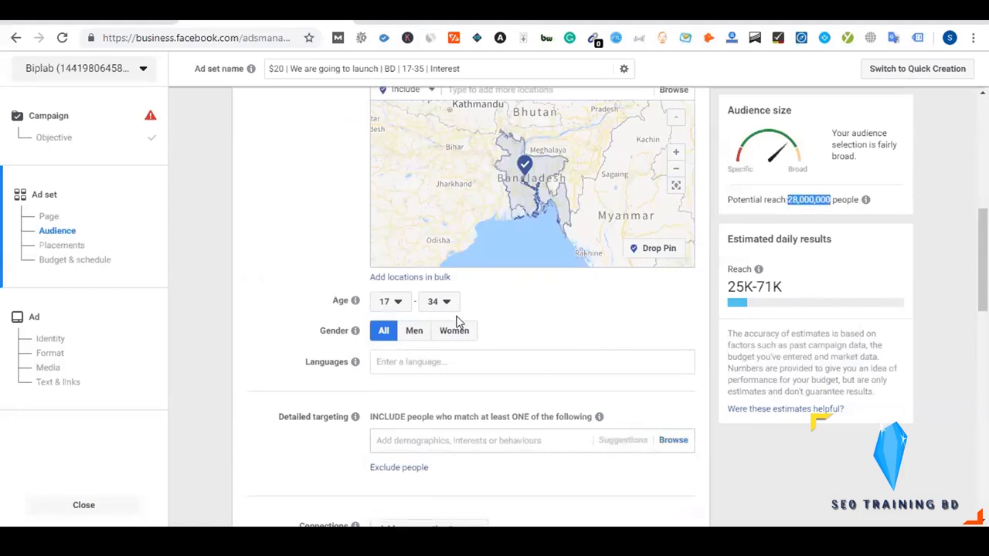
Include people whose Education field of study is BBA in the detailed targeting demographics.
scroll(551, 325, "down", 1)
scroll(550, 322, "down", 1)
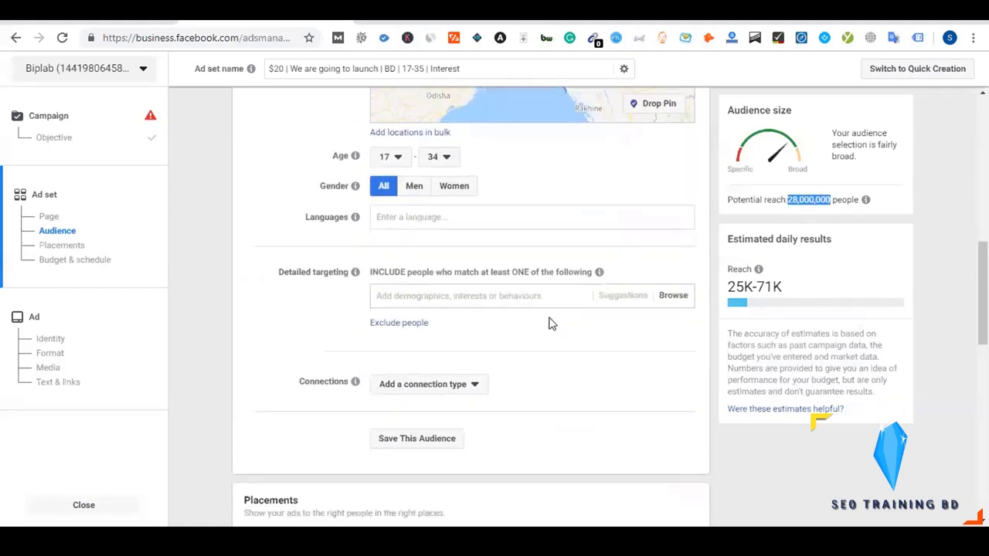
left_click(665, 306)
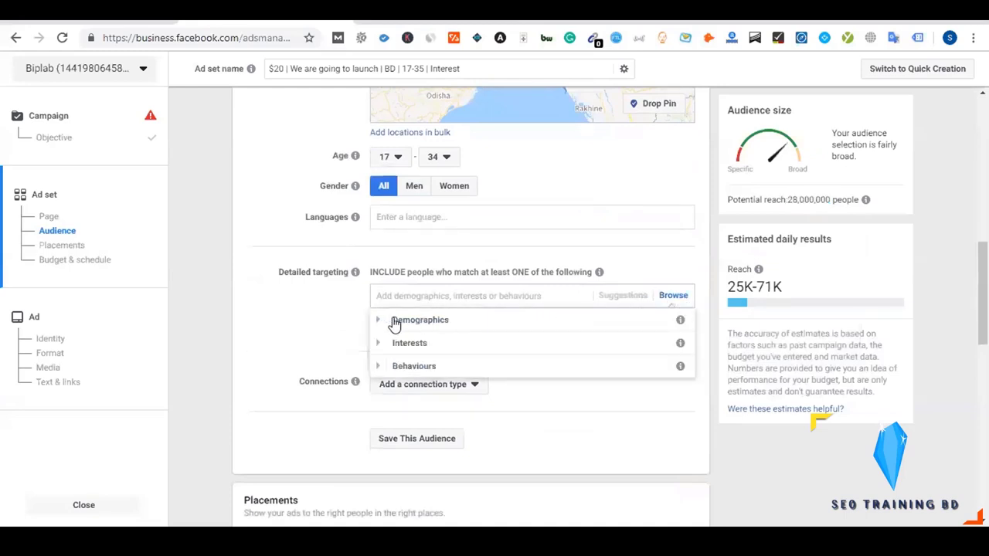
left_click(381, 325)
left_click(387, 345)
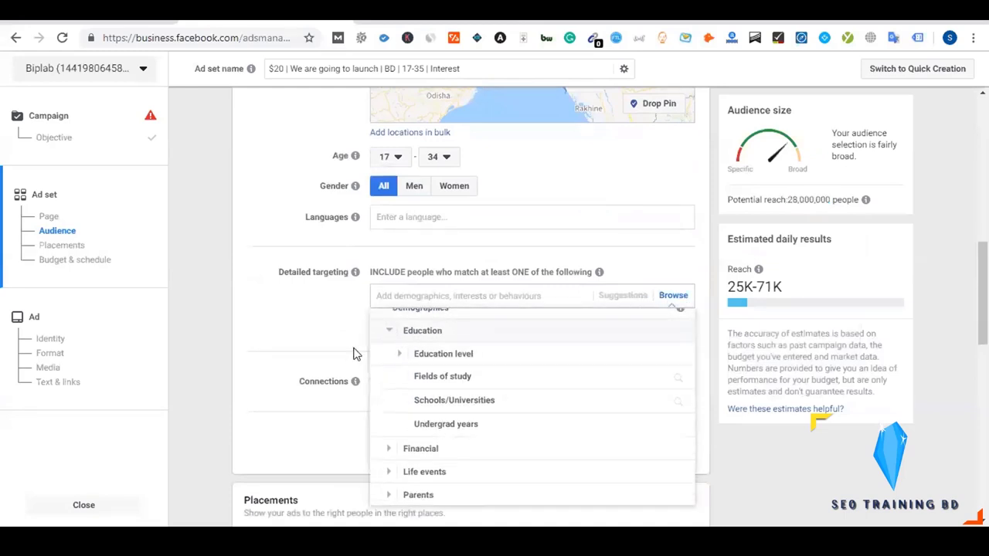
left_click(446, 372)
type("BBA")
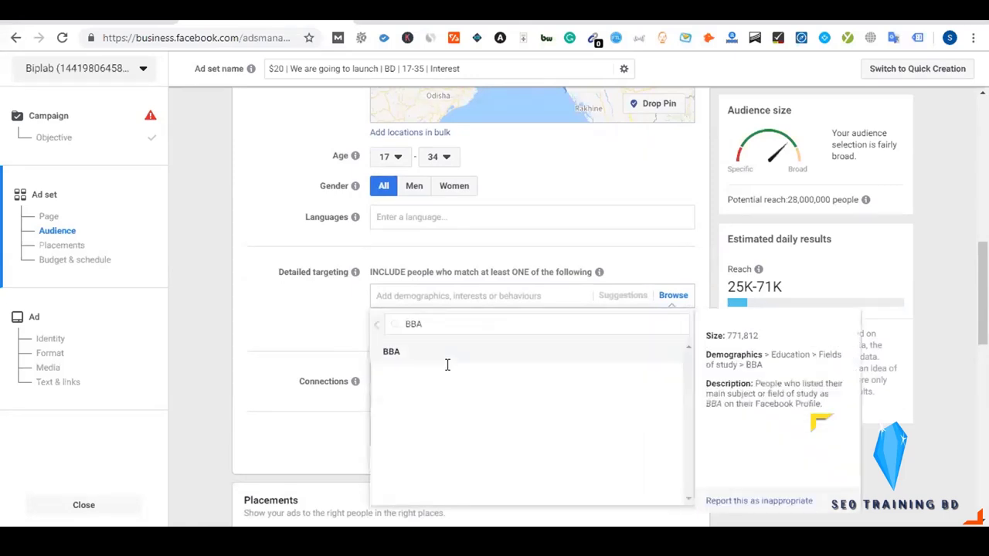
left_click(402, 354)
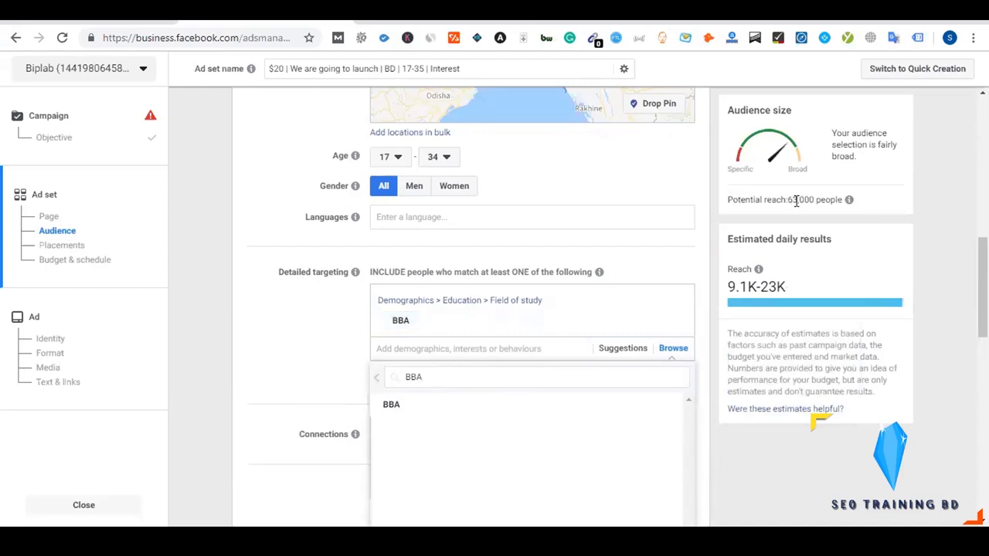
Search the fields of study for MBA and Masters, and add Master of Business Administration to the detailed targeting.
double_click(418, 377)
type("MBA")
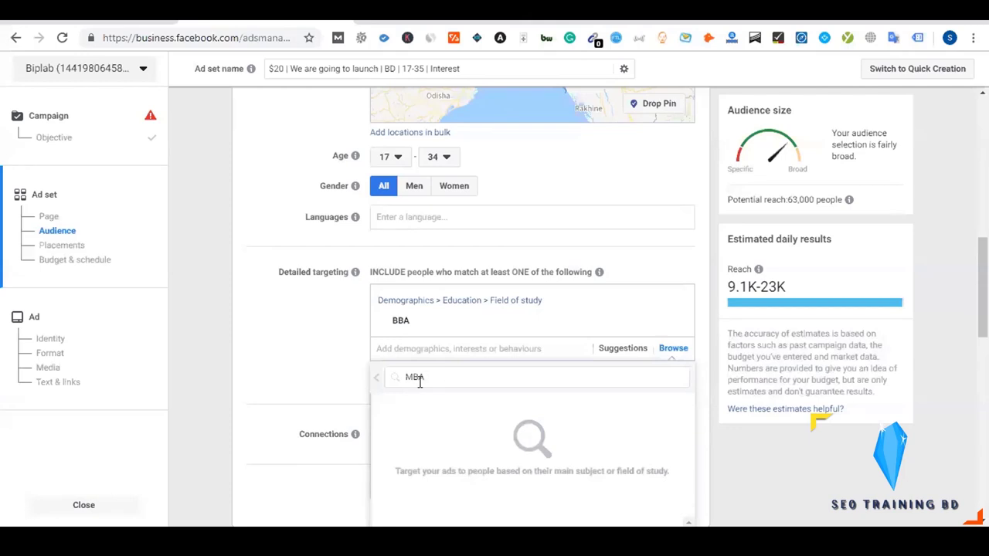
double_click(414, 379)
type("Masters")
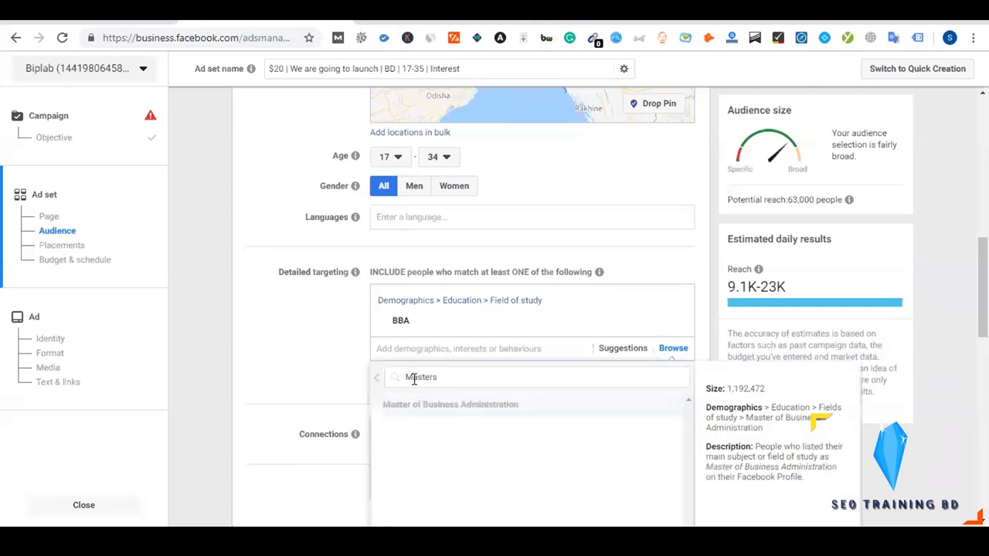
left_click(439, 415)
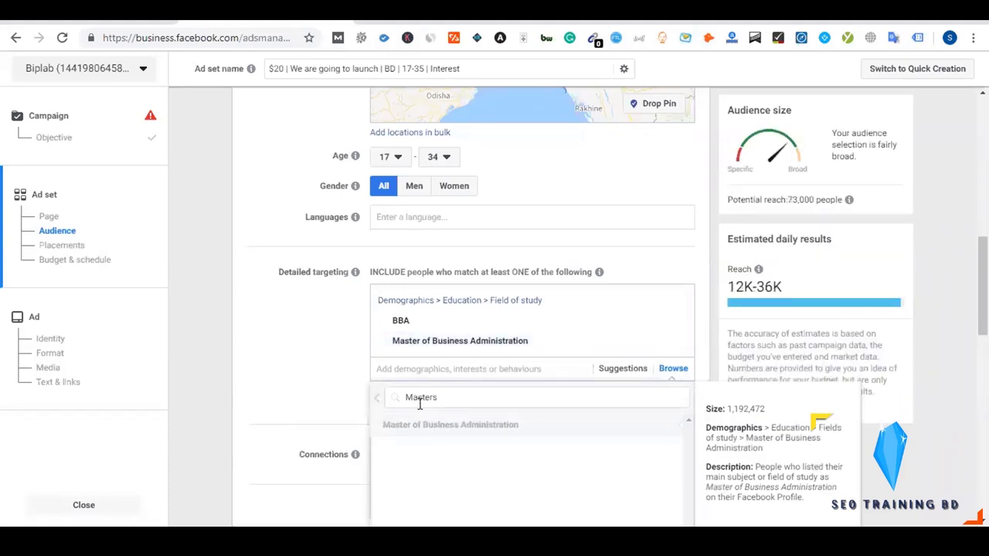
Add Business studies and Business management to the targeted fields of study and close the browse list.
double_click(414, 398)
type("Business Stu")
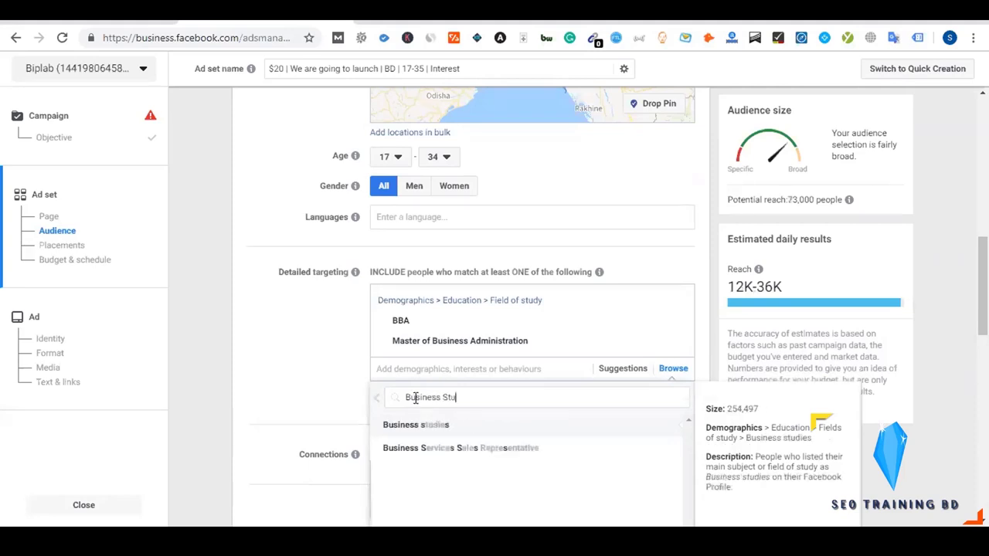
left_click(424, 431)
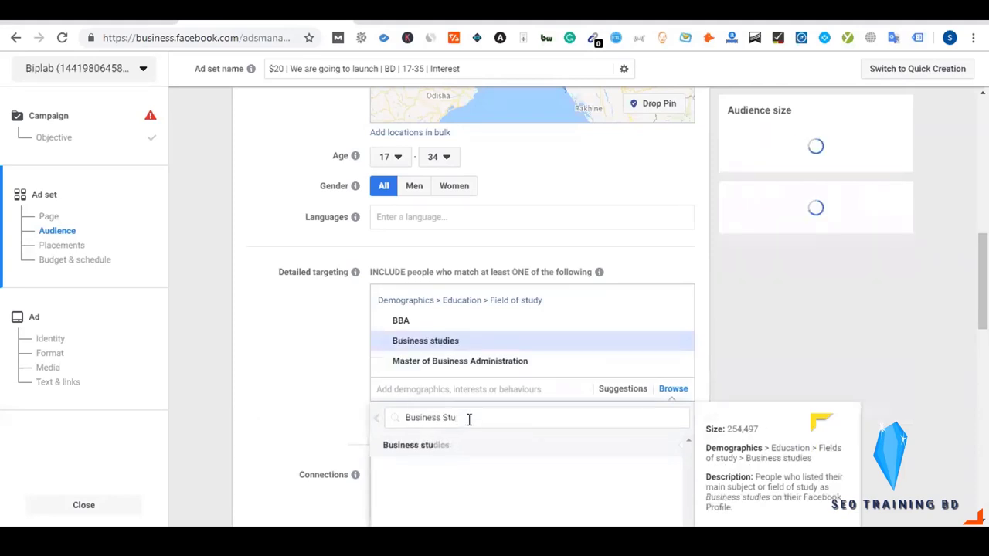
triple_click(442, 418)
type("Management")
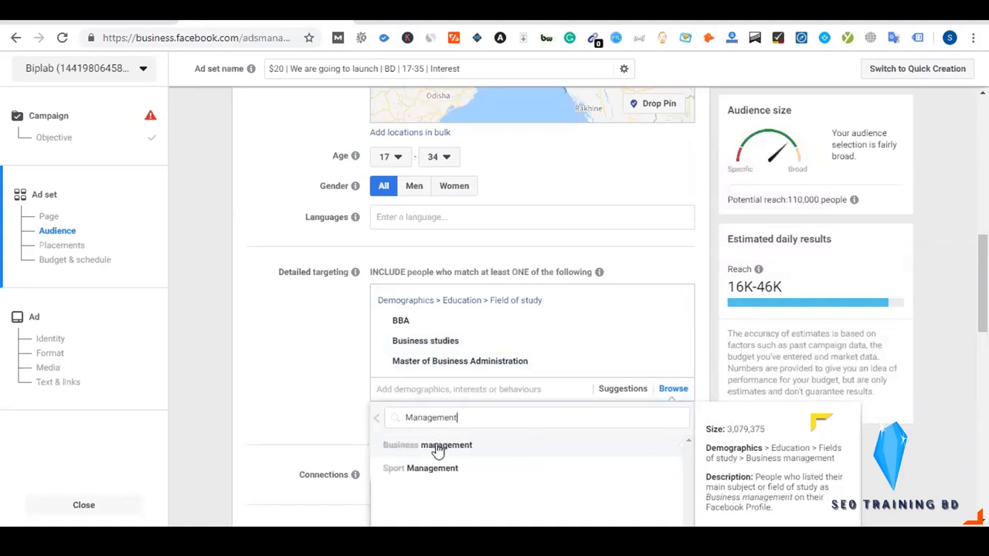
left_click(439, 446)
scroll(323, 404, "down", 2)
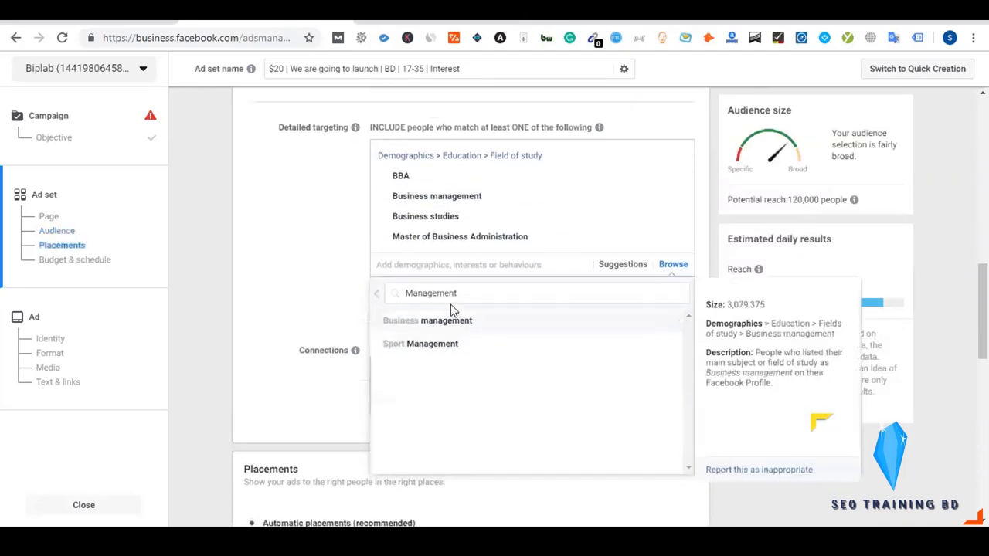
double_click(438, 294)
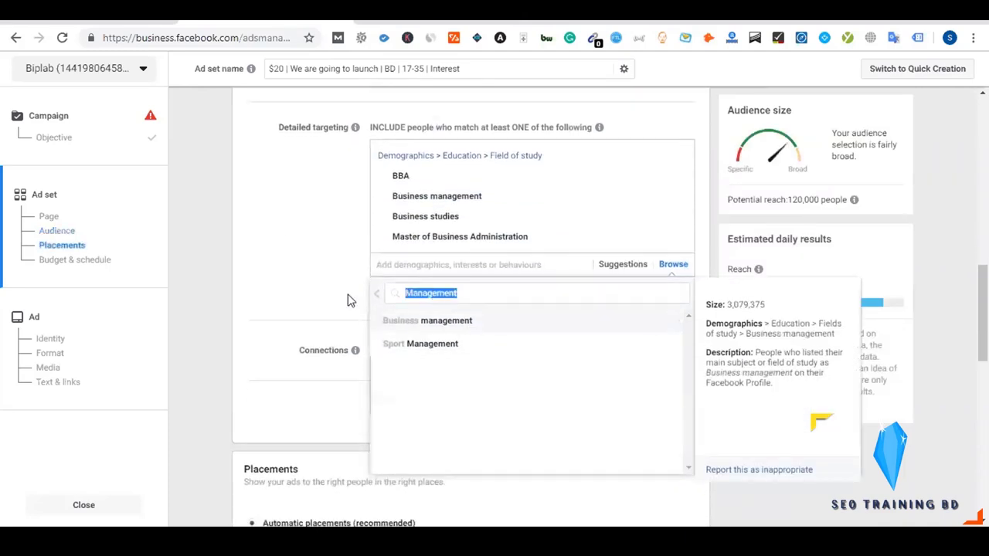
left_click(316, 285)
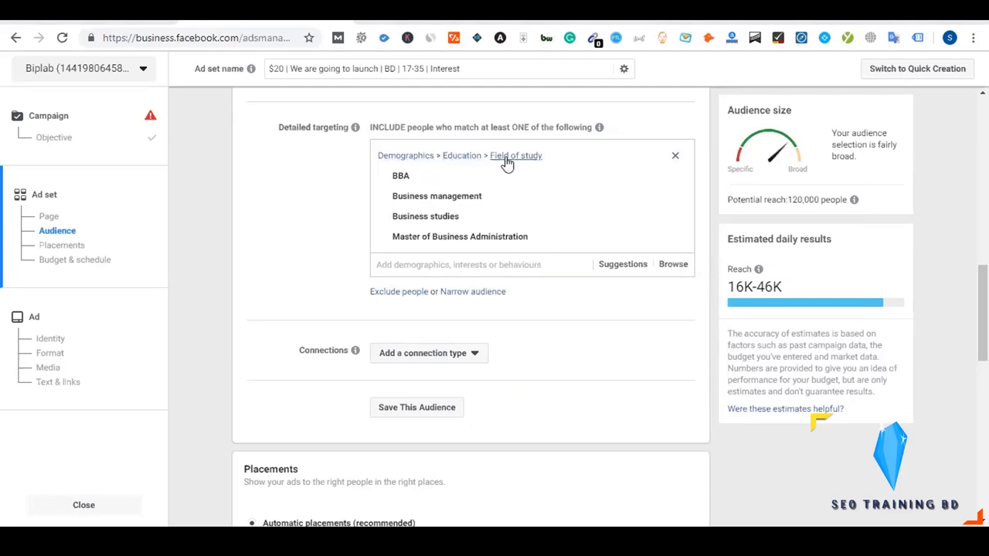
Remove the whole field of study group from detailed targeting and expand the Interests categories for browsing.
left_click(676, 159)
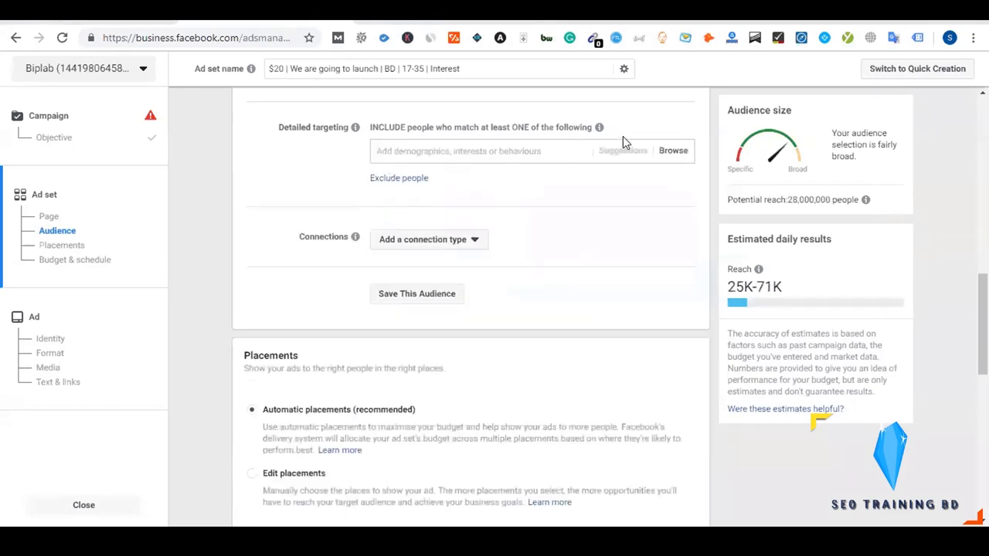
left_click(673, 150)
left_click(379, 200)
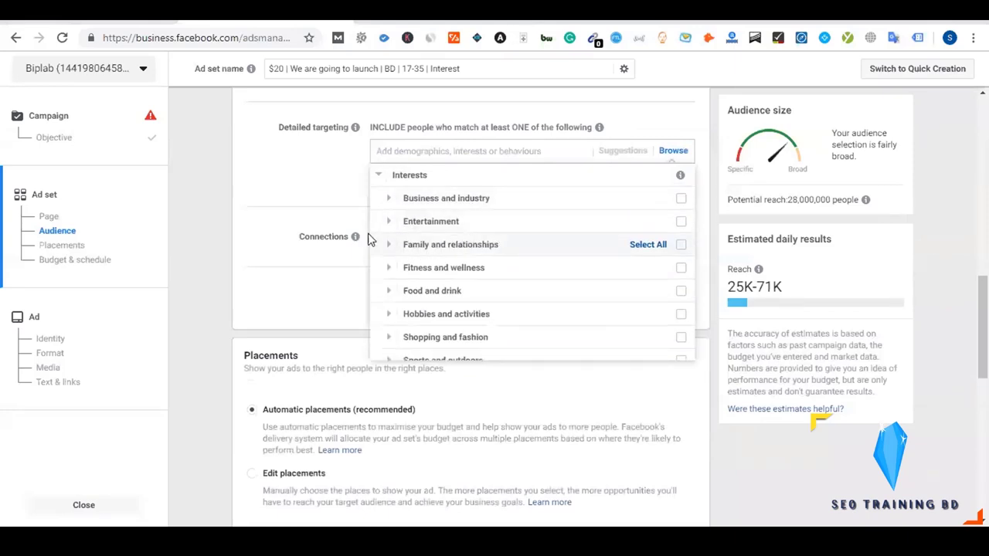
Search detailed targeting for BBA and include the Bachelor of Business Administration interest from Additional interests.
left_click(323, 200)
scroll(336, 207, "up", 1)
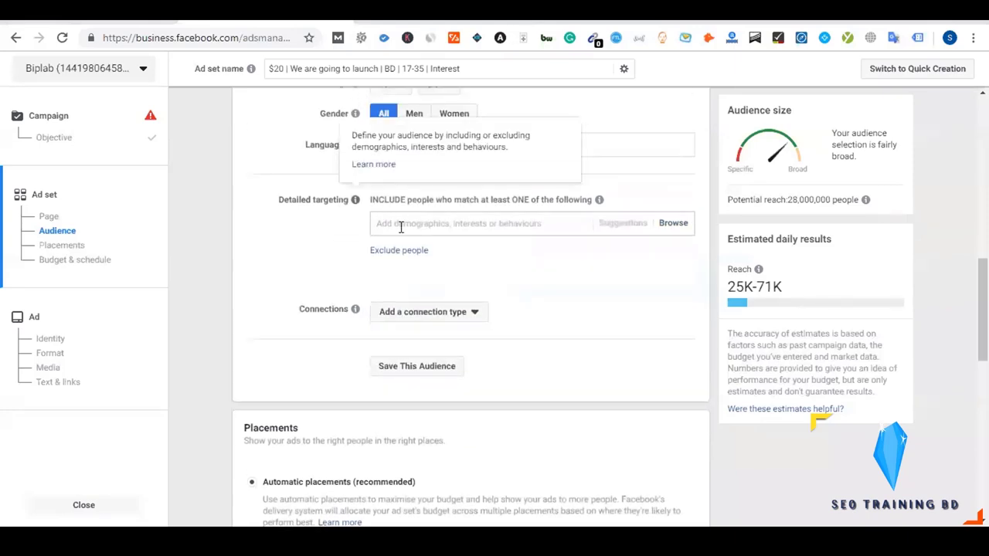
left_click(401, 224)
type("BBA")
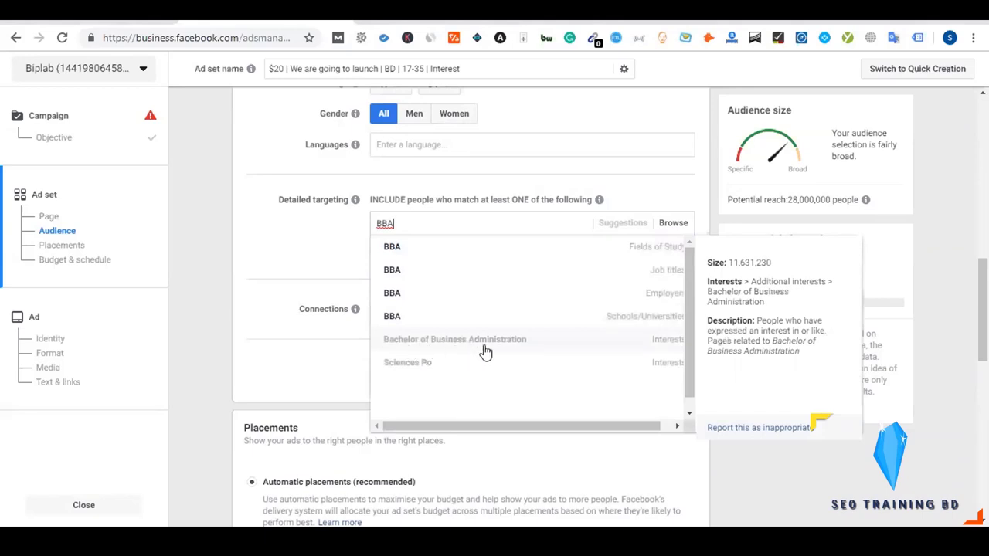
left_click(484, 347)
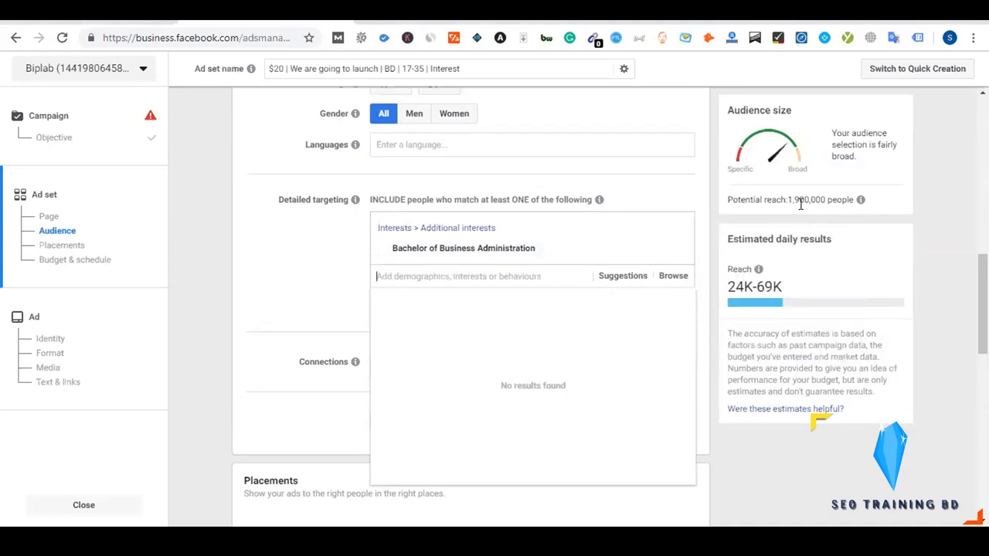
left_click(309, 294)
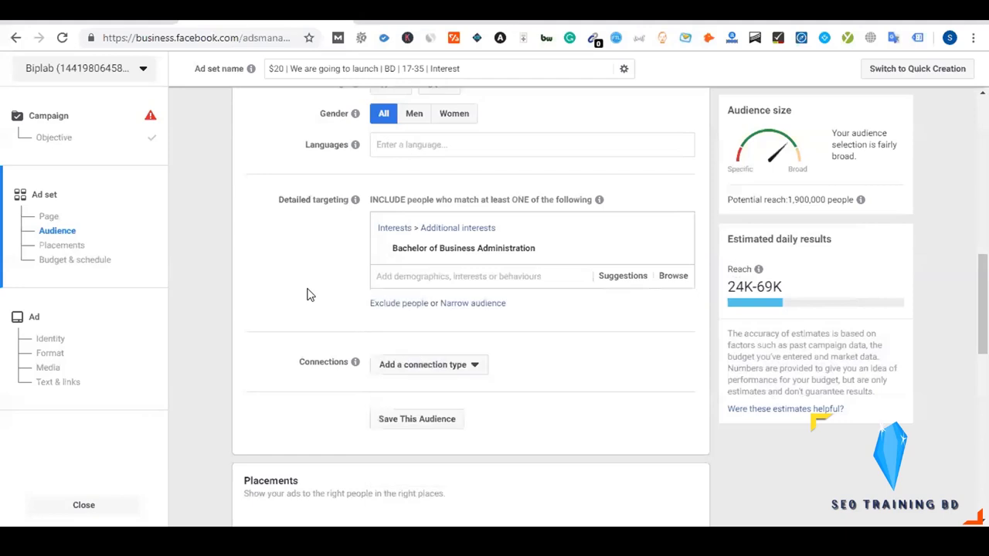
Open and close the targeting category list, and remove the Bachelor of Business Administration interest from detailed targeting.
left_click(672, 277)
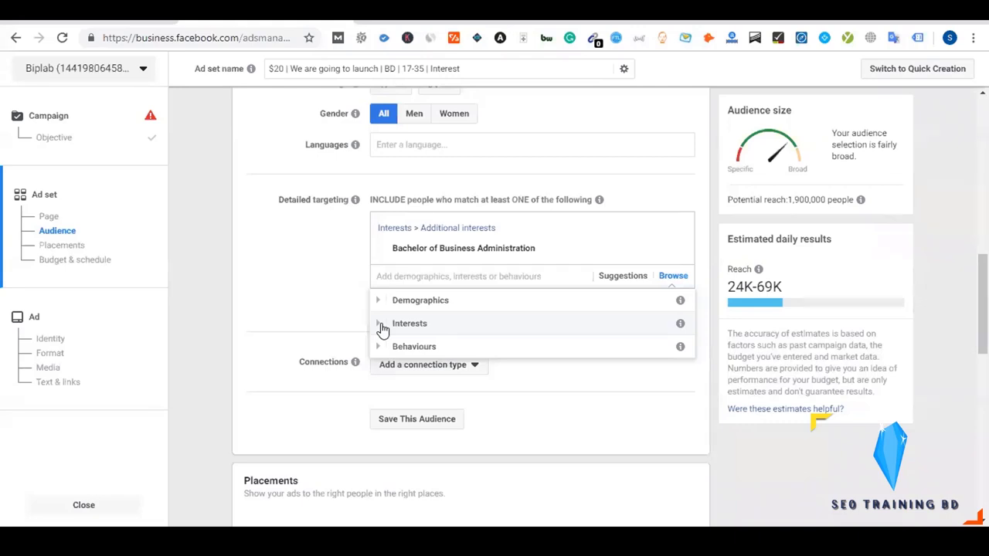
left_click(333, 313)
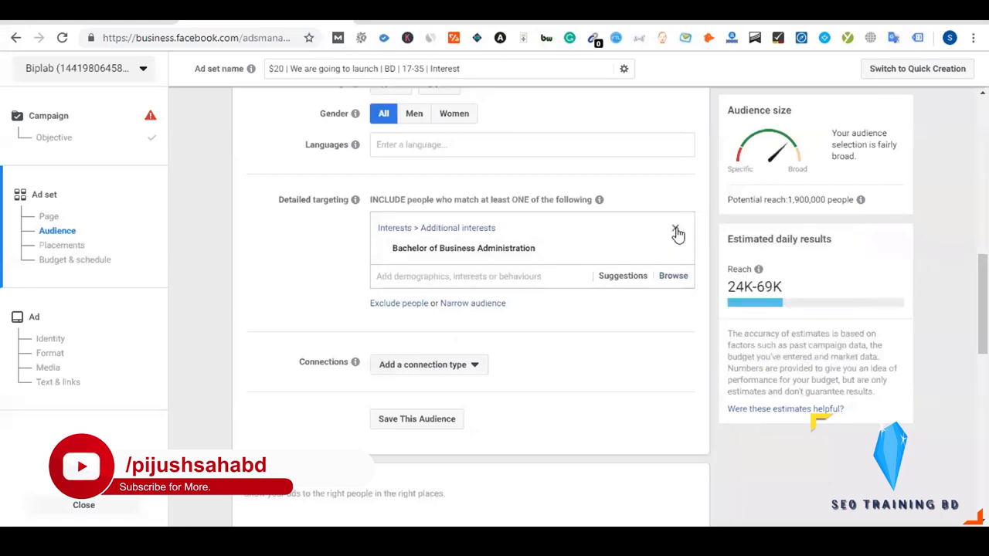
left_click(677, 231)
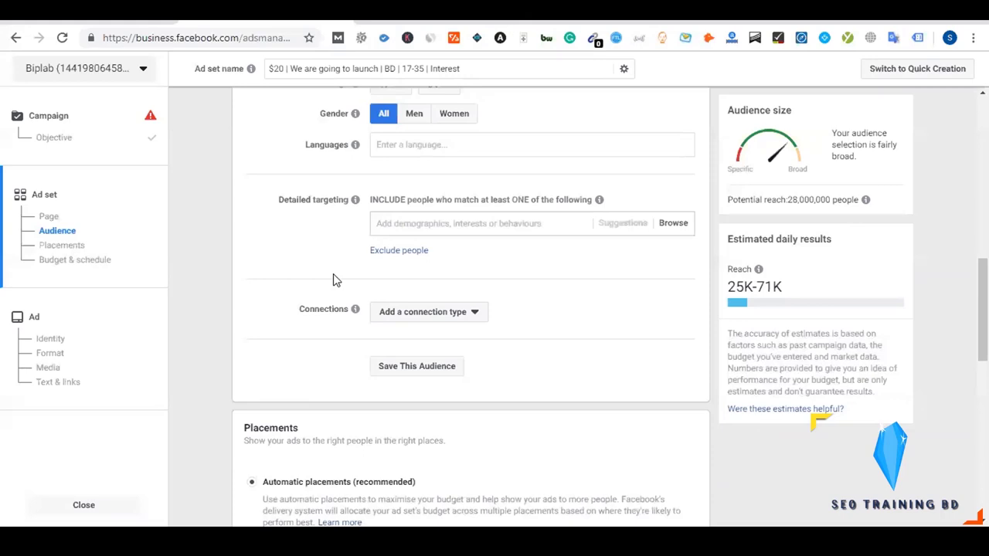
Switch to the Dynalist Facebook Blueprint outline, collapse Facebook Ads Basic Setup and add "A/B Testing (Split Testing)" below it.
key("ctrl+Tab")
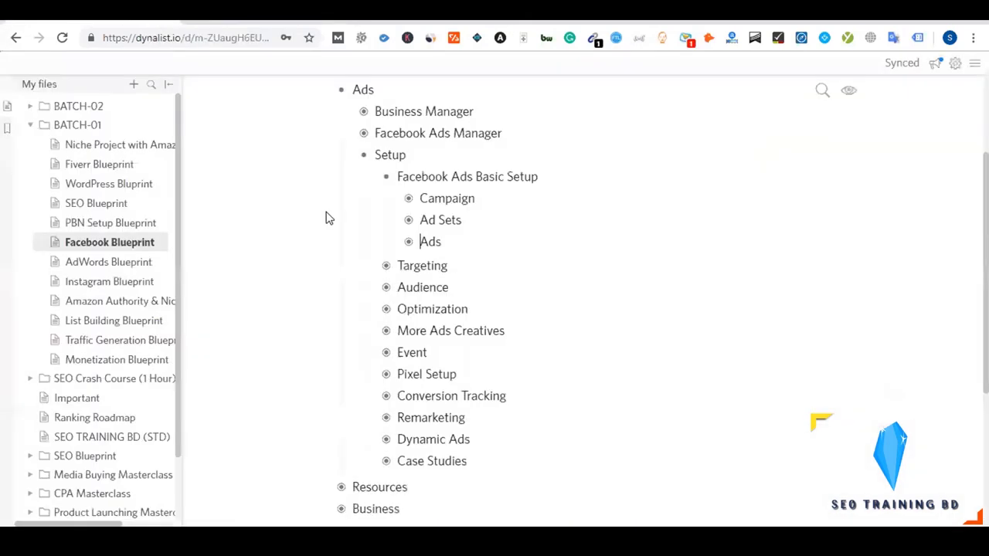
left_click(386, 177)
key("Return")
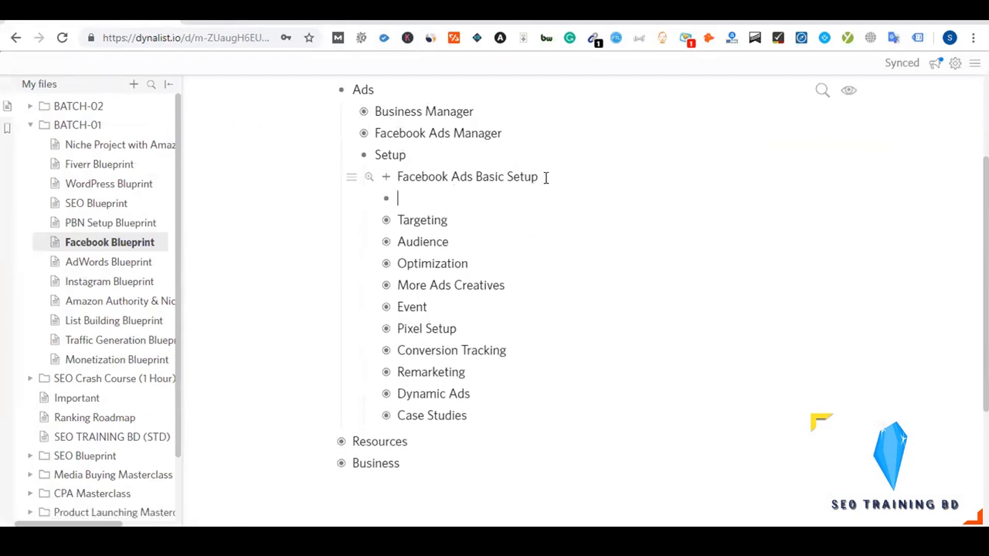
type("A/B")
key("Return")
key("BackSpace")
type("Testing ")
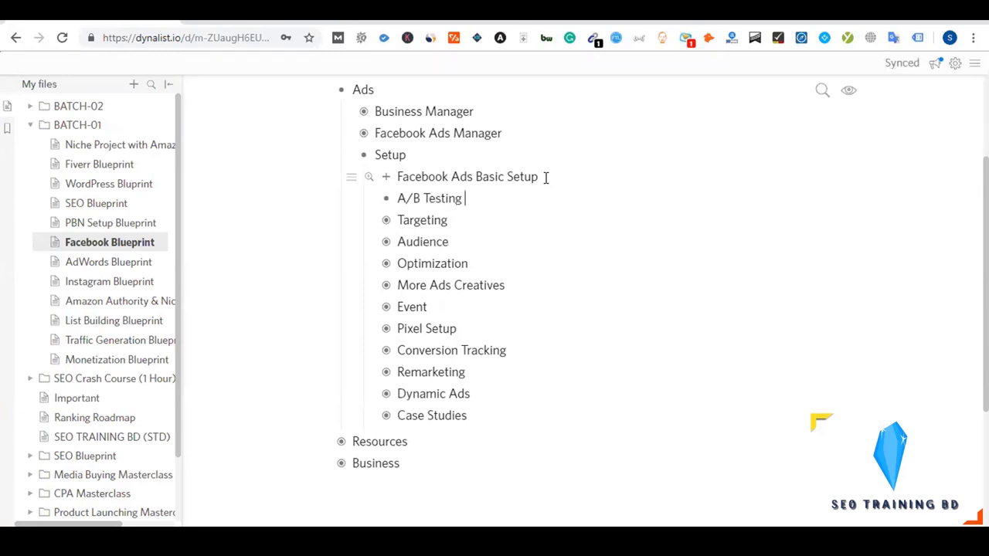
type("(Spliti")
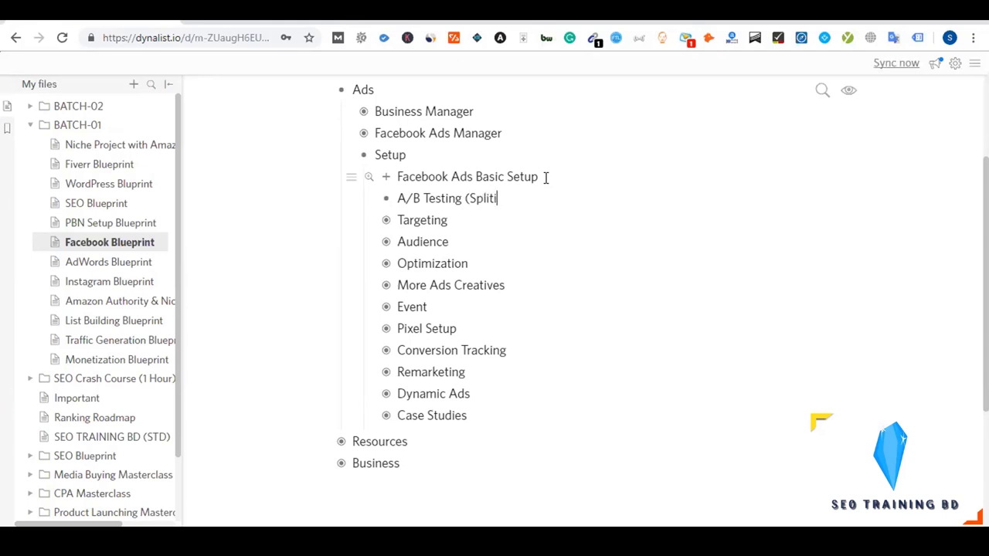
key("BackSpace")
type(" Testing)")
Add the nested items "Set A:" and "Set B:" under A/B Testing (Split Testing).
key("Return")
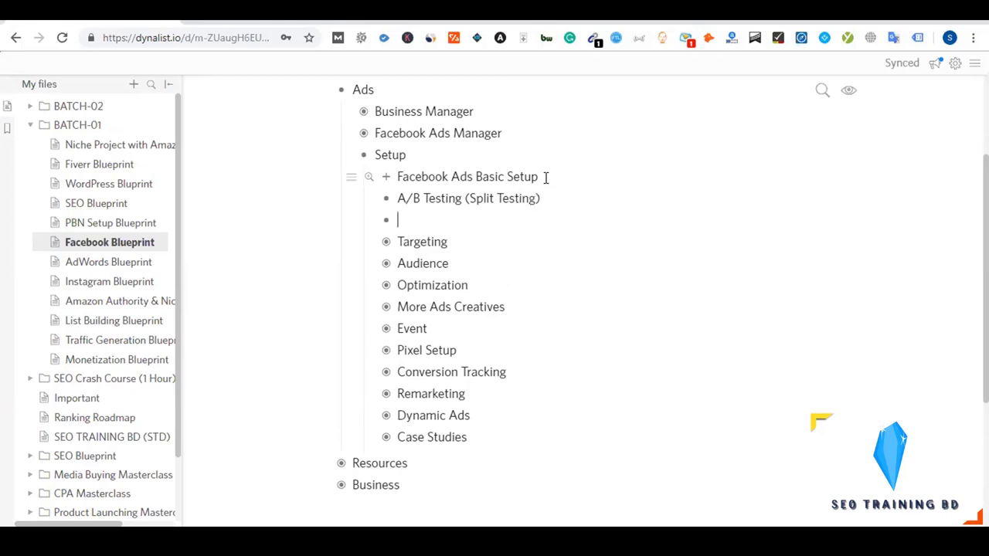
key("Tab")
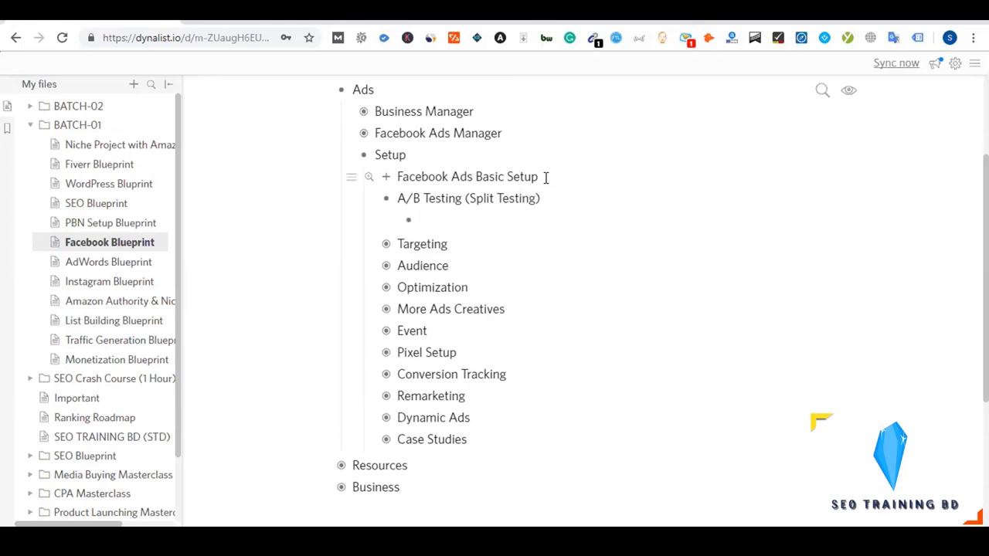
type("Set A:")
key("Return")
type("Set")
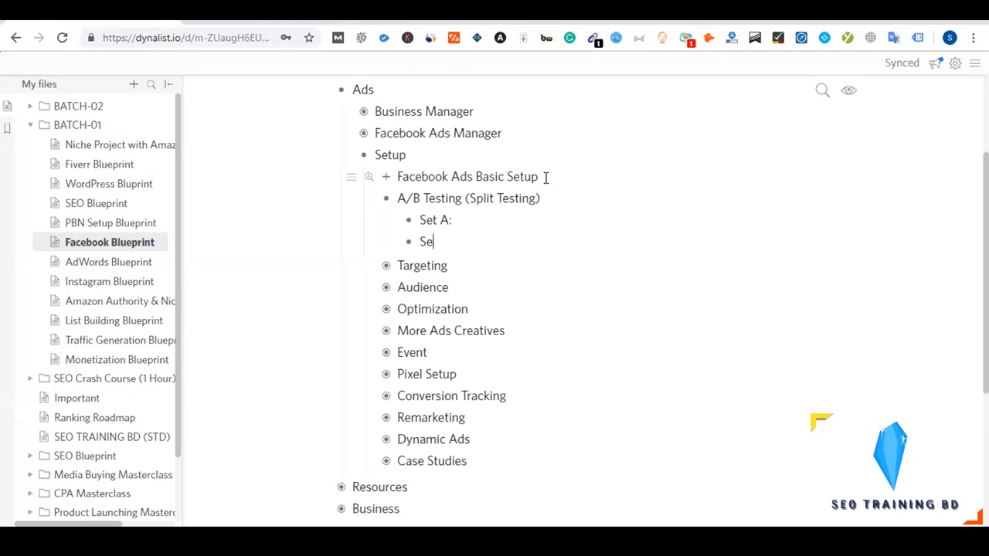
type(" B:")
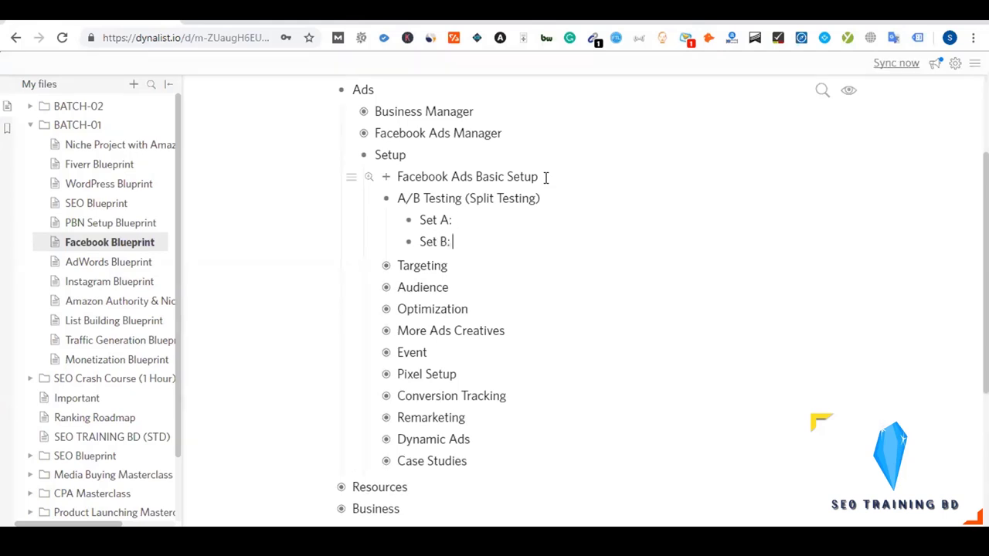
Complete Set A with "Demographics" and Set B with "Interest".
key("Up")
type("Demographics")
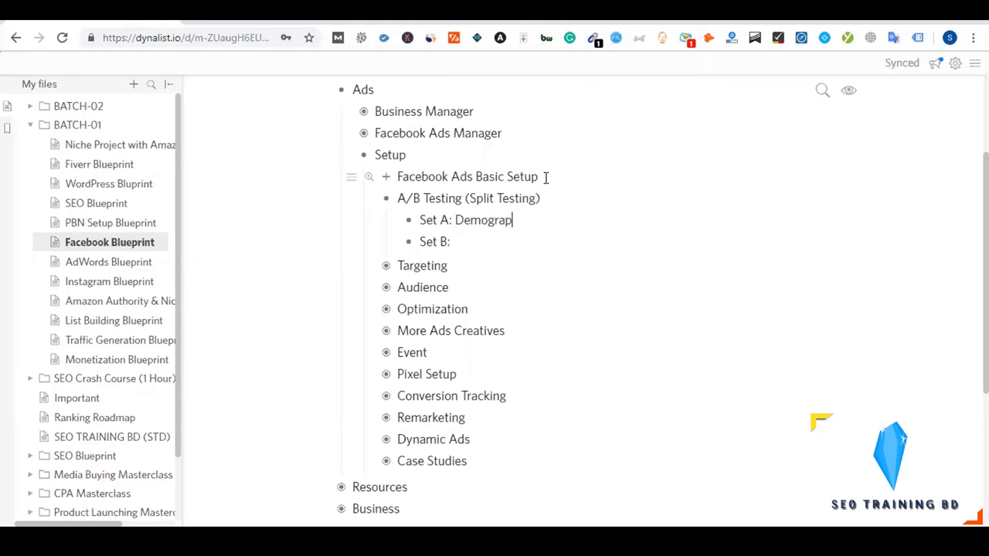
key("Down")
type("Interen")
key("BackSpace")
key("BackSpace")
type("est")
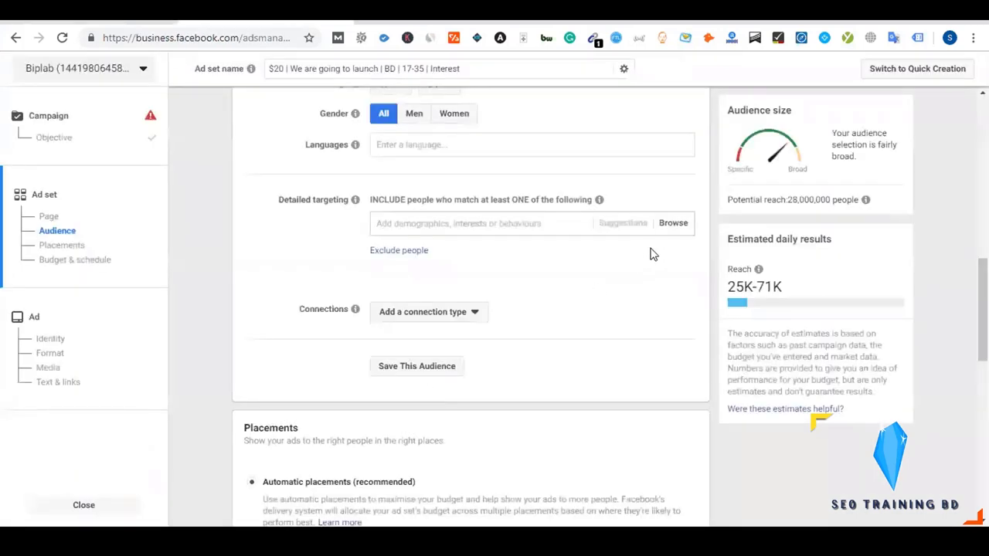
left_click(674, 226)
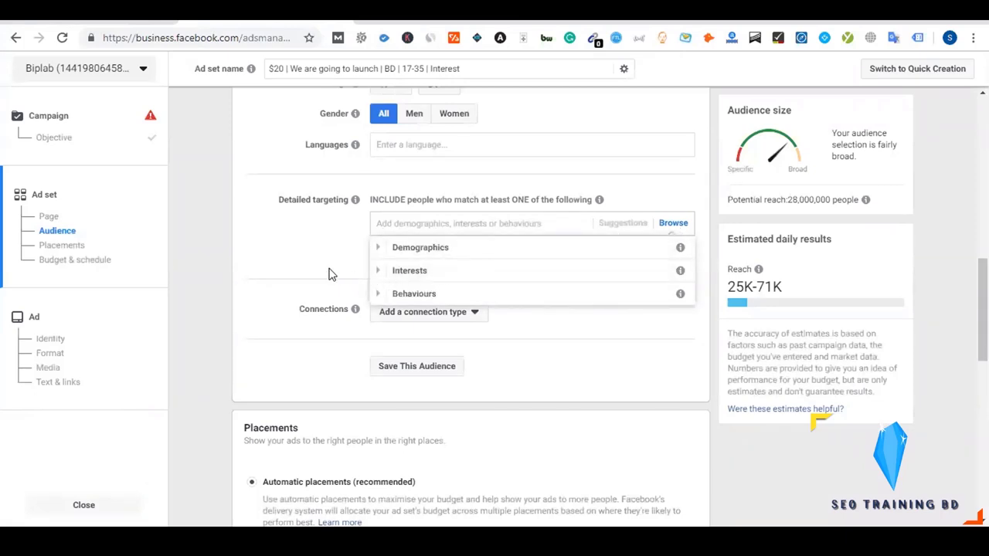
left_click(239, 241)
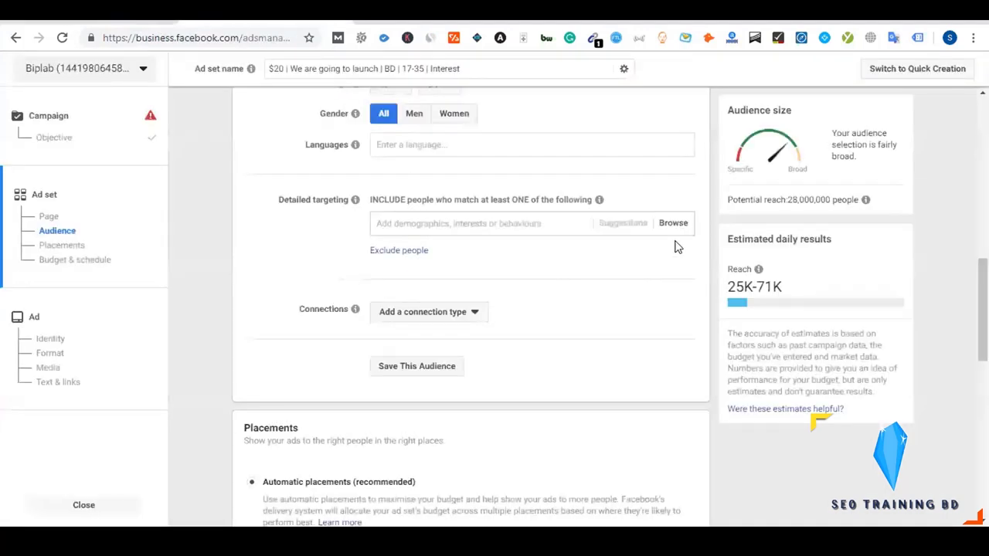
left_click(676, 229)
left_click(310, 243)
Browse the Demographics categories in detailed targeting and examine the Relationship status options.
left_click(676, 227)
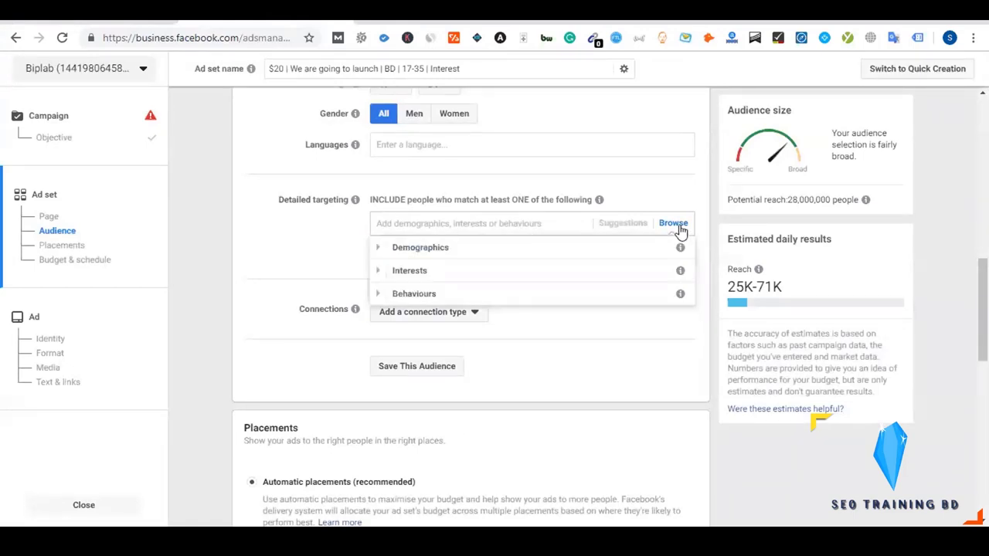
left_click(379, 248)
left_click(379, 249)
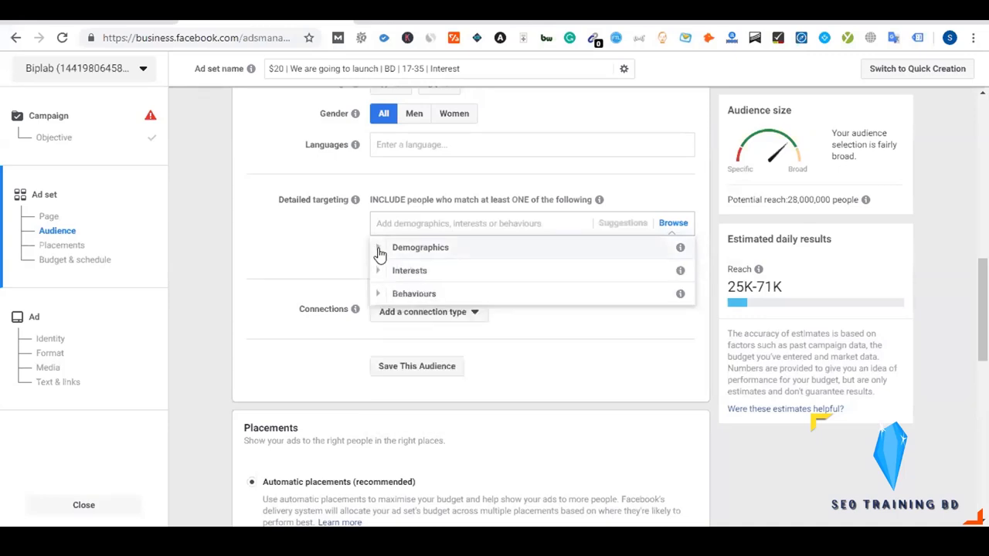
left_click(378, 248)
scroll(304, 255, "down", 1)
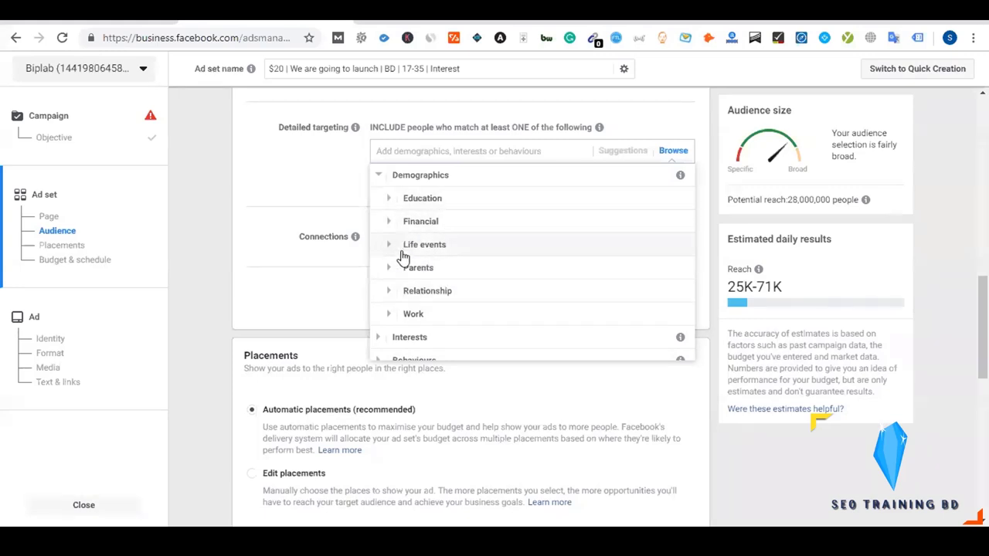
left_click(389, 290)
scroll(384, 293, "down", 1)
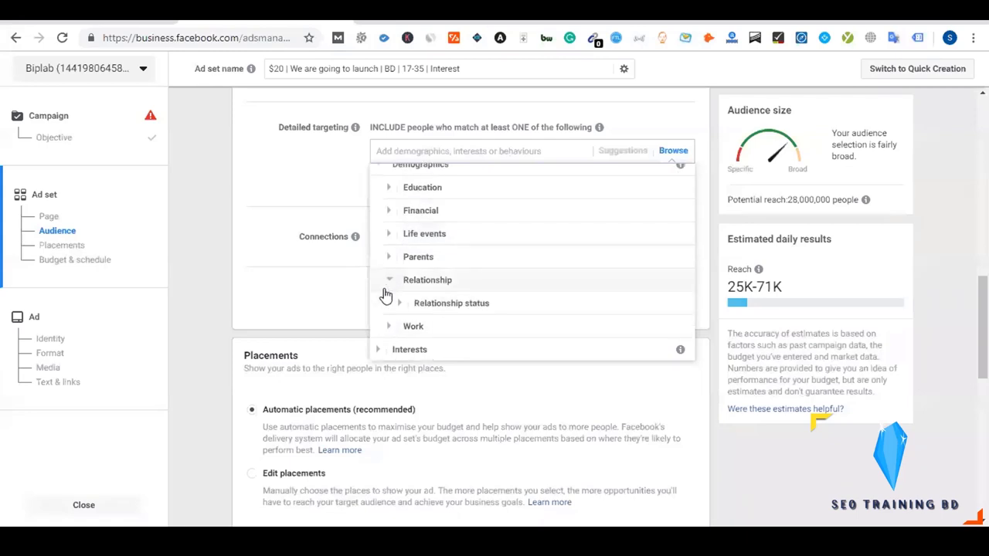
left_click(400, 281)
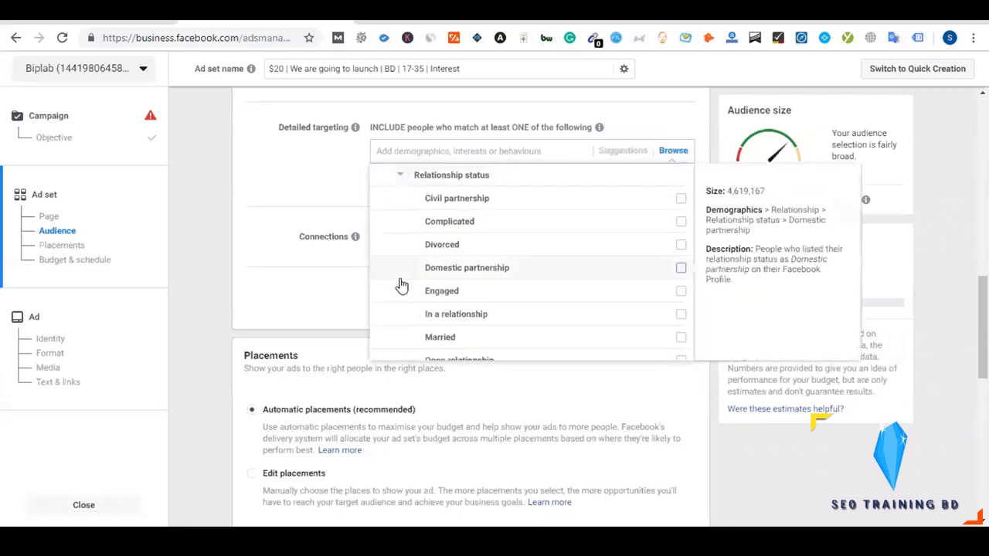
scroll(399, 278, "up", 2)
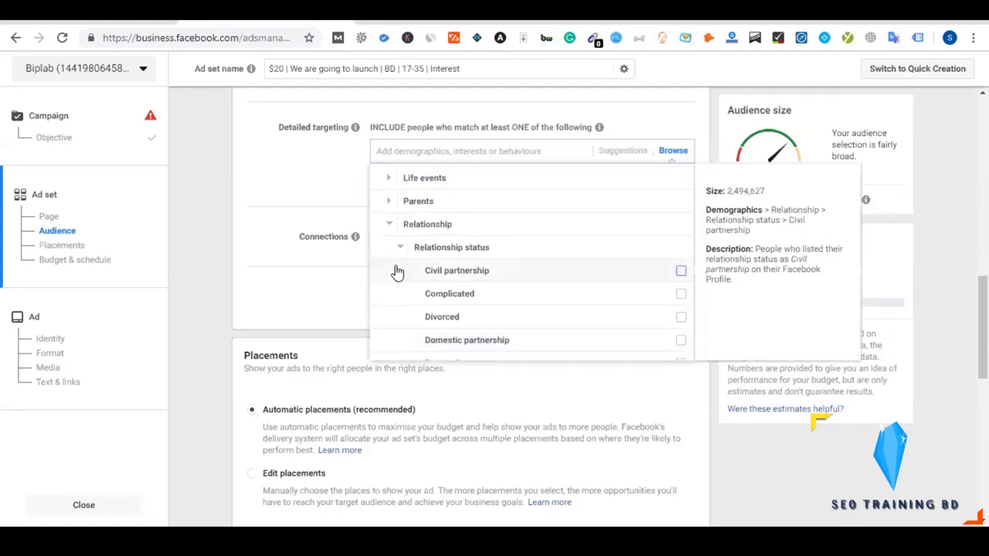
left_click(397, 247)
Examine the Life events demographics, including the Date of birth and Anniversary options, and collapse the category.
left_click(391, 212)
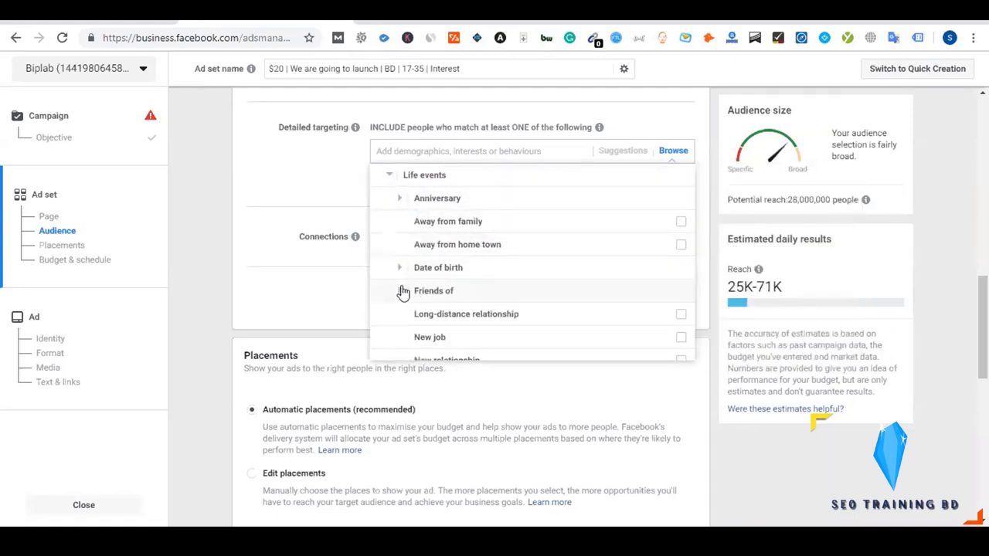
left_click(399, 268)
mouse_move(521, 223)
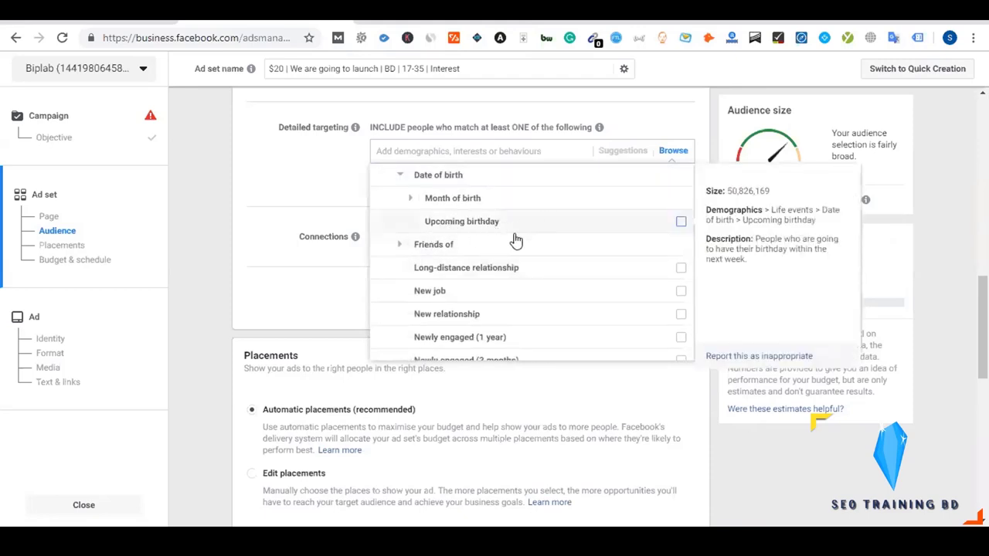
mouse_move(382, 276)
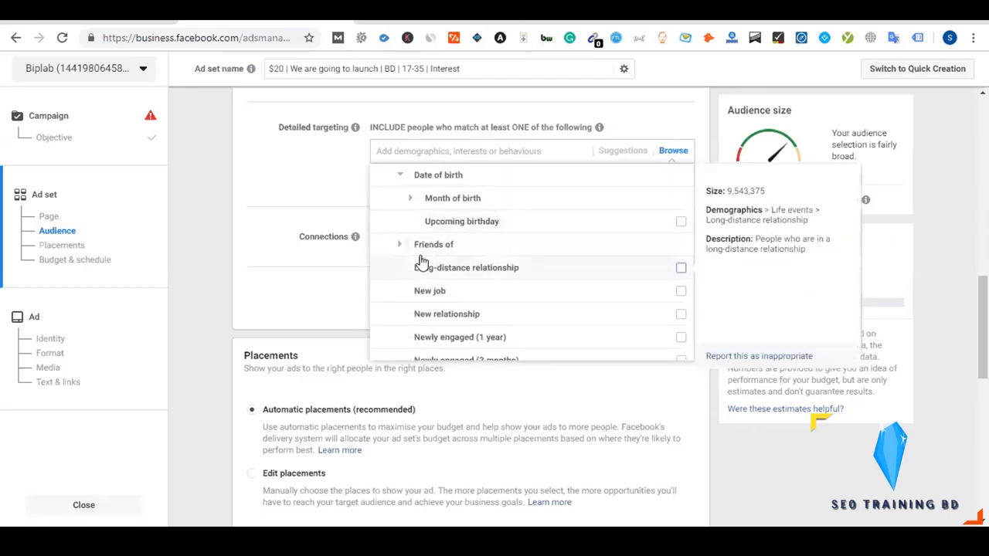
left_click(399, 175)
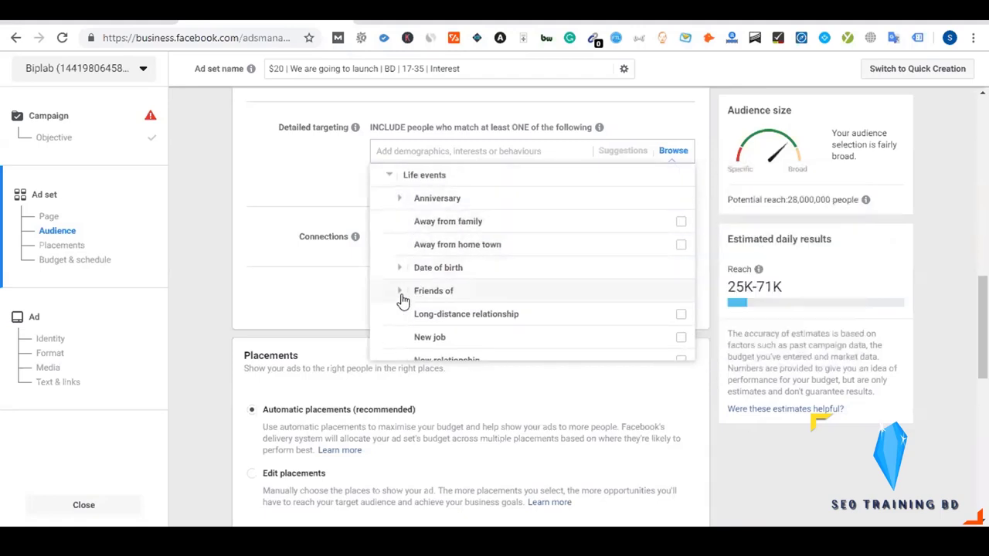
left_click(399, 199)
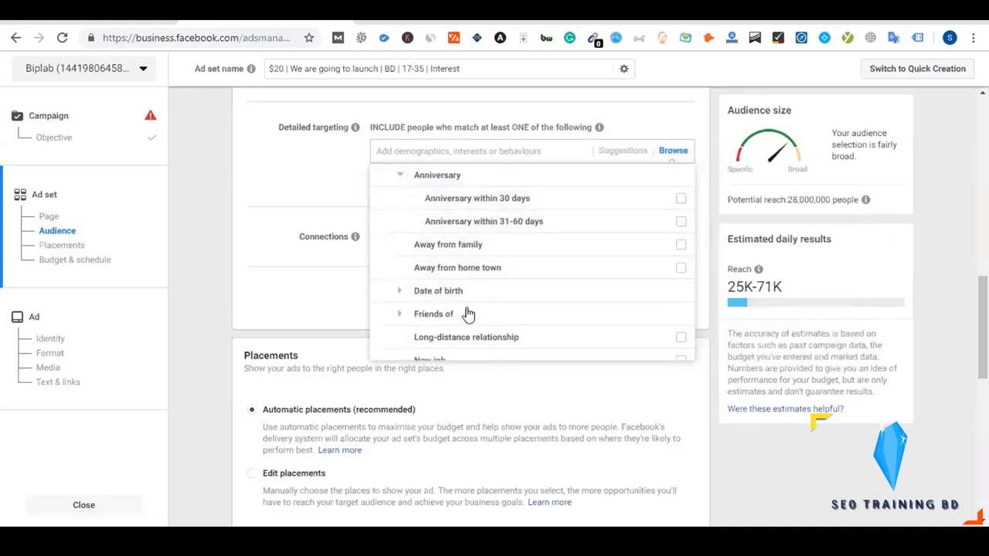
scroll(473, 296, "up", 1)
scroll(471, 294, "up", 1)
left_click(391, 225)
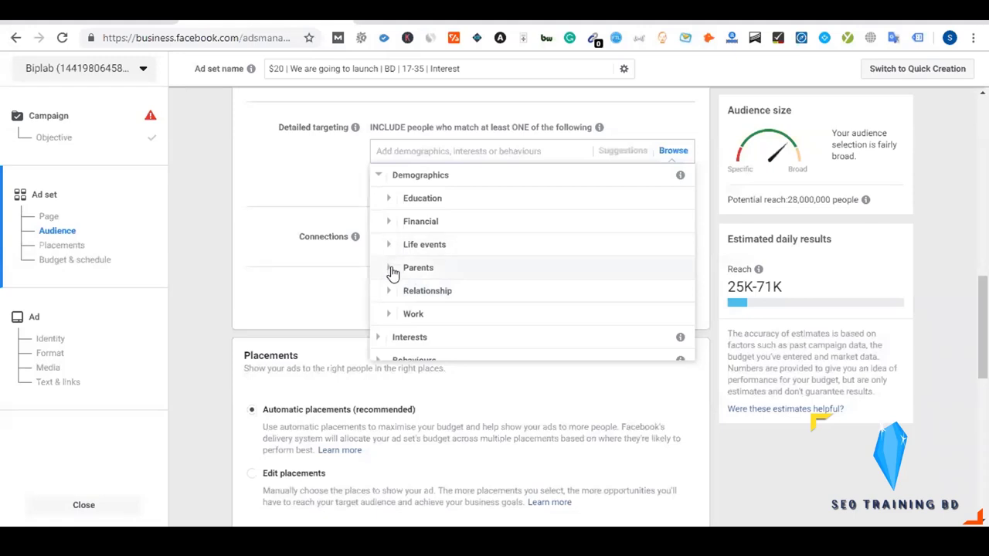
Examine the All parents options under the Parents demographics, collapse them and expand the Relationship category.
left_click(391, 271)
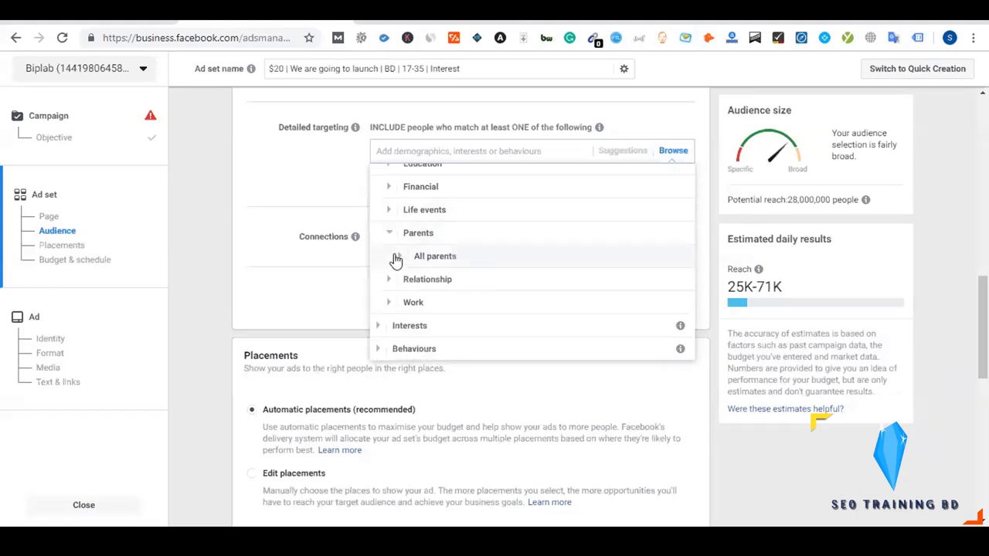
left_click(402, 263)
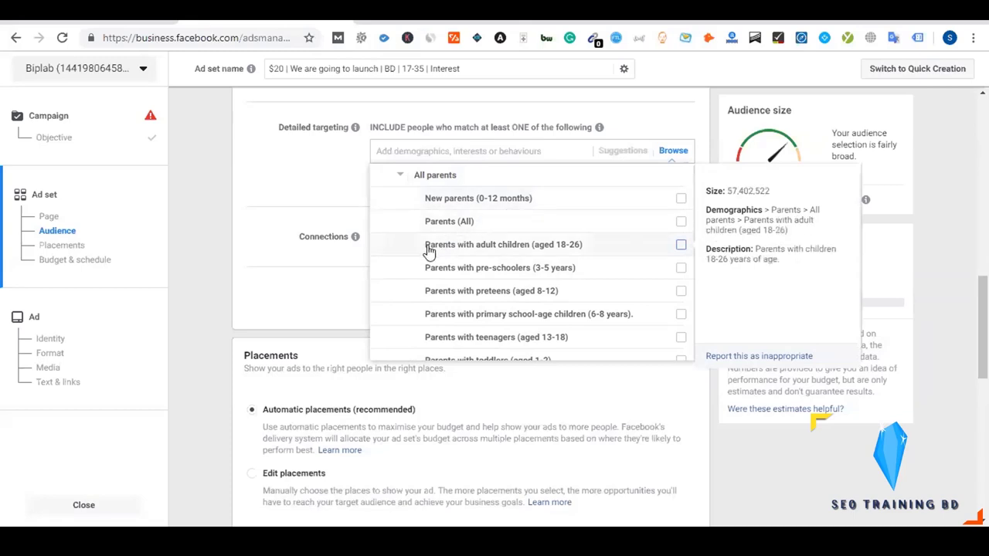
scroll(429, 253, "up", 3)
left_click(399, 288)
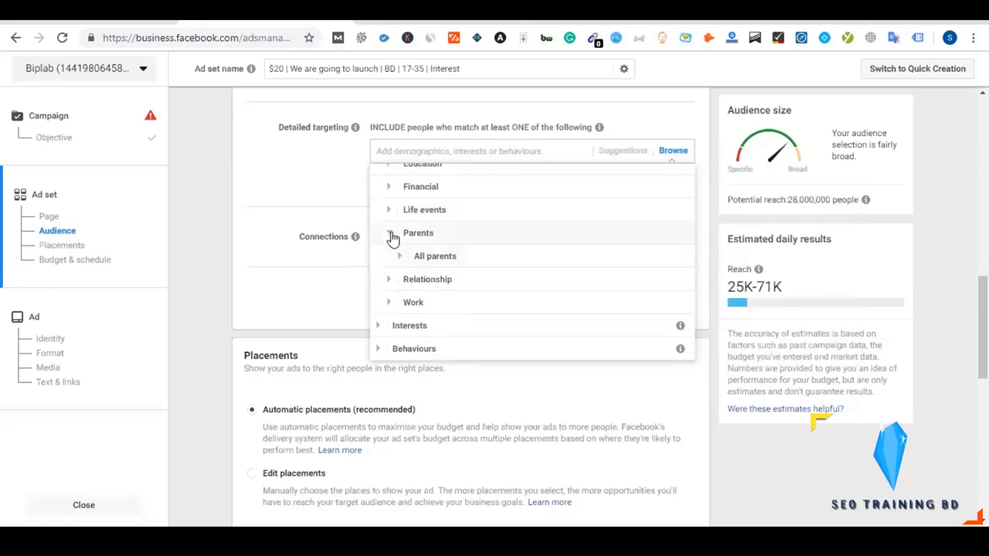
left_click(393, 236)
left_click(391, 293)
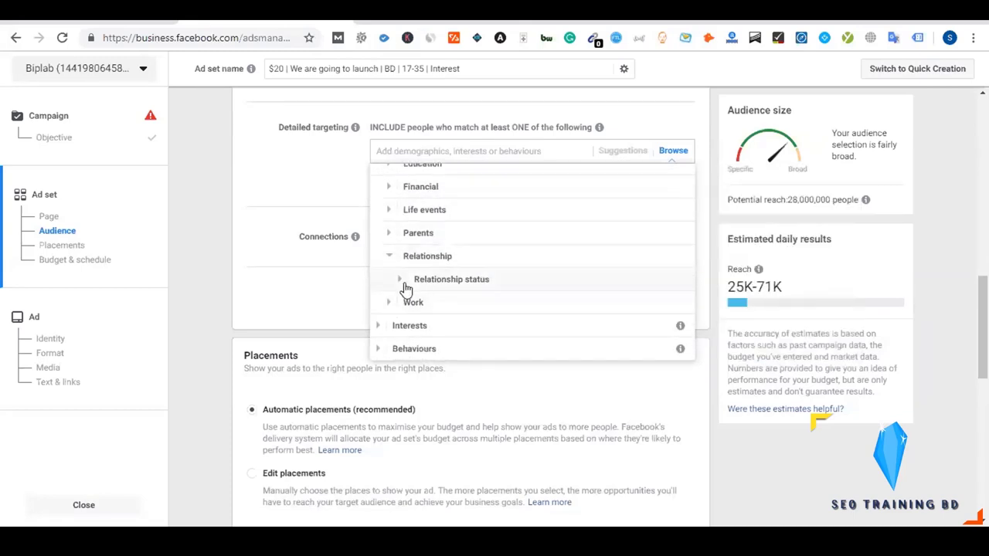
Examine the Relationship status options under the Relationship demographics and collapse the category.
left_click(405, 286)
scroll(453, 243, "down", 1)
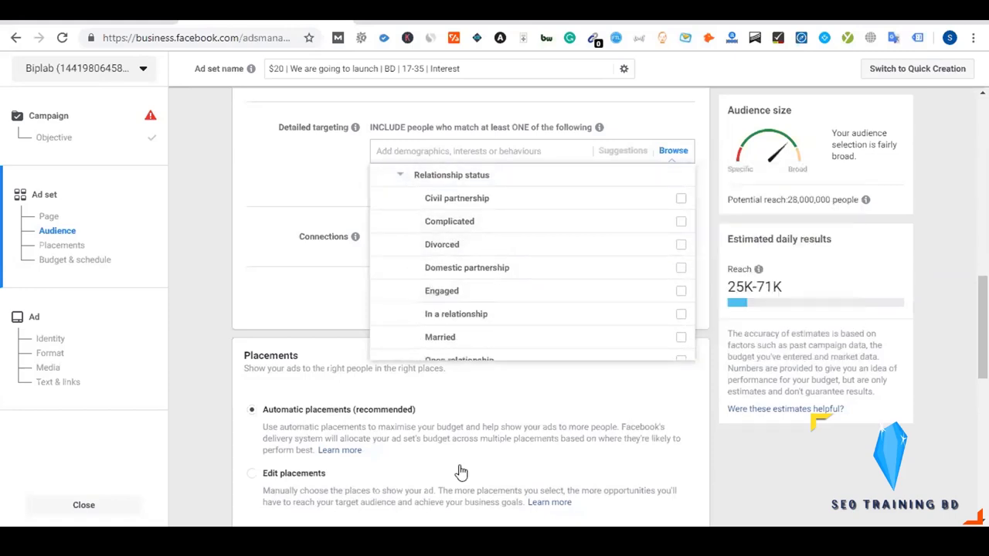
scroll(432, 293, "up", 2)
left_click(402, 249)
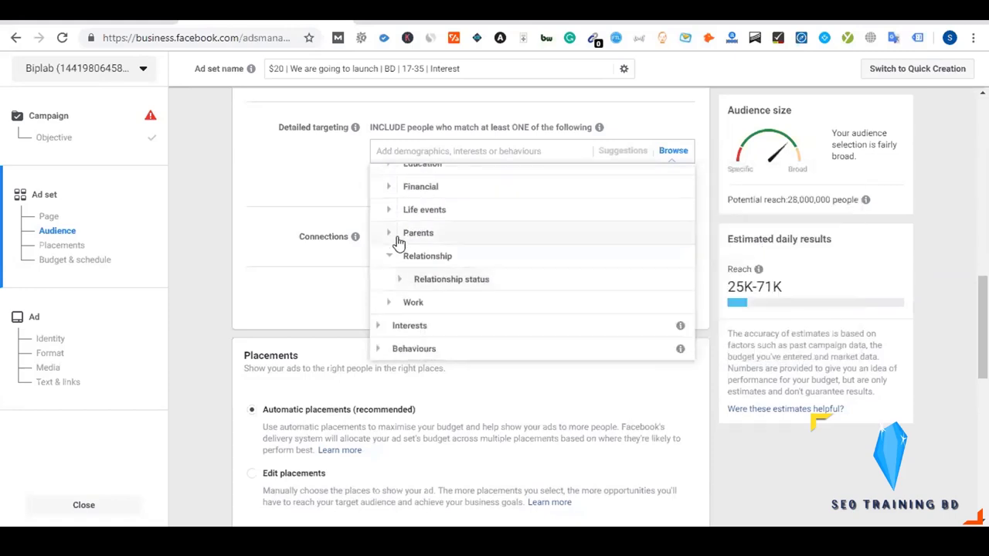
left_click(390, 256)
Examine the Work demographics, including the Industries options, and collapse the Industries list.
left_click(389, 314)
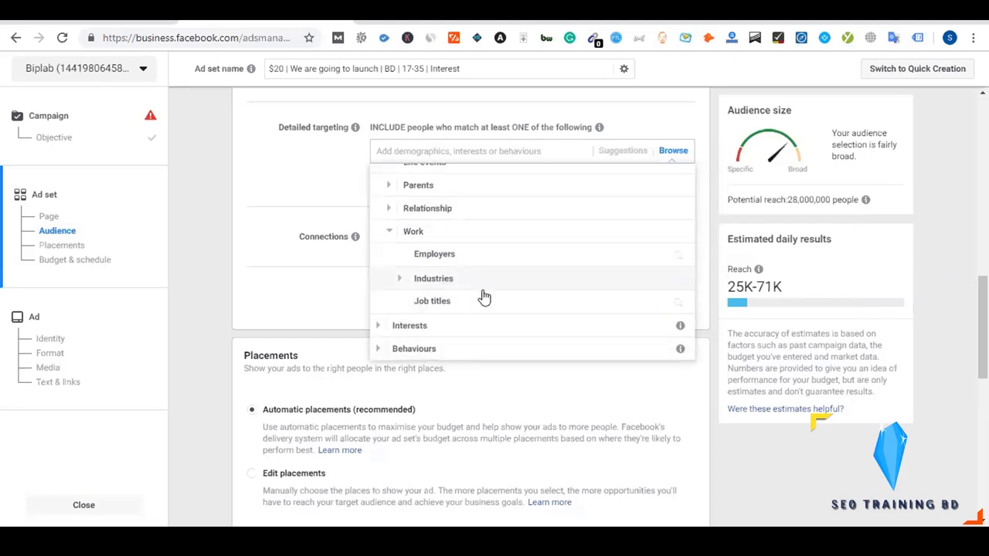
left_click(401, 282)
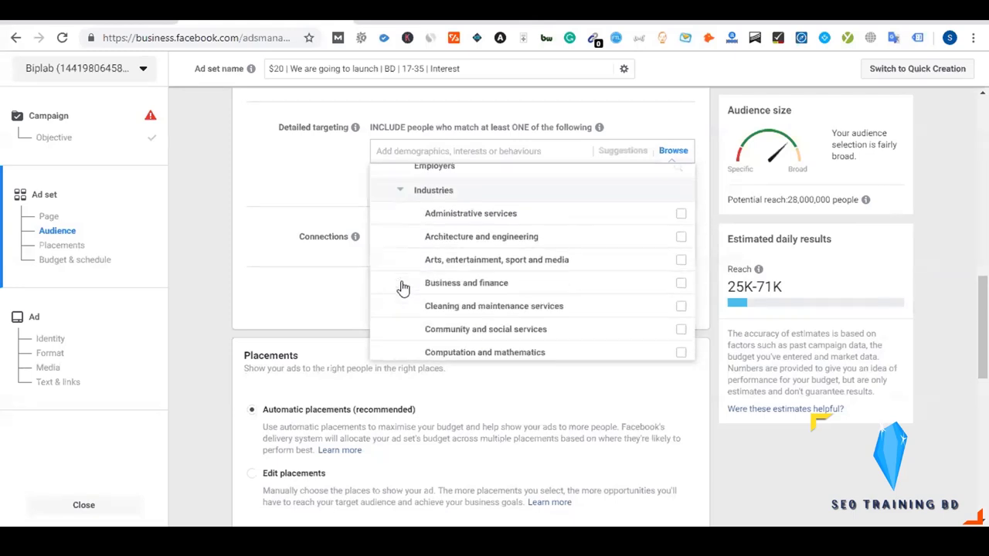
left_click(401, 179)
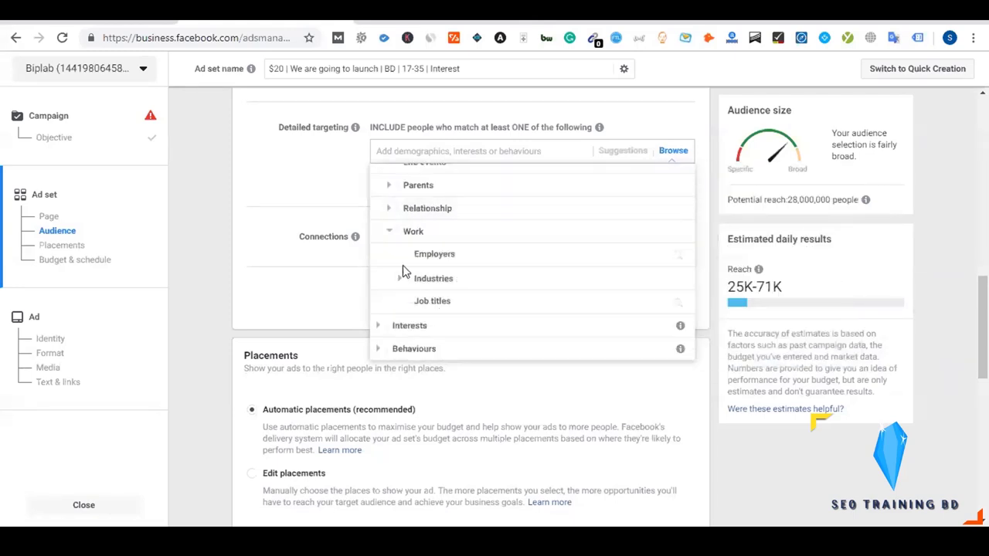
Search the Schools/Universities demographics under Education for "University", add University of Dhaka to the detailed targeting and check the potential reach.
scroll(404, 266, "up", 3)
left_click(389, 199)
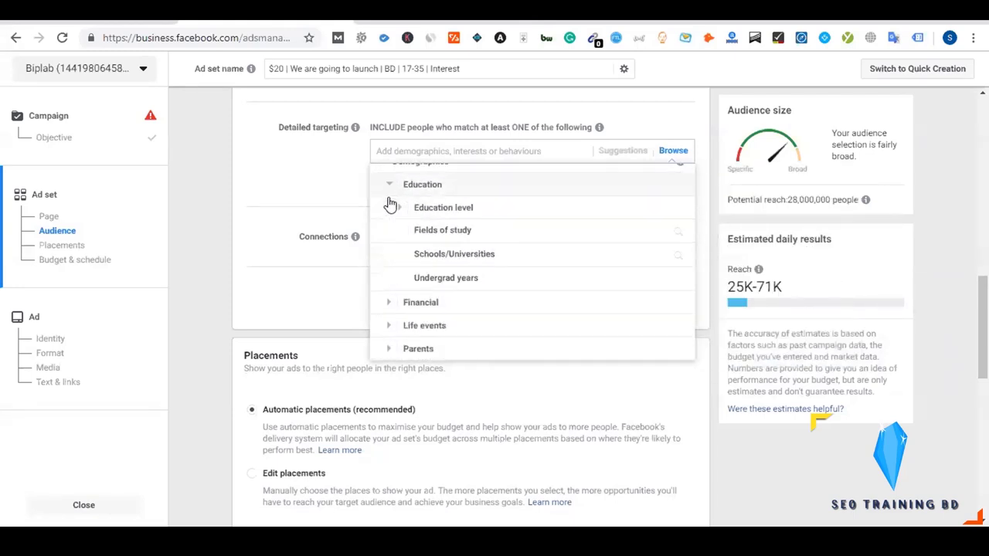
left_click(472, 246)
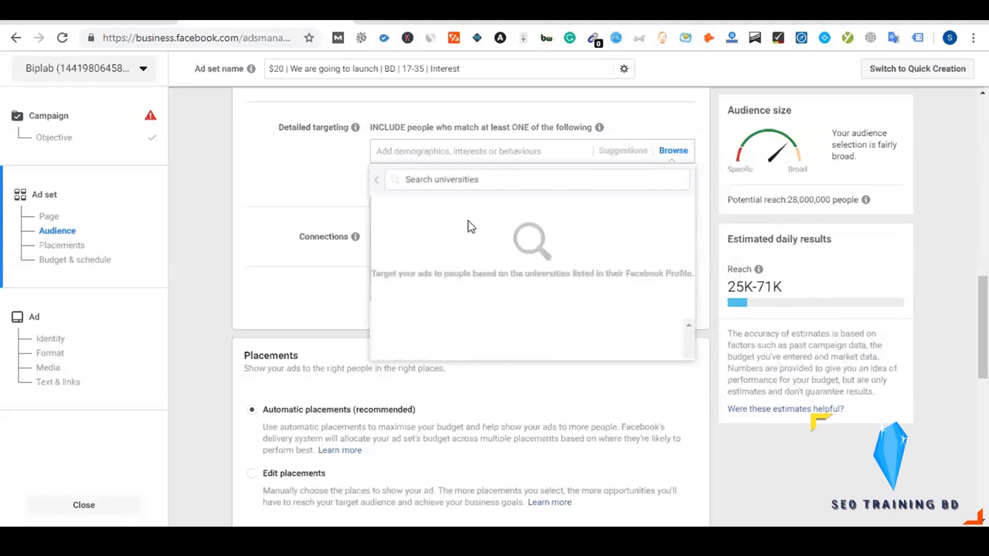
left_click(444, 179)
type("University")
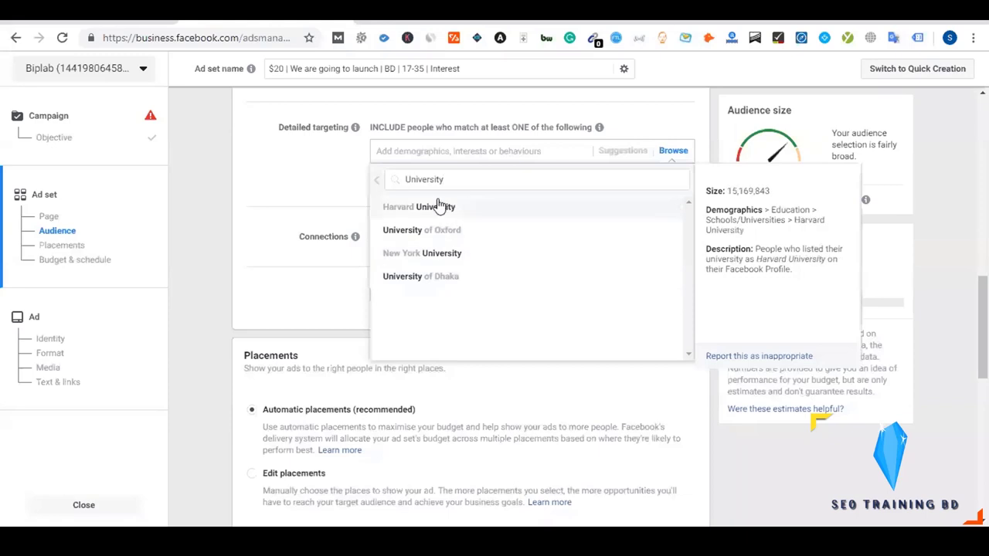
left_click(518, 280)
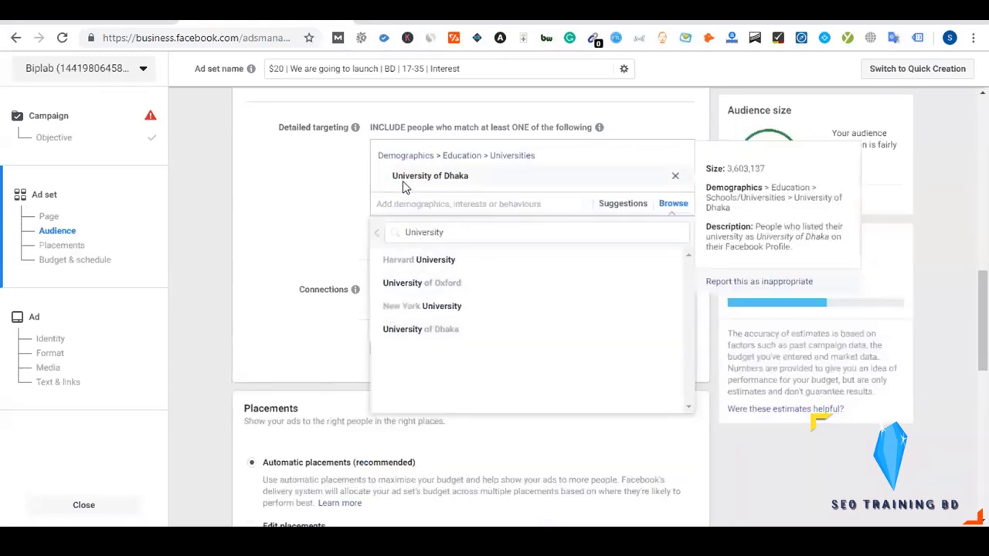
left_click(273, 227)
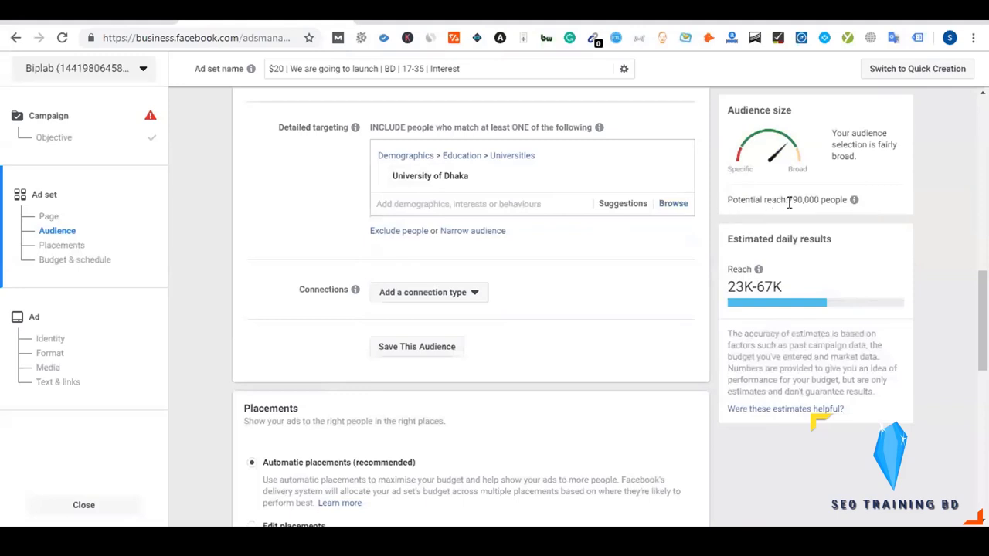
left_click_drag(796, 200, 830, 198)
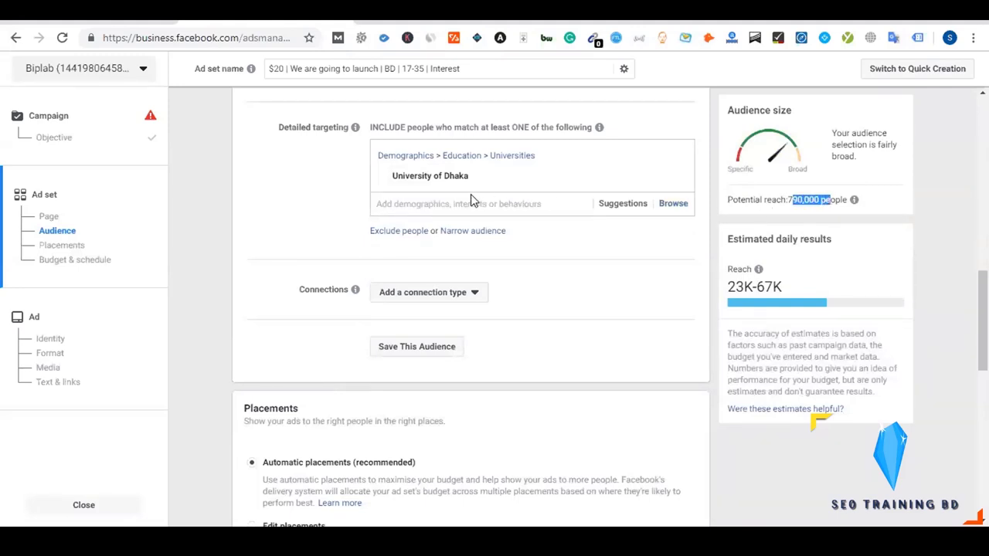
mouse_move(442, 182)
Search detailed targeting for "North South" to find another university.
left_click(544, 204)
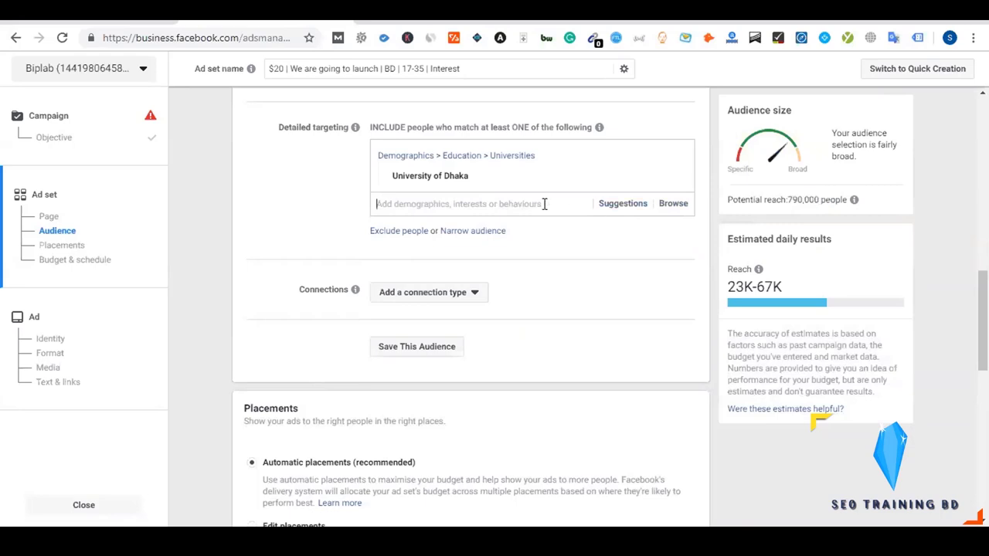
left_click(671, 203)
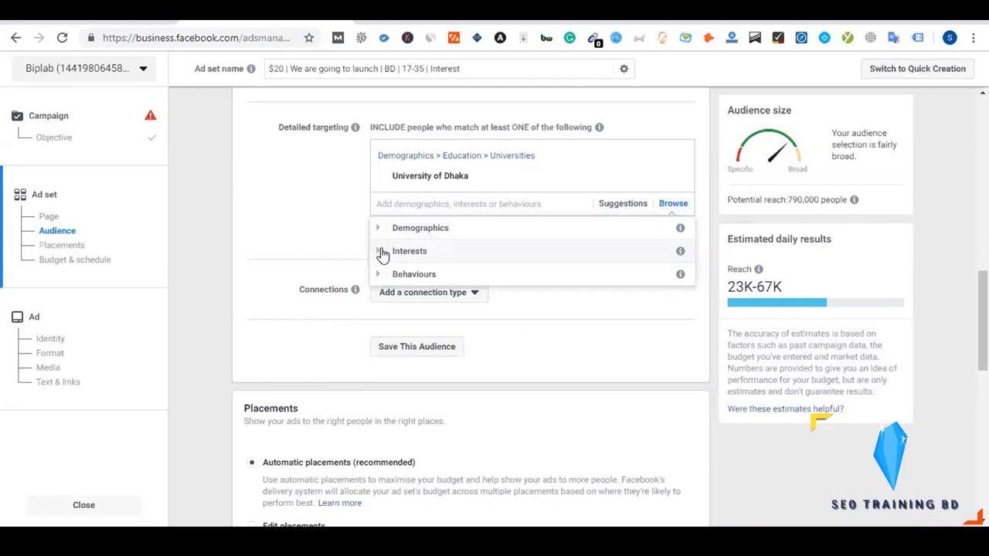
left_click(397, 203)
type("North South")
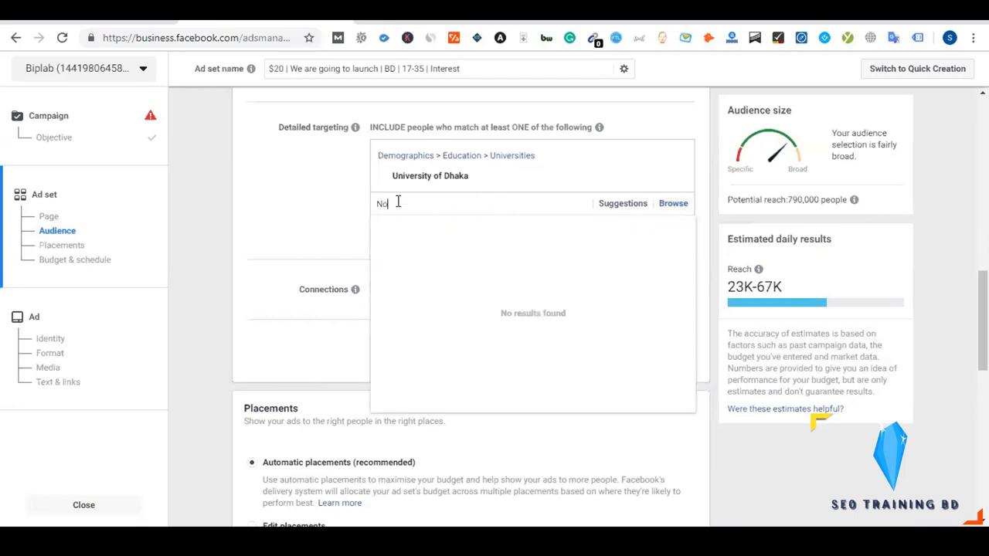
Search detailed targeting for "Chittagong University" instead and clear the search text.
triple_click(437, 204)
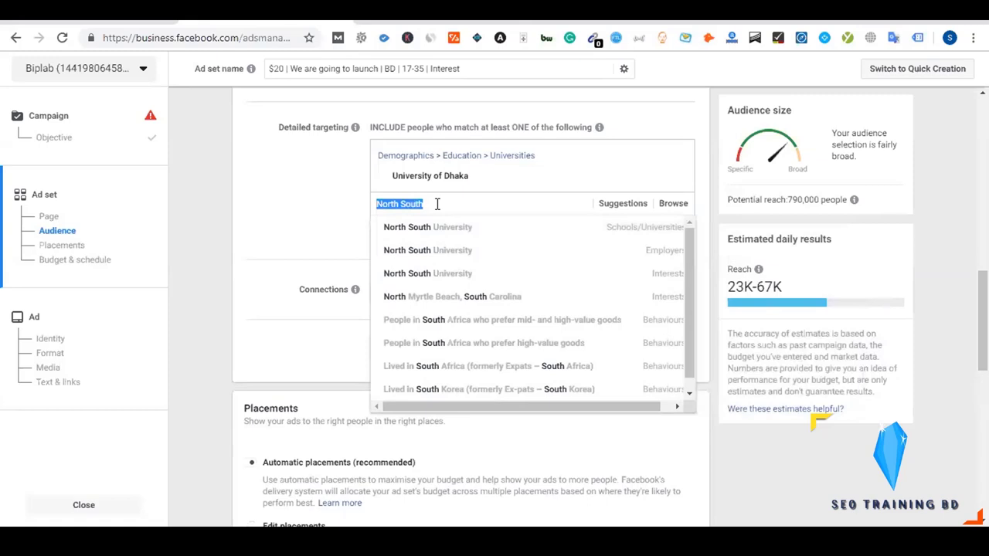
type("Chit")
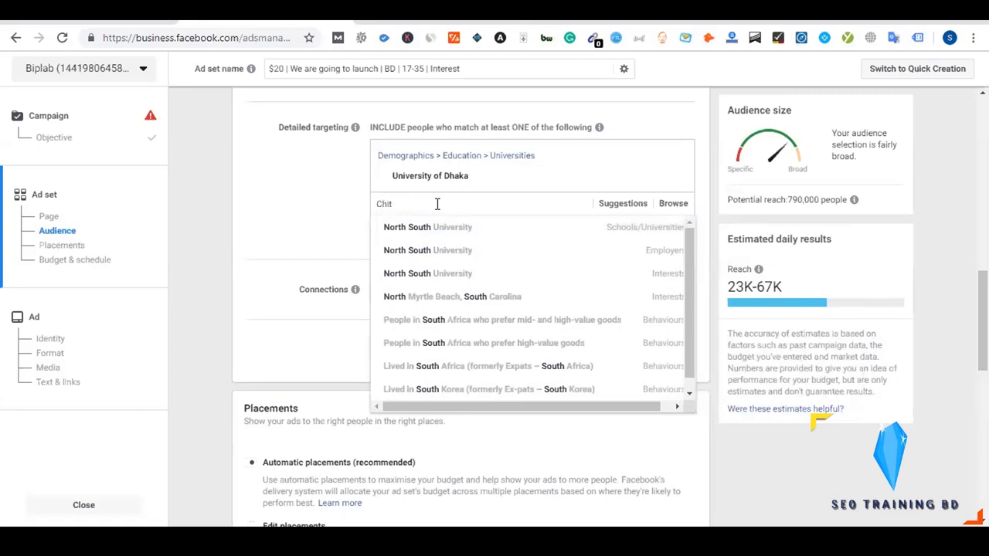
type("tagong University")
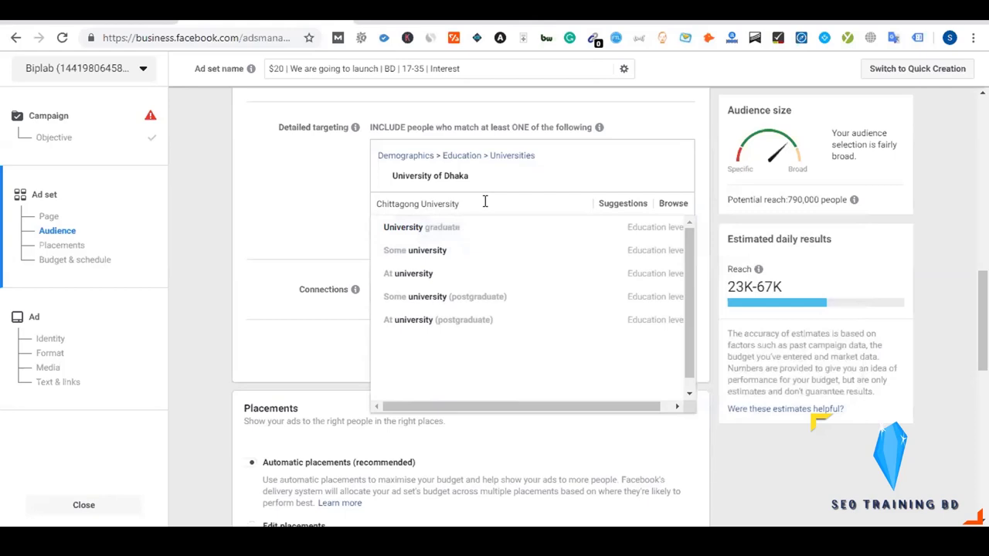
left_click_drag(481, 204, 364, 210)
key("BackSpace")
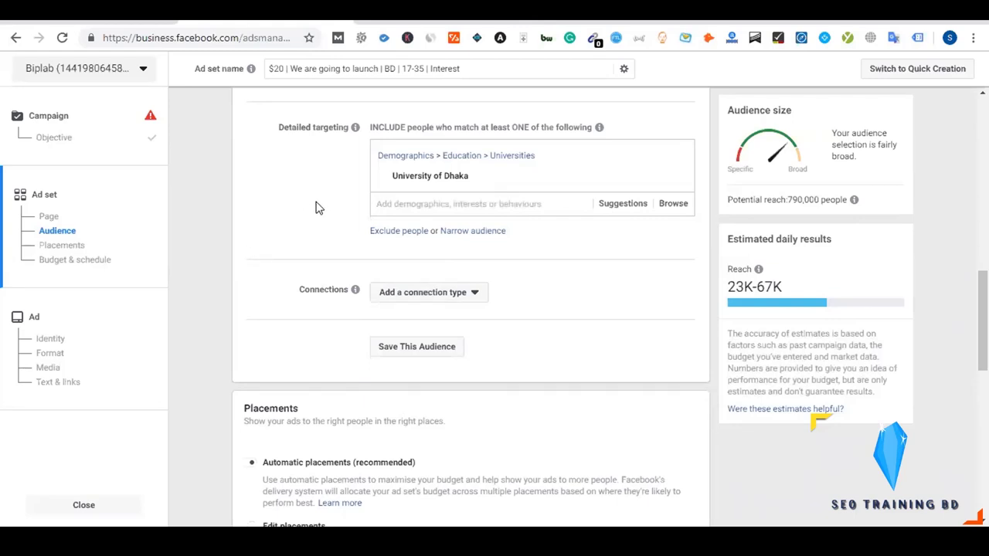
Search detailed targeting for "BBA", examine the matching fields of study, job titles and interests, and close the suggestions.
scroll(301, 244, "up", 1)
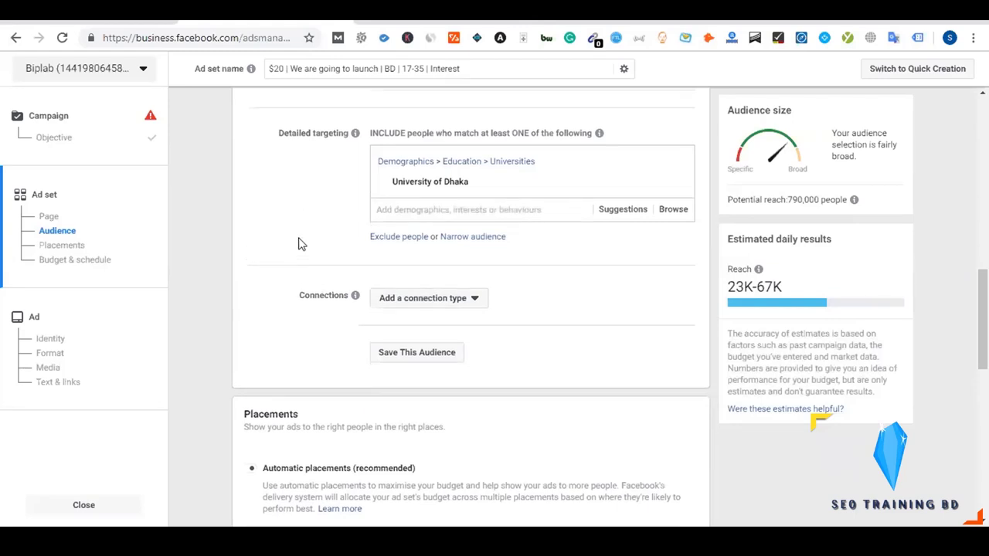
left_click(672, 279)
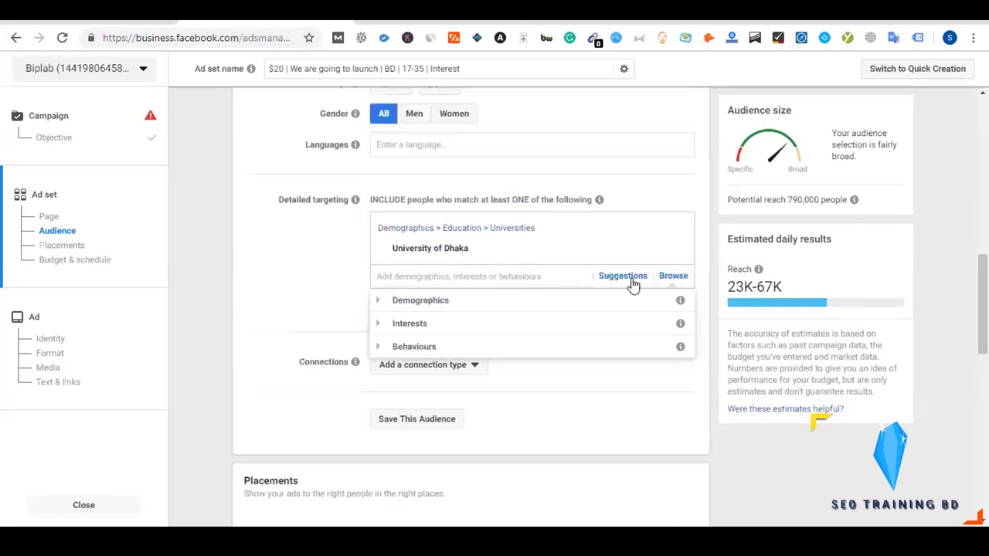
left_click(458, 277)
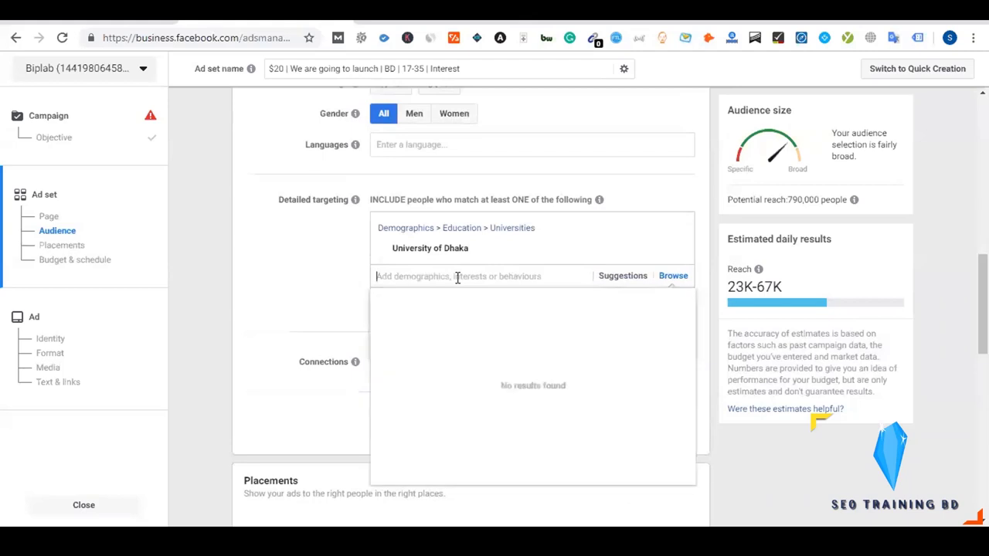
left_click(323, 284)
left_click(407, 277)
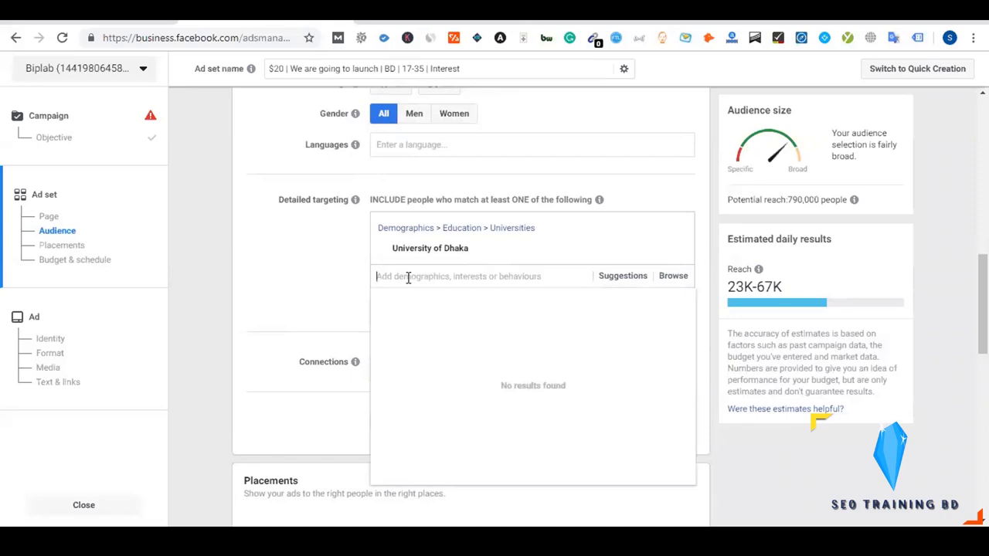
type("BBA")
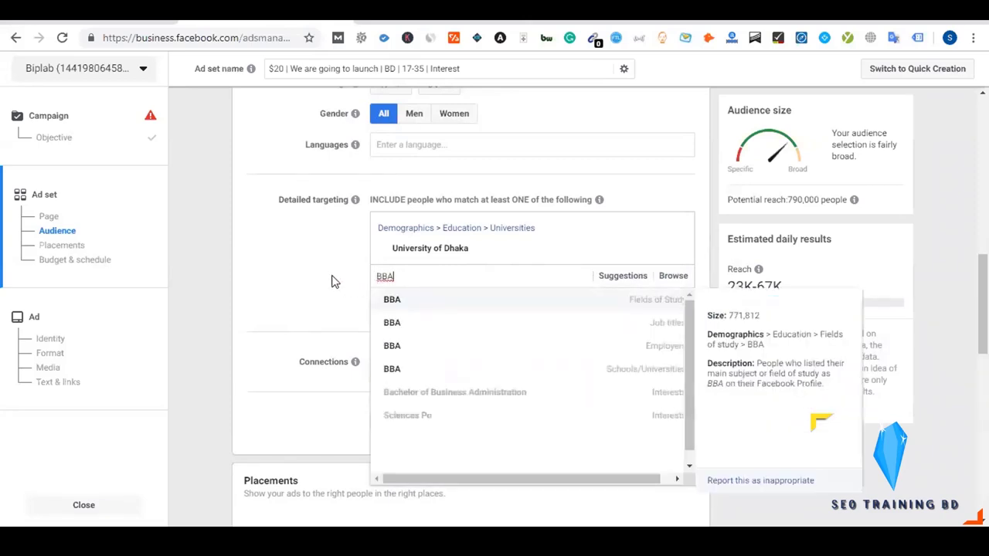
scroll(331, 280, "down", 1)
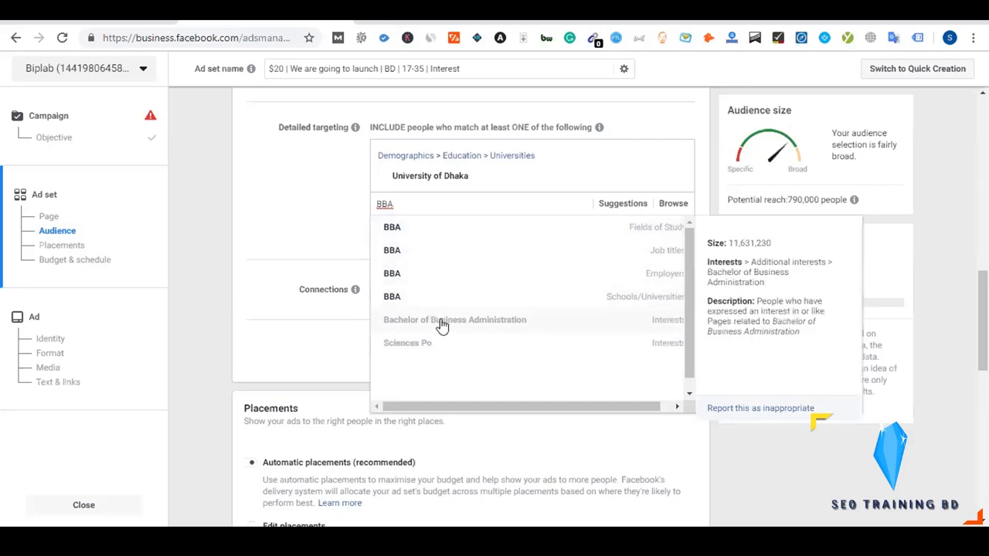
left_click(313, 228)
Browse the Demographics and Interests categories in detailed targeting, collapsing each one after viewing it.
left_click(670, 204)
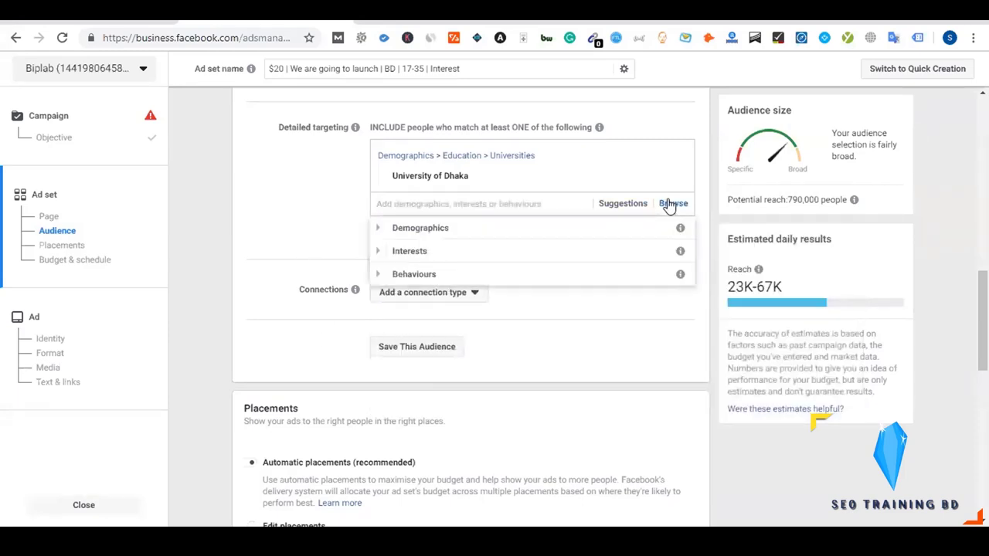
left_click(379, 233)
left_click(379, 231)
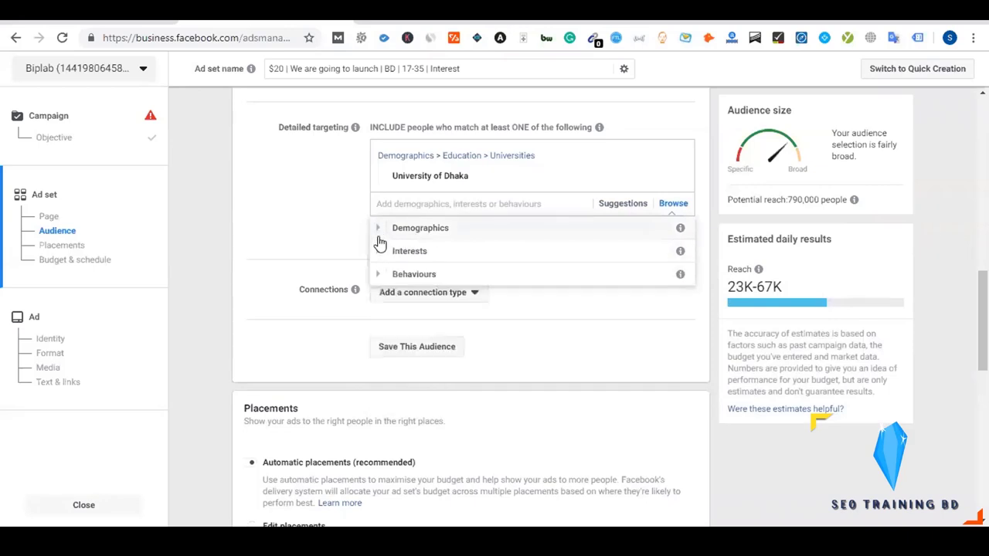
left_click(378, 255)
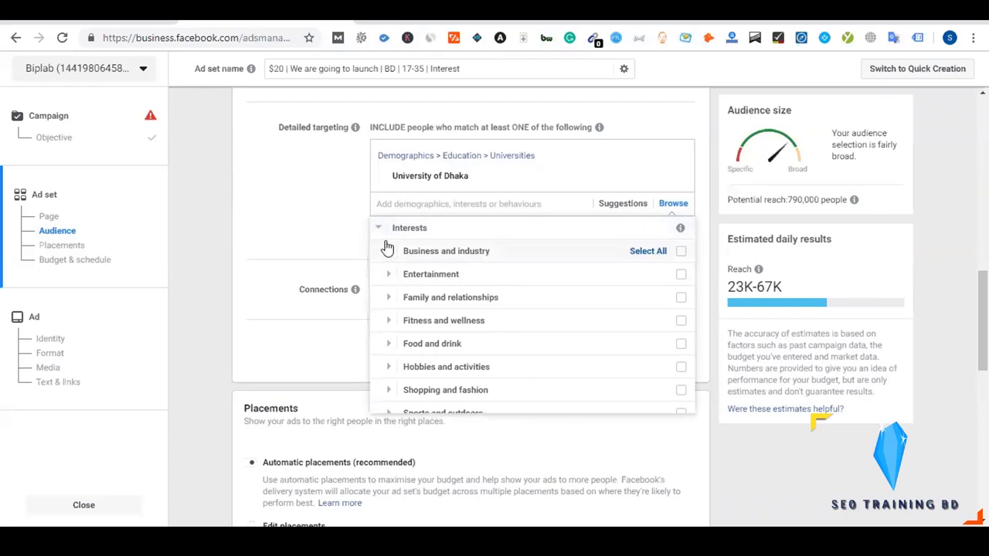
left_click(380, 231)
Search for "Digital Marketing", add the Digital marketing interest to the detailed targeting and remove it again.
left_click(430, 204)
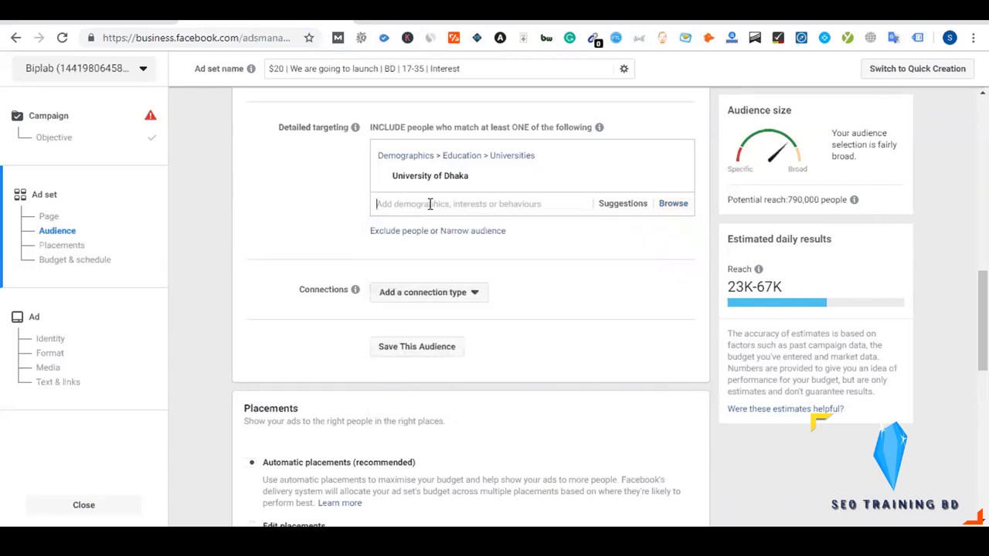
type("Digi")
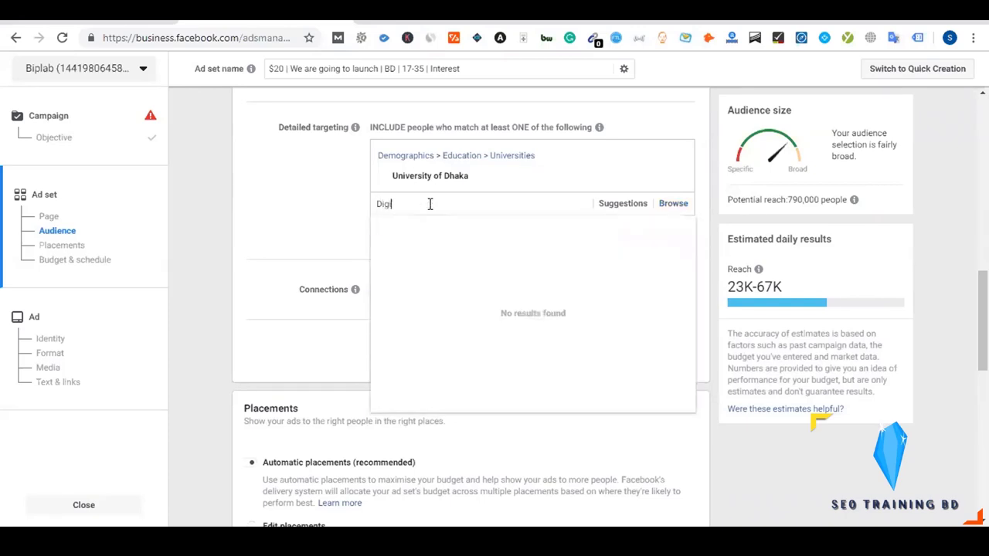
type("tal Marketing")
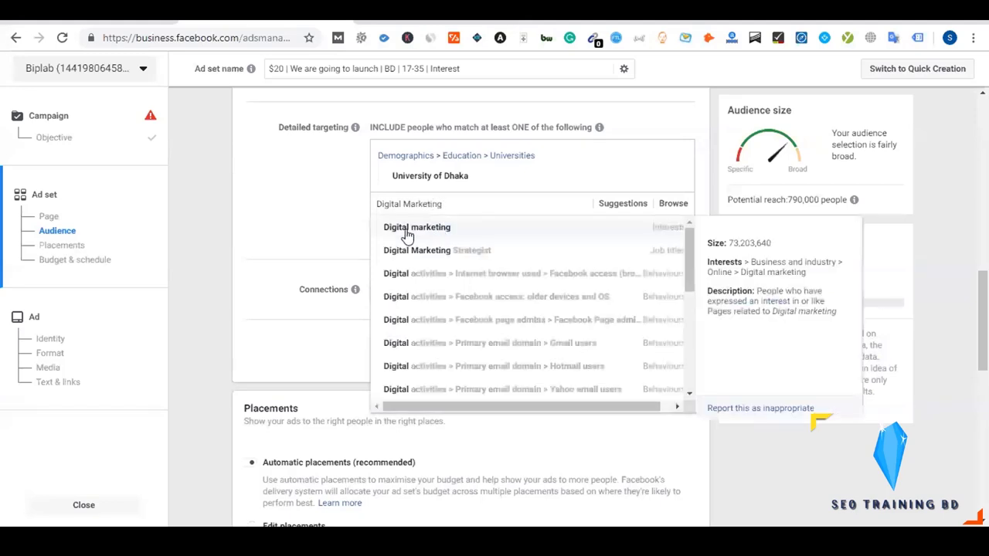
left_click(402, 229)
left_click(338, 210)
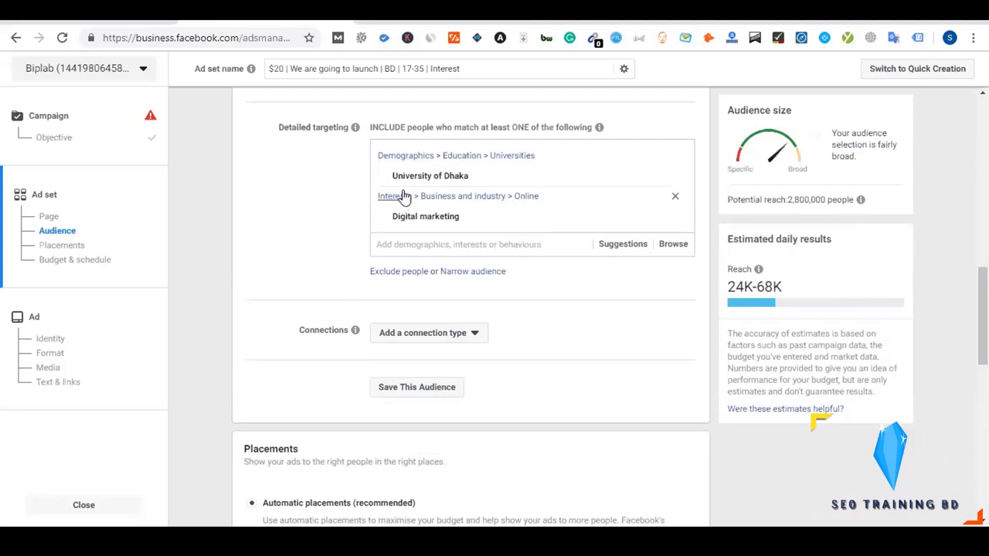
mouse_move(430, 188)
left_click(676, 200)
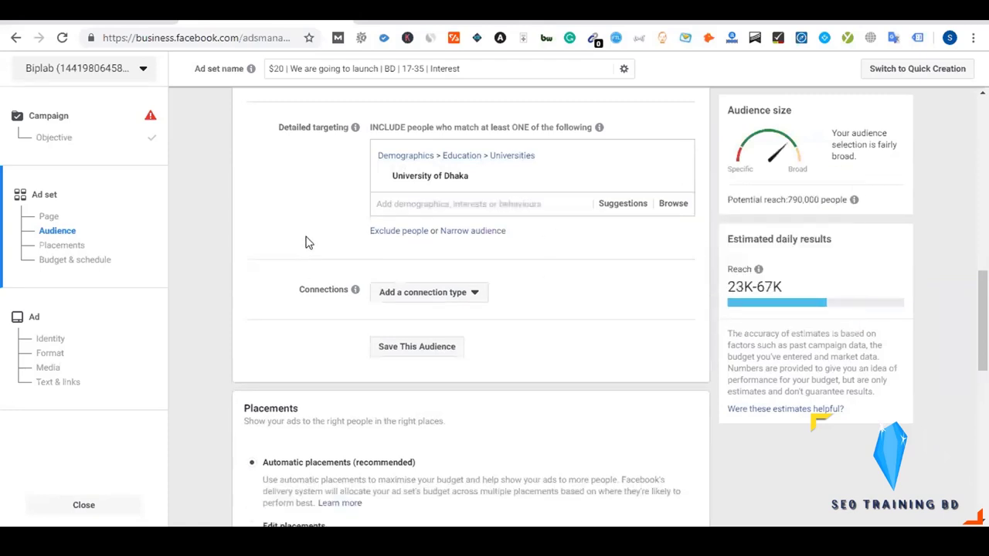
Browse to the Internet browser used category under Behaviours > Digital activities and add "Facebook access (browser): Chrome" to the detailed targeting.
left_click(677, 207)
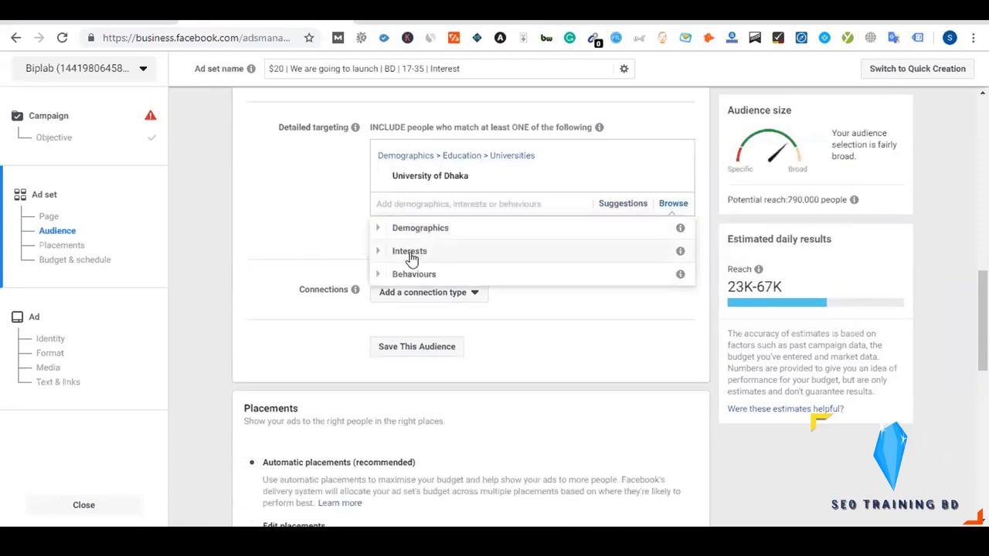
left_click(381, 278)
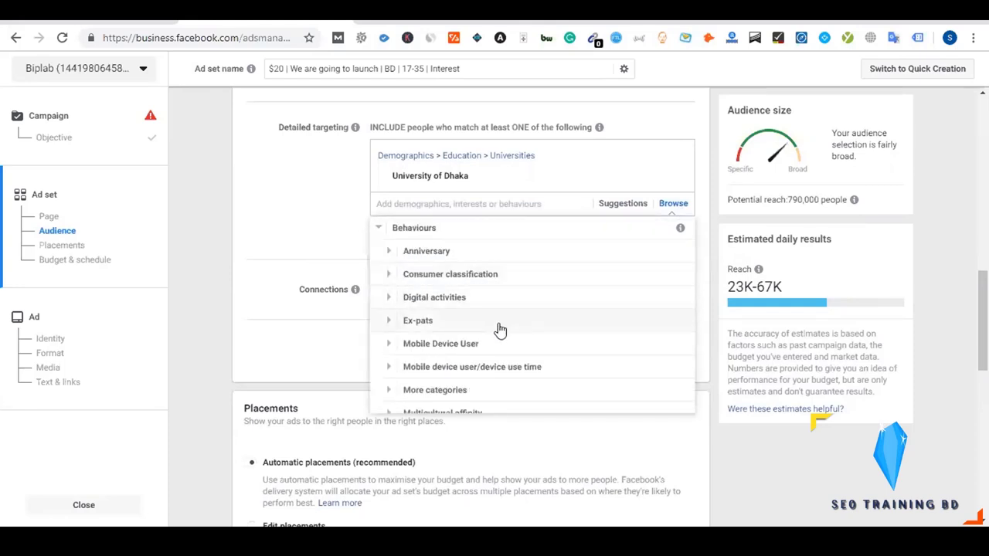
left_click(390, 300)
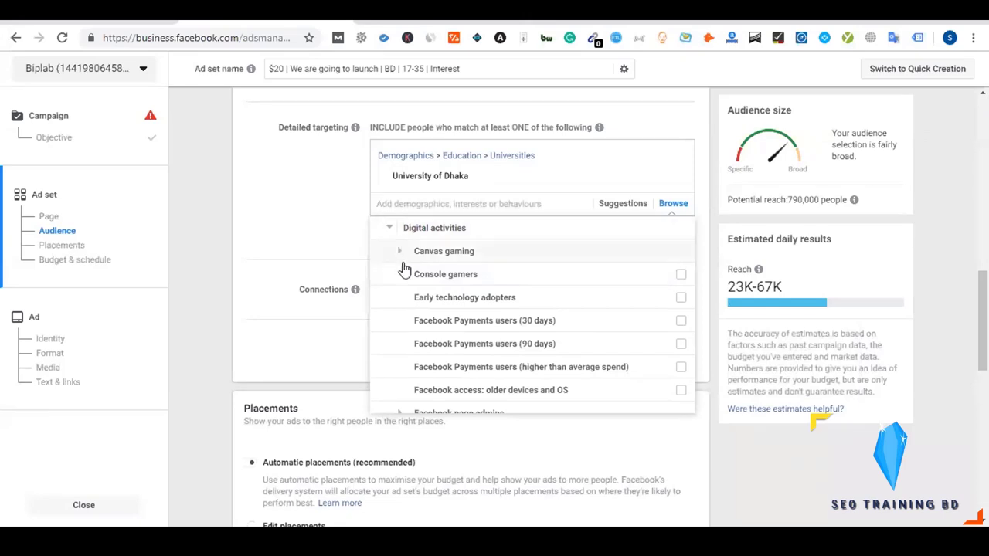
scroll(405, 268, "down", 1)
scroll(405, 268, "down", 1)
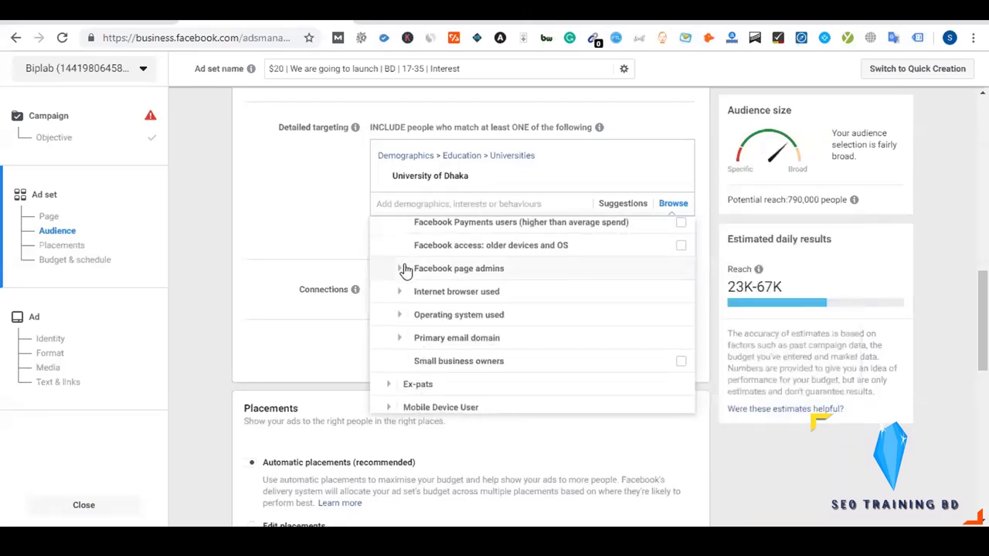
left_click(399, 293)
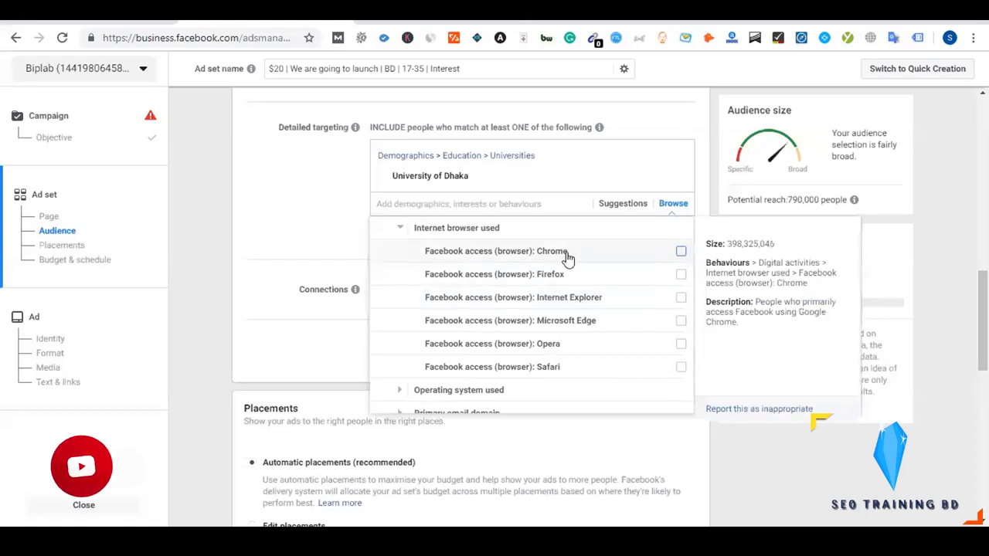
left_click(681, 252)
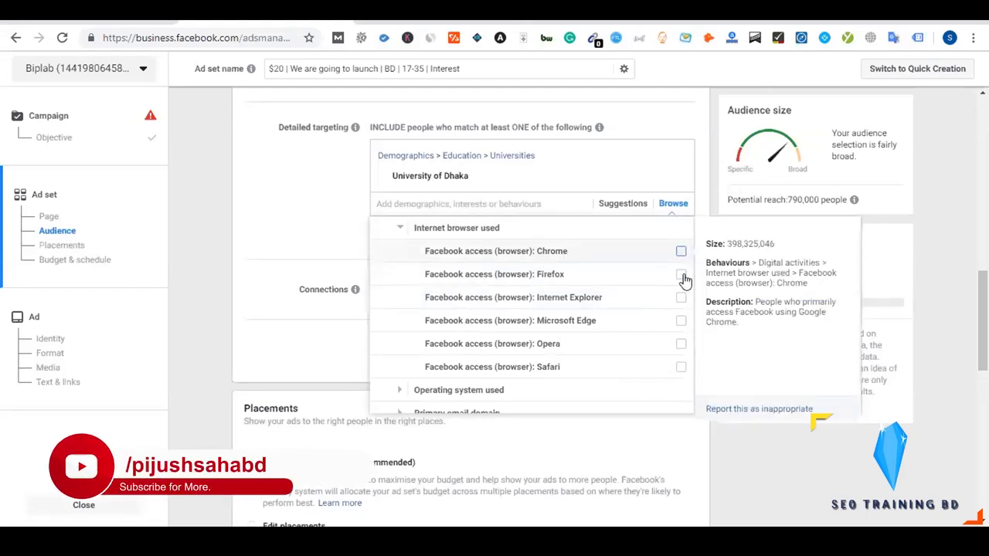
scroll(685, 285, "up", 5)
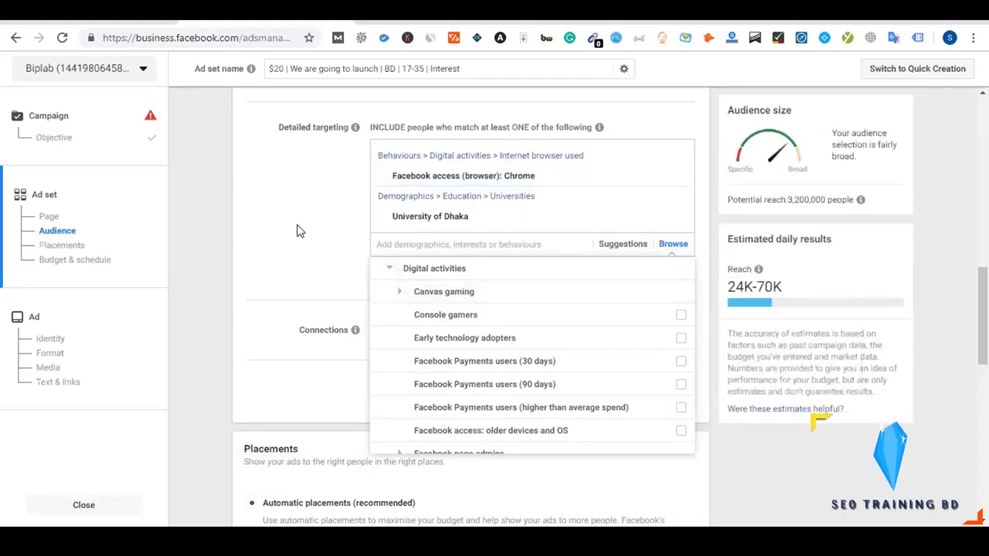
left_click(364, 203)
mouse_move(462, 180)
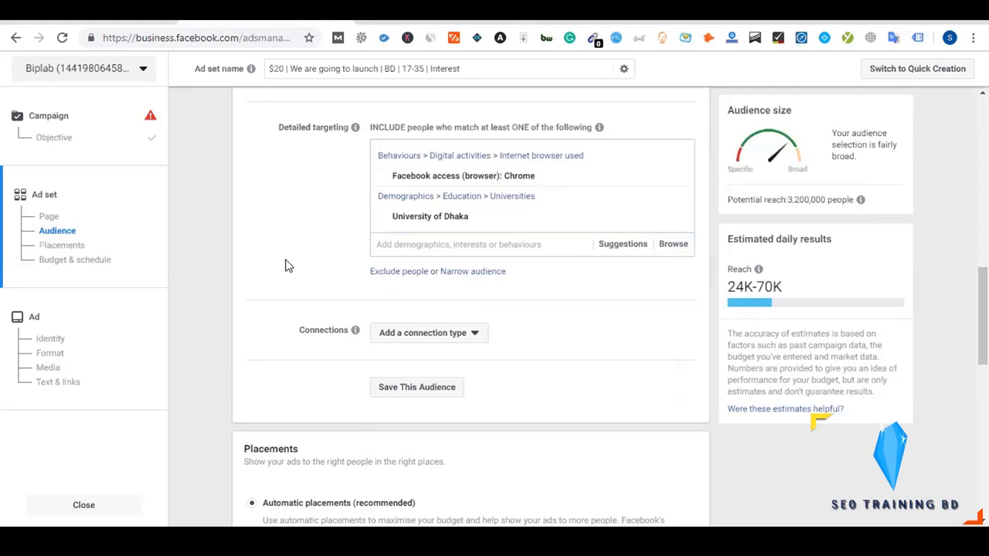
View the top-level detailed targeting categories once more and close the category list.
scroll(285, 266, "up", 2)
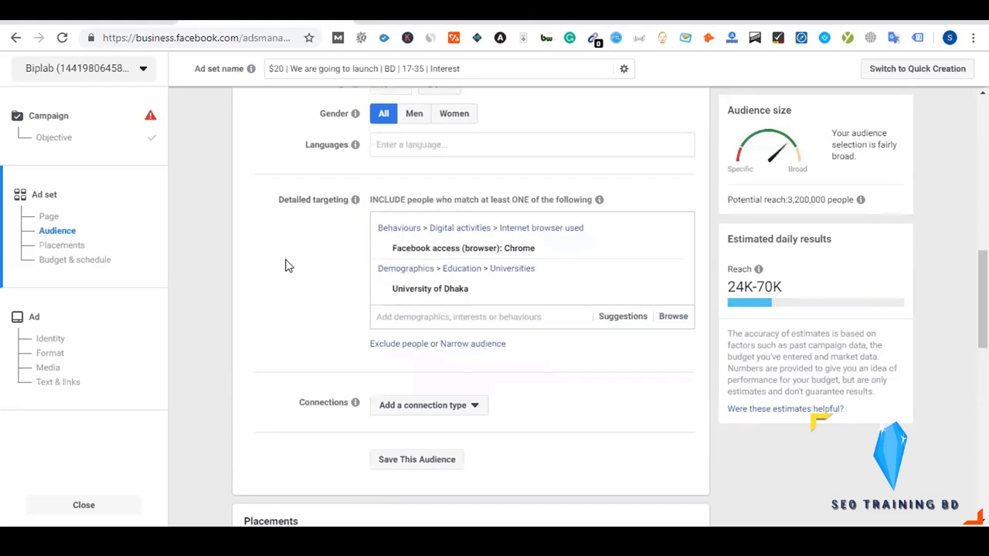
left_click(659, 323)
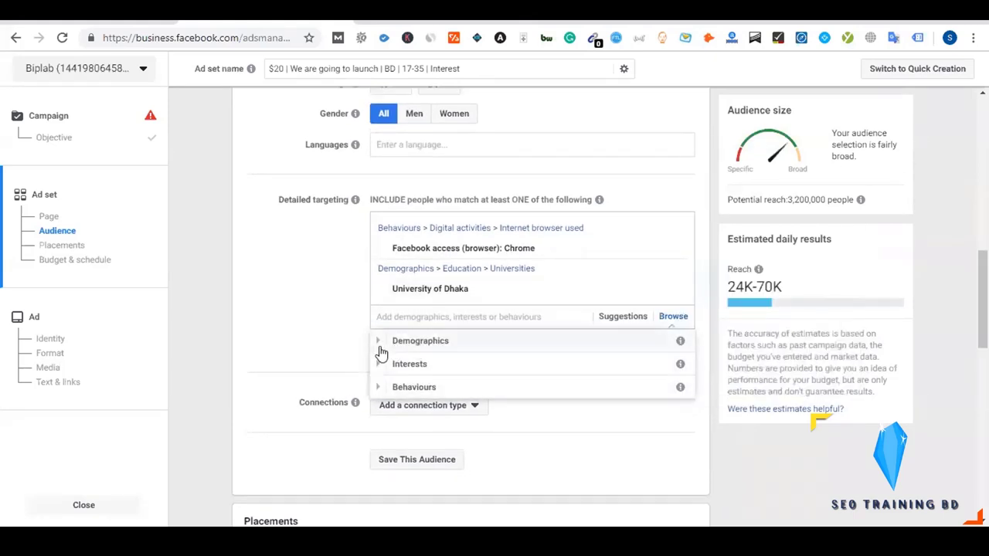
left_click(313, 296)
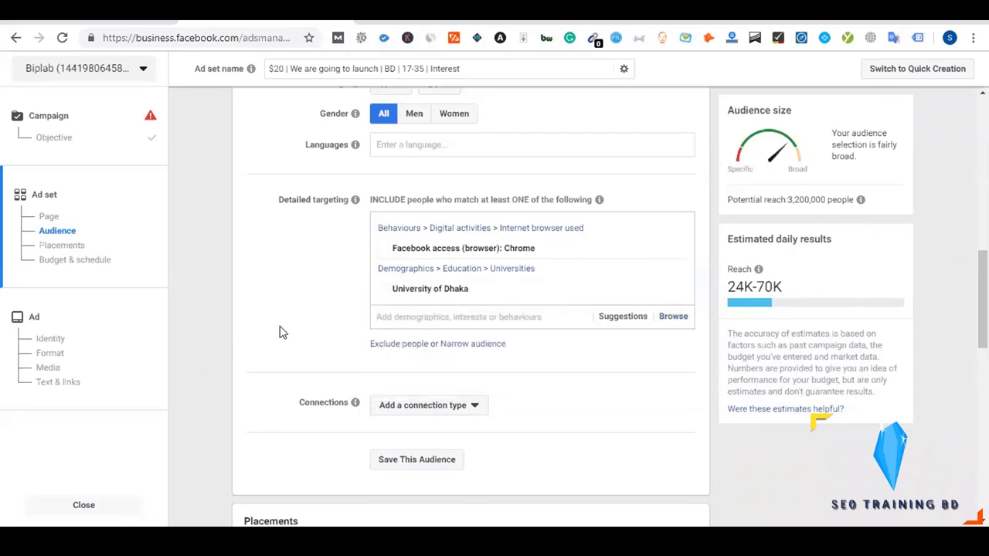
Switch to the Dynalist outline, collapse A/B Testing and expand Facebook Ads Basic Setup through Ad Sets and Audience to Detailed Targeting.
left_click(194, 16)
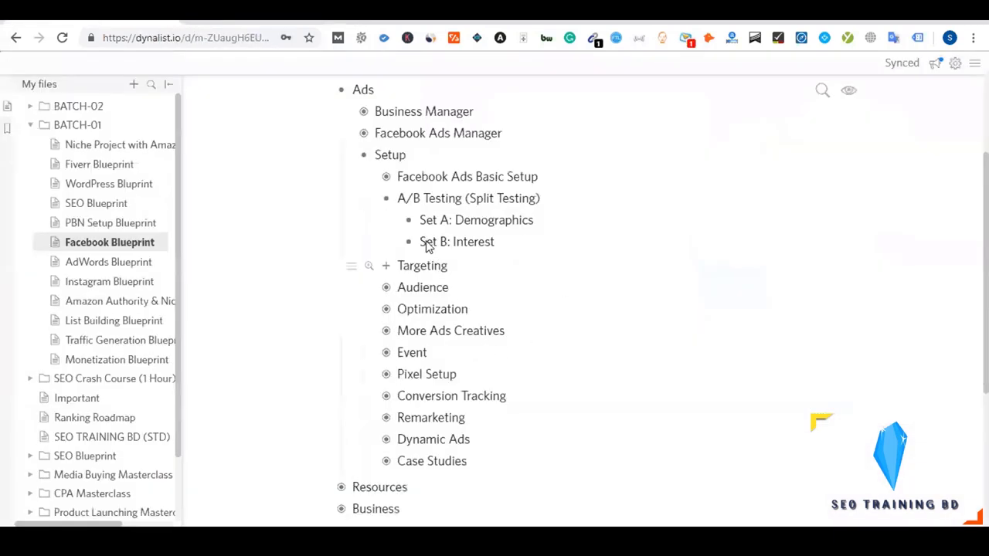
left_click(387, 199)
left_click(386, 179)
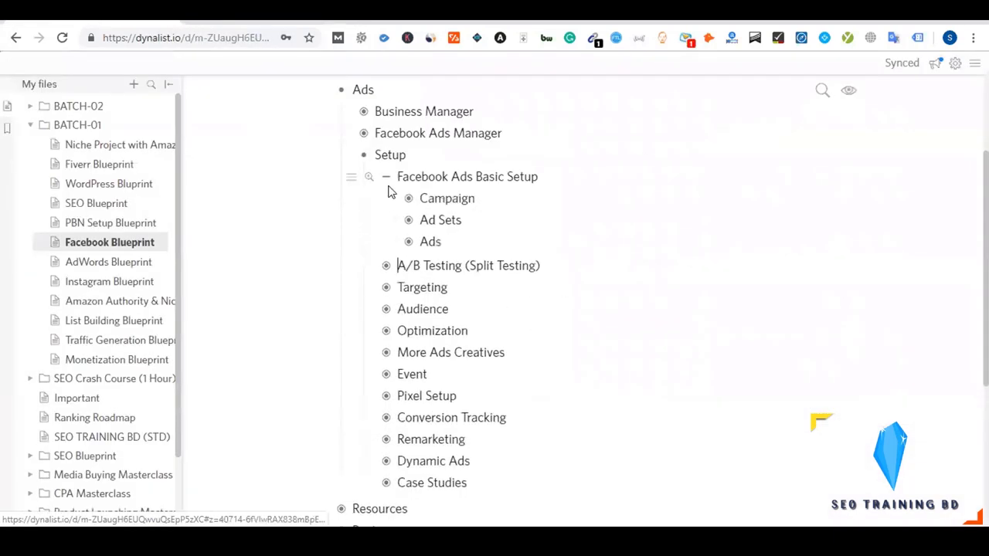
left_click(408, 221)
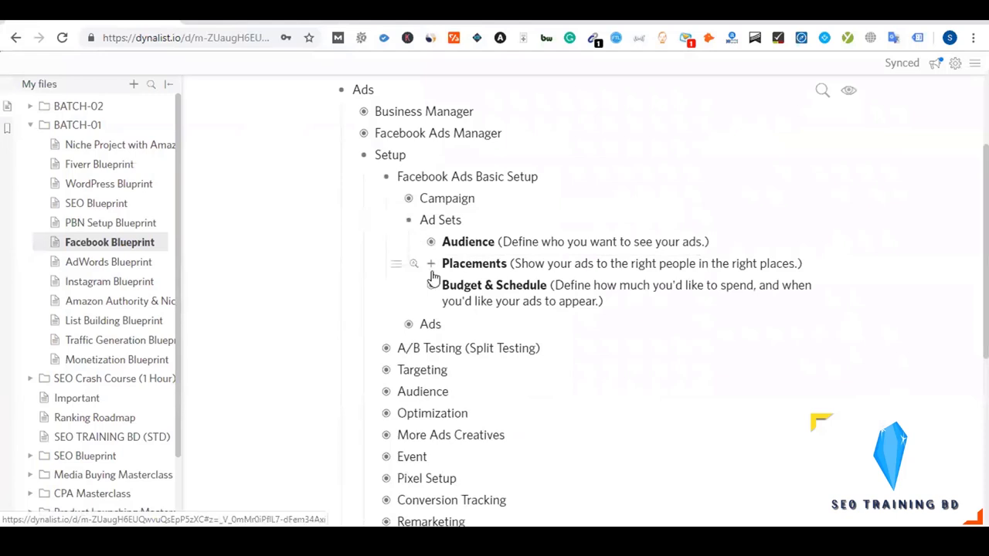
left_click(431, 241)
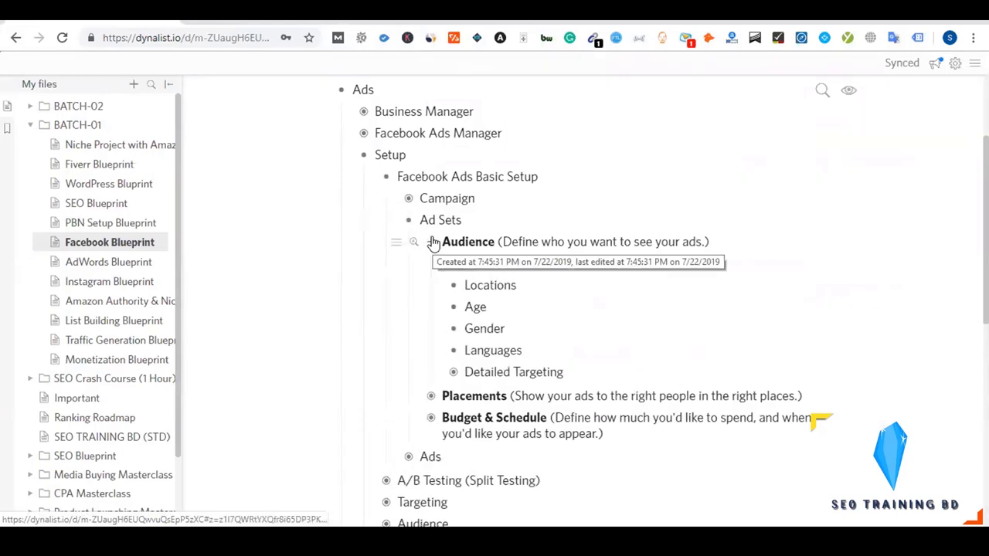
left_click(454, 372)
scroll(473, 375, "down", 1)
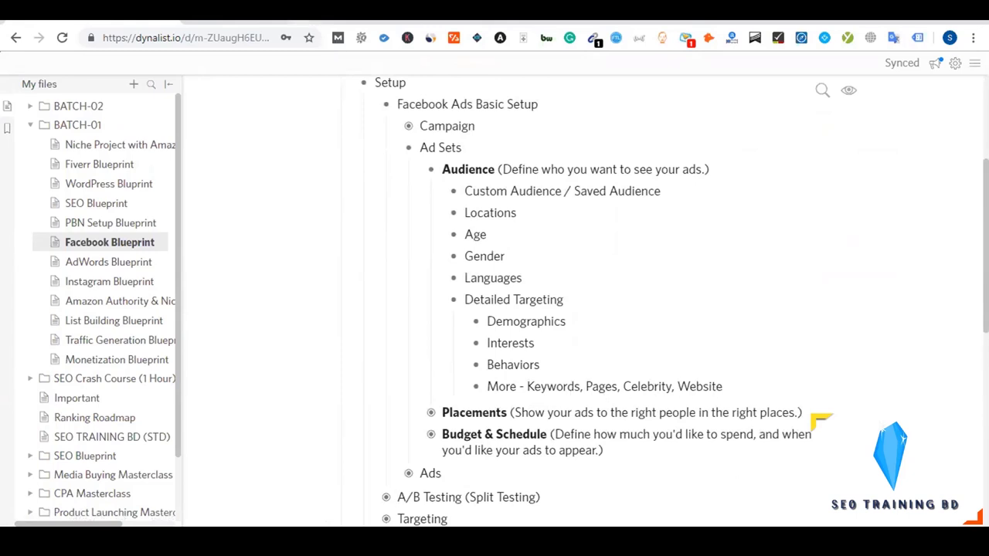
Switch back to Facebook Ads Manager, add the "British Council" interest to the detailed targeting and highlight the potential reach figure.
key("ctrl+Tab")
left_click(414, 320)
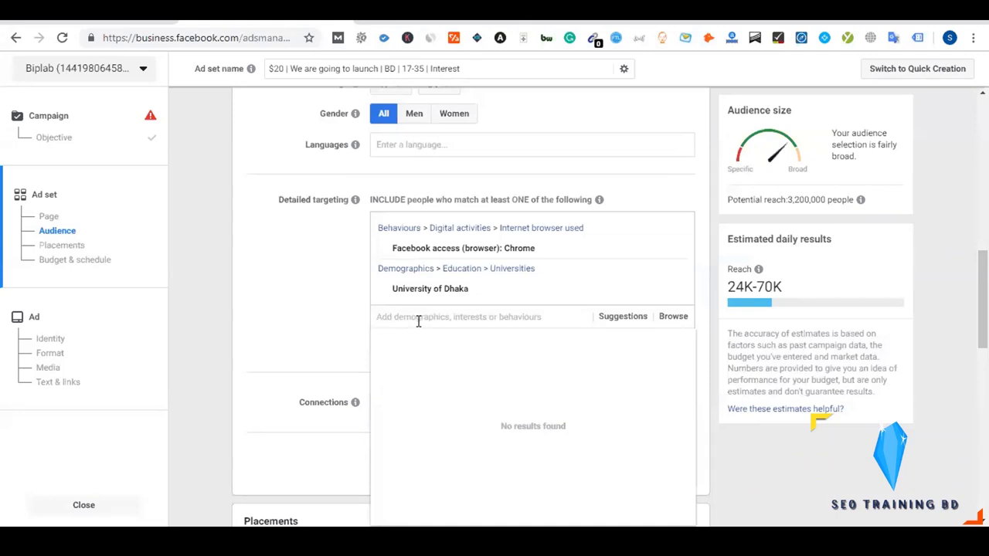
type("Br")
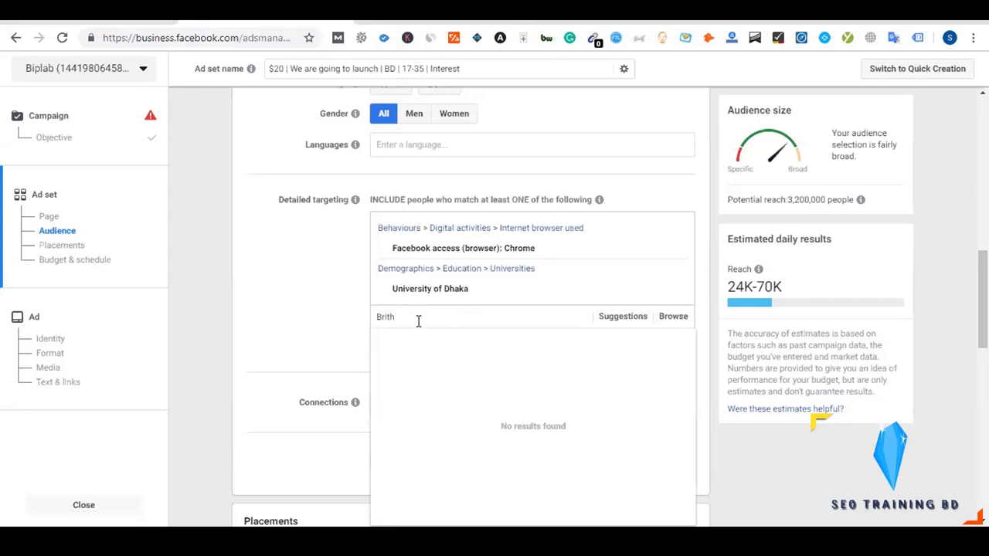
type("itish")
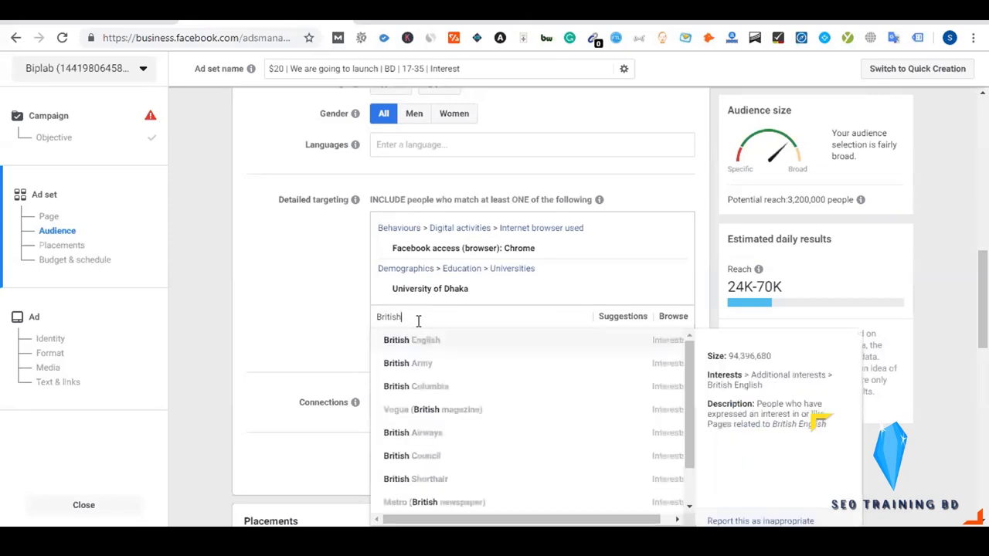
type(" Council")
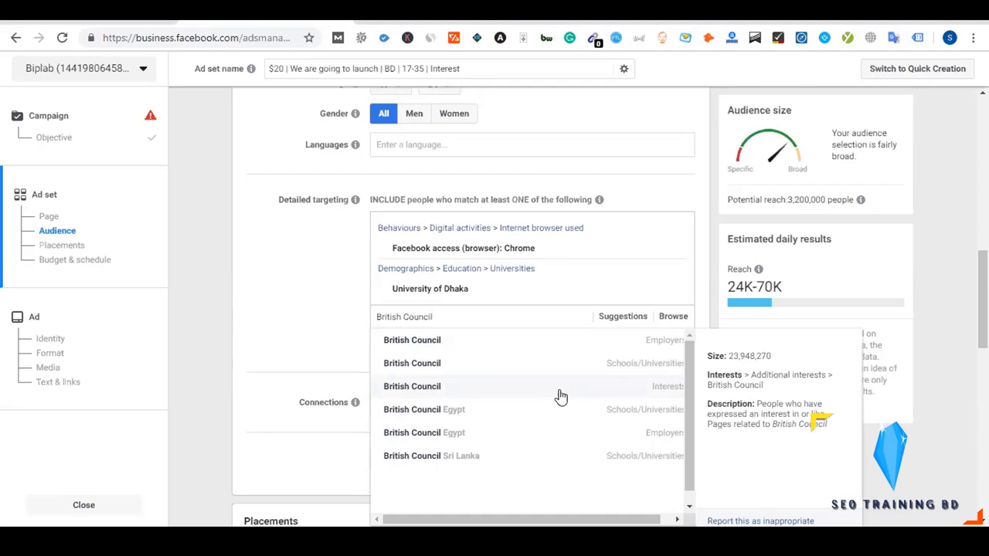
left_click(422, 394)
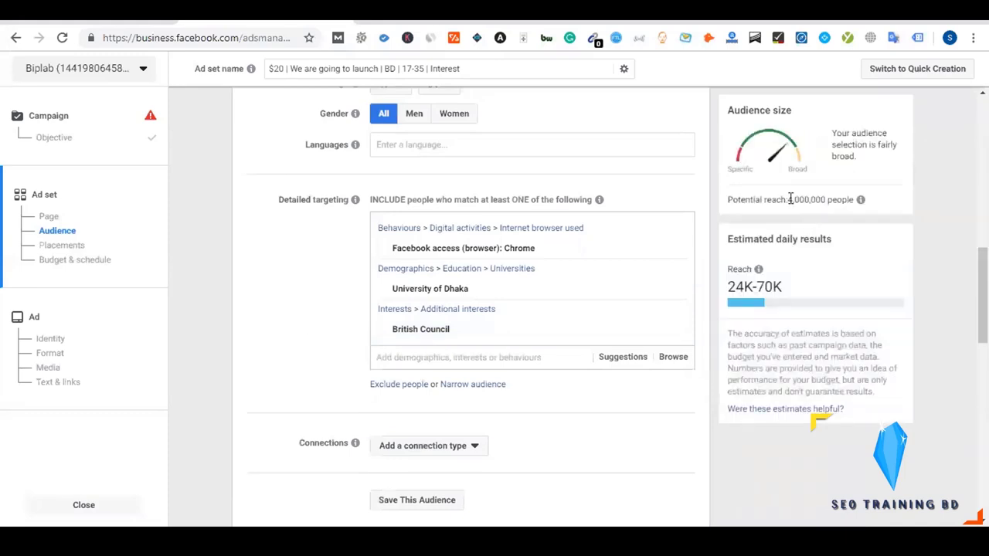
left_click_drag(788, 199, 824, 197)
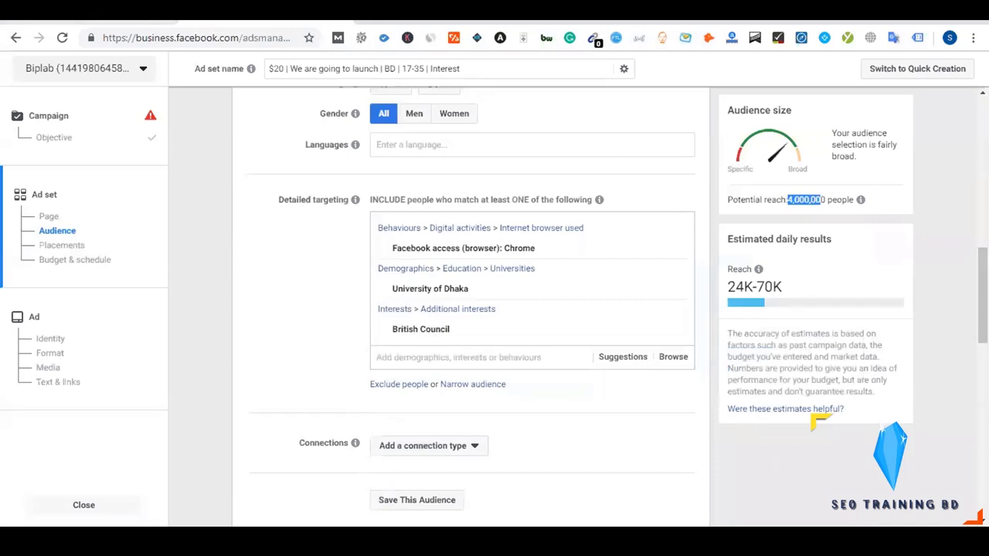
Switch to the Dynalist outline and highlight Keywords, Pages, Celebrity and Website in the More item under Detailed Targeting.
key("ctrl+Tab")
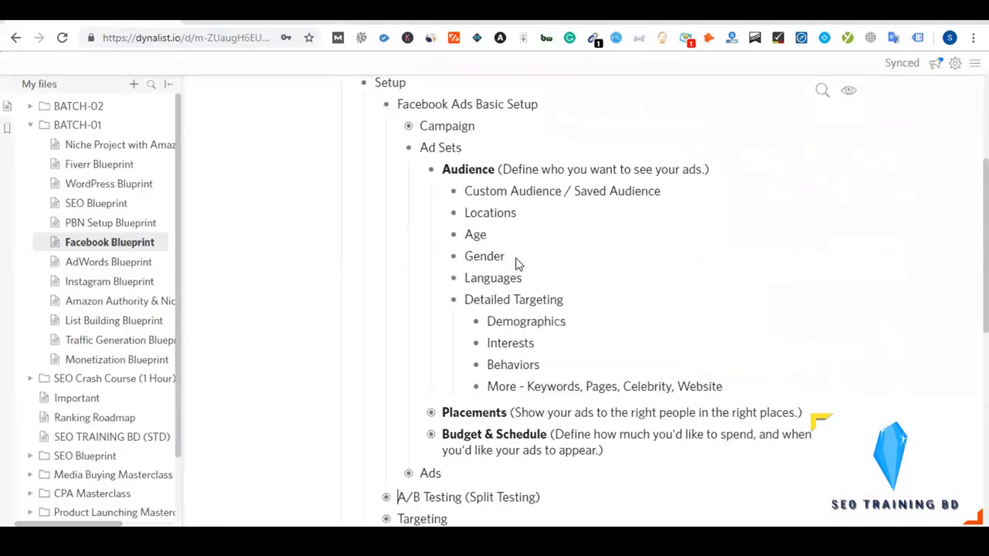
scroll(510, 266, "down", 1)
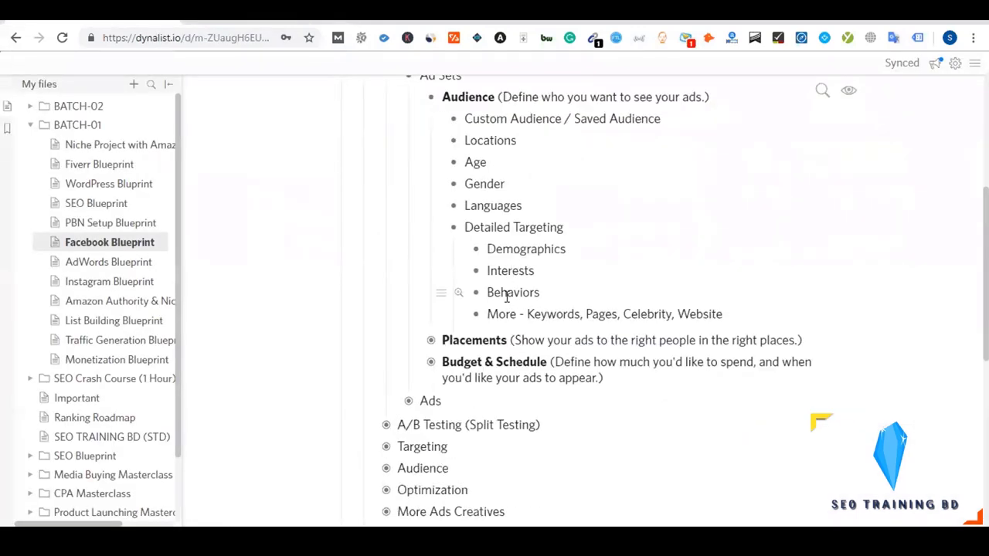
left_click_drag(528, 312, 581, 311)
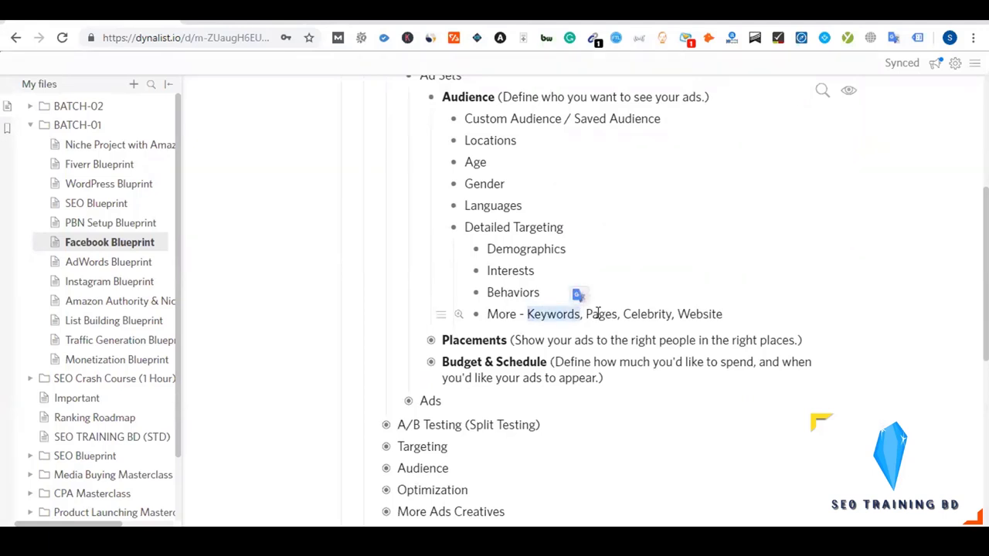
double_click(599, 313)
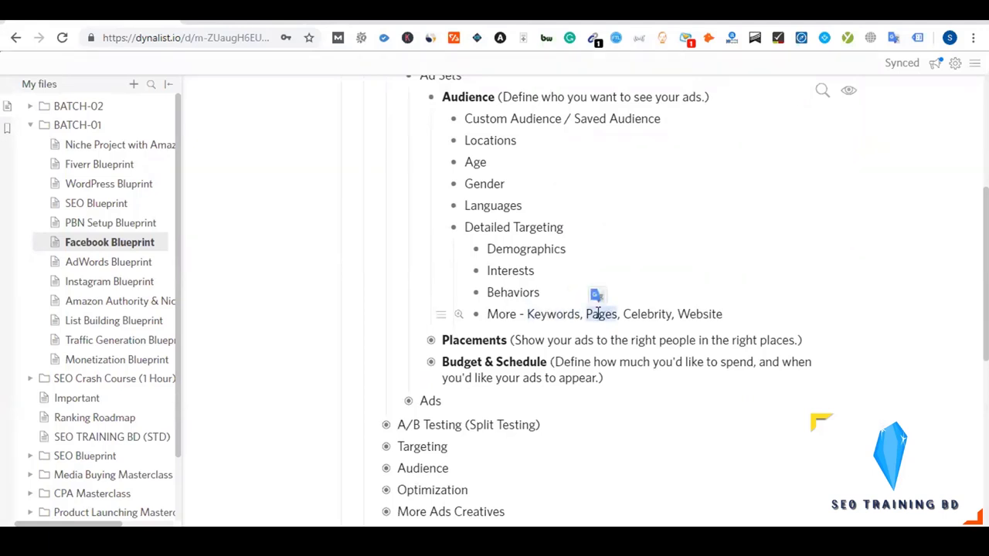
double_click(647, 314)
left_click(697, 314)
double_click(697, 314)
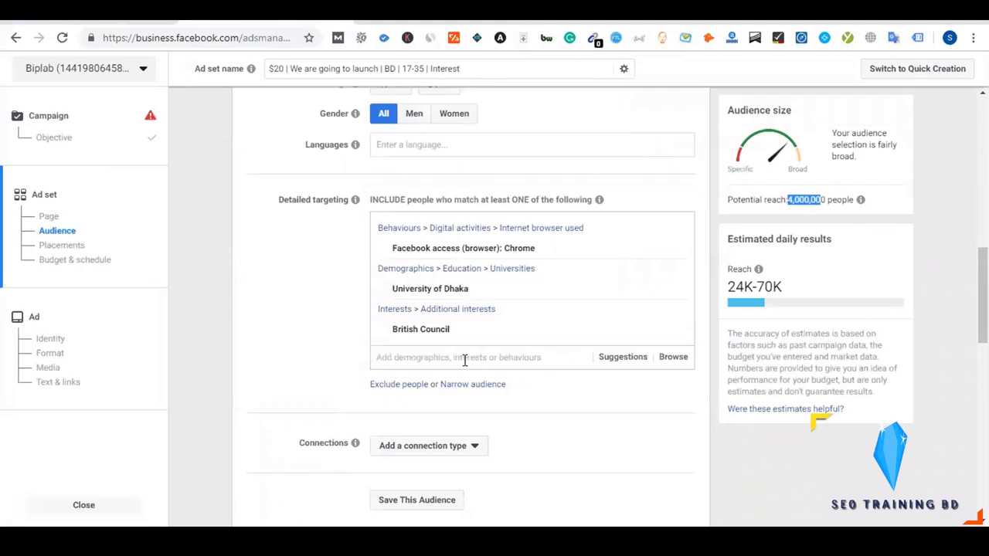
Remove the Chrome browser behaviour and the British Council interest from the detailed targeting.
left_click(464, 360)
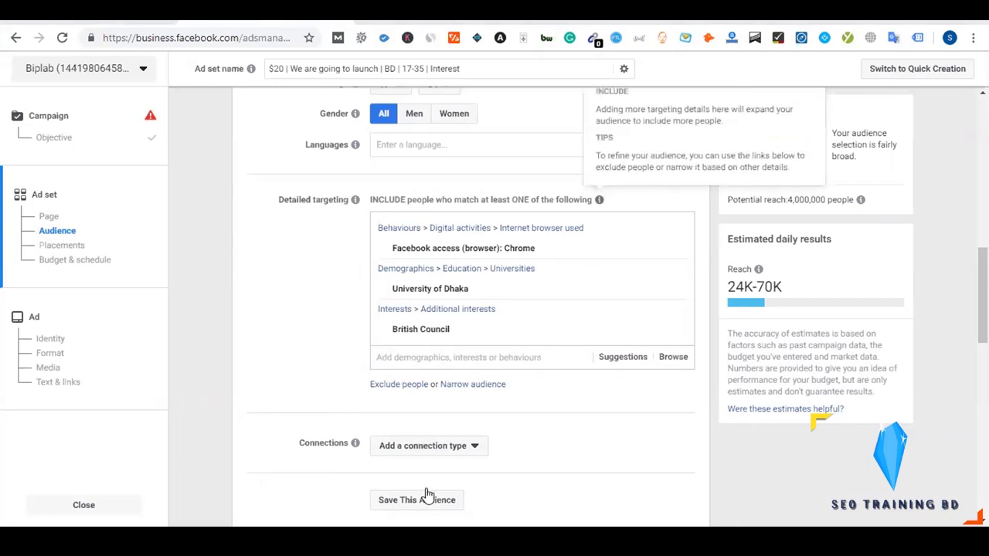
mouse_move(678, 246)
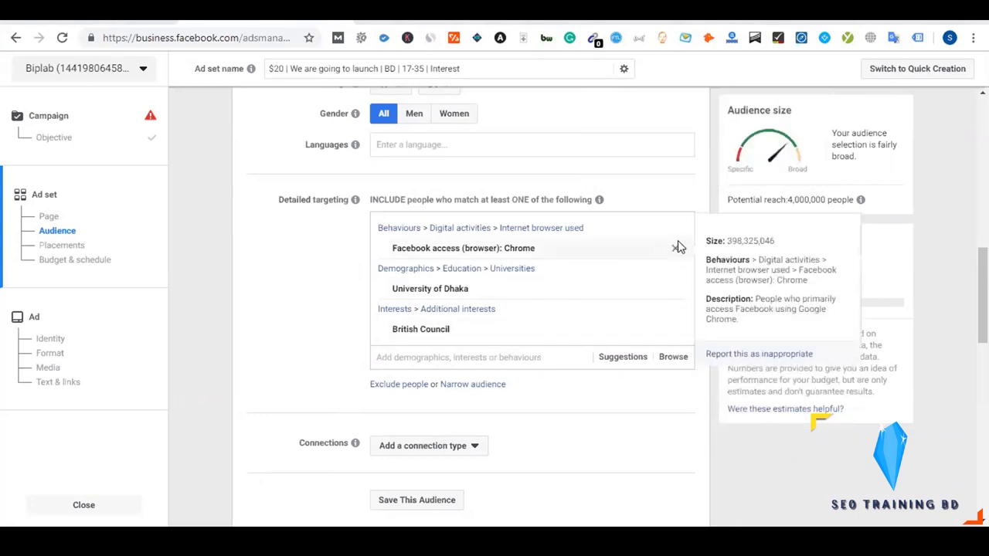
left_click(677, 251)
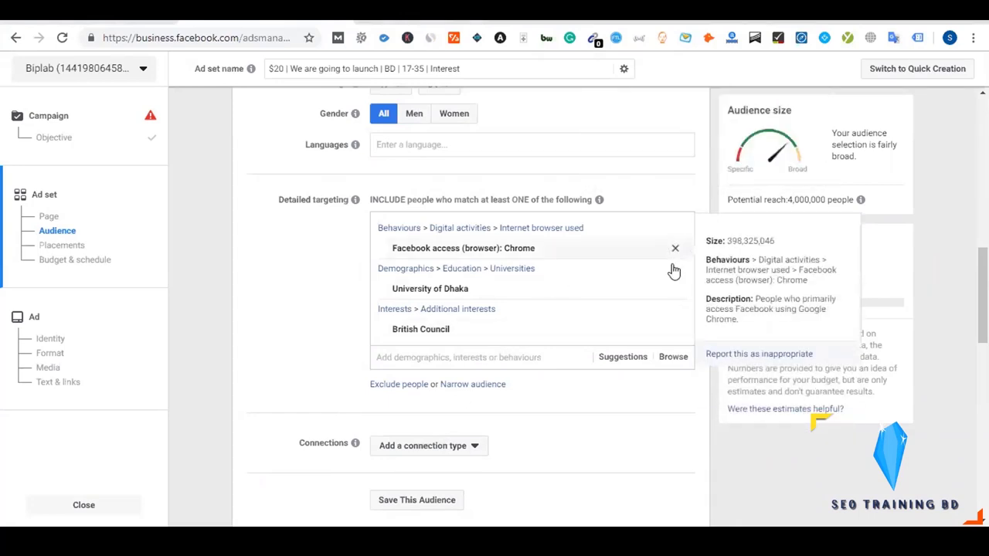
left_click(677, 284)
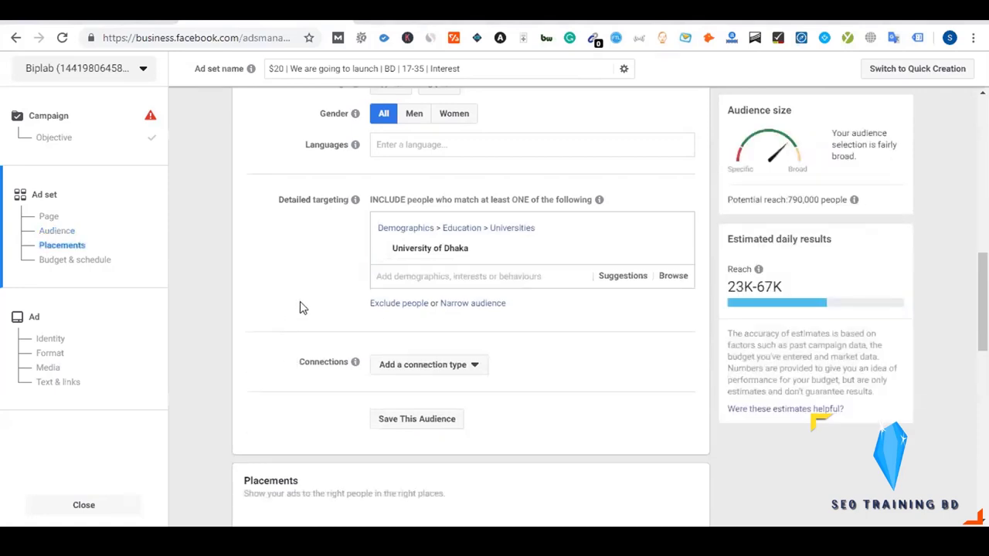
Add North South University and BRAC University as Schools/Universities entries to the detailed targeting.
left_click(413, 275)
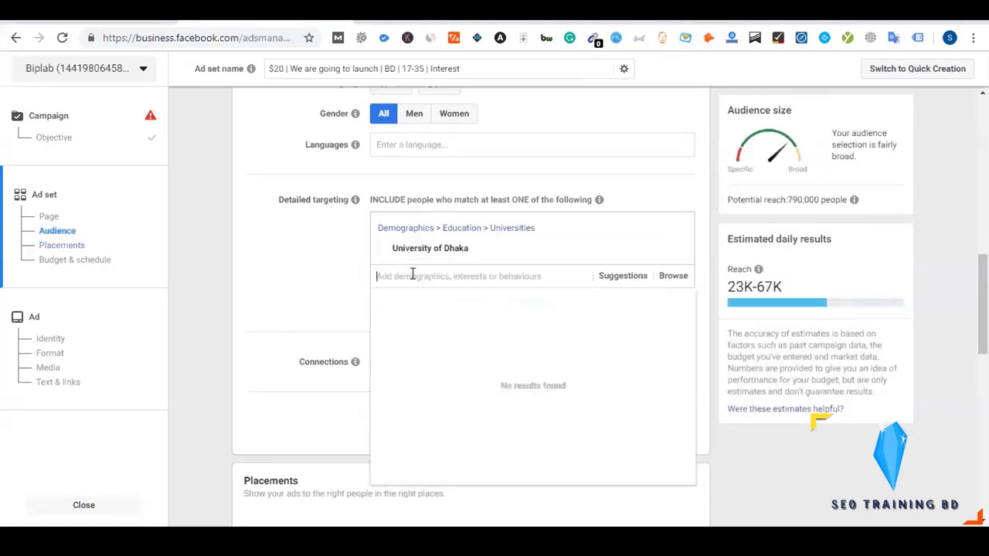
type("North South")
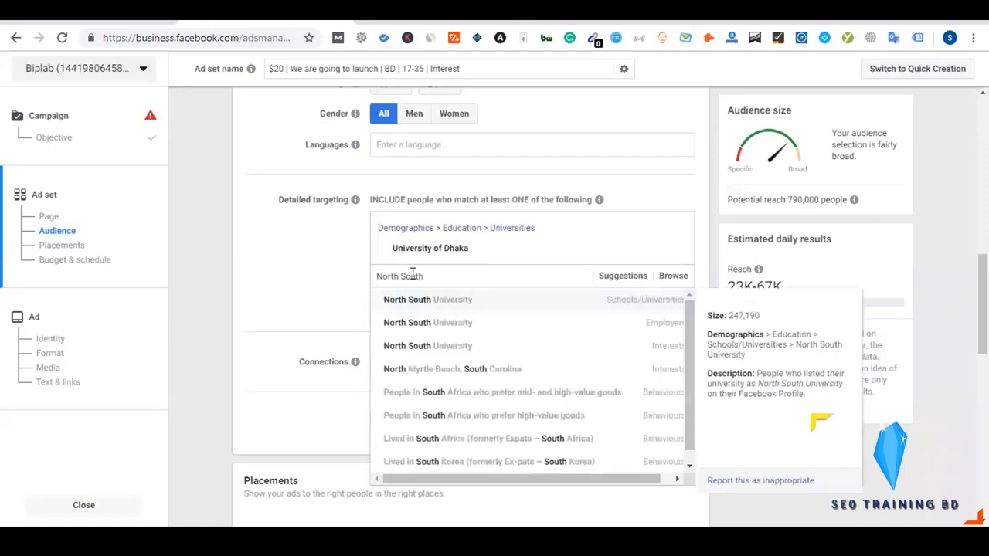
left_click(447, 303)
type("Brac University")
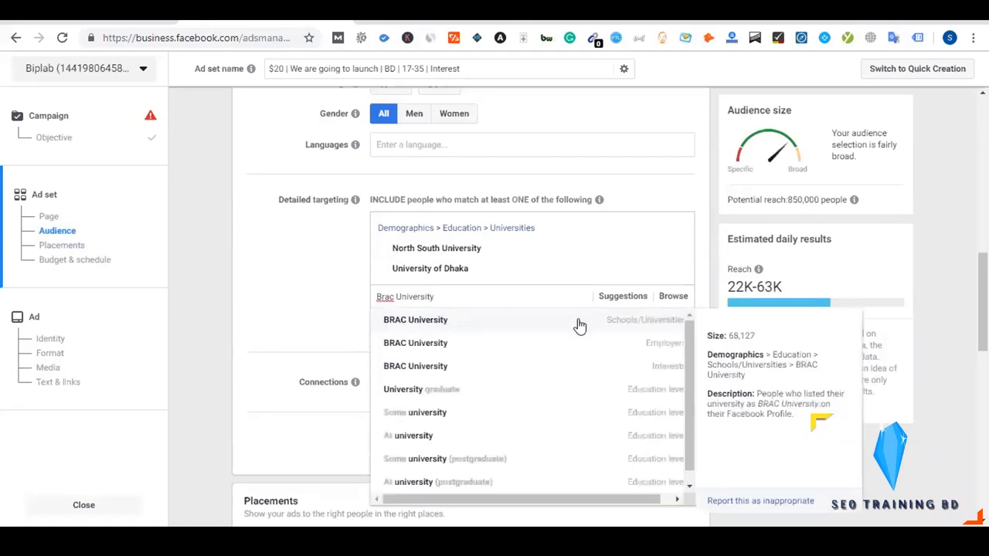
left_click(523, 330)
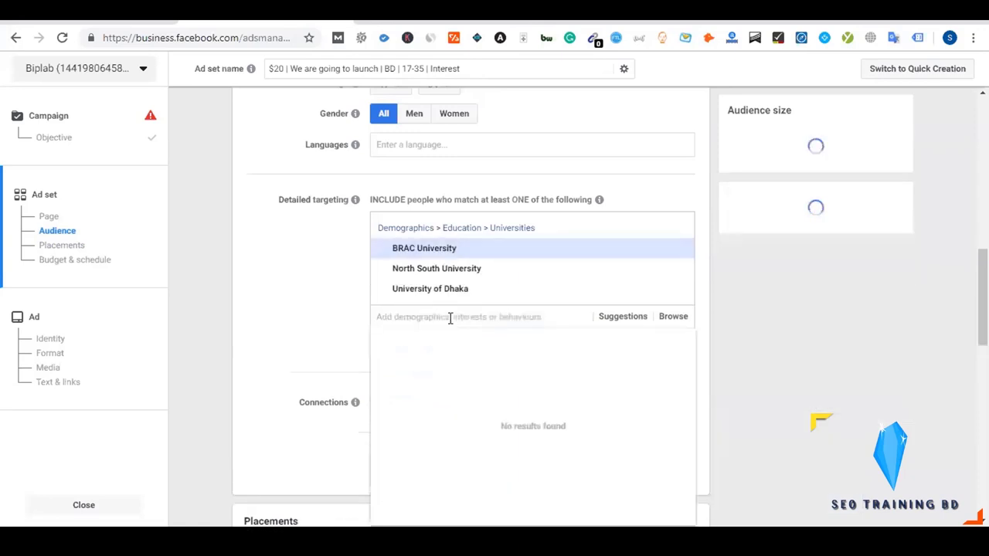
Add BUET as a Schools/Universities entry to the detailed targeting.
type("B")
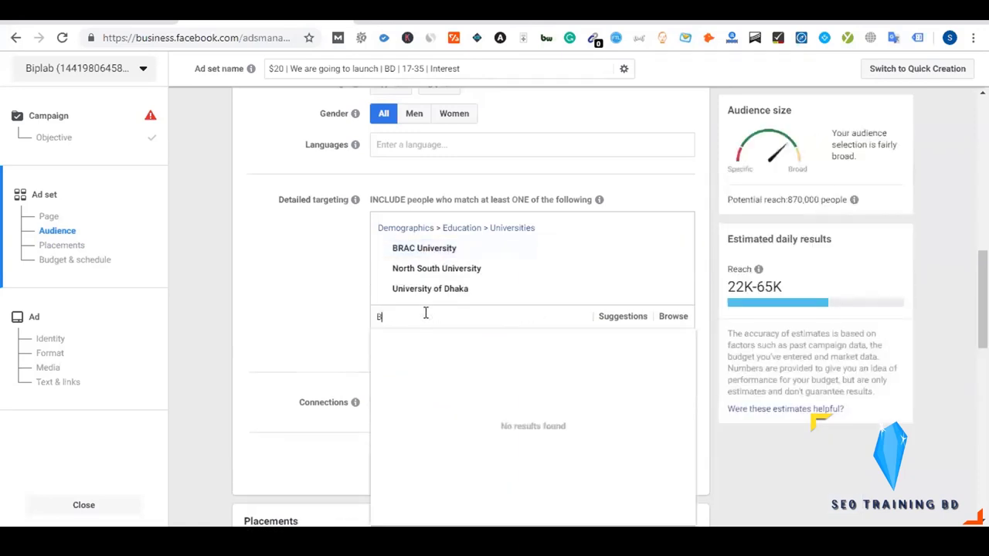
type("UET")
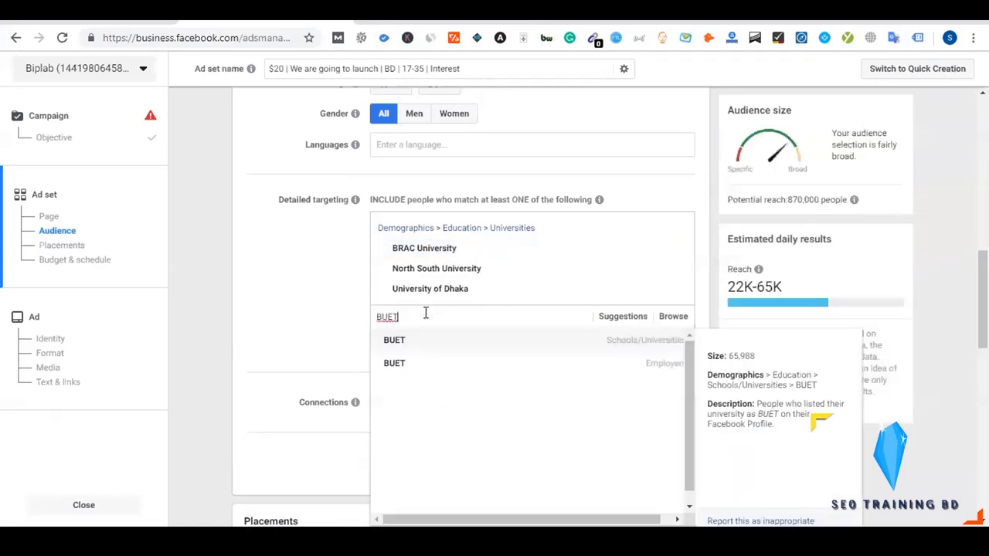
left_click(433, 340)
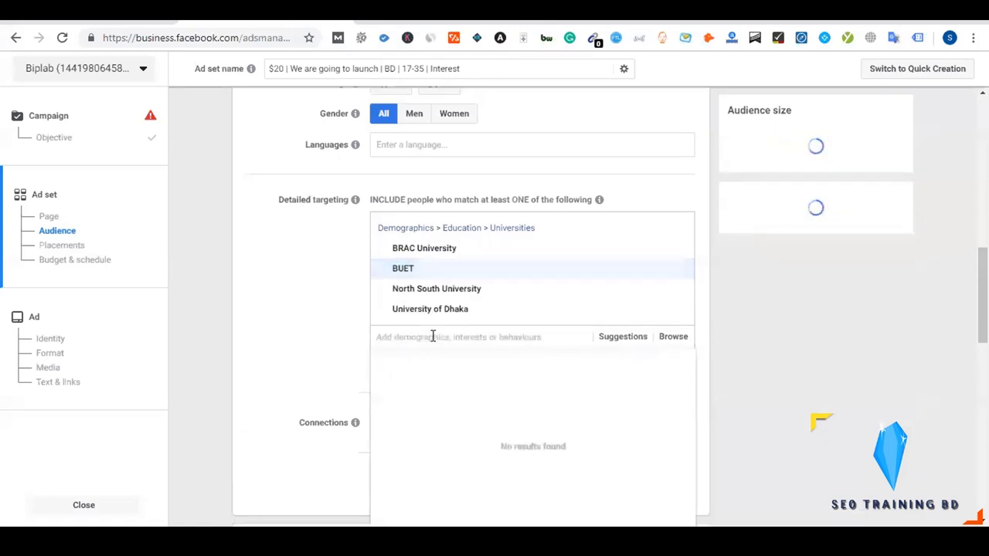
Search the detailed targeting options for KUET and CUET.
type("KUET")
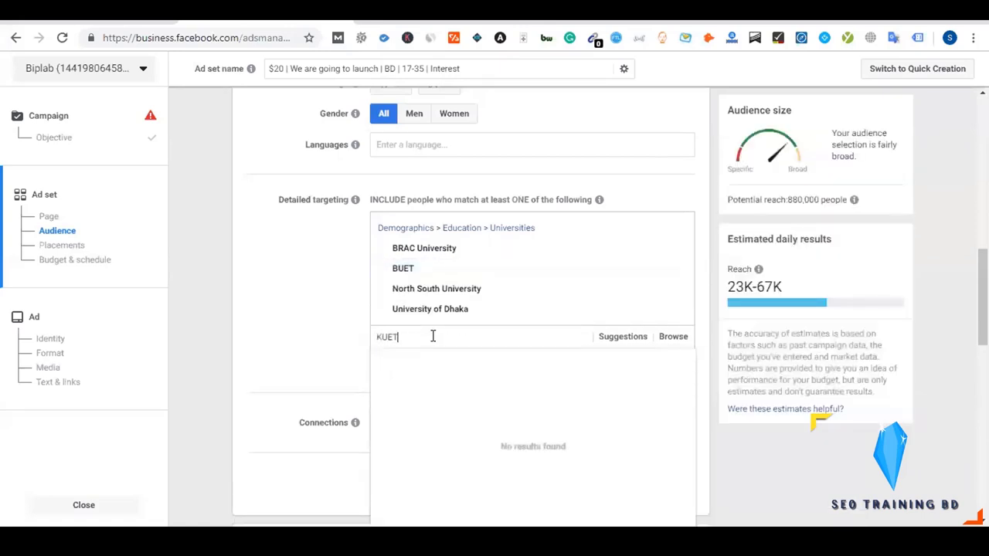
key("ctrl+a")
key("BackSpace")
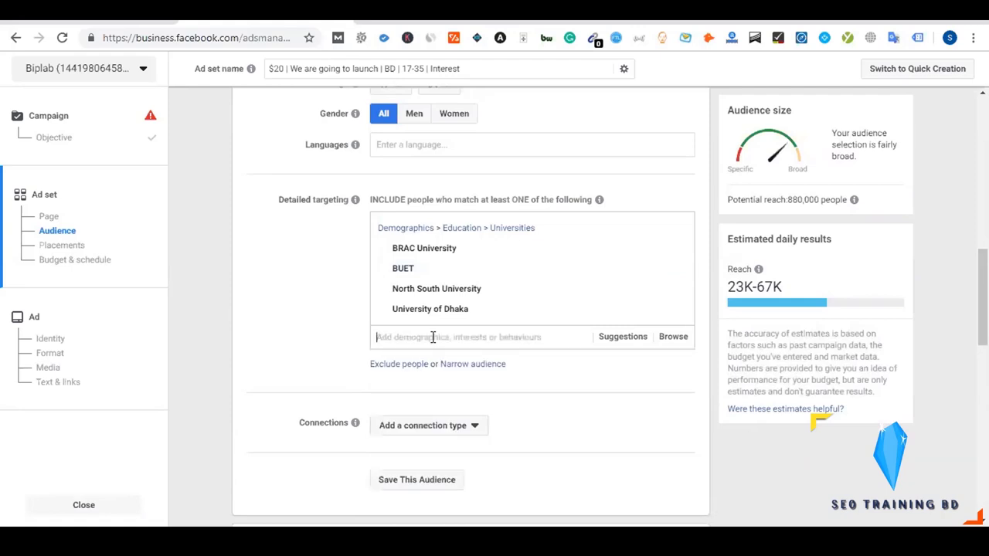
type("CUET")
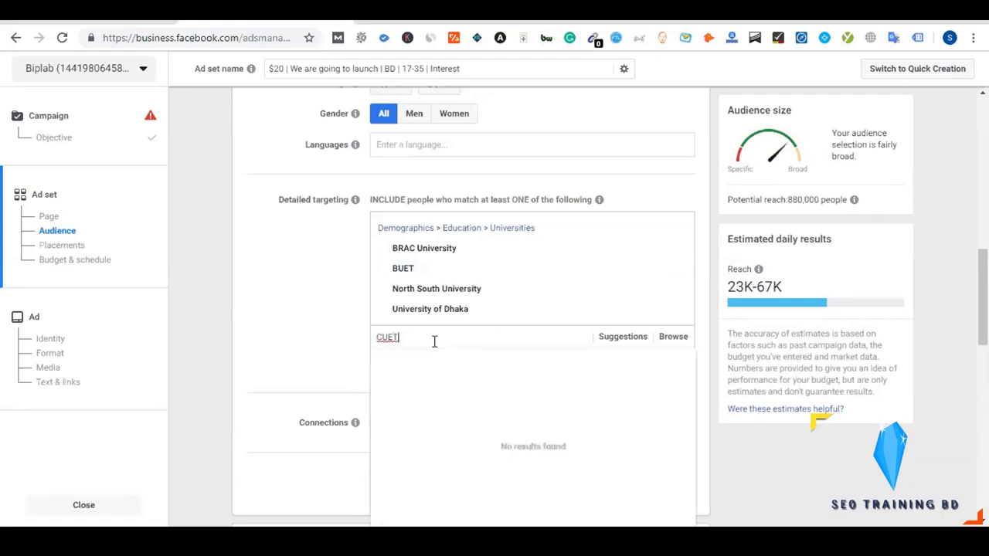
Add Dhaka University of Engineering & Technology (DUET) and Independent University, Bangladesh - IUB as Schools/Universities entries to the detailed targeting.
key("ctrl+a")
type("DUET")
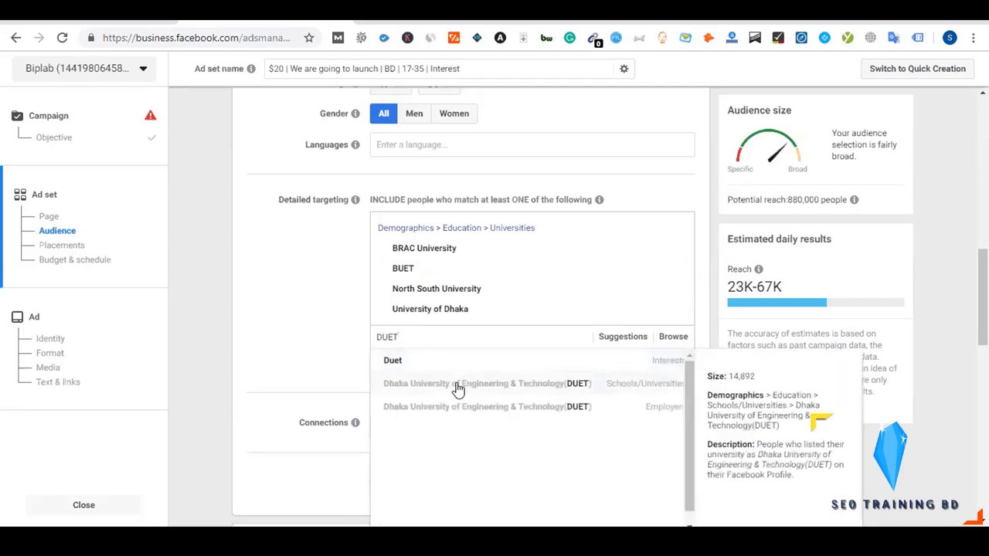
left_click(450, 382)
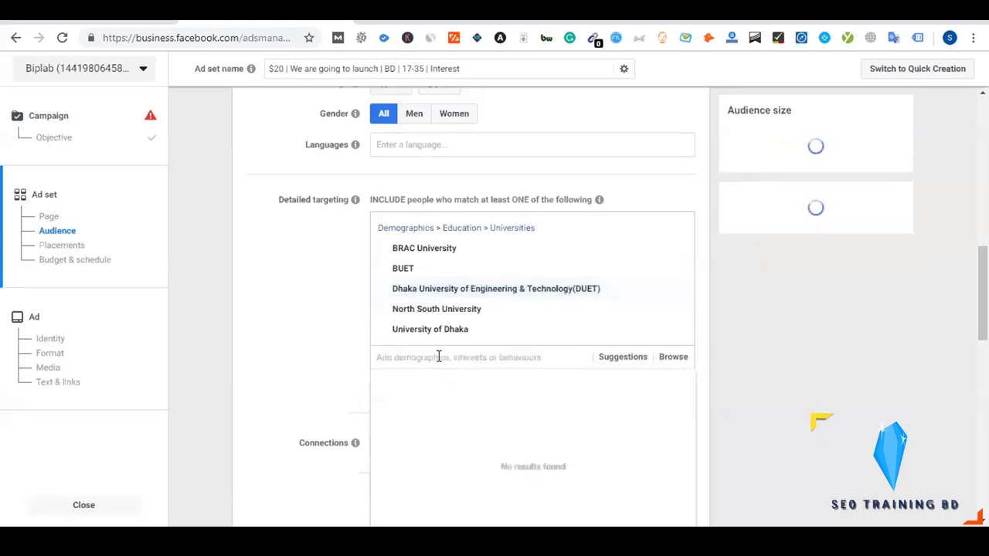
type("IUB")
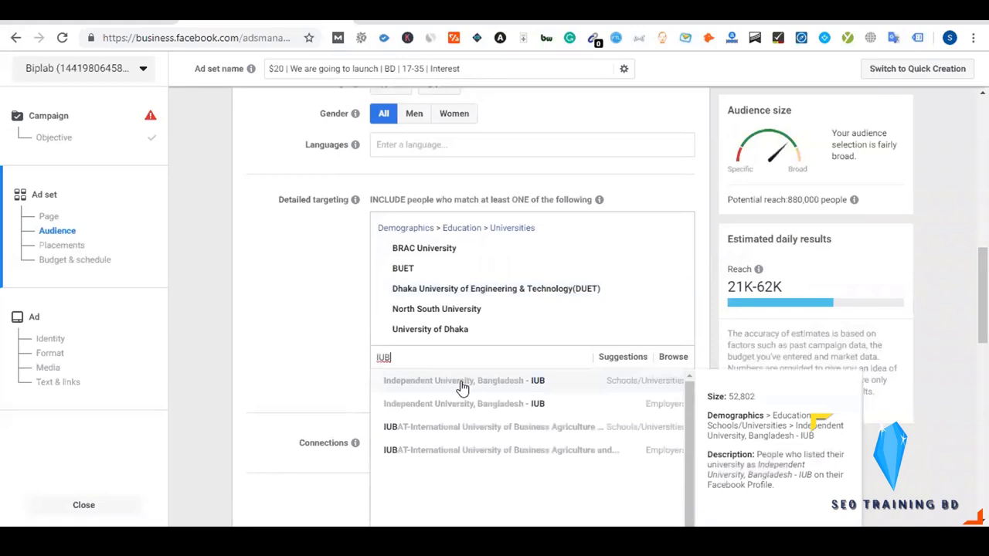
left_click(462, 382)
Search the detailed targeting options for AIUB and clear the search text.
type("AI")
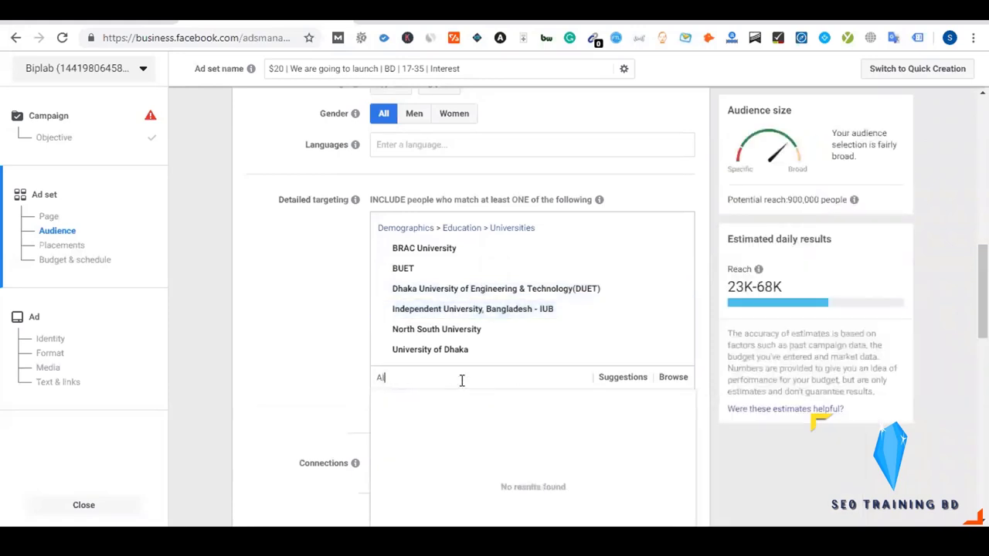
type("UB")
key("BackSpace")
key("BackSpace")
key("BackSpace")
key("BackSpace")
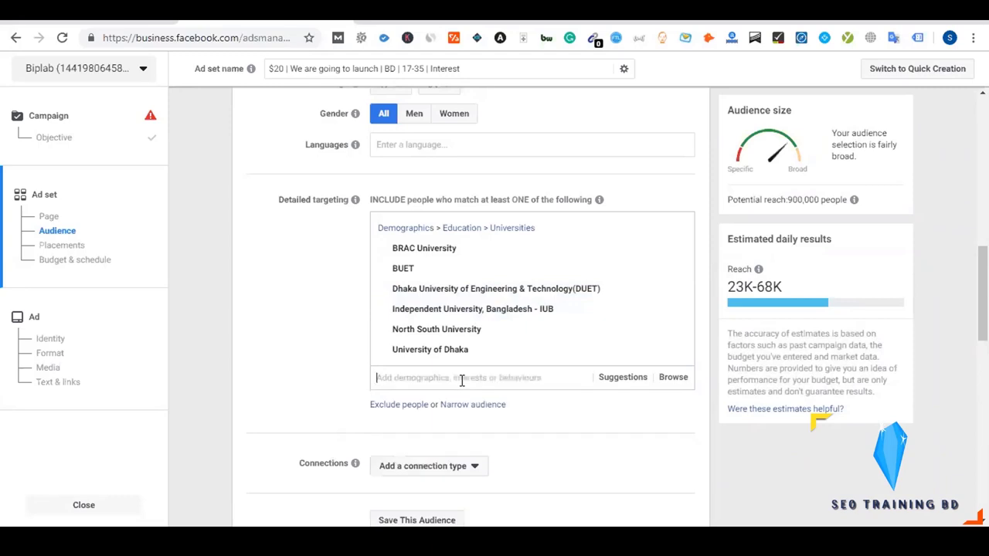
Add Stamford International University as a Schools/Universities entry to the detailed targeting.
type("Stam")
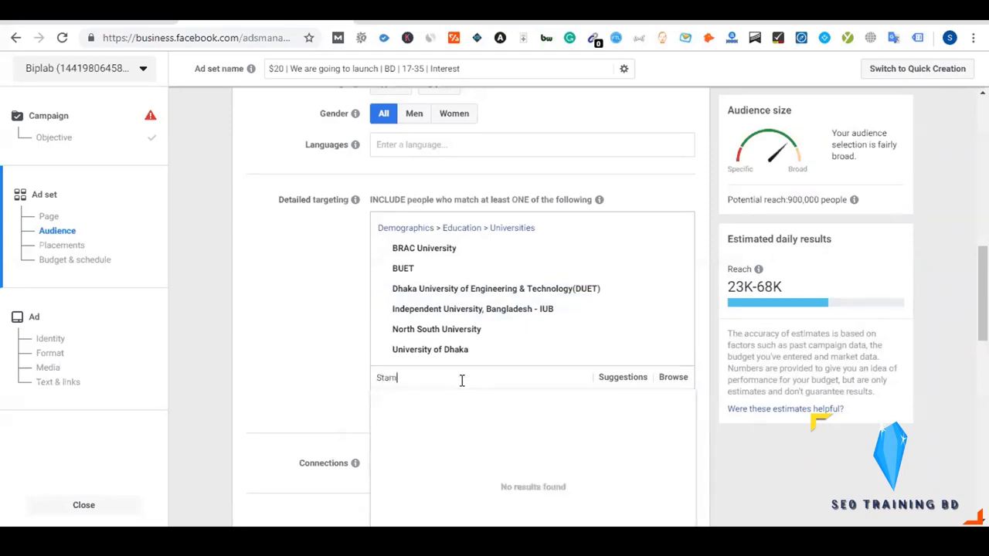
type("ford")
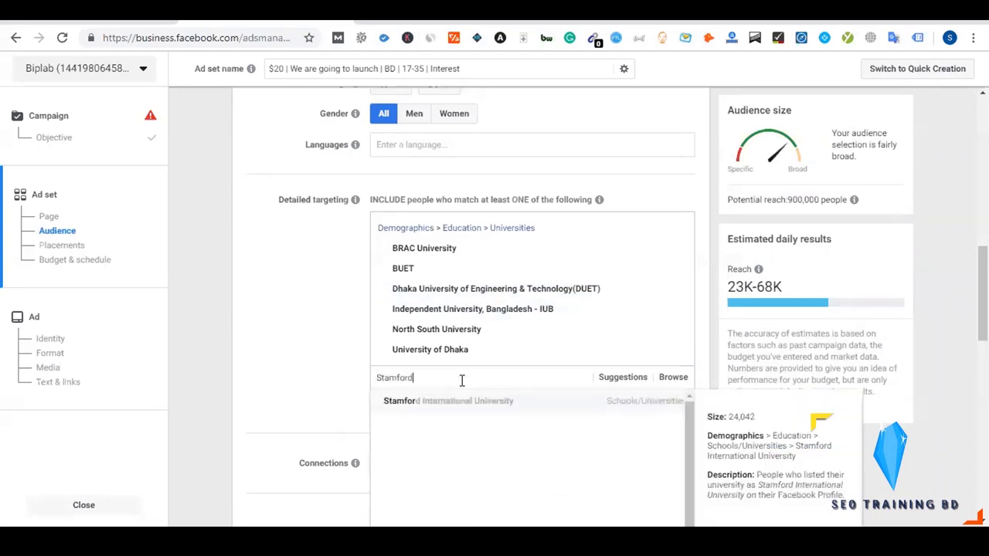
left_click(469, 401)
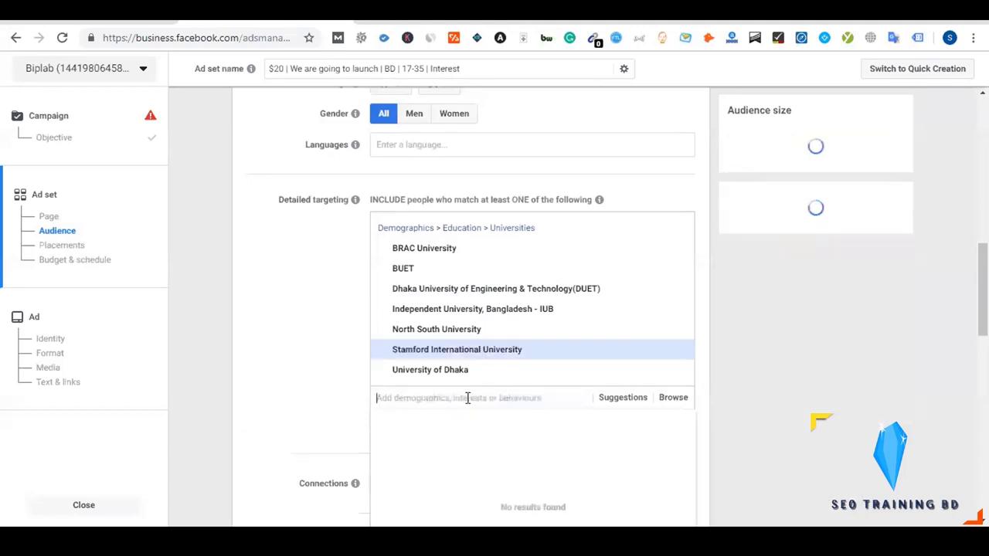
Search the detailed targeting options with the spellings Jana, Jagan and Jagon, and clear the search text.
type("Jana")
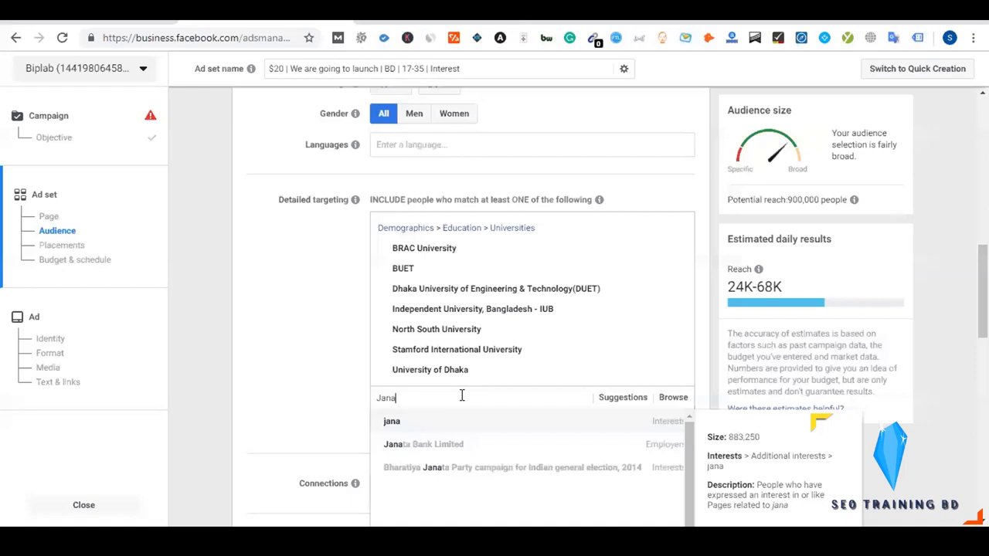
type("t")
key("BackSpace")
key("BackSpace")
key("BackSpace")
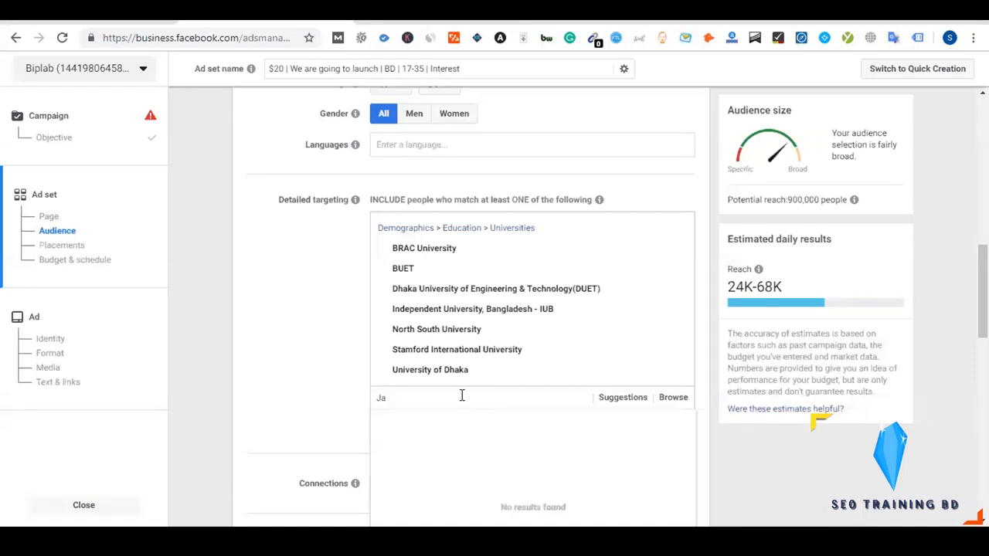
type("gan")
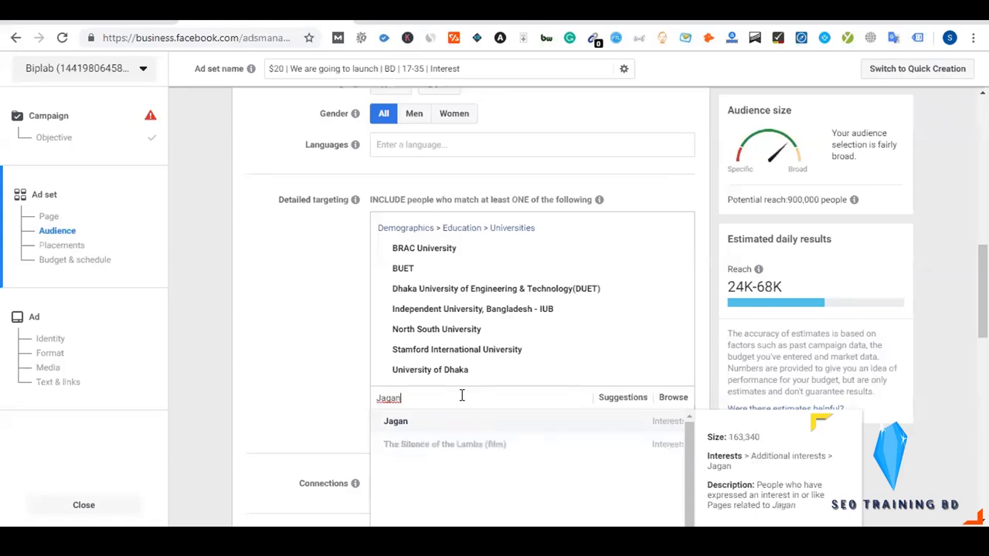
key("BackSpace")
key("BackSpace")
type("on")
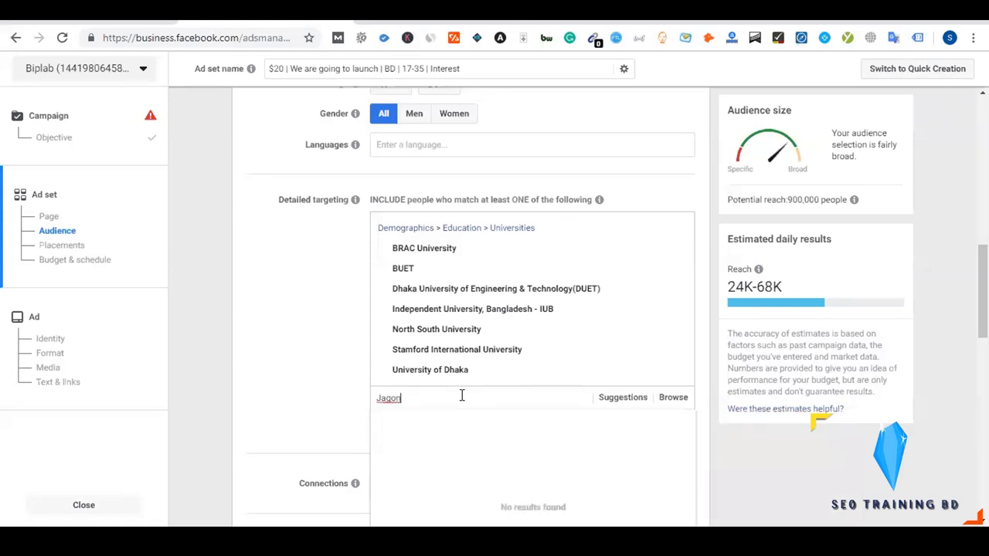
key("BackSpace")
key("BackSpace")
key("BackSpace")
key("BackSpace")
type("ogan")
key("BackSpace")
key("BackSpace")
type("on")
key("BackSpace")
key("BackSpace")
key("BackSpace")
key("BackSpace")
key("BackSpace")
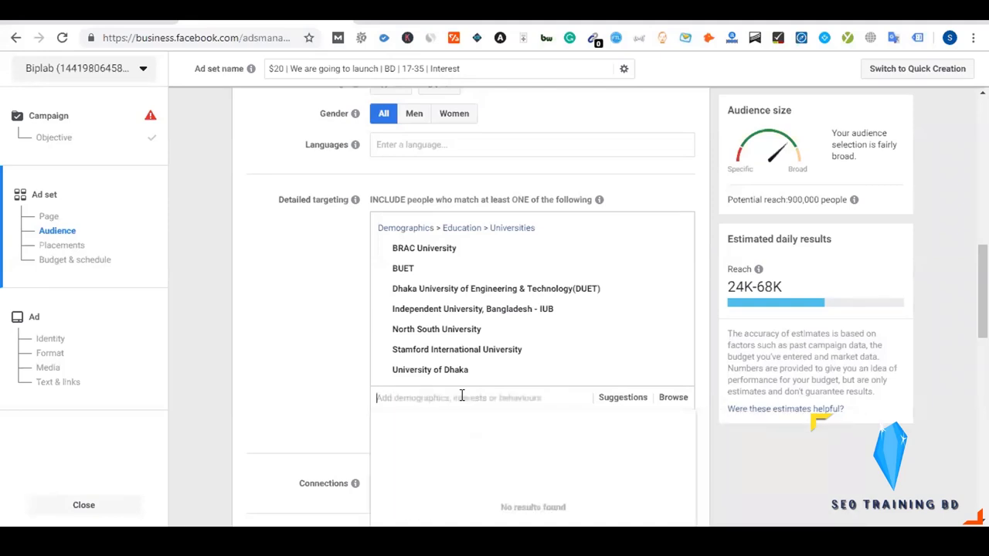
Search the detailed targeting options for "jahangir" and clear the search text.
type("jaha")
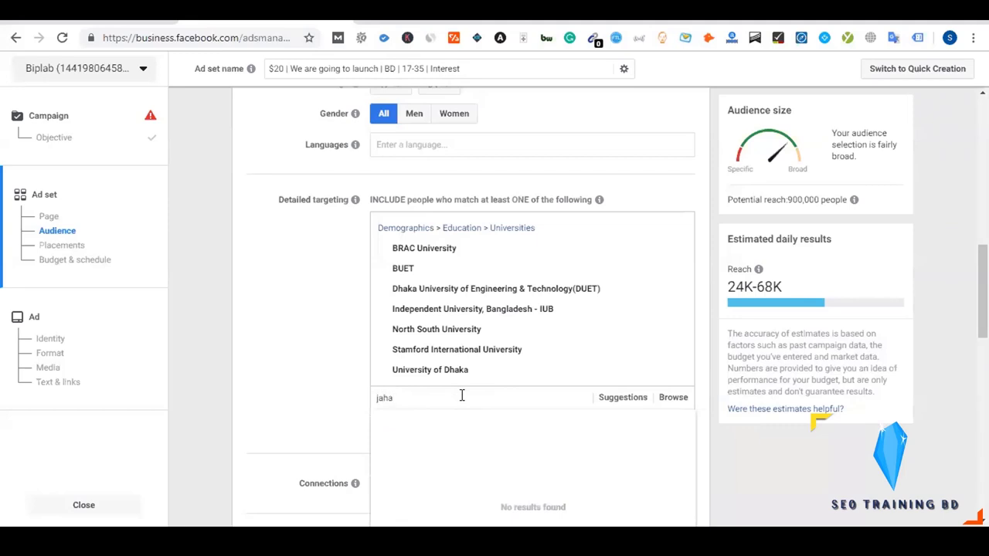
type("nfi")
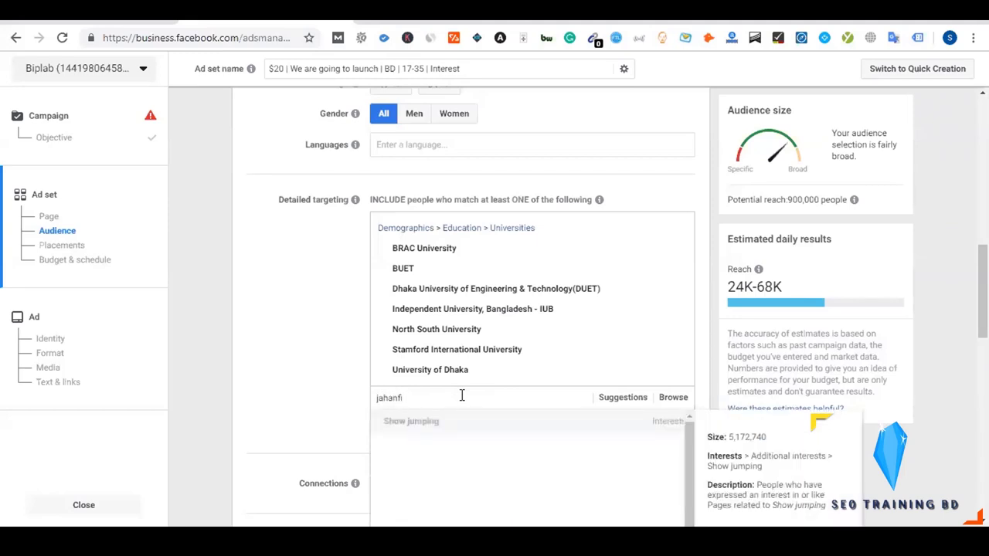
key("BackSpace")
key("BackSpace")
type("gir")
key("ctrl+a")
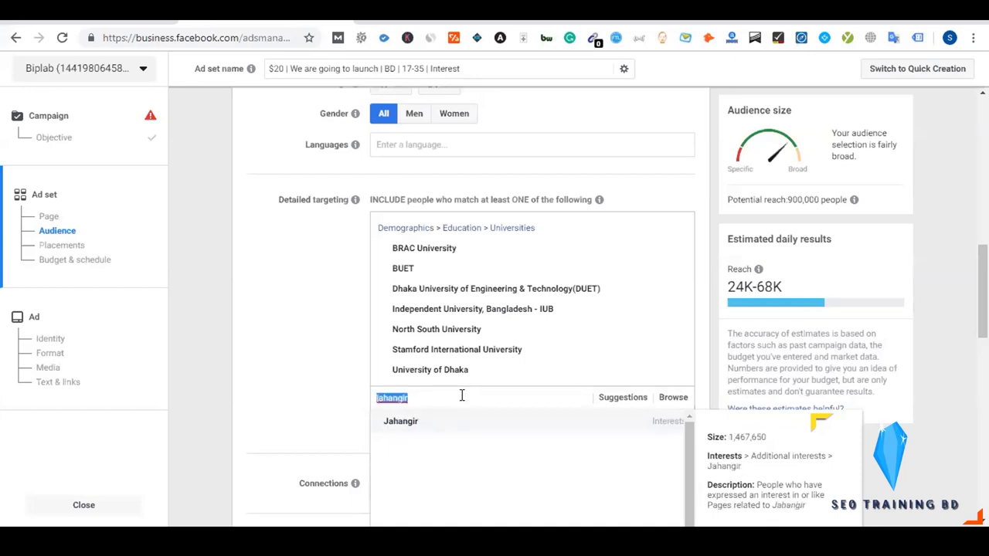
key("BackSpace")
left_click(296, 349)
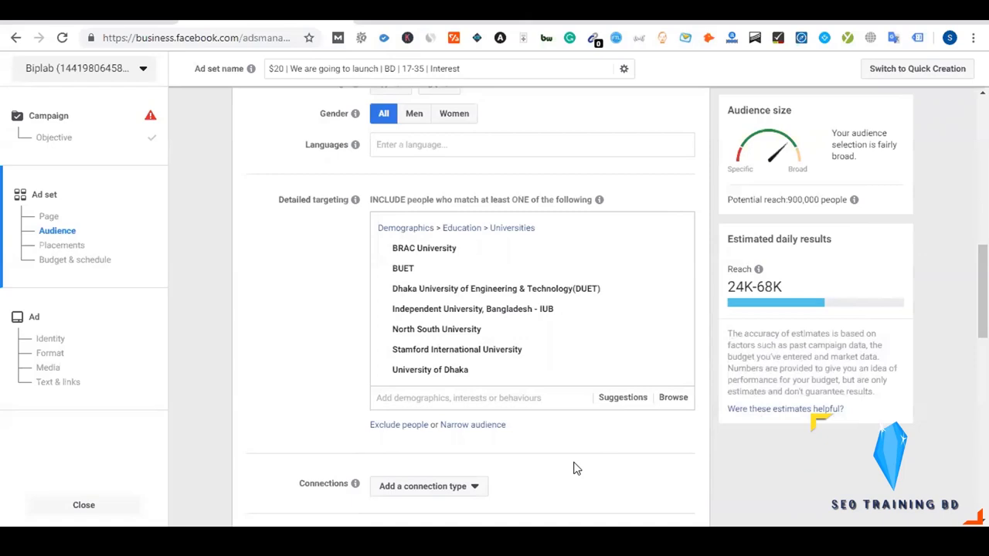
left_click(481, 398)
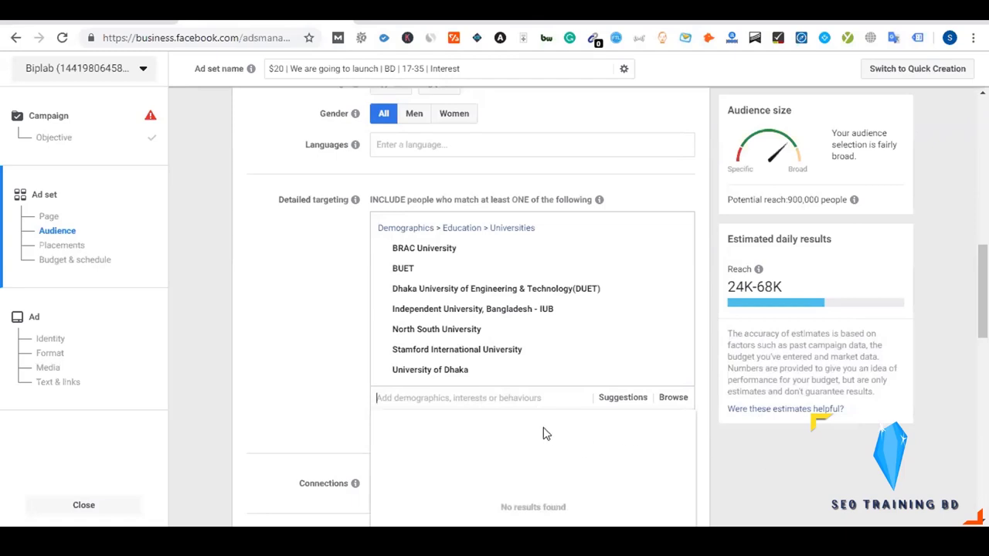
Search the detailed targeting for "east west" and "asia pacifi", and add the school Asia Pacific University of Technology & Innovation - APU.
type("east west")
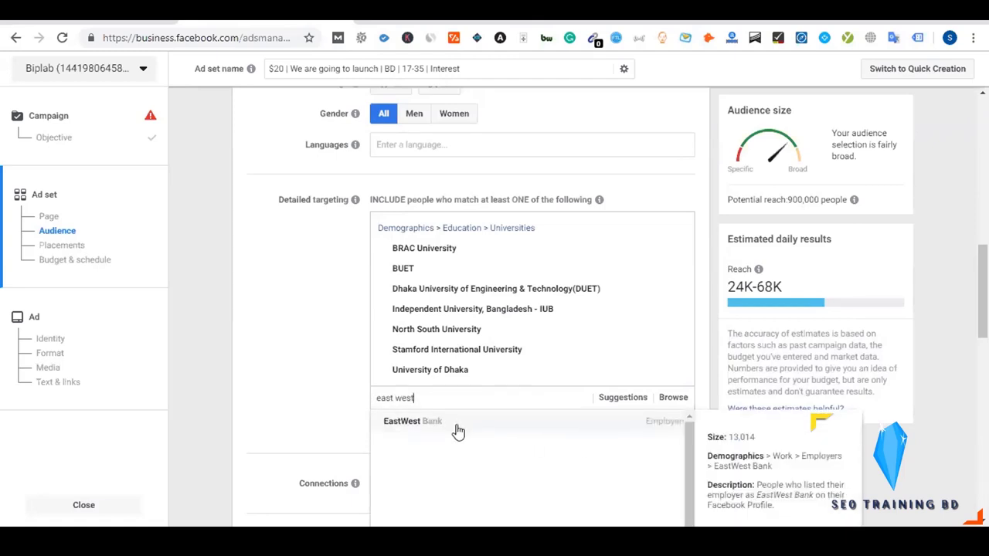
triple_click(435, 395)
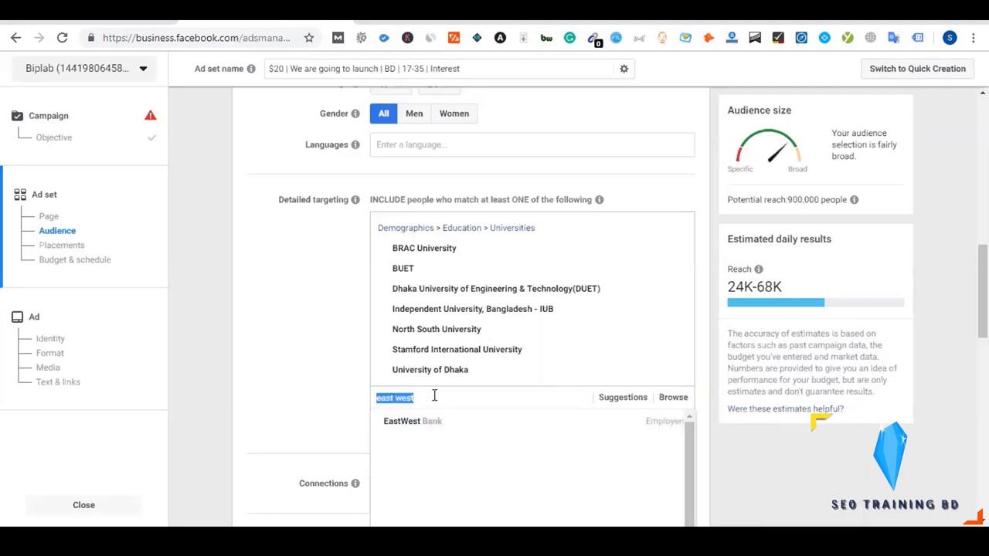
type("asia pacifi")
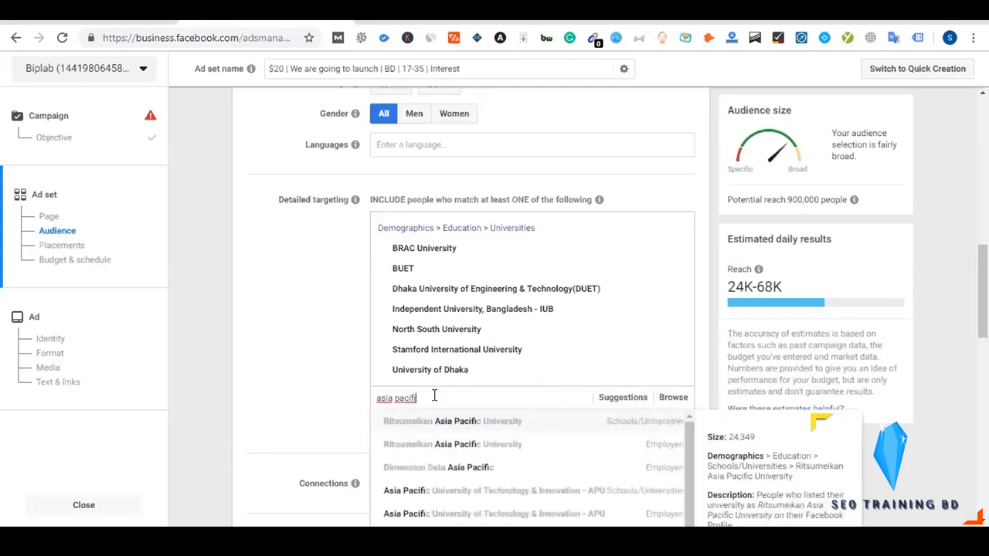
scroll(320, 383, "down", 1)
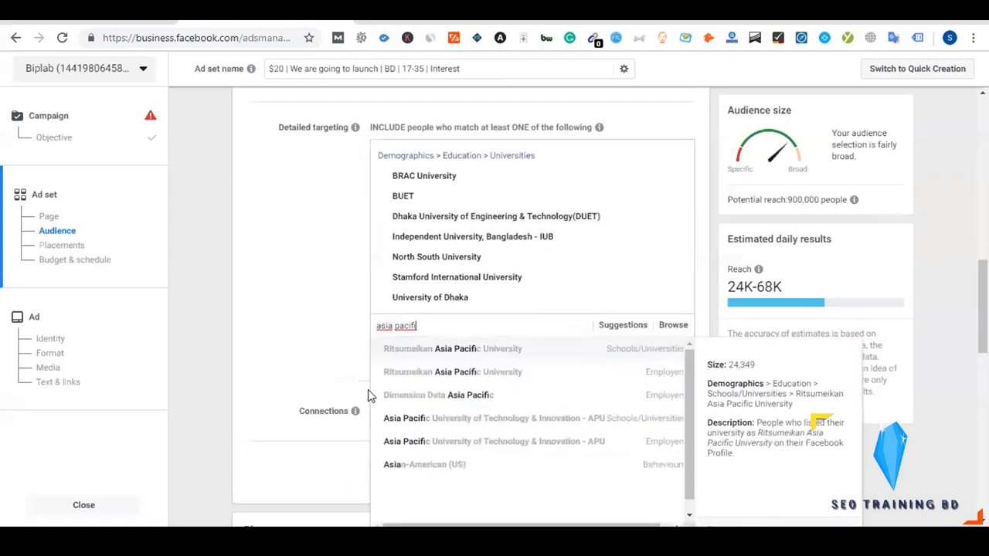
left_click(387, 416)
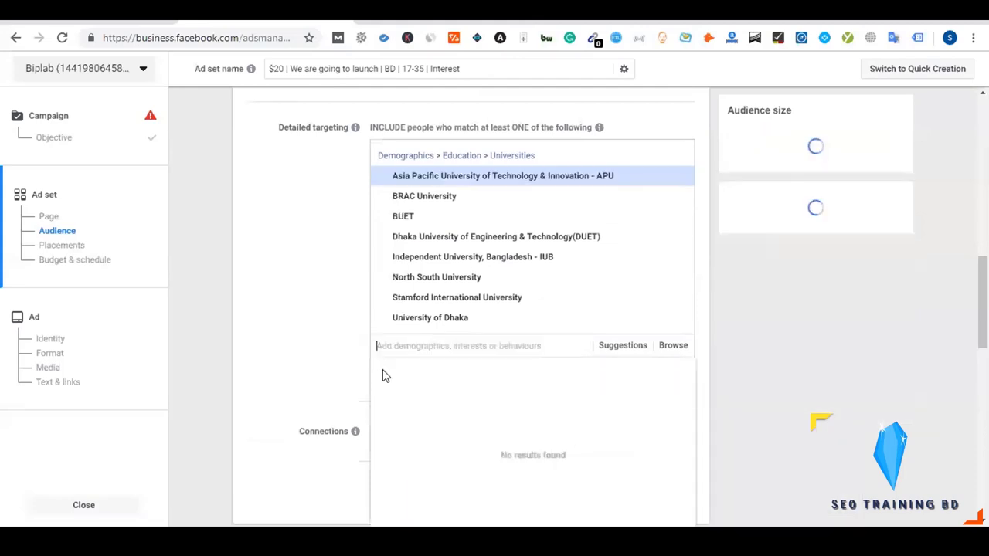
Search the detailed targeting for a university starting with "ahsunl" and "ahsa", without adding any entry.
type("ahsun")
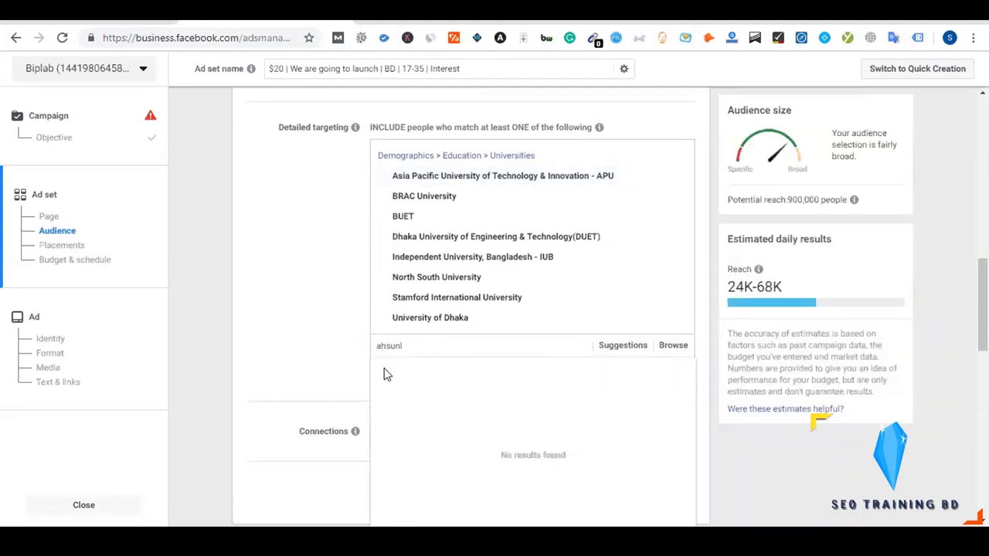
key("BackSpace")
key("BackSpace")
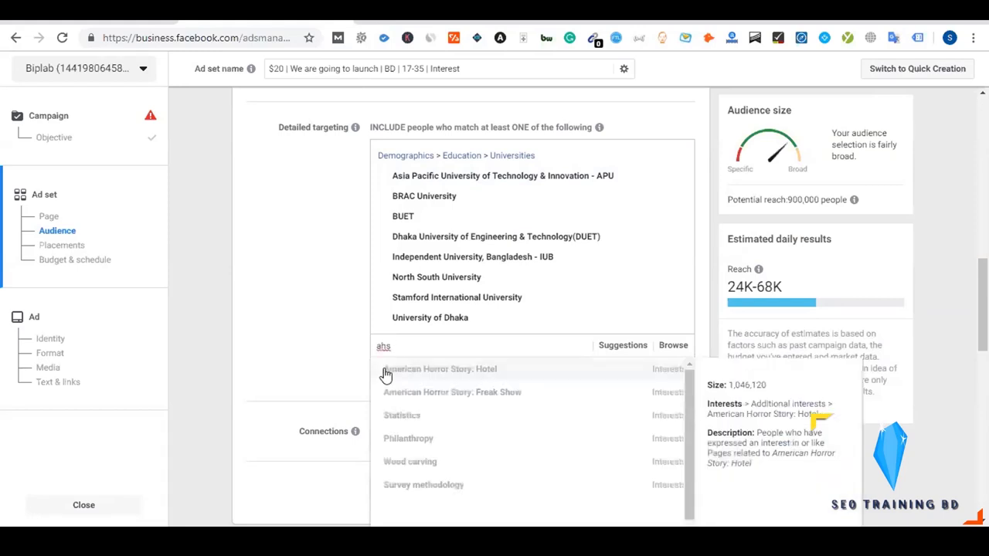
type("a")
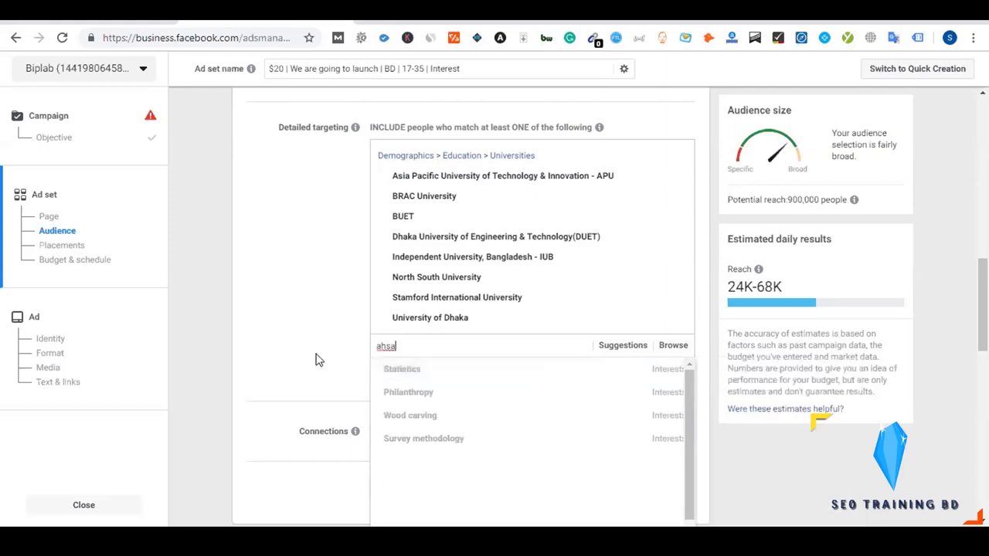
left_click(315, 360)
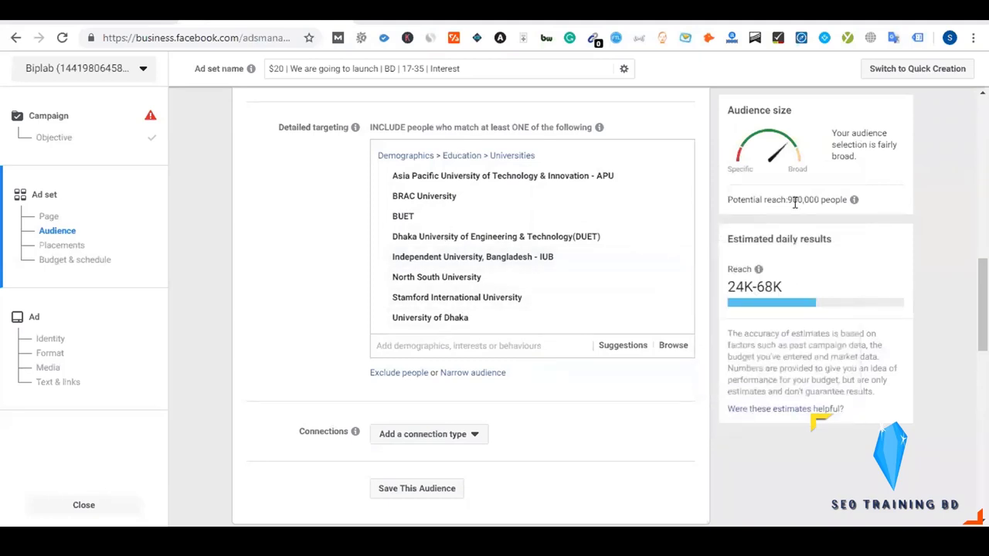
Search the detailed targeting for "stamford" and "victoria u".
left_click(480, 346)
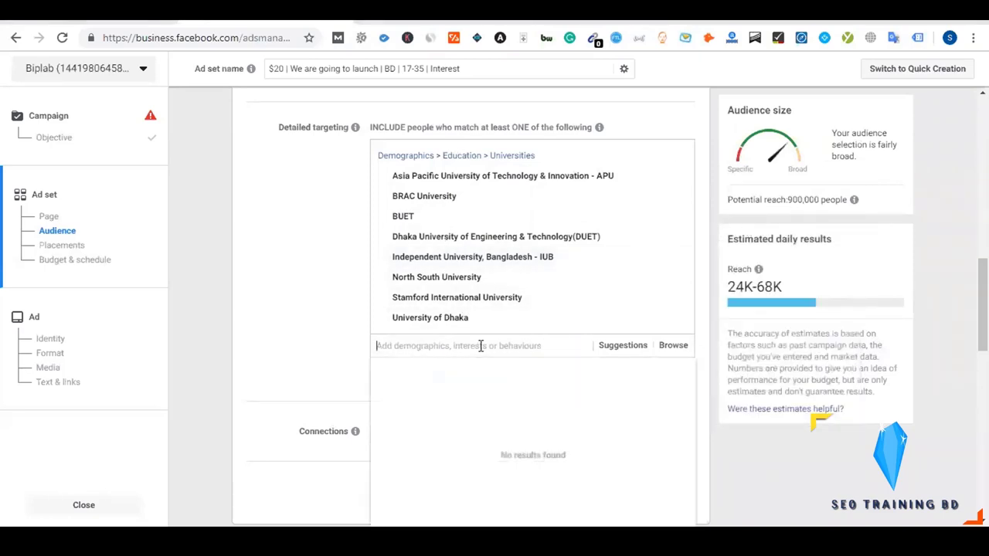
type("stamford")
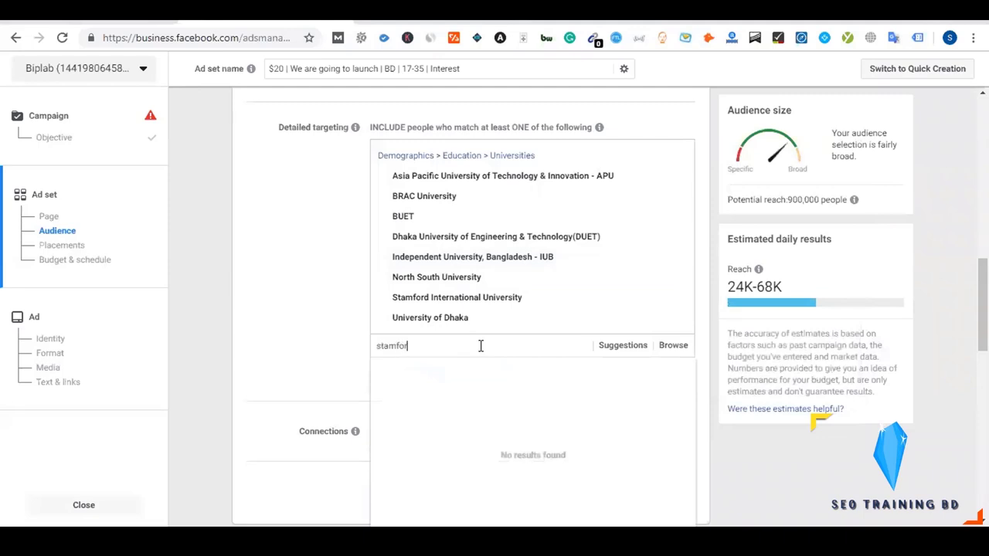
key("BackSpace")
double_click(481, 346)
type("victoria u")
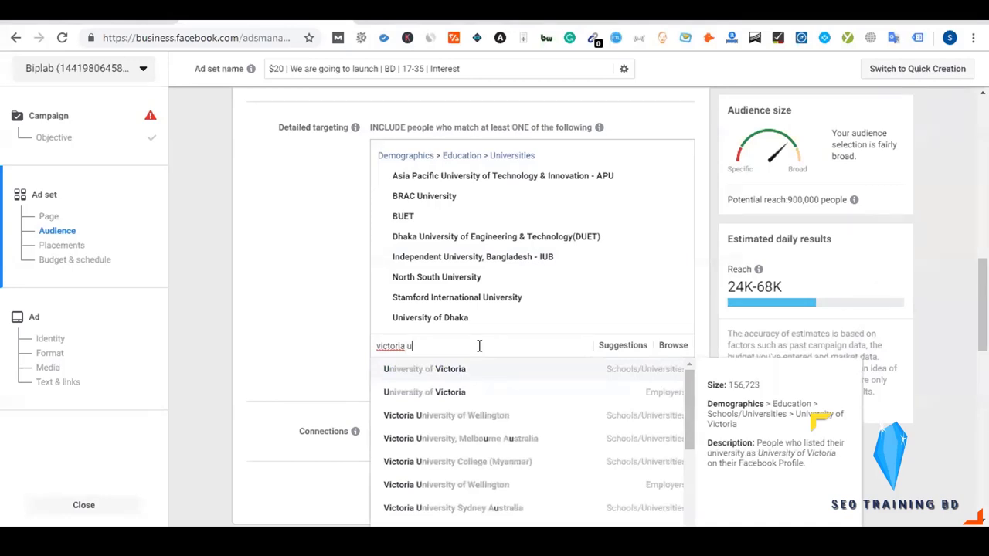
Search the detailed targeting for "Atish" and "Saifur", and clear the search text.
key("ctrl+a")
type("Atish")
key("ctrl+a")
type("Sa")
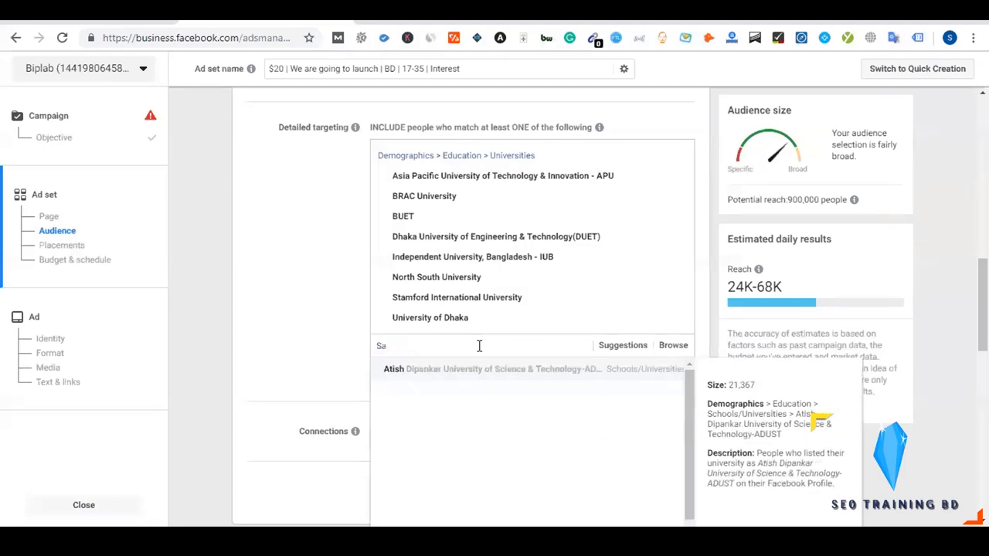
type("lifur")
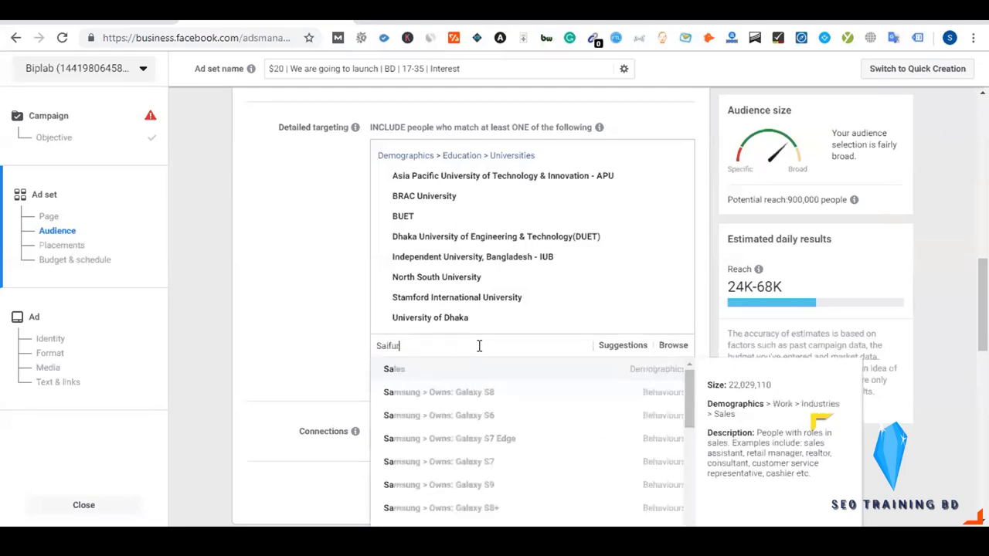
key("BackSpace")
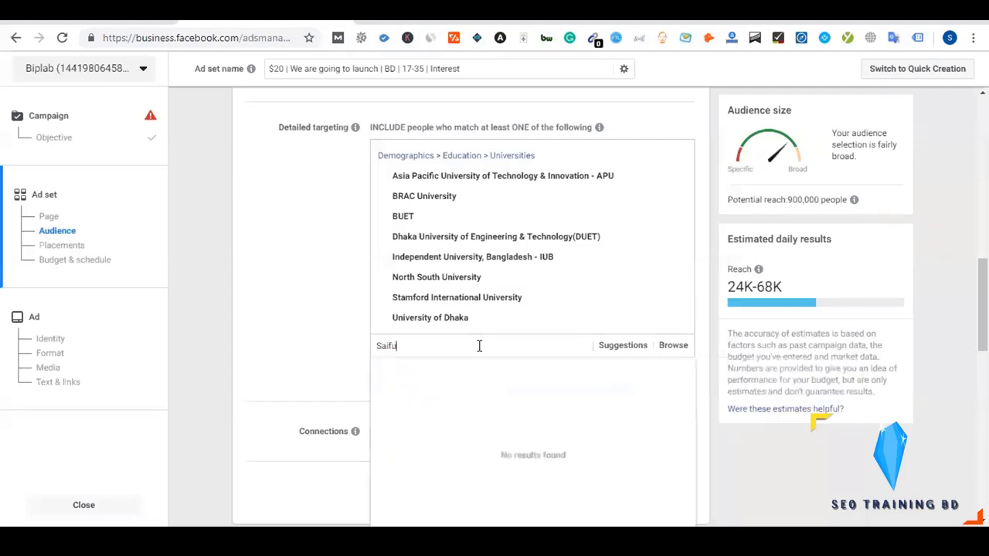
key("BackSpace")
key("BackSpace")
key("BackSpace")
key("BackSpace")
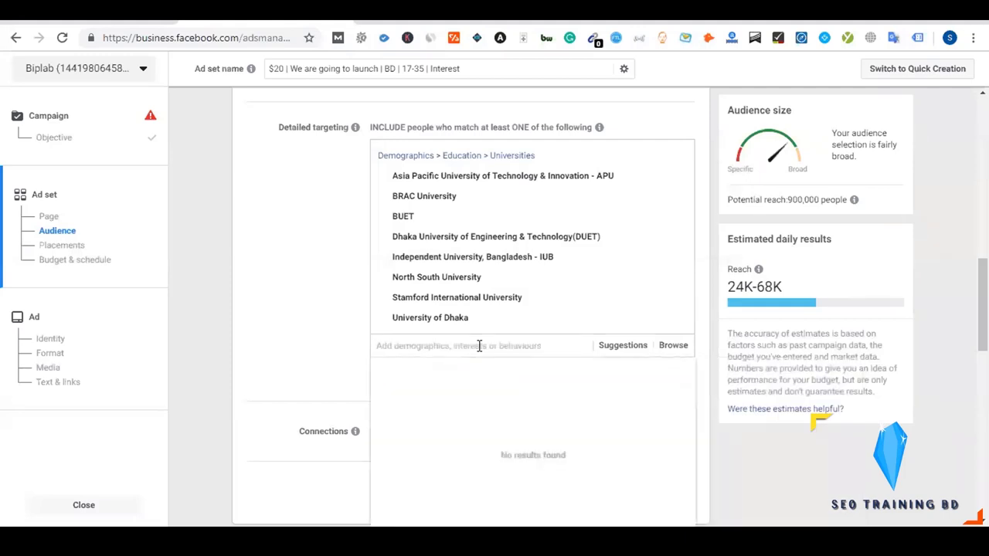
left_click(316, 347)
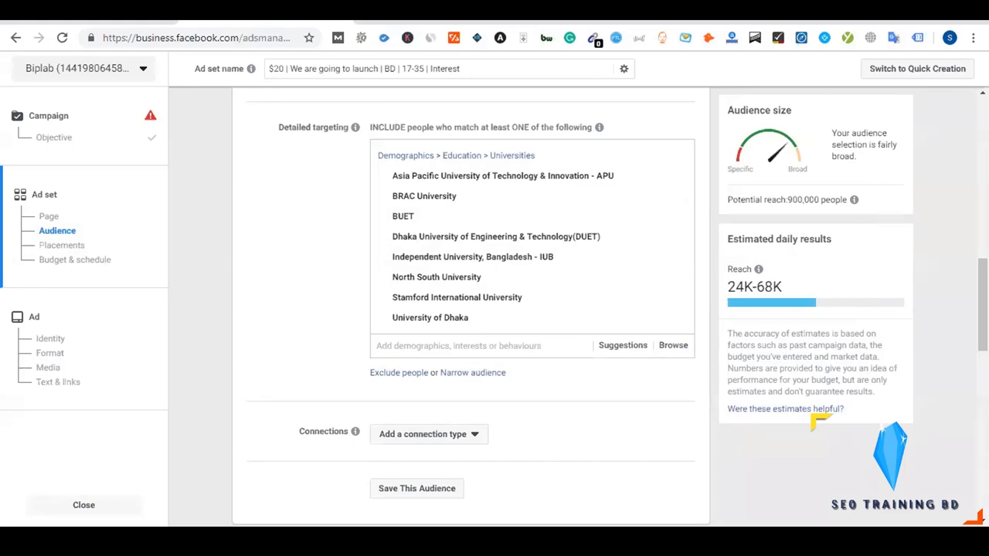
Add Daffodil International University as a school in the detailed targeting and check the potential reach.
left_click(447, 348)
type("Daf")
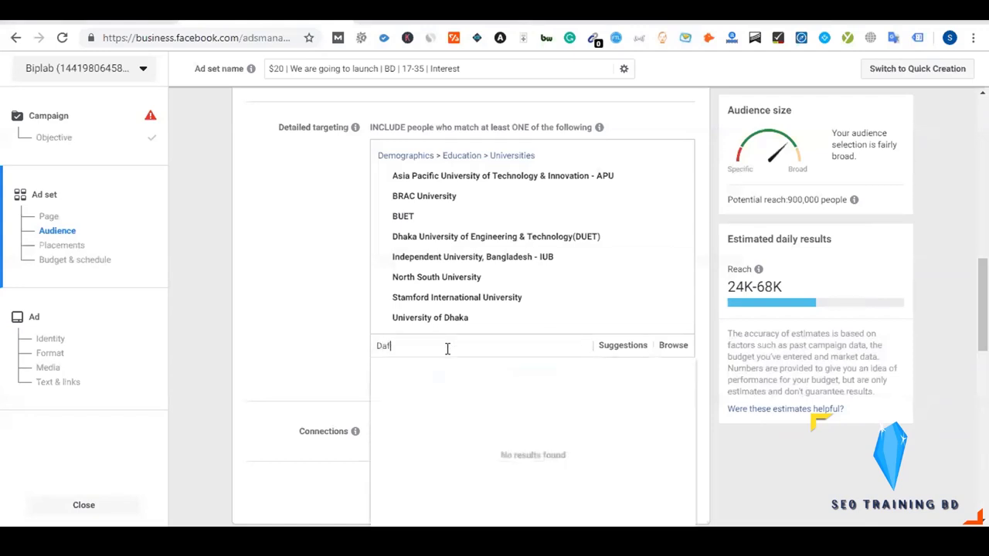
type("fo")
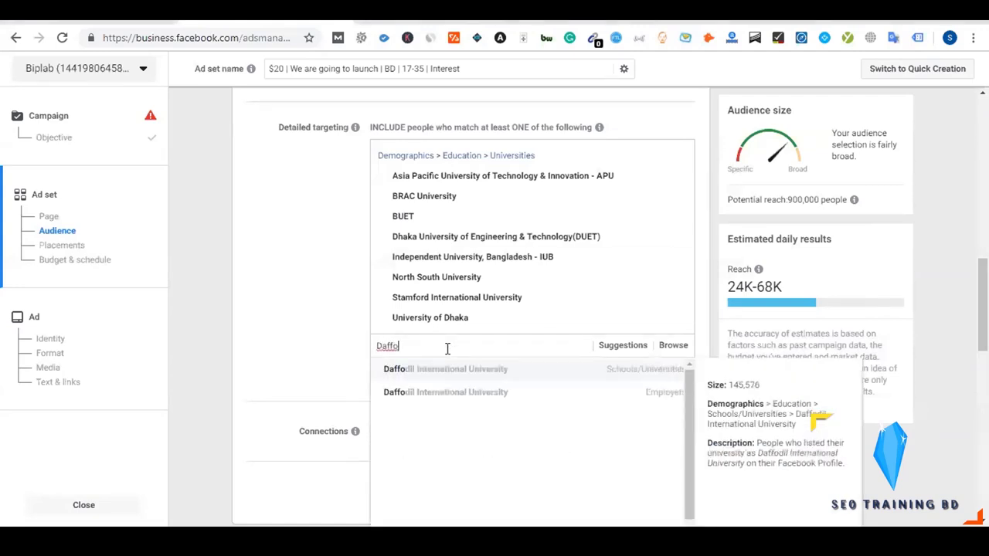
left_click(464, 378)
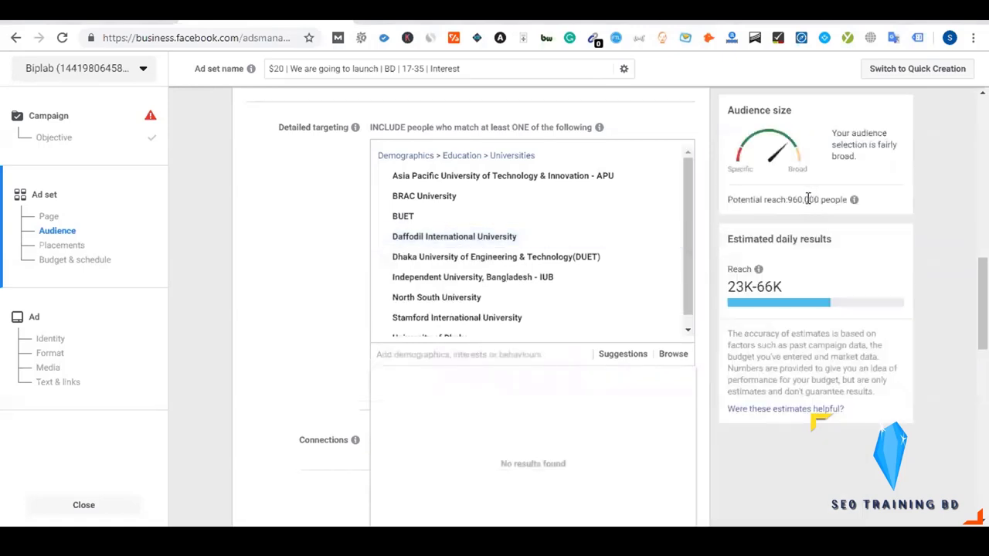
left_click_drag(788, 199, 820, 200)
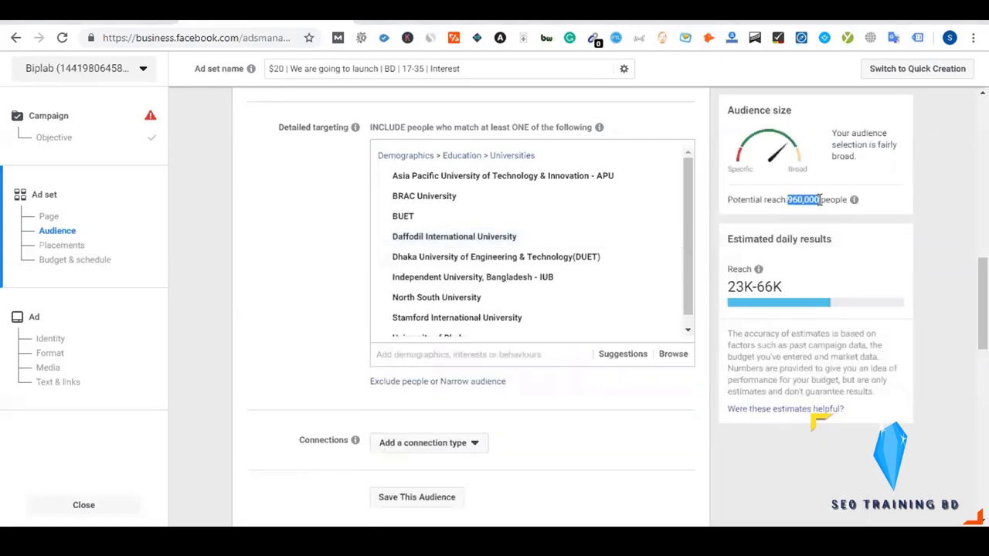
left_click(329, 325)
Show the targeting suggestions and add Viqarunnisa Noon School and College to the included audience.
scroll(335, 320, "up", 1)
scroll(334, 313, "down", 1)
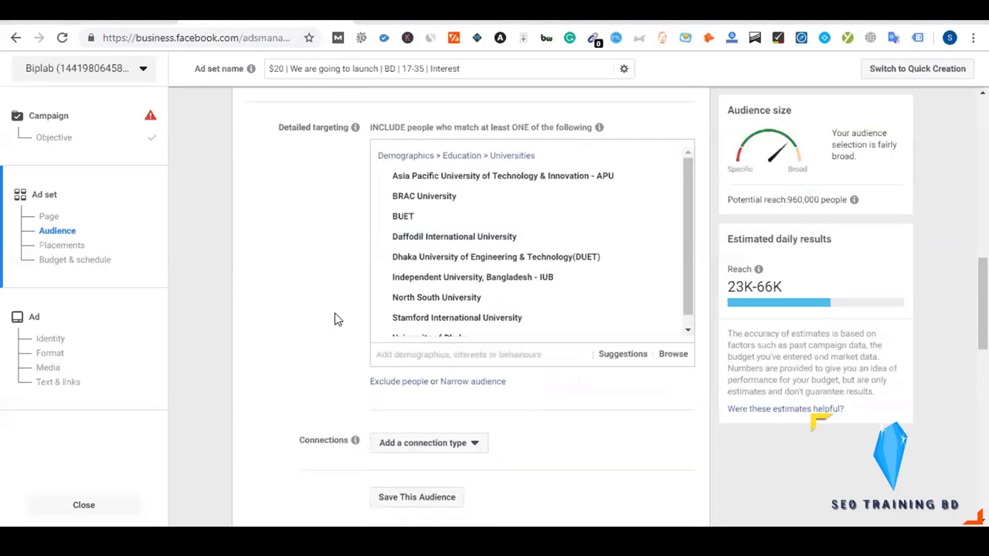
scroll(335, 315, "up", 1)
scroll(340, 320, "down", 1)
left_click(623, 363)
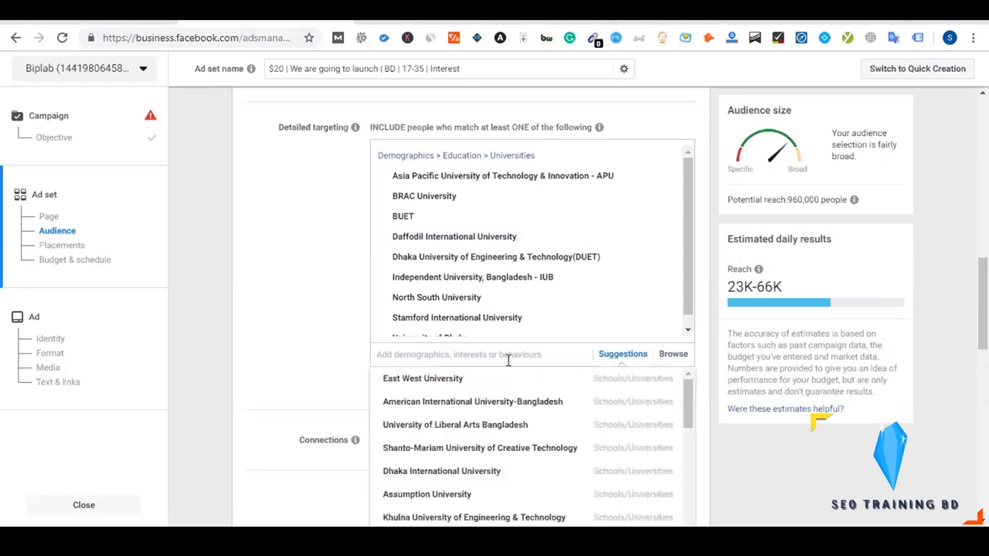
scroll(307, 342, "down", 1)
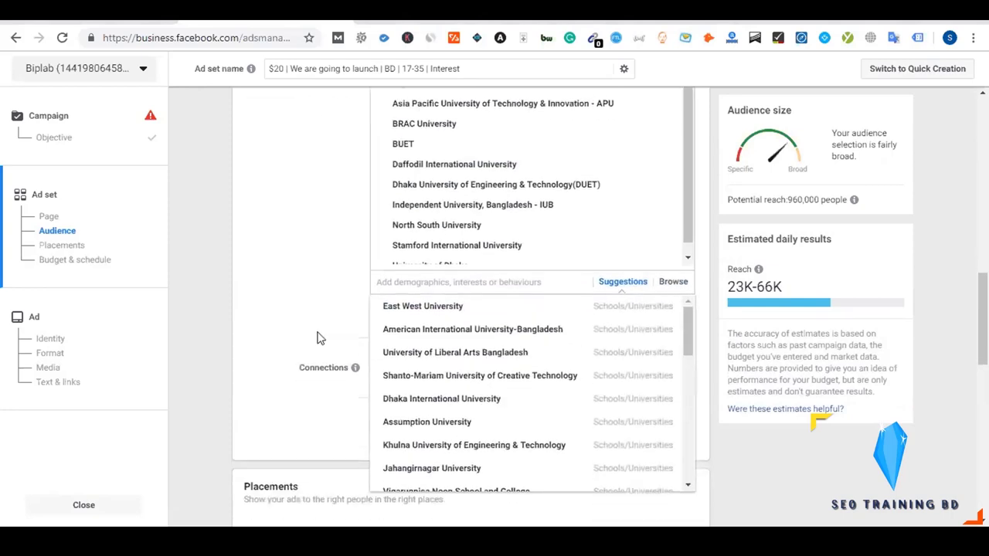
mouse_move(432, 325)
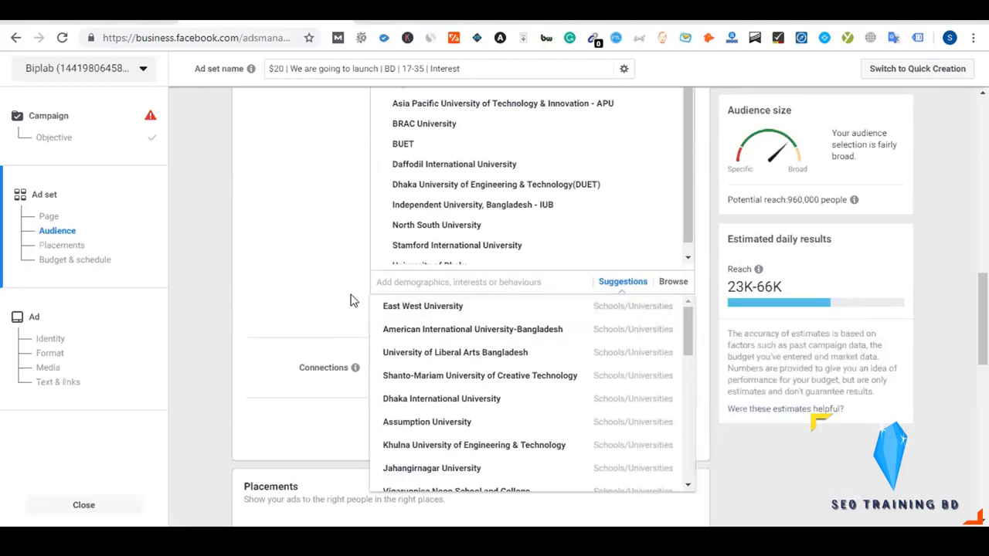
scroll(350, 300, "down", 1)
scroll(350, 300, "up", 1)
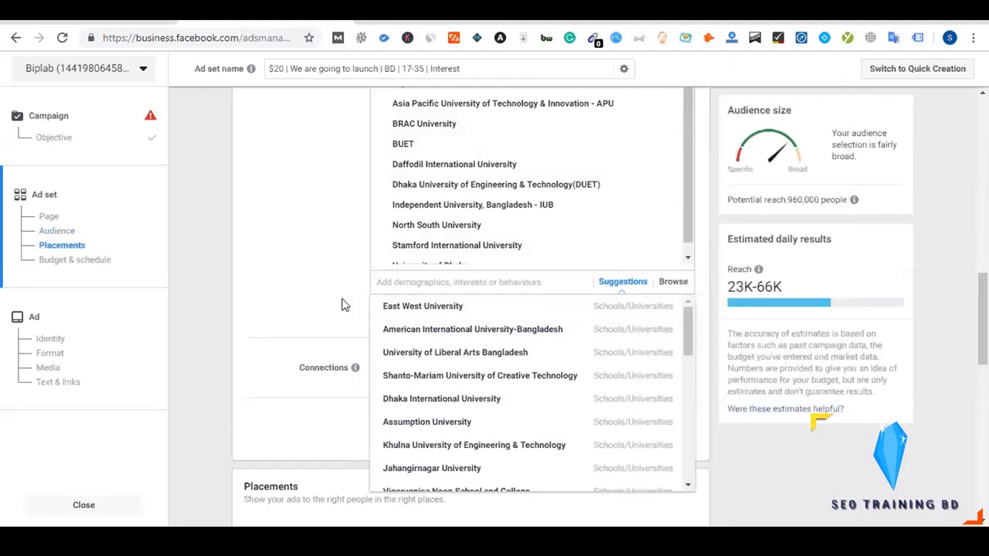
scroll(344, 302, "down", 1)
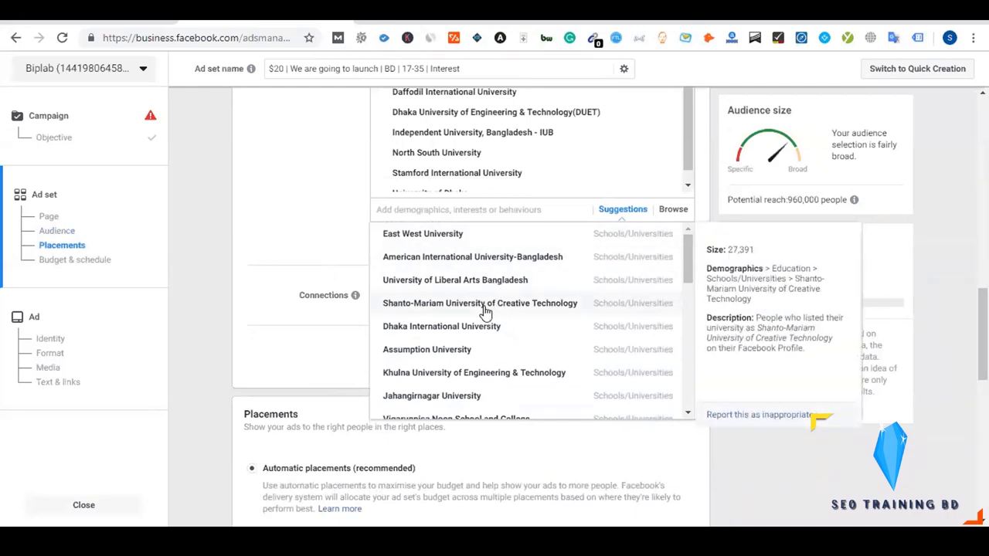
scroll(486, 311, "down", 1)
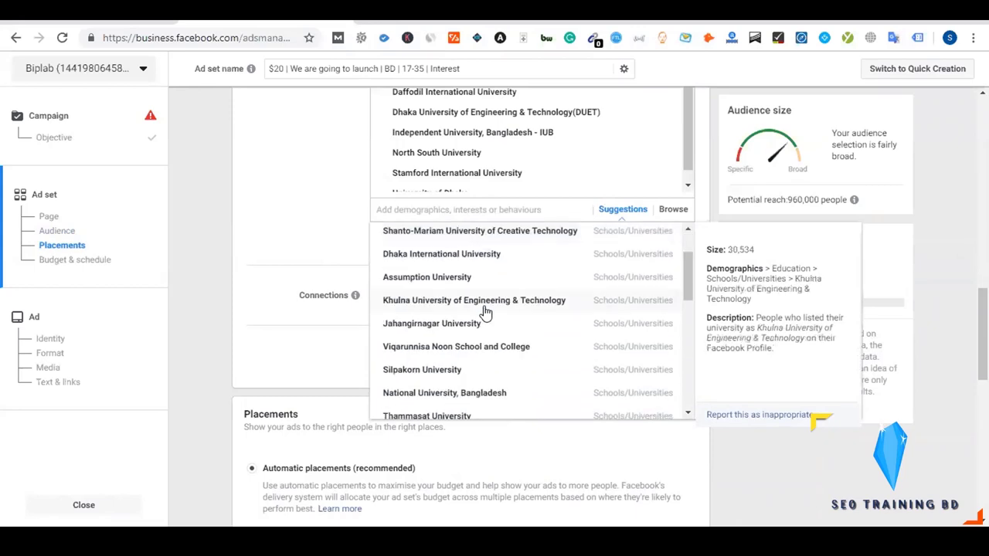
left_click(481, 347)
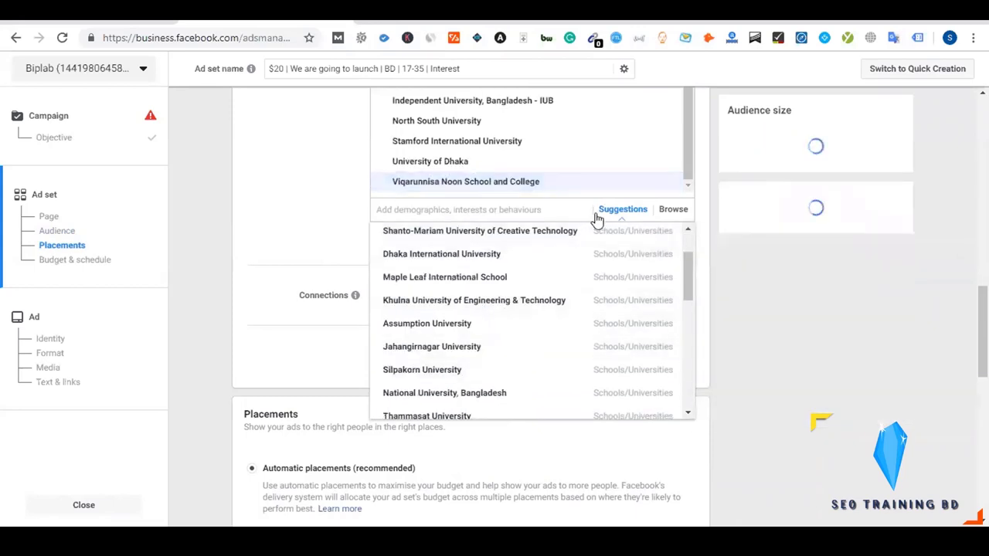
Add the suggested Khulna University of Engineering & Technology, University of Liberal Arts Bangladesh and Chittagong University of Engineering & Technology to the targeting.
left_click(502, 305)
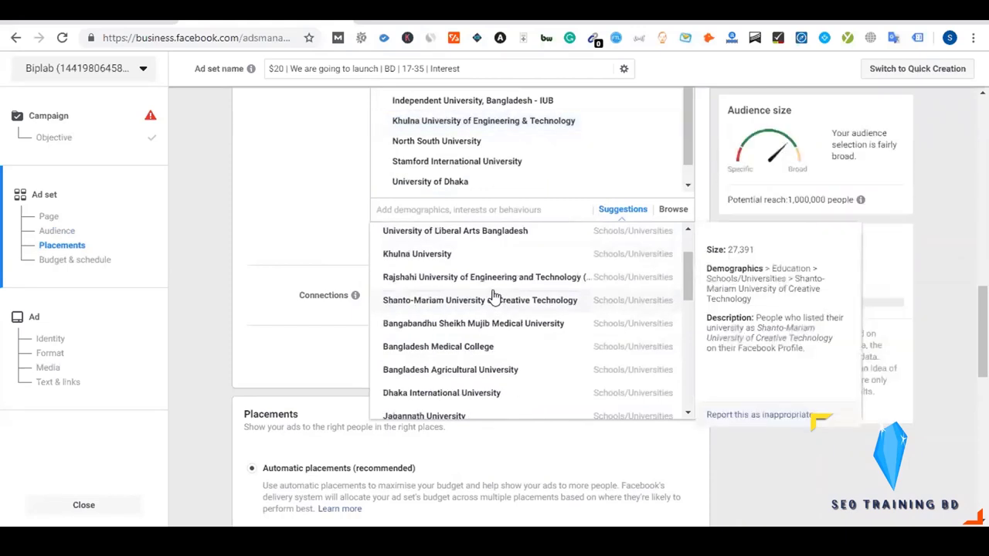
left_click(468, 308)
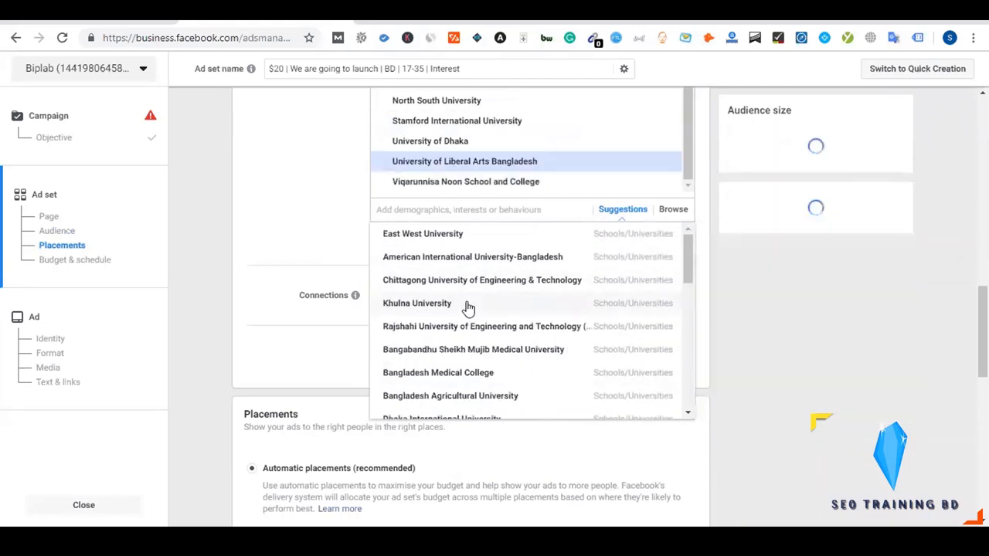
left_click(477, 283)
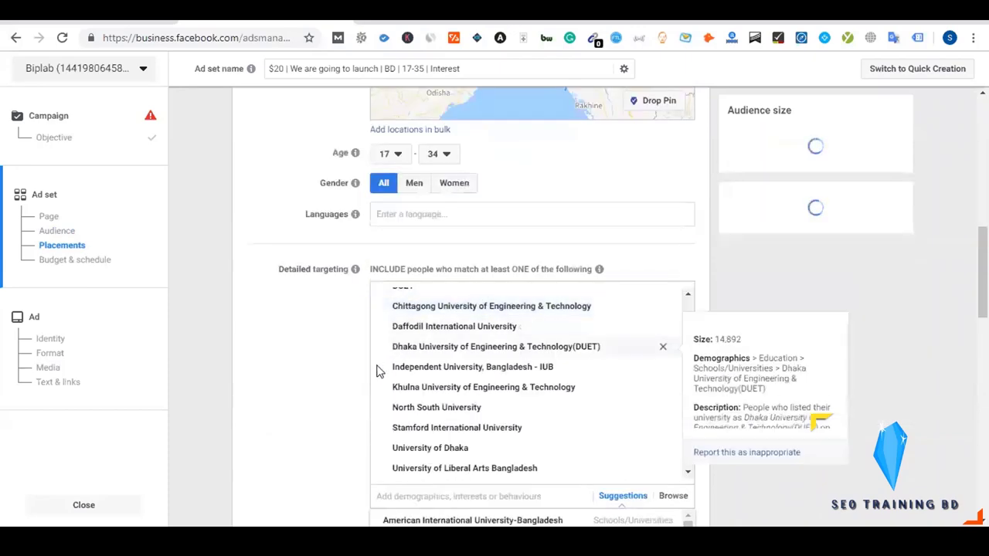
Add the suggested American International University-Bangladesh to the detailed targeting.
scroll(327, 379, "down", 3)
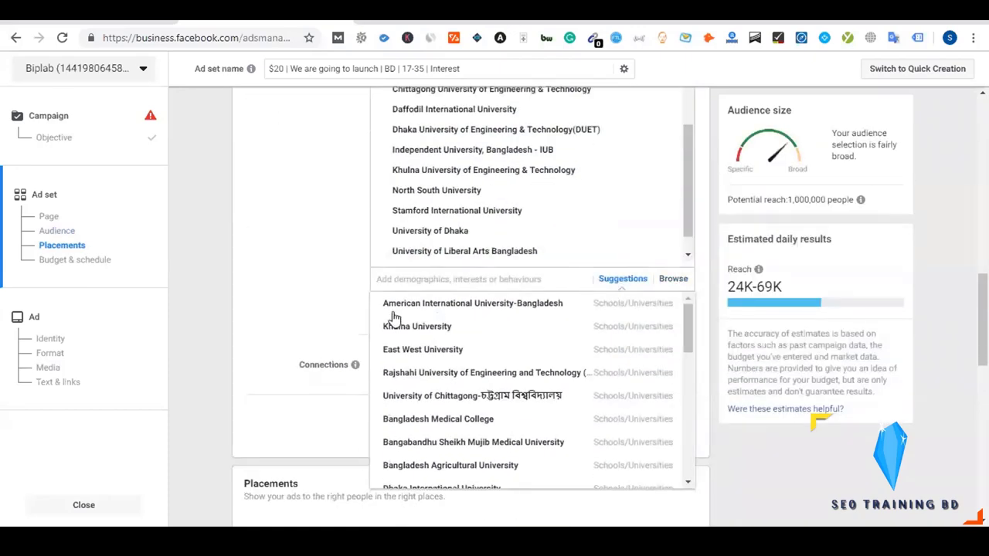
scroll(309, 320, "down", 1)
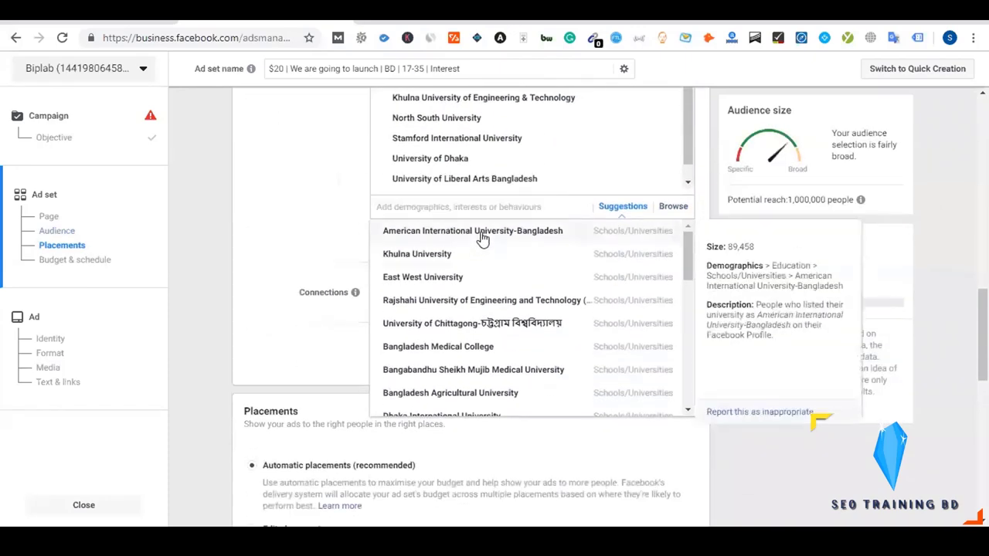
left_click(482, 236)
scroll(342, 364, "down", 4)
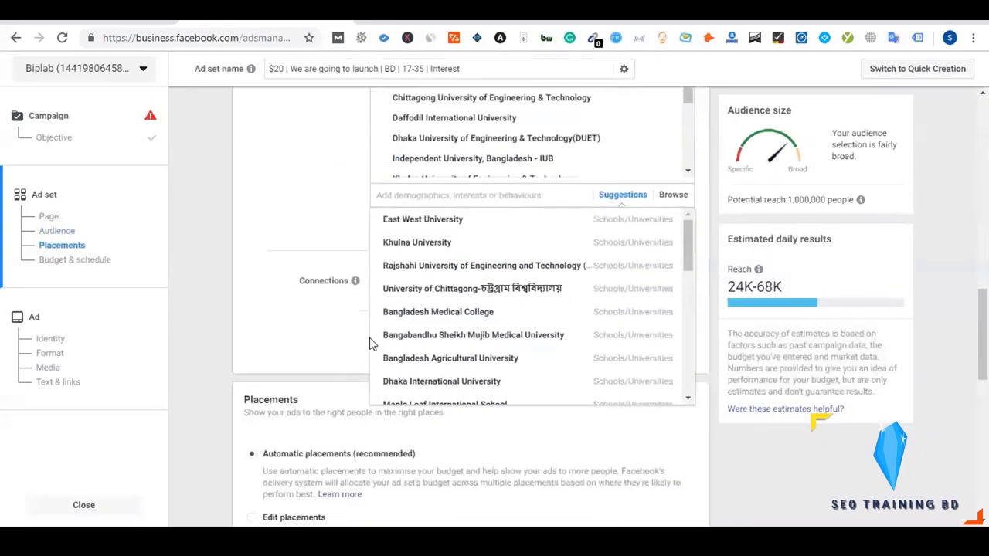
Add the suggested Rajshahi University of Engineering and Technology (RUET), Bangladesh Medical College and Khulna University to the detailed targeting.
left_click(453, 268)
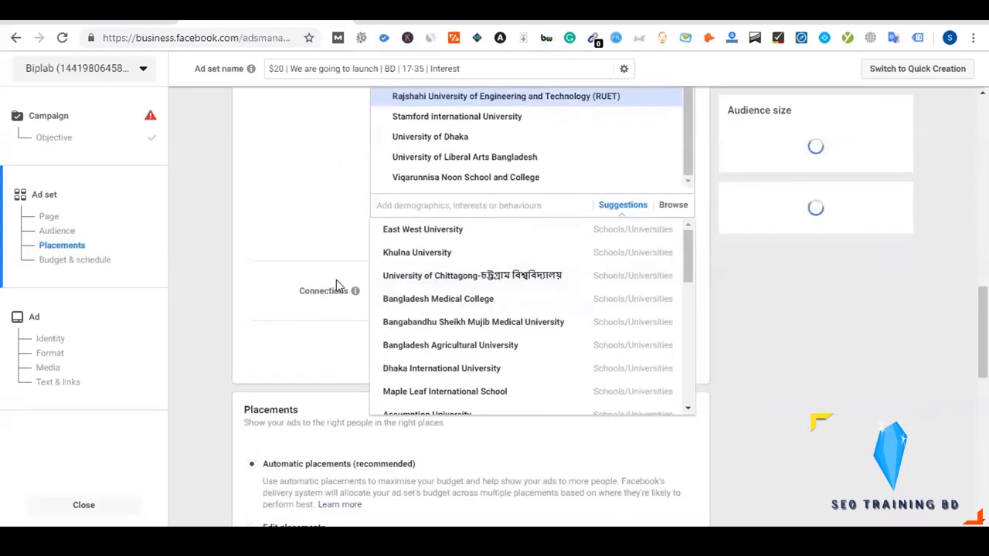
scroll(336, 284, "down", 1)
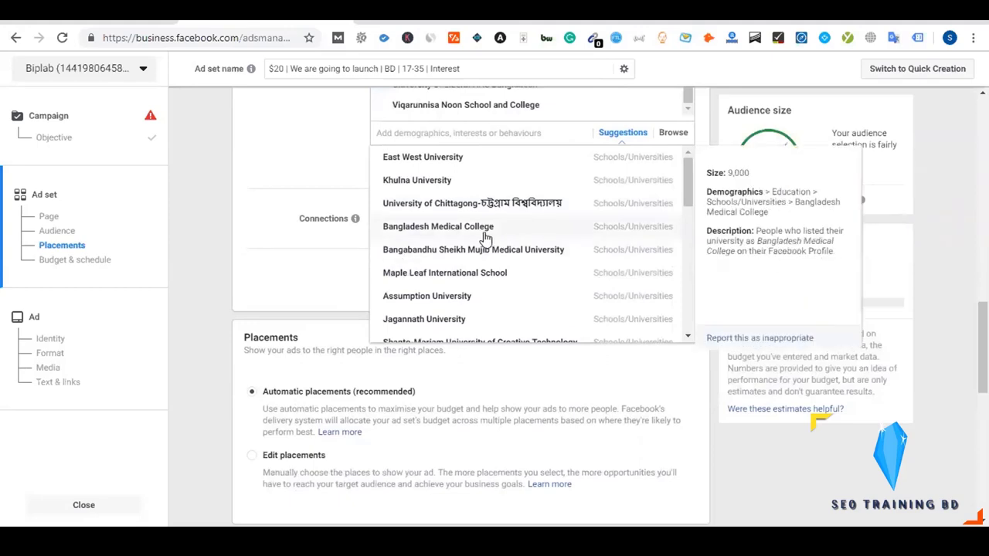
left_click(454, 231)
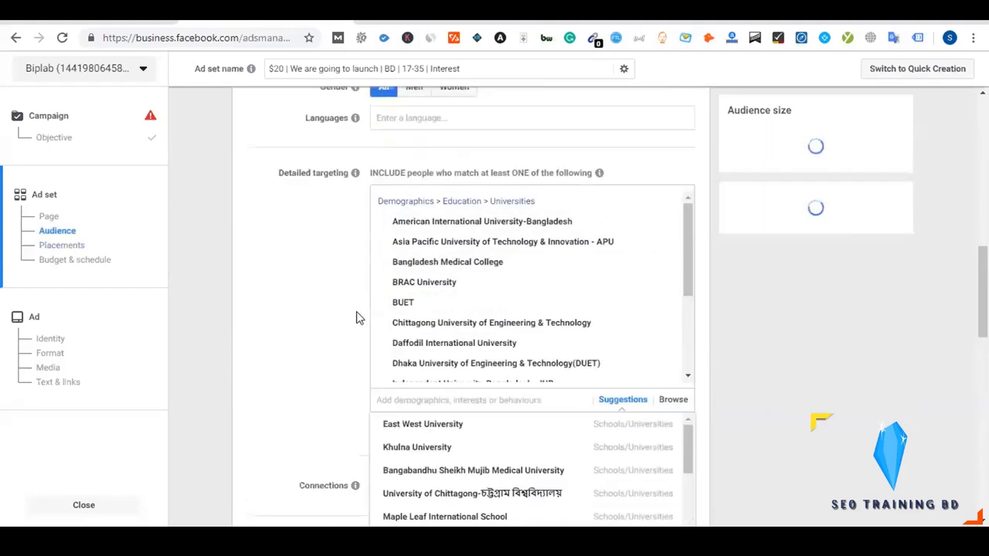
scroll(356, 317, "down", 2)
left_click(417, 275)
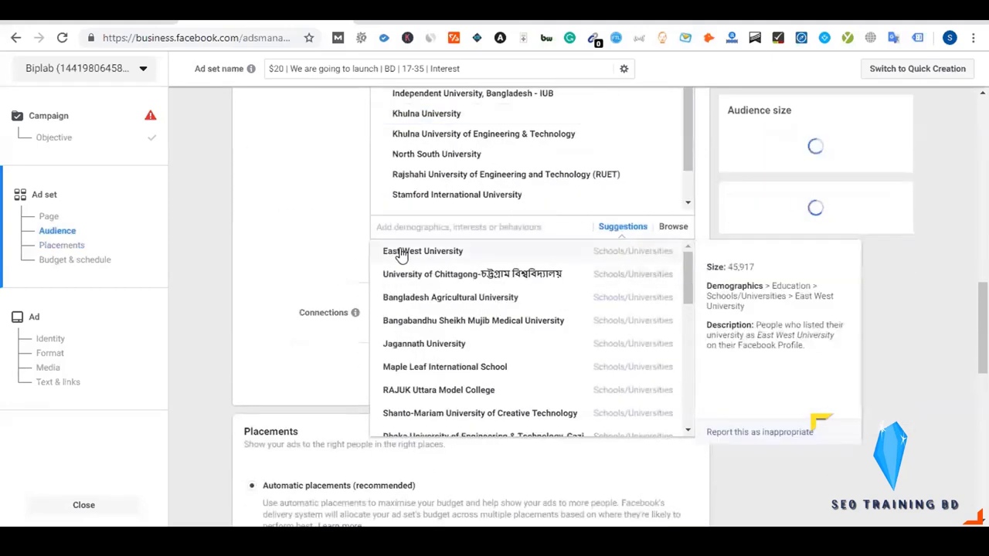
Add the suggested East West University, University of Chittagong, Bangladesh Agricultural University and Bangabandhu Sheikh Mujib Medical University to the detailed targeting.
left_click(401, 254)
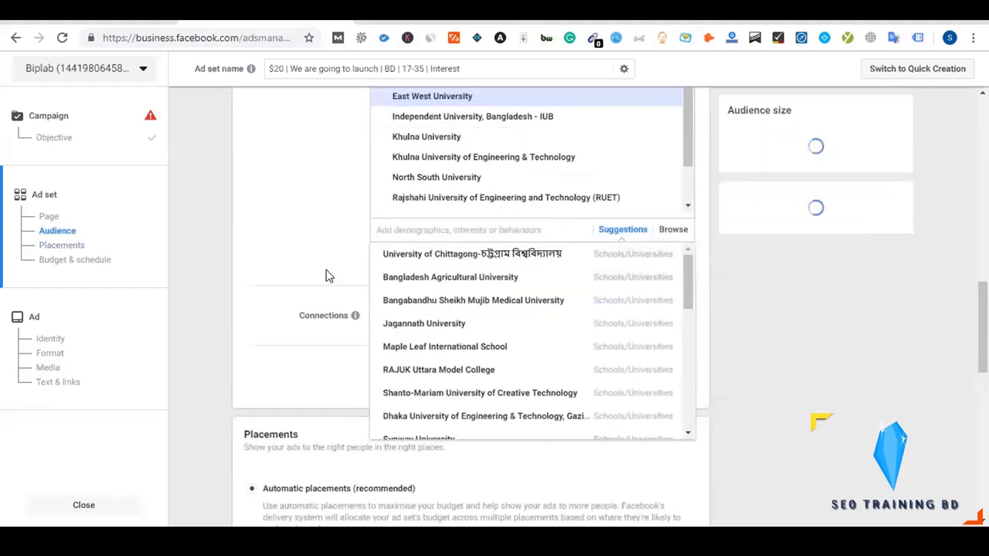
left_click(425, 261)
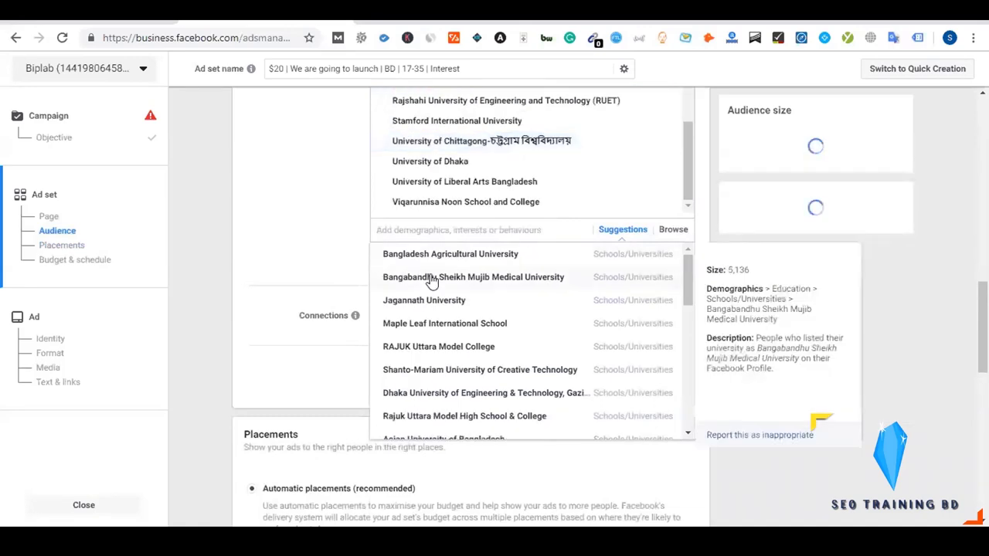
left_click(430, 256)
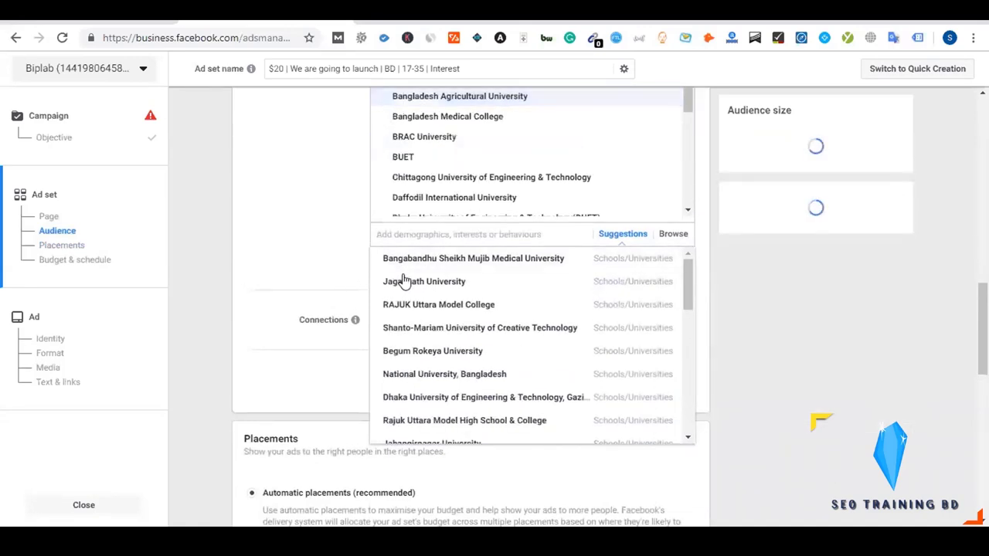
left_click(451, 262)
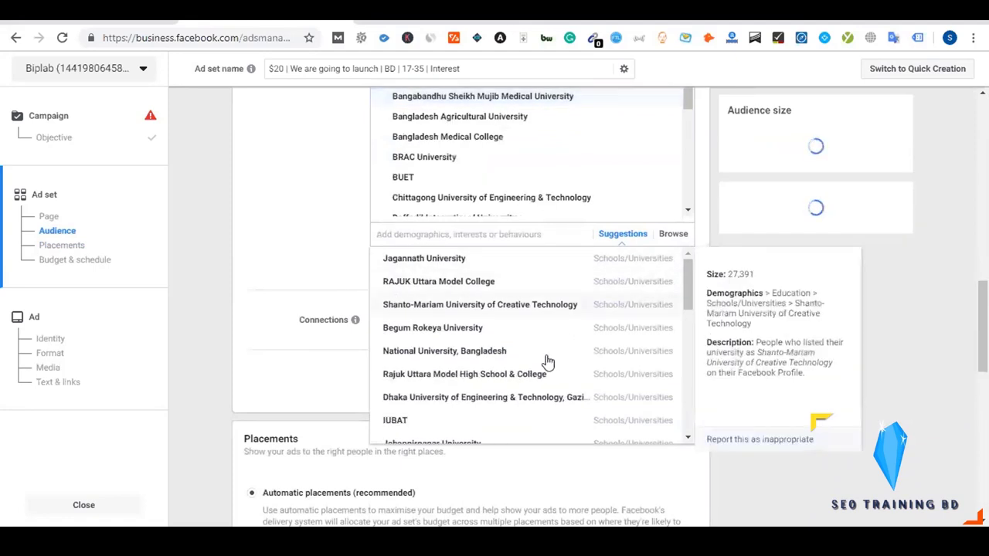
Add the suggested National University, Bangladesh, Dhaka University of Engineering & Technology, Gazipur, World University of Bangladesh, Jagannath University and IUBAT to the audience.
left_click(383, 351)
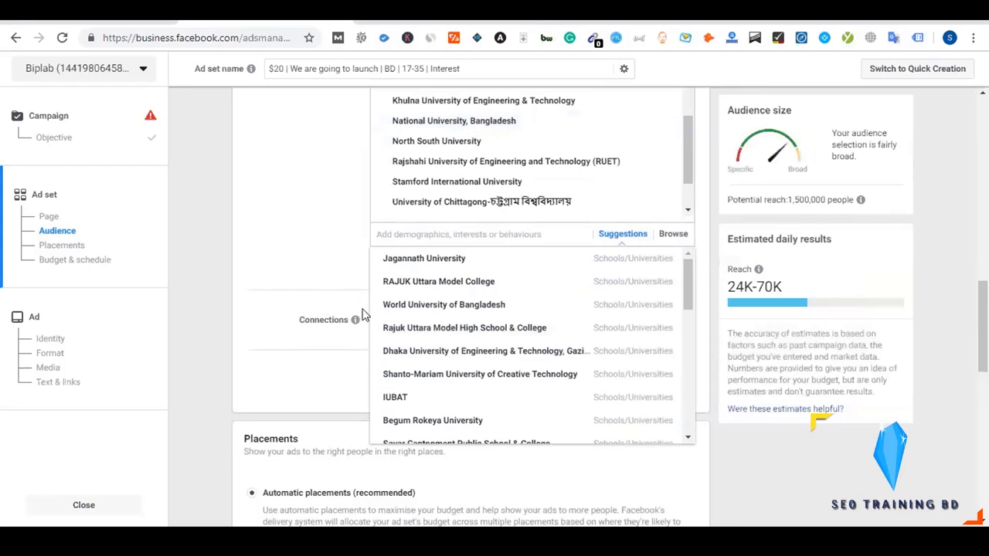
left_click(457, 353)
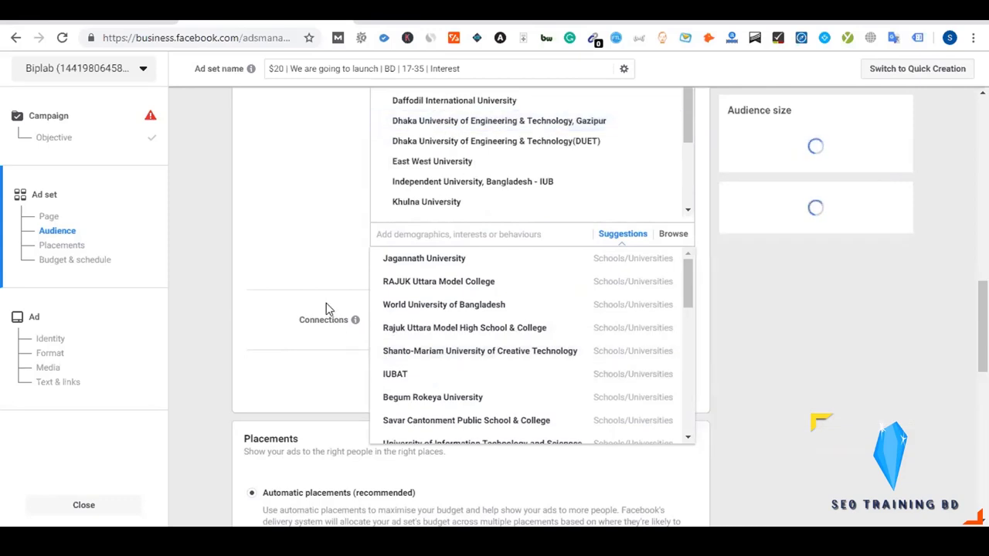
left_click(409, 305)
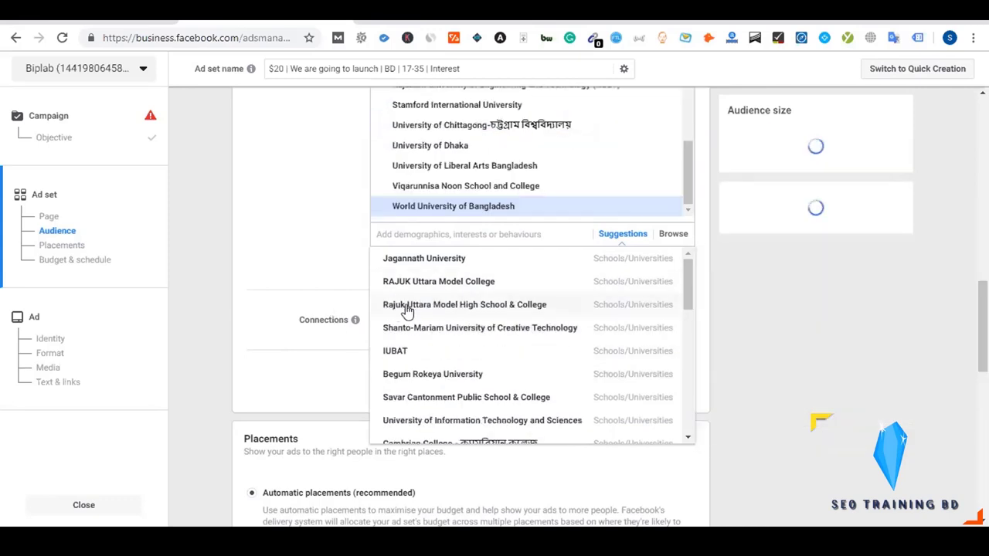
left_click(429, 282)
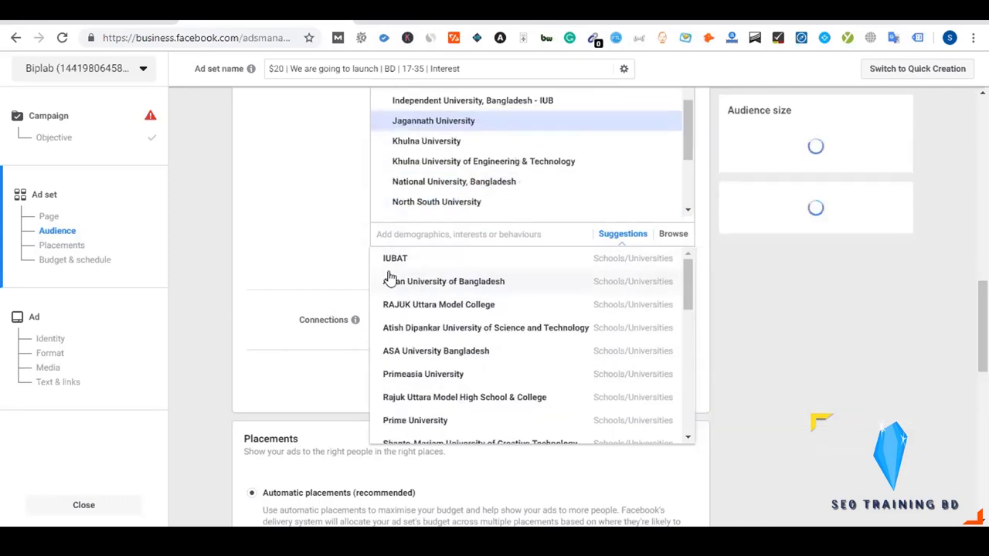
left_click(397, 262)
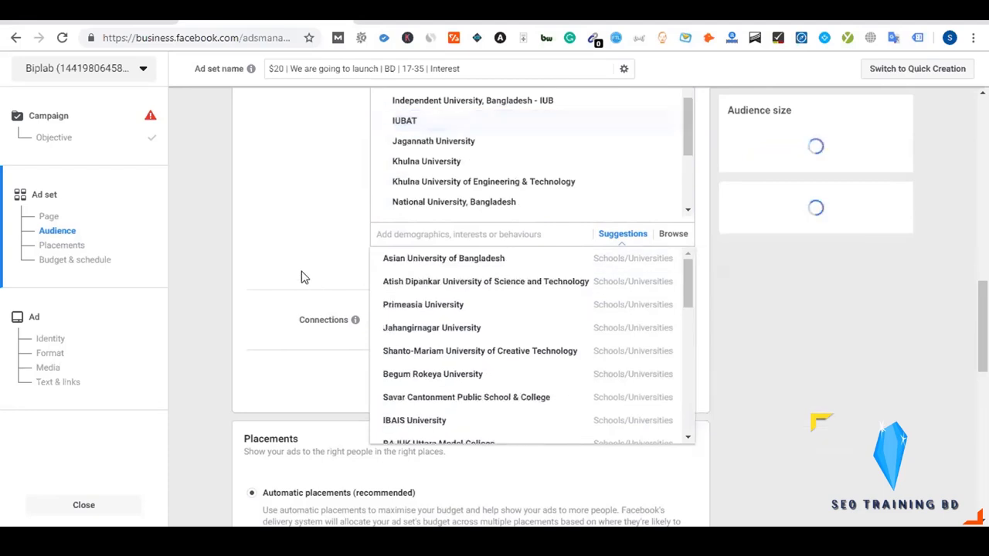
Check the audience's potential reach and look over the remaining school suggestions.
left_click(302, 276)
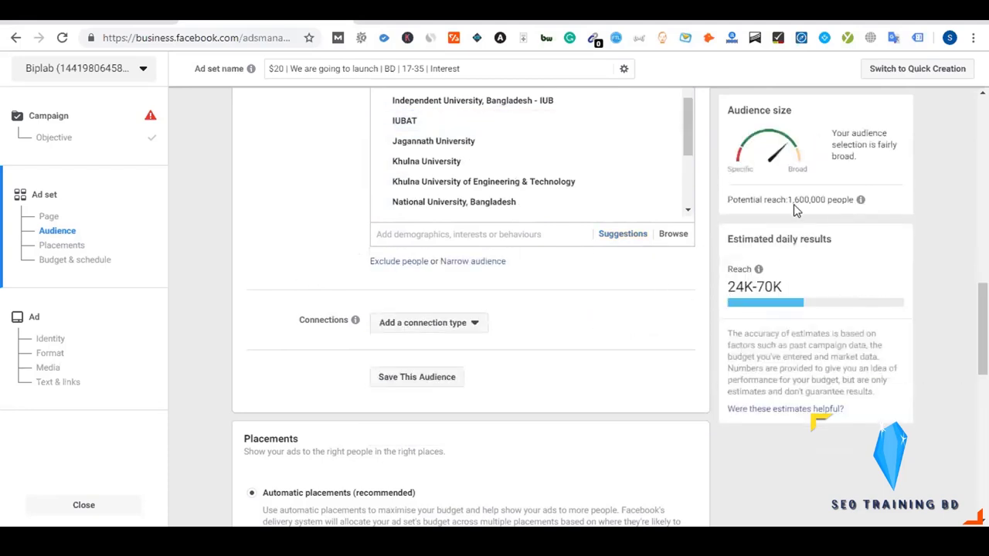
left_click_drag(787, 200, 825, 200)
left_click(623, 244)
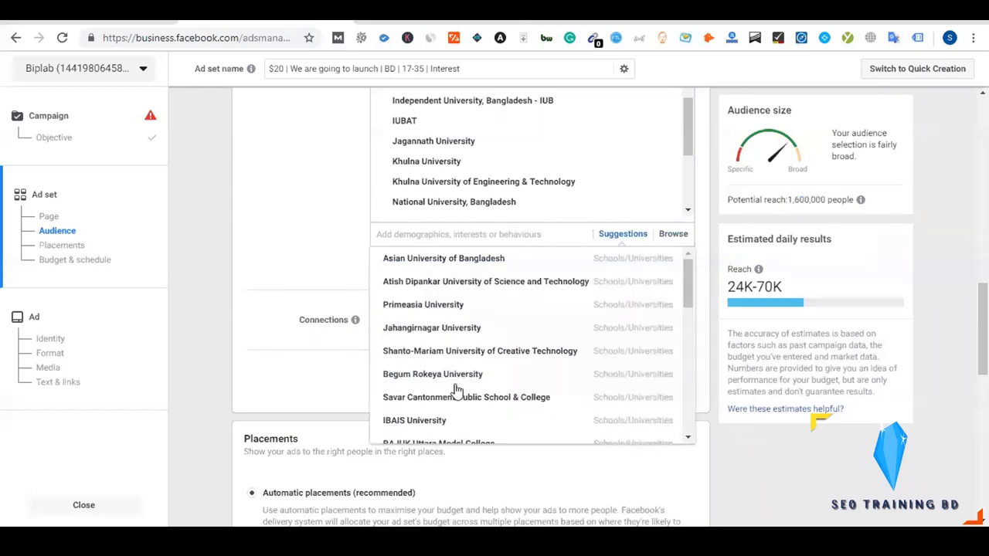
left_click(348, 254)
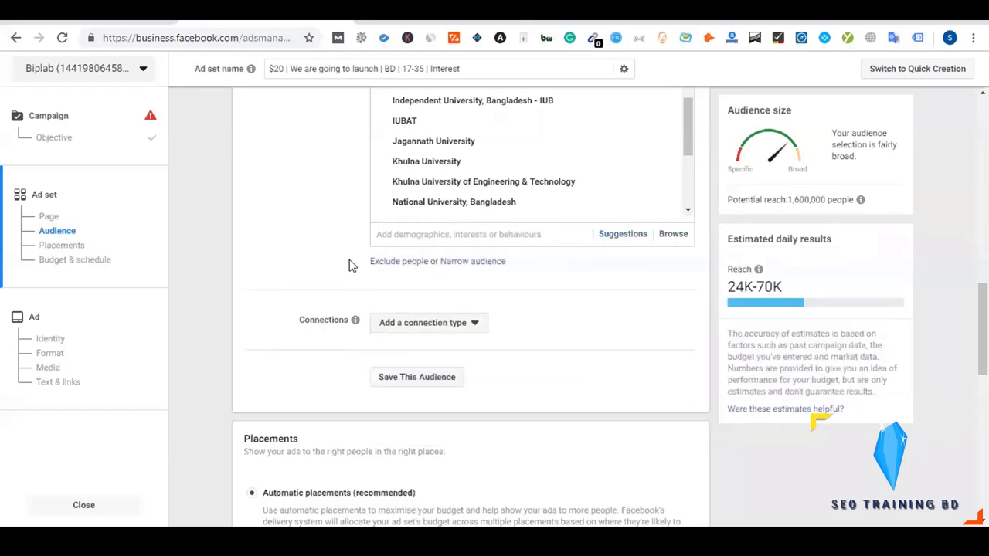
Open the exclusion section of the detailed targeting and remove it without adding any exclusions.
scroll(349, 266, "up", 1)
scroll(348, 266, "down", 1)
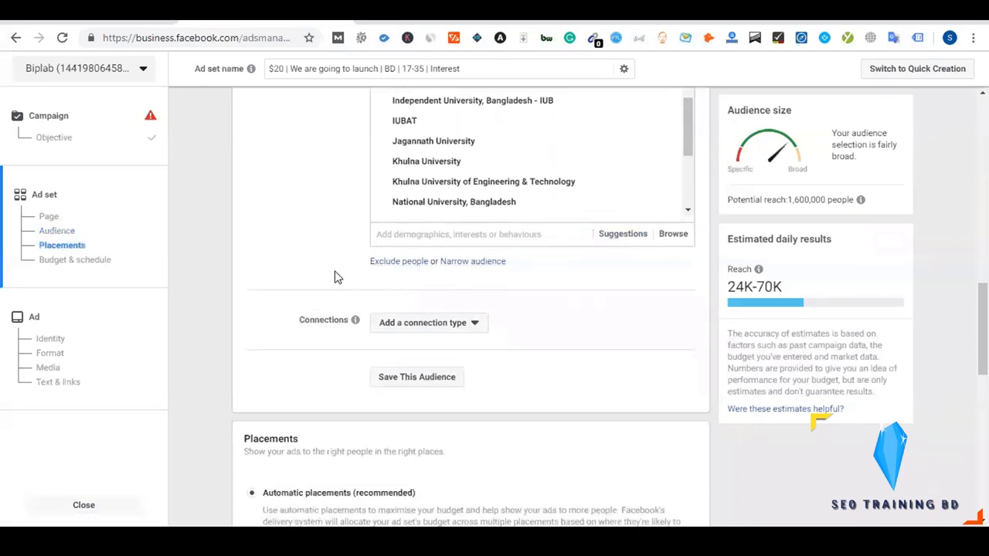
scroll(335, 276, "up", 1)
left_click(377, 334)
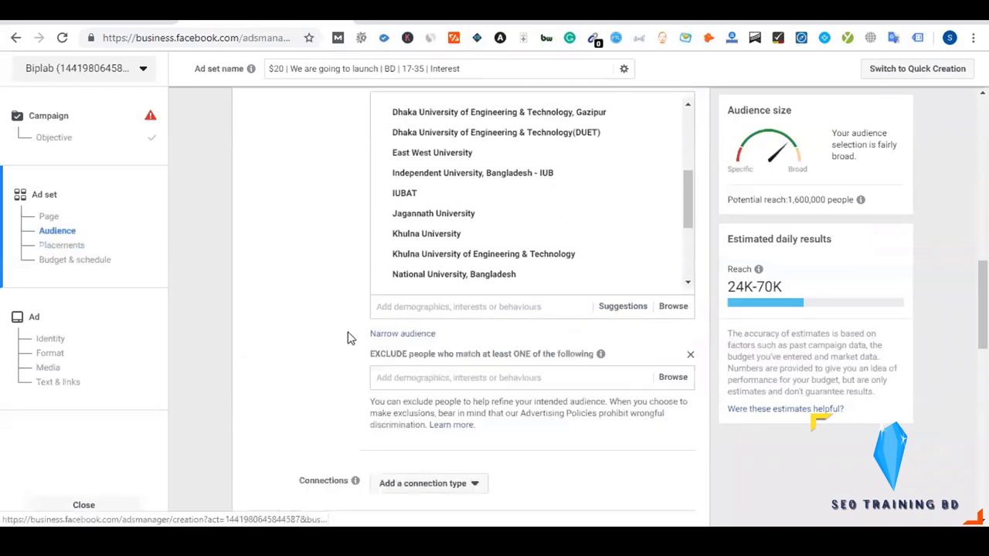
scroll(335, 328, "up", 1)
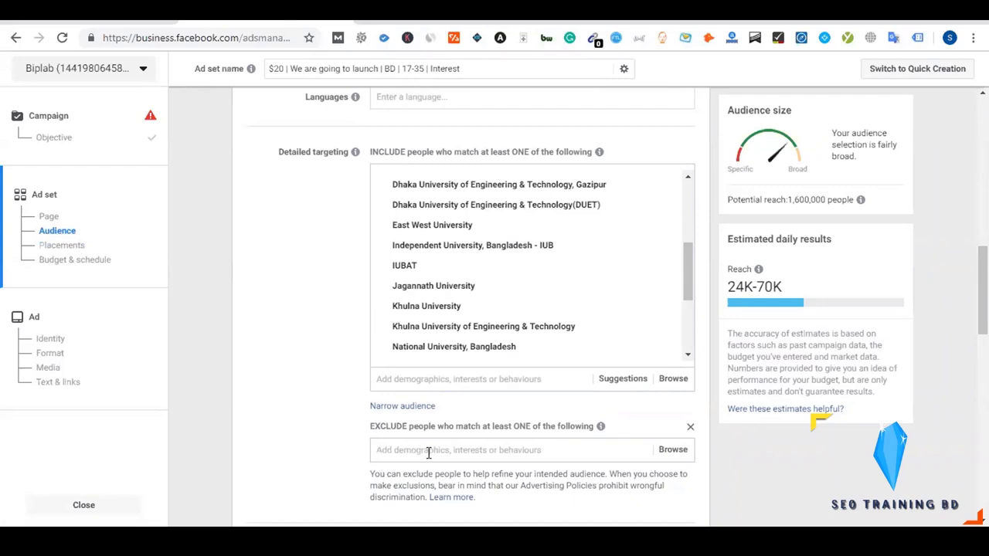
scroll(309, 425, "down", 1)
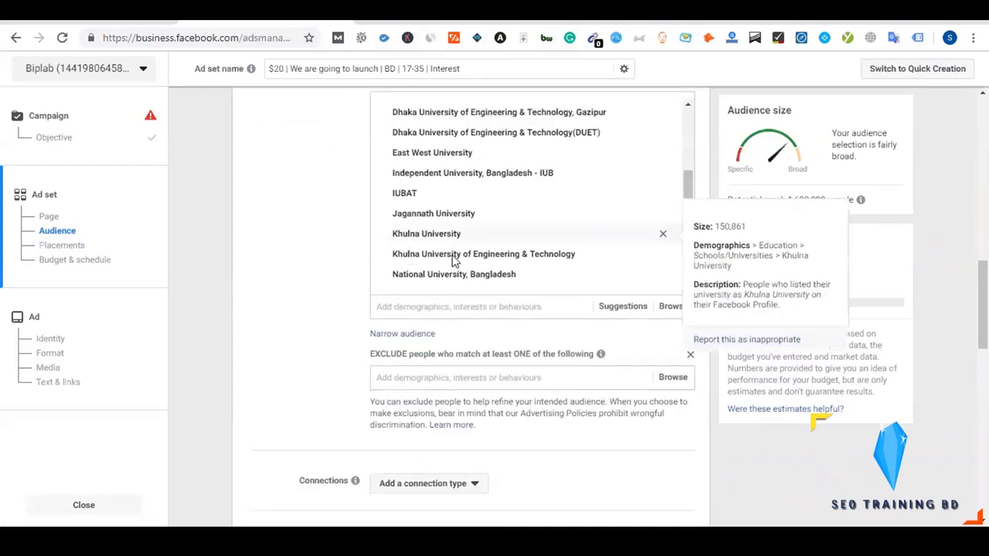
left_click(690, 356)
Examine the potential reach figure for the audience built from the included universities.
scroll(307, 370, "up", 1)
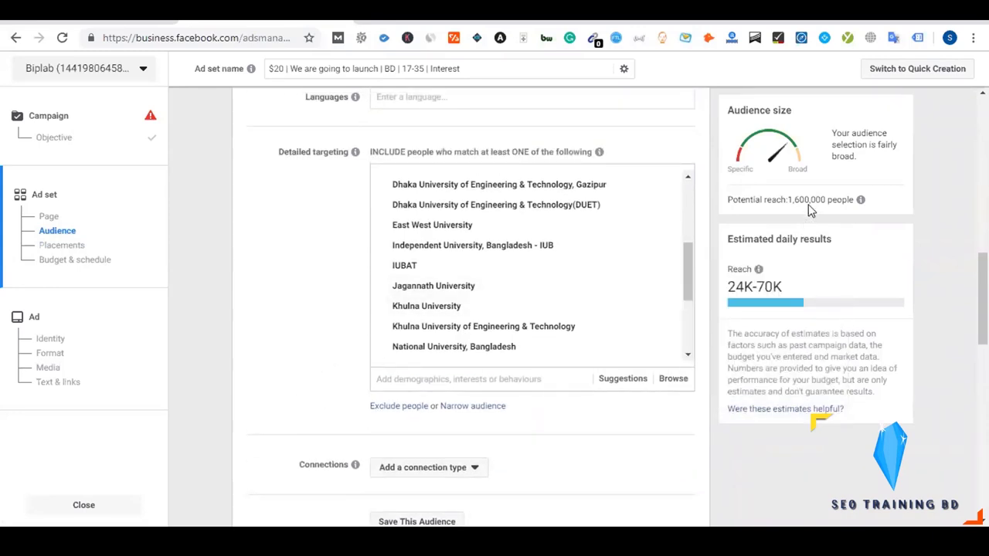
left_click_drag(789, 201, 825, 201)
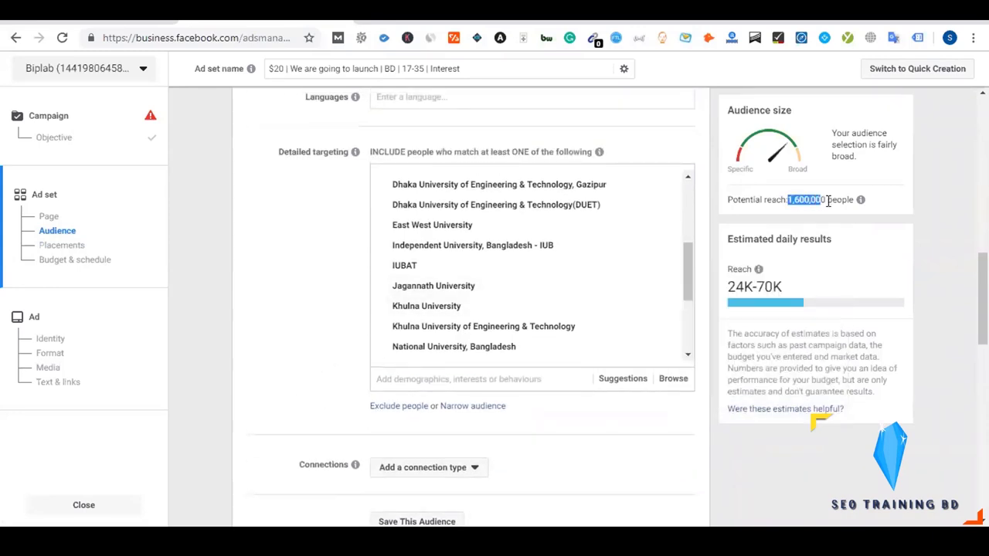
left_click(825, 200)
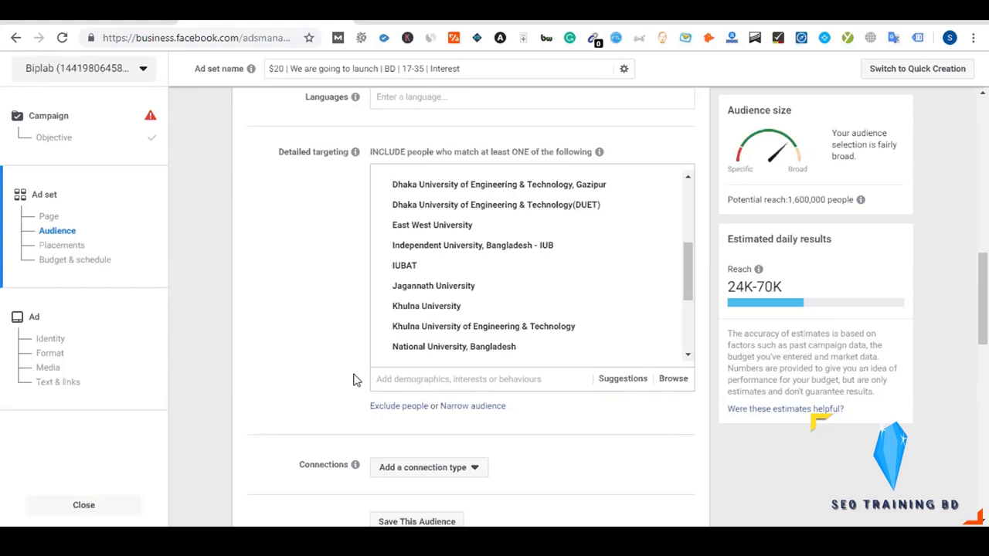
Add BBA as a field of study to the detailed targeting and check the potential reach.
left_click(423, 379)
type("BBA")
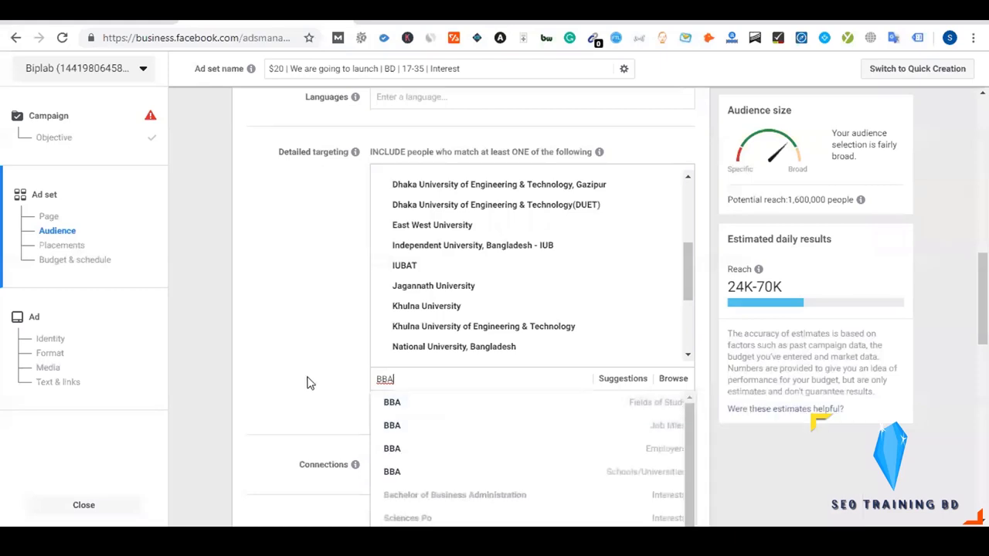
scroll(305, 379, "down", 1)
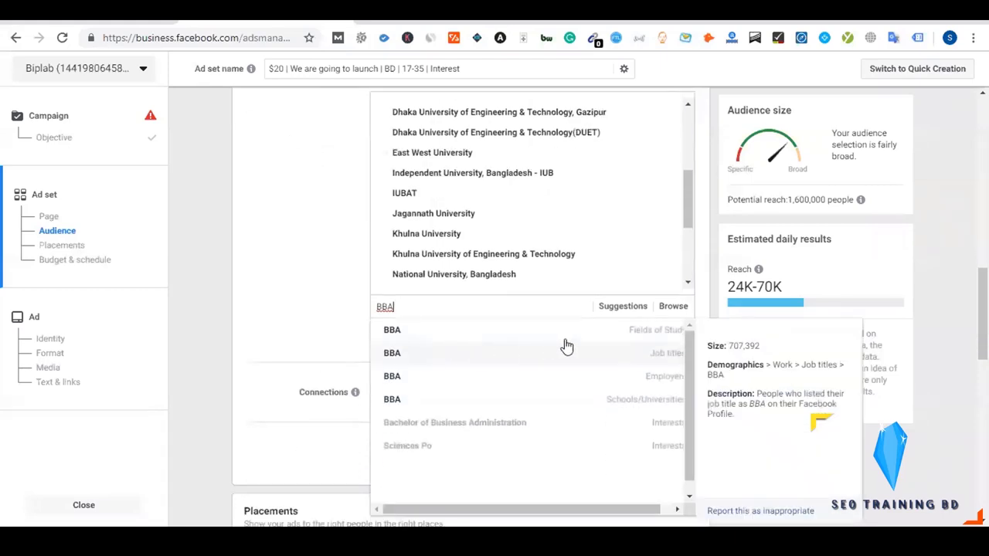
mouse_move(623, 338)
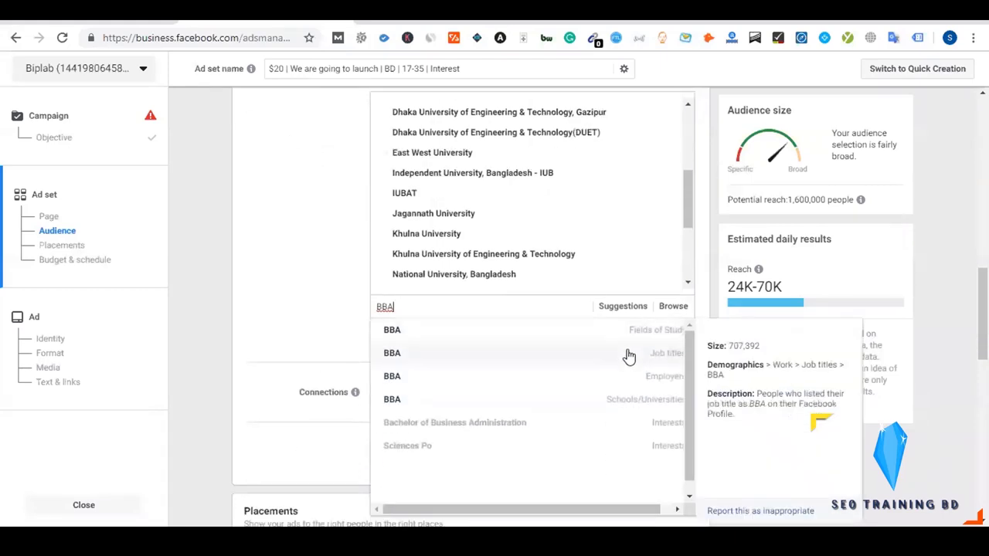
left_click(454, 337)
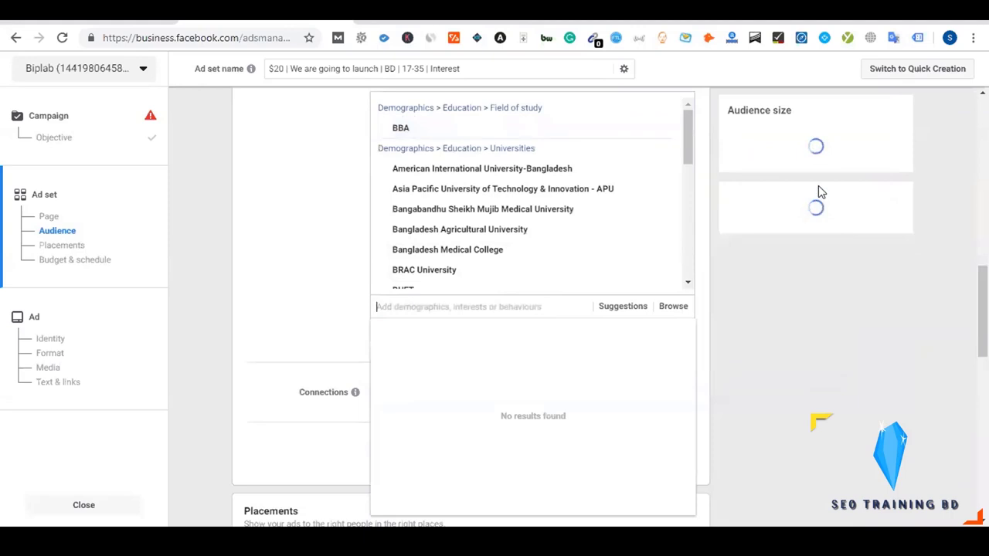
left_click_drag(788, 199, 813, 202)
left_click(813, 202)
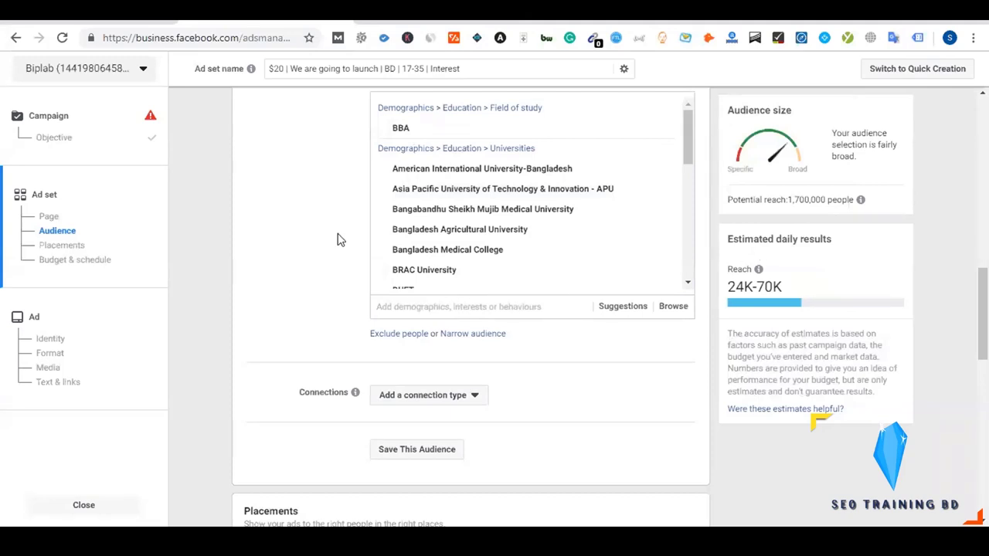
Add Master of Business Administration as a field of study to the detailed targeting.
scroll(337, 239, "up", 1)
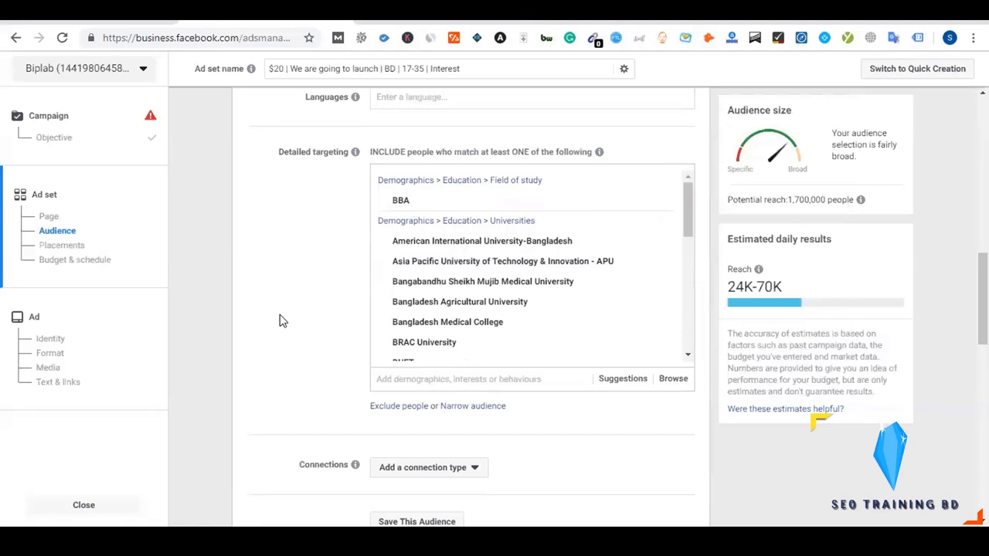
scroll(281, 321, "down", 1)
scroll(280, 322, "up", 1)
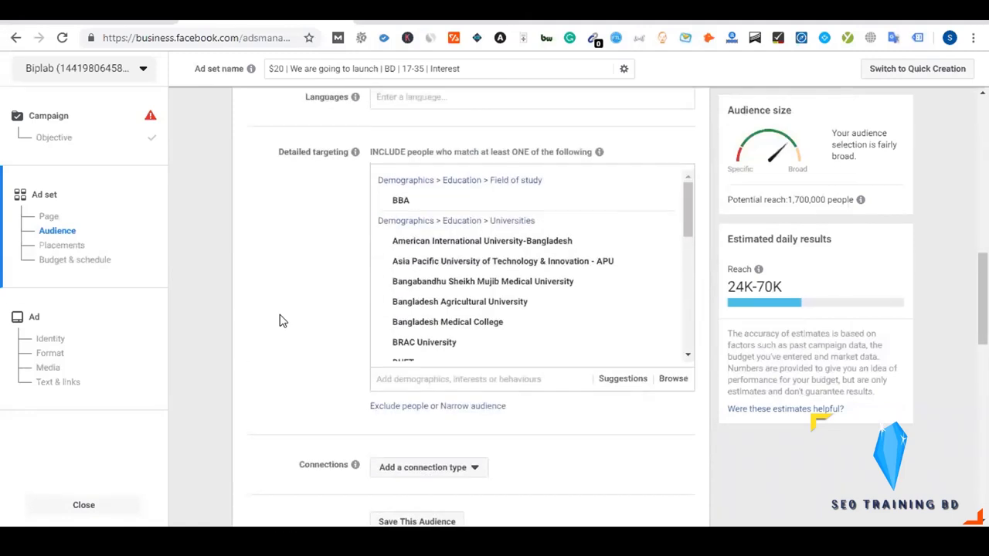
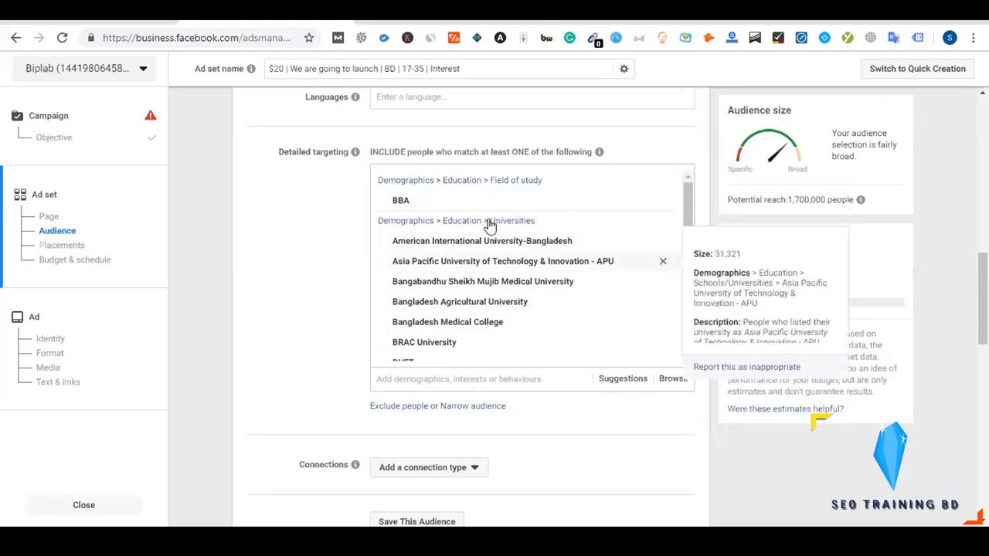
left_click(419, 382)
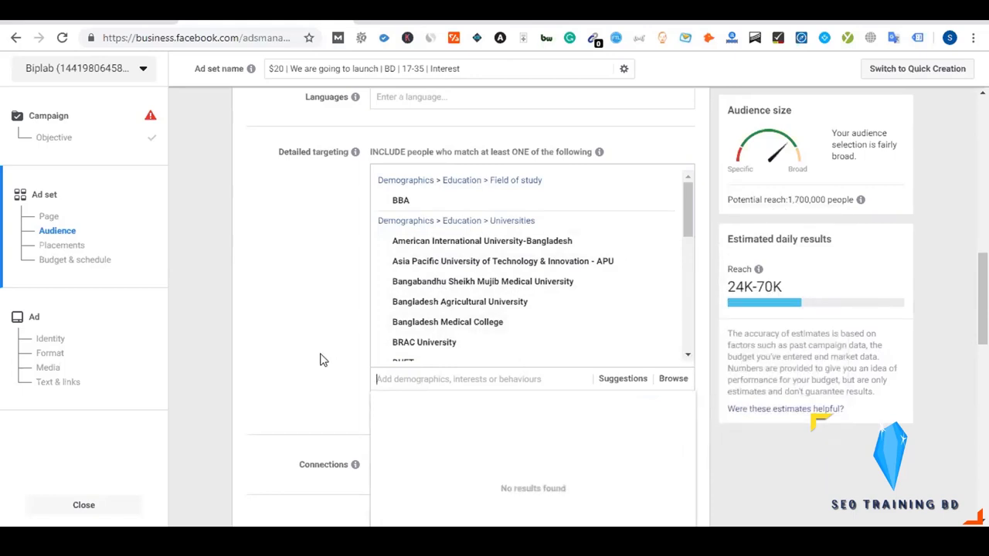
type("mas")
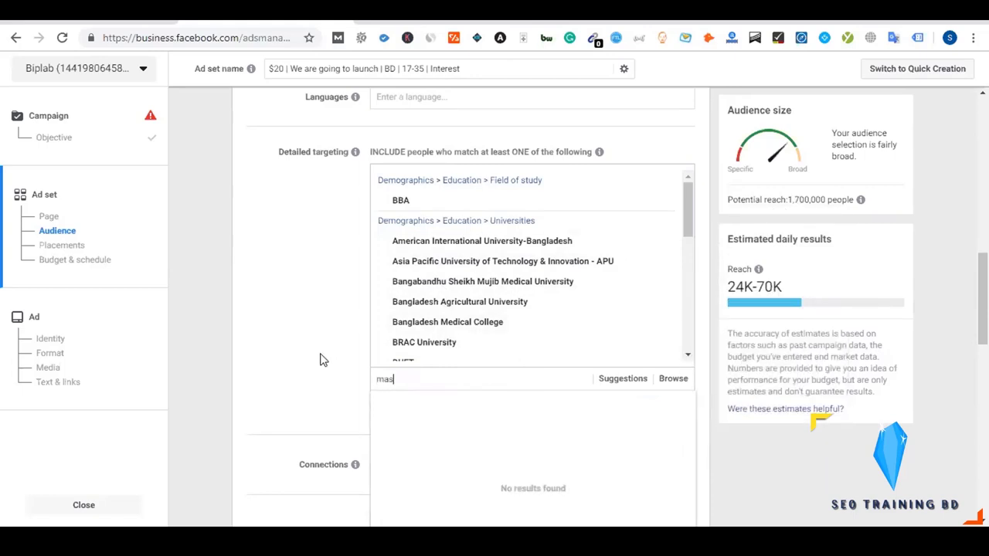
type("ters")
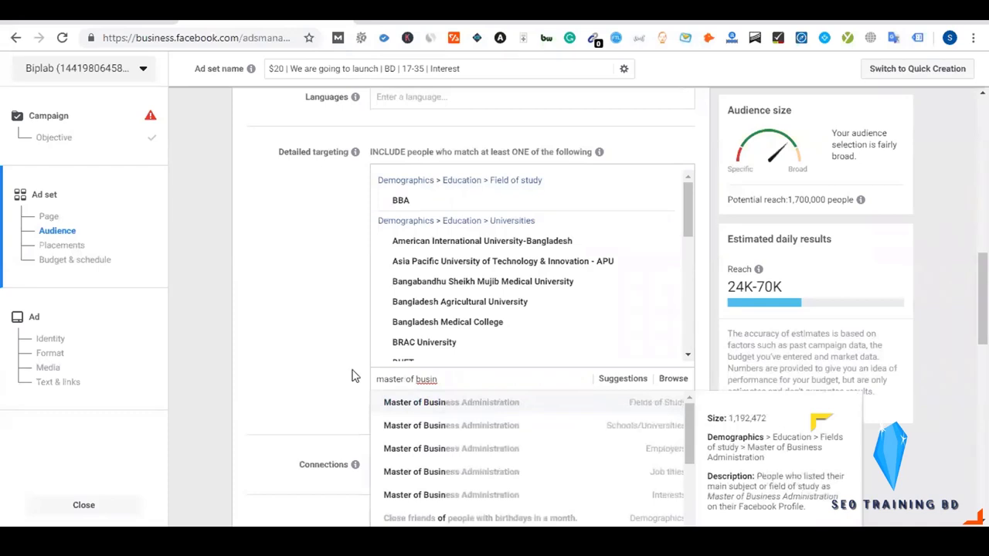
left_click(425, 404)
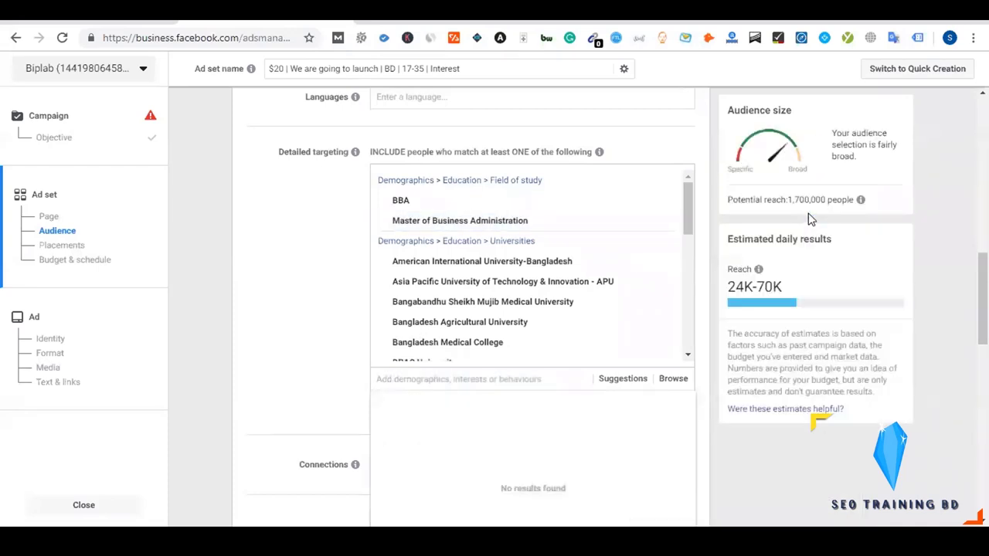
Remove the whole field of study group, BBA and Master of Business Administration, from the included detailed targeting.
mouse_move(412, 208)
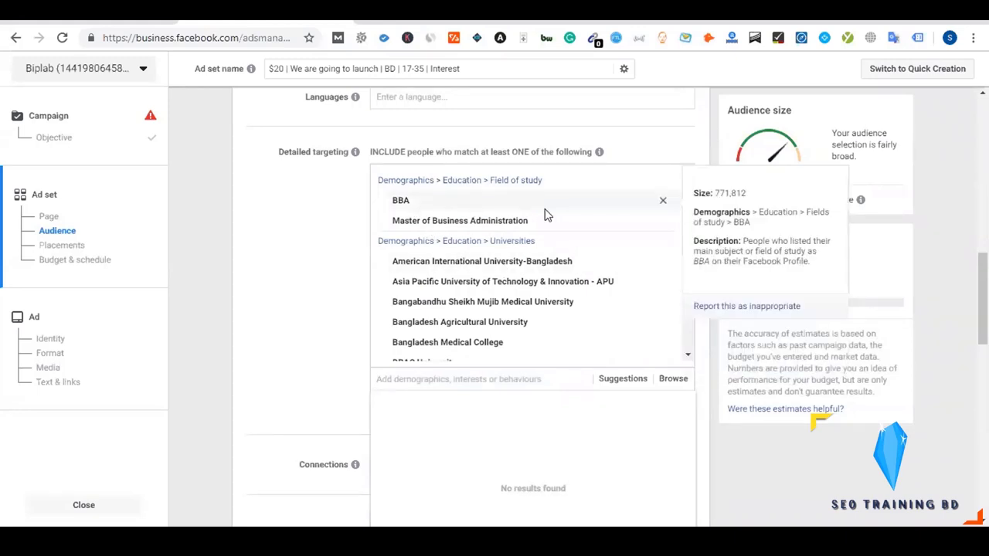
left_click(324, 315)
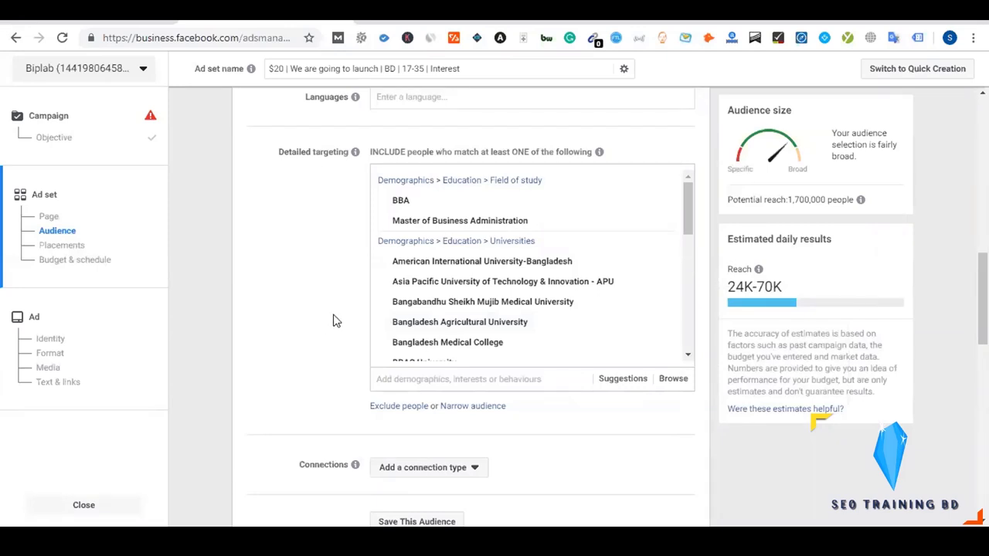
mouse_move(464, 285)
left_click(661, 184)
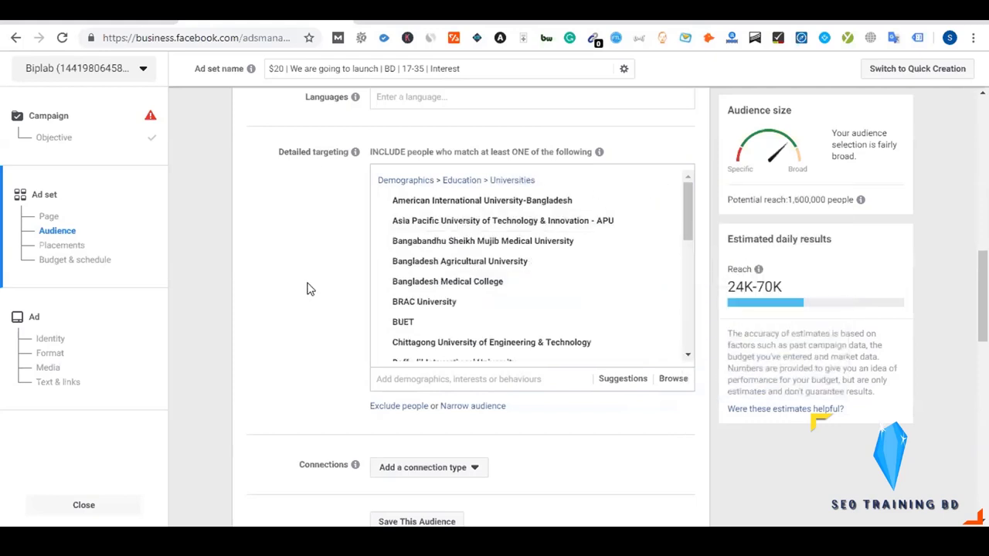
Narrow the audience so people must also match BBA as a field of study, and check the potential reach.
scroll(309, 287, "down", 1)
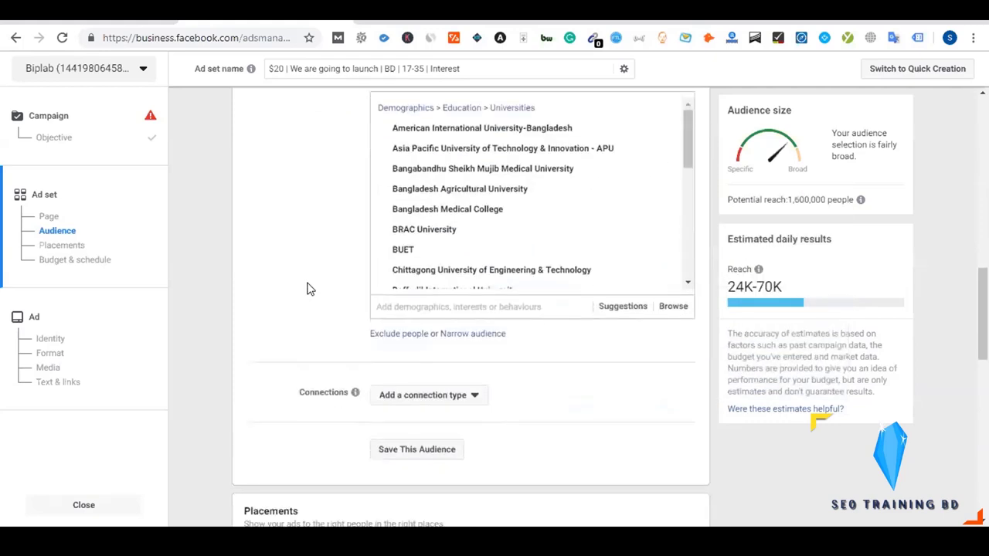
left_click(490, 340)
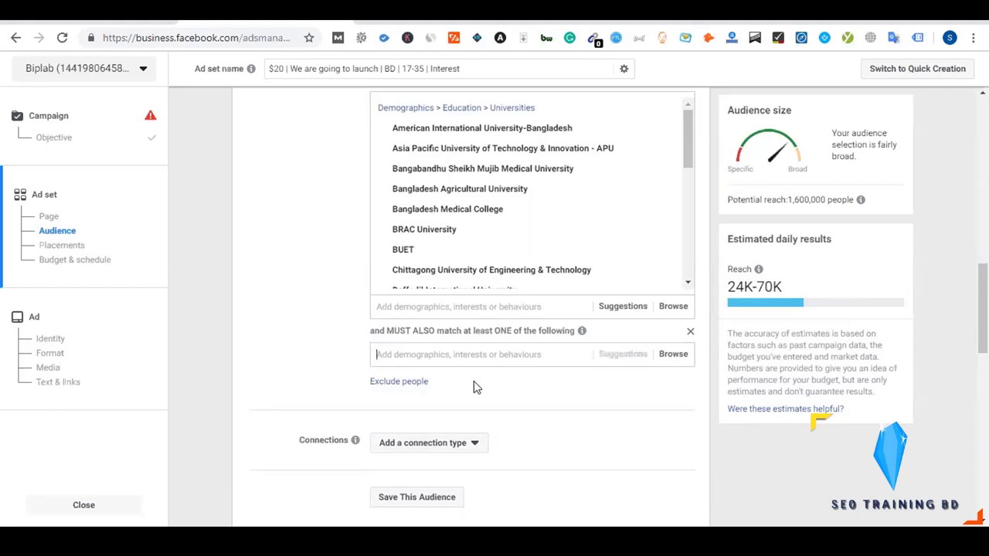
type("BBA")
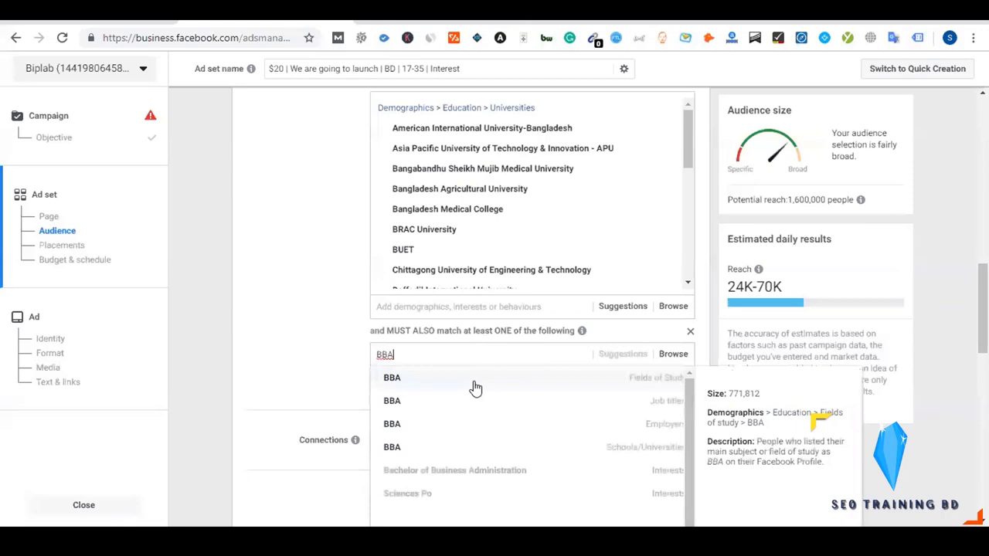
left_click(376, 377)
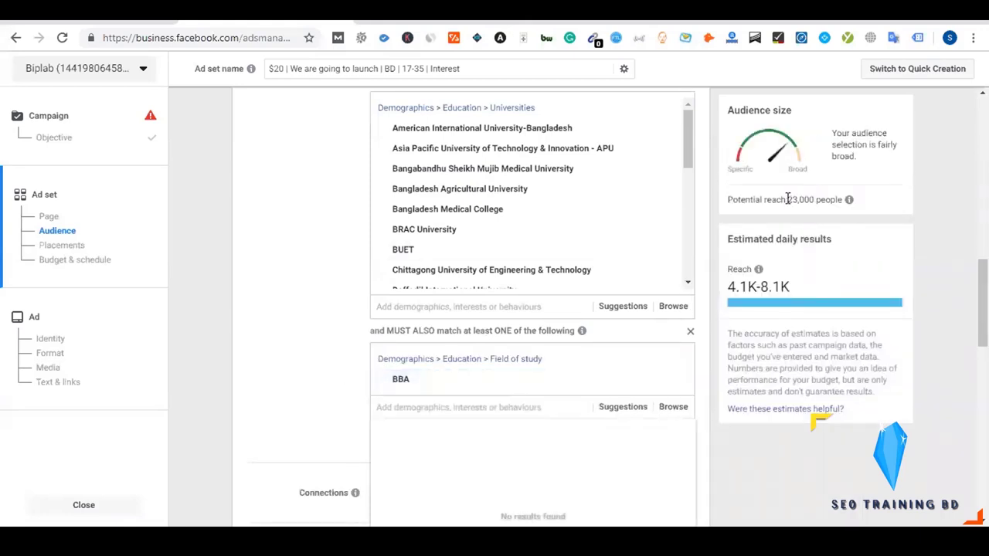
double_click(787, 198)
left_click(309, 325)
Add the Bachelor of Business Administration interest to the must-also-match condition.
scroll(325, 322, "up", 1)
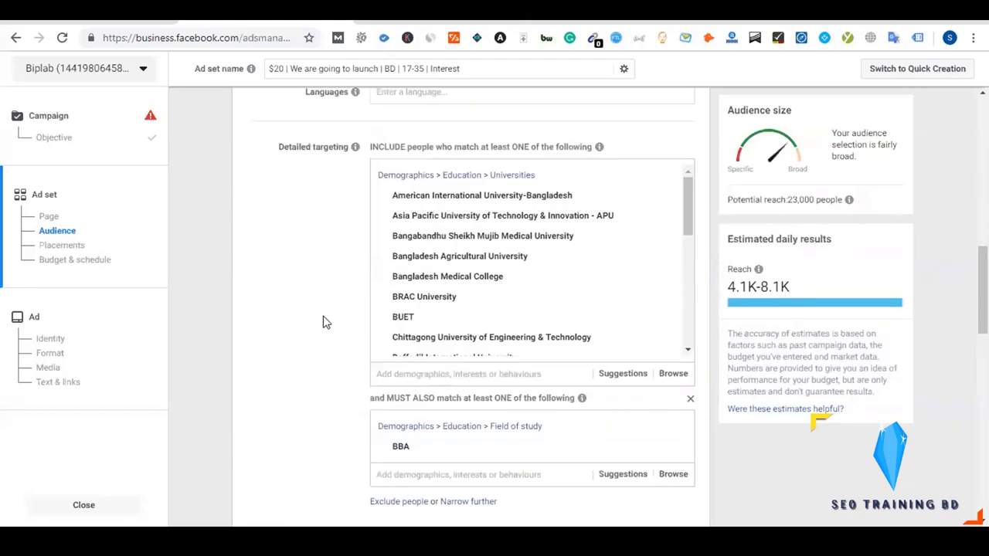
scroll(410, 247, "down", 5)
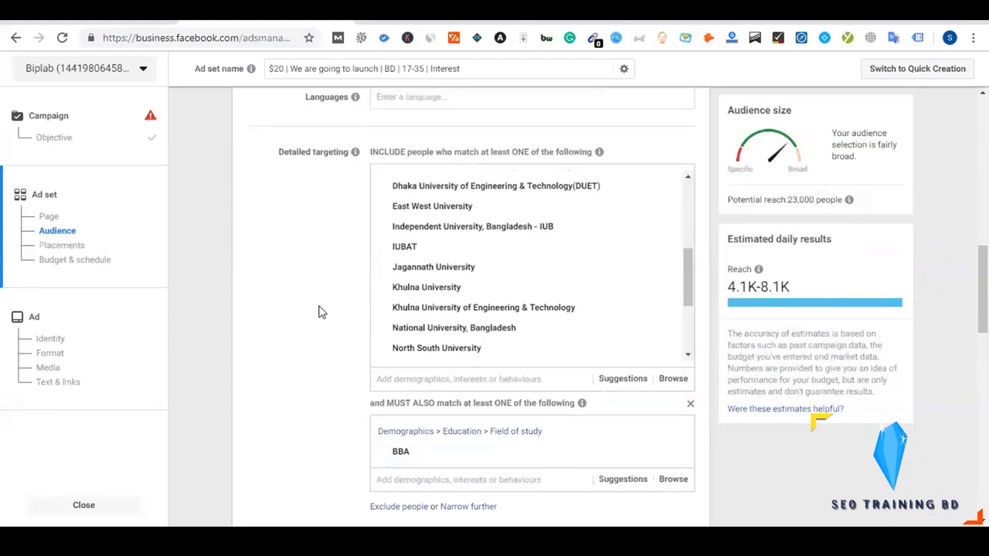
scroll(320, 312, "down", 1)
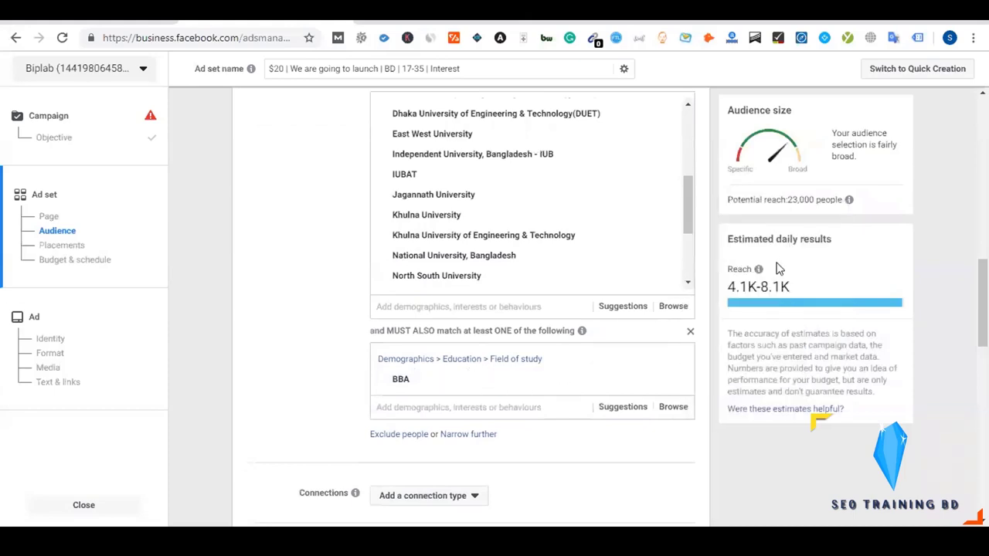
left_click(465, 408)
type("BBA")
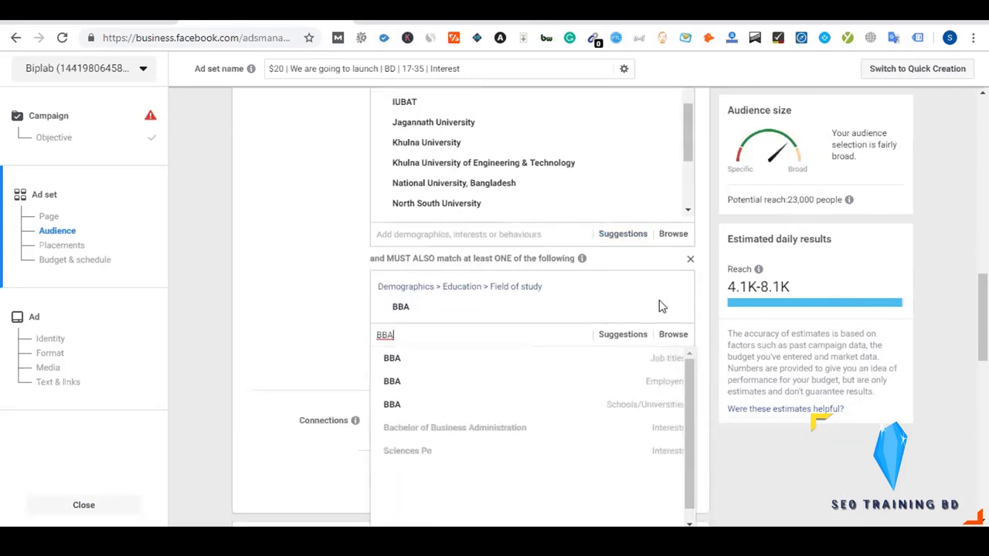
mouse_move(499, 438)
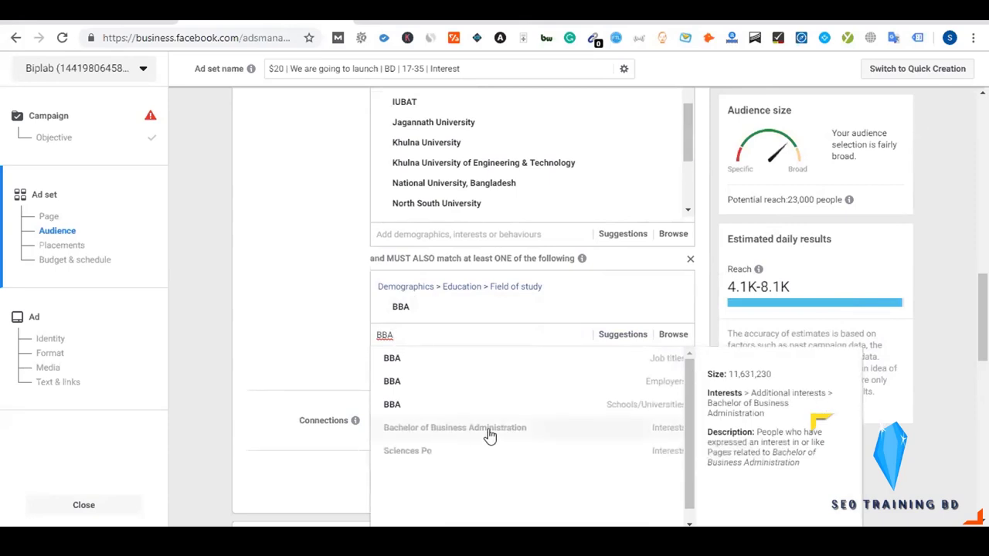
left_click(448, 432)
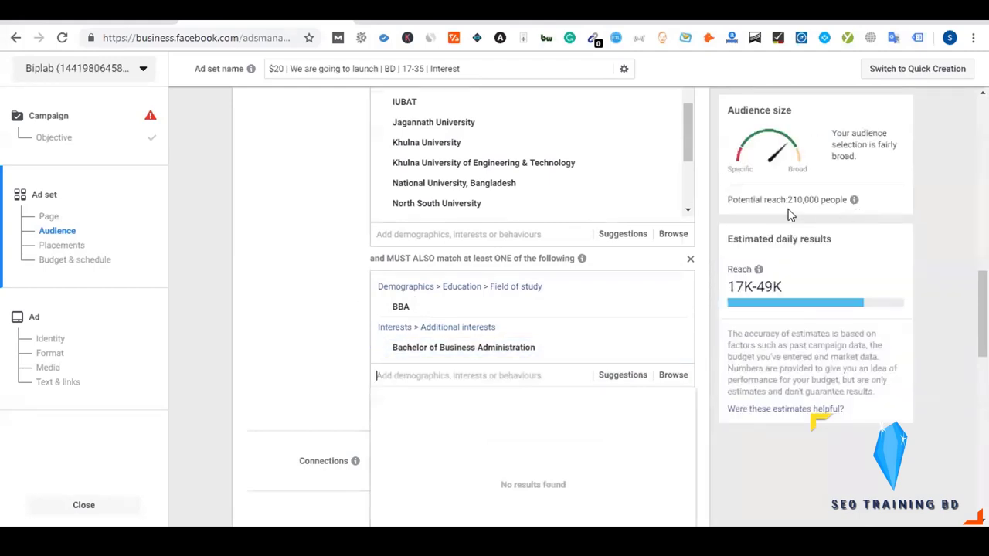
Add the Master of Business Administration interest to the must-also-match condition.
left_click(435, 378)
type("Master")
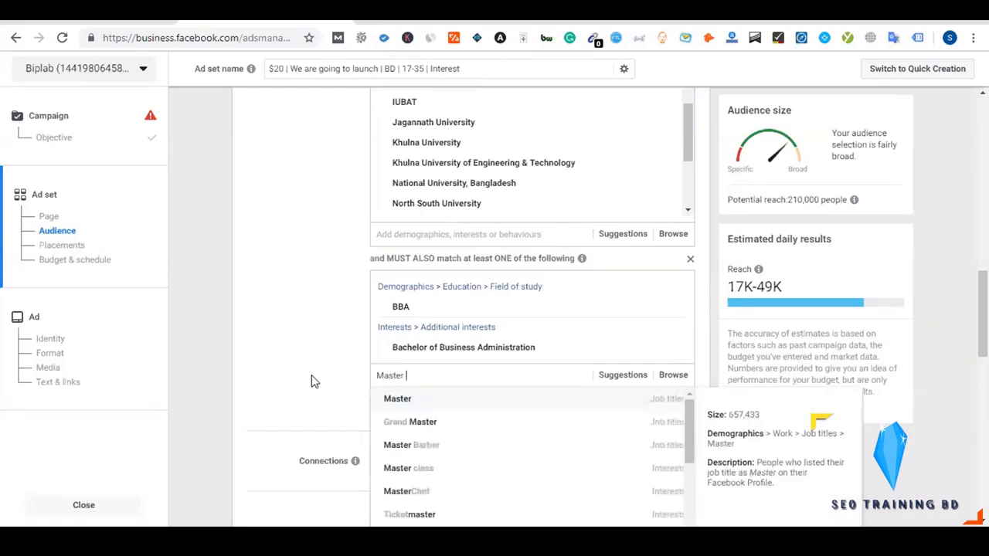
scroll(313, 369, "up", 1)
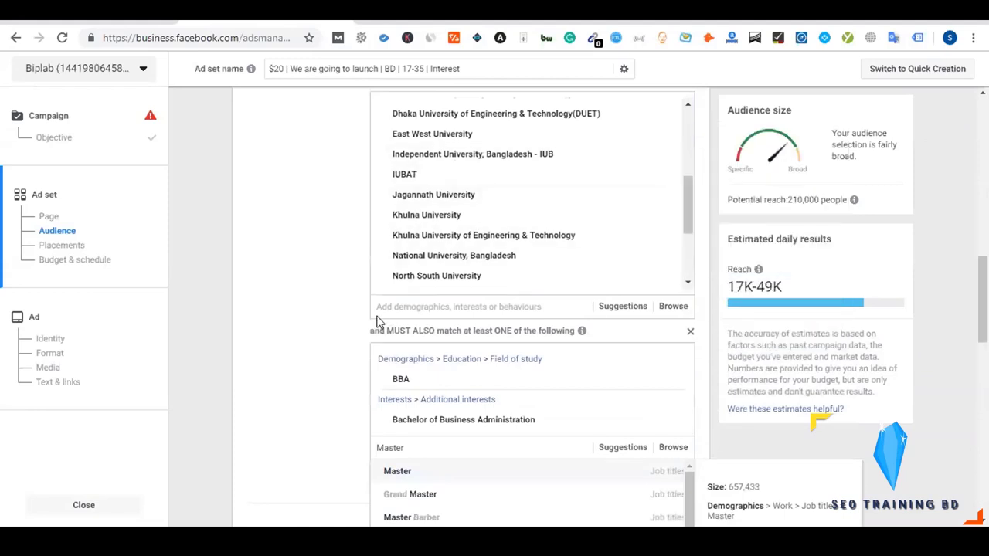
scroll(376, 320, "up", 1)
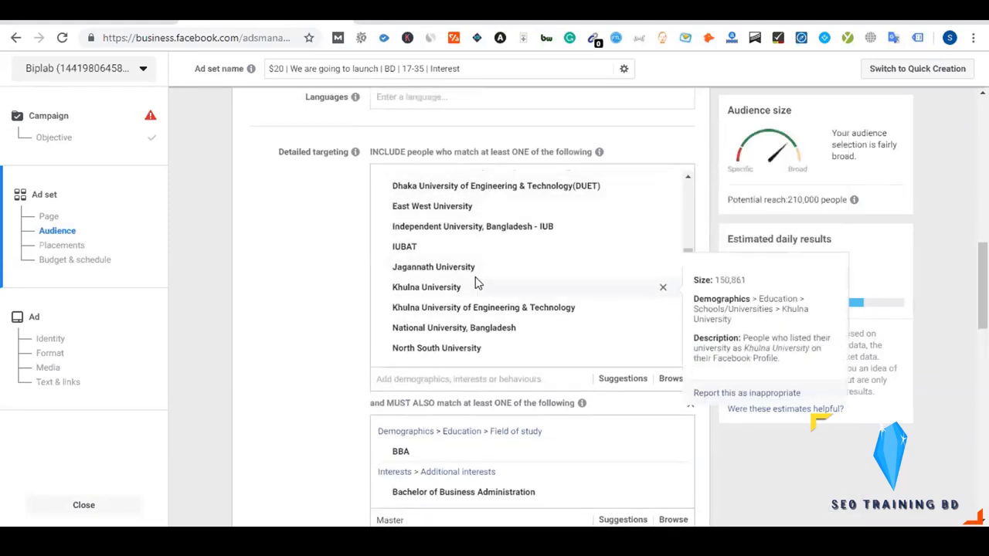
scroll(283, 347, "down", 3)
scroll(402, 309, "down", 1)
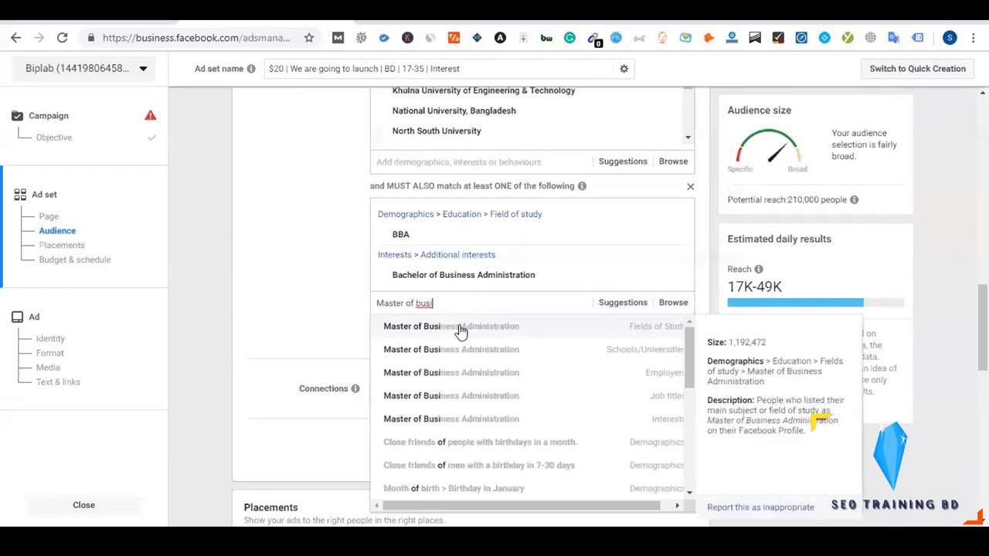
left_click(445, 419)
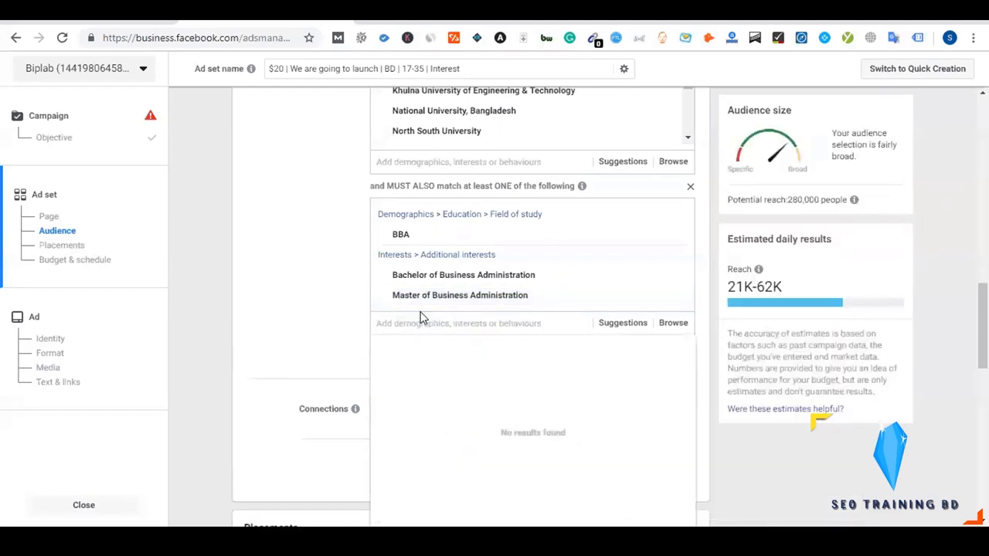
Add Master of Business Administration and Business studies as fields of study to the must-also-match condition.
type("master of ")
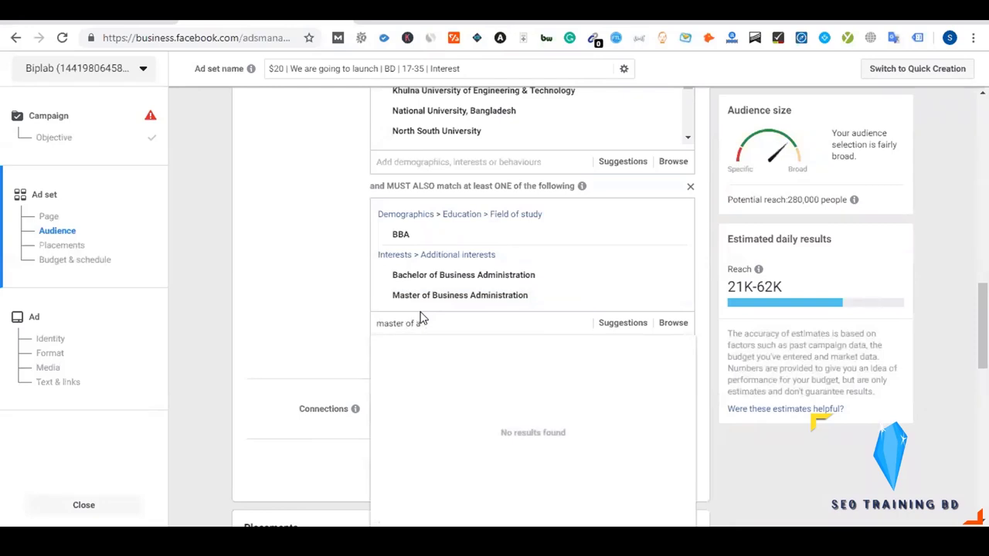
type("busi")
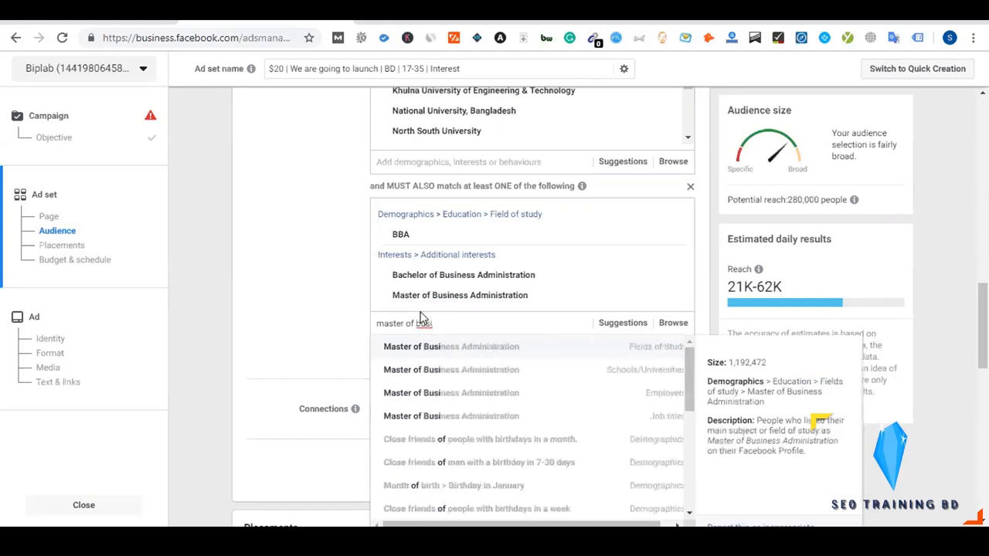
left_click(459, 353)
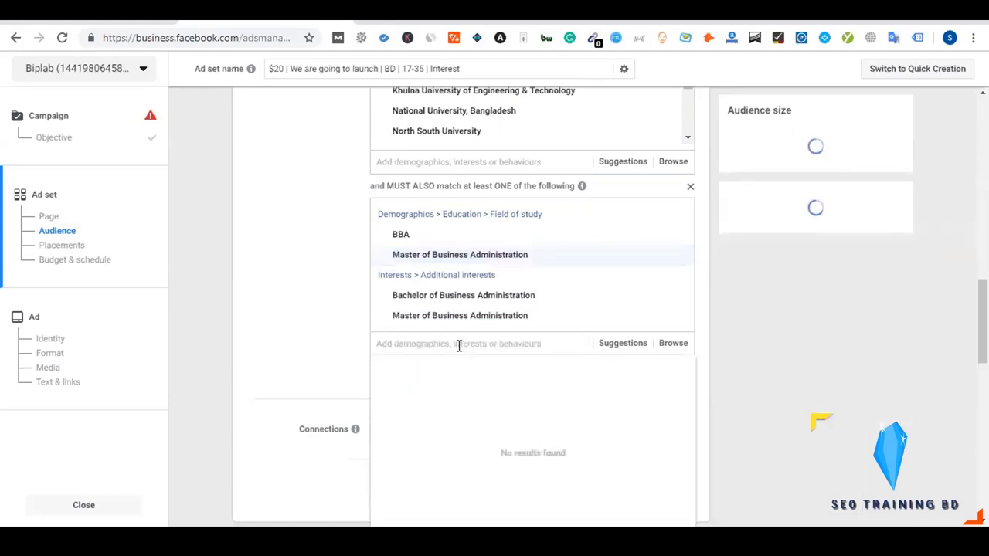
type("business stud")
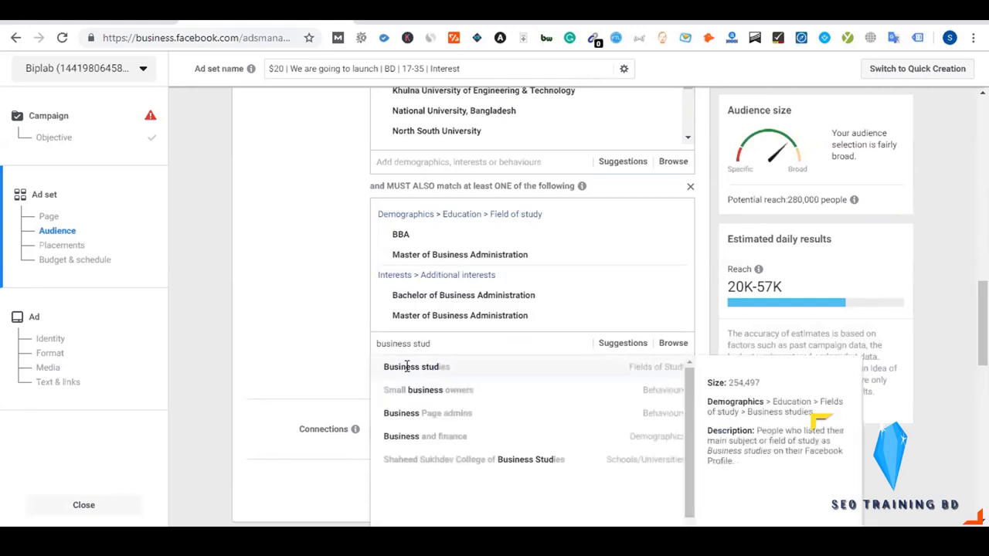
left_click(405, 367)
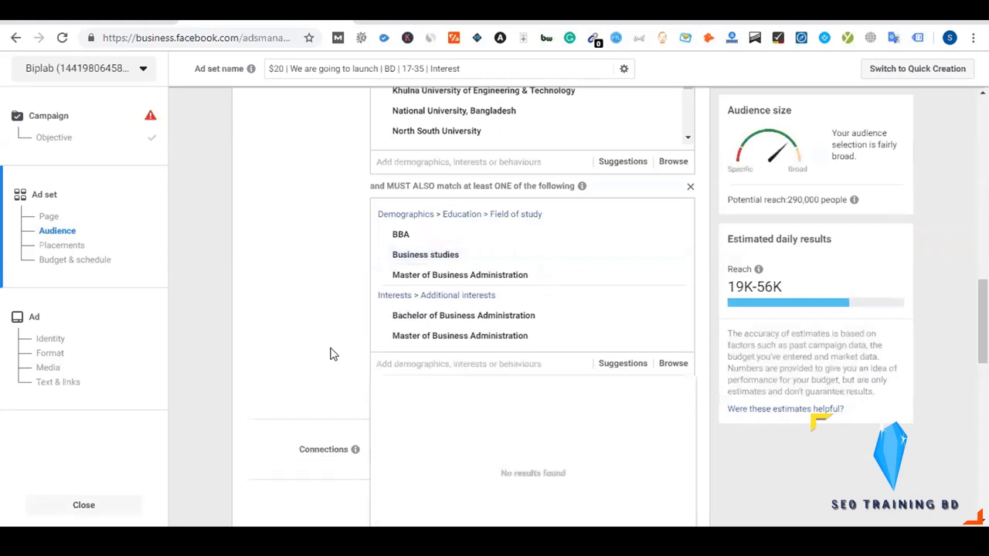
Review the ad set's audience settings, from location, age and gender to the included universities and the narrowing conditions, along with the potential reach.
scroll(335, 354, "up", 2)
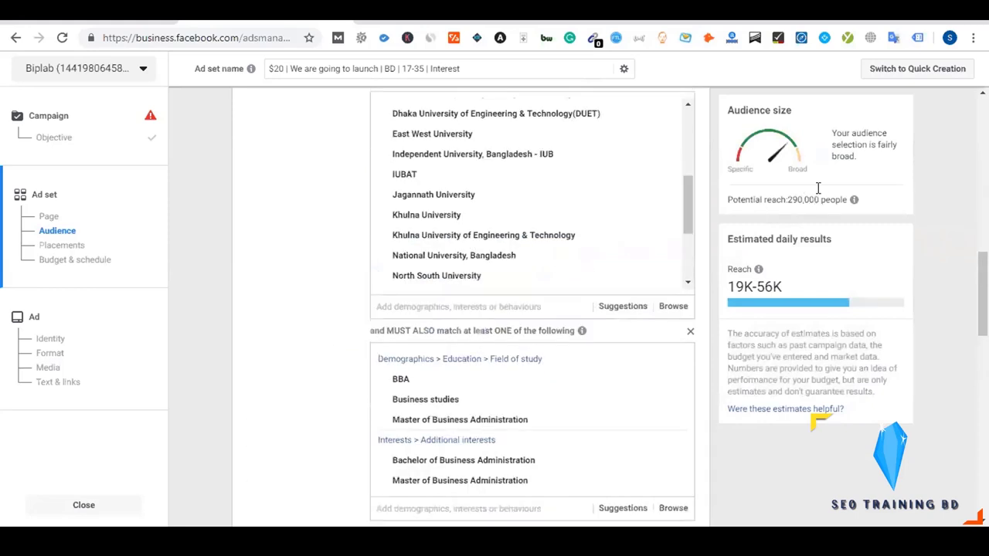
scroll(338, 332, "up", 8)
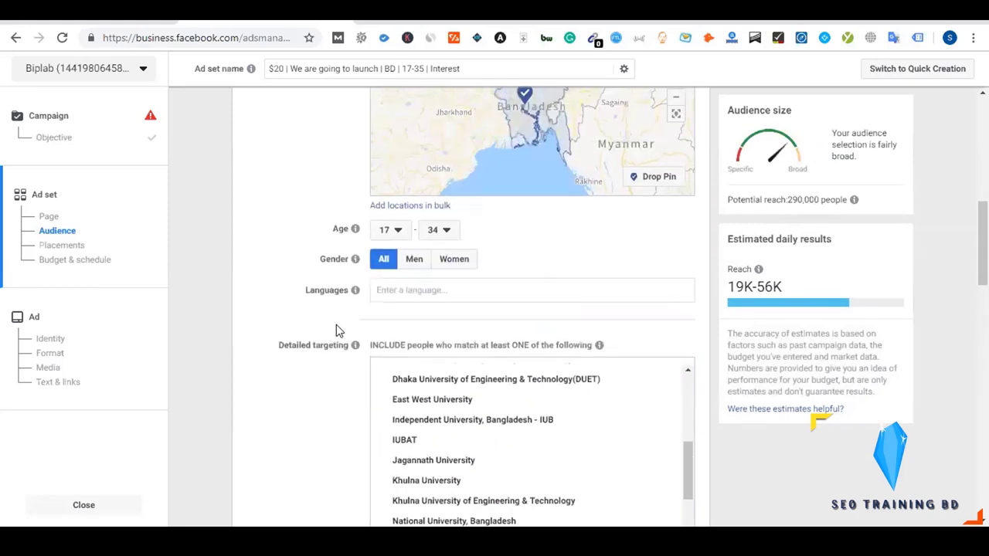
scroll(336, 331, "up", 3)
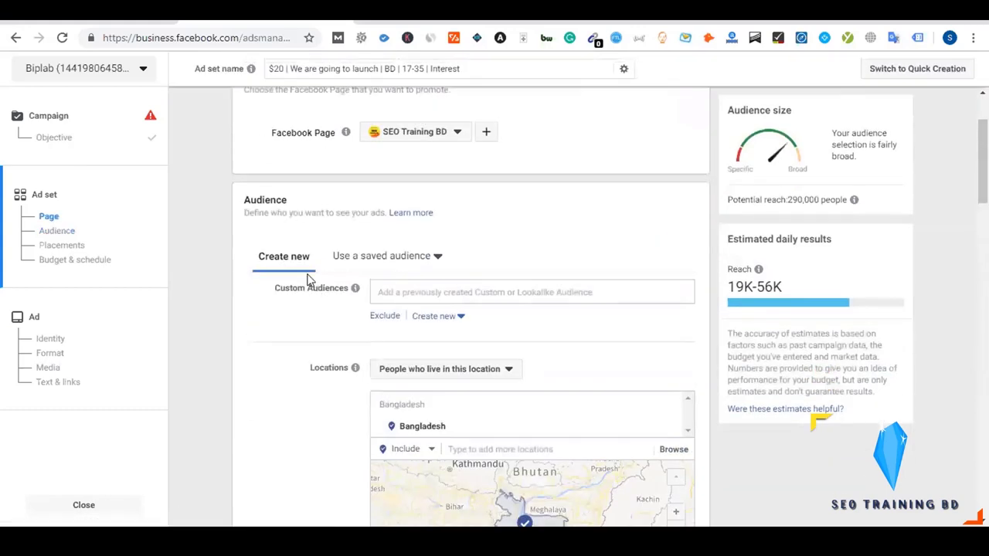
scroll(309, 283, "down", 1)
scroll(352, 309, "down", 5)
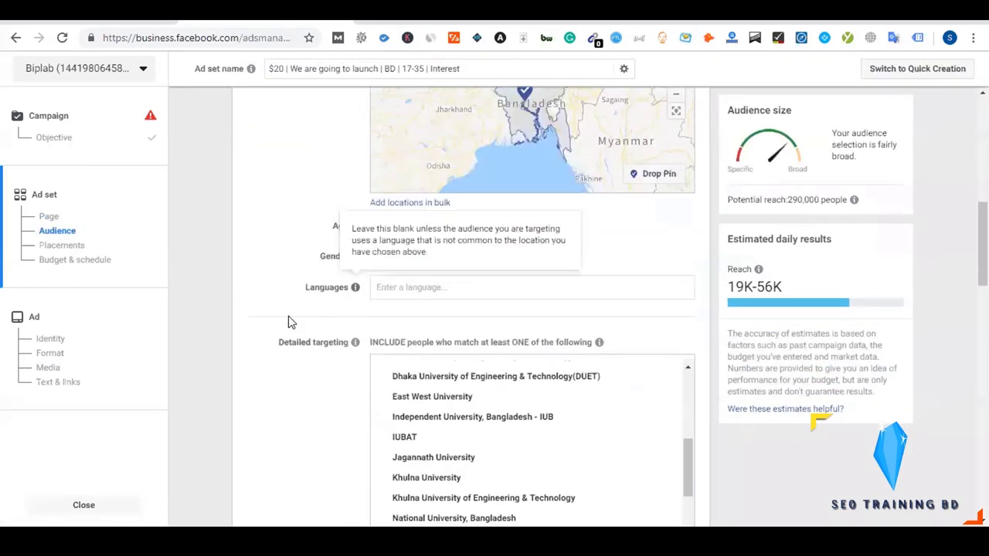
scroll(303, 240, "down", 1)
scroll(311, 274, "down", 1)
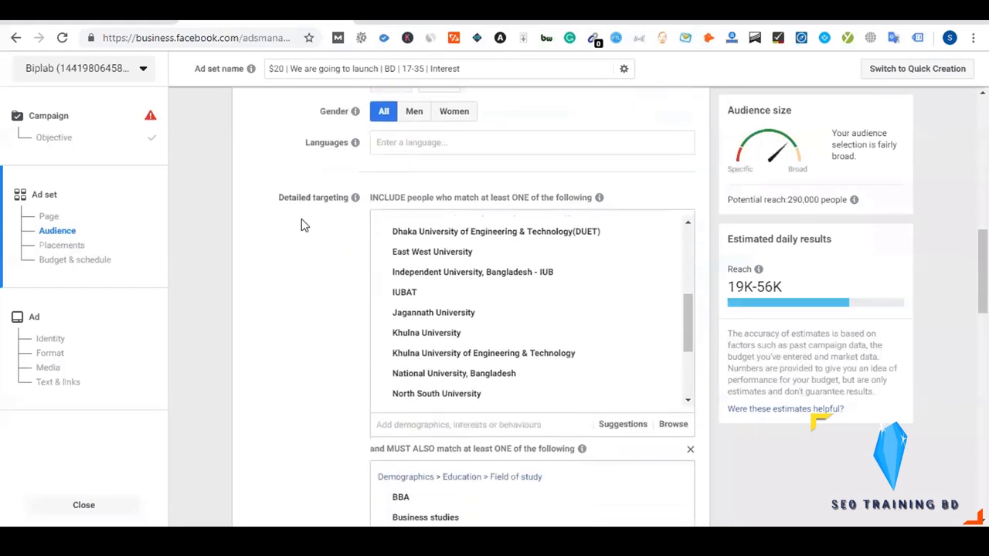
scroll(322, 278, "down", 2)
scroll(327, 316, "up", 1)
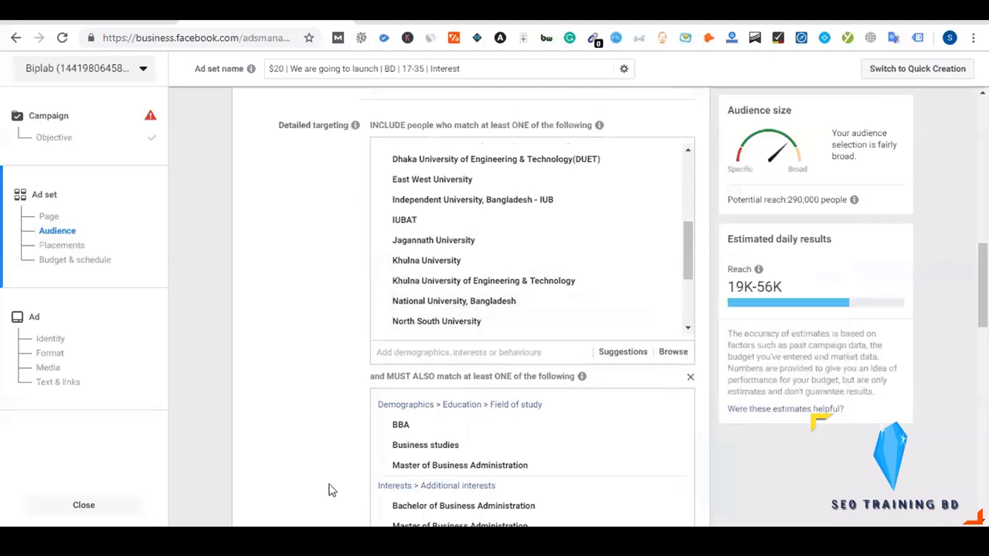
scroll(325, 458, "down", 1)
scroll(607, 342, "down", 3)
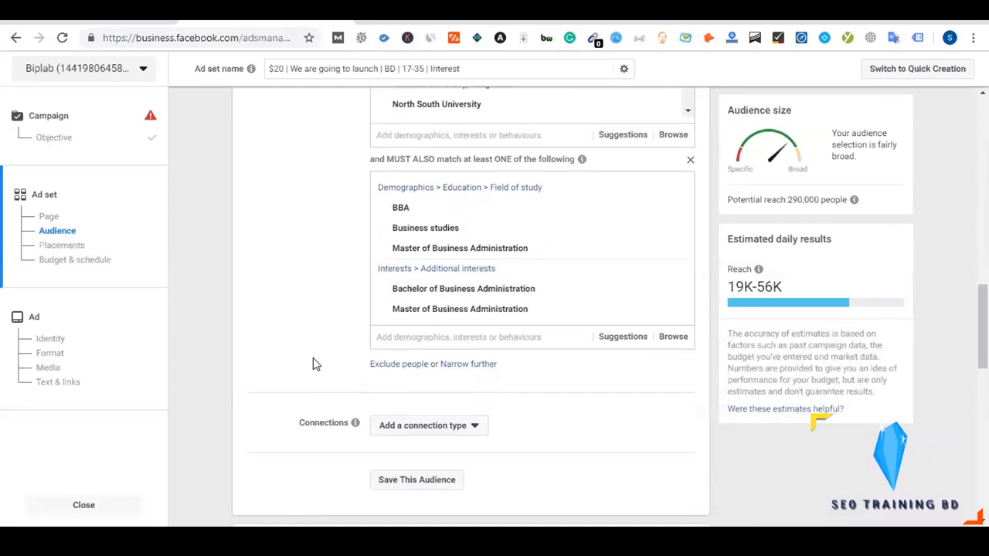
scroll(313, 358, "up", 2)
scroll(312, 358, "up", 1)
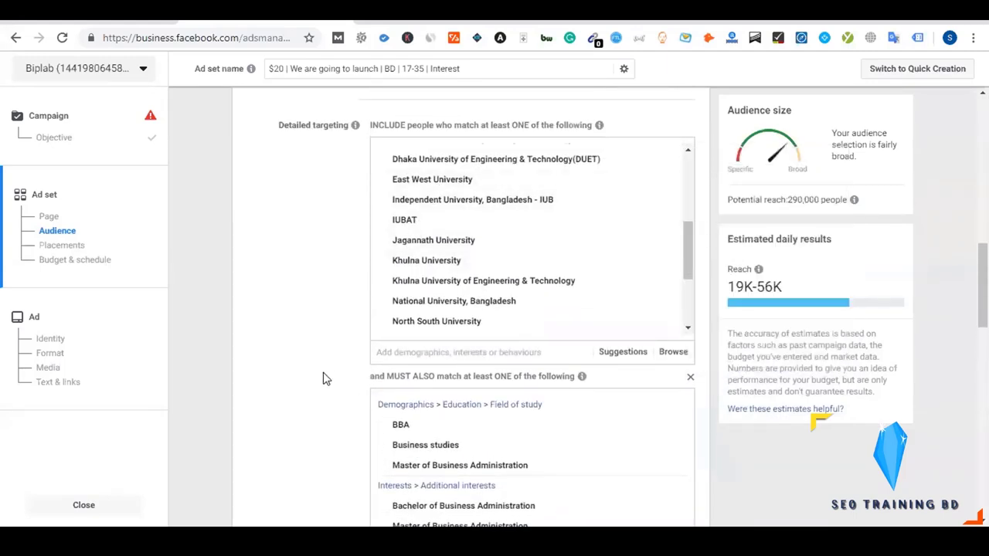
scroll(353, 338, "down", 1)
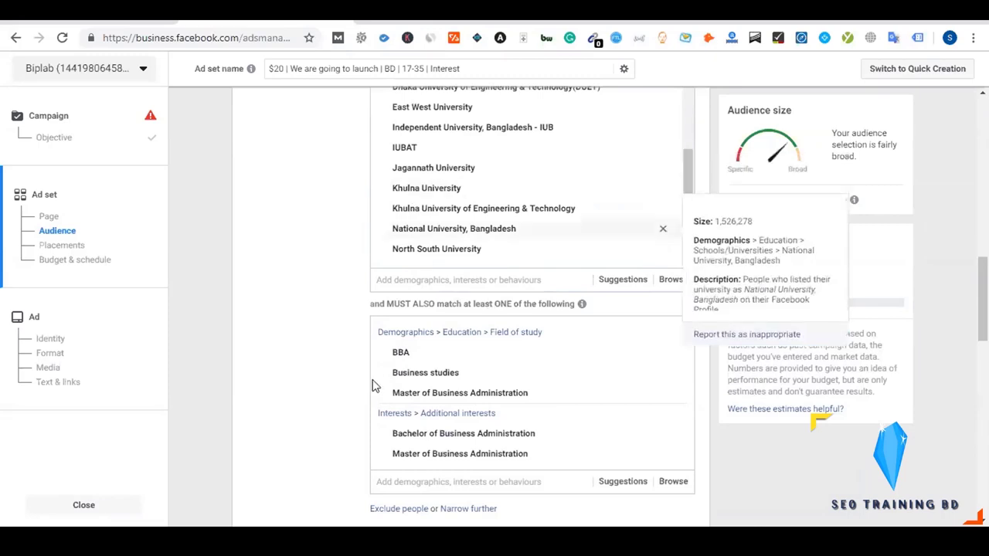
Clear the detailed targeting by removing all included universities and the entire must-also-match condition.
scroll(303, 347, "up", 2)
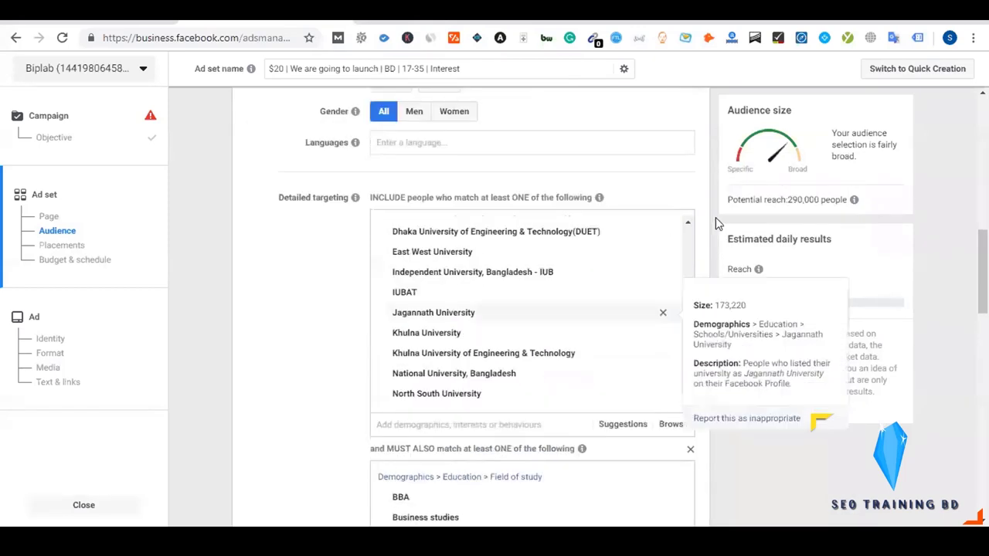
left_click(662, 234)
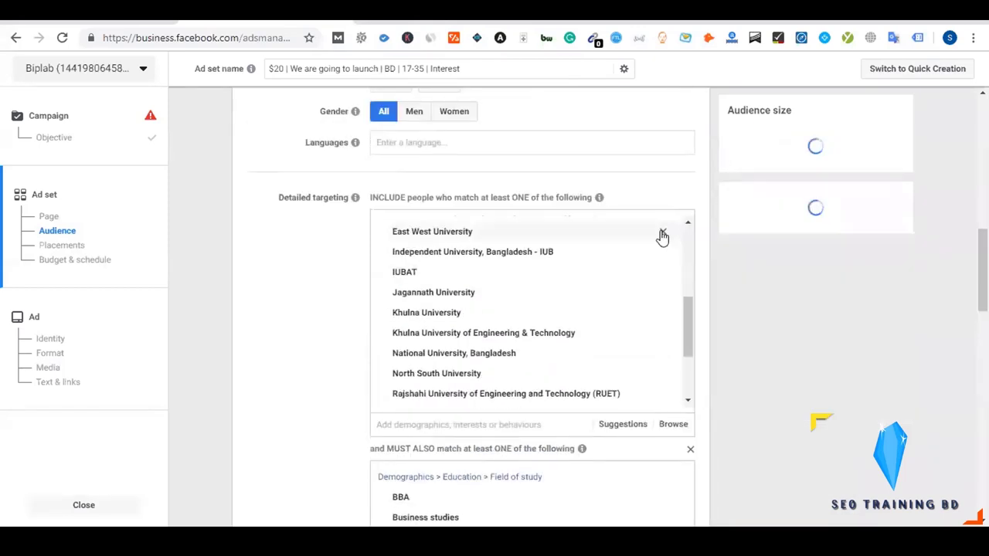
left_click(662, 234)
left_click(662, 234)
left_click(662, 234)
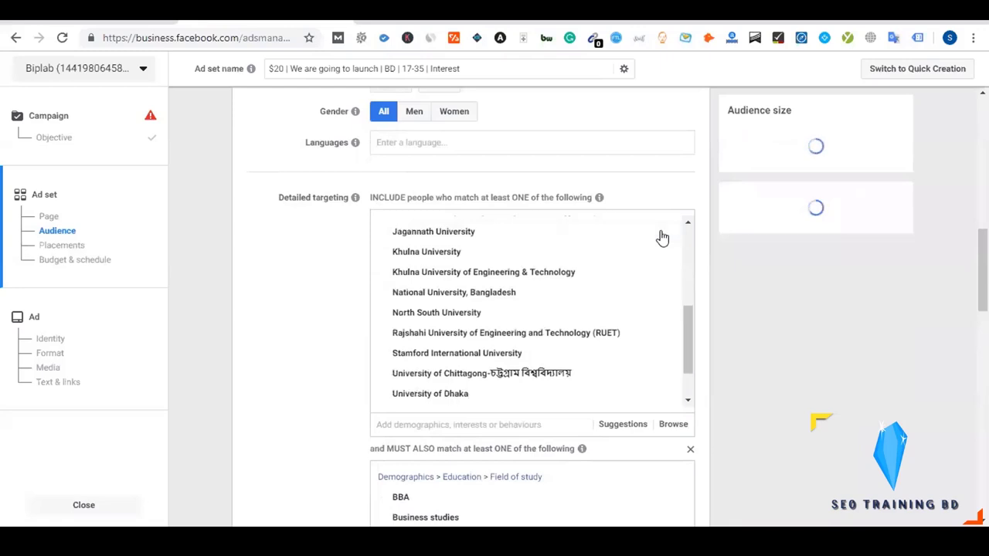
left_click(662, 234)
left_click(663, 234)
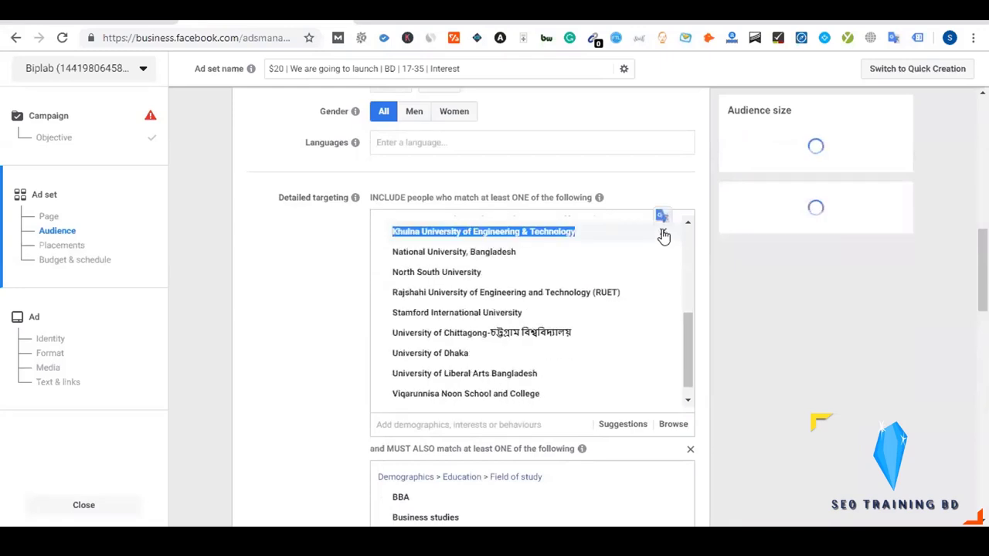
left_click(663, 235)
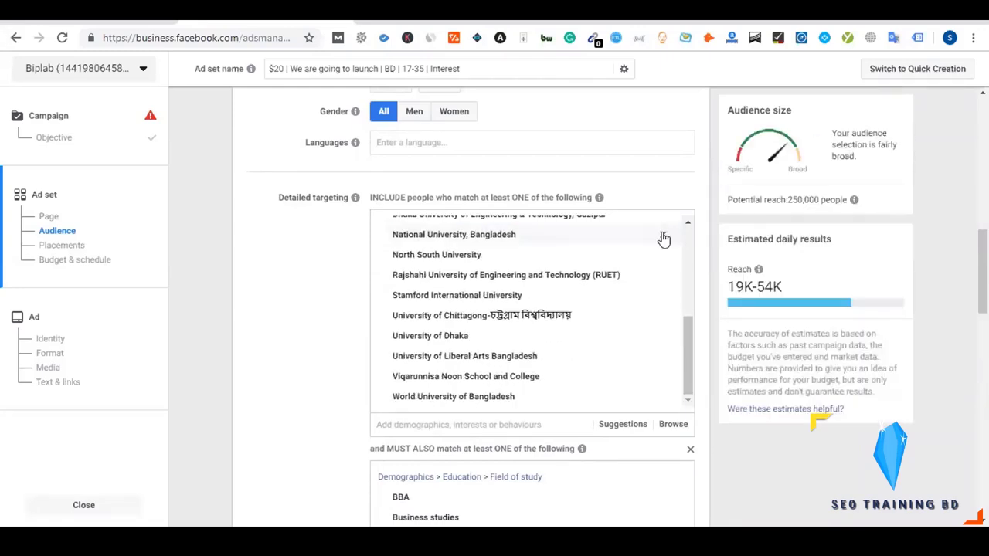
left_click(663, 237)
left_click(663, 237)
left_click(663, 238)
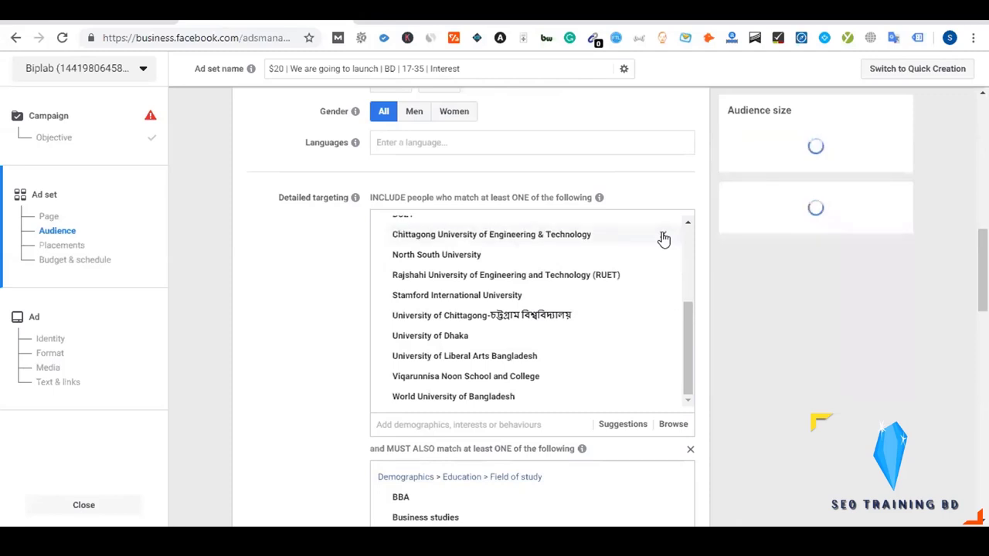
left_click(663, 237)
left_click(663, 238)
left_click(663, 237)
left_click(663, 237)
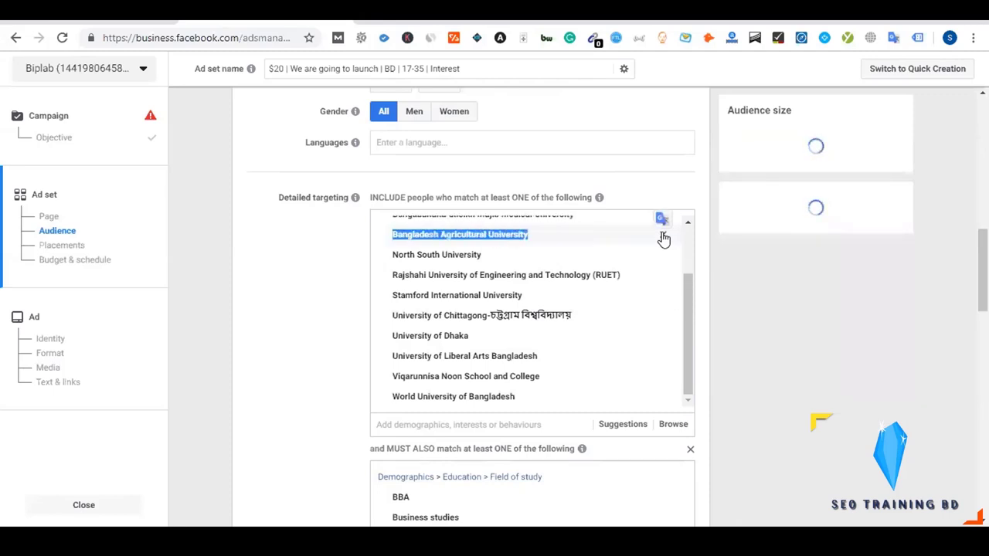
left_click(663, 237)
left_click(663, 237)
left_click(663, 237)
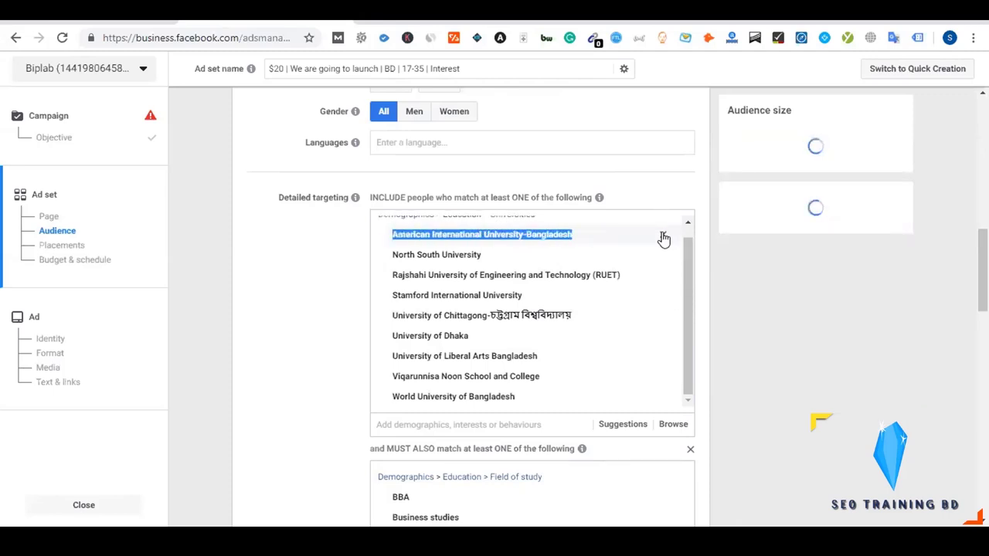
left_click(663, 238)
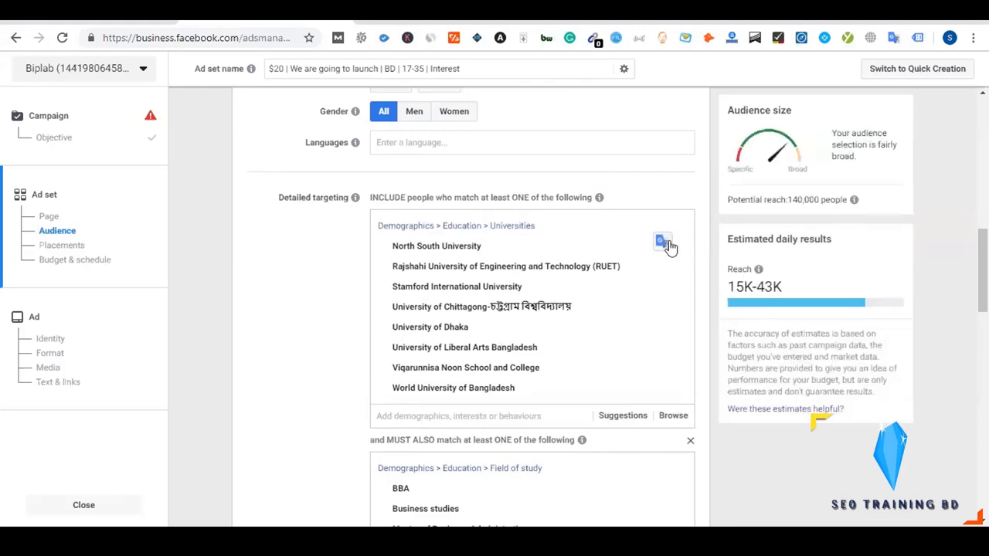
left_click(674, 313)
left_click(675, 313)
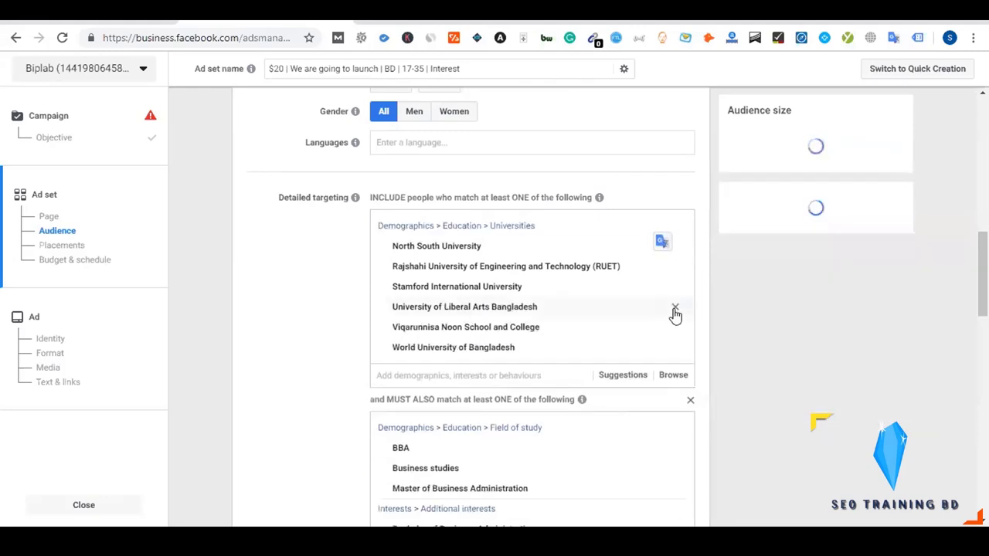
left_click(675, 309)
left_click(678, 268)
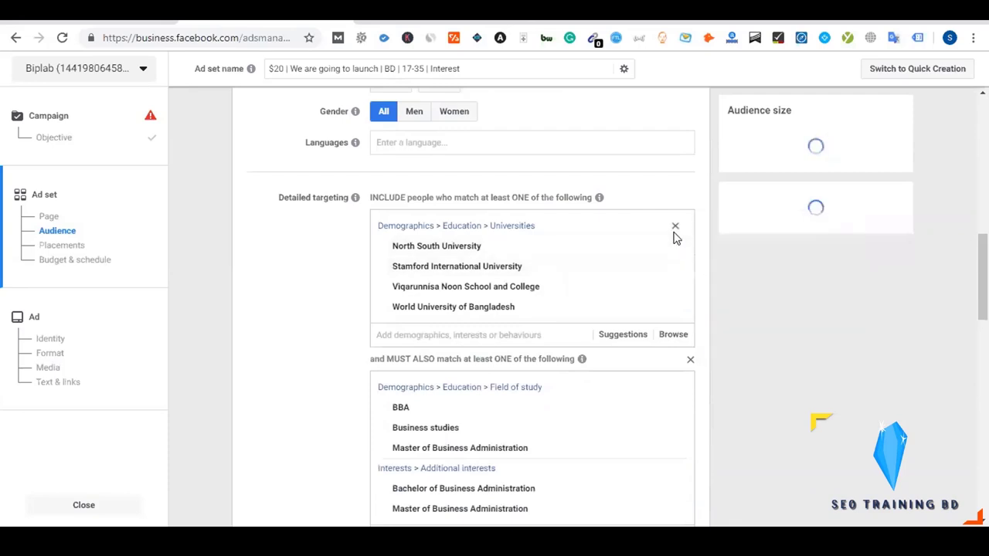
left_click(674, 231)
left_click(673, 224)
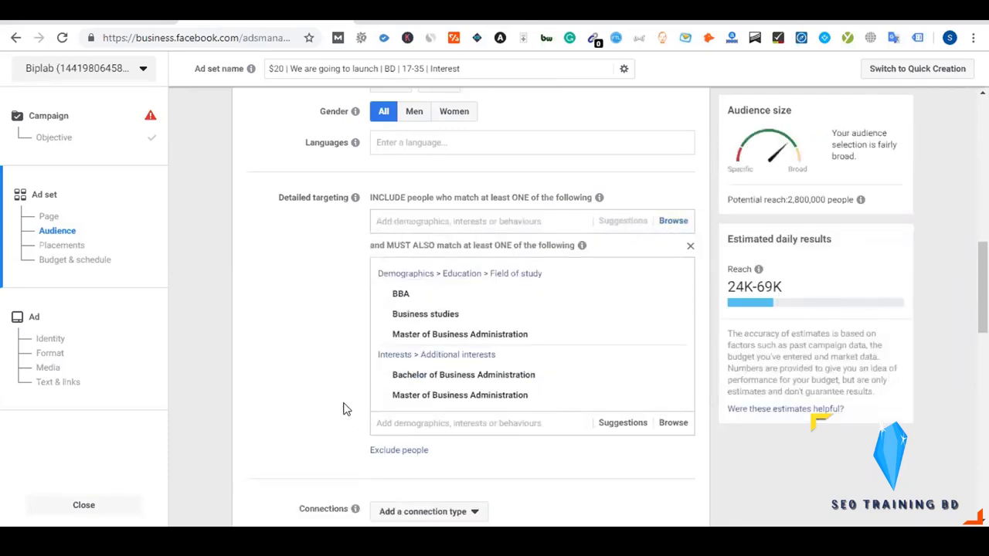
left_click(690, 245)
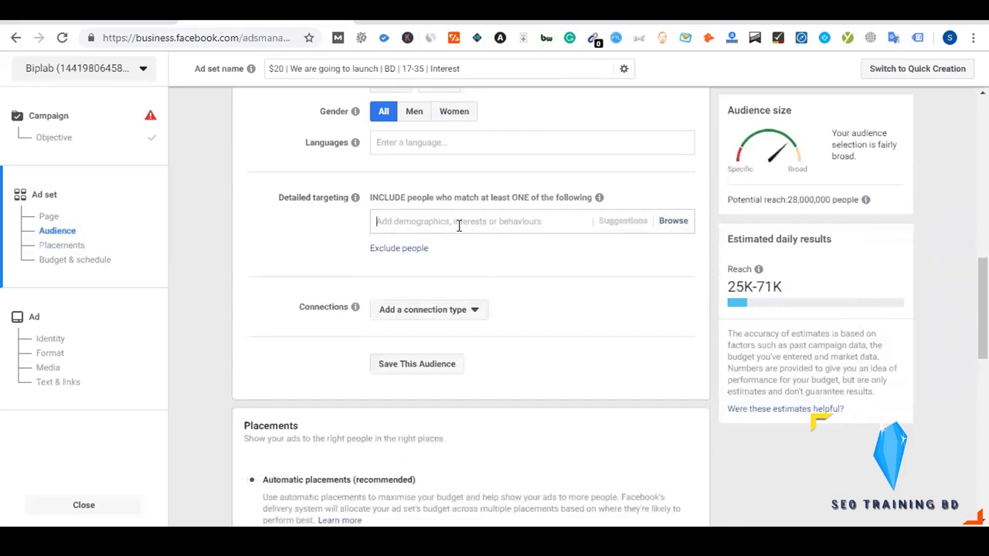
Include the interests Bachelor of Business Administration and Master of Business Administration in the detailed targeting.
type("BBA")
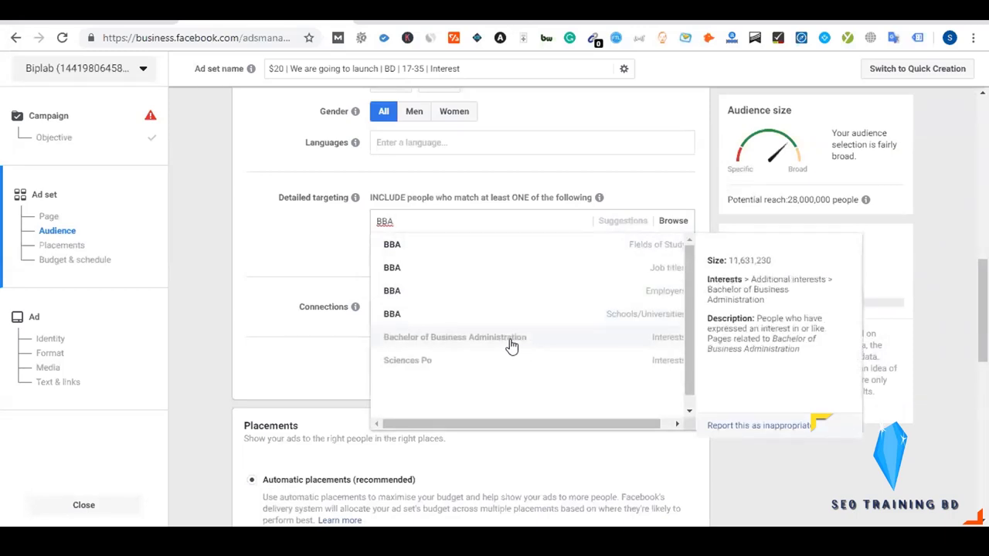
left_click(509, 343)
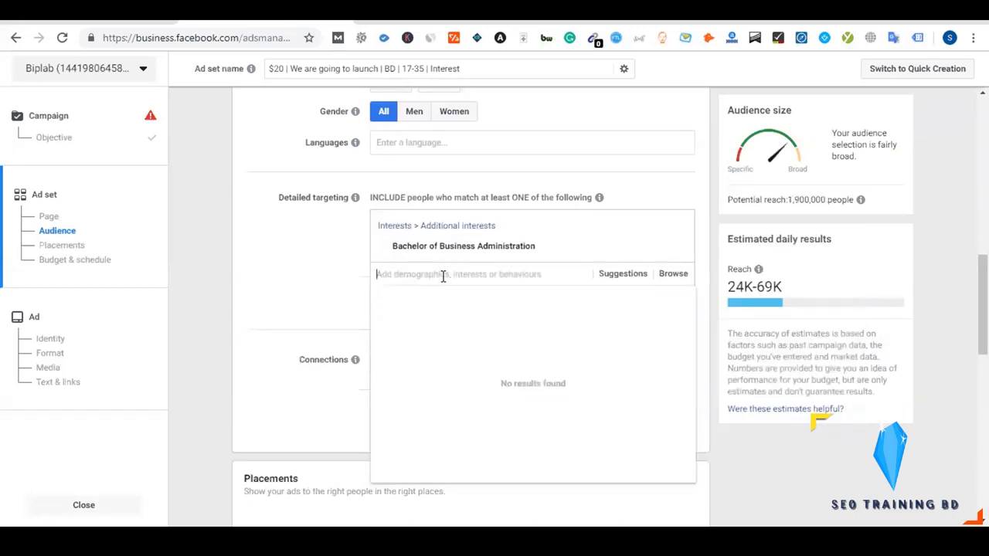
type("MBA")
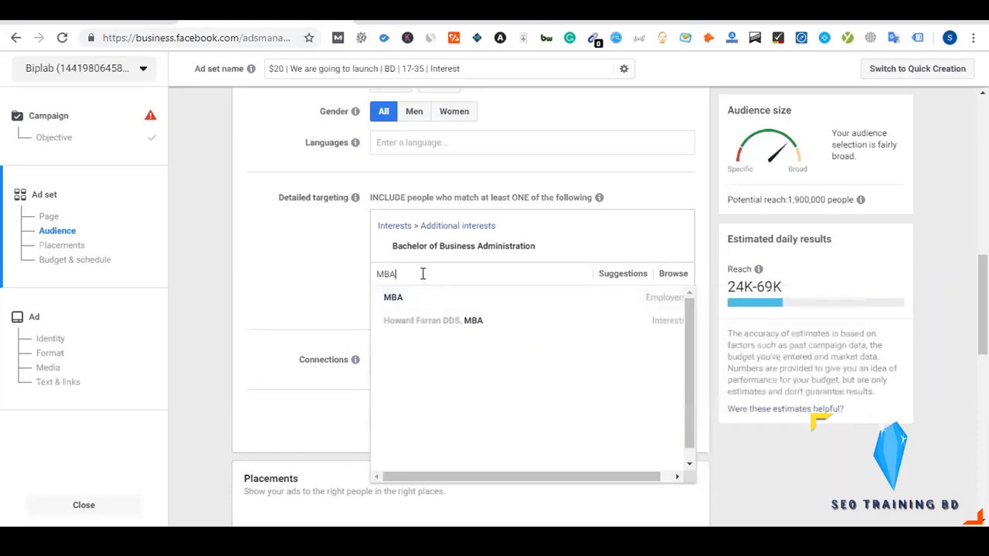
double_click(416, 272)
type("Master of bus")
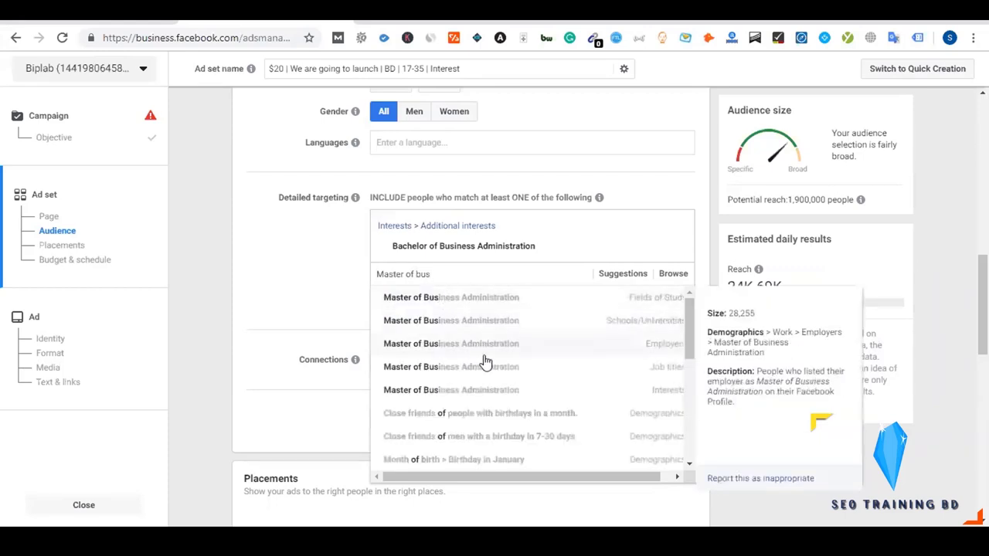
left_click(428, 400)
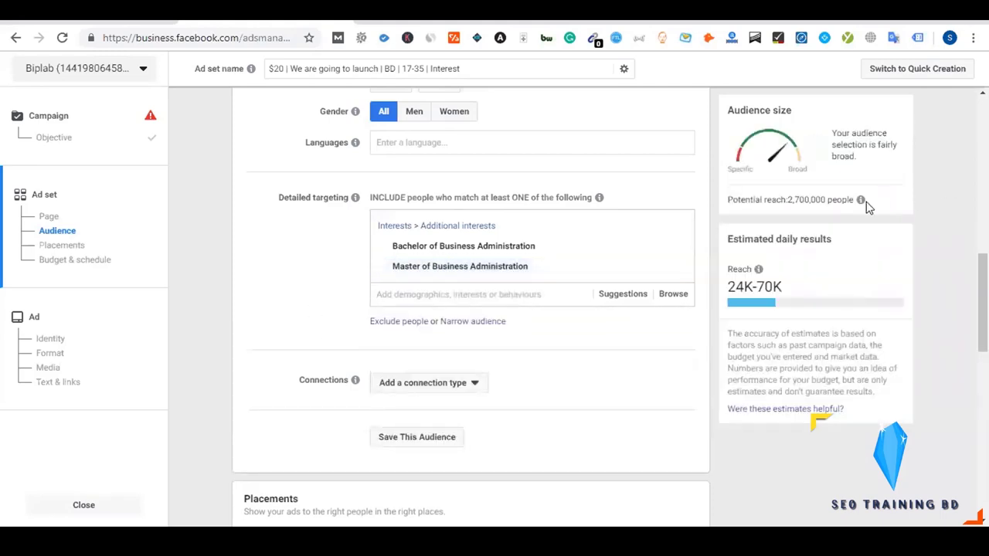
Review the potential reach and the audience settings, from the Page and location to age, gender and included interests.
left_click_drag(787, 199, 833, 199)
left_click(798, 202)
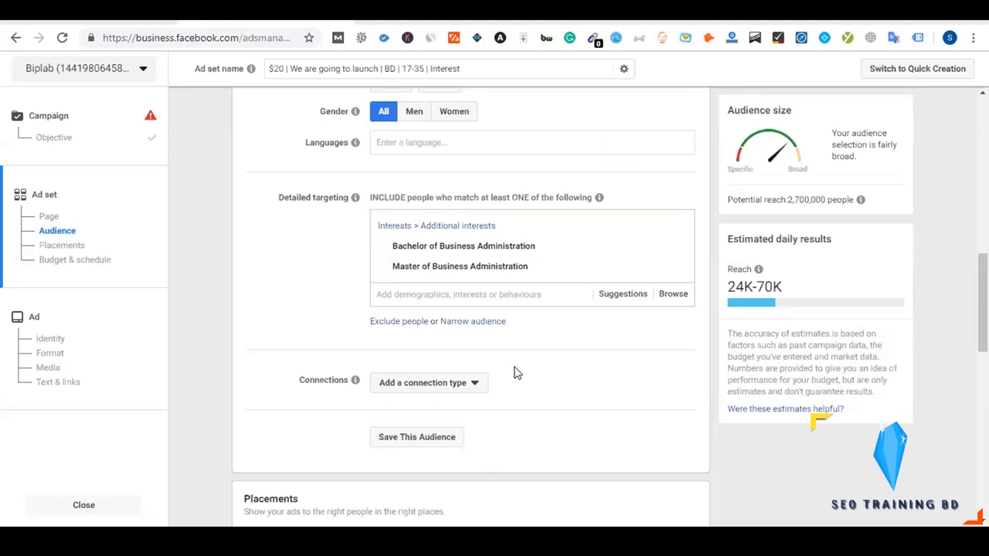
scroll(517, 373, "up", 5)
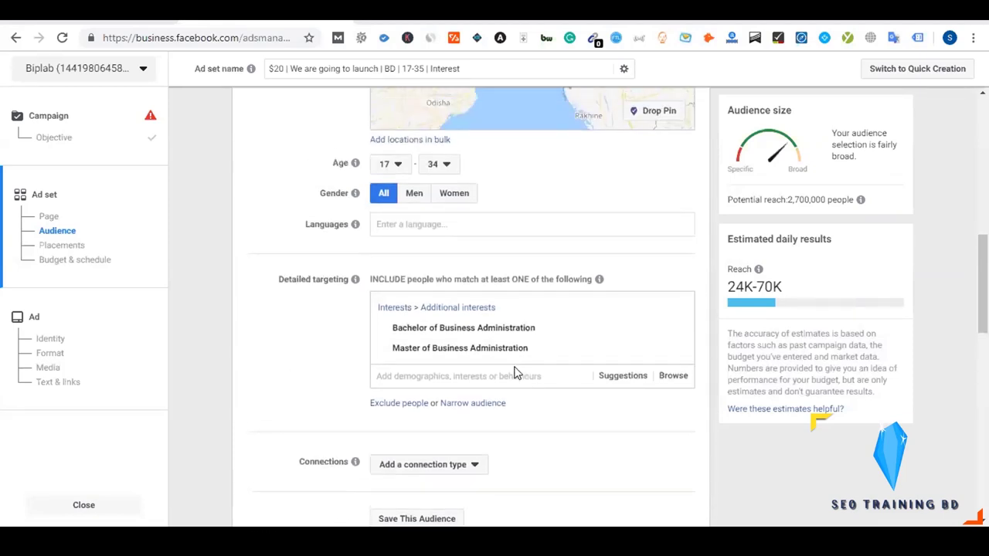
scroll(309, 352, "up", 4)
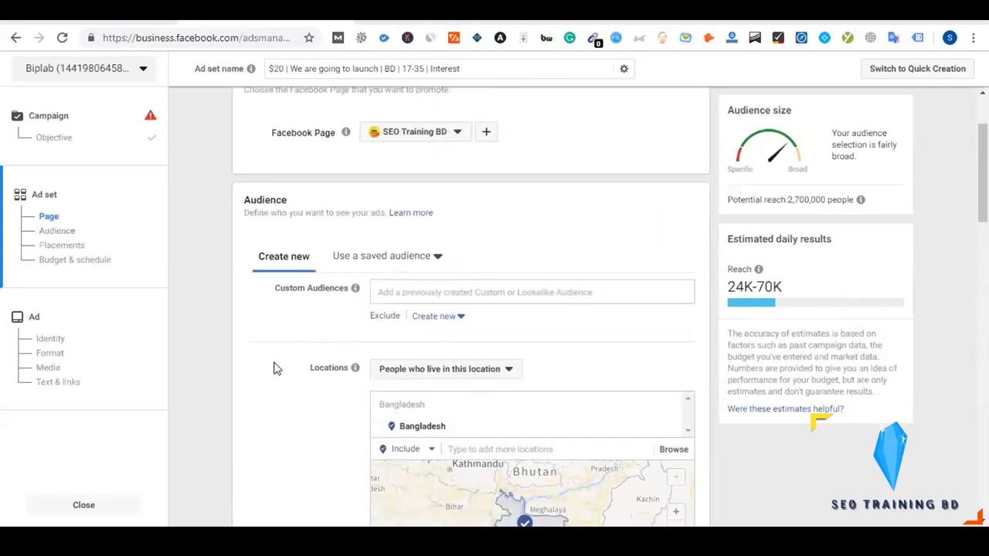
scroll(274, 369, "down", 3)
scroll(275, 368, "down", 3)
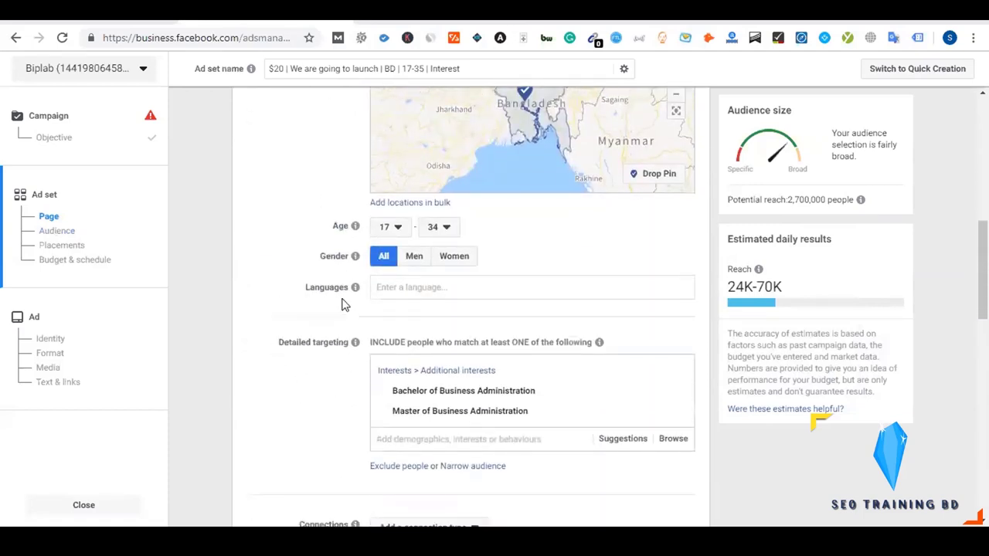
scroll(332, 317, "down", 5)
scroll(324, 320, "up", 5)
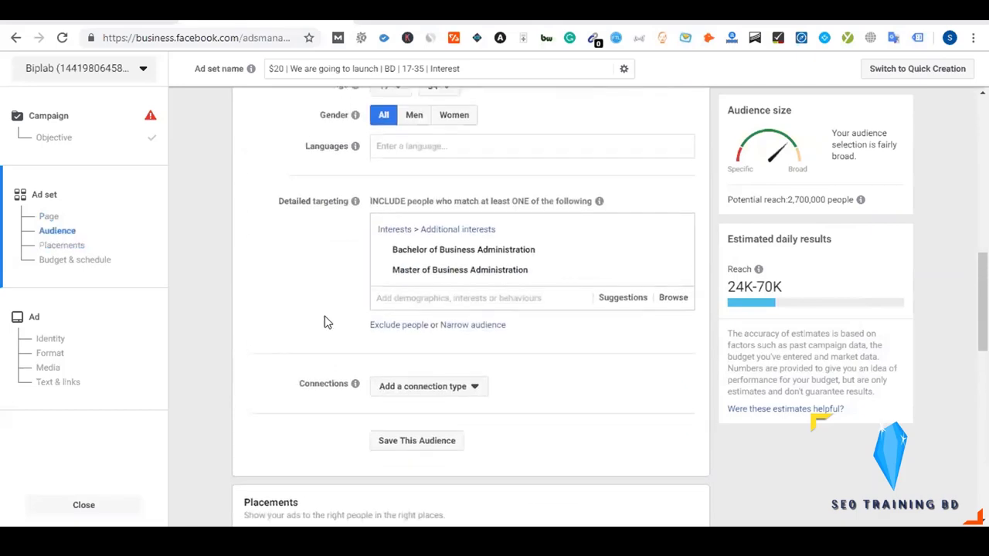
scroll(340, 421, "up", 1)
scroll(334, 414, "up", 4)
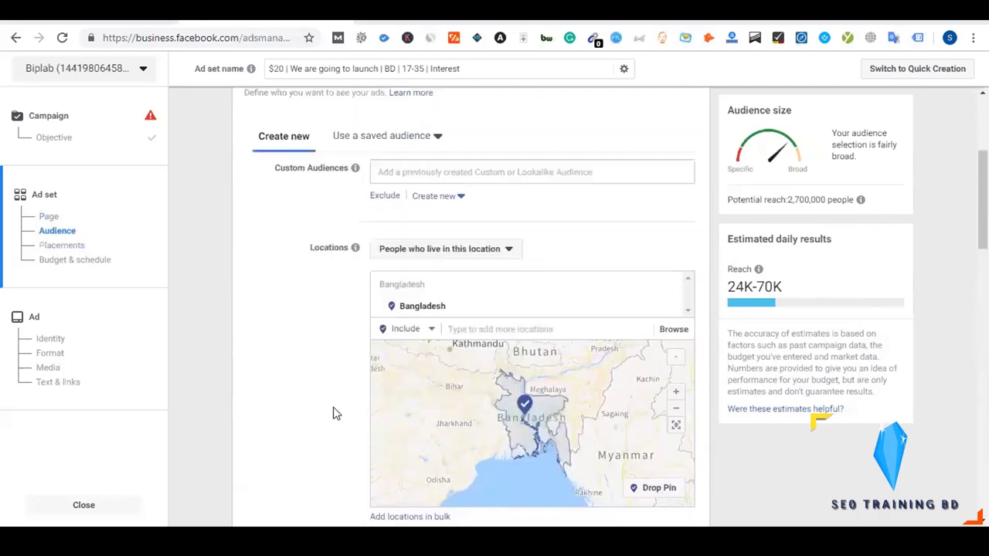
scroll(338, 363, "down", 10)
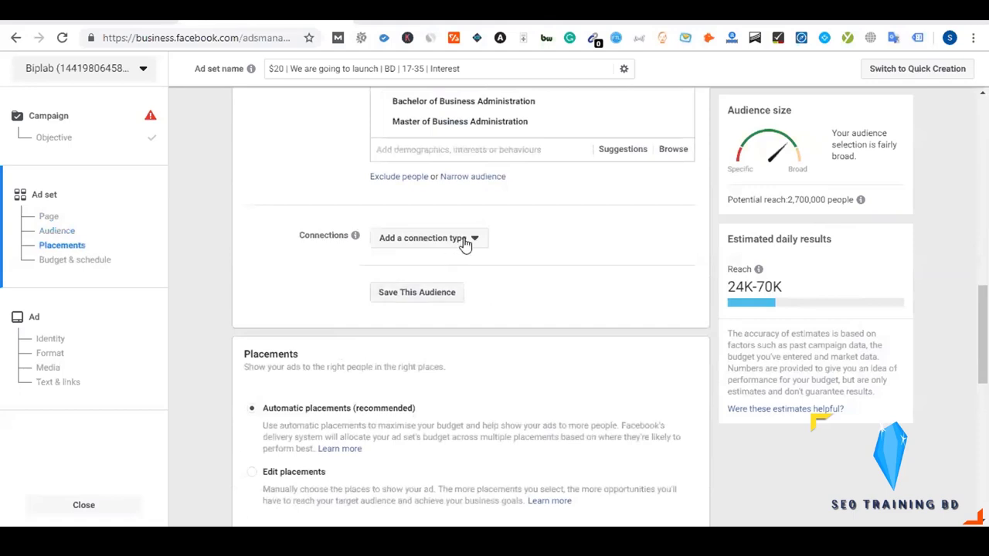
Examine the available connection types and the audience summary offered for saving, then dismiss both without saving.
left_click(465, 241)
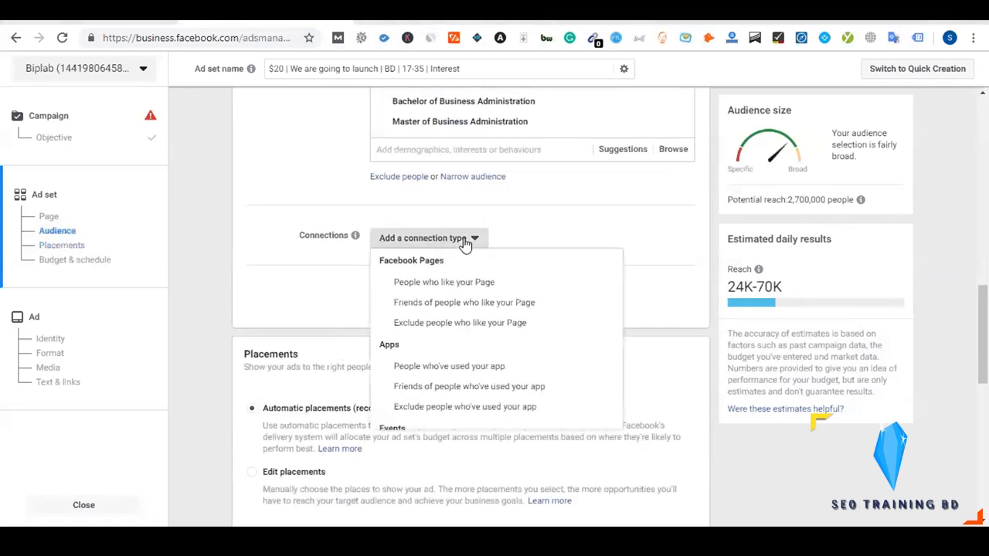
left_click(377, 301)
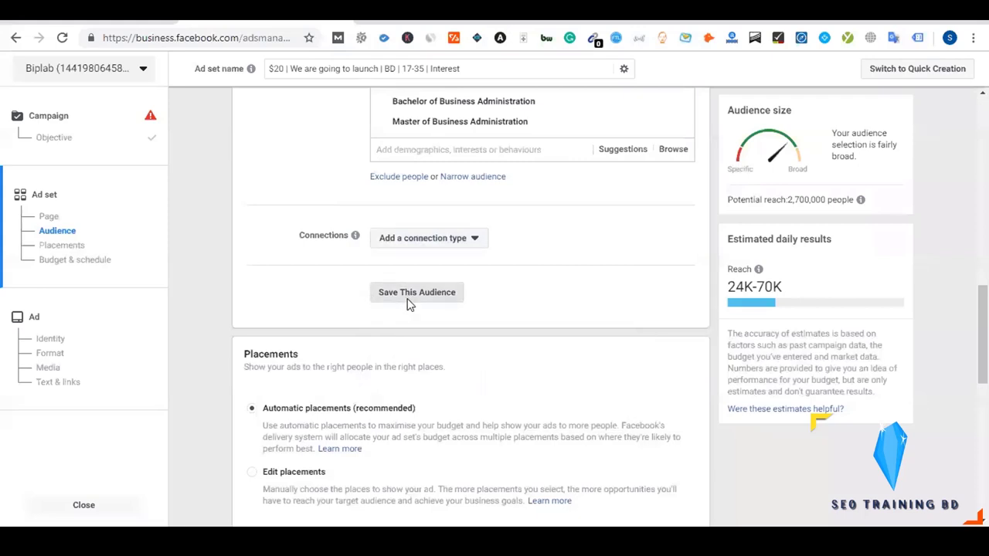
left_click(408, 297)
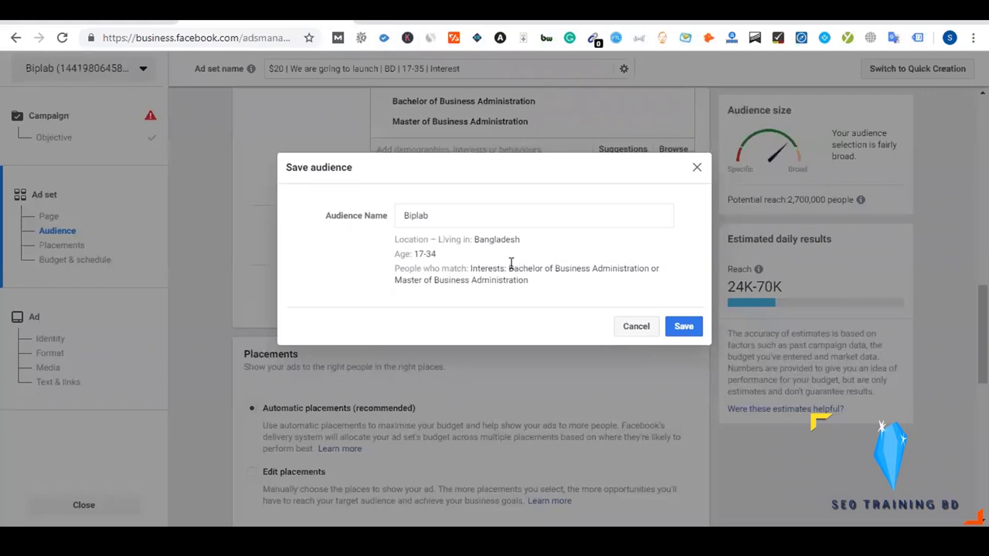
left_click_drag(510, 265, 541, 298)
left_click(541, 298)
left_click(697, 176)
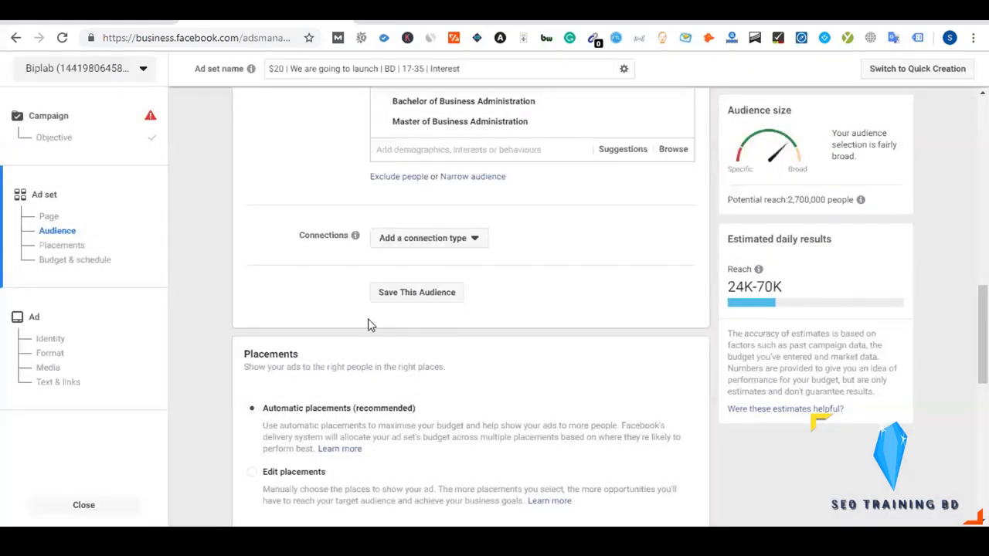
Add a Facebook Pages connection that targets people who like the SEO Training BD Page.
double_click(321, 236)
left_click(311, 286)
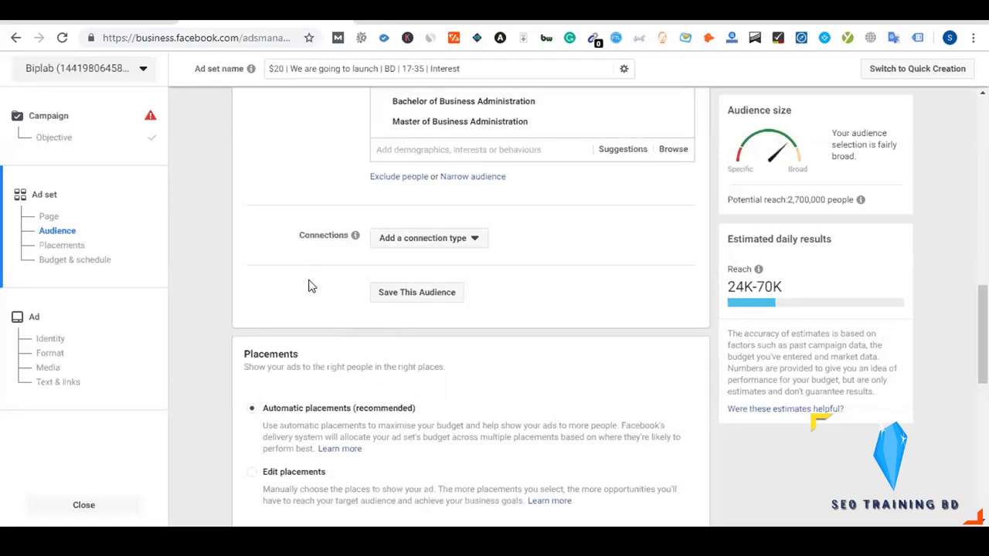
left_click(408, 246)
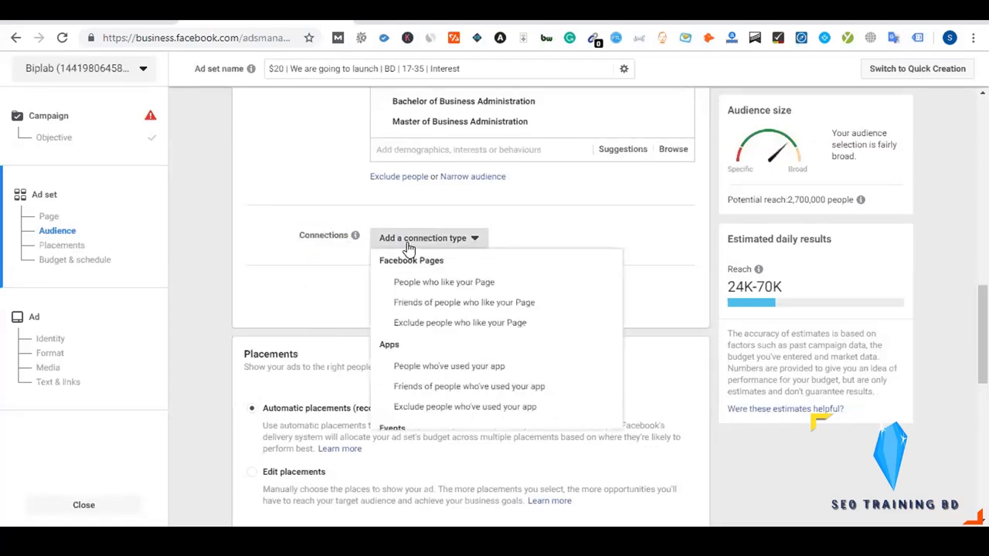
left_click(445, 287)
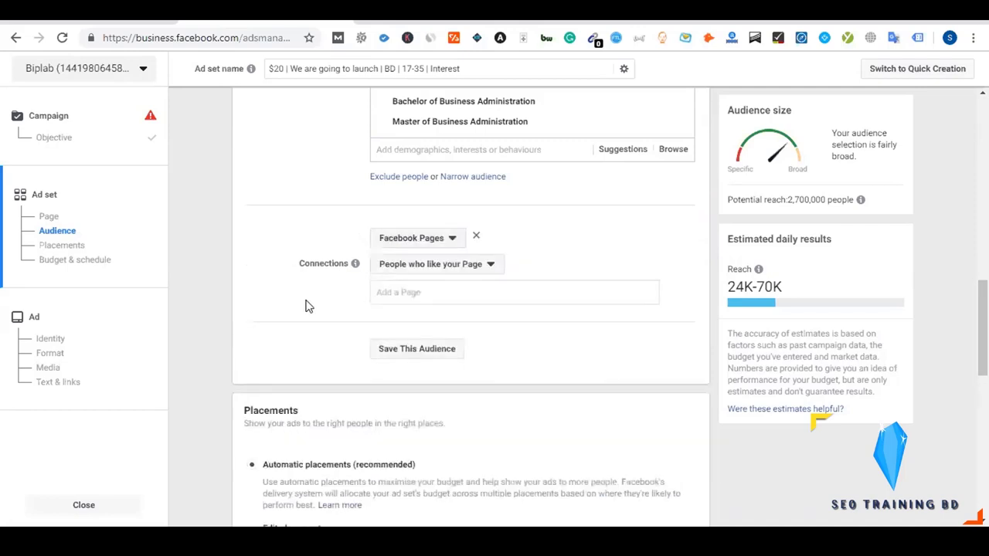
left_click(401, 293)
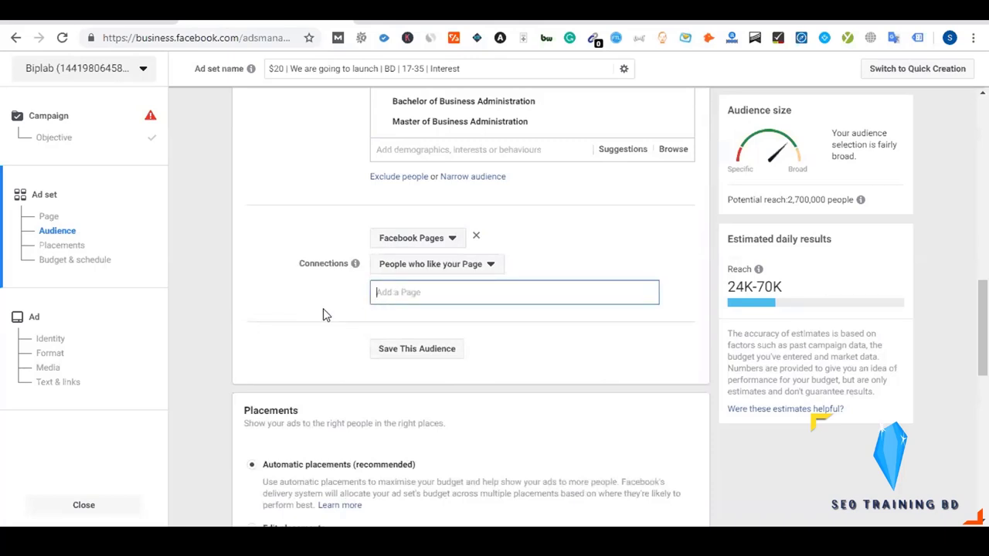
type("seo")
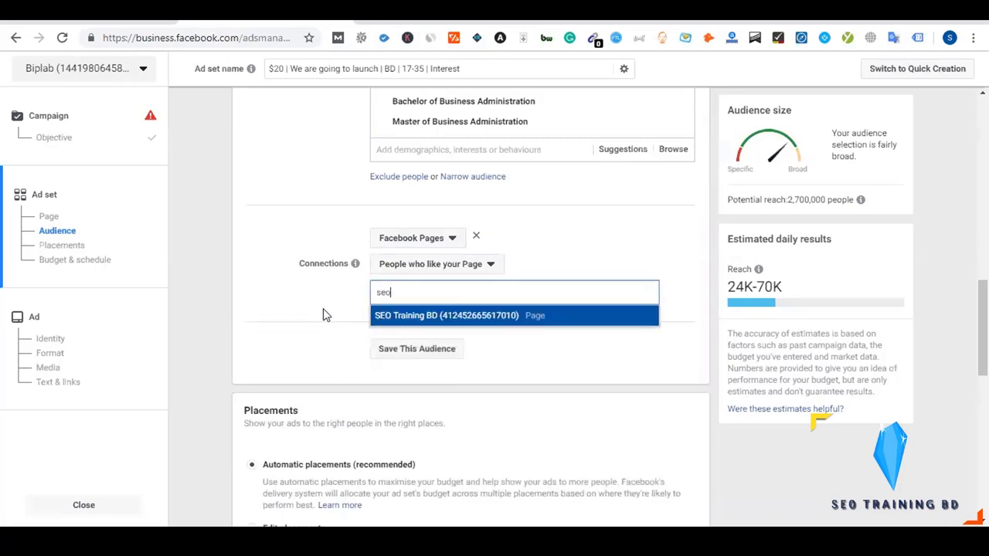
left_click(402, 316)
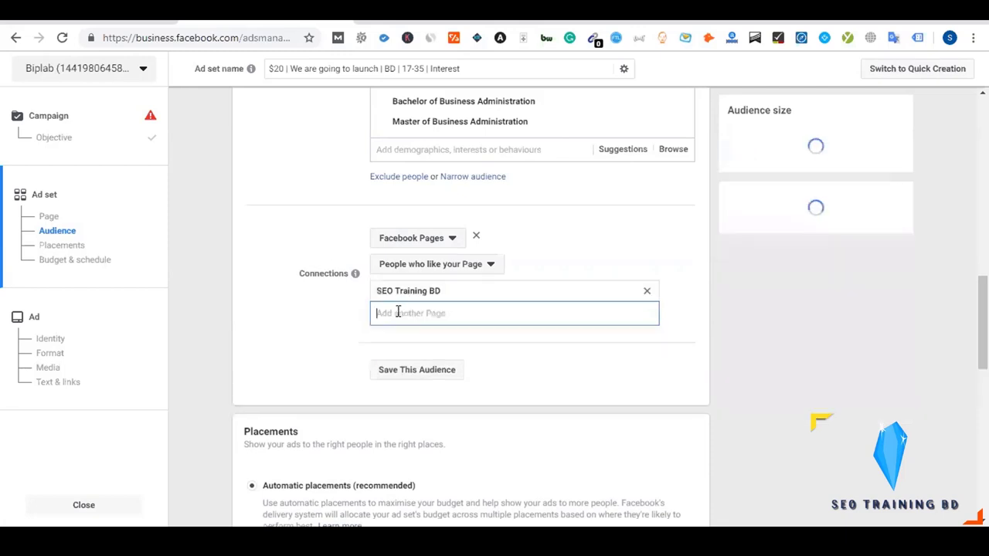
Switch the SEO Training BD connection to friends of people who like the Page, and remove the connection.
left_click(452, 267)
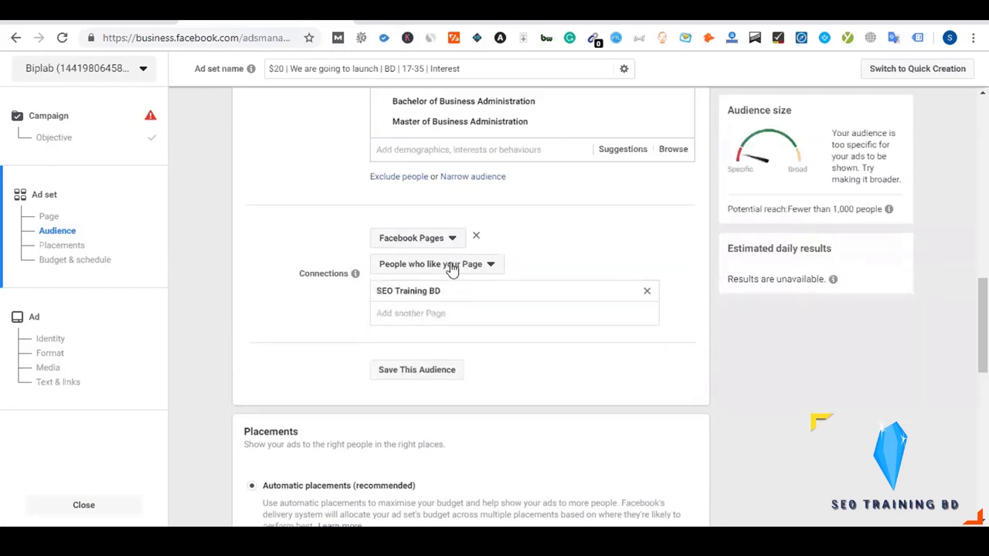
left_click(452, 267)
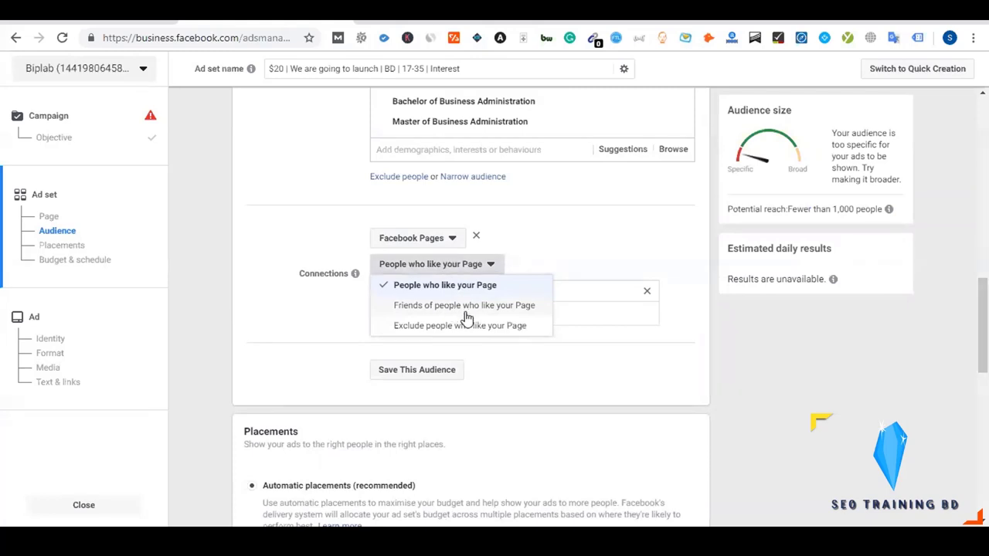
left_click(463, 308)
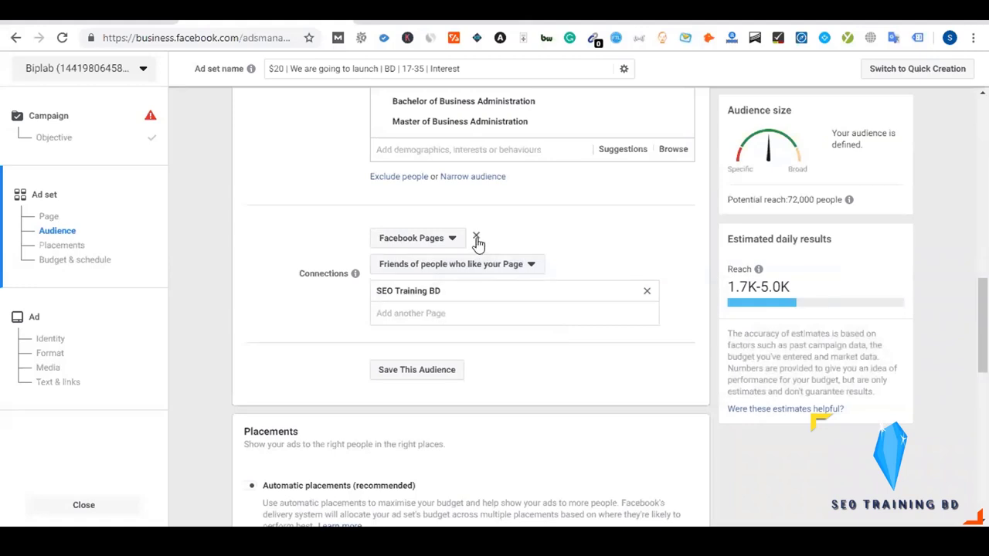
mouse_move(448, 266)
left_click(477, 237)
Try a Facebook Pages connection that excludes people who like the SEO Training BD Page, and remove it again.
left_click(454, 238)
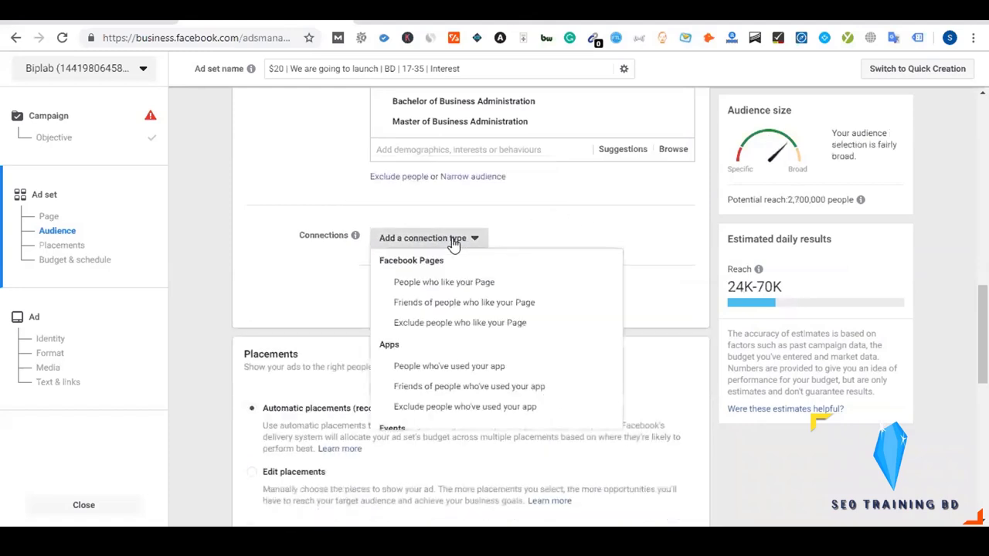
left_click(449, 324)
left_click(428, 289)
type("seo")
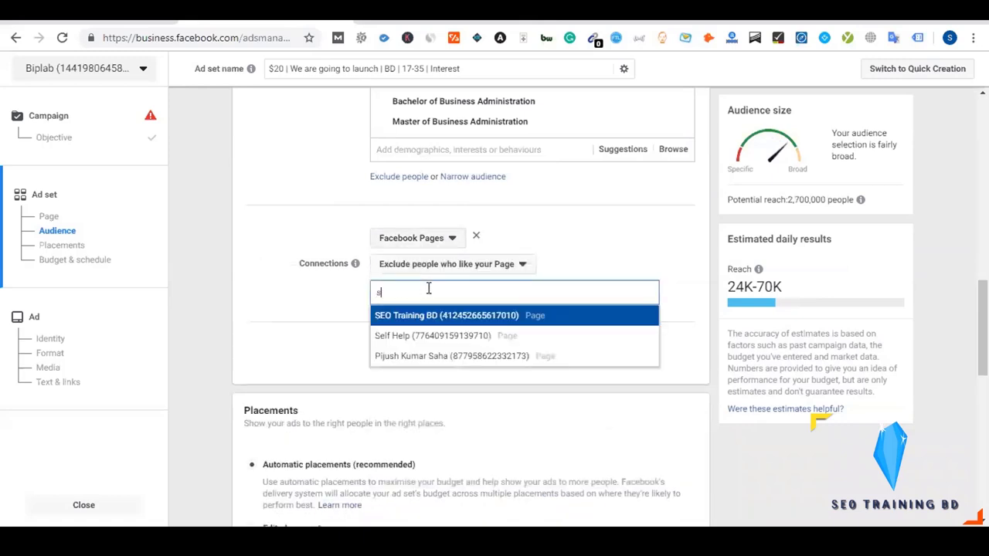
left_click(443, 315)
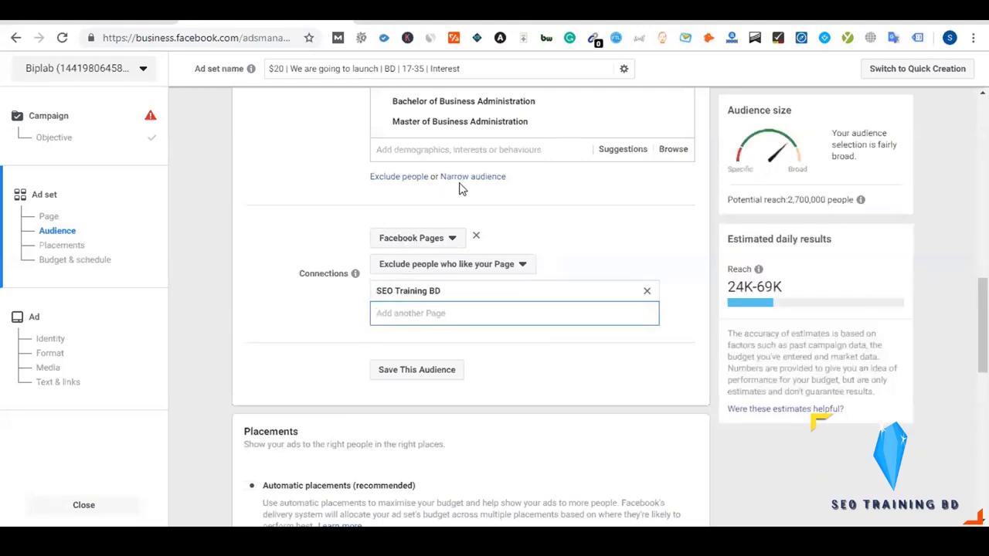
left_click(479, 239)
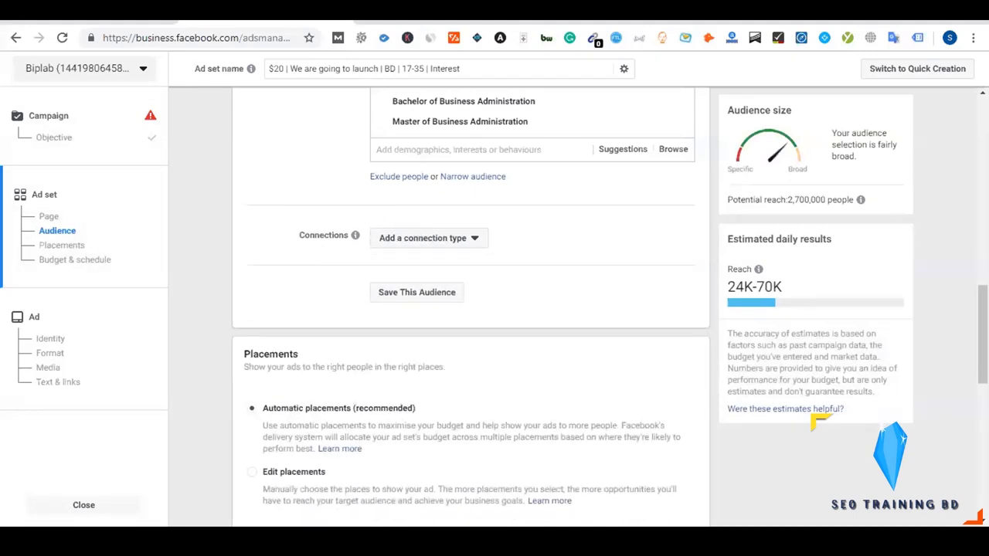
Choose to edit the ad placements manually and include Messenger among the platforms.
scroll(333, 367, "down", 3)
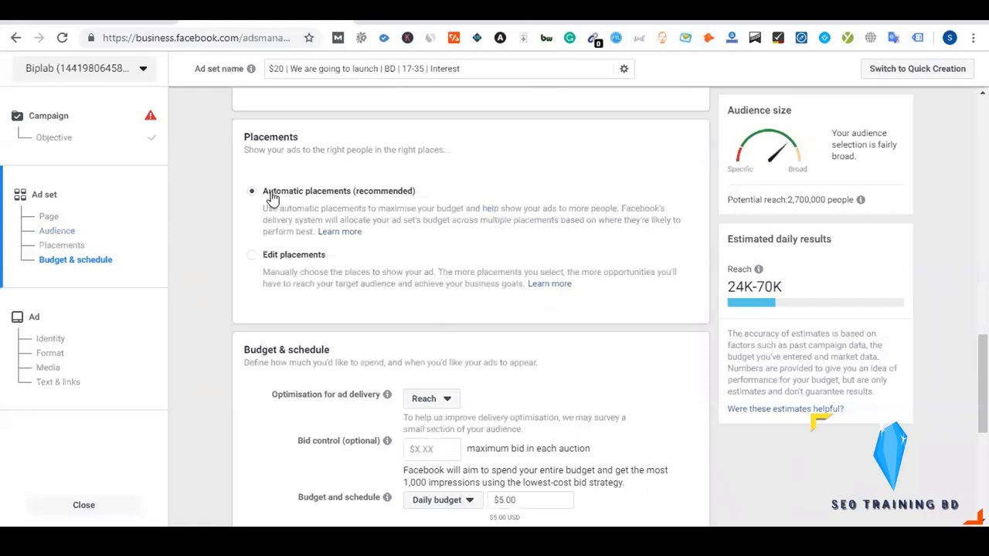
left_click(284, 261)
scroll(318, 267, "down", 2)
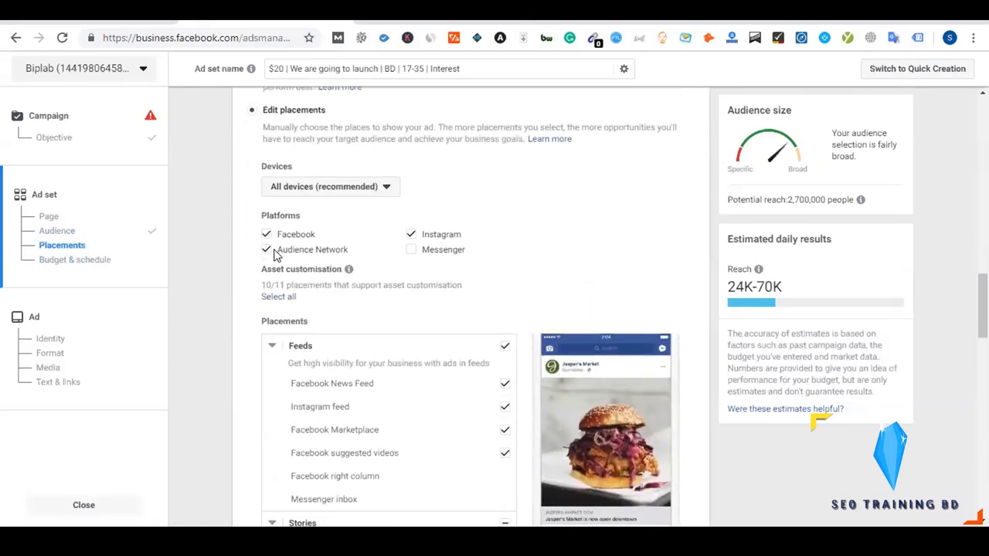
left_click(411, 250)
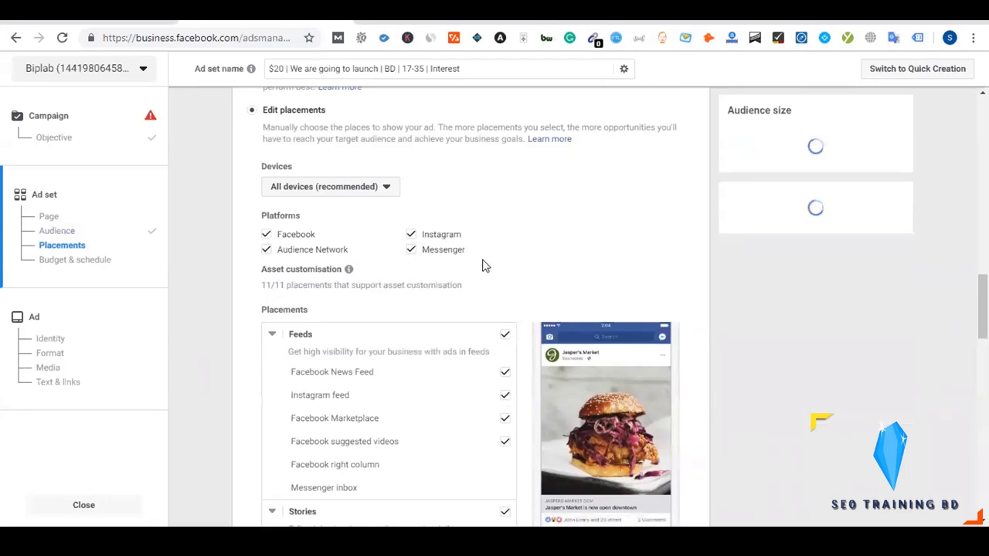
Examine the device choices and the placement groups from Feeds and Stories to Messages and Contextual spaces.
scroll(484, 262, "down", 1)
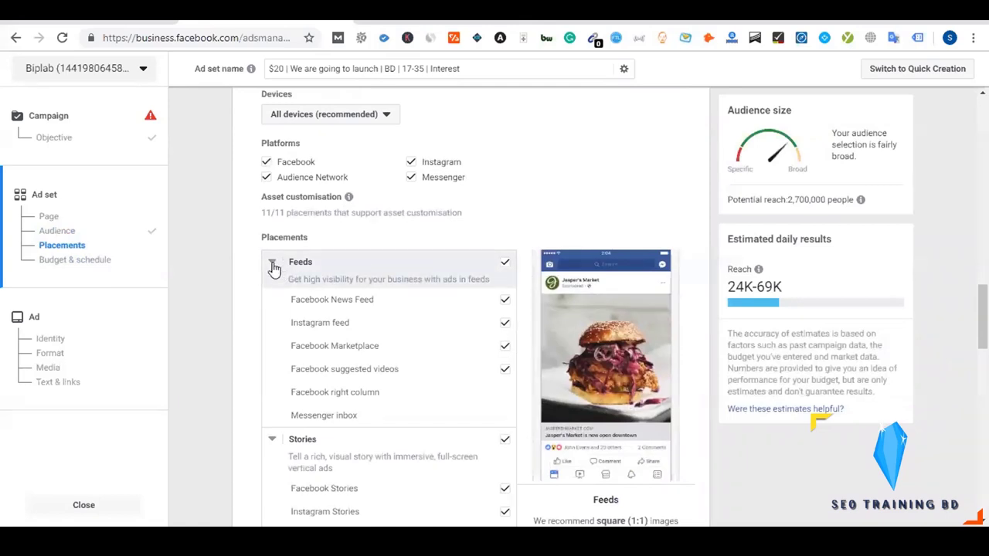
scroll(273, 265, "up", 1)
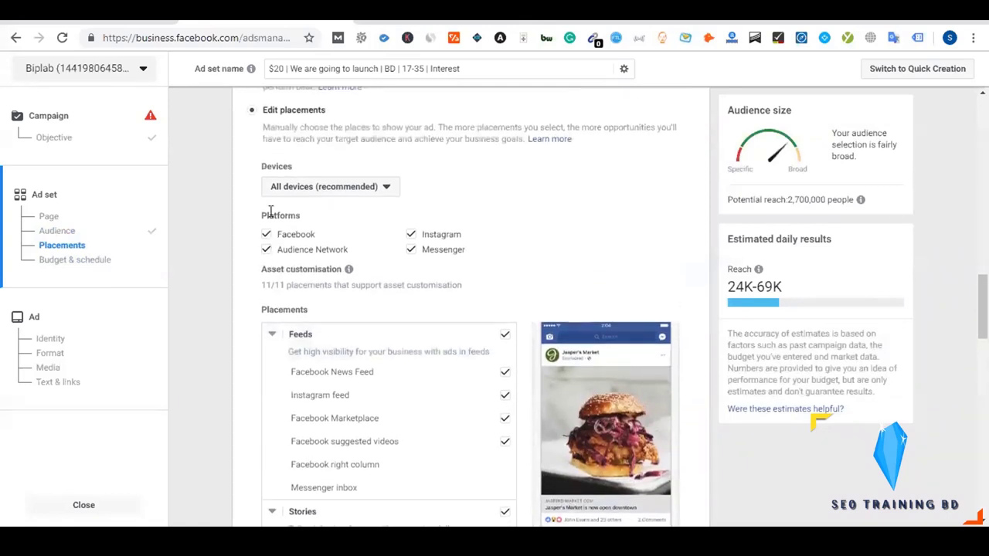
left_click(346, 188)
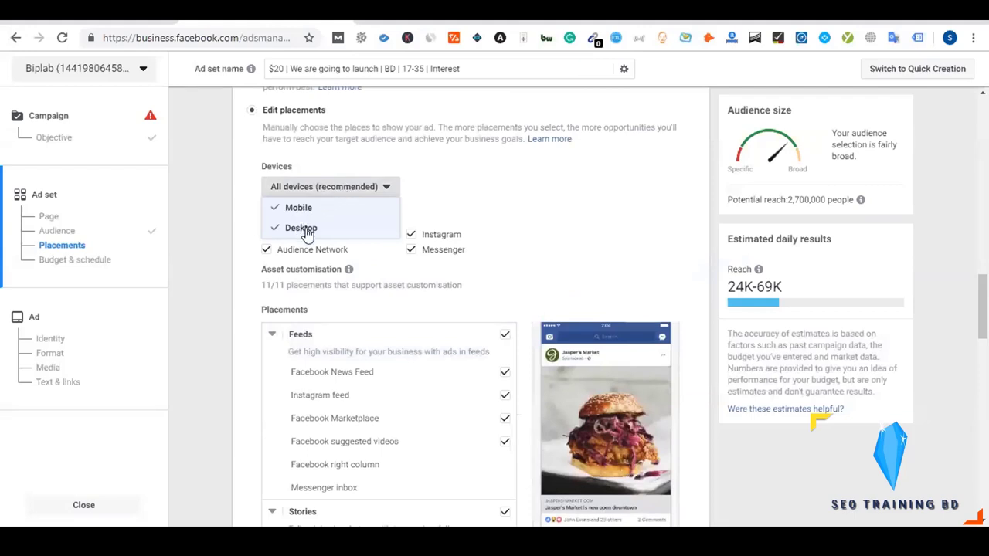
left_click(467, 198)
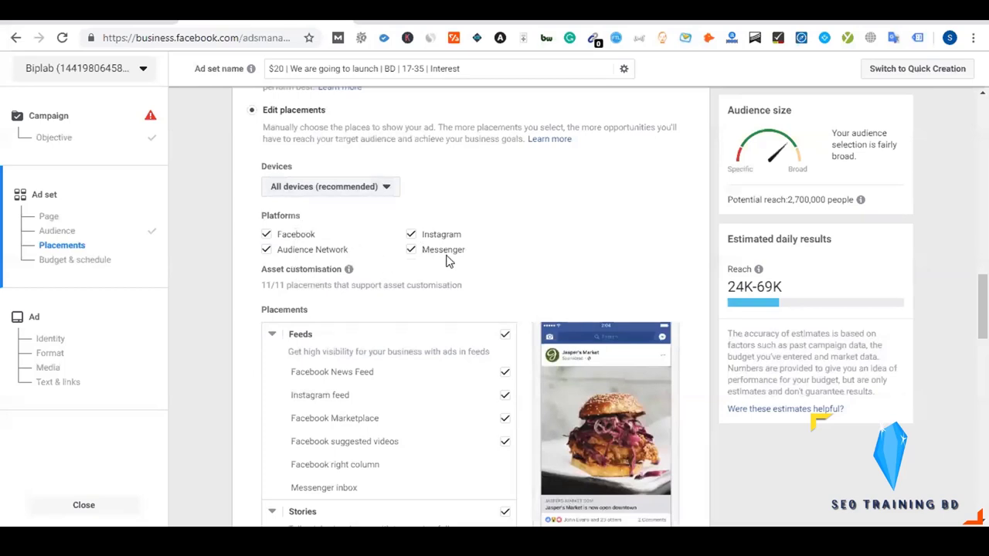
scroll(383, 266, "down", 2)
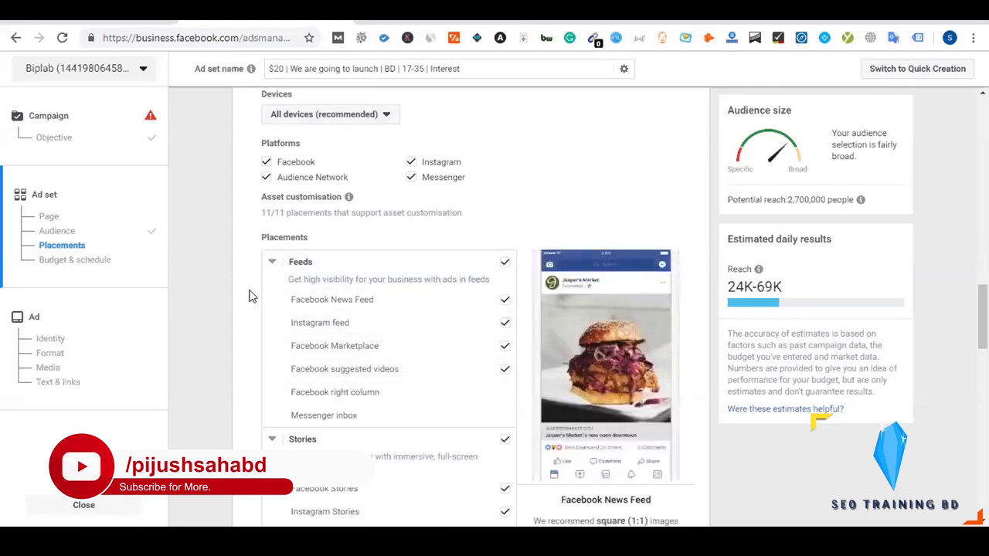
scroll(250, 296, "down", 1)
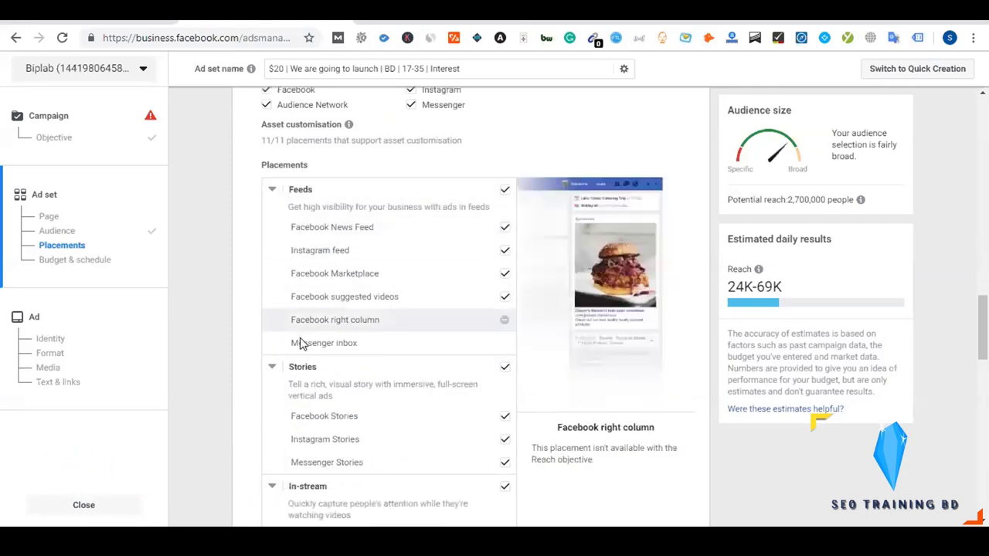
scroll(303, 355, "down", 2)
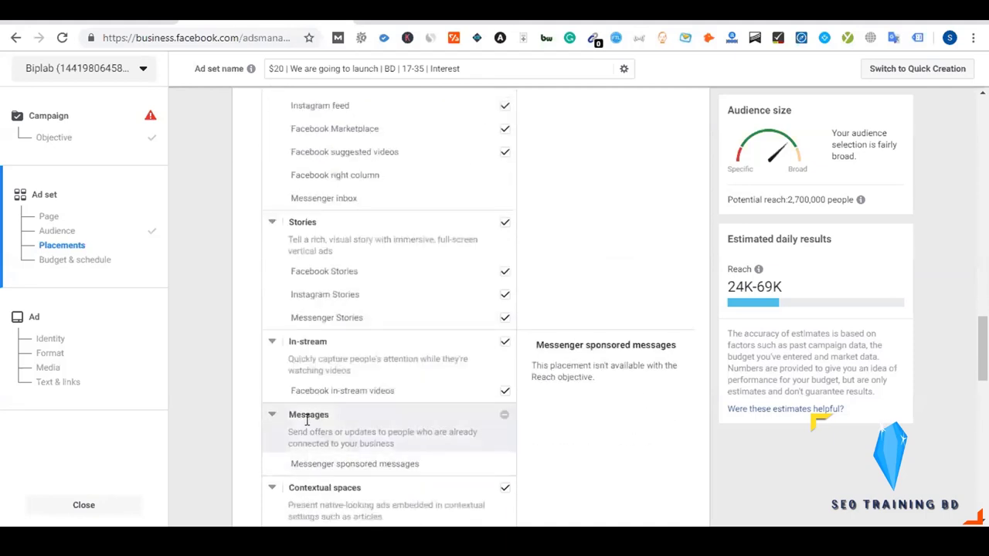
scroll(309, 464, "up", 2)
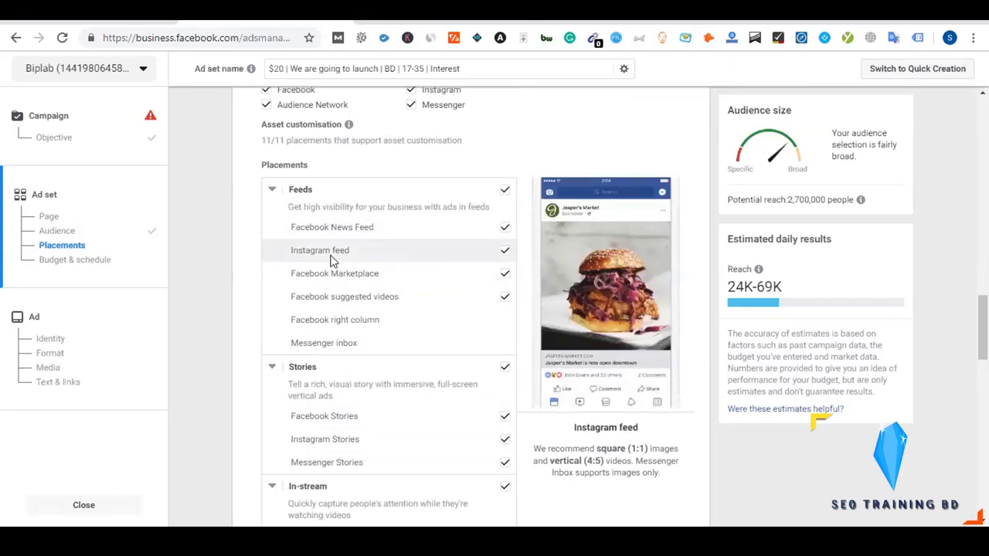
Exclude Instagram feed and Facebook Marketplace from the Feeds placements.
left_click(505, 255)
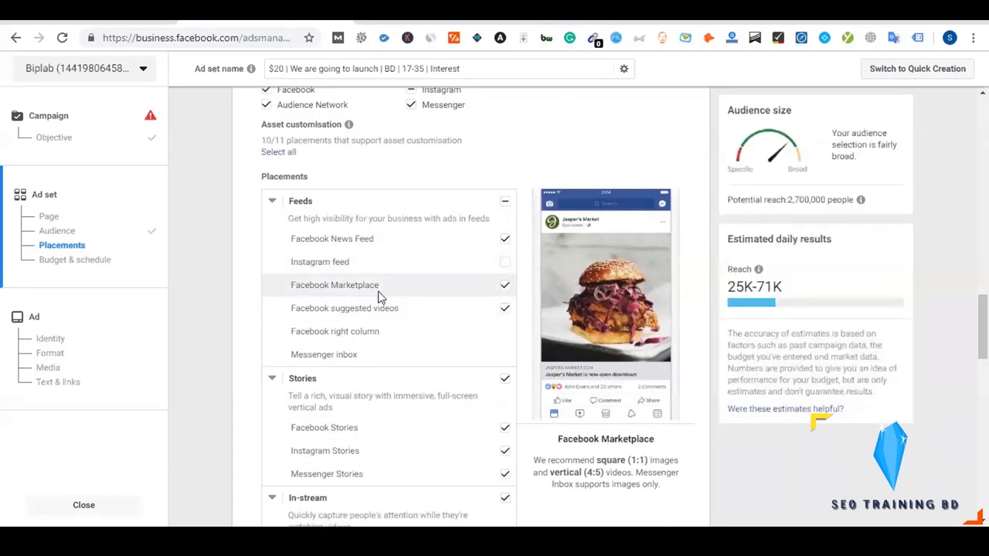
left_click(506, 287)
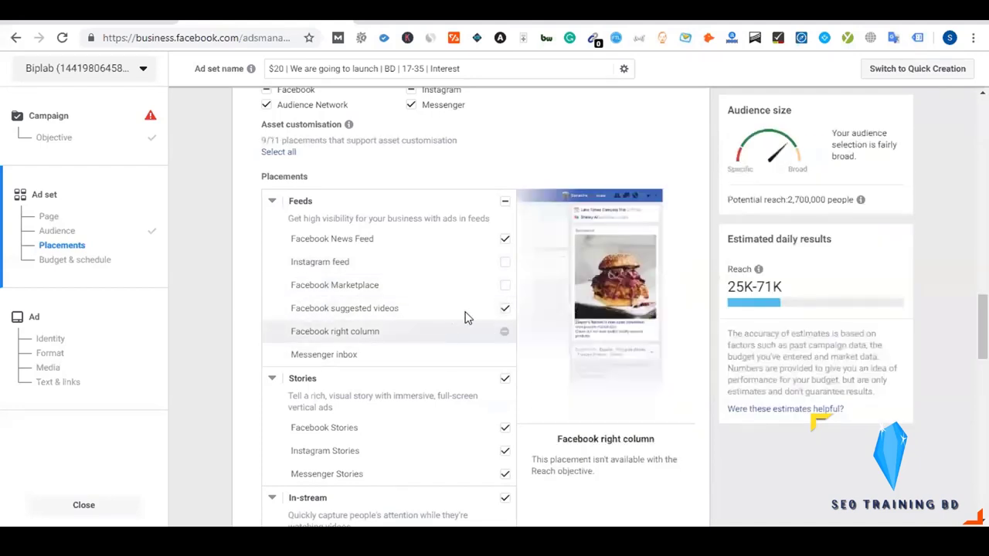
left_click(506, 289)
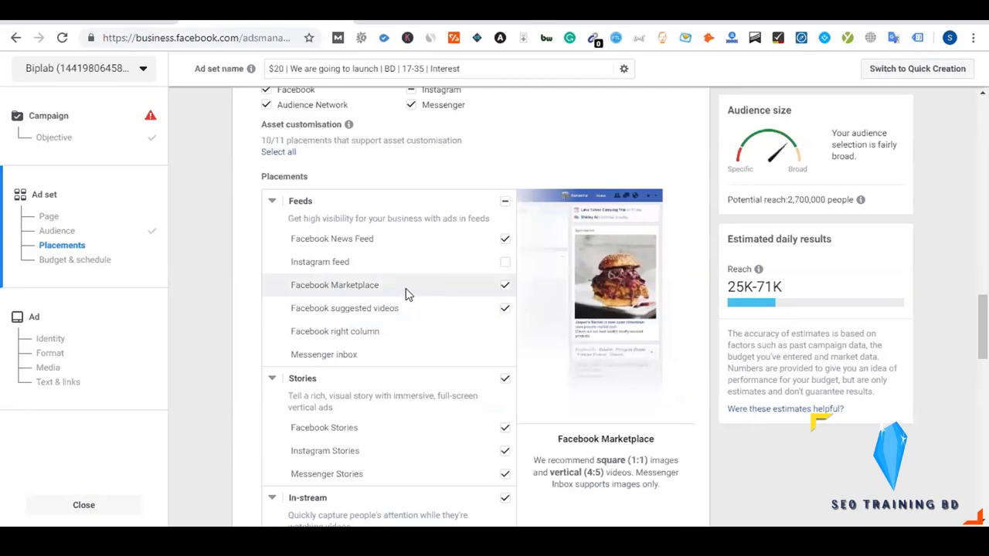
left_click(505, 286)
Exclude only Instagram Stories from the Stories placements, keeping Facebook Stories and Messenger Stories selected.
scroll(472, 318, "down", 2)
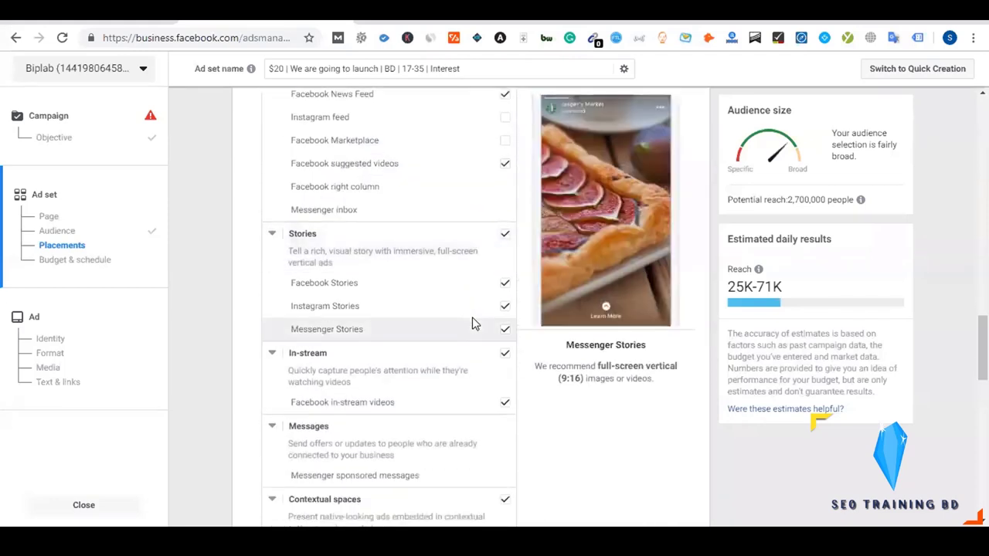
left_click(505, 284)
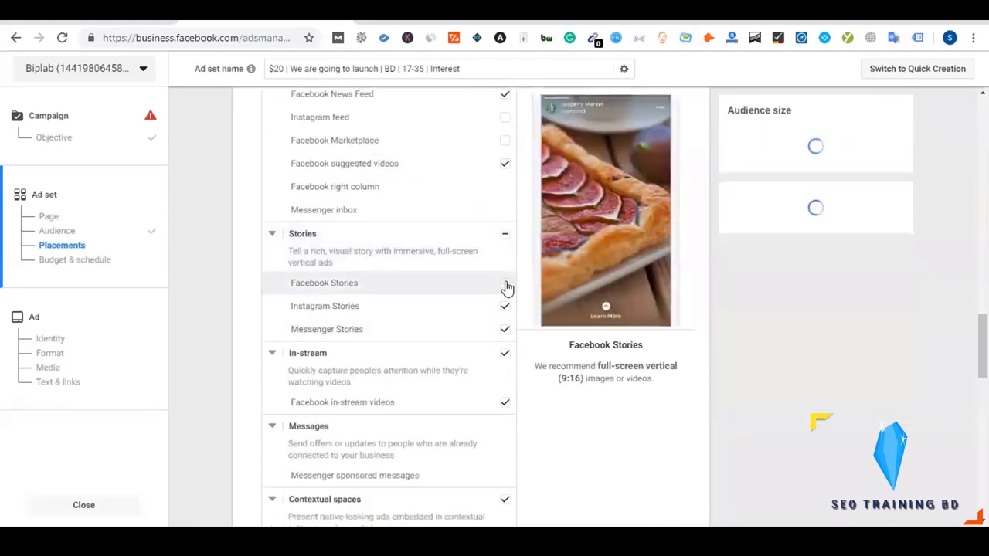
left_click(506, 287)
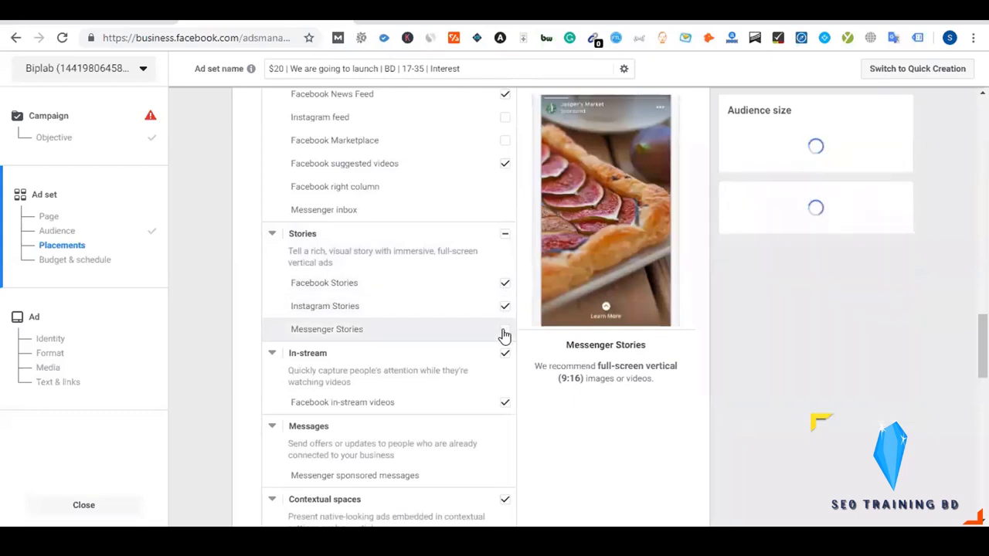
left_click(506, 308)
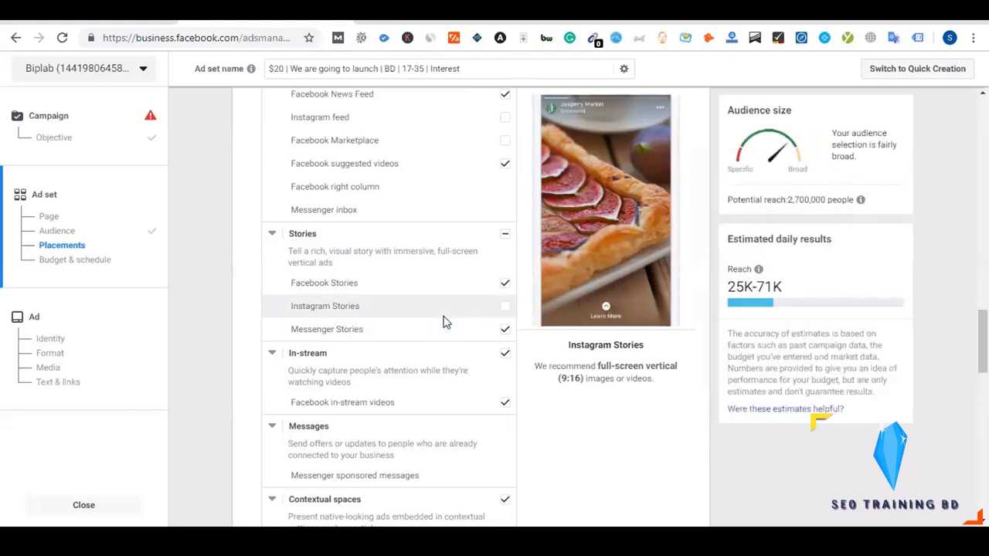
Deselect Facebook in-stream videos, review the Contextual spaces and Apps and sites placements, and reselect the In-stream group.
scroll(444, 321, "down", 1)
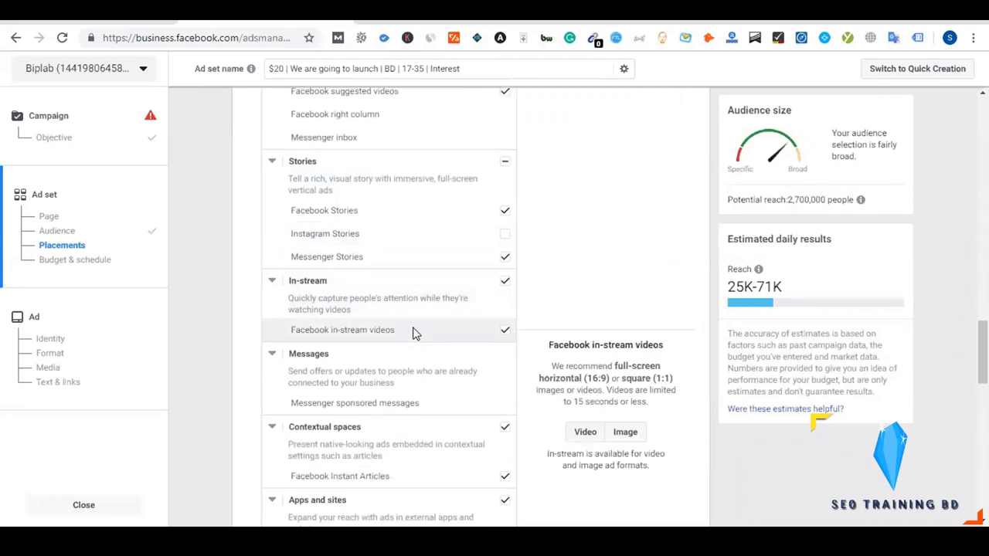
left_click(413, 331)
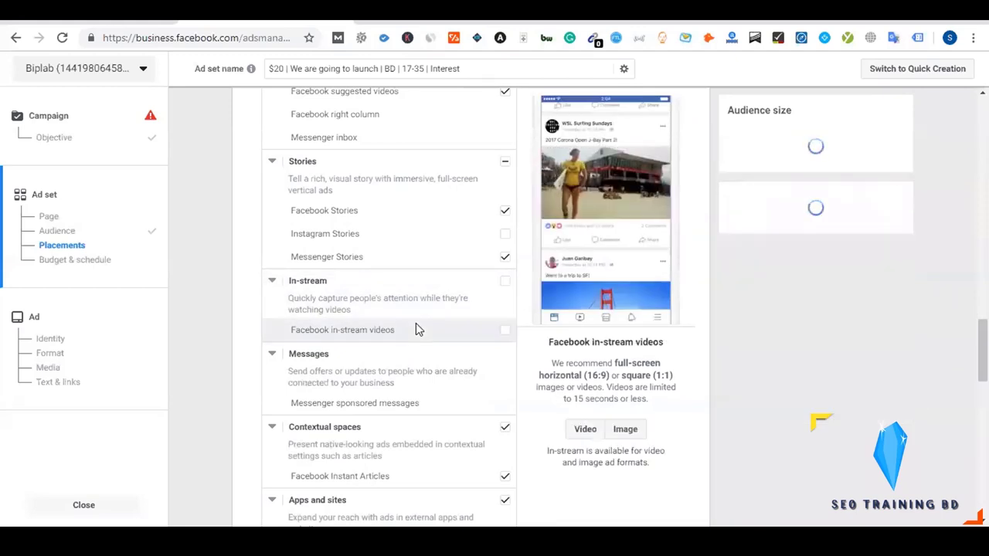
scroll(413, 330, "down", 2)
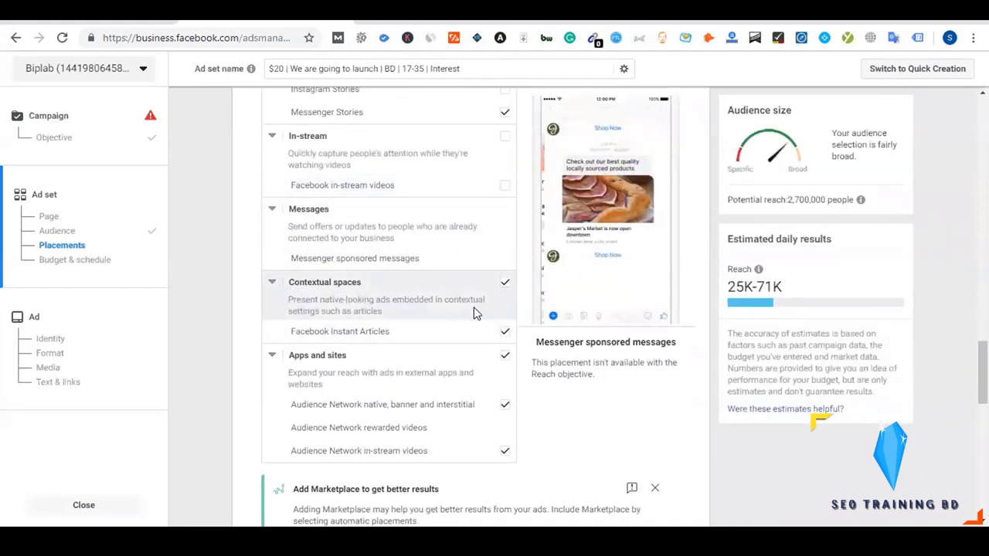
scroll(474, 309, "down", 1)
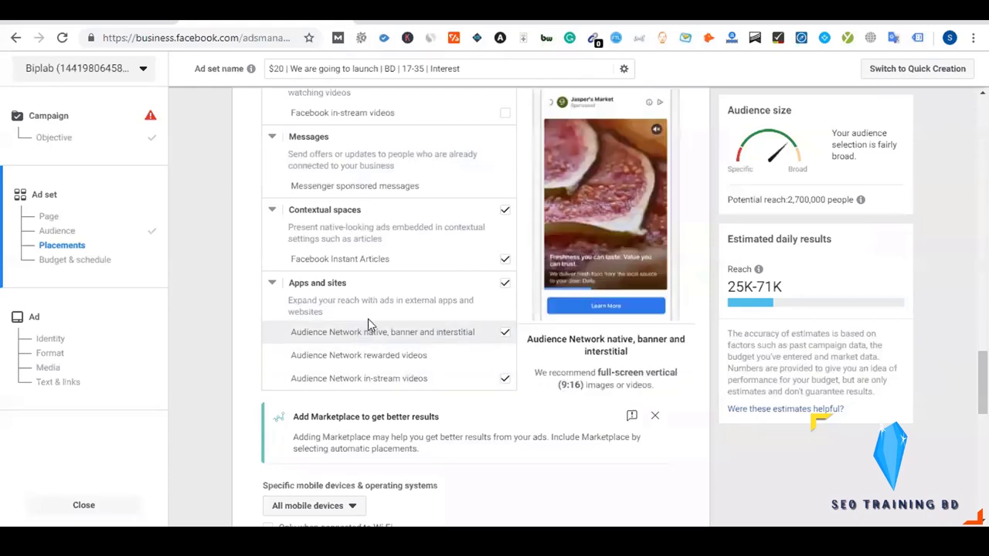
scroll(427, 287, "up", 2)
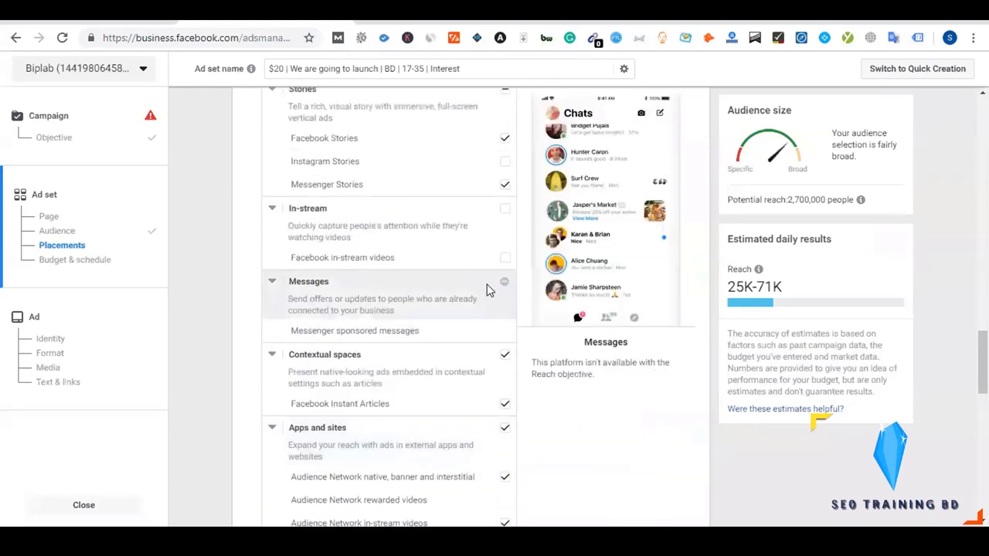
left_click(506, 210)
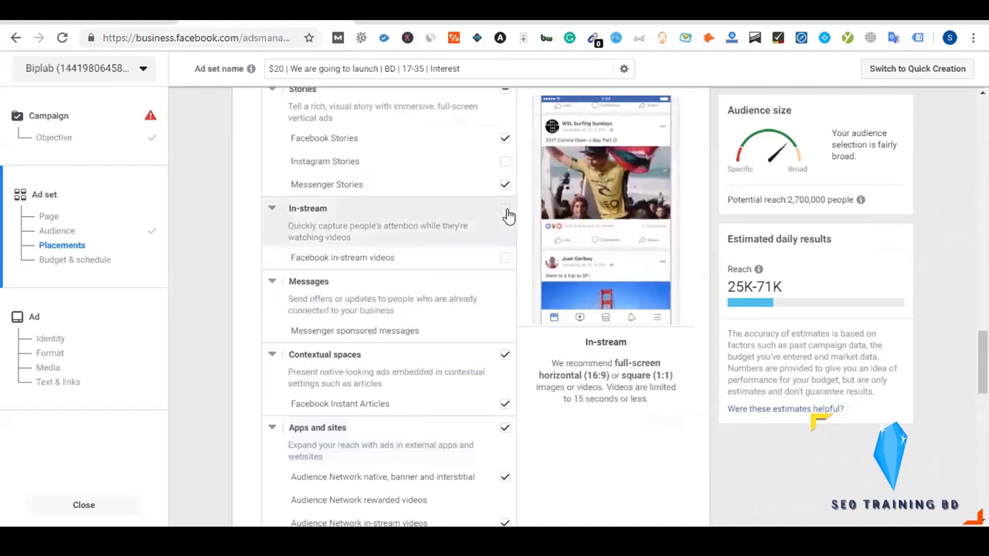
Include Facebook Marketplace in the Feeds placements again.
scroll(499, 252, "up", 1)
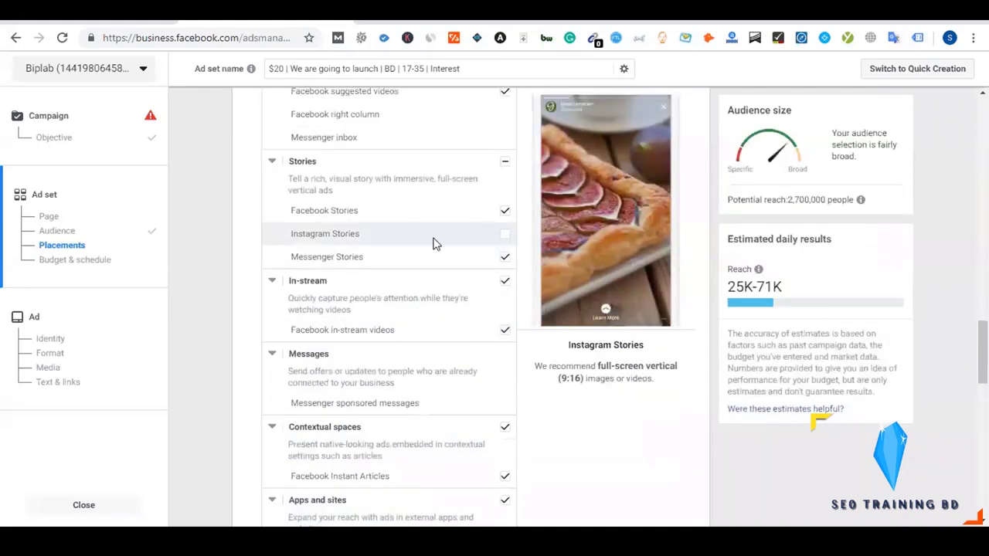
scroll(452, 260, "up", 1)
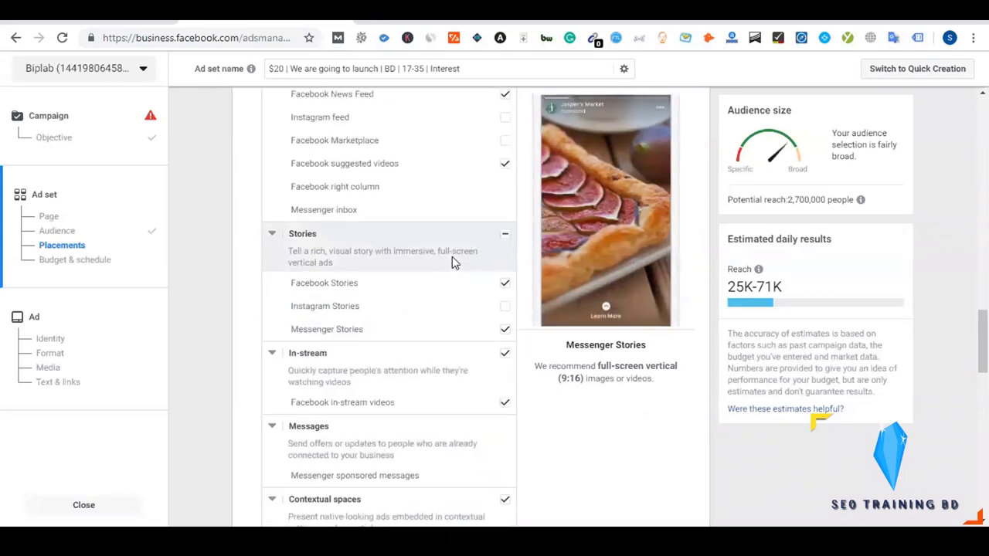
scroll(452, 260, "up", 1)
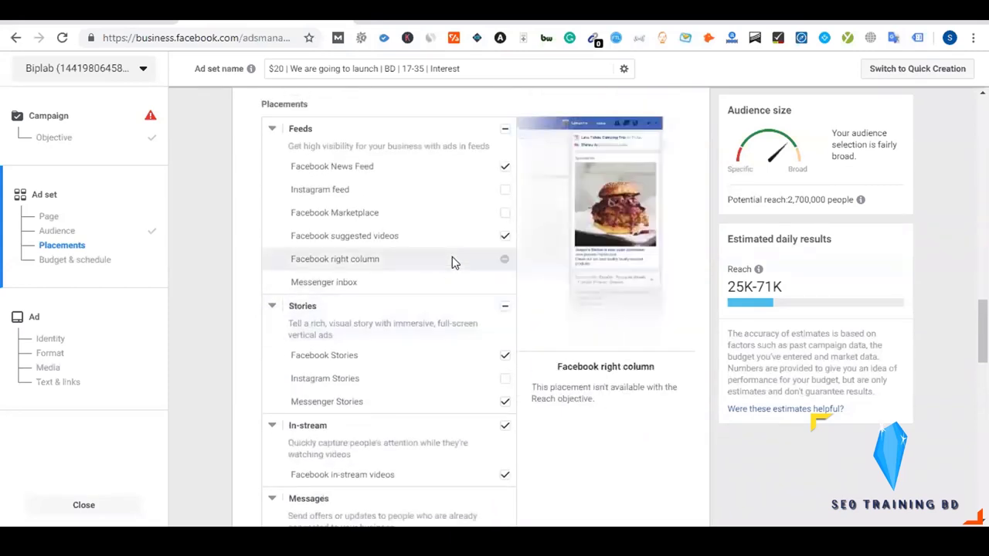
left_click(505, 215)
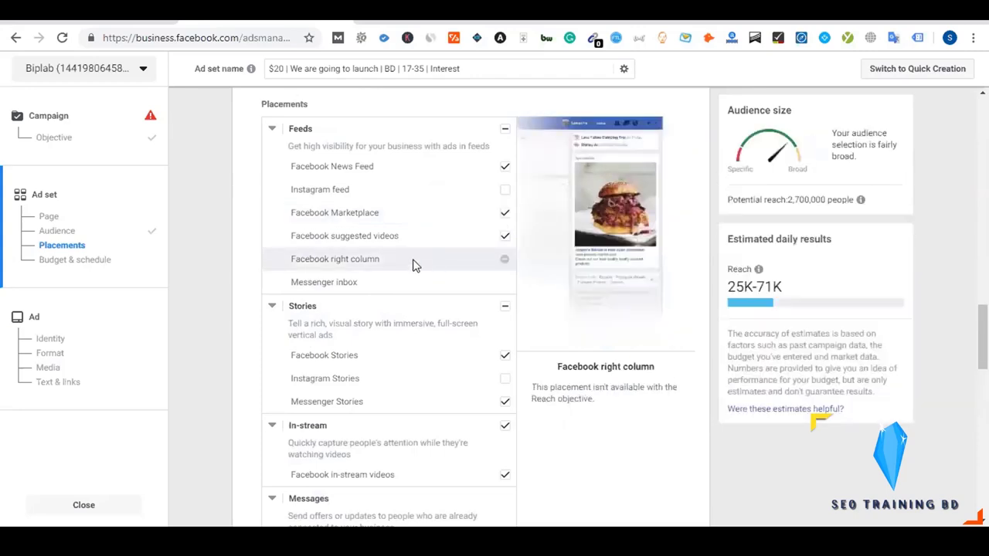
Review the device choices under specific mobile devices and operating systems, keeping all mobile devices.
scroll(406, 263, "up", 1)
scroll(400, 261, "down", 9)
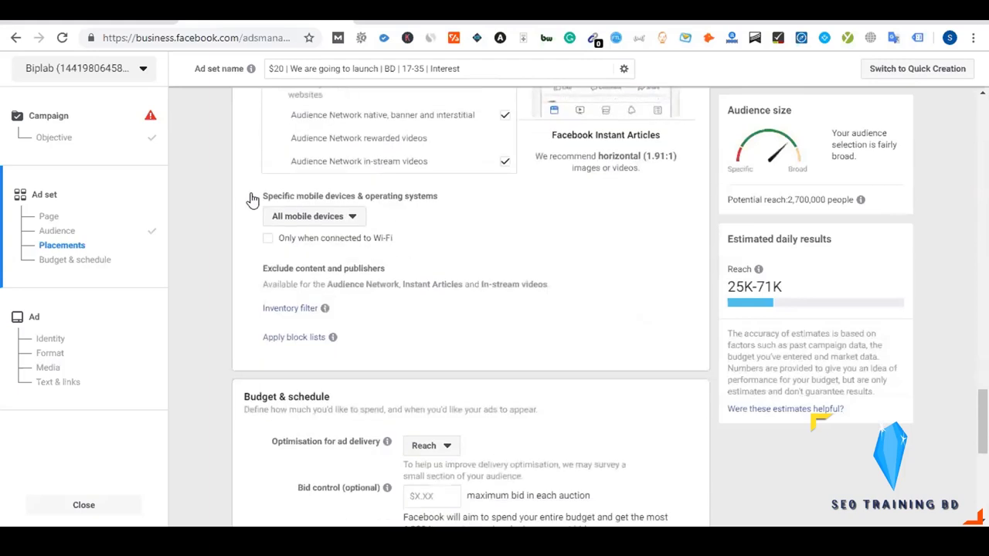
left_click(334, 219)
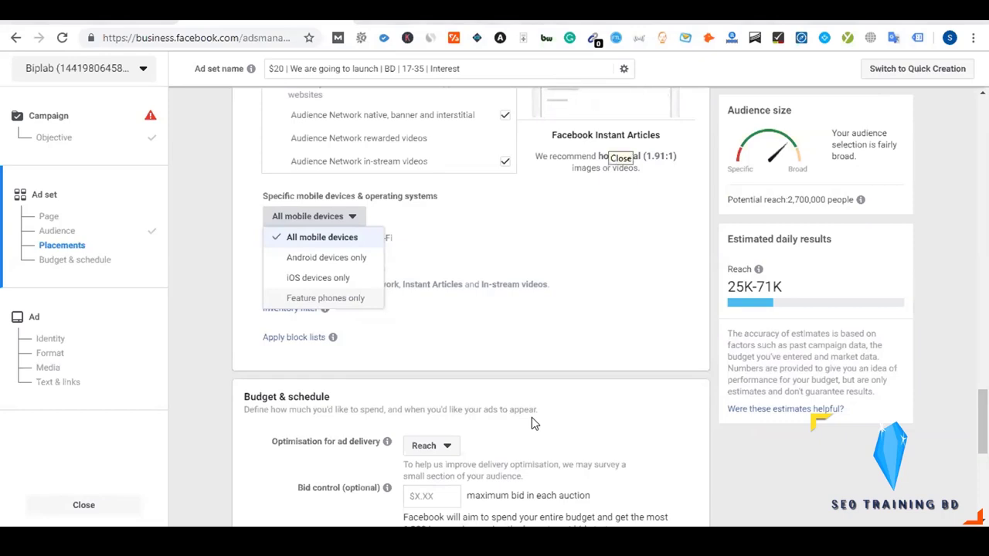
left_click(459, 357)
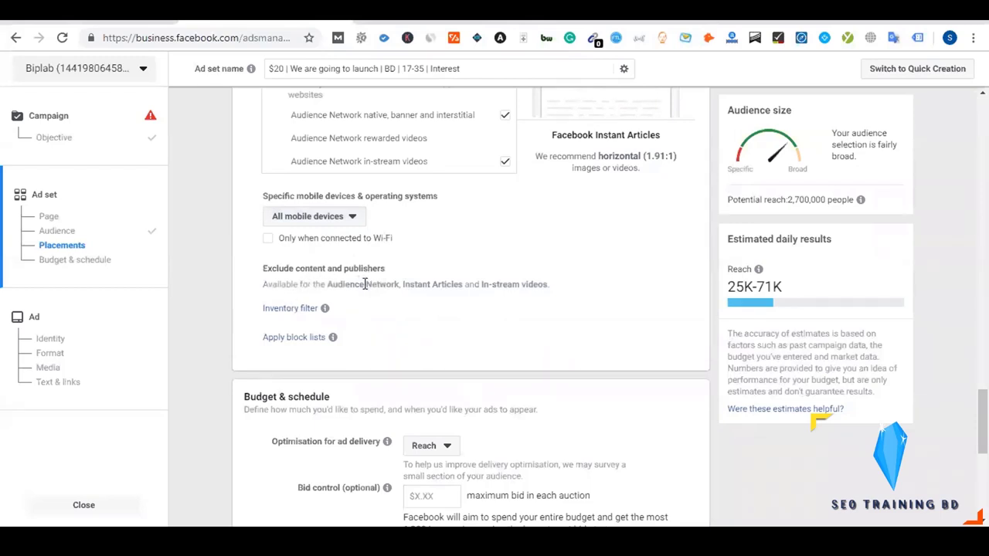
Expand the inventory filter and review the inventory levels for in-stream videos and Instant Articles, keeping Standard inventory.
triple_click(398, 283)
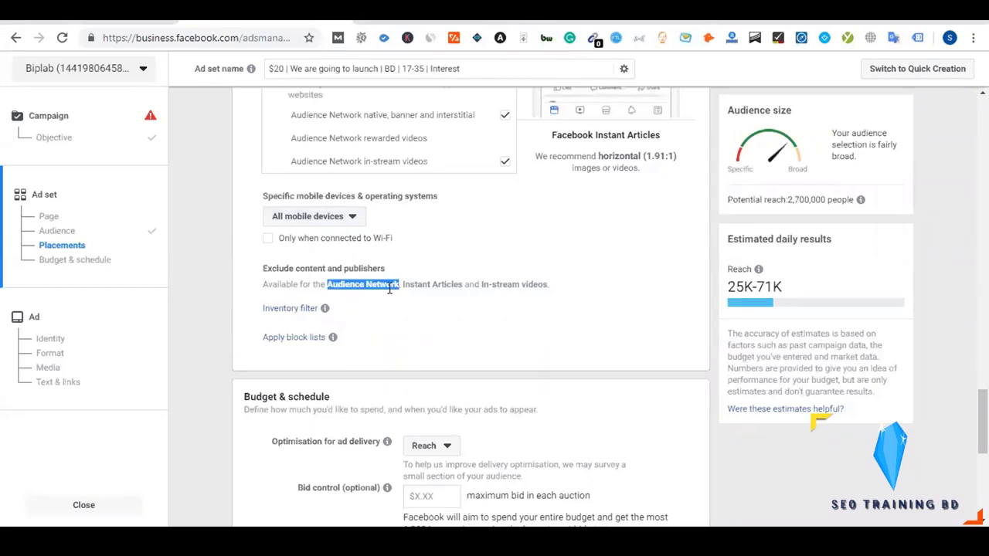
left_click(390, 286)
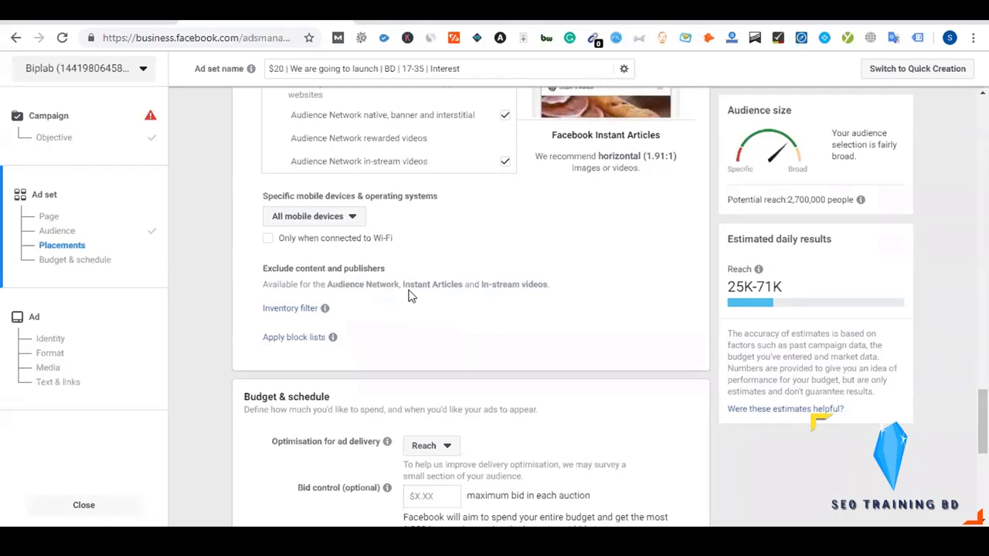
left_click(290, 308)
scroll(390, 328, "down", 1)
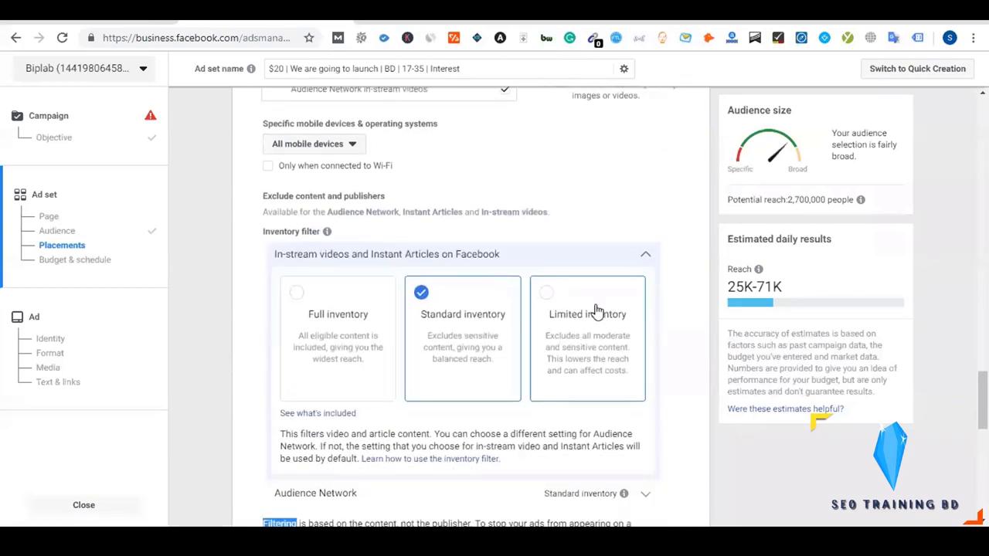
left_click(647, 263)
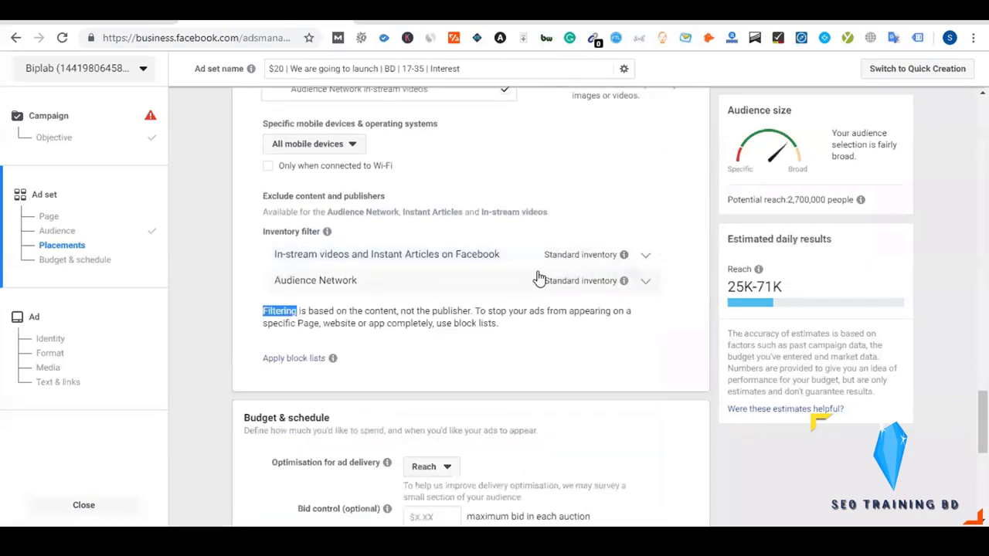
Examine the Reach and Impressions choices for ad delivery optimisation in the budget and schedule section, keeping Reach.
scroll(523, 278, "down", 1)
scroll(475, 275, "down", 2)
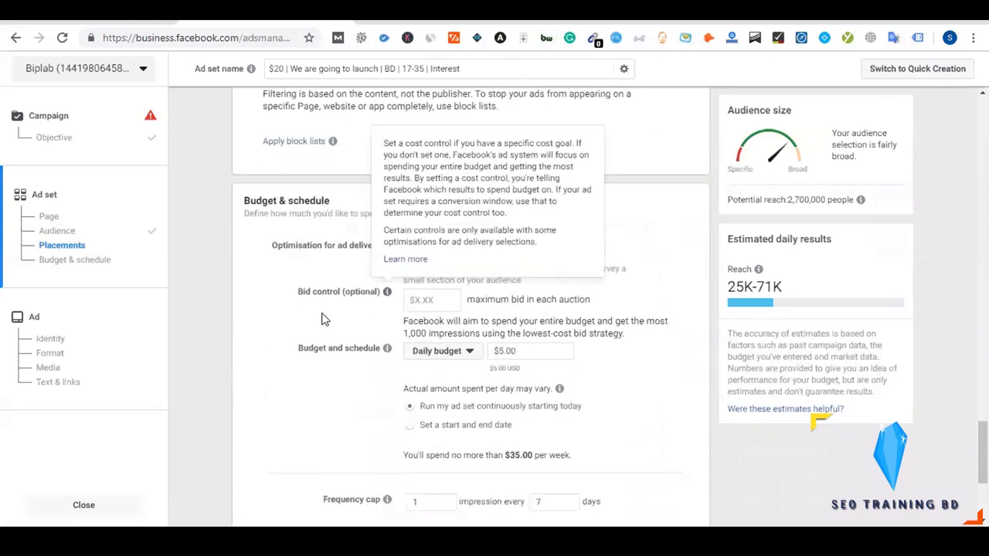
scroll(291, 324, "down", 1)
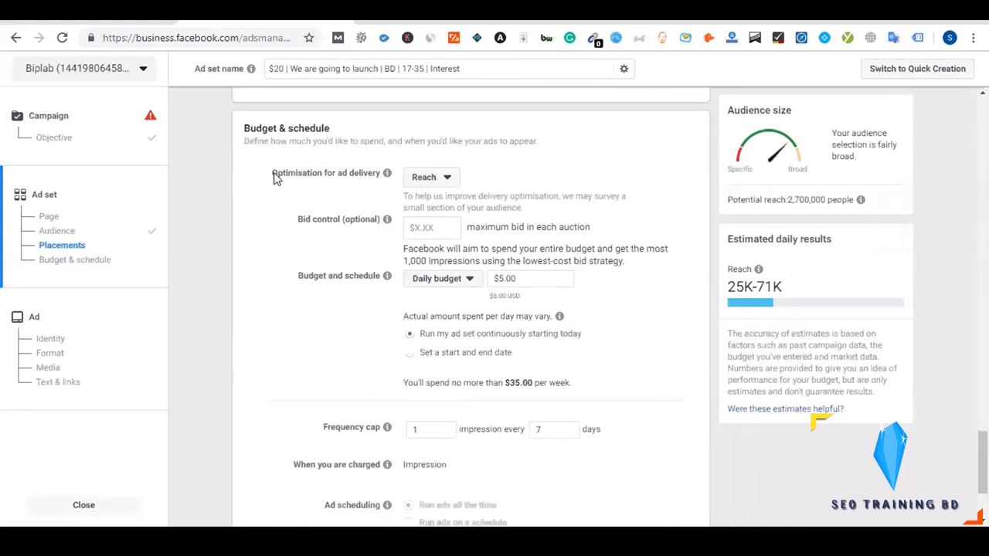
left_click_drag(273, 174, 322, 178)
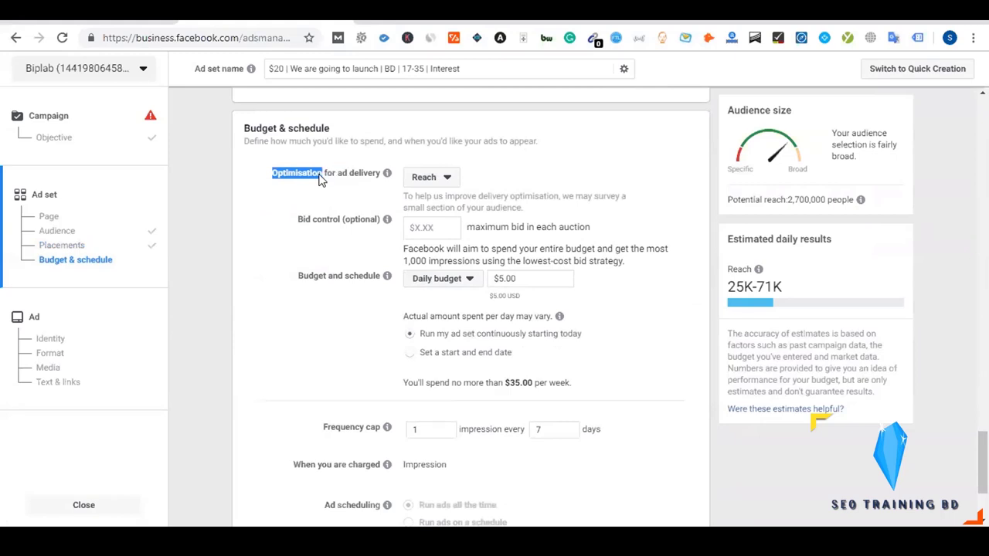
left_click(449, 182)
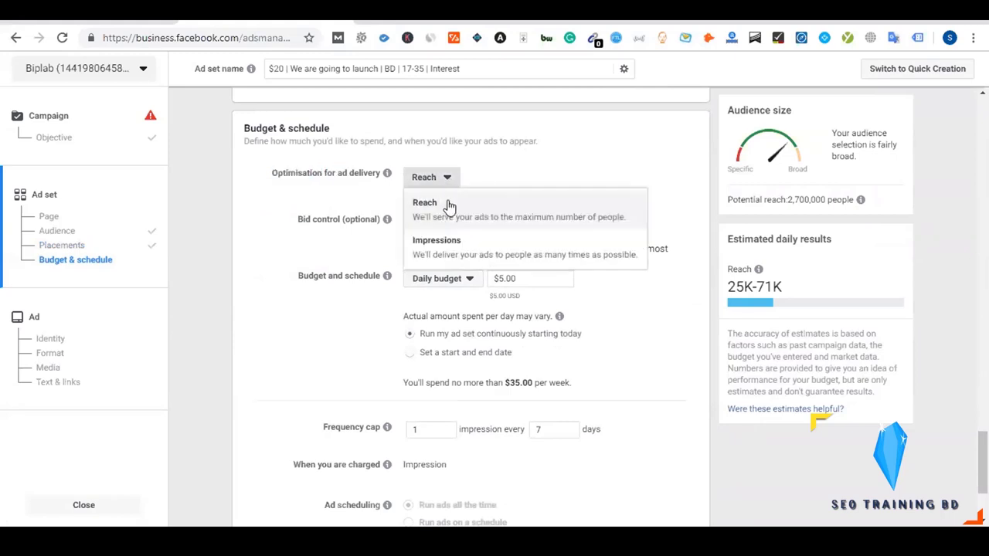
left_click(505, 164)
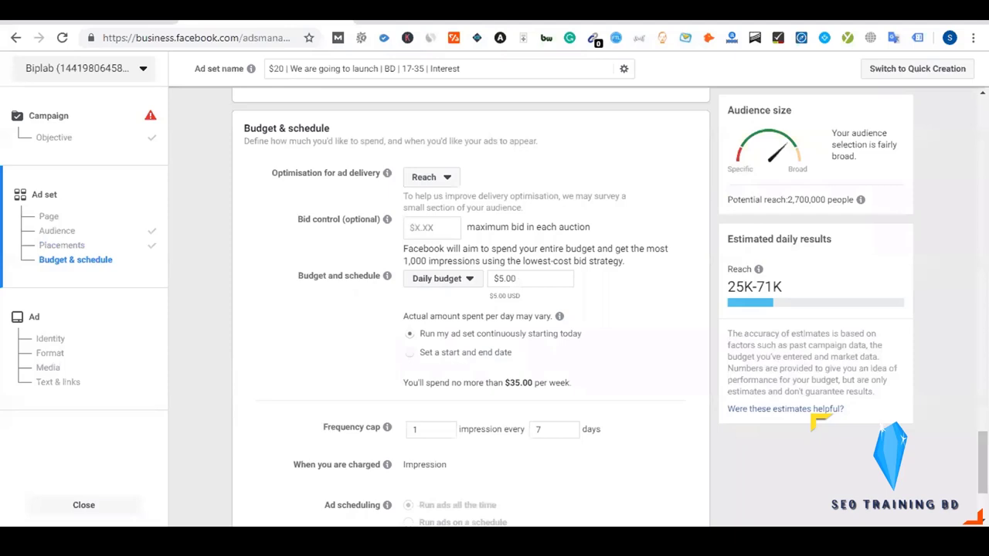
left_click(429, 177)
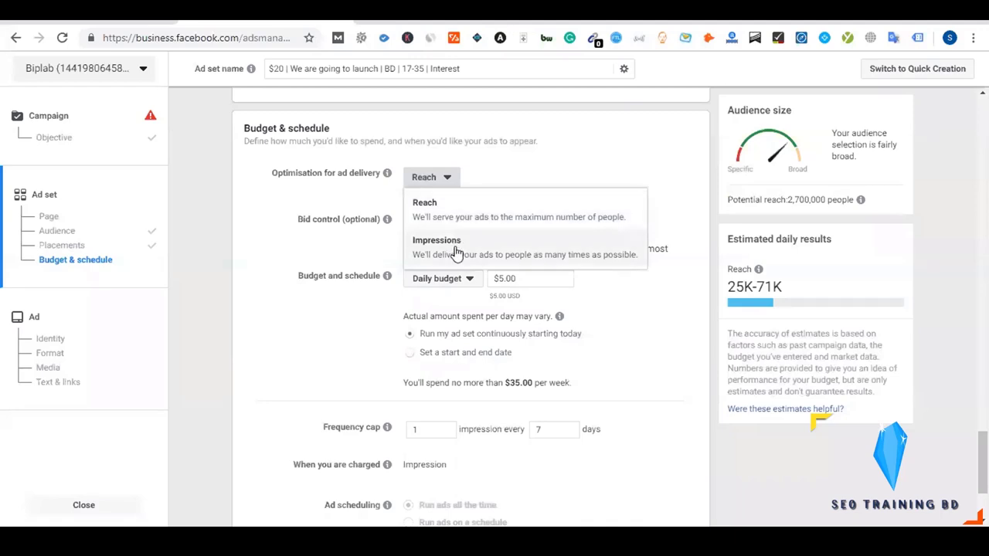
left_click(552, 172)
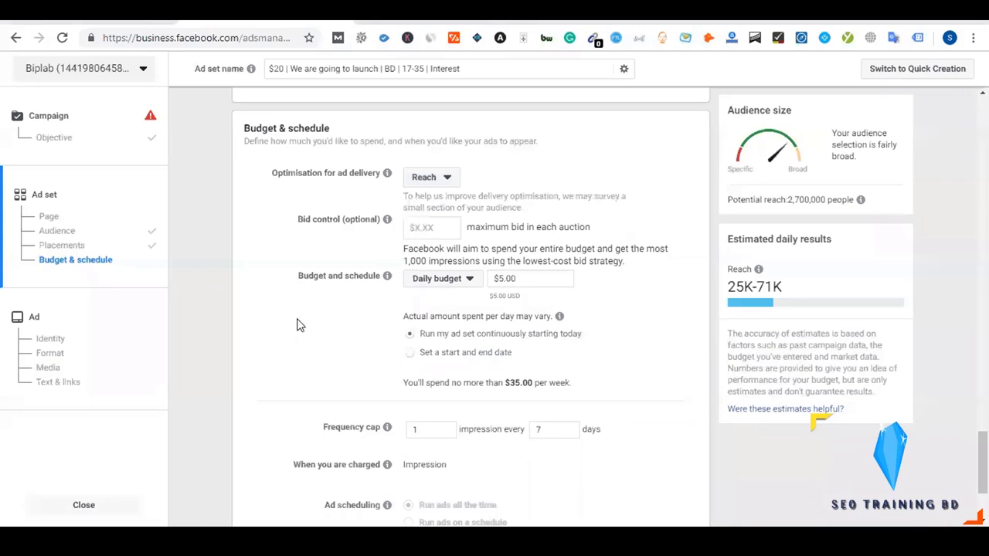
Search Google for "facebook audience network" in a new browser tab.
scroll(300, 326, "up", 10)
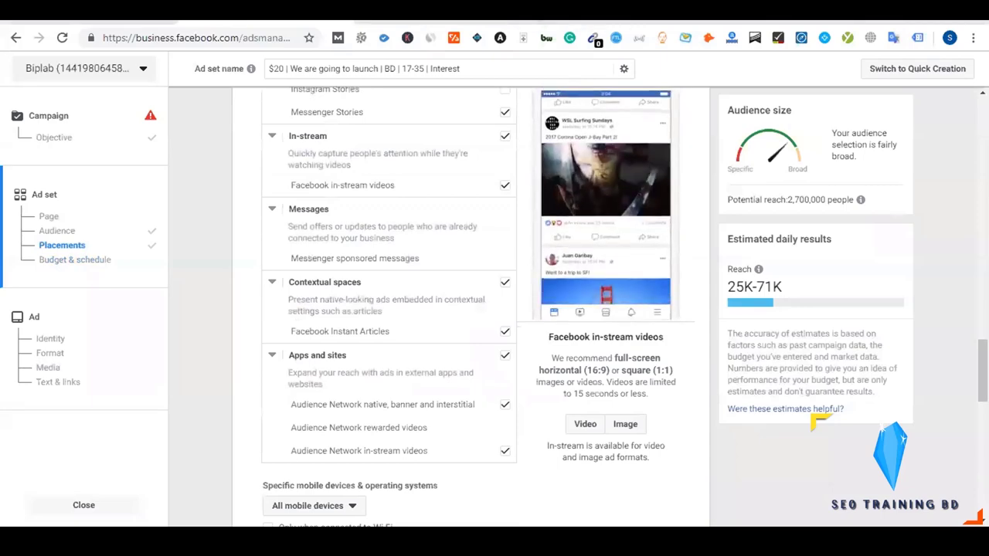
key("ctrl+t")
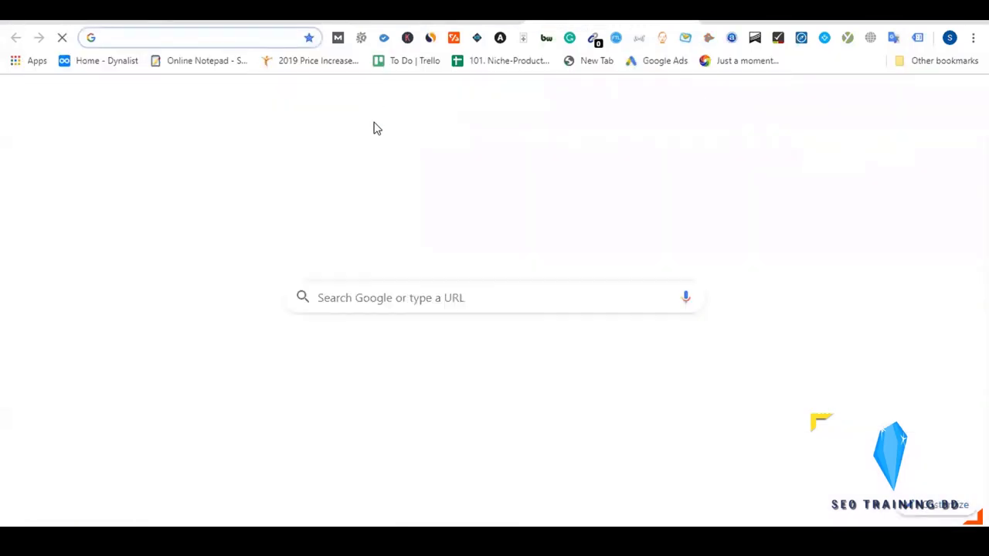
key("ctrl+w")
key("ctrl+t")
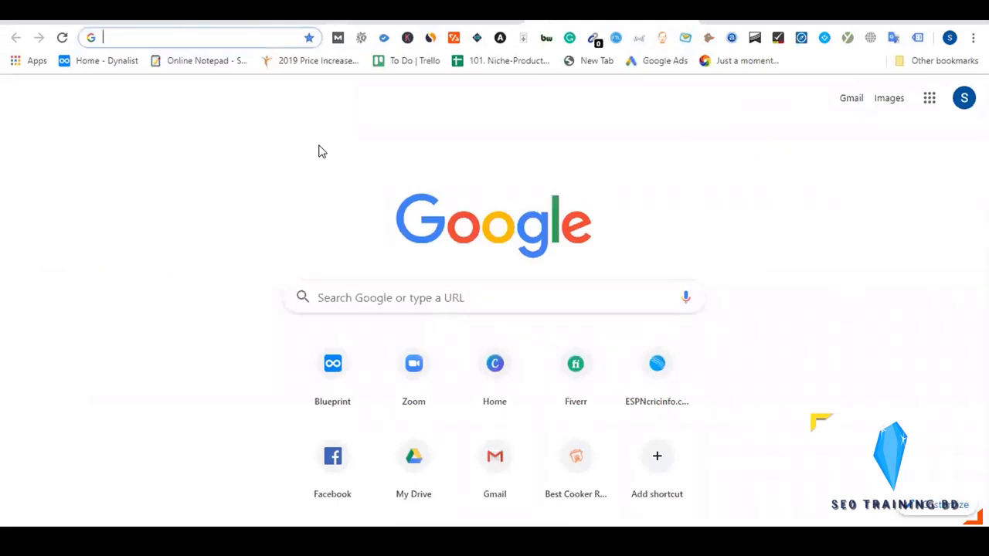
type("facebook a")
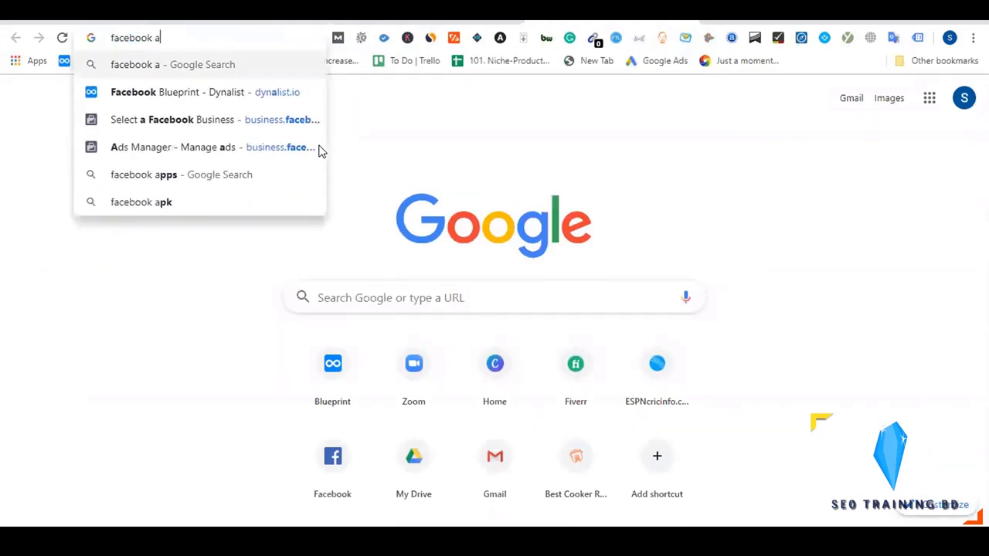
type("udi")
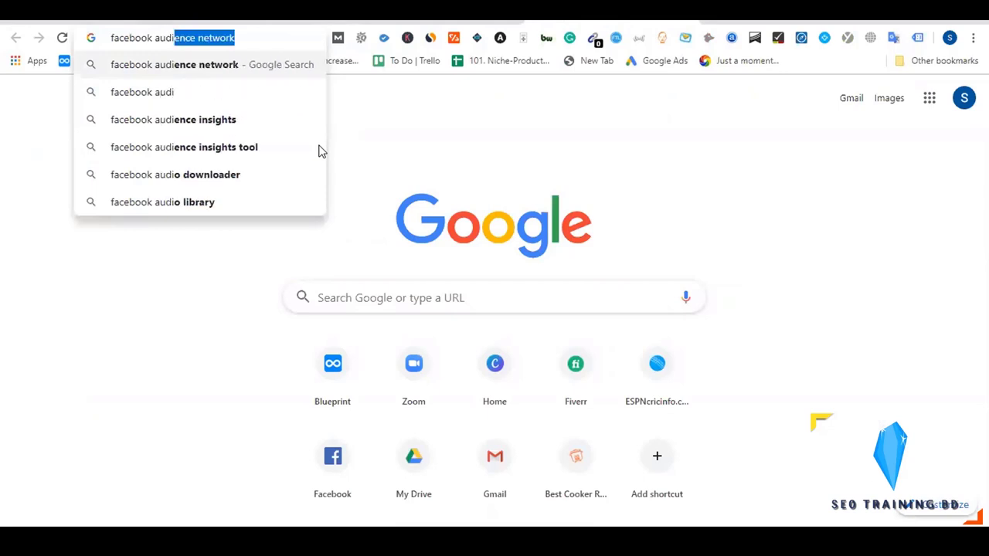
key("Return")
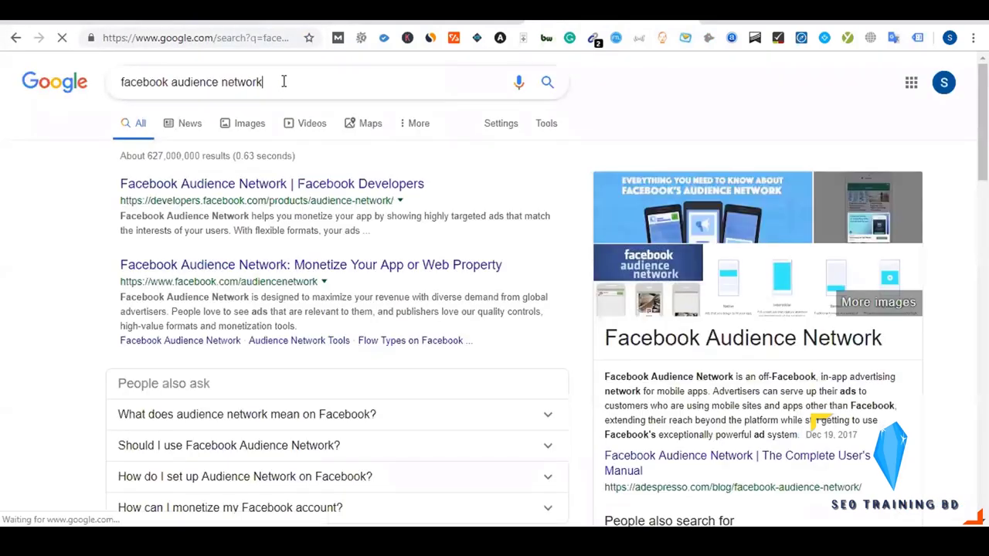
Refine the search to "facebook audience network example" and open the first Audience Network picture among the image results.
type("exampl")
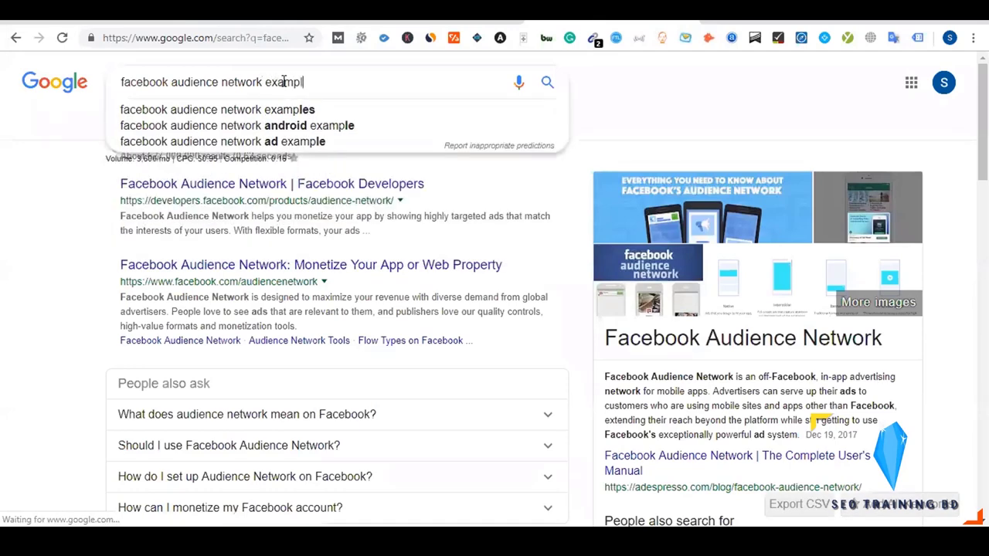
type("e")
key("Return")
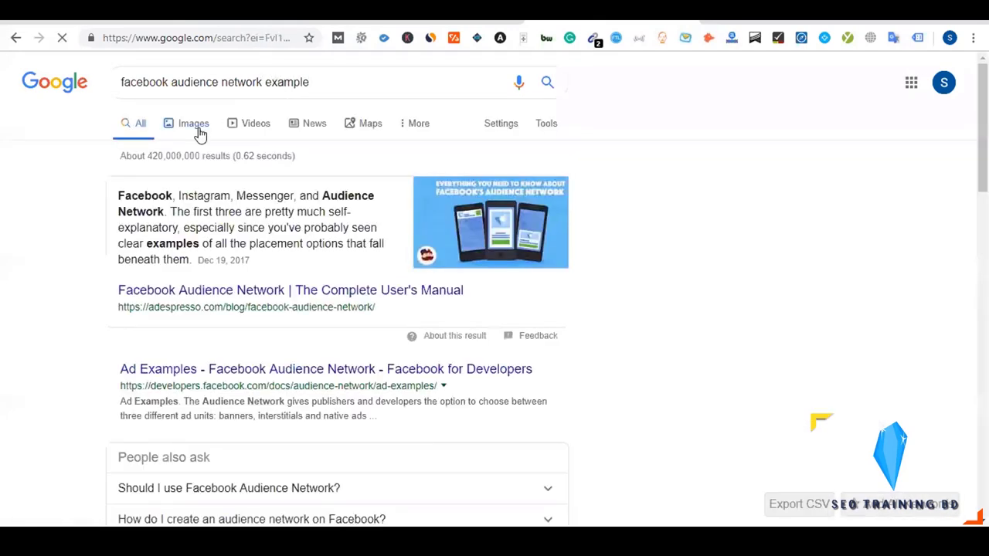
left_click(200, 133)
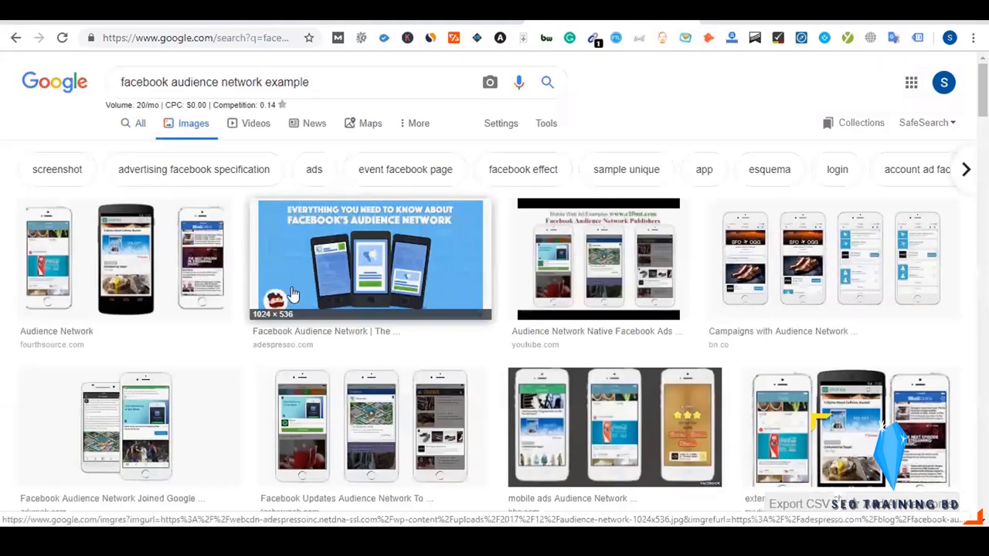
left_click(194, 266)
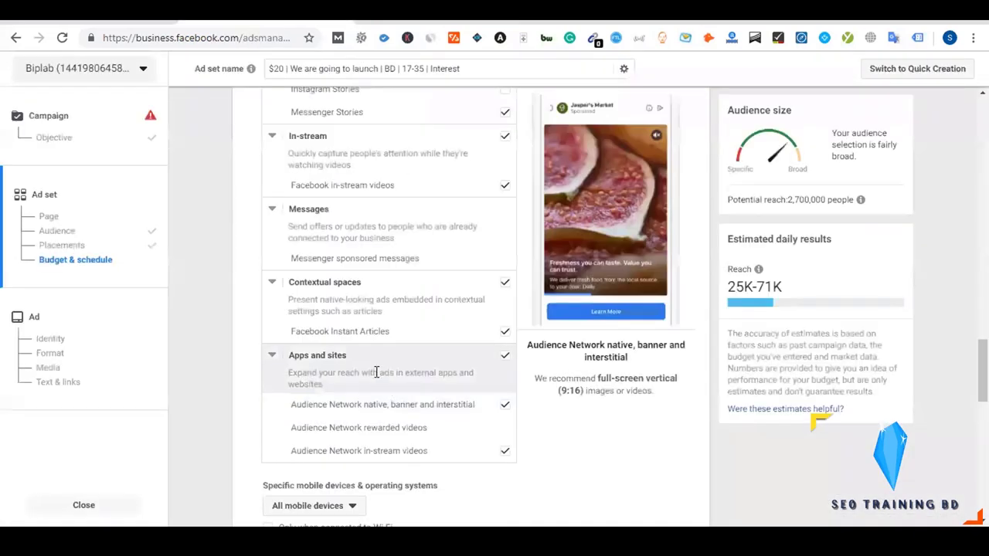
Return to the ad set in Ads Manager and review its budget types, keeping Daily budget.
scroll(376, 373, "down", 2)
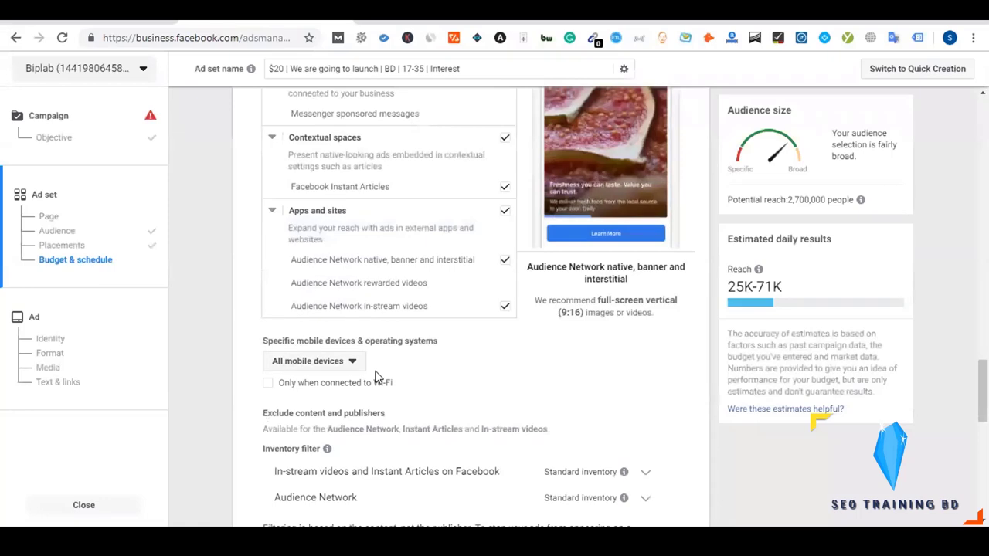
scroll(377, 376, "down", 3)
scroll(376, 377, "down", 4)
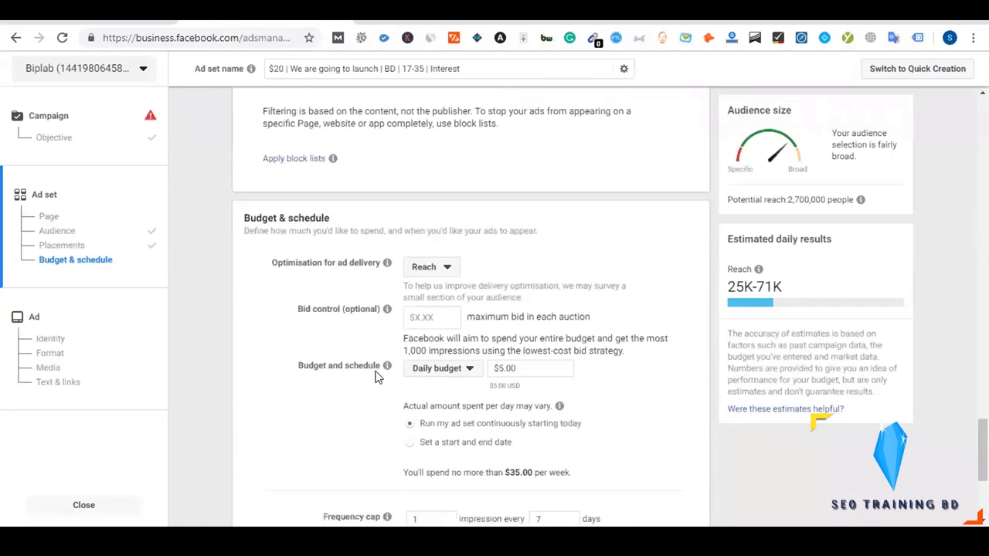
scroll(376, 376, "down", 2)
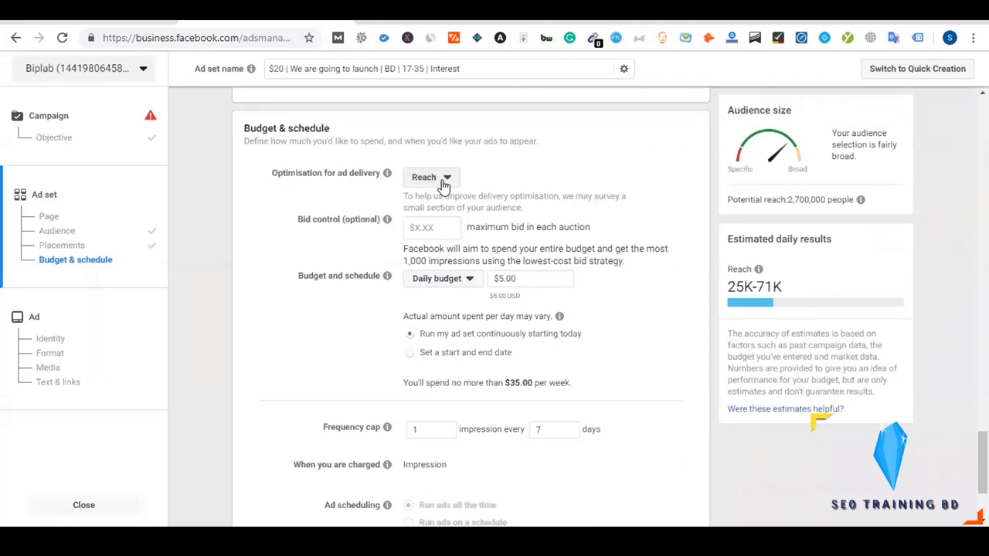
scroll(346, 224, "down", 1)
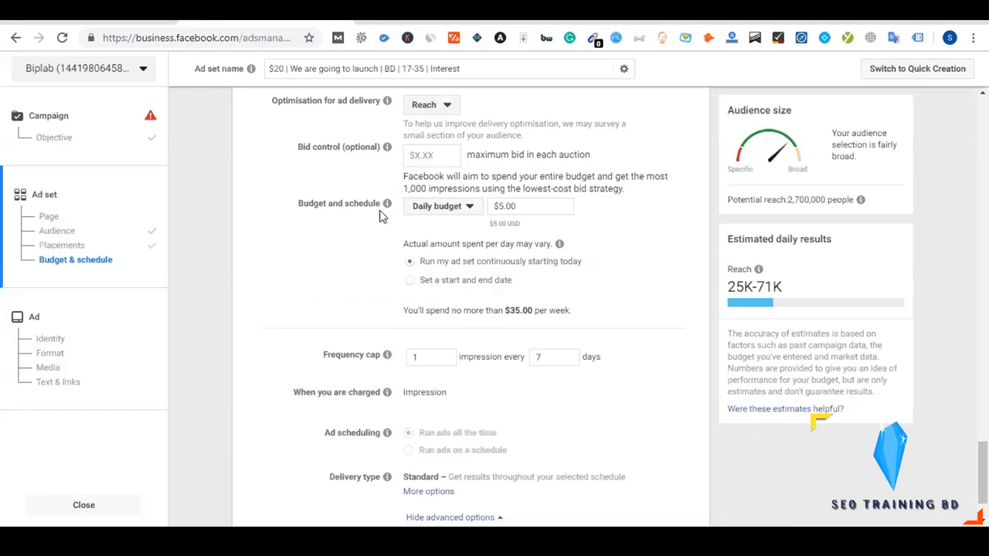
left_click(469, 208)
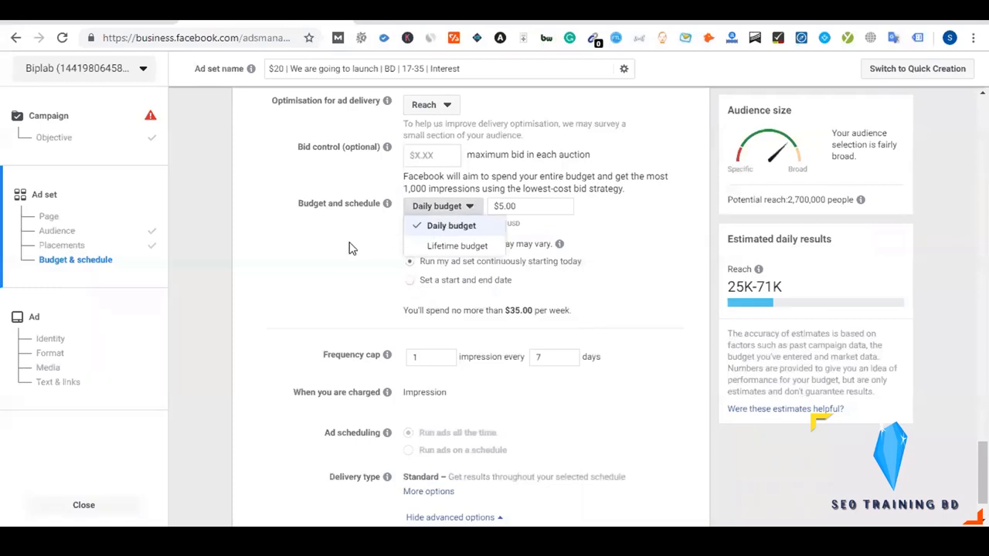
left_click(429, 226)
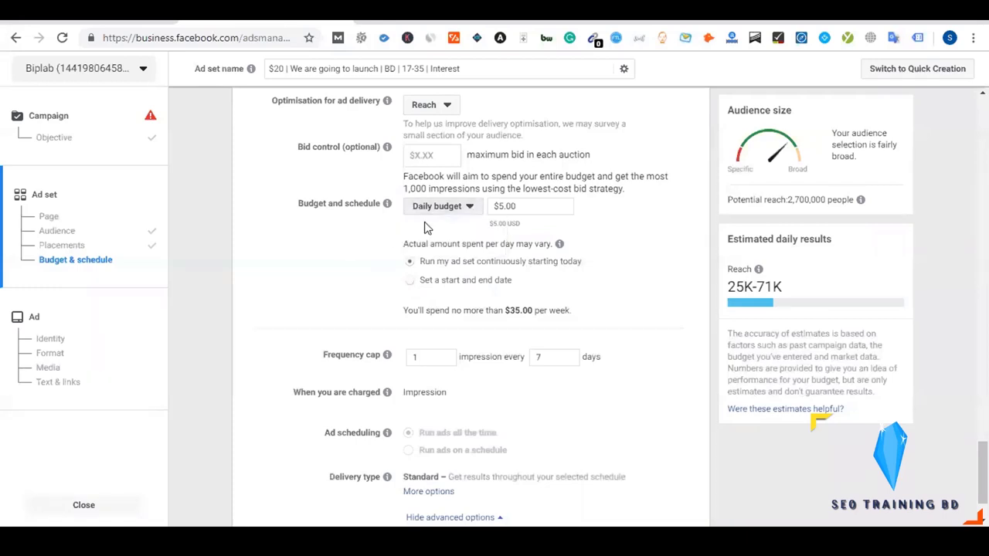
Try scheduling the ad set with a start and end date, and switch back to running it continuously starting today.
left_click(549, 206)
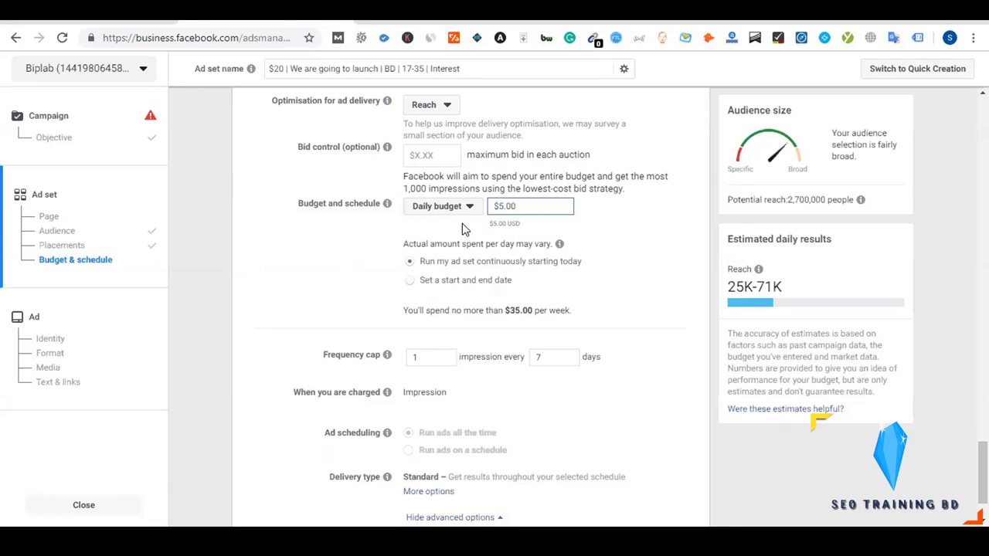
left_click(440, 281)
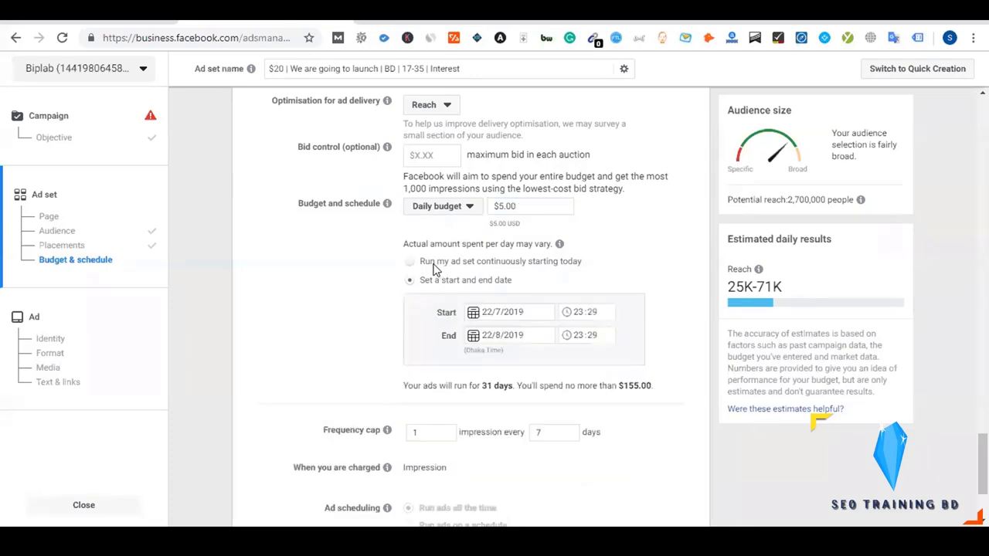
left_click(435, 264)
Change the ad set's budget type to Lifetime budget.
left_click(438, 208)
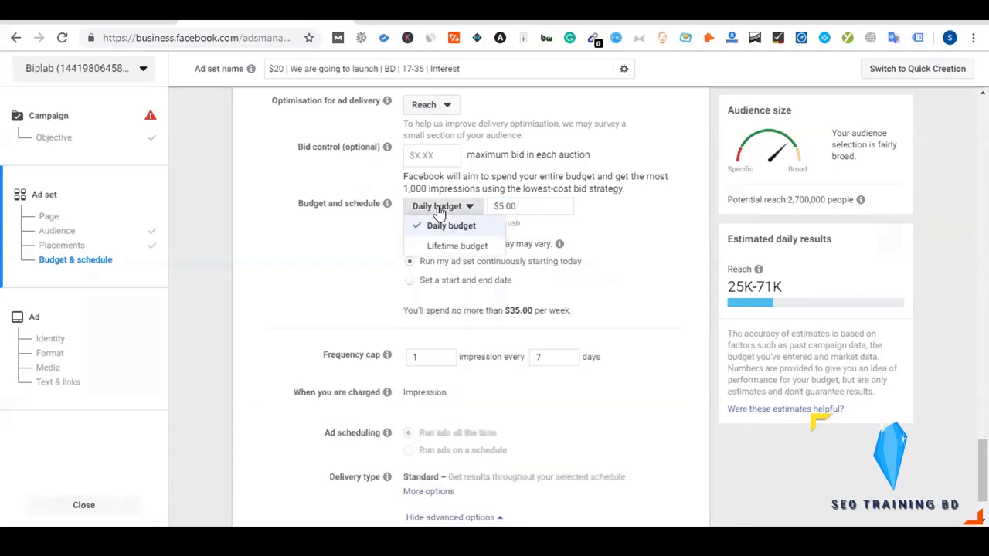
left_click(448, 249)
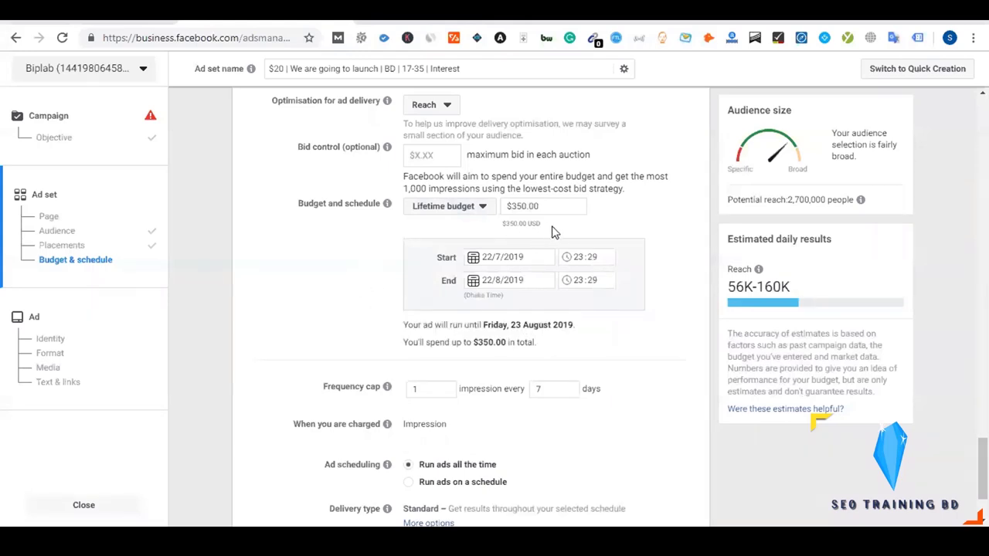
scroll(367, 286, "up", 1)
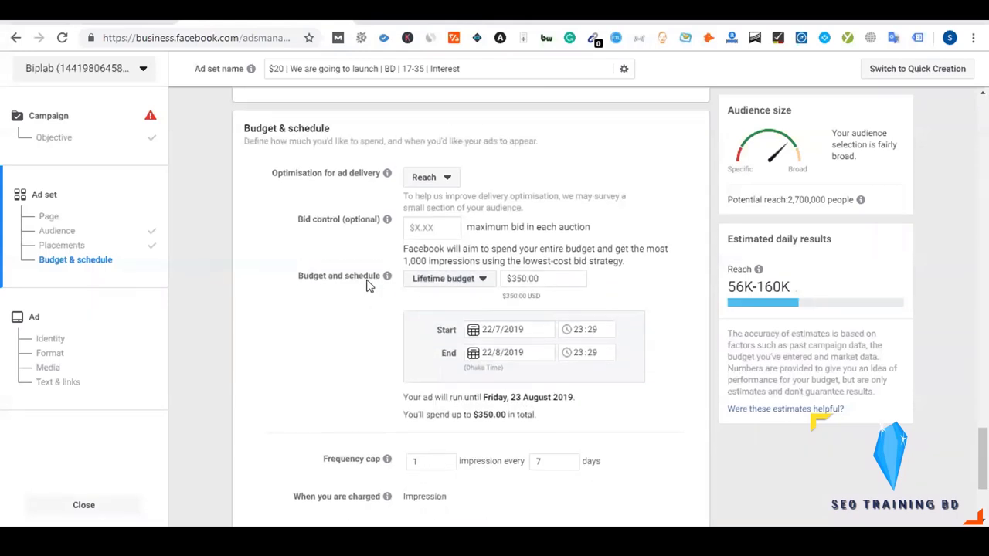
Keep the Lifetime budget type and set the ad set's budget amount to $35.
scroll(415, 301, "down", 1)
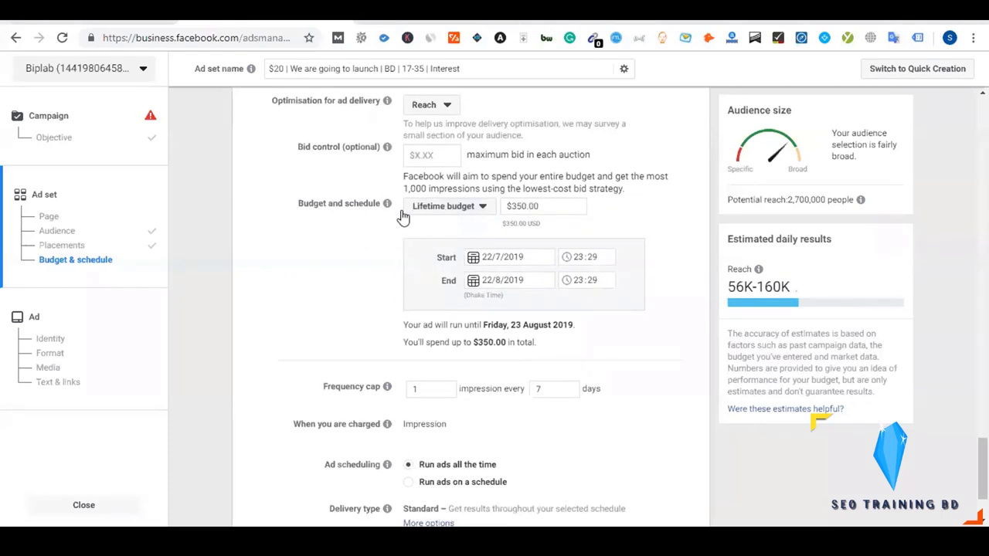
left_click(464, 210)
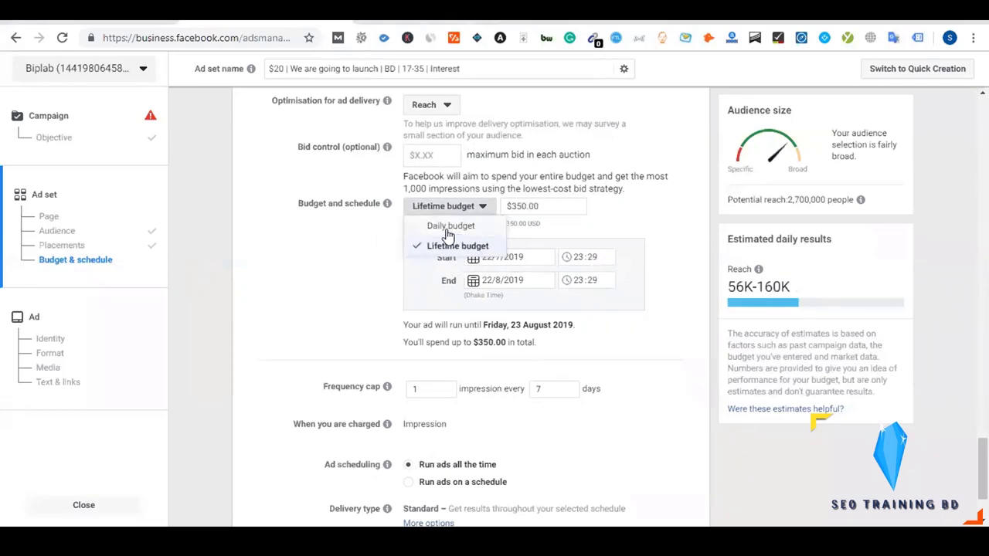
left_click(369, 251)
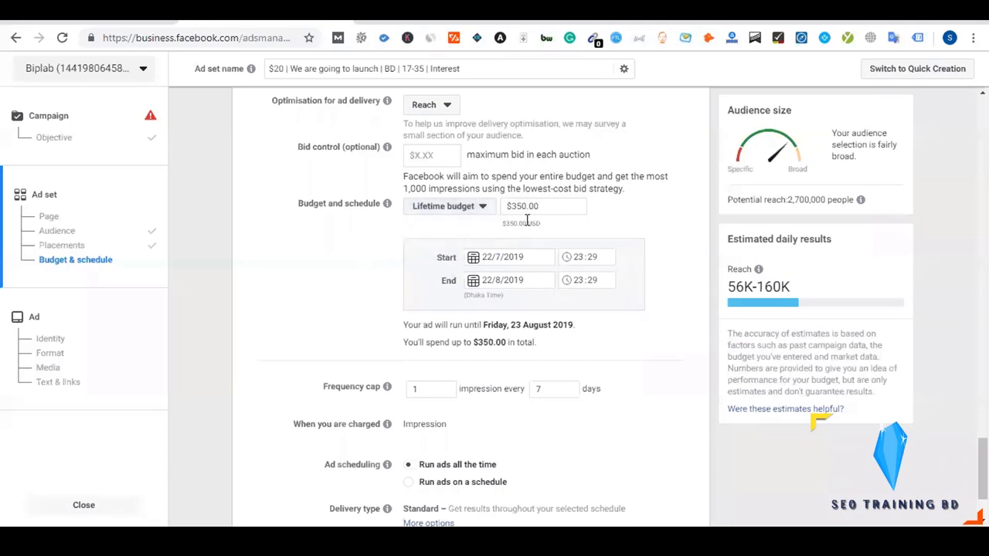
left_click_drag(508, 207, 559, 204)
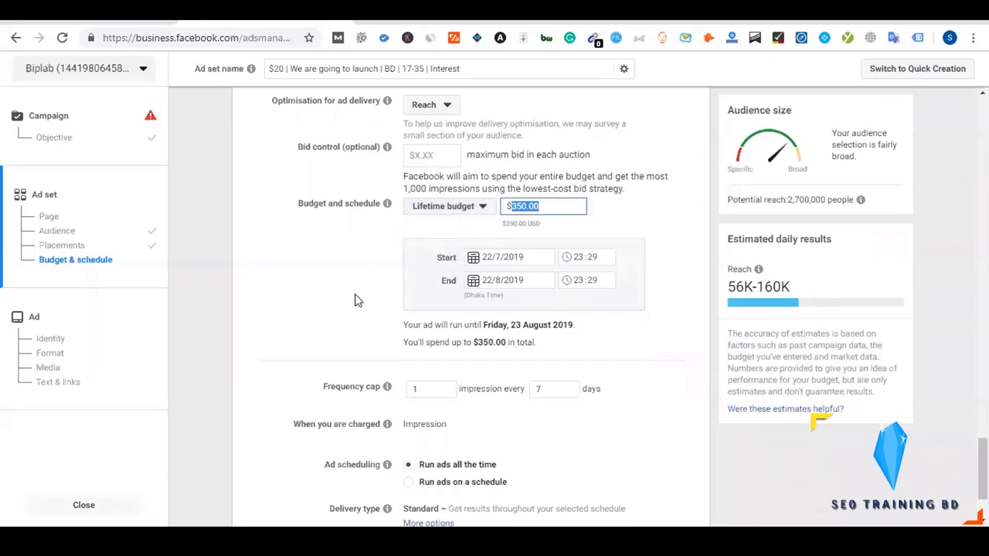
type("35")
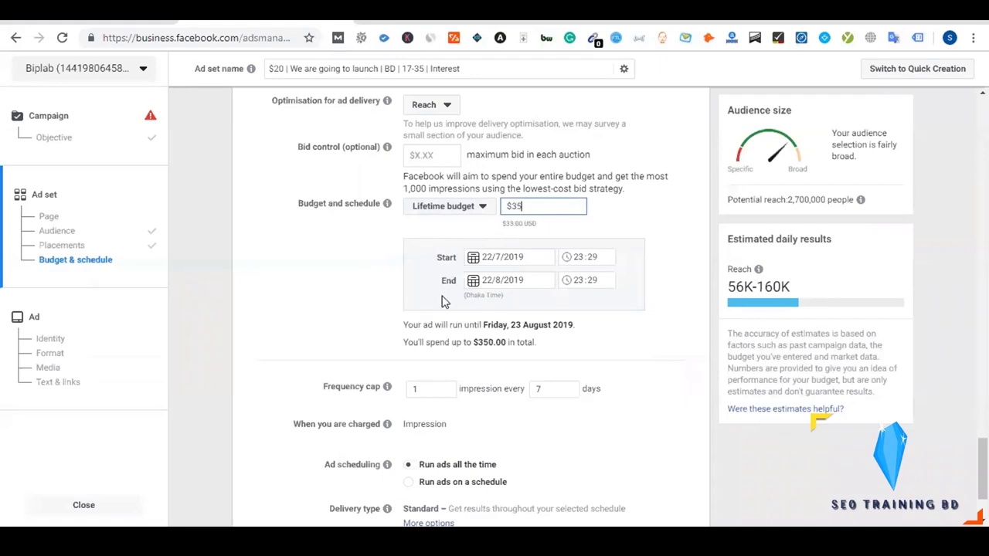
Set the ad set's end date to 29 July 2019.
left_click(521, 281)
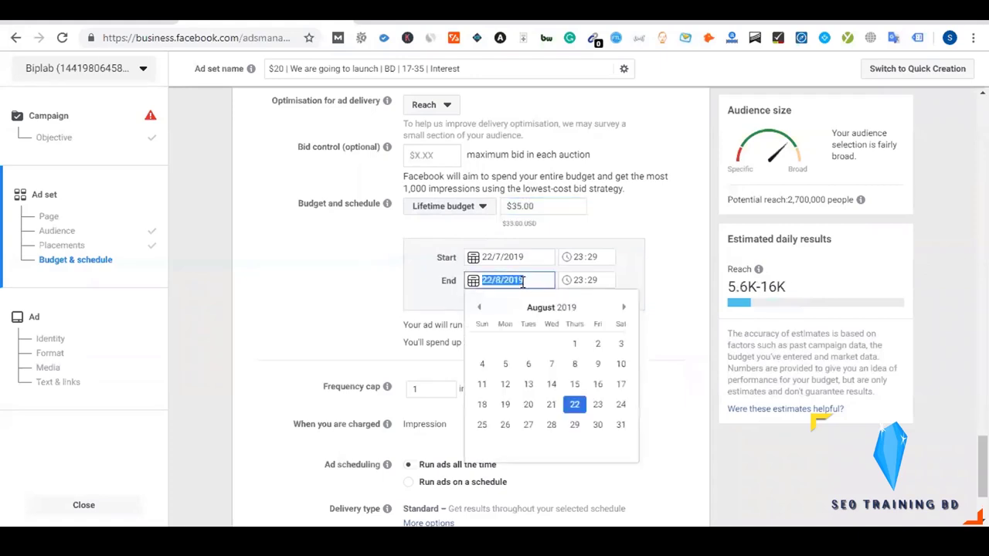
left_click(478, 307)
left_click(478, 307)
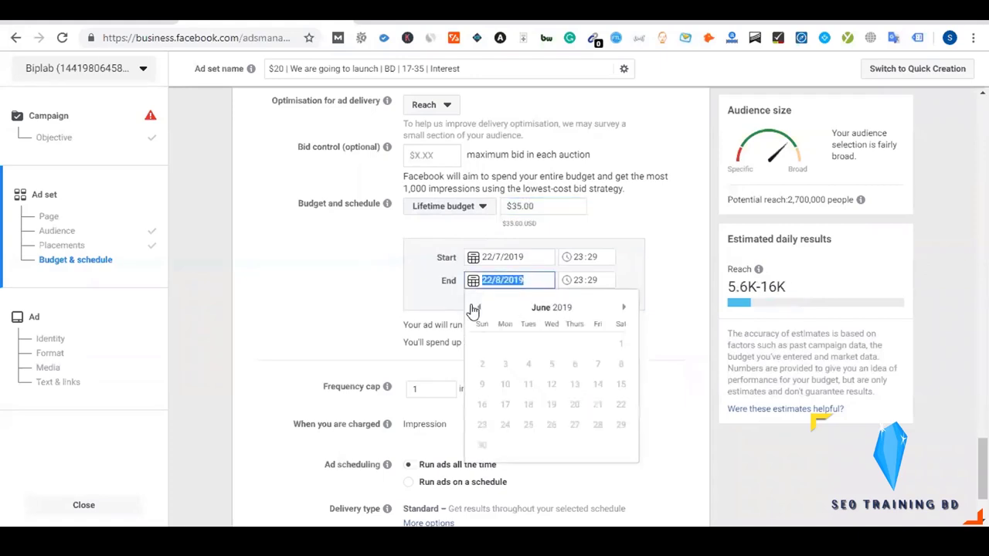
left_click(624, 307)
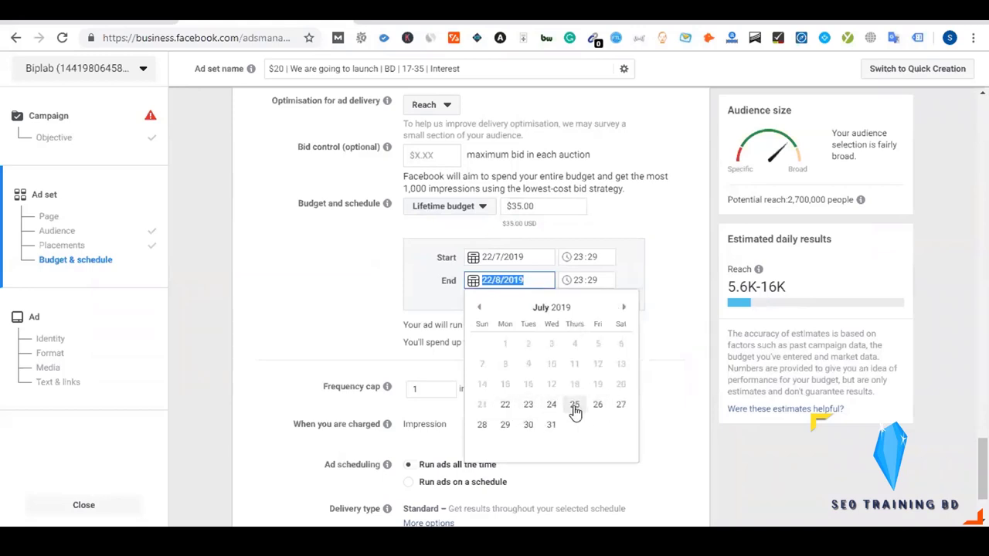
left_click(506, 425)
left_click(400, 291)
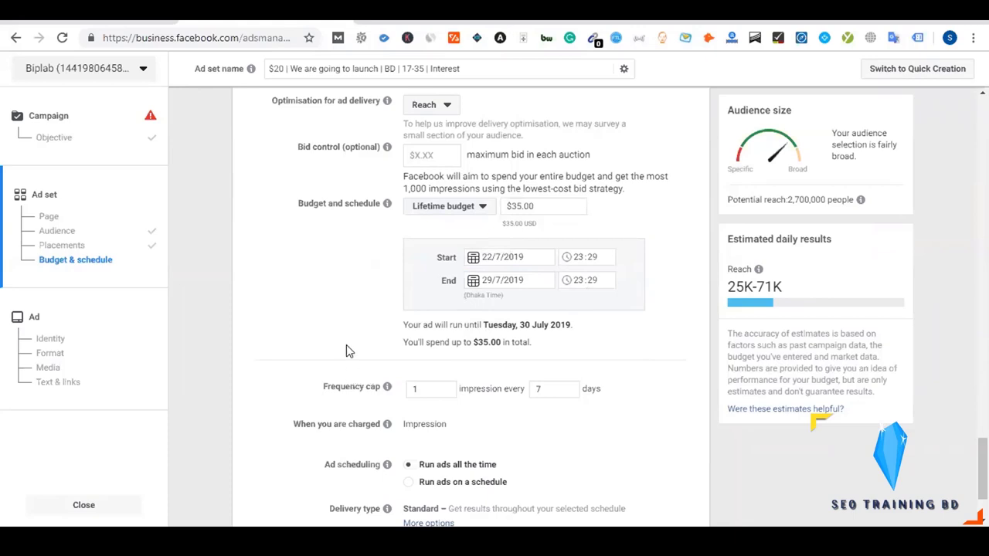
Set the ad set's frequency cap to 2 impressions every 7 days.
scroll(346, 345, "up", 1)
scroll(346, 347, "down", 2)
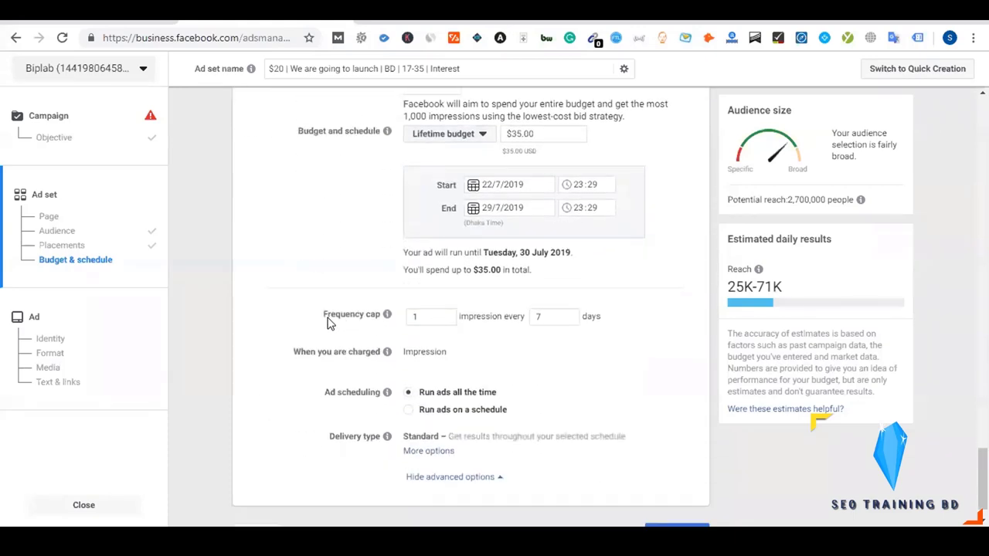
left_click_drag(324, 316, 377, 317)
left_click(295, 319)
scroll(295, 320, "up", 1)
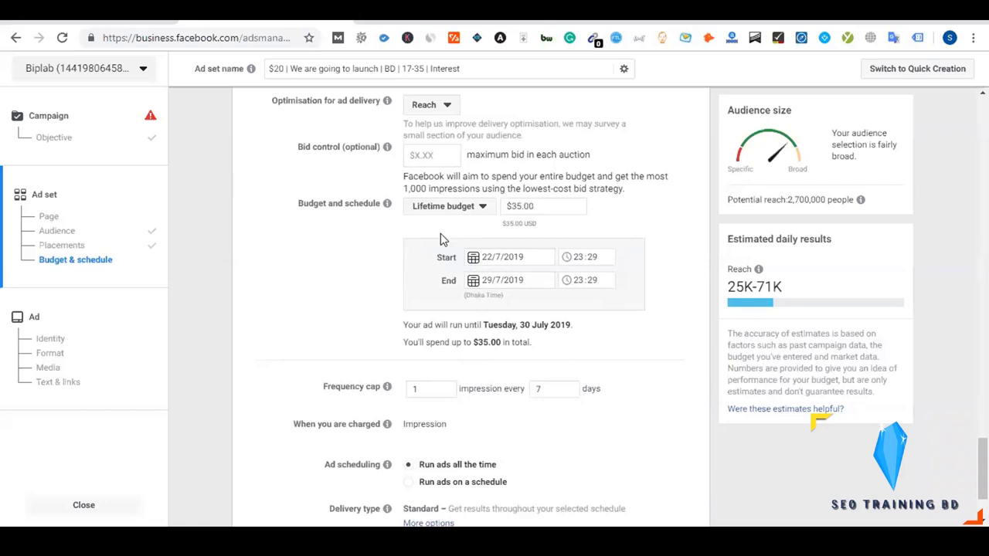
left_click(420, 391)
type("2")
key("Tab")
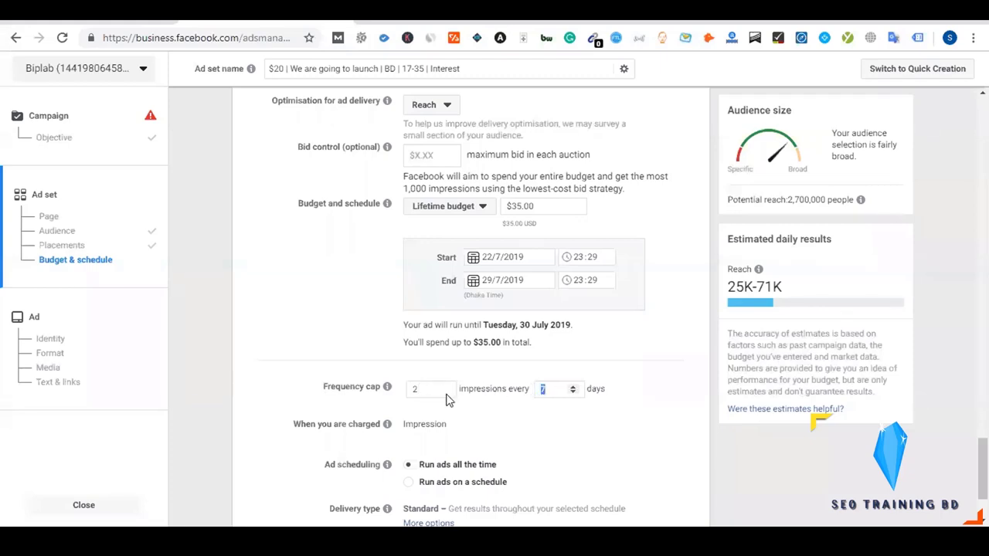
left_click(423, 398)
Examine when the ad set is charged, including the setting's explanation, and look briefly at the SEO Training BD Facebook page.
scroll(337, 405, "down", 2)
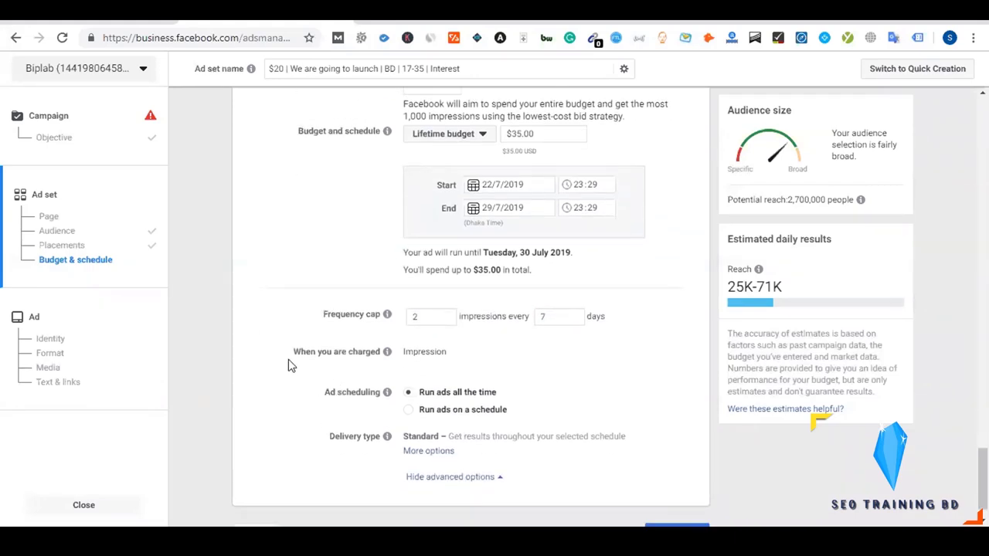
left_click_drag(293, 352, 466, 353)
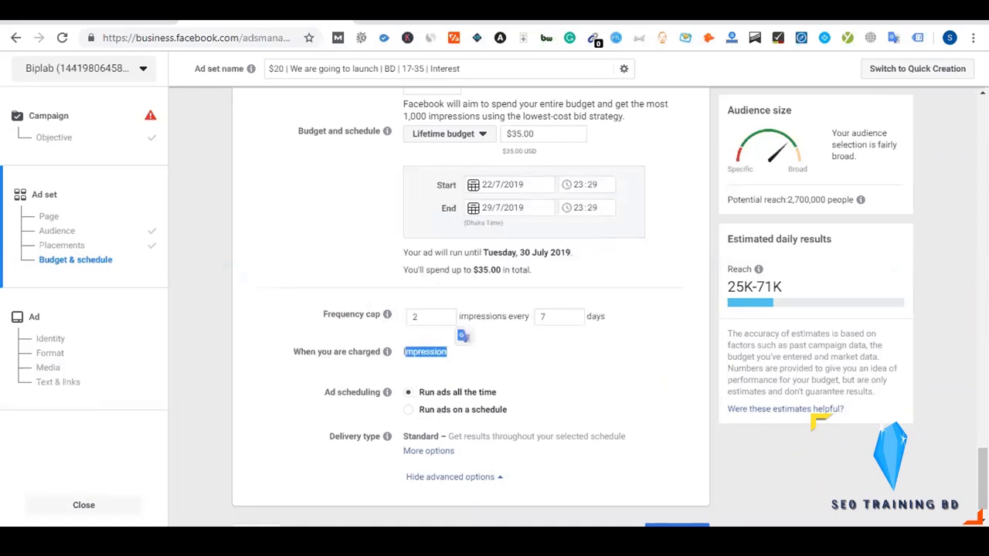
left_click(466, 14)
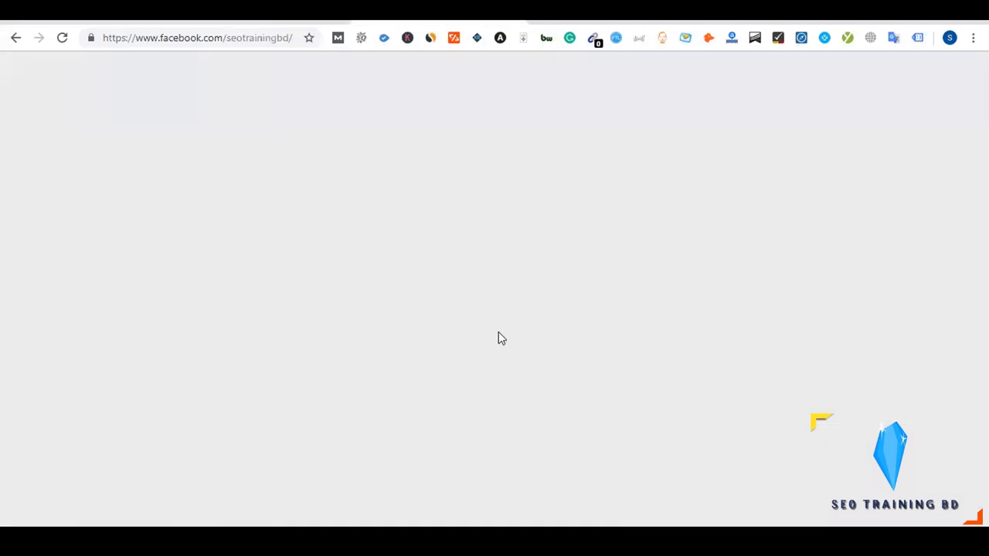
scroll(397, 279, "down", 1)
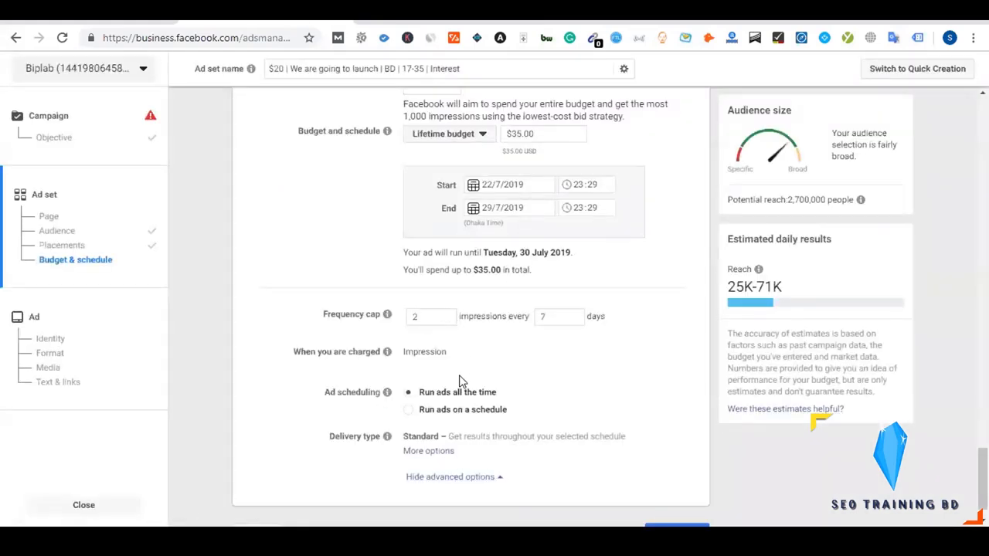
scroll(393, 360, "up", 3)
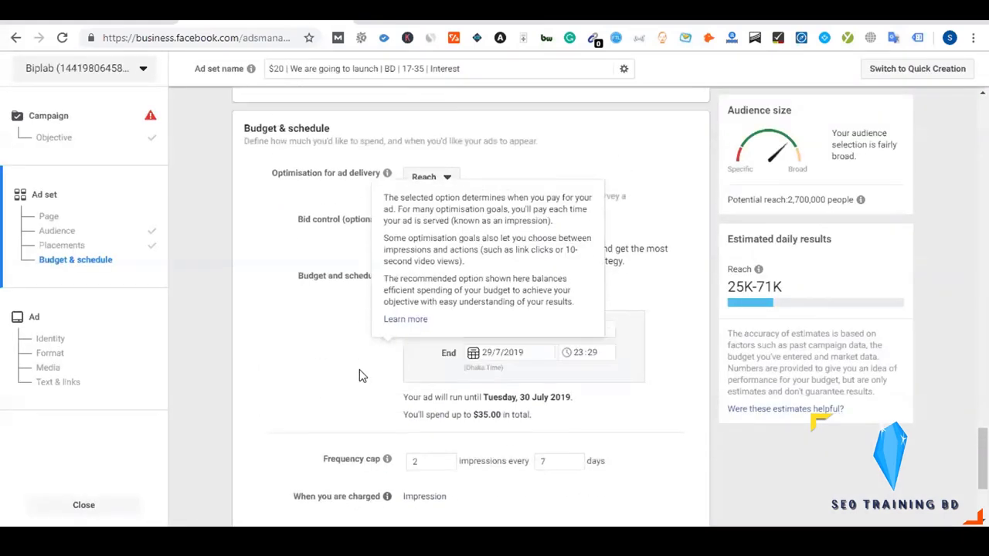
scroll(360, 375, "down", 3)
left_click_drag(297, 353, 381, 354)
left_click(337, 380)
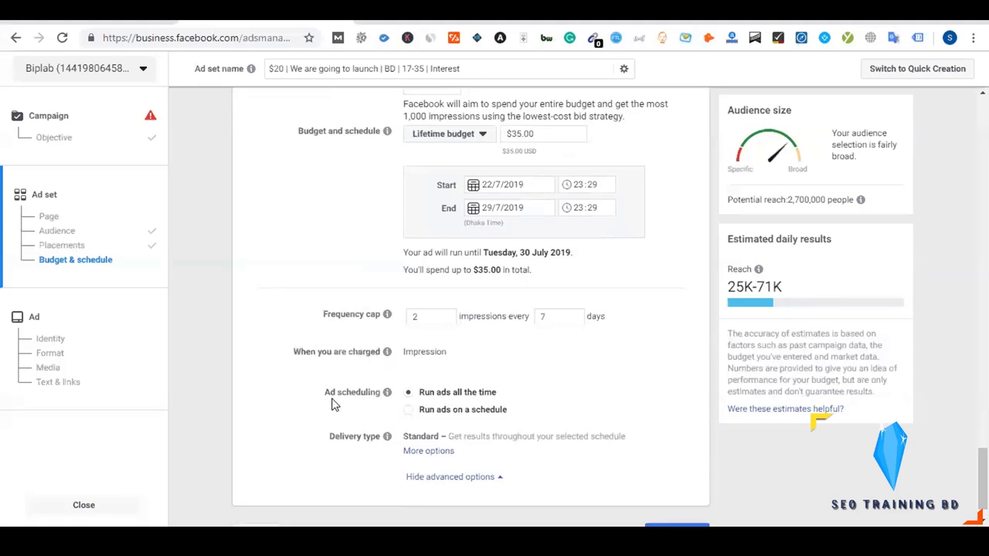
Try scheduling the ads from 5 pm to midnight, Monday to Thursday, and switch back to running them all the time.
left_click(435, 415)
scroll(470, 415, "down", 3)
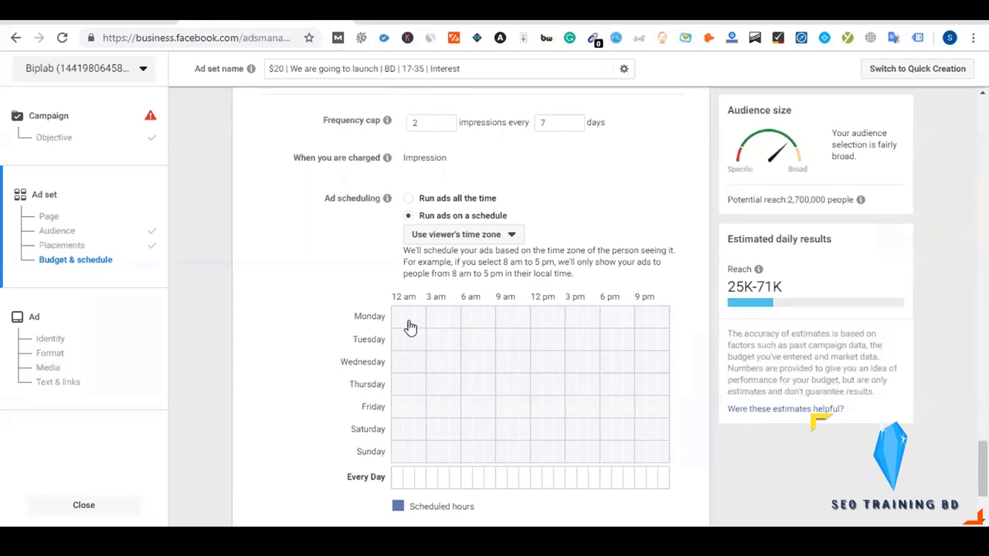
left_click(593, 322)
left_click_drag(607, 325, 654, 326)
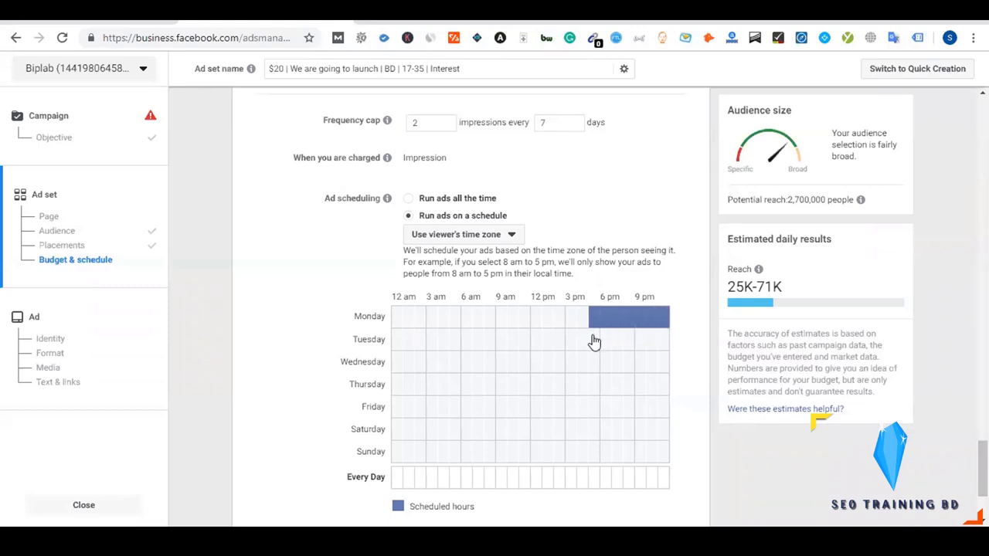
left_click_drag(592, 347, 656, 353)
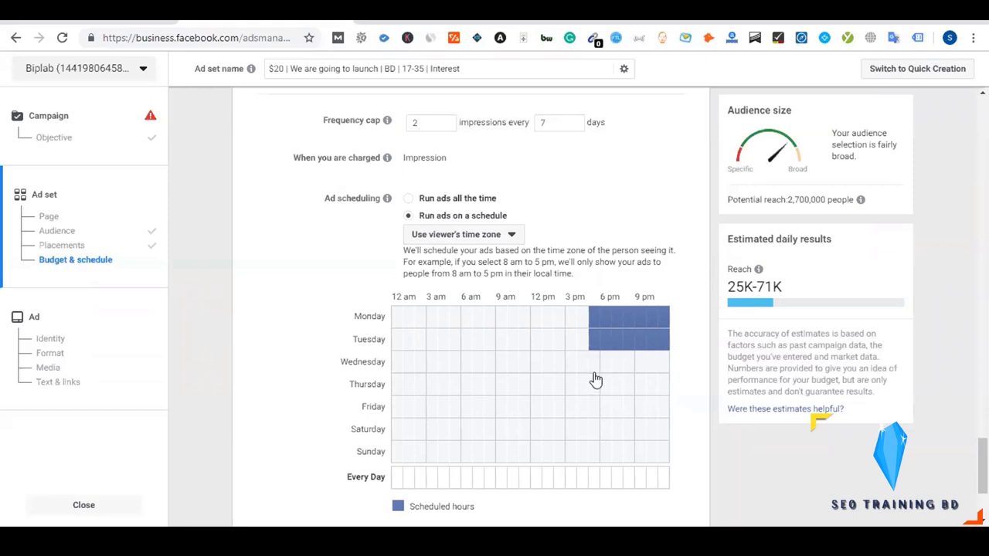
left_click_drag(592, 362, 663, 368)
left_click_drag(593, 384, 673, 393)
left_click_drag(599, 392, 662, 397)
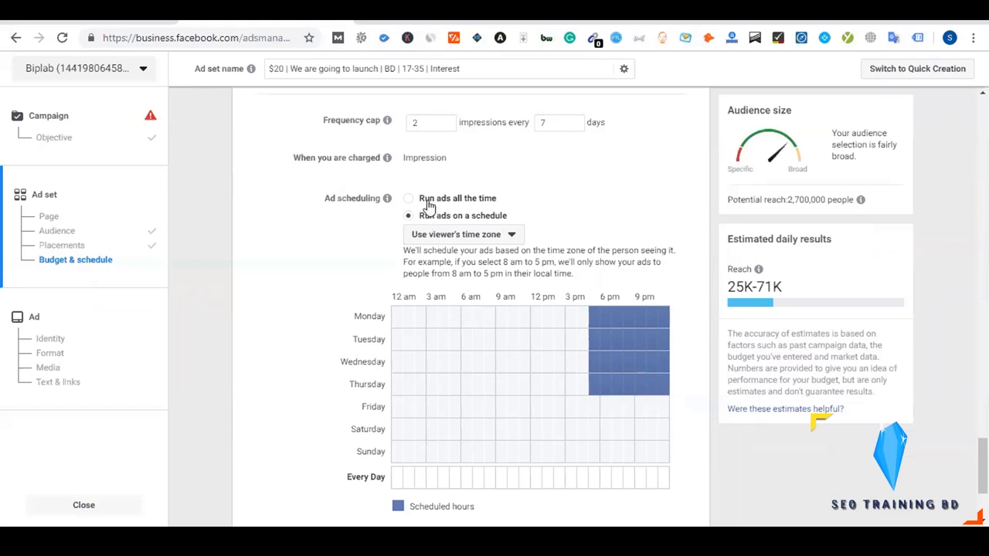
left_click(427, 201)
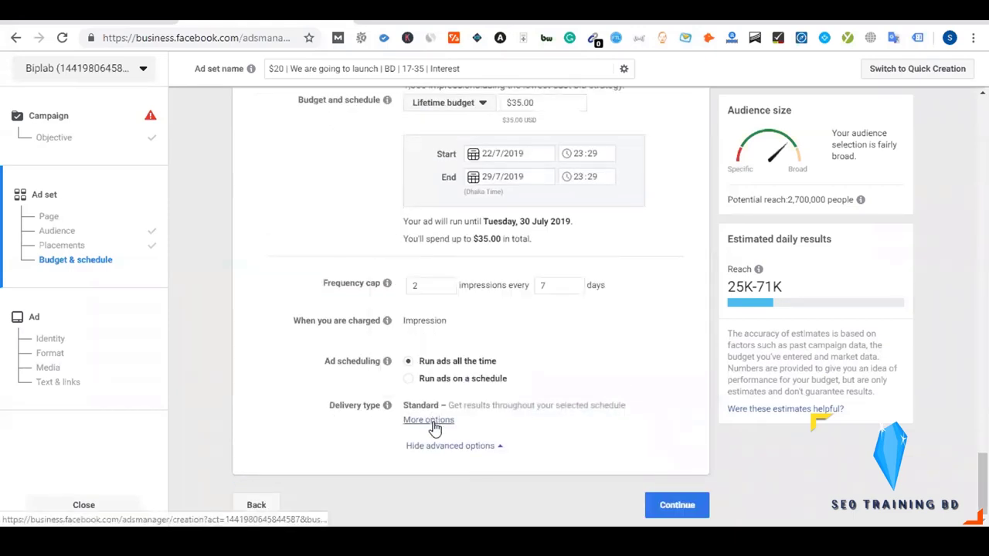
Show more delivery type options and examine the requirement for Accelerated delivery against the bid and budget settings.
left_click(434, 424)
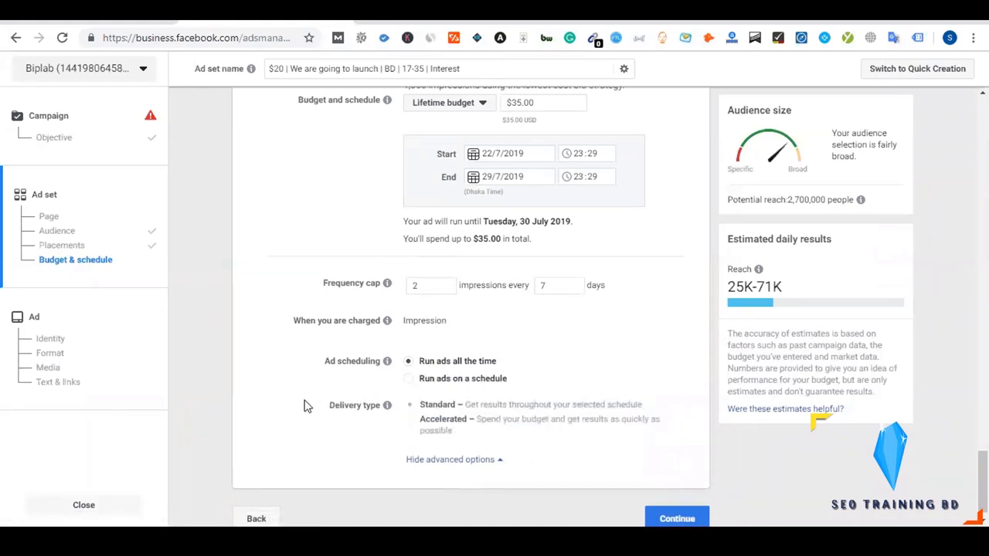
mouse_move(456, 440)
mouse_move(443, 421)
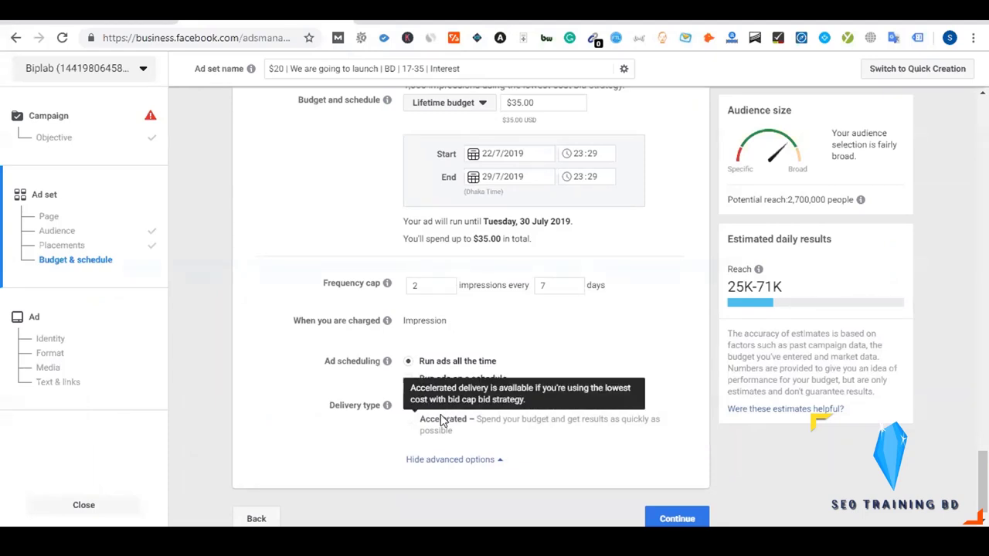
scroll(442, 420, "up", 1)
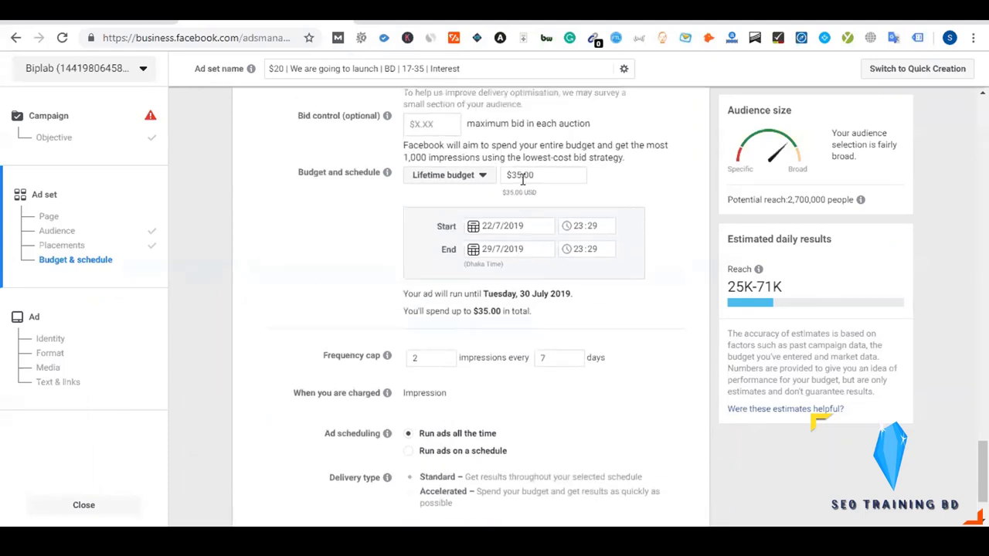
scroll(518, 185, "up", 1)
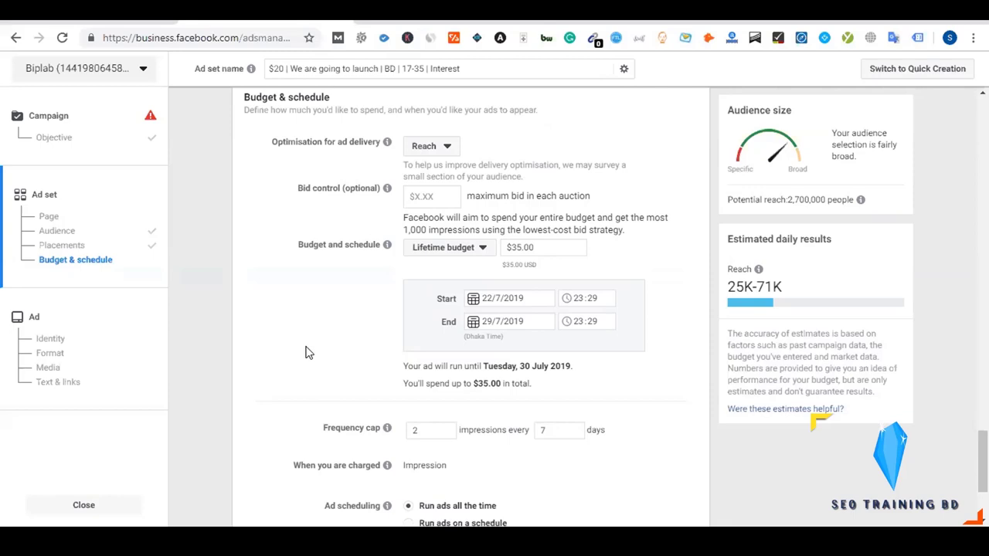
scroll(307, 353, "down", 2)
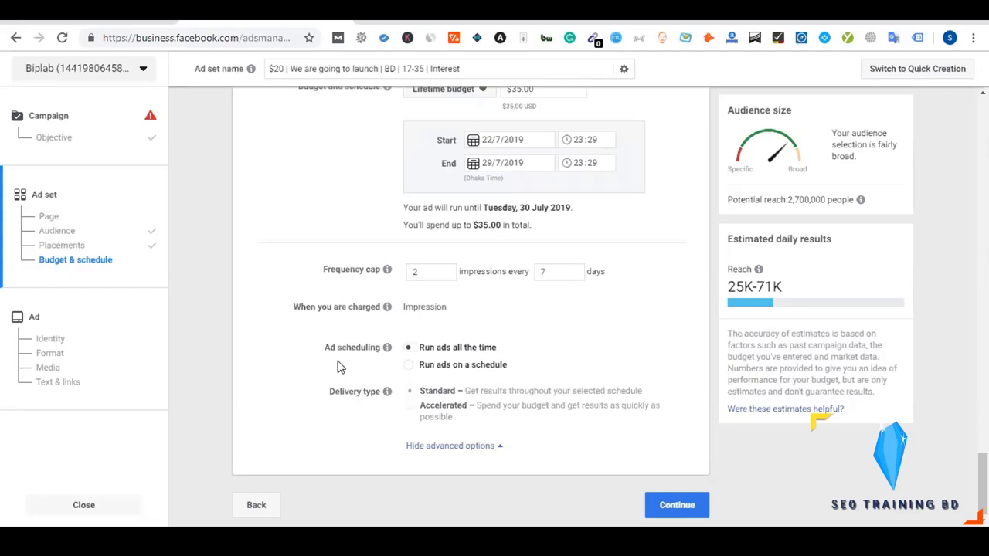
Review the ad set's page, audience, placements and budget settings, and continue to the ad level.
scroll(301, 353, "up", 12)
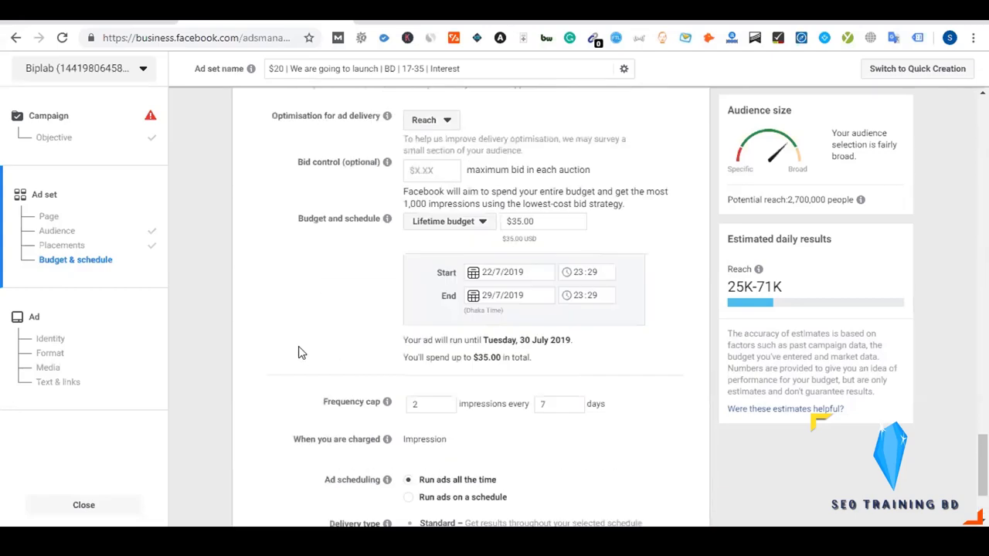
scroll(298, 352, "up", 12)
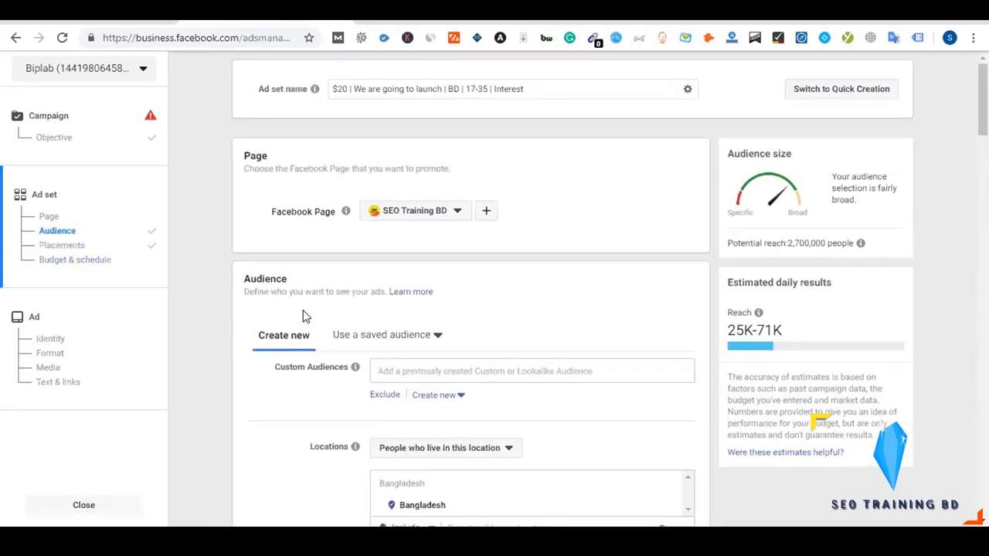
scroll(305, 315, "down", 10)
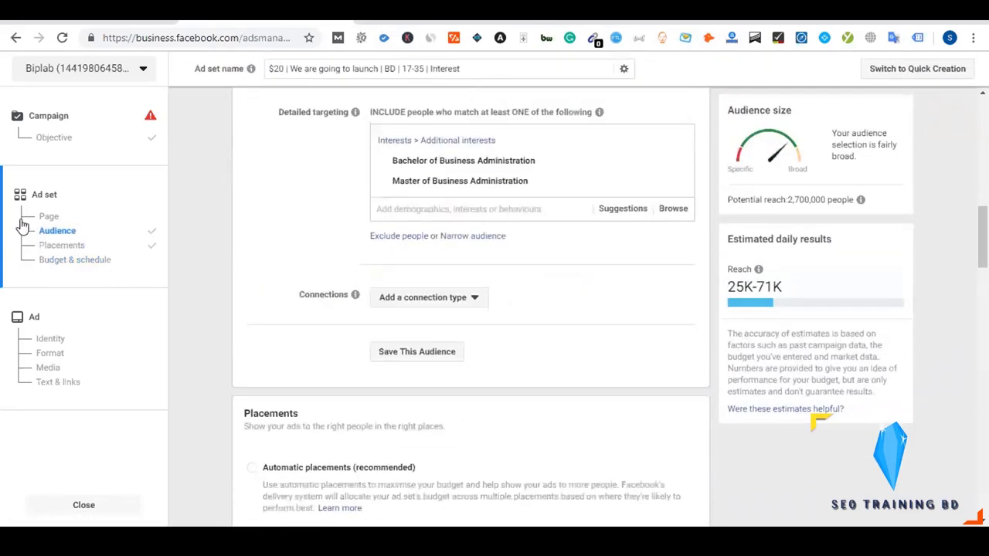
scroll(23, 224, "down", 3)
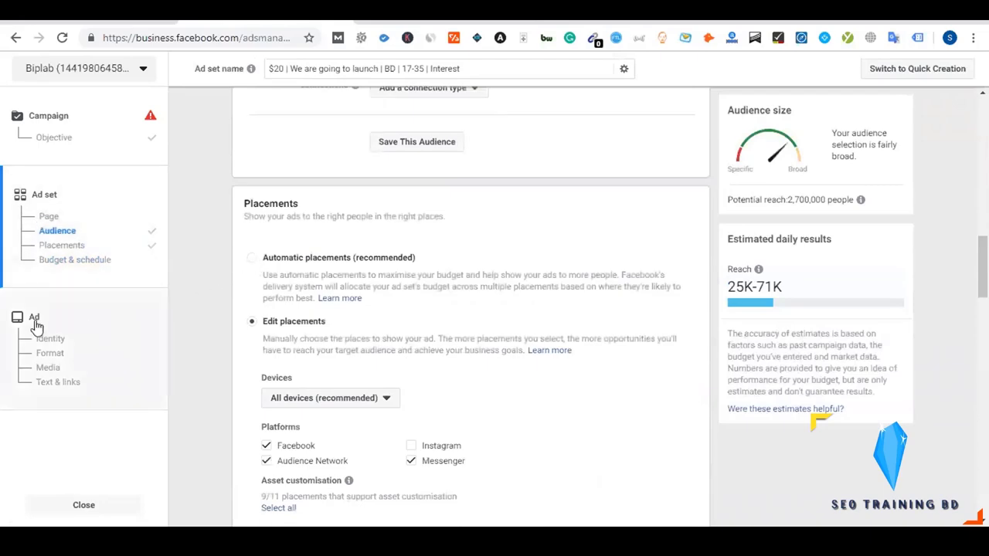
scroll(224, 360, "down", 1)
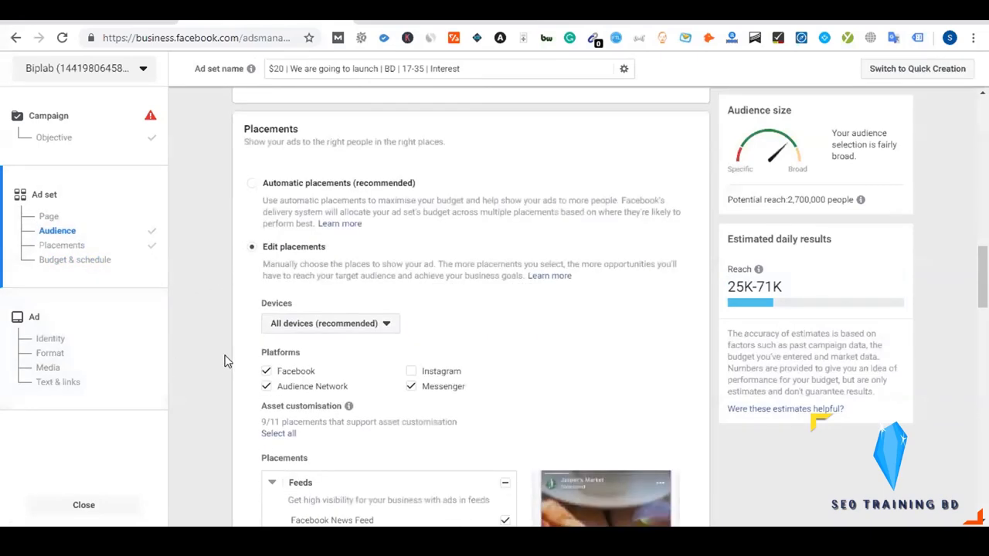
scroll(225, 360, "down", 15)
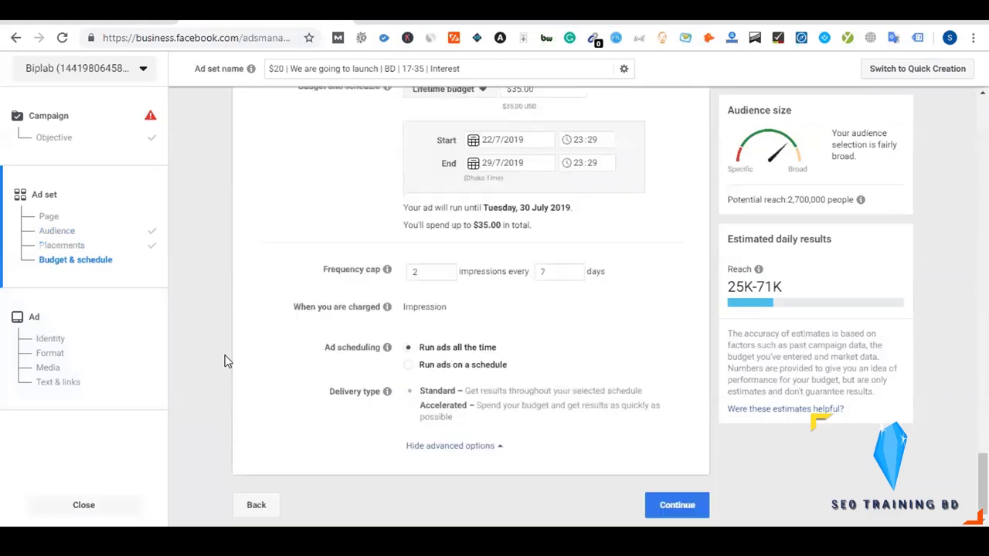
left_click(685, 506)
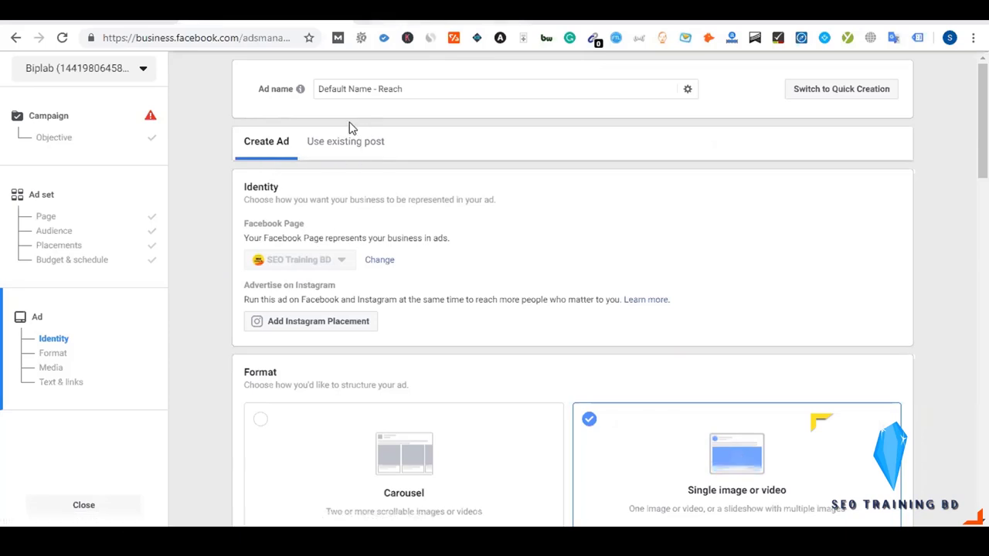
Set the ad to use an existing post instead of creating a new one, and review its identity and creative settings.
key("ctrl+Tab")
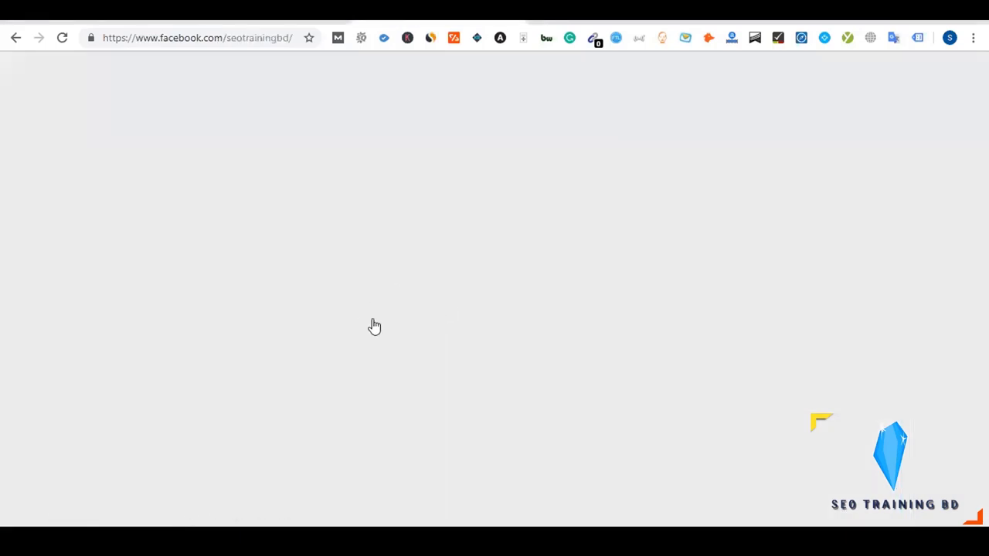
key("ctrl+shift+Tab")
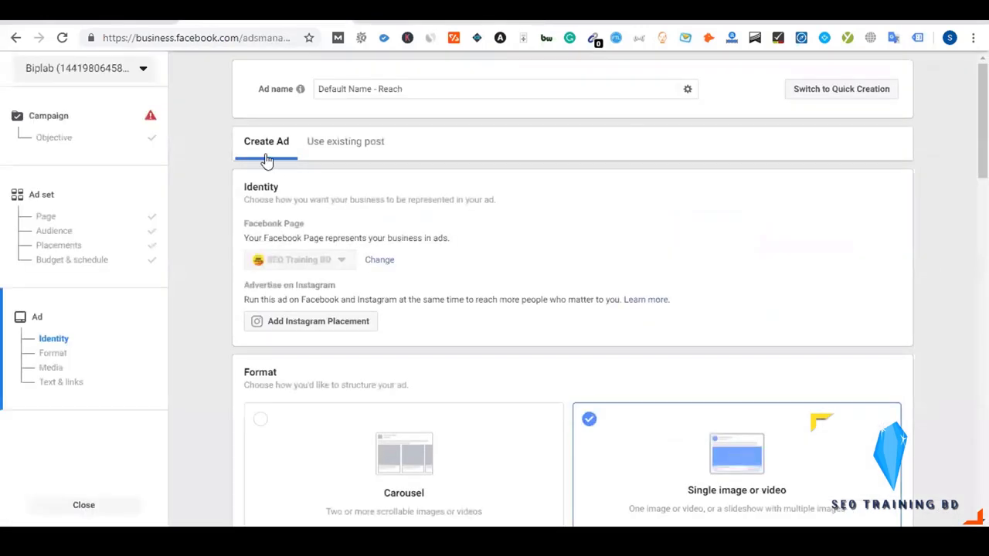
left_click(342, 149)
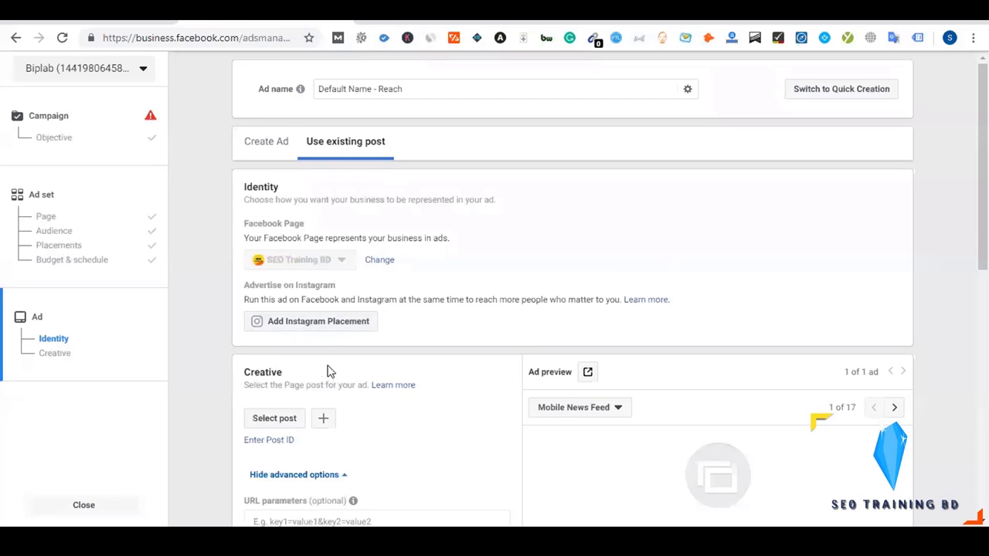
scroll(360, 321, "down", 1)
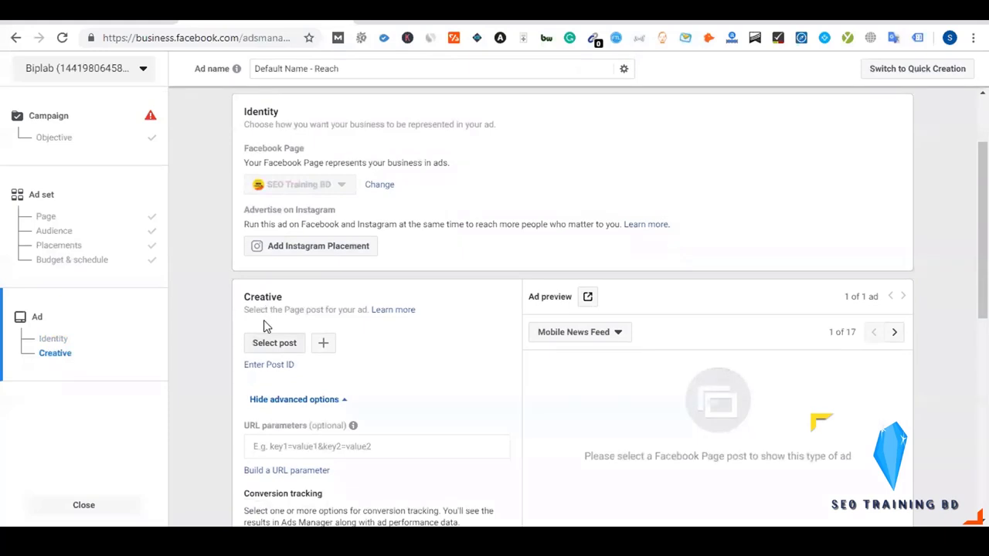
scroll(264, 325, "up", 1)
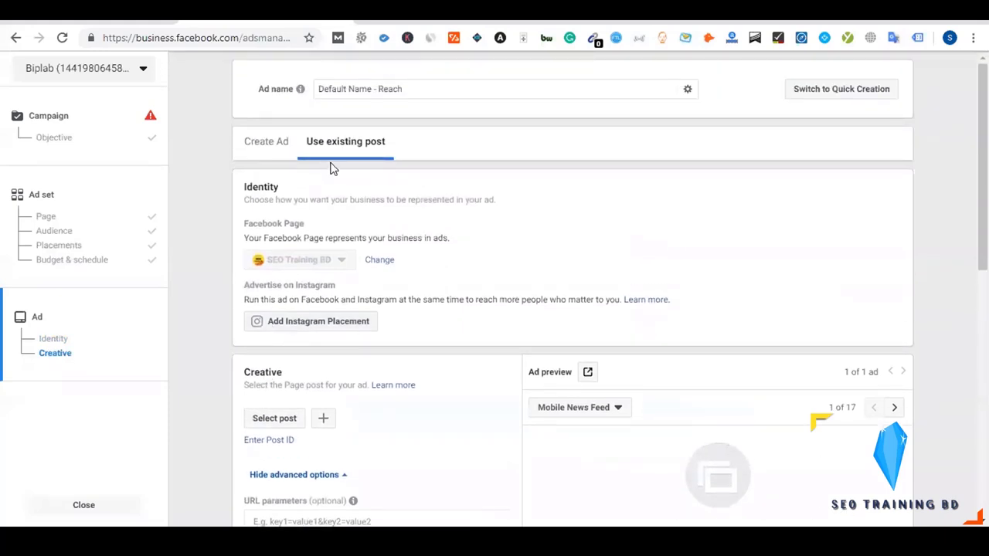
scroll(323, 227, "down", 2)
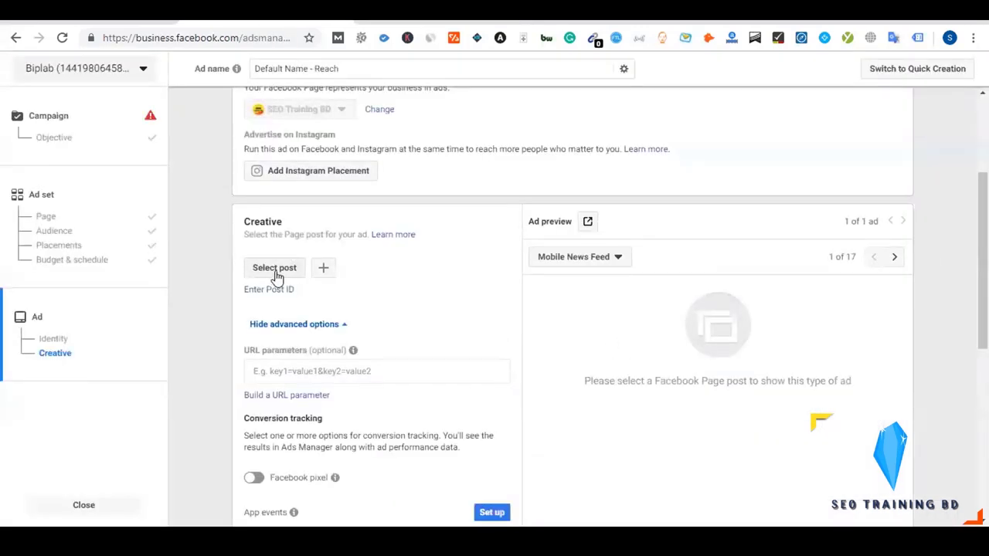
Try to select the 18 May Complete Digital Marketing Training post from the Facebook Page's list of posts.
left_click(274, 269)
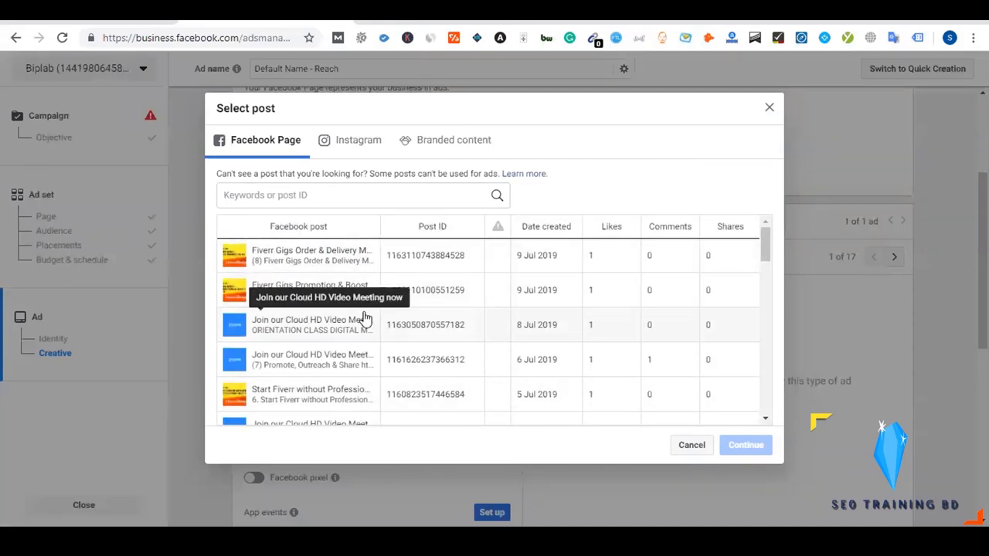
scroll(362, 313, "down", 5)
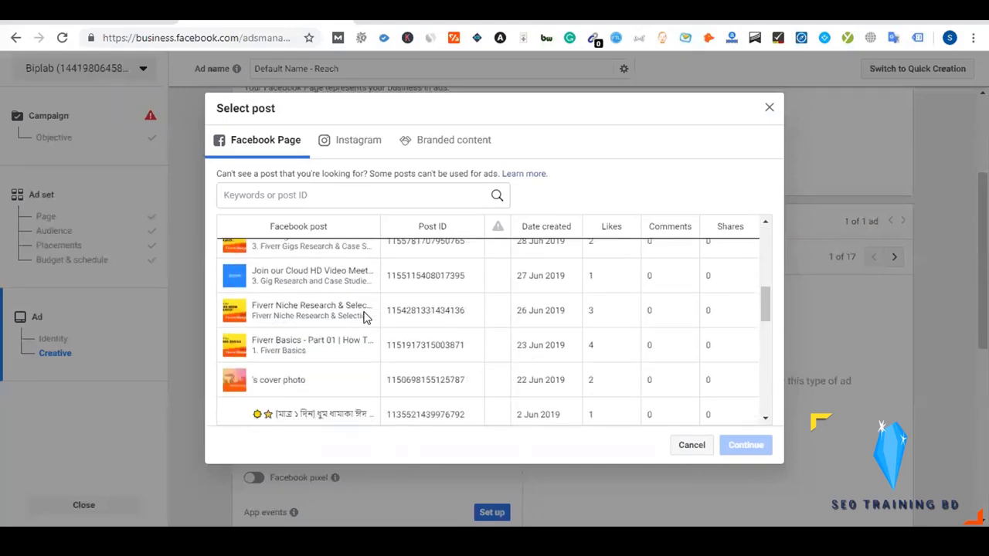
scroll(364, 318, "down", 2)
scroll(364, 317, "down", 2)
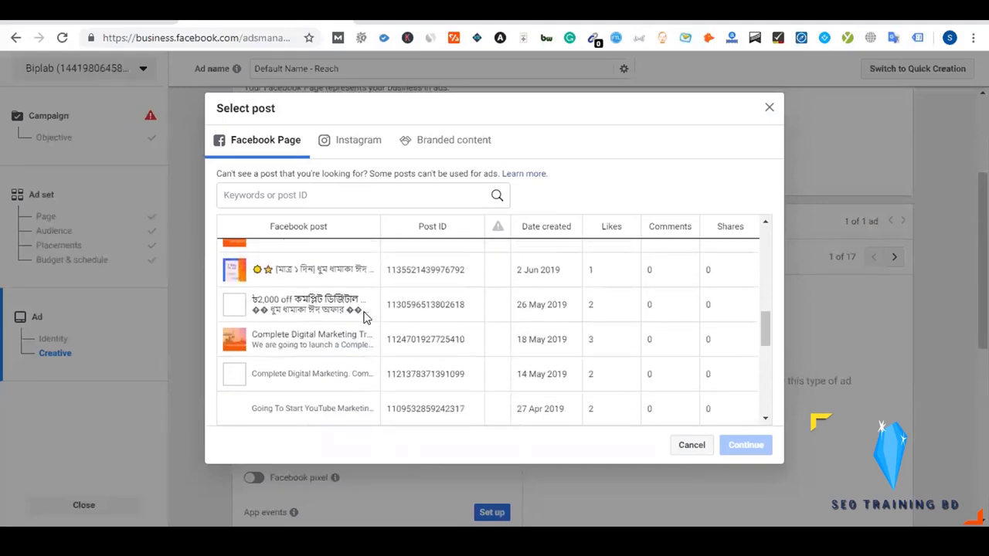
double_click(285, 340)
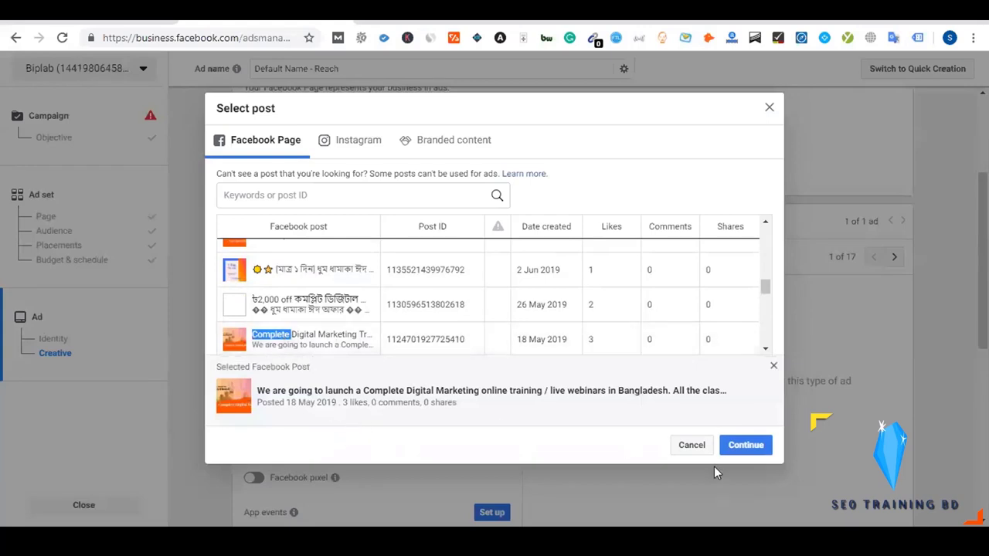
left_click(739, 453)
Open the pinned 18 May post from the SEO Training BD page in its own tab and copy its web address.
left_click(406, 10)
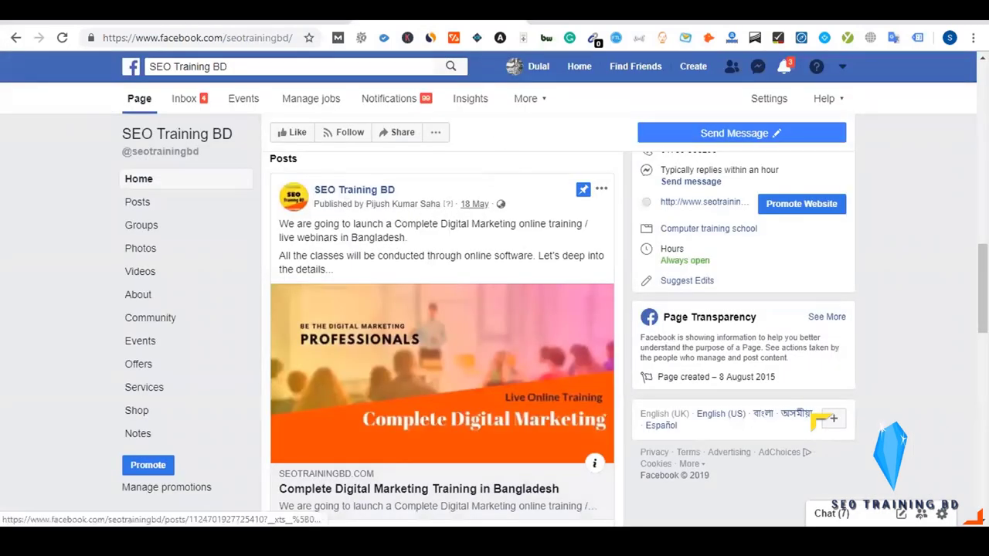
left_click(474, 204)
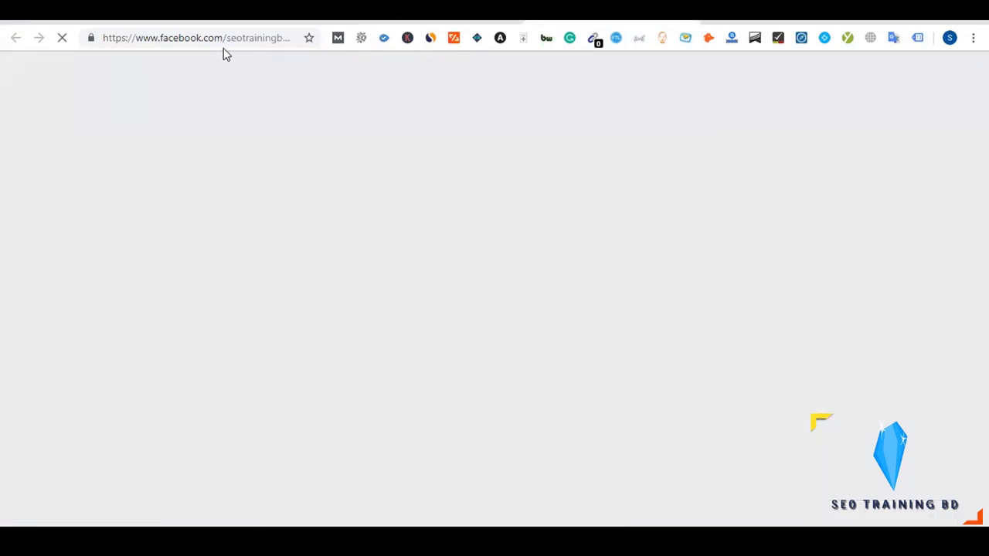
left_click(224, 40)
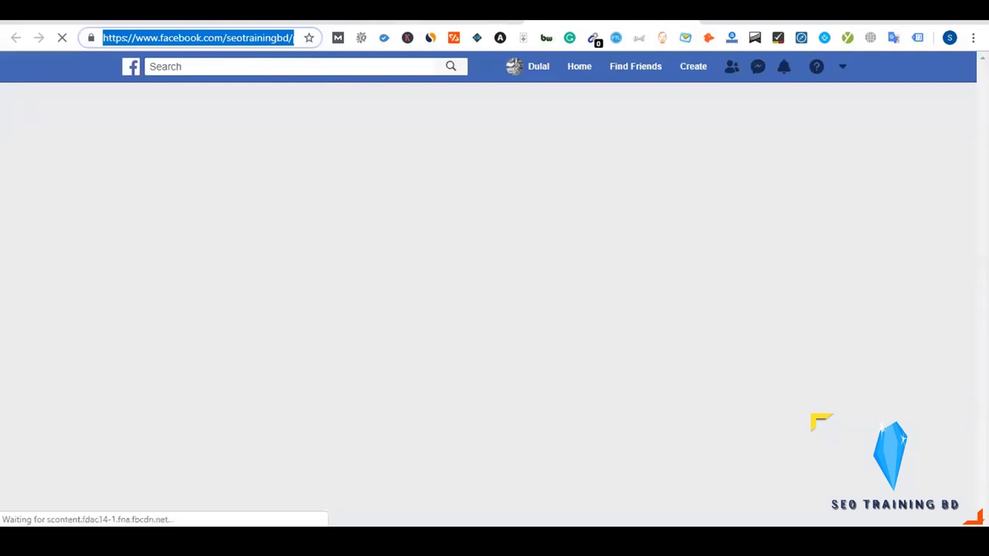
Switch to the Facebook Blueprint outline in Dynalist, collapse Ad Sets and expand Ads under Facebook Ads Basic Setup.
key("ctrl+t")
key("ctrl+w")
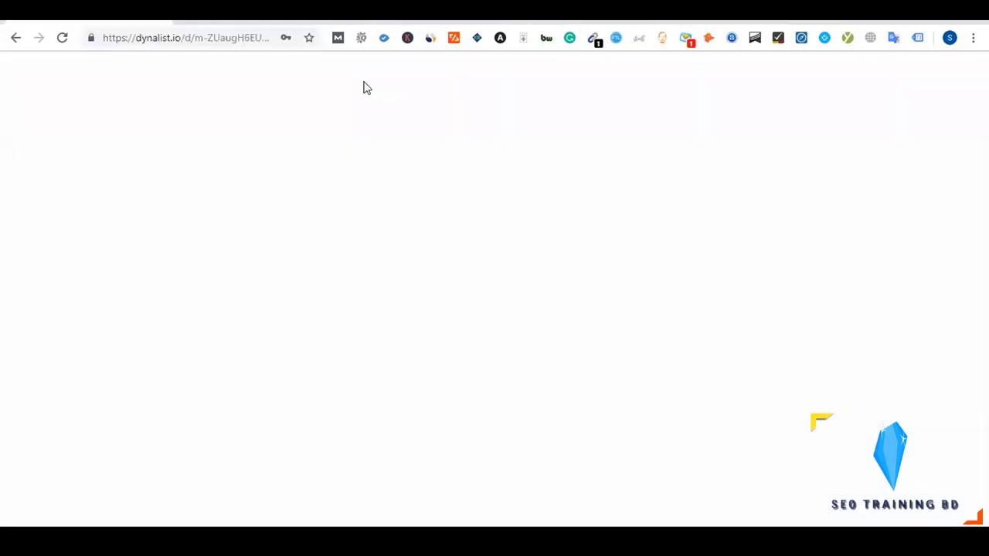
scroll(464, 332, "up", 3)
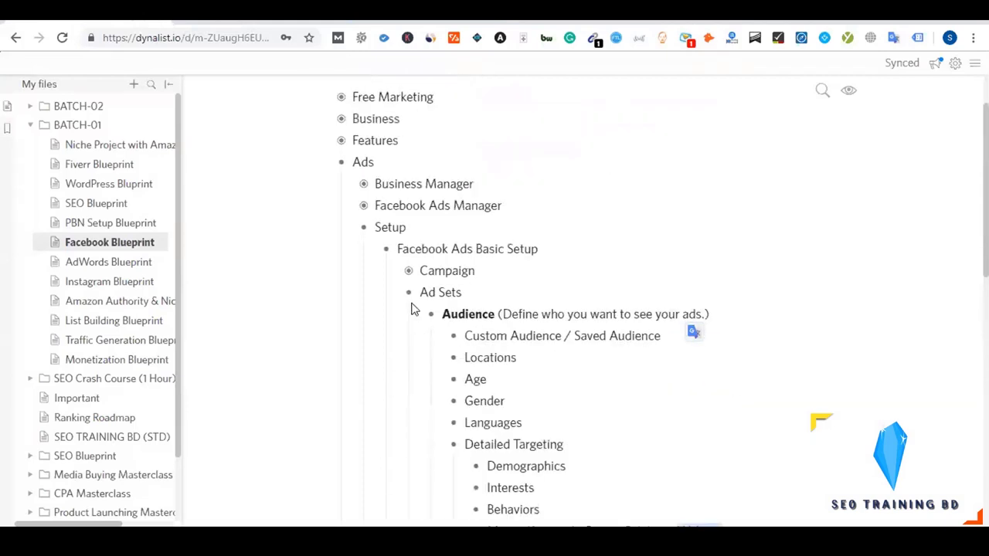
left_click(386, 255)
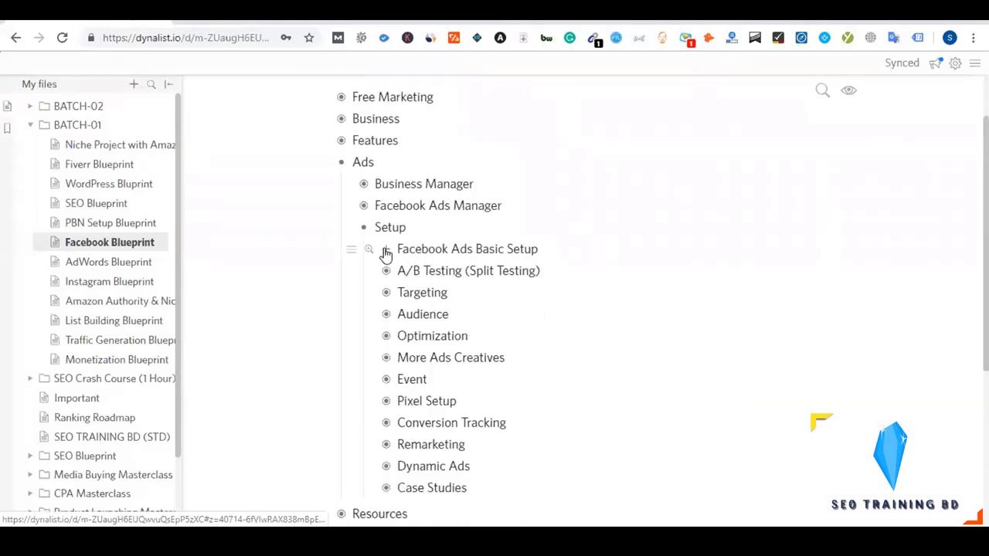
left_click(386, 252)
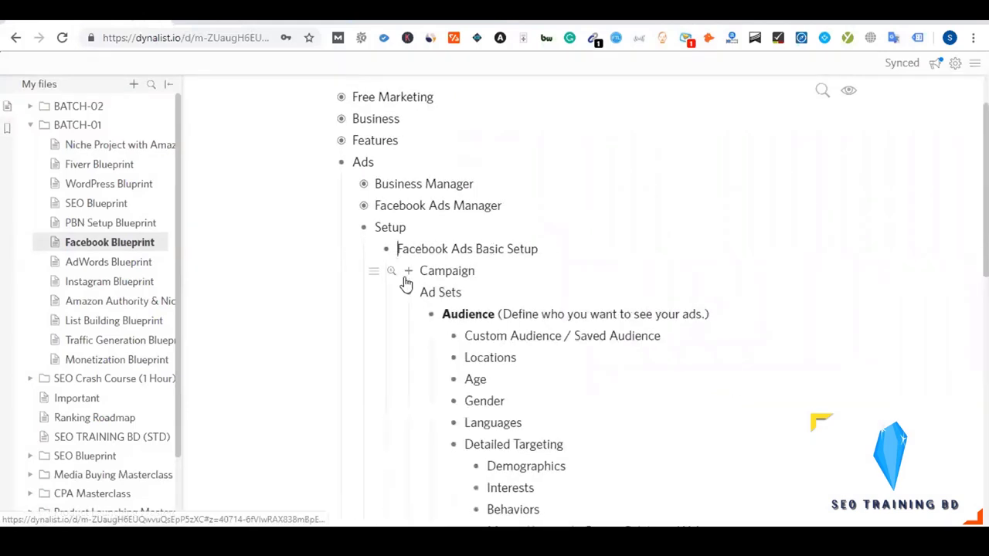
left_click(408, 294)
left_click(410, 314)
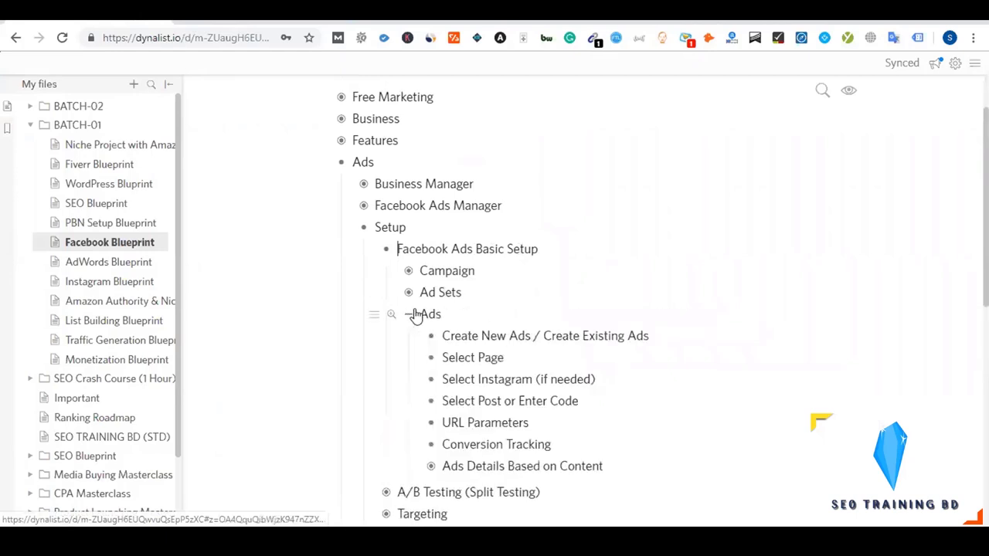
Add a "Post ID:" item containing the copied post link below Ads Details Based on Content, and examine the ID in the link.
scroll(417, 311, "down", 1)
left_click(624, 392)
key("Return")
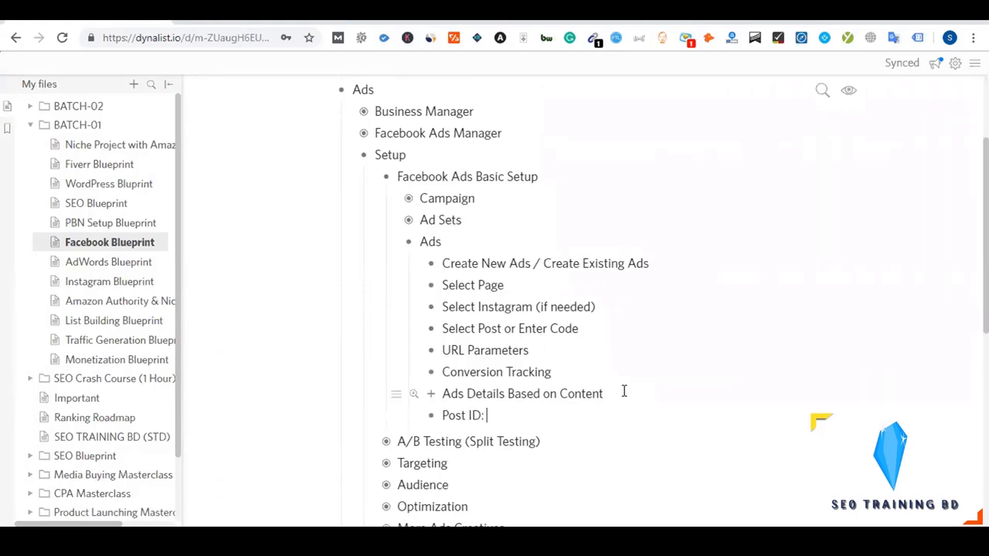
key("ctrl+v")
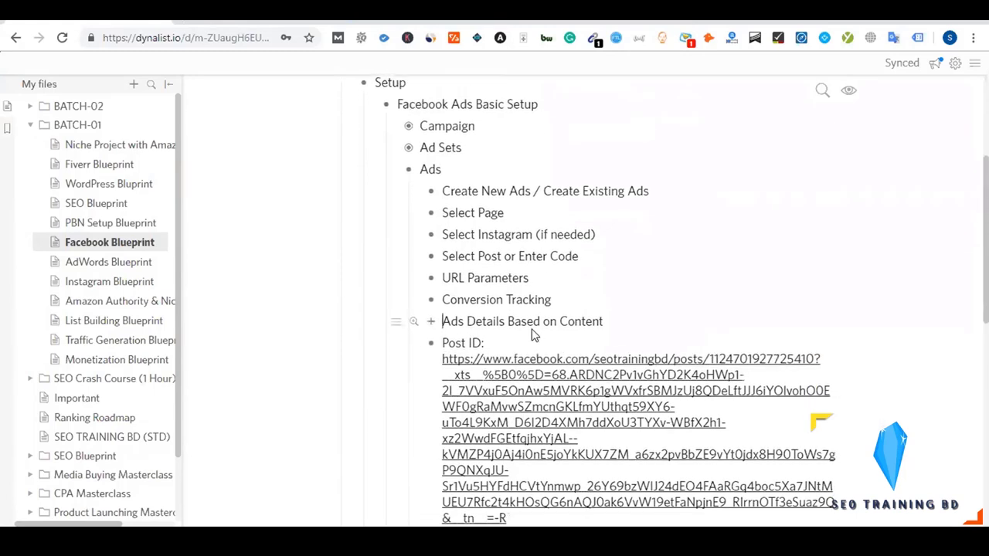
scroll(533, 334, "down", 1)
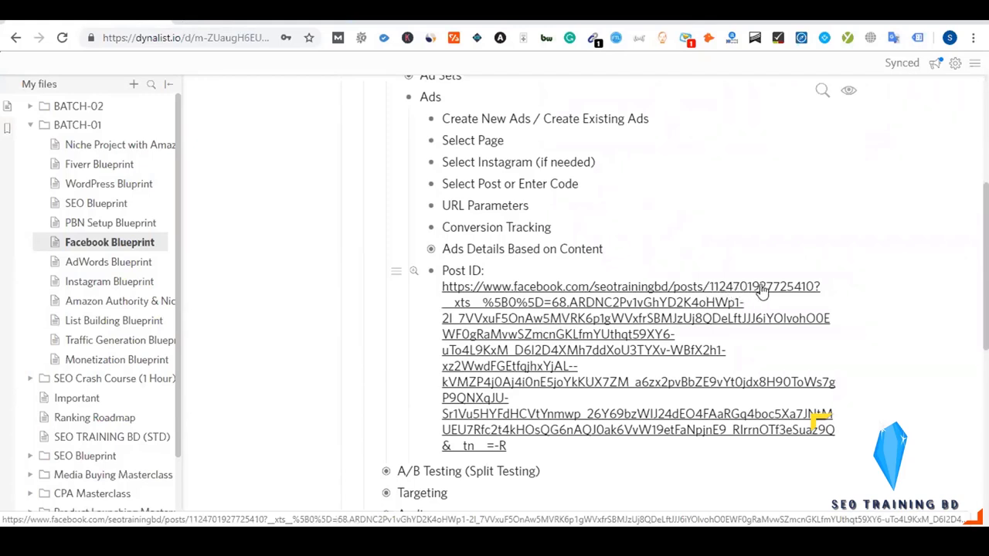
left_click(818, 290)
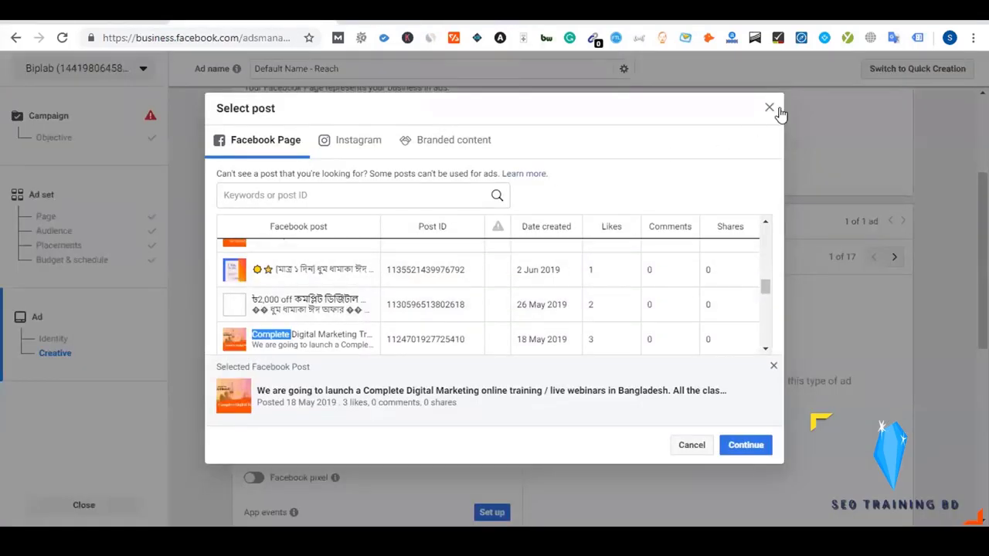
Return to Ads Manager, dismiss the post selection and open the post ID entry for the ad creative.
left_click(770, 109)
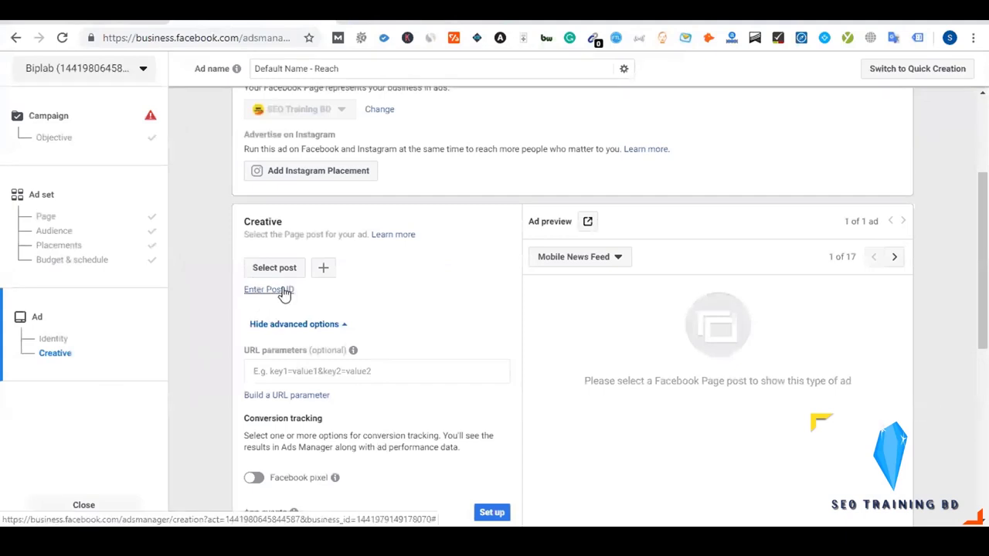
scroll(331, 190, "up", 1)
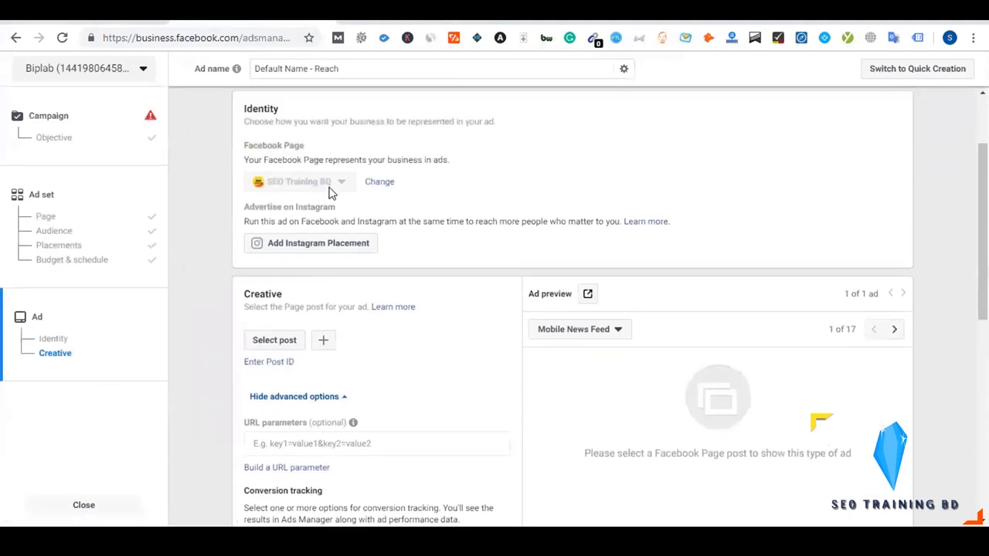
left_click(281, 364)
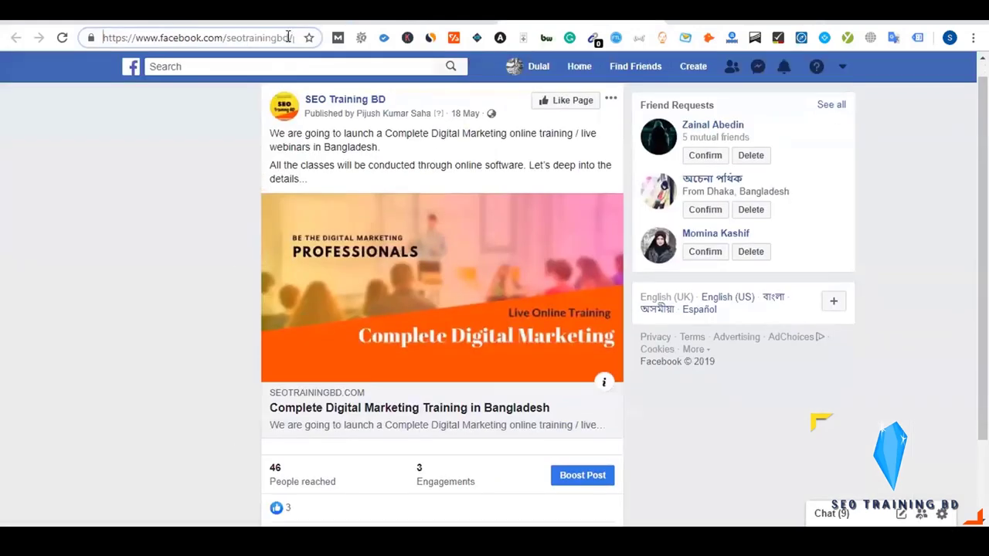
left_click_drag(205, 37, 300, 33)
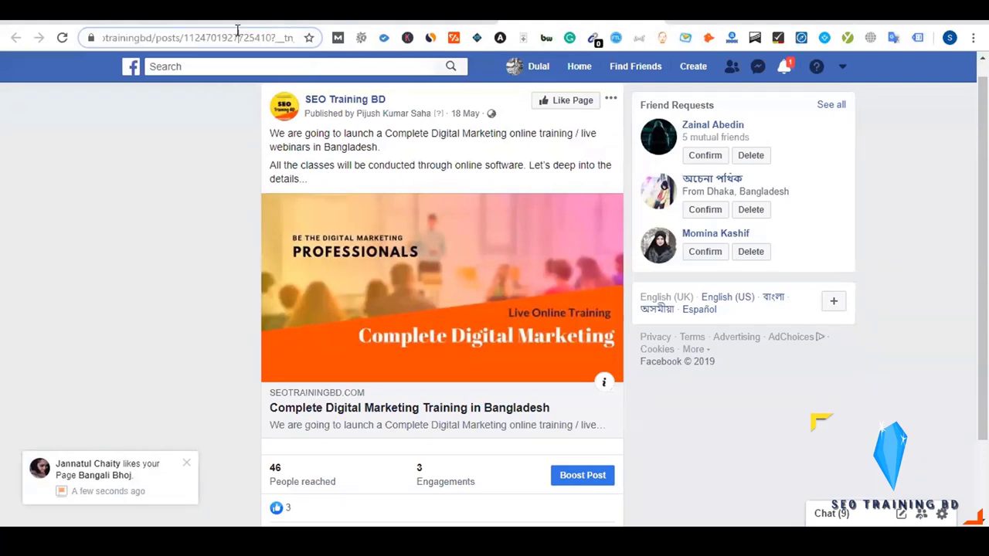
double_click(237, 37)
key("ctrl+c")
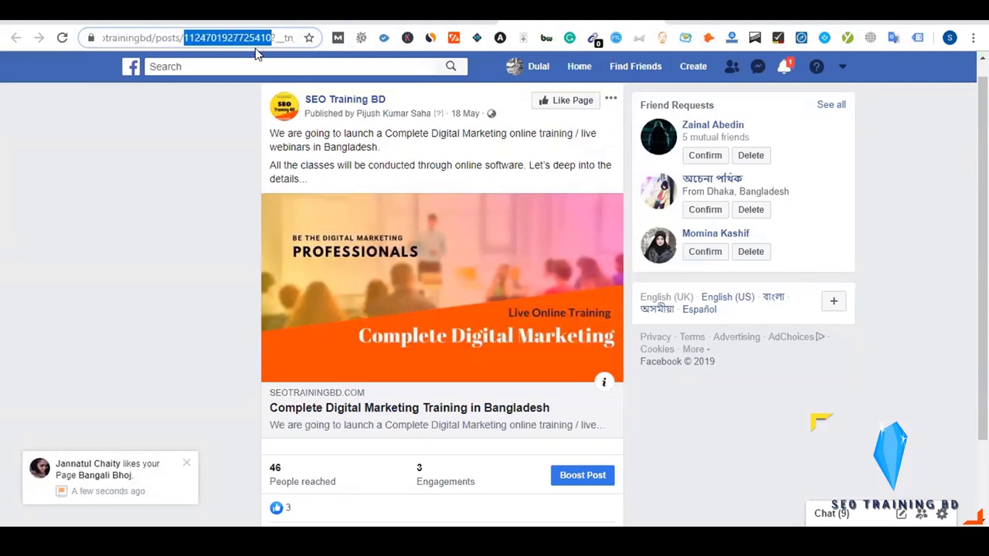
key("ctrl+Tab")
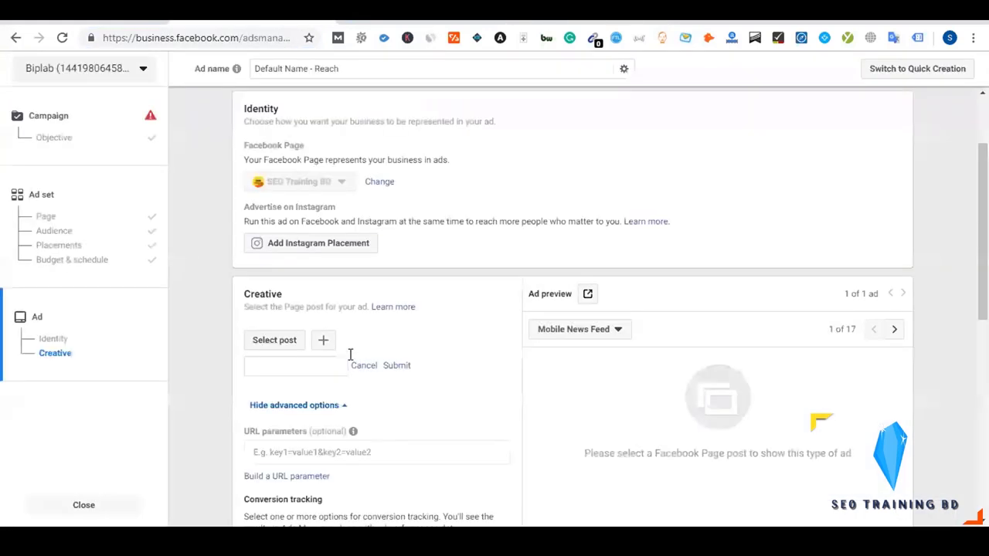
left_click(285, 366)
key("ctrl+v")
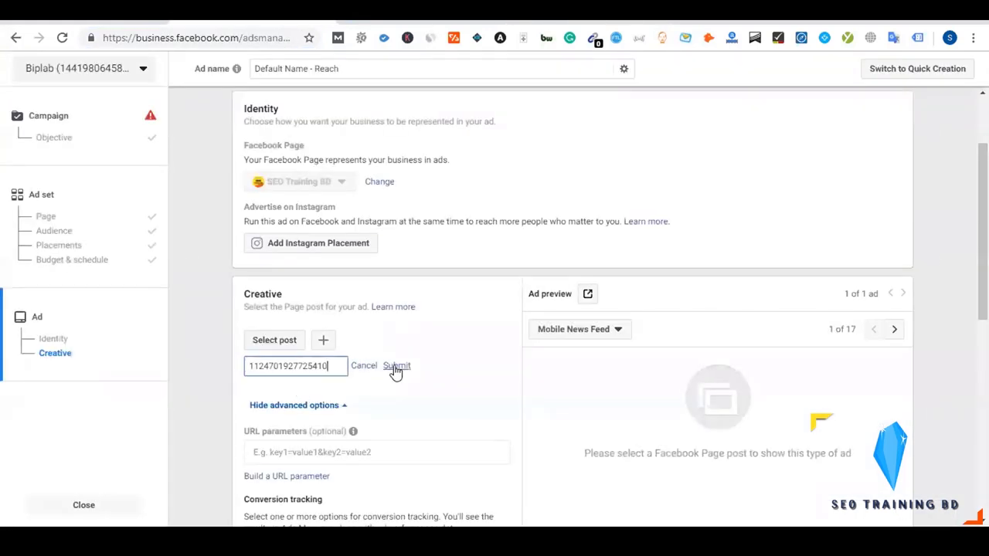
left_click(396, 367)
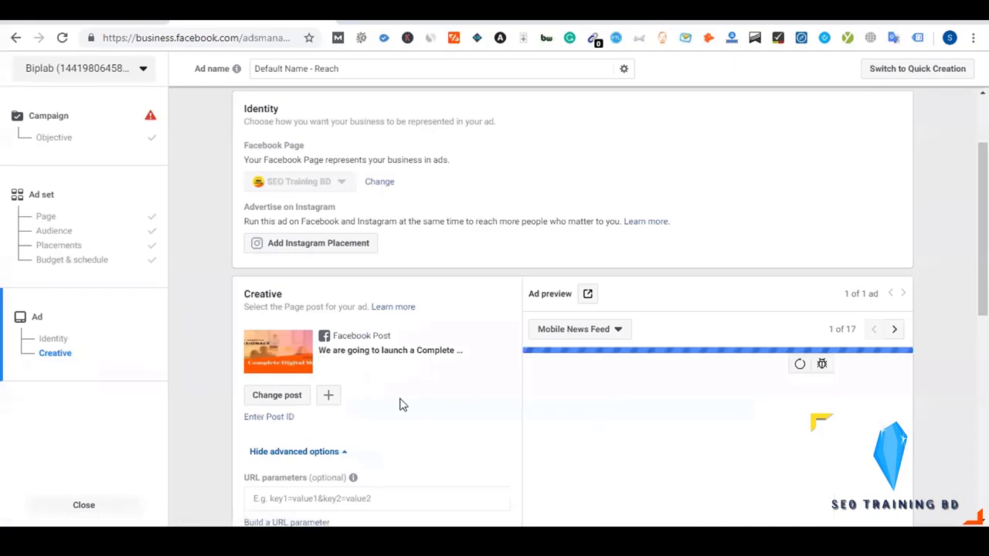
Preview the ad in the Desktop News Feed and Instant Articles placements and review the remaining creative settings.
scroll(394, 400, "down", 1)
scroll(492, 314, "down", 3)
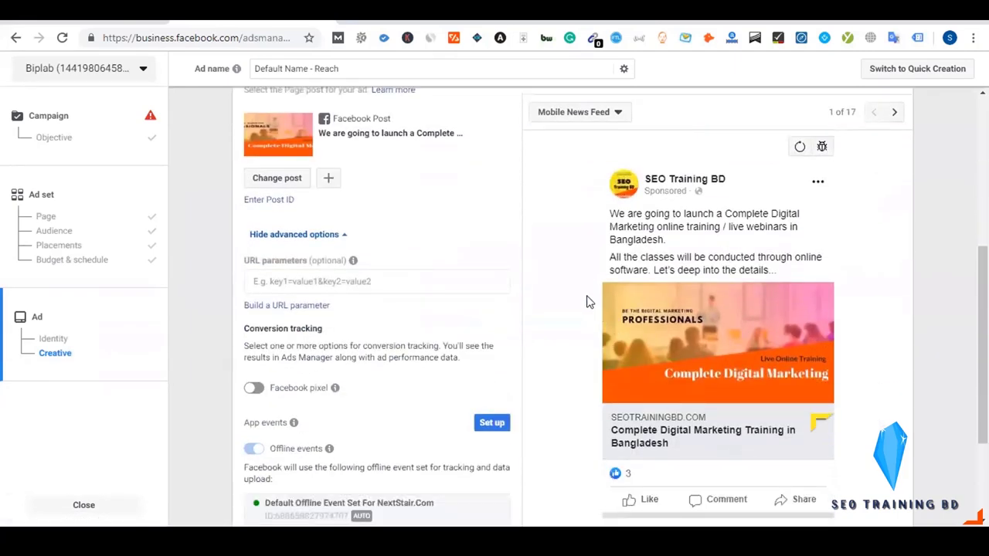
left_click(592, 117)
left_click(634, 197)
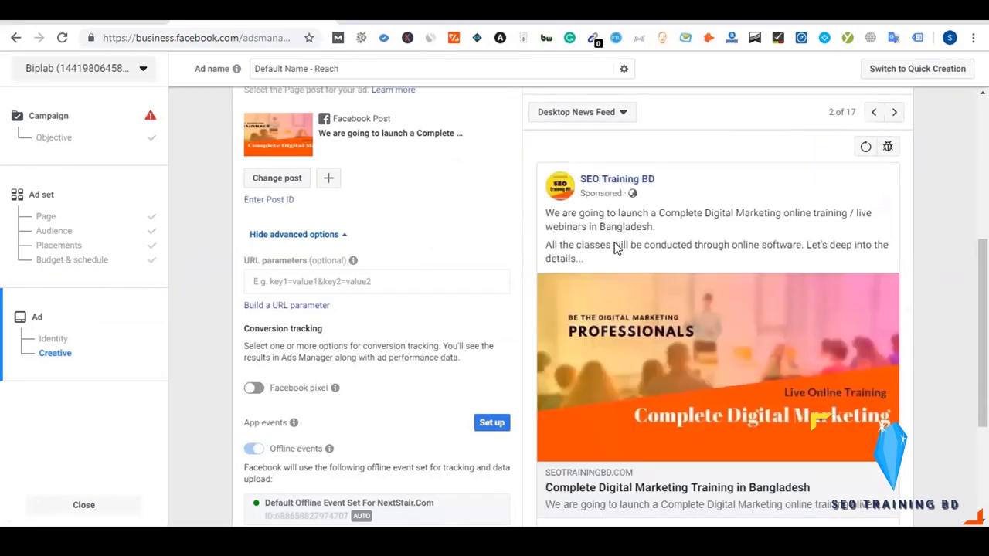
scroll(604, 275, "down", 3)
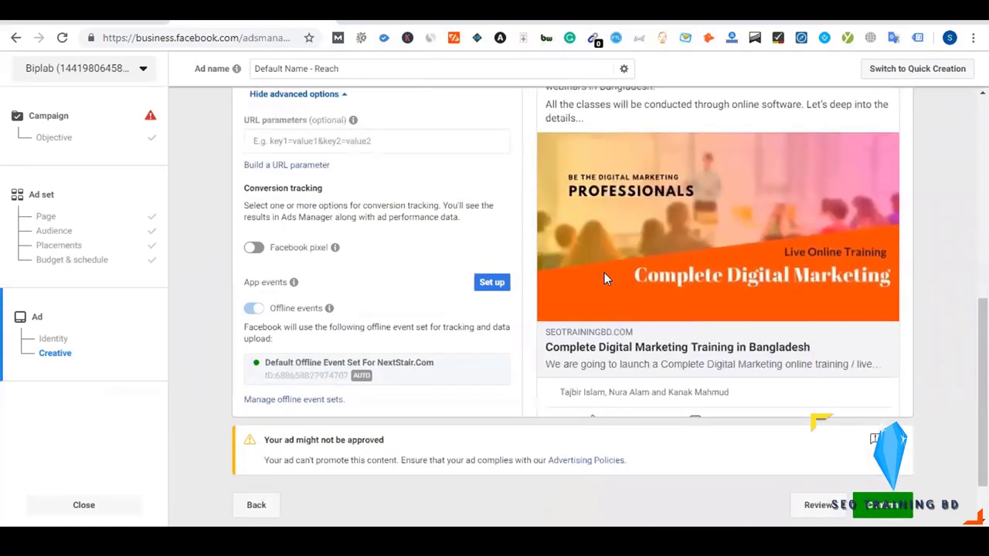
scroll(604, 274, "up", 3)
left_click(588, 114)
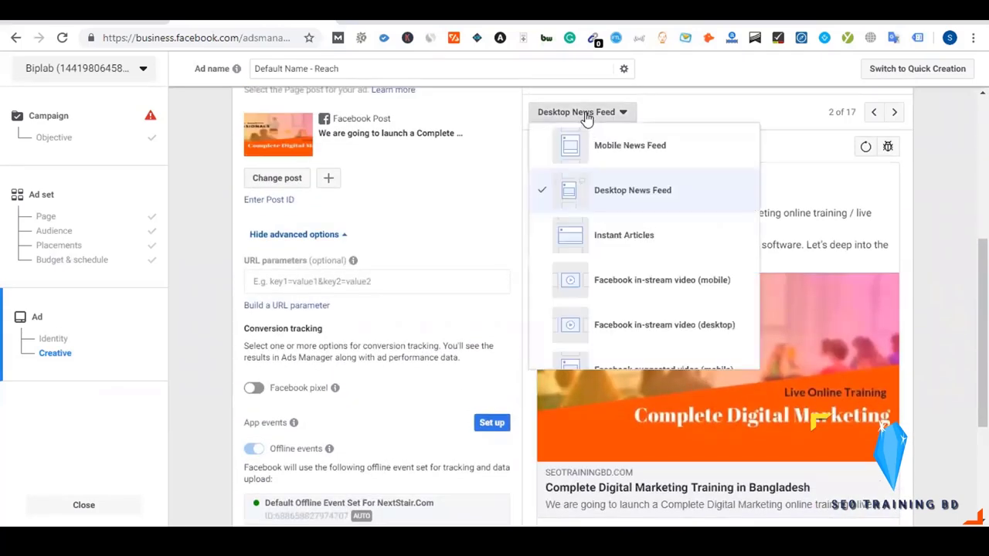
left_click(607, 244)
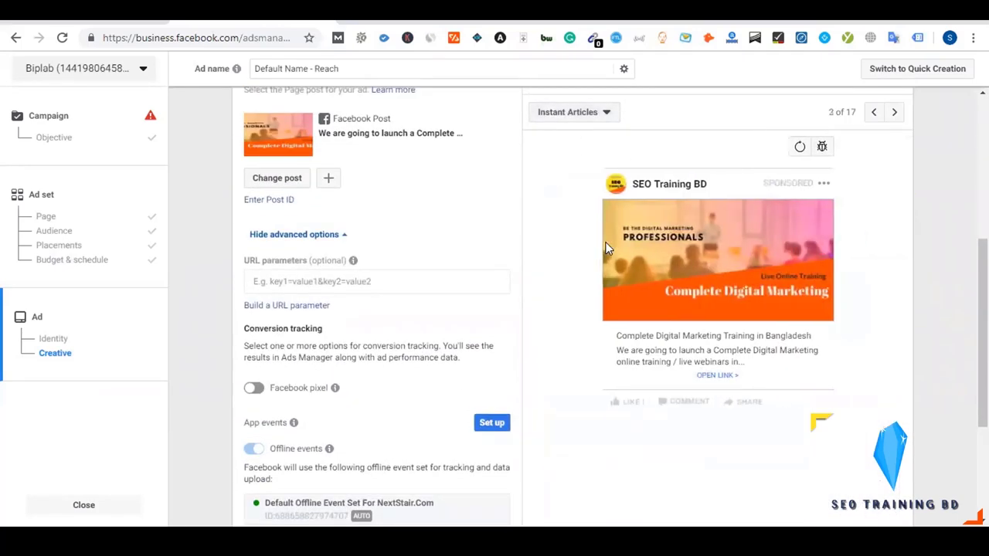
Preview the ad in the Facebook in-stream video (mobile) and Mobile Marketplace placements.
left_click(585, 115)
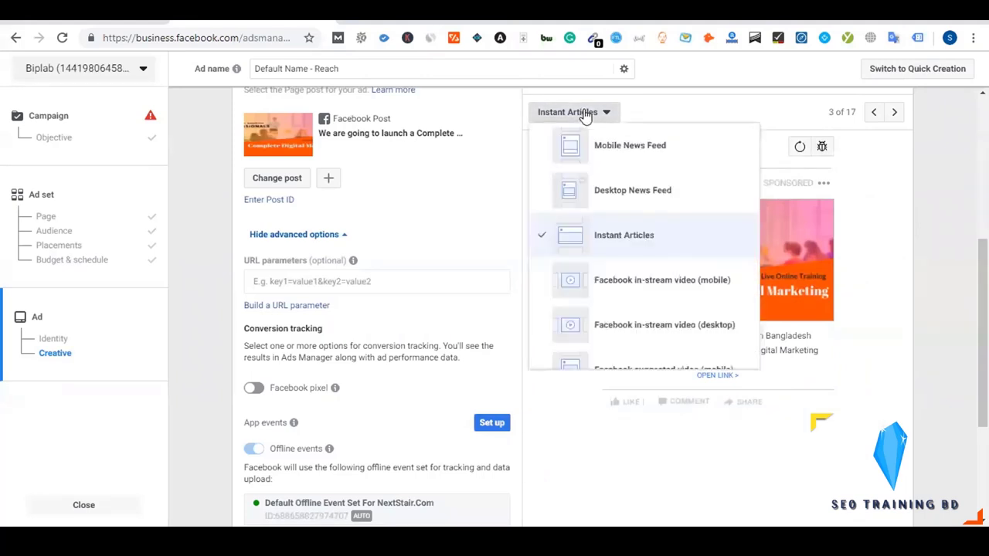
left_click(624, 289)
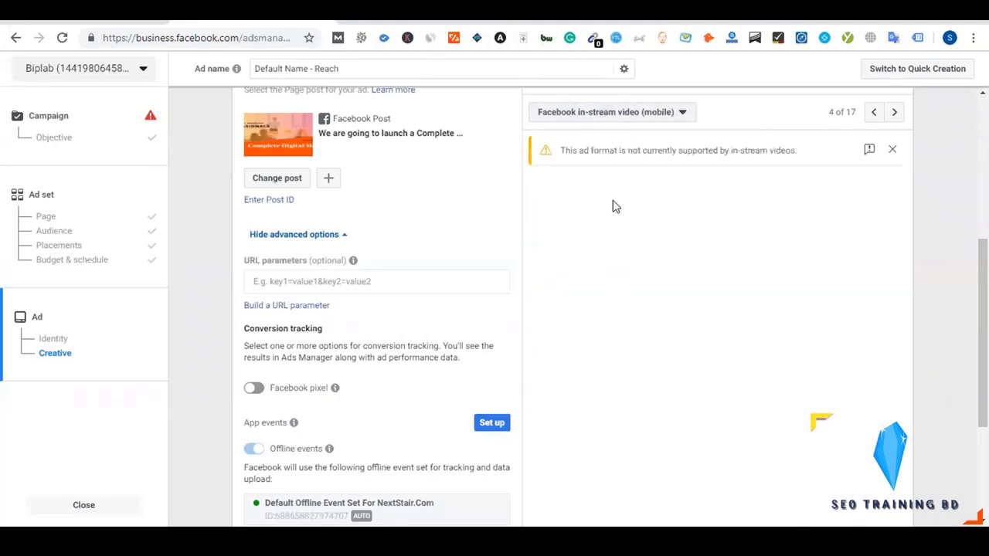
left_click(604, 116)
scroll(609, 274, "down", 3)
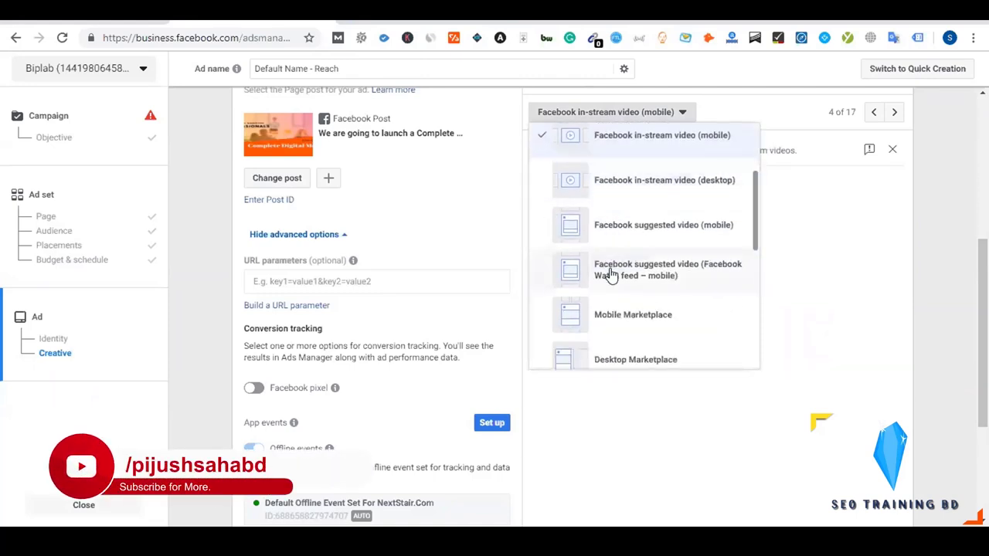
scroll(611, 266, "down", 2)
left_click(612, 244)
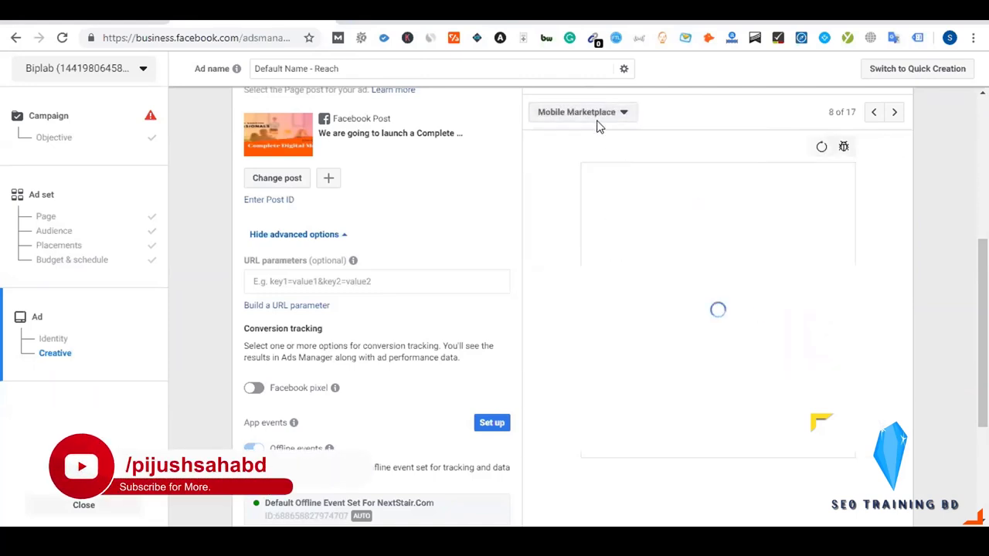
Look through the remaining preview placements and preview the ad in Facebook stories.
left_click(592, 116)
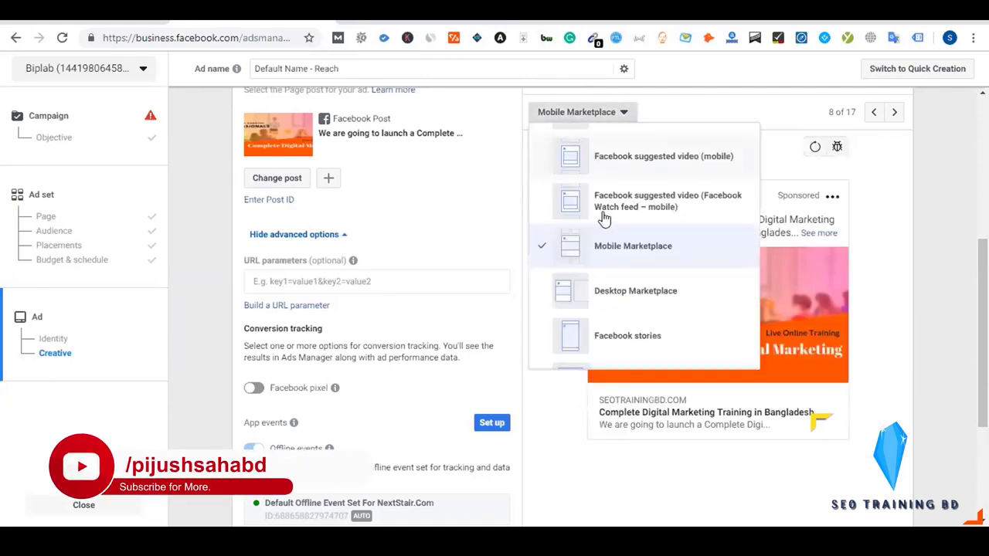
scroll(607, 286, "down", 2)
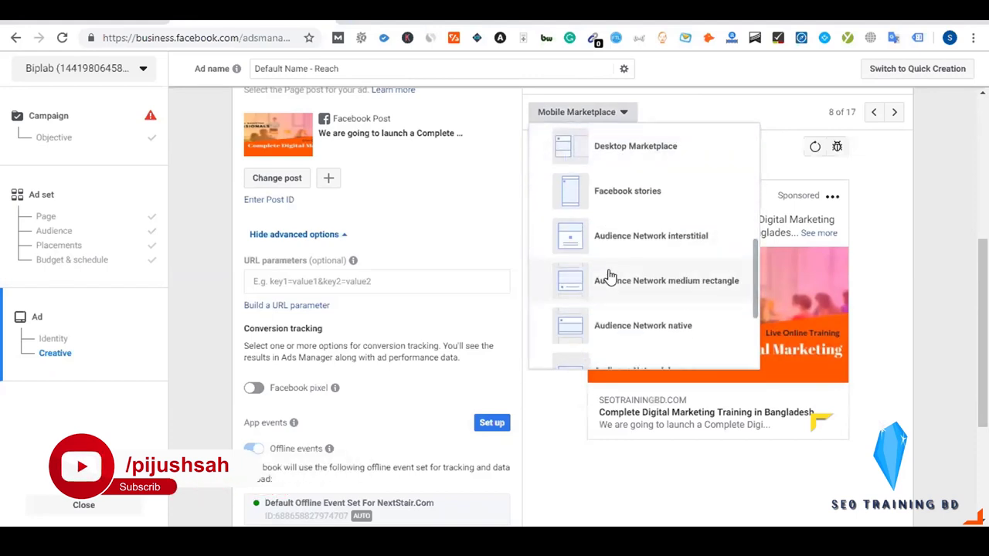
scroll(610, 276, "down", 2)
scroll(610, 276, "up", 2)
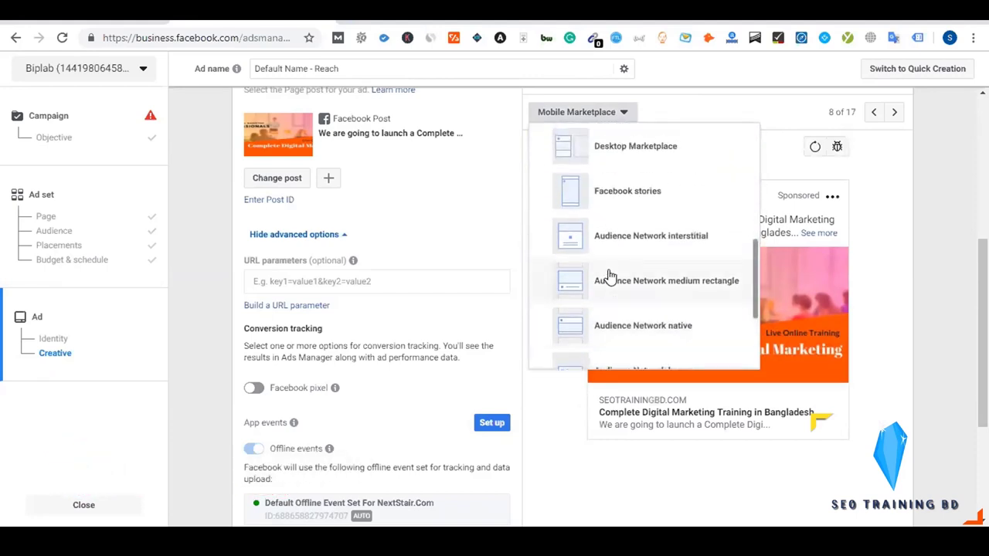
left_click(610, 202)
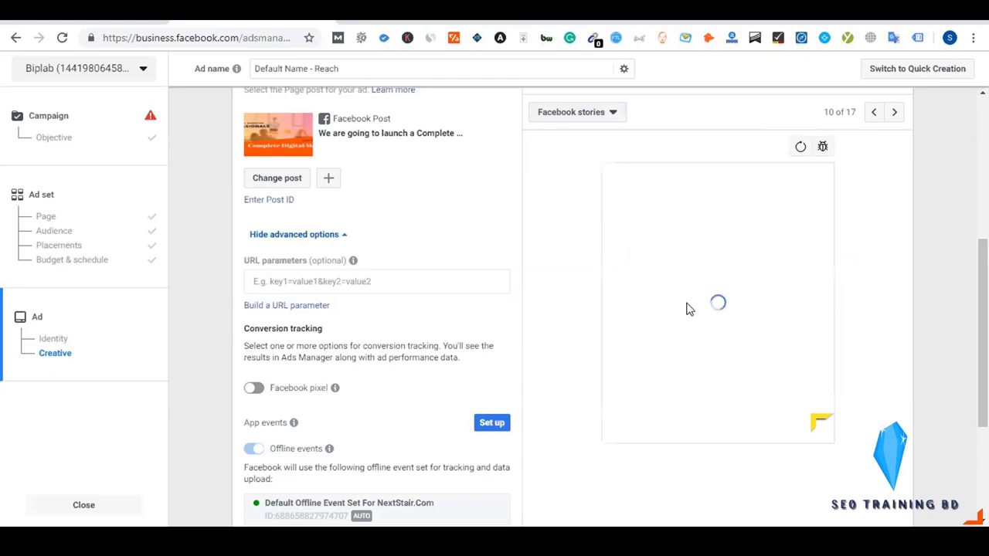
left_click(593, 120)
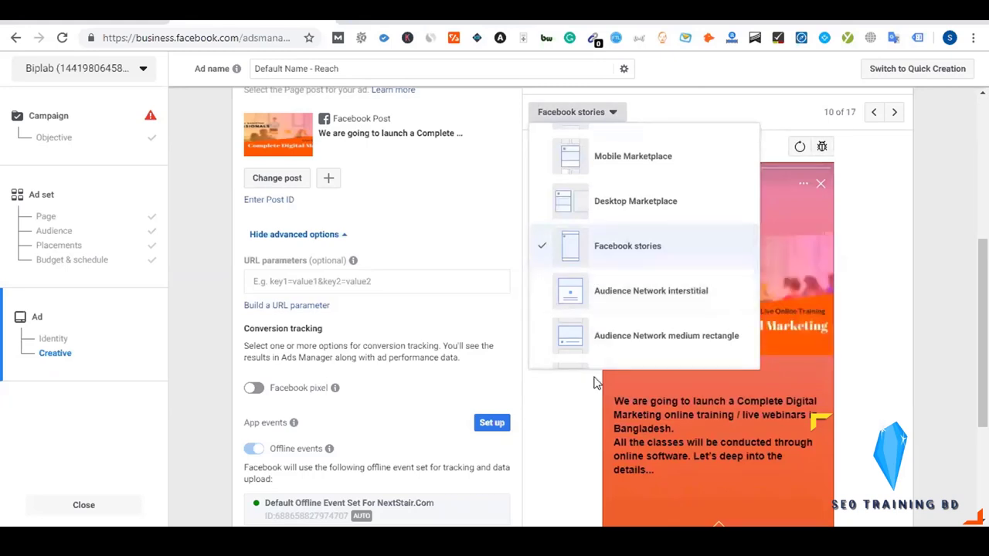
left_click(594, 383)
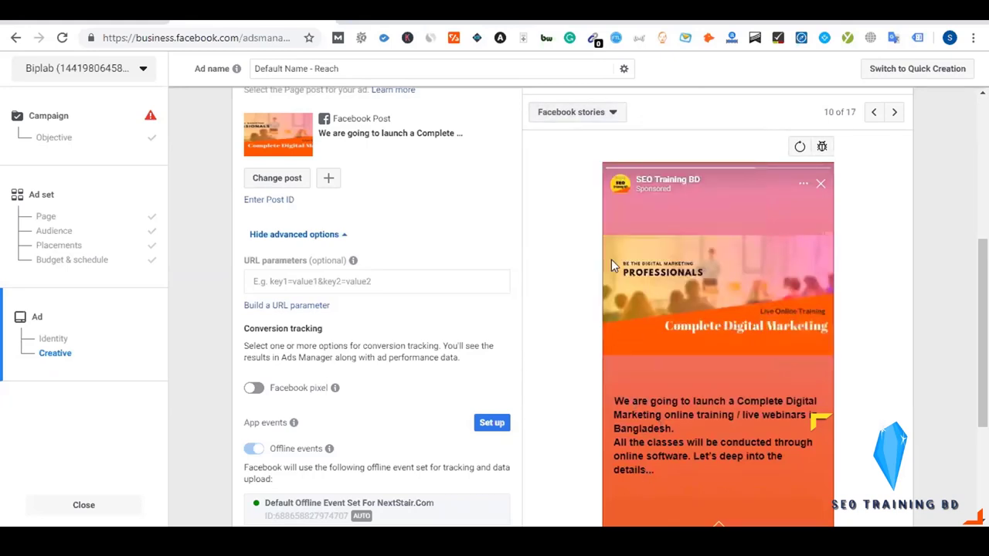
Preview the ad in the Audience Network interstitial and Audience Network native placements.
left_click(589, 120)
scroll(581, 228, "down", 3)
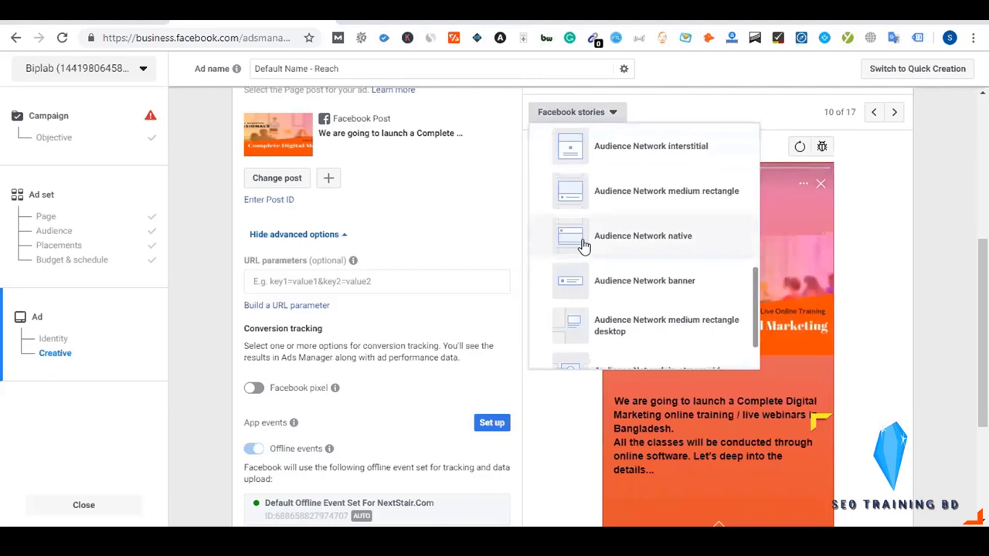
scroll(639, 244, "down", 2)
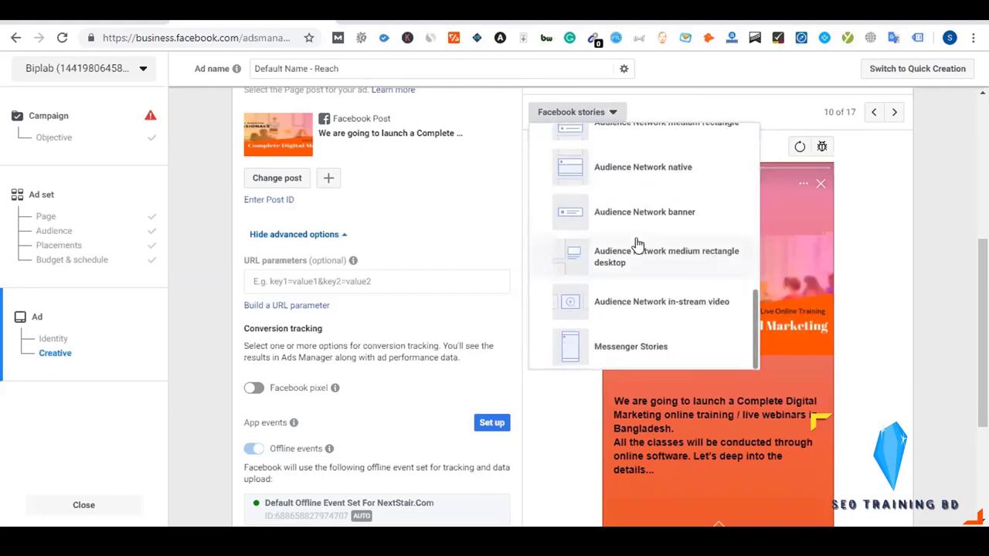
scroll(638, 244, "up", 1)
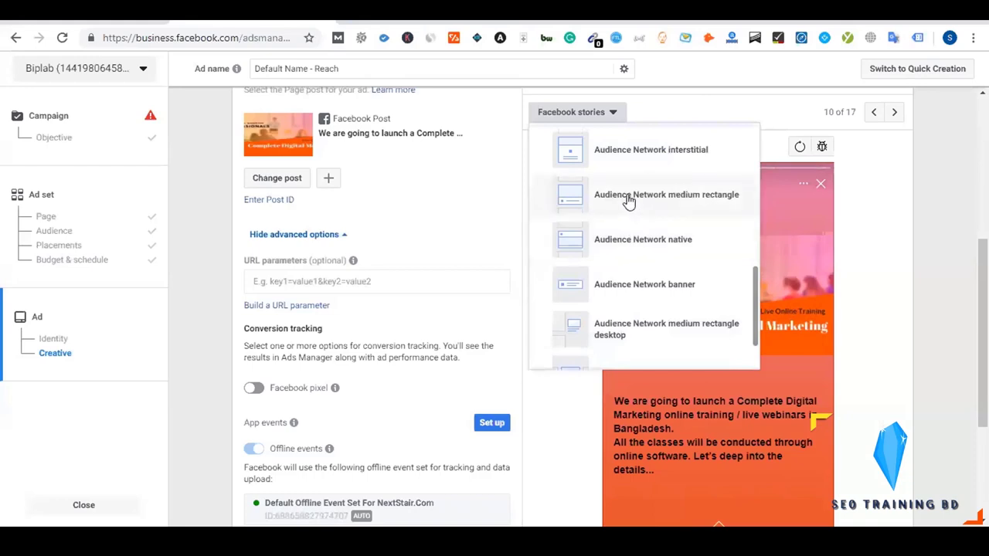
left_click(611, 163)
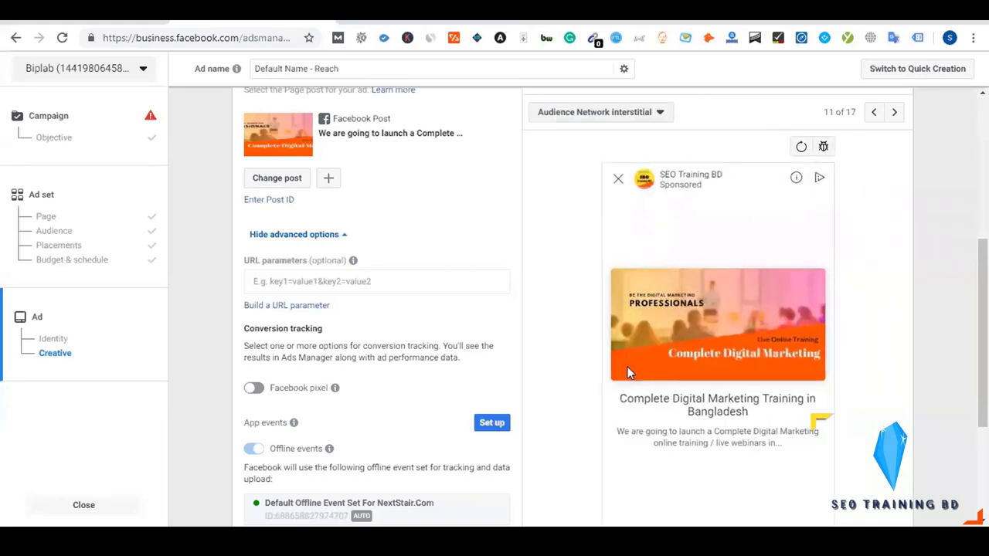
left_click(591, 118)
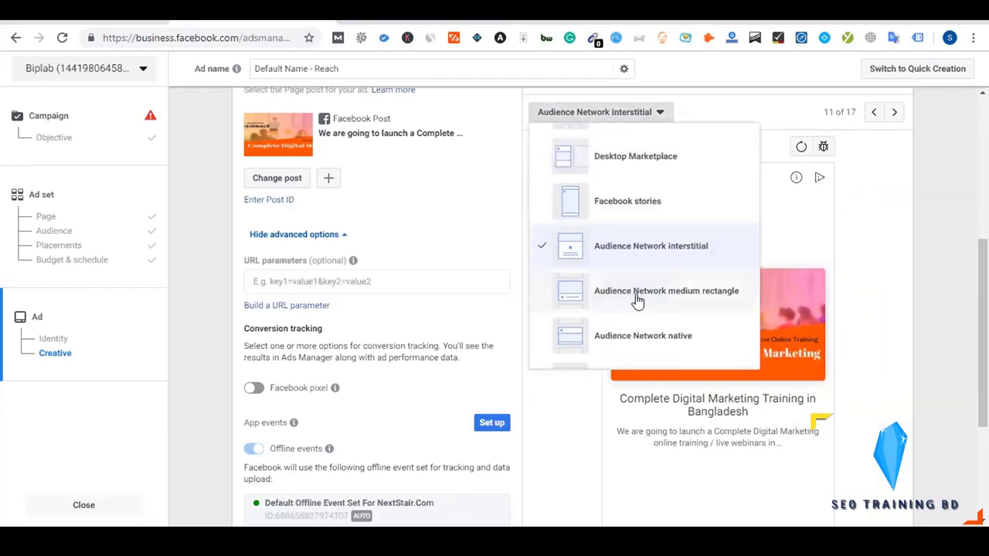
scroll(636, 298, "down", 1)
left_click(636, 269)
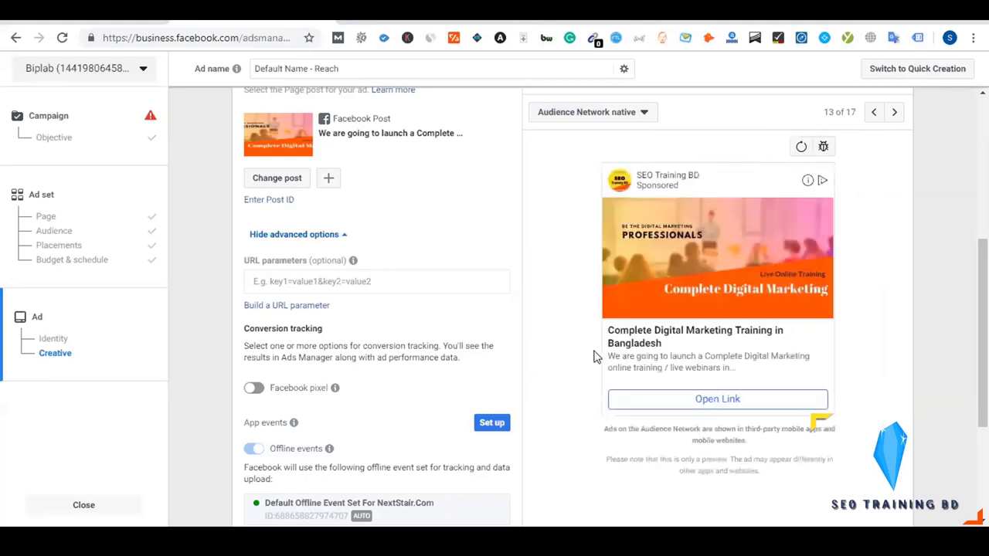
Preview the ad in the Audience Network banner and Messenger Stories placements.
left_click(590, 119)
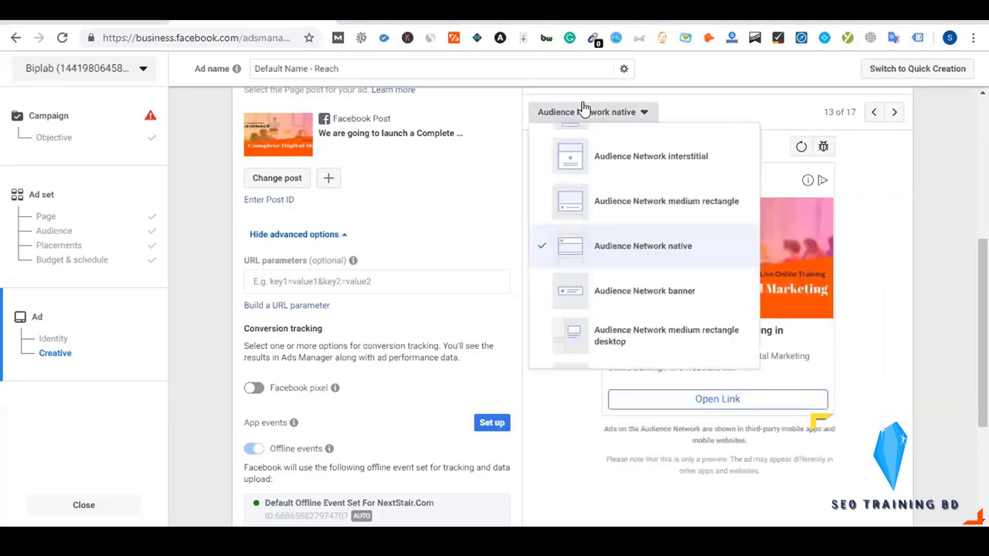
scroll(610, 222, "down", 1)
left_click(614, 221)
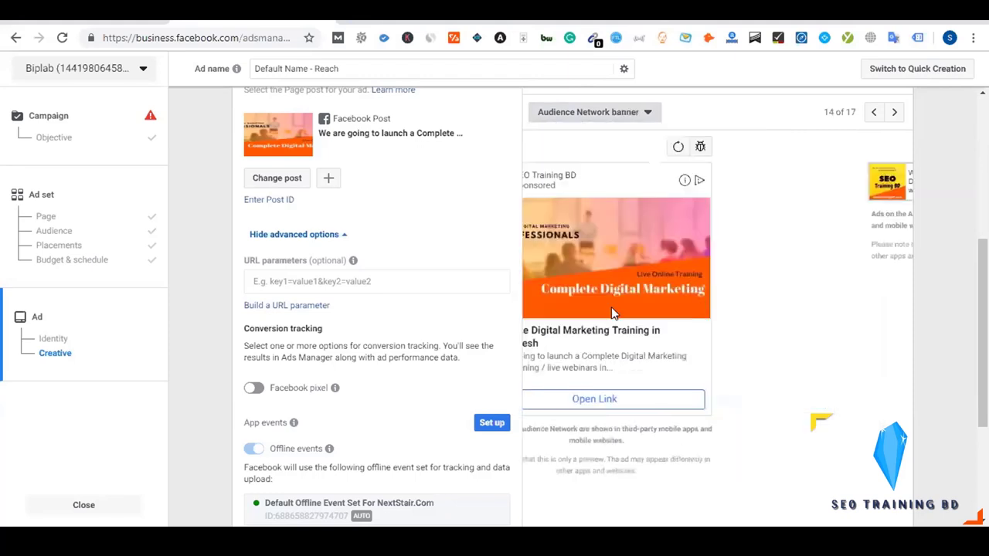
left_click(585, 114)
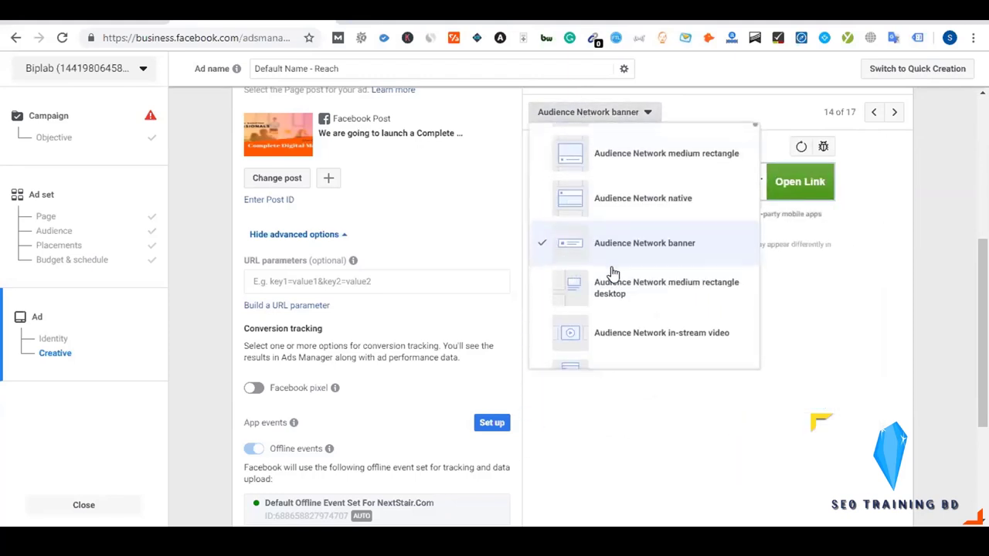
scroll(611, 272, "down", 1)
left_click(629, 349)
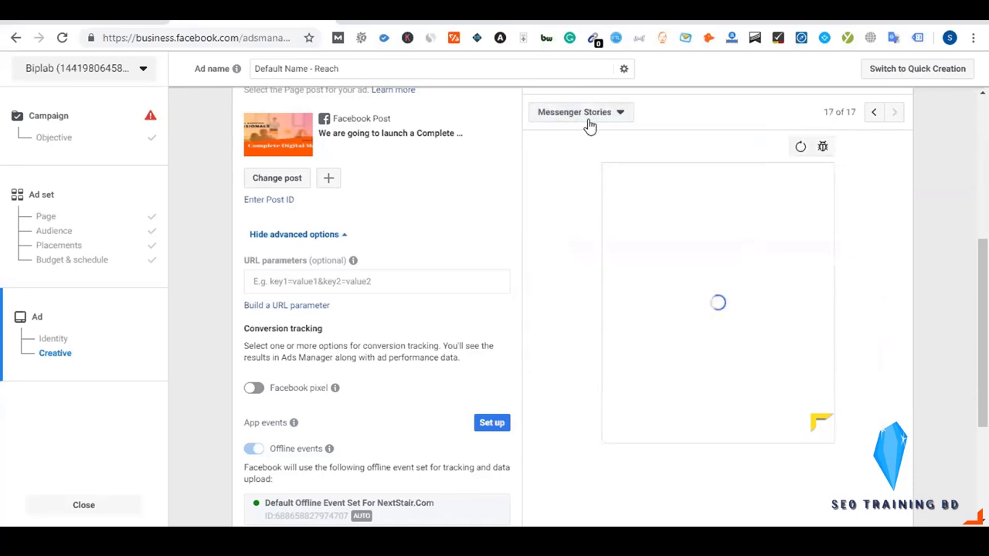
Return the ad preview to Mobile News Feed and check the options for previewing it on a device.
scroll(598, 221, "up", 1)
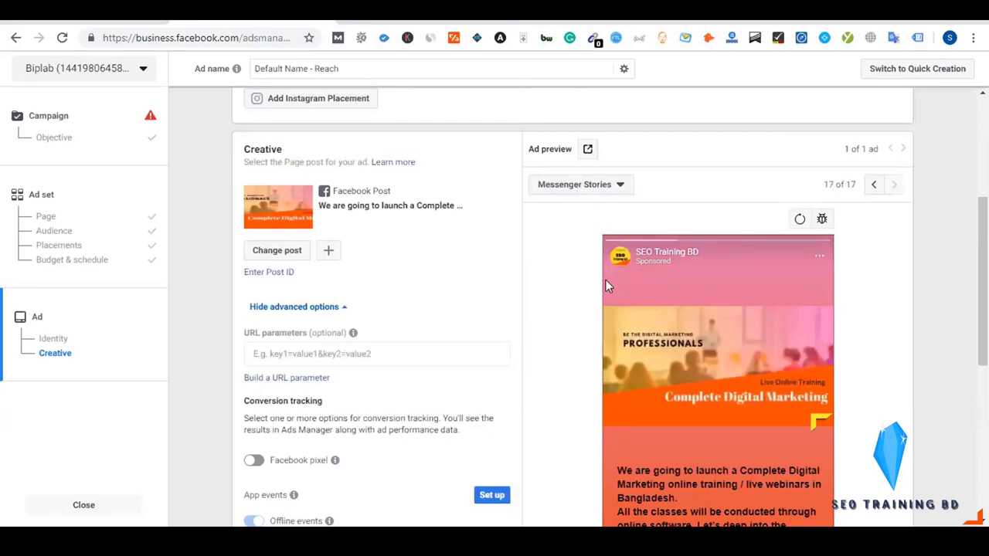
left_click(592, 186)
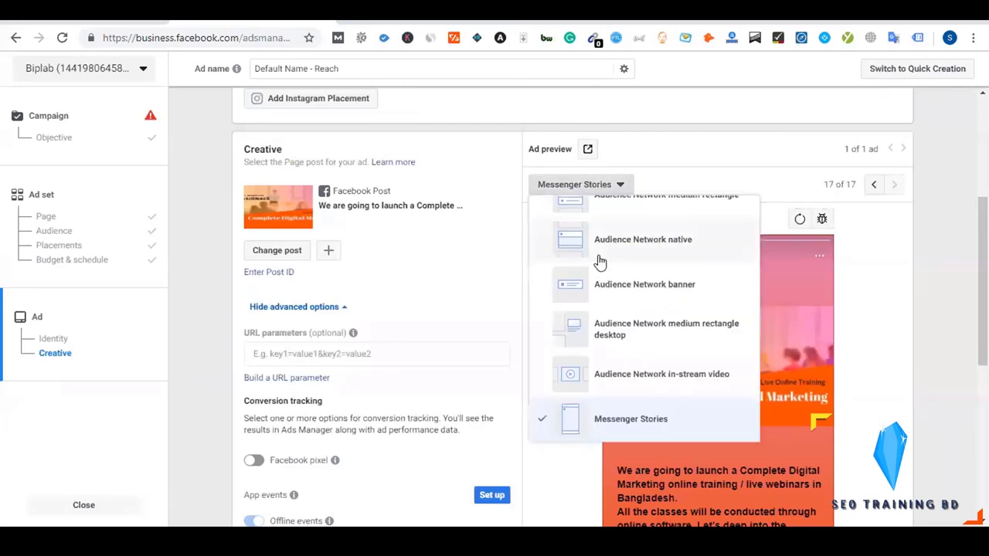
scroll(624, 301, "up", 8)
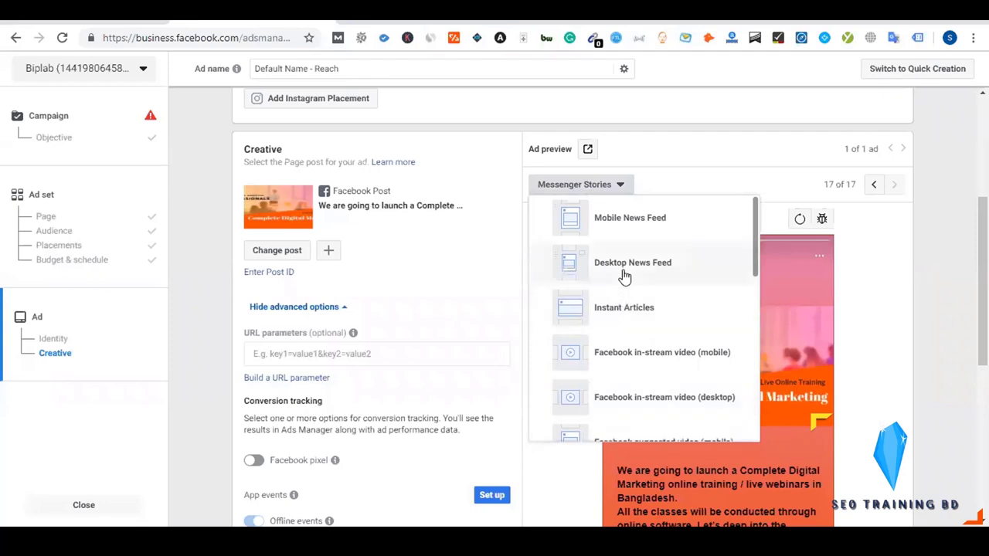
left_click(630, 220)
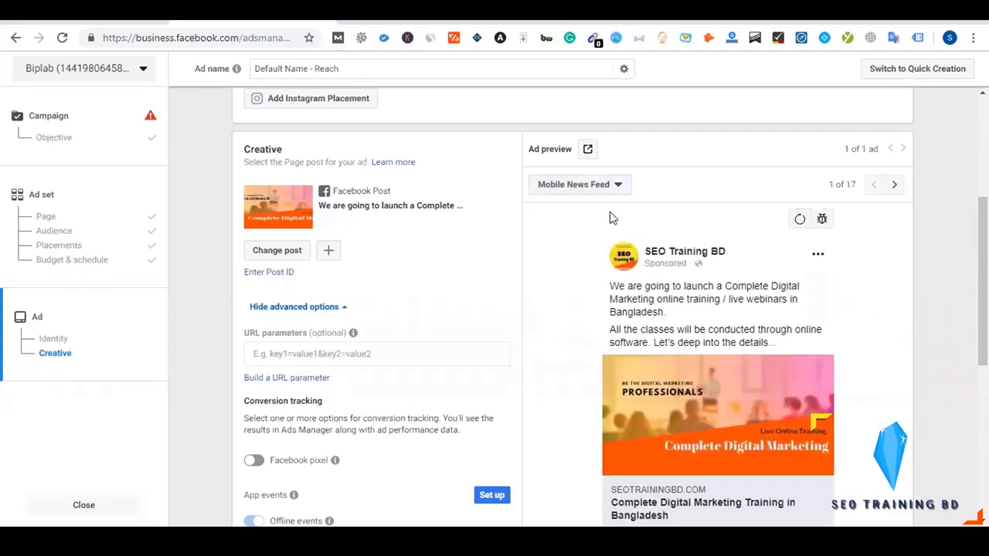
left_click(588, 151)
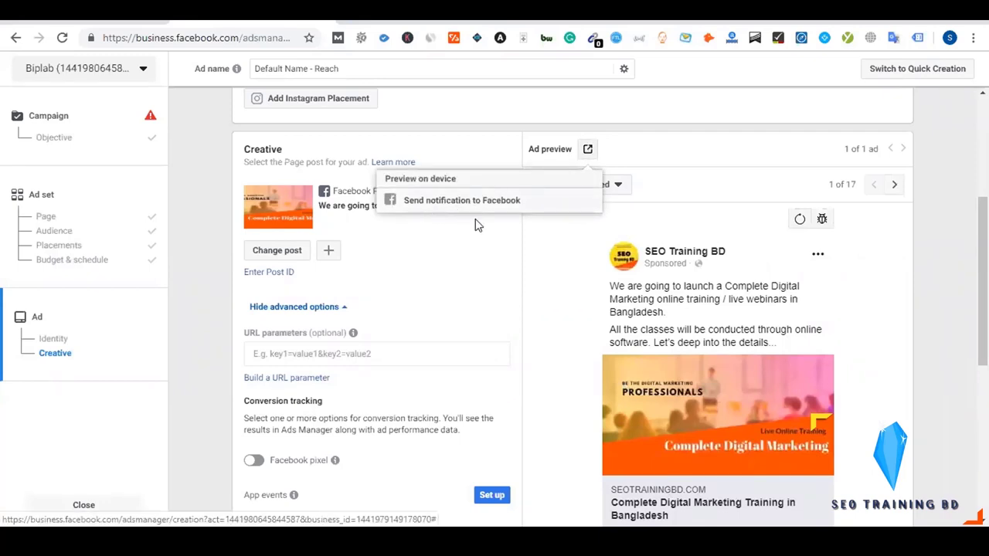
left_click(618, 293)
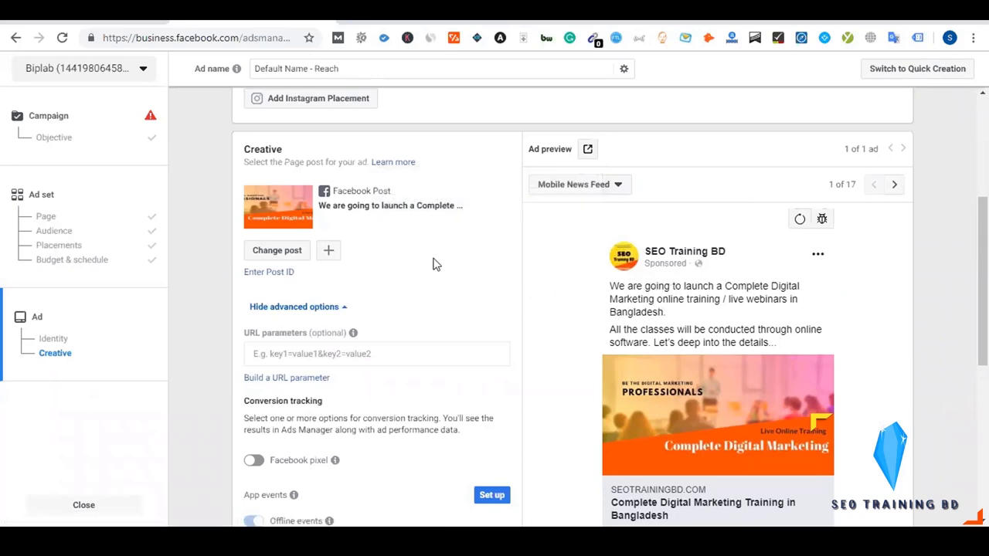
Review the ad's identity and creative settings, and collapse the creative's advanced options.
scroll(297, 219, "up", 3)
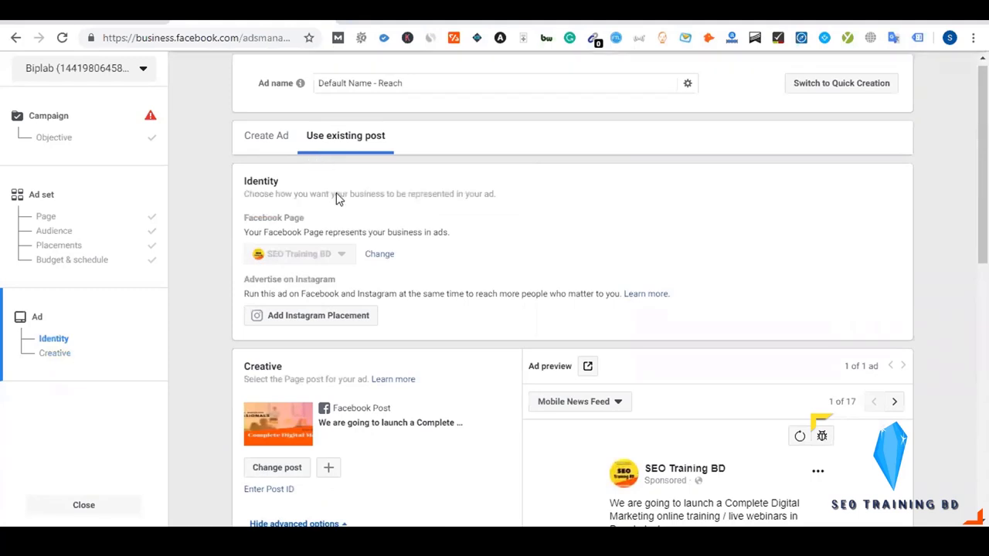
scroll(336, 194, "down", 1)
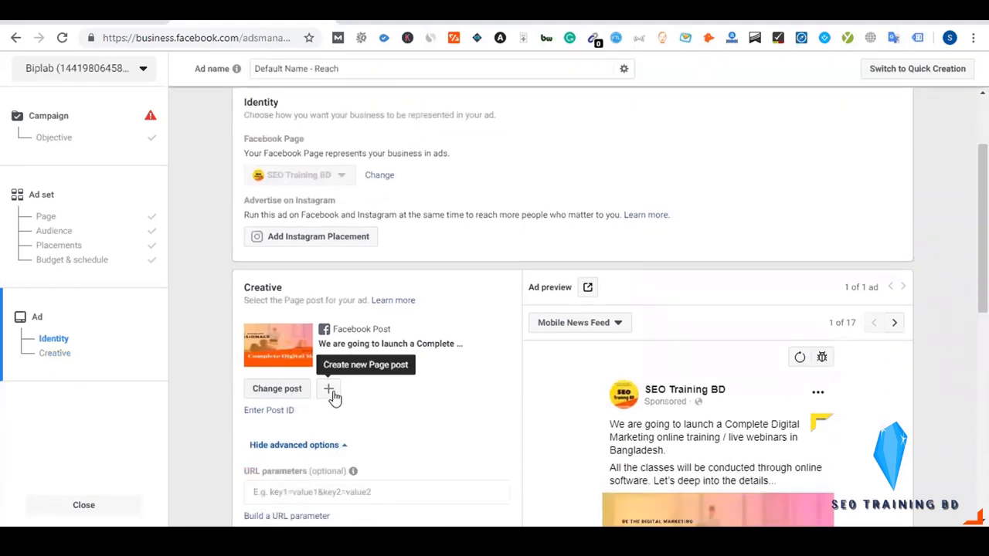
scroll(348, 395, "down", 1)
scroll(352, 394, "down", 1)
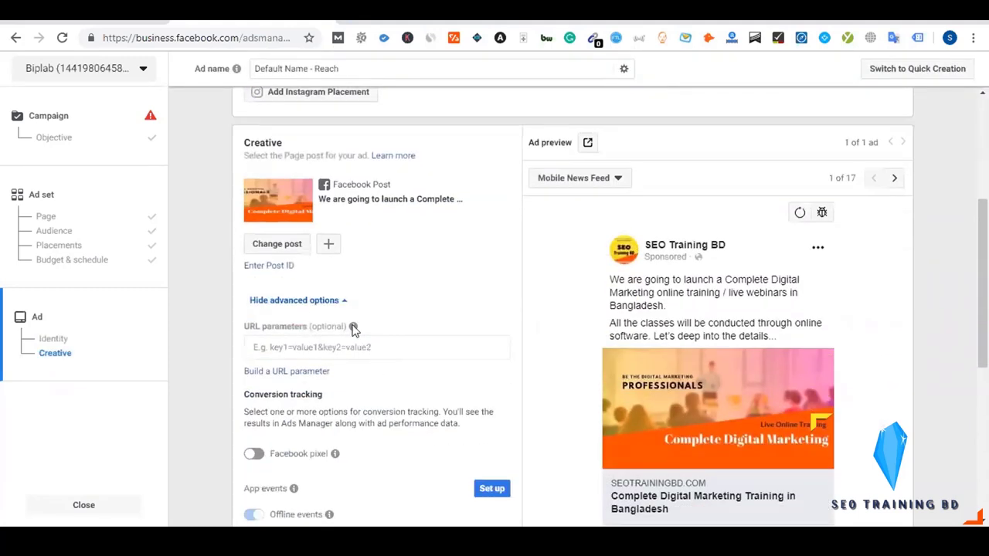
left_click(301, 306)
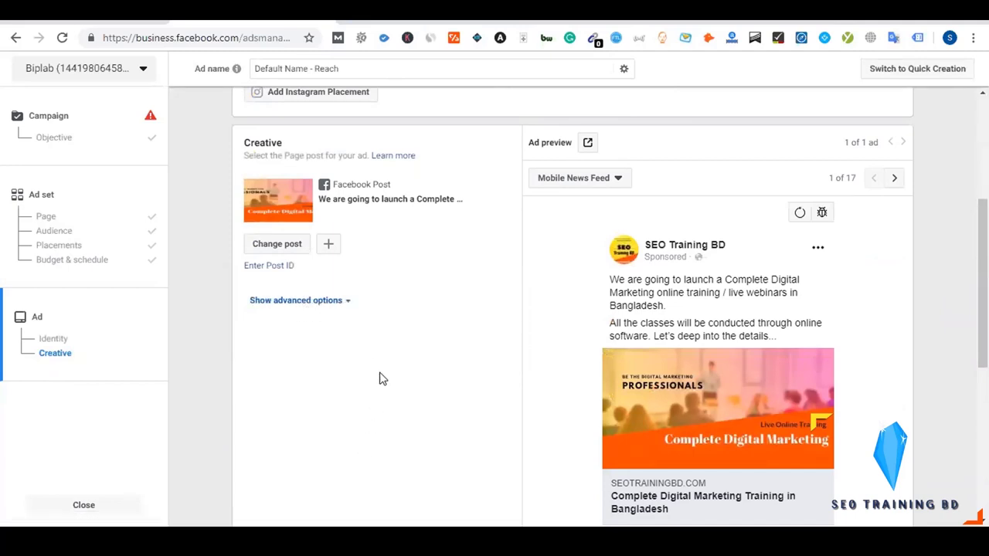
Switch the ad from using an existing post to creating a new ad, and examine its format options.
scroll(380, 377, "up", 3)
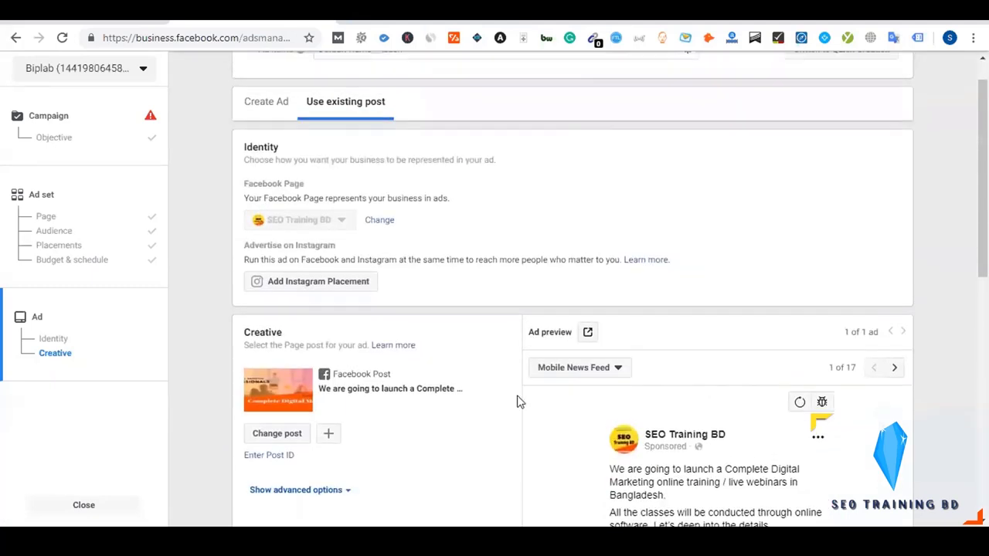
scroll(519, 402, "up", 1)
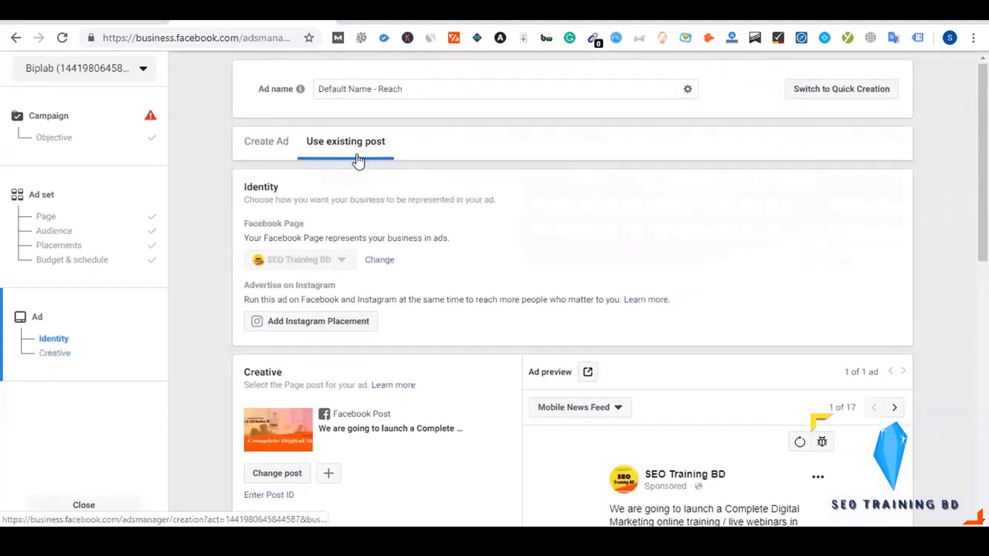
left_click(288, 155)
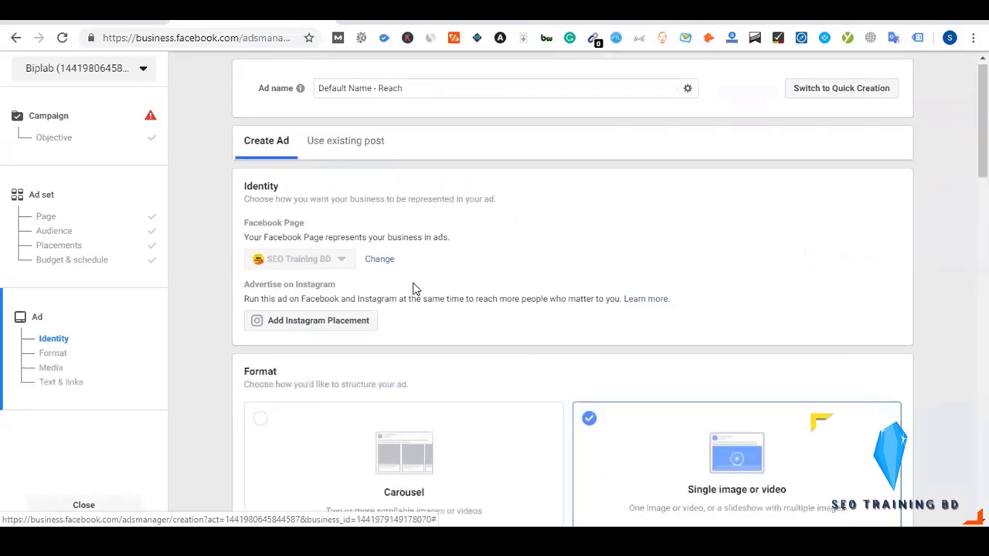
scroll(412, 287, "down", 2)
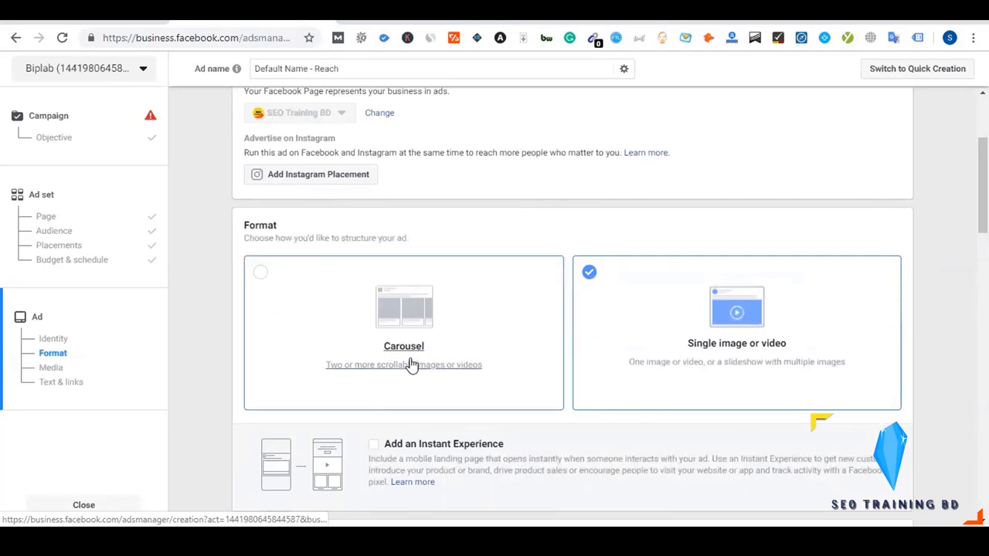
scroll(410, 365, "down", 1)
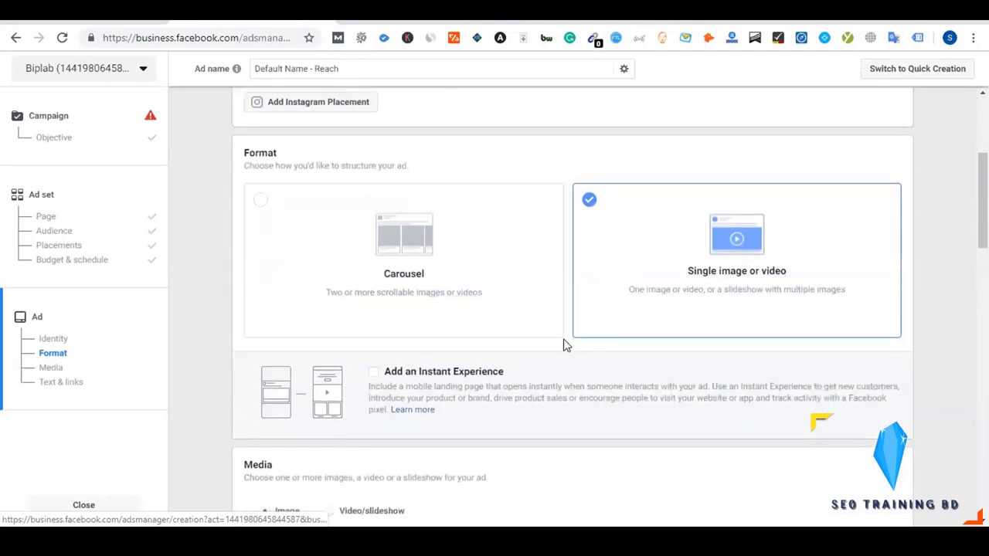
Examine the new ad's Instant Experience option and media settings, including the recommended image size and the placement customisation.
scroll(565, 344, "down", 1)
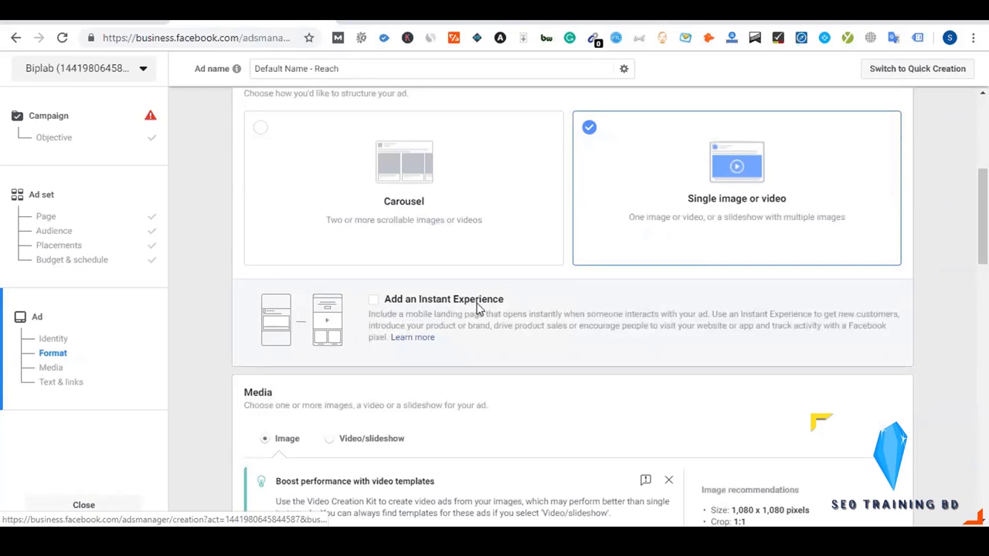
scroll(476, 308, "down", 3)
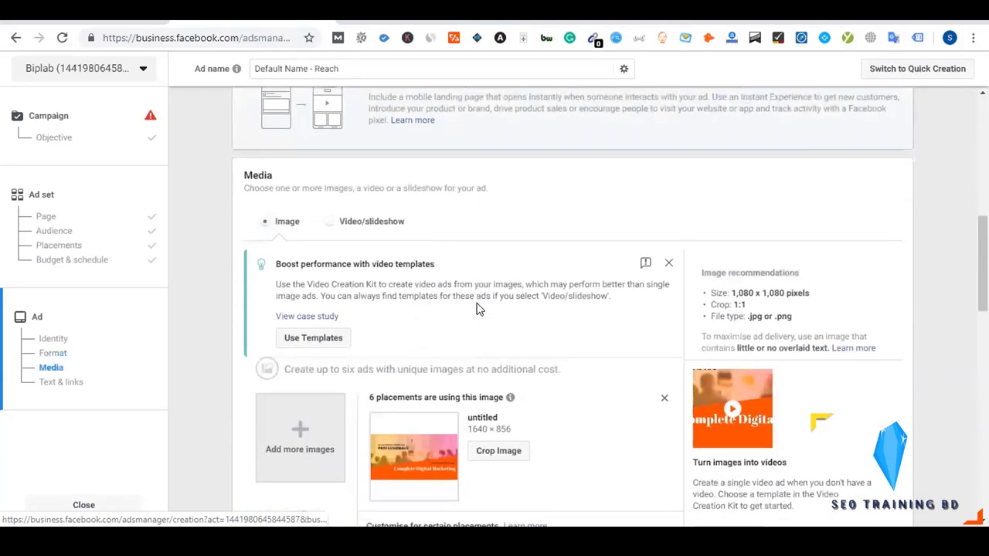
scroll(477, 308, "down", 1)
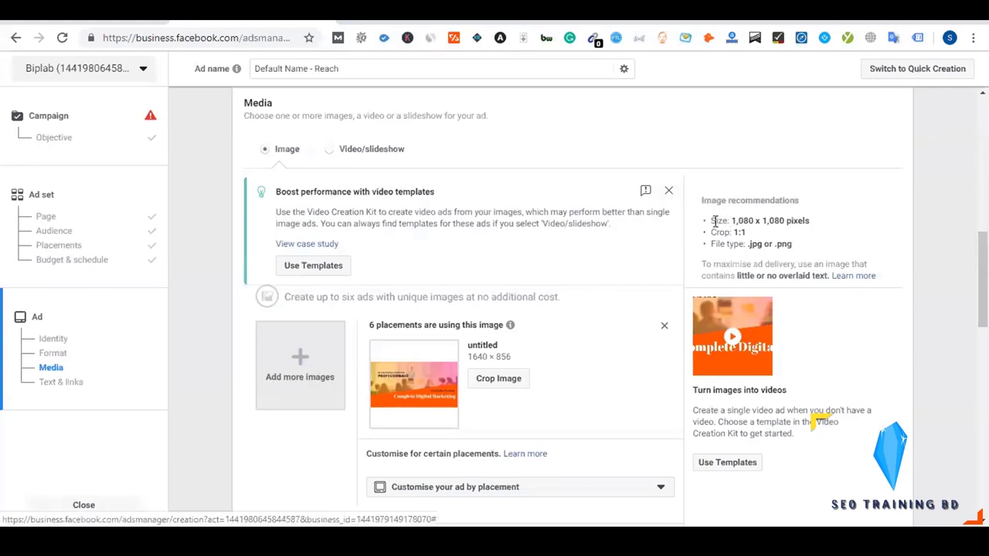
left_click_drag(714, 222, 826, 223)
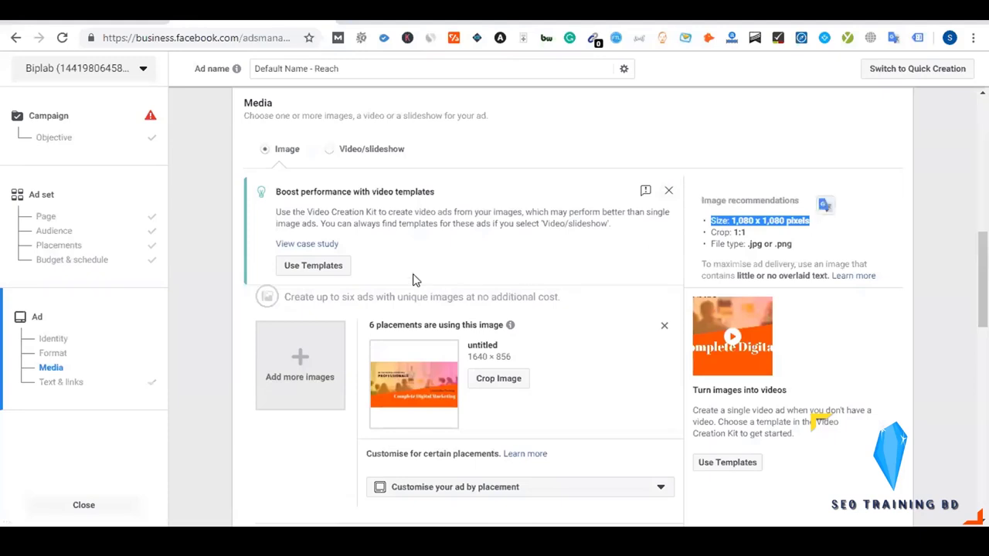
scroll(413, 279, "down", 2)
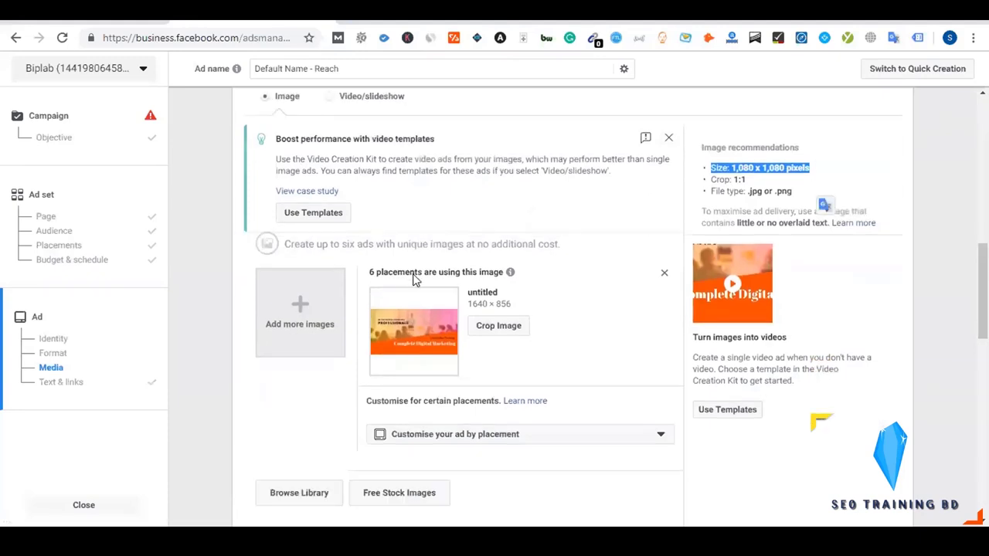
scroll(413, 278, "up", 2)
left_click(193, 11)
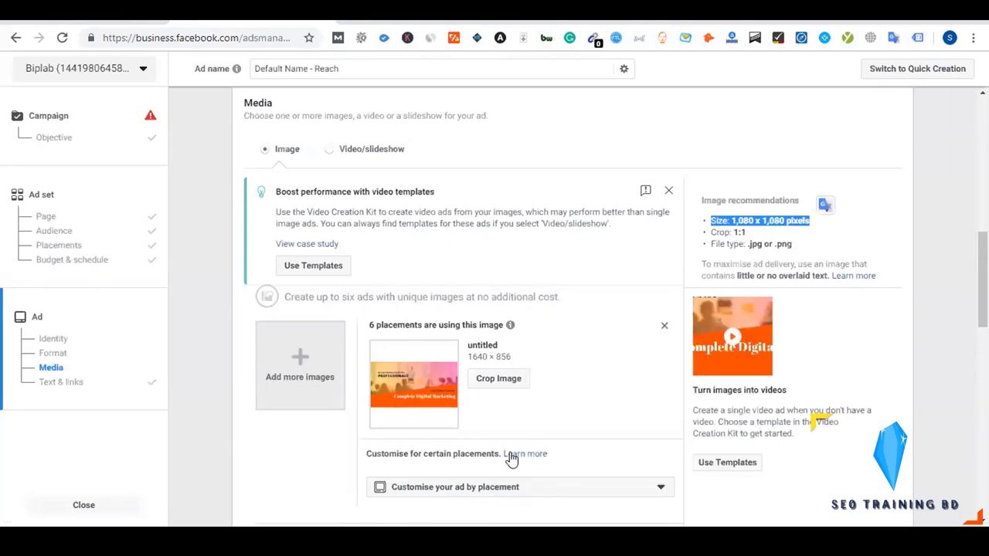
scroll(509, 452, "down", 3)
scroll(509, 448, "up", 4)
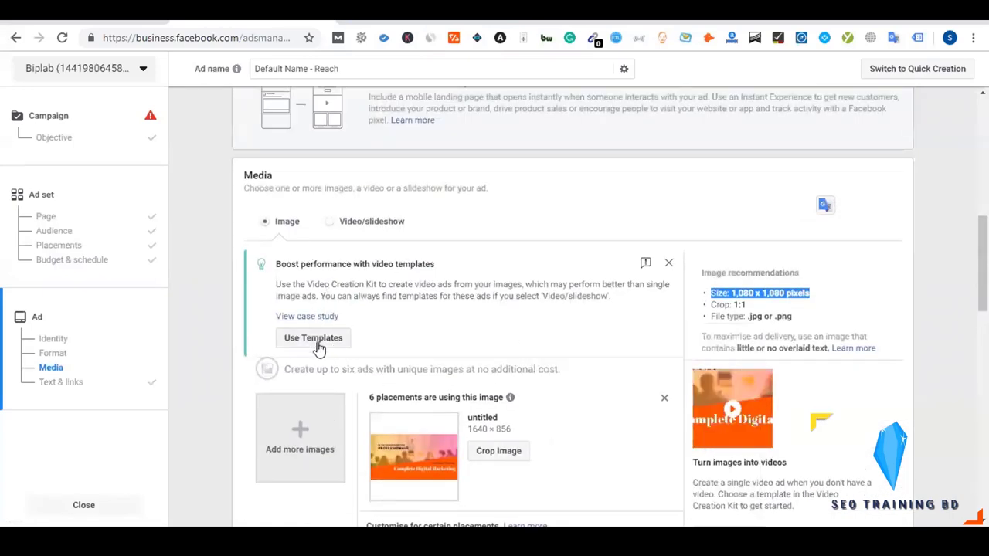
scroll(417, 356, "down", 2)
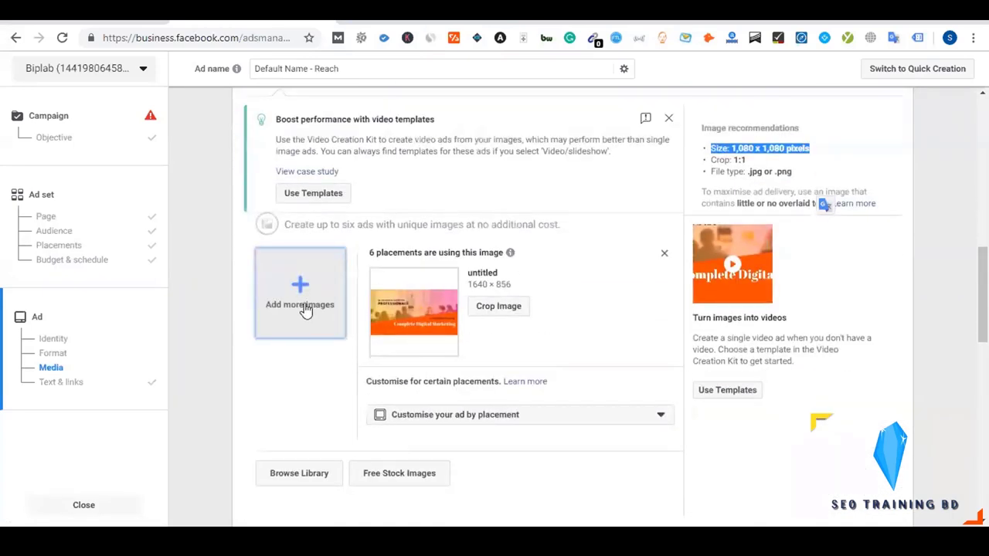
scroll(411, 347, "down", 1)
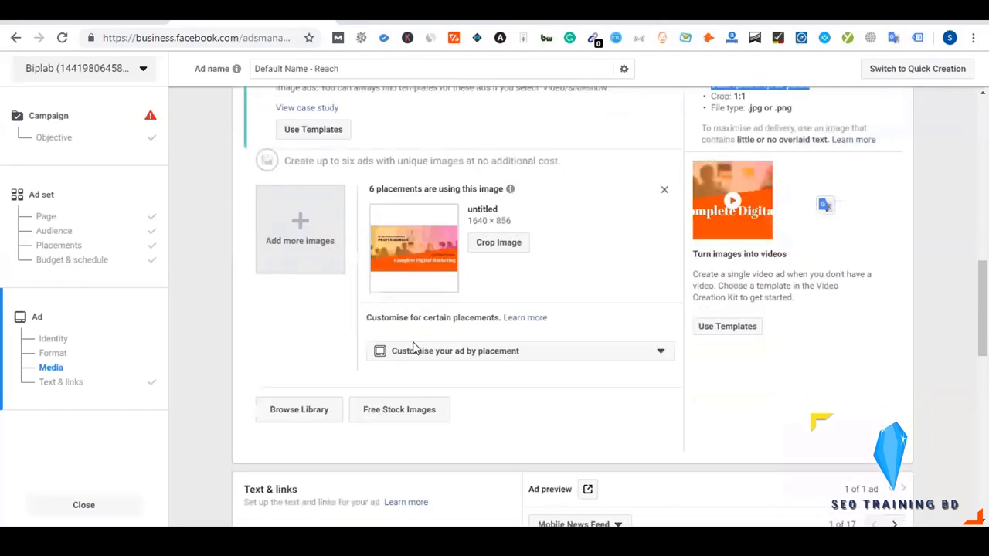
Compare the ad's primary text with how it appears in the Mobile News Feed preview.
scroll(414, 348, "down", 4)
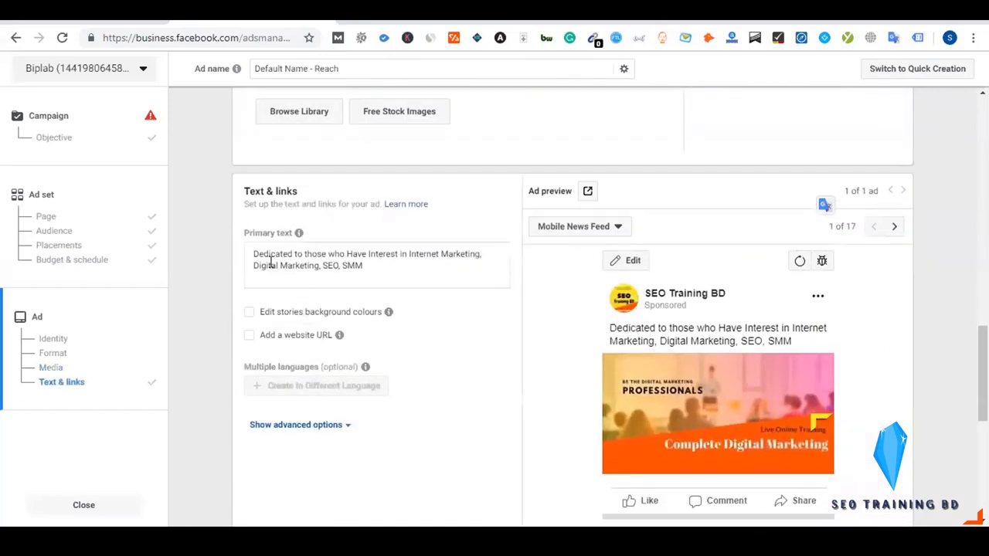
left_click_drag(253, 254, 377, 264)
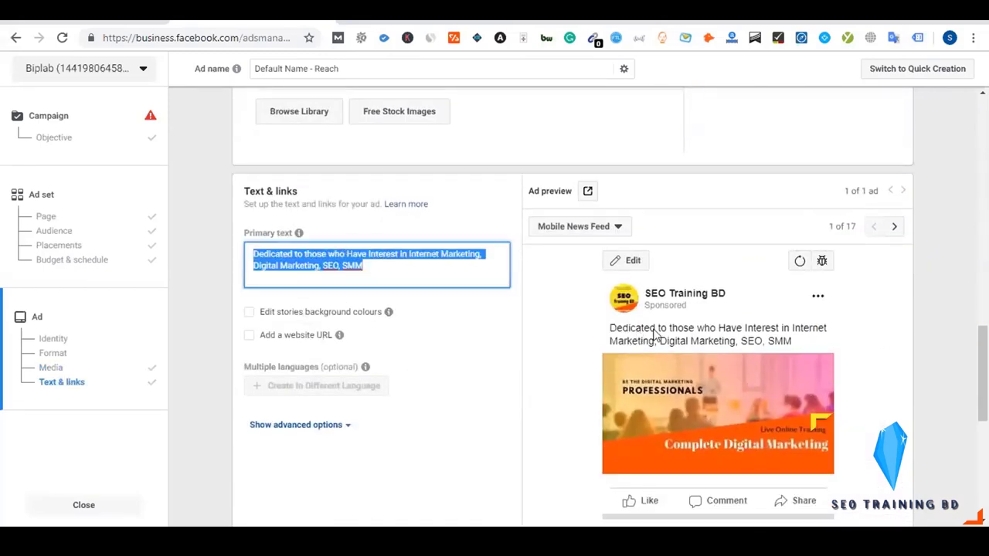
scroll(653, 332, "down", 1)
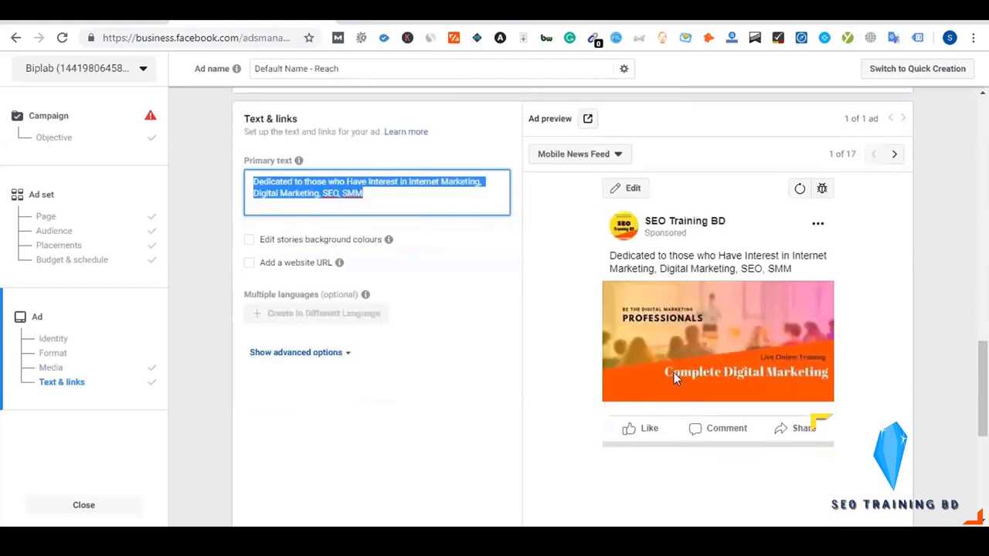
Enable a website URL for the new ad and inspect the URL, display link, headline and News Feed link description fields.
left_click(249, 276)
left_click(249, 265)
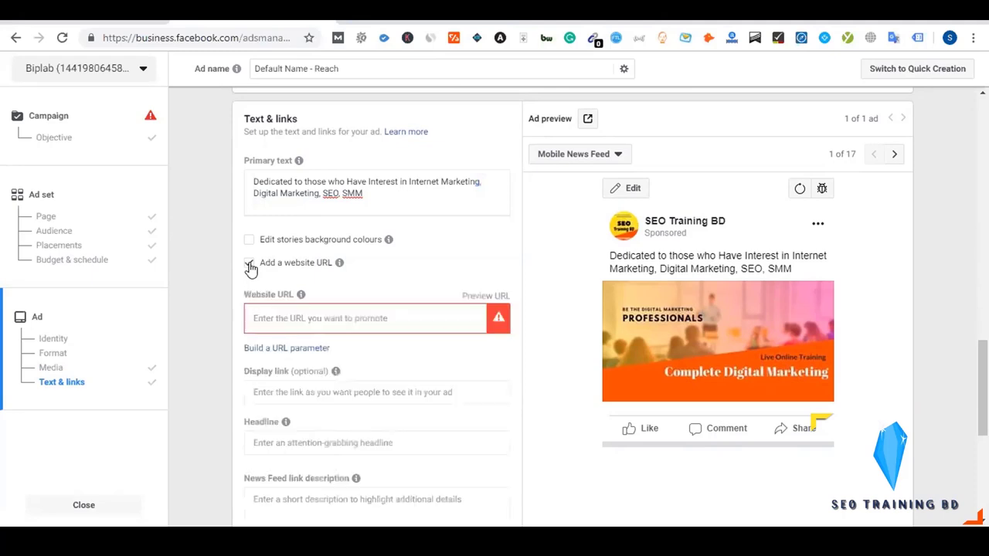
left_click(303, 323)
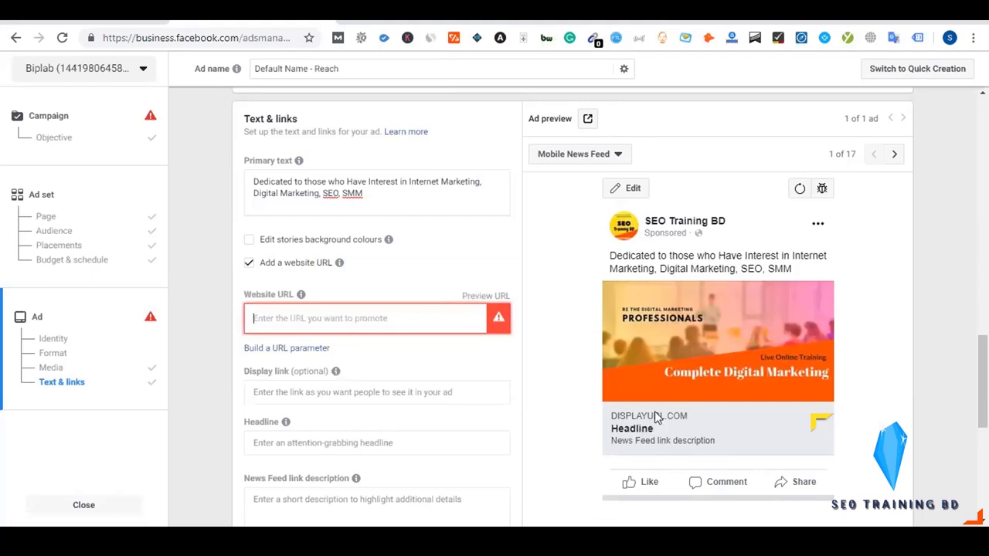
left_click(278, 396)
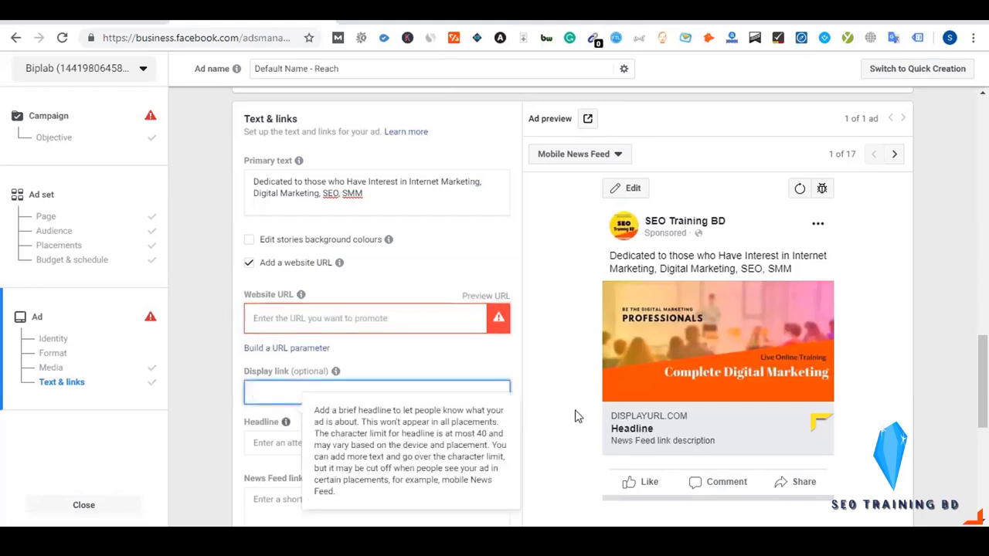
left_click(312, 456)
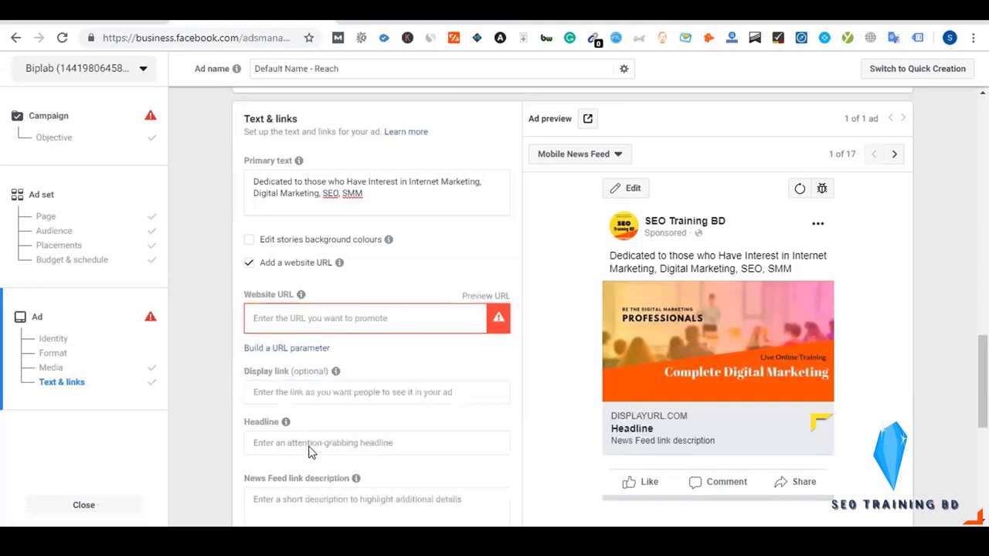
left_click(333, 502)
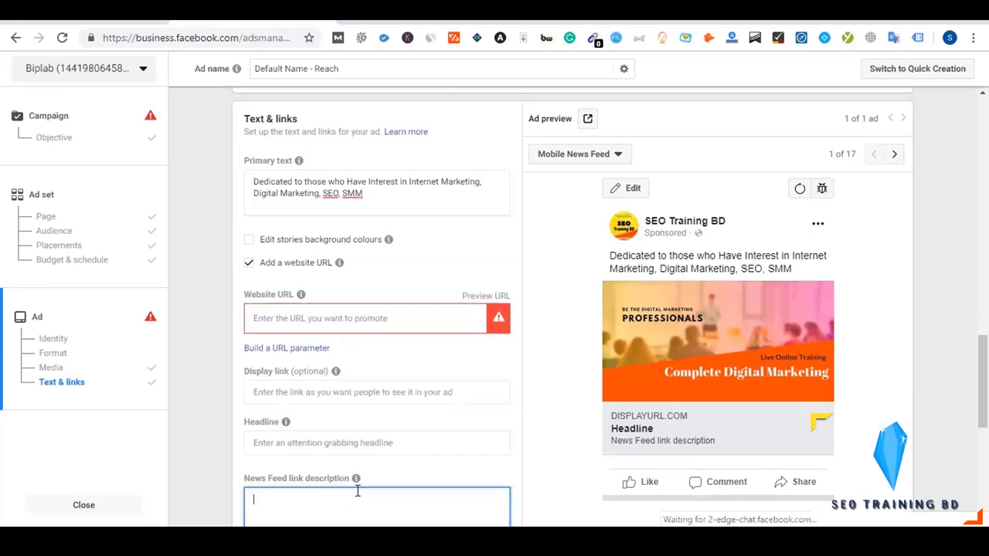
Switch the ad back to using the existing page post and check its Mobile News Feed preview.
scroll(548, 475, "up", 9)
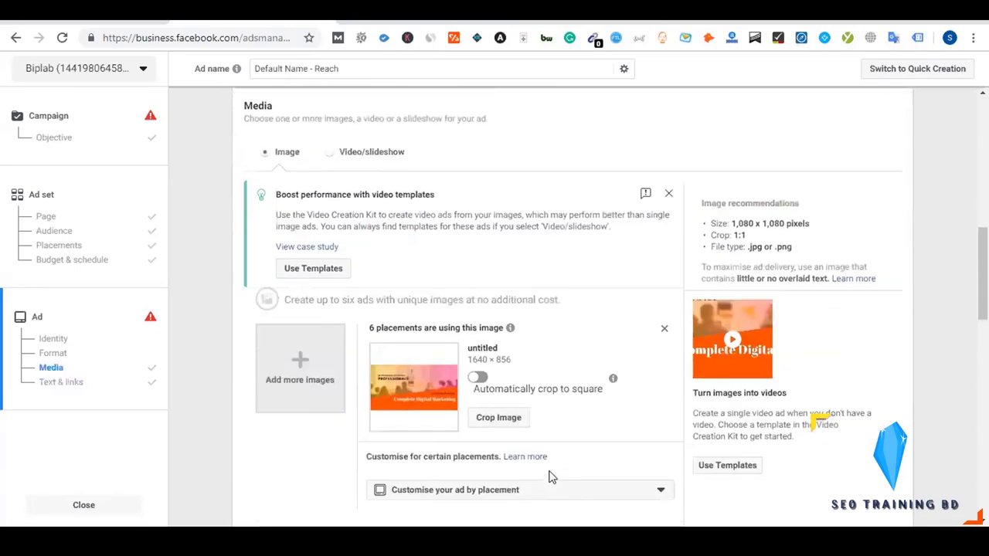
scroll(548, 476, "up", 4)
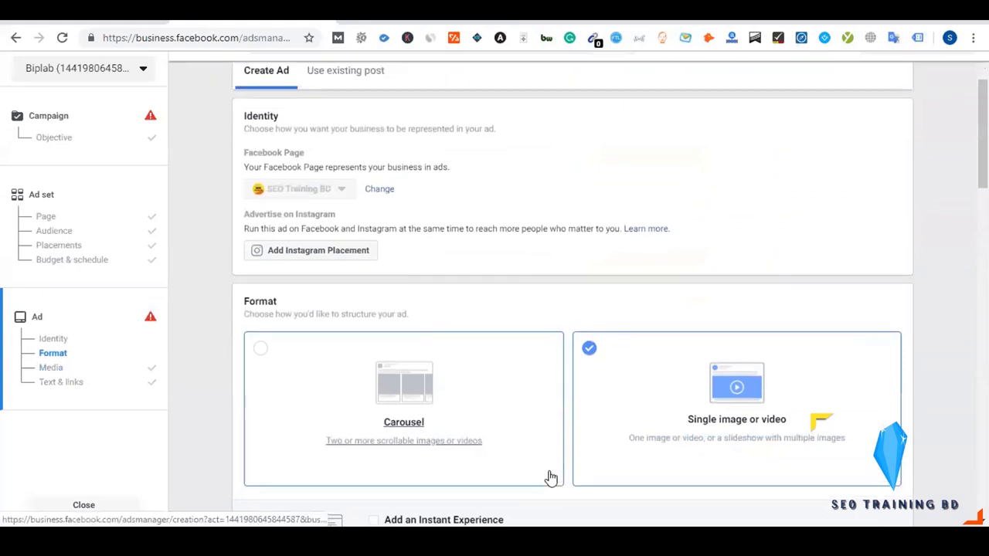
scroll(465, 370, "up", 1)
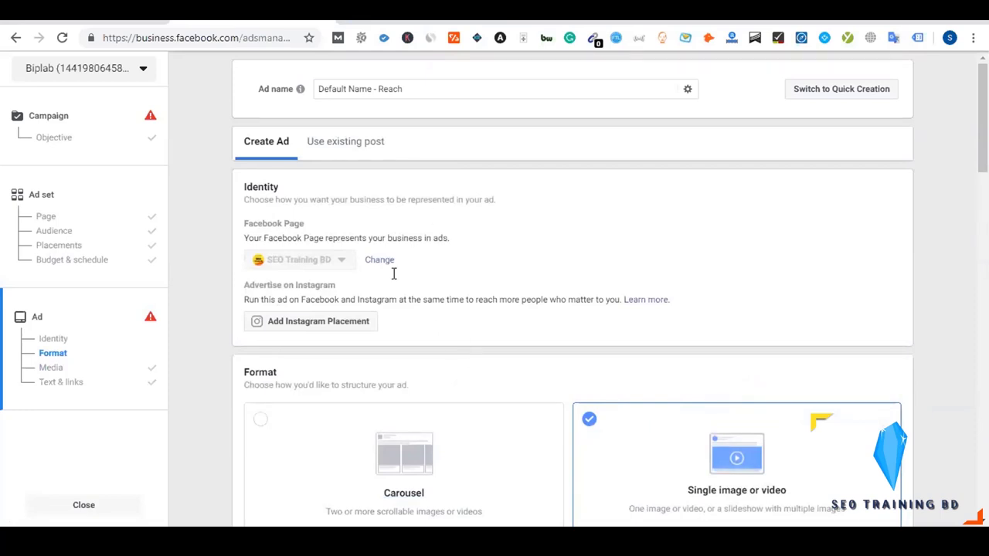
left_click(324, 158)
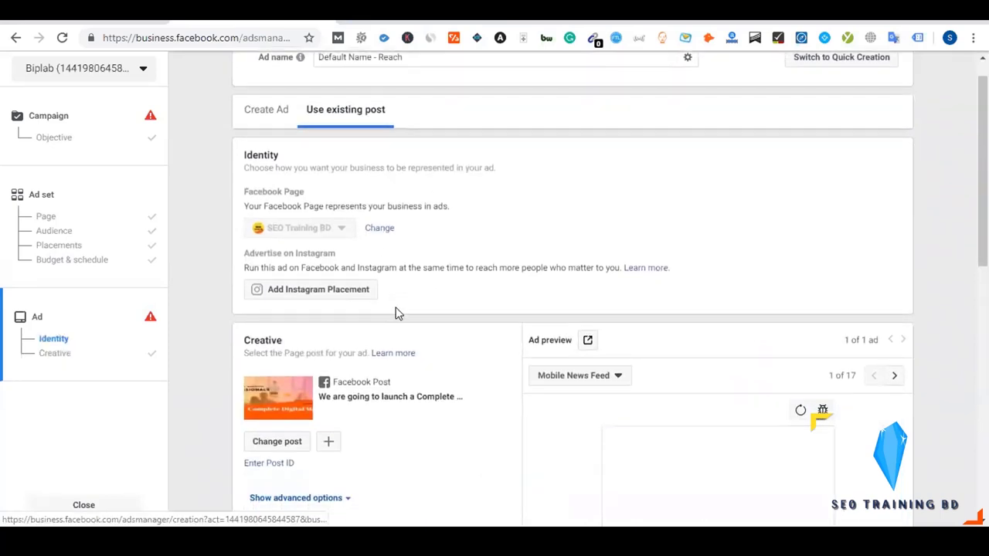
scroll(433, 317, "down", 1)
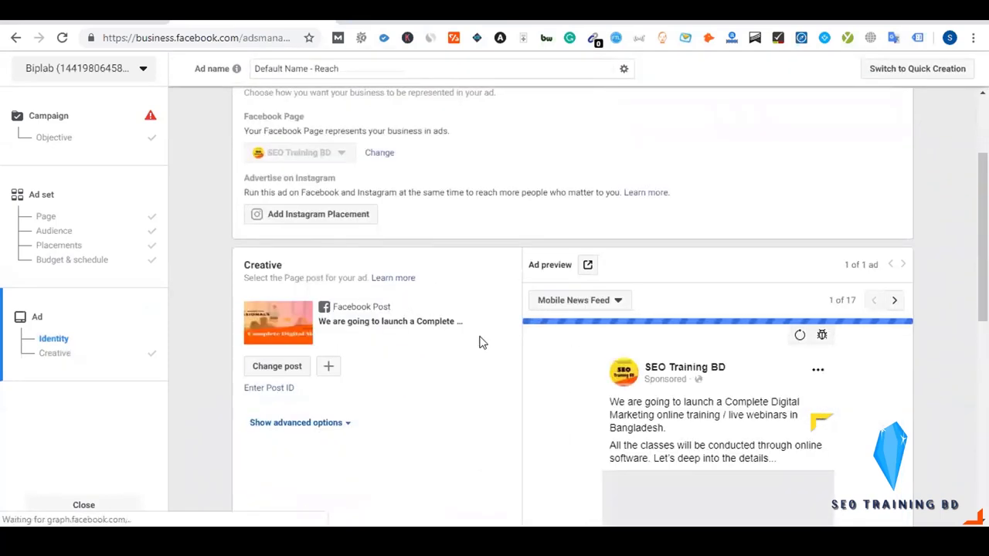
scroll(480, 342, "down", 5)
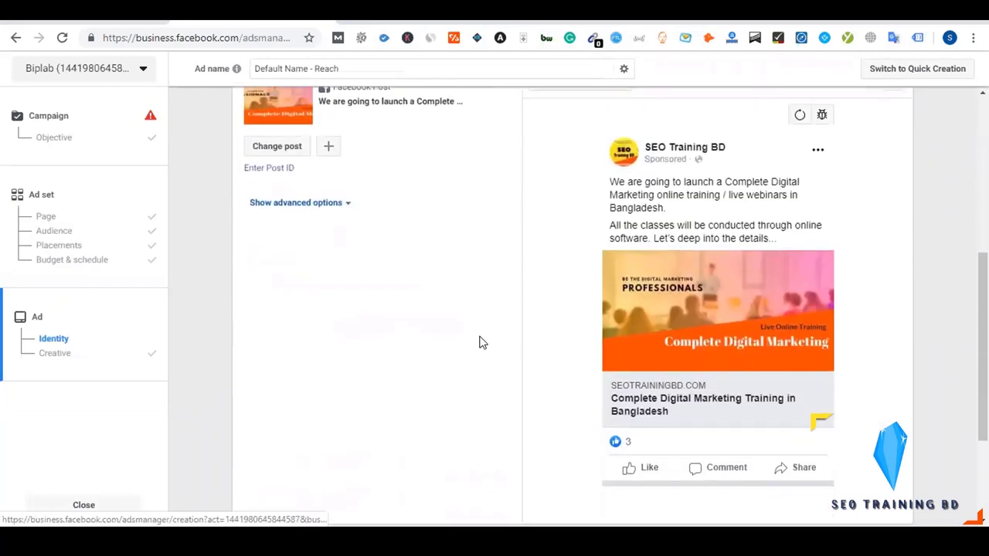
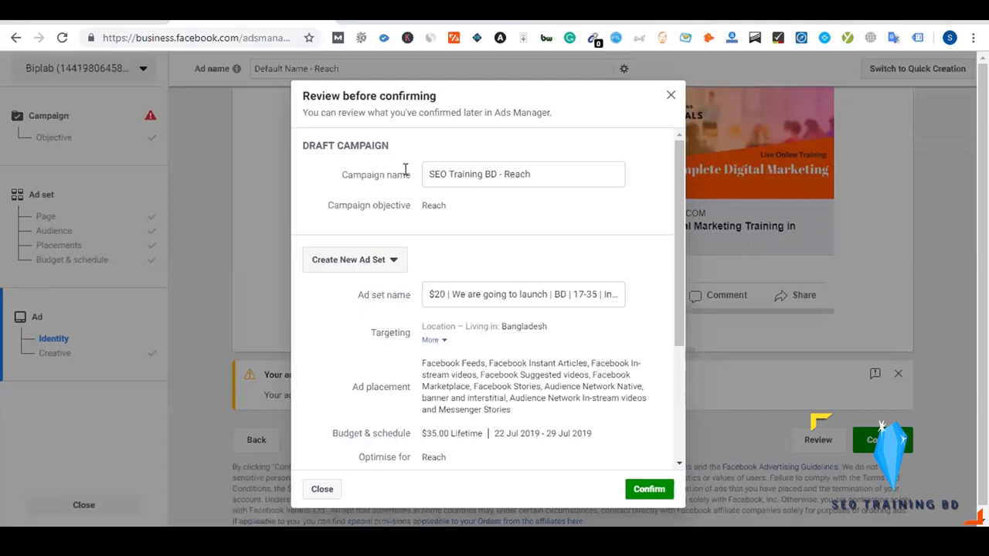
Review the draft campaign's targeting, placements, budget, frequency cap and ad name, and close the review.
scroll(501, 236, "down", 1)
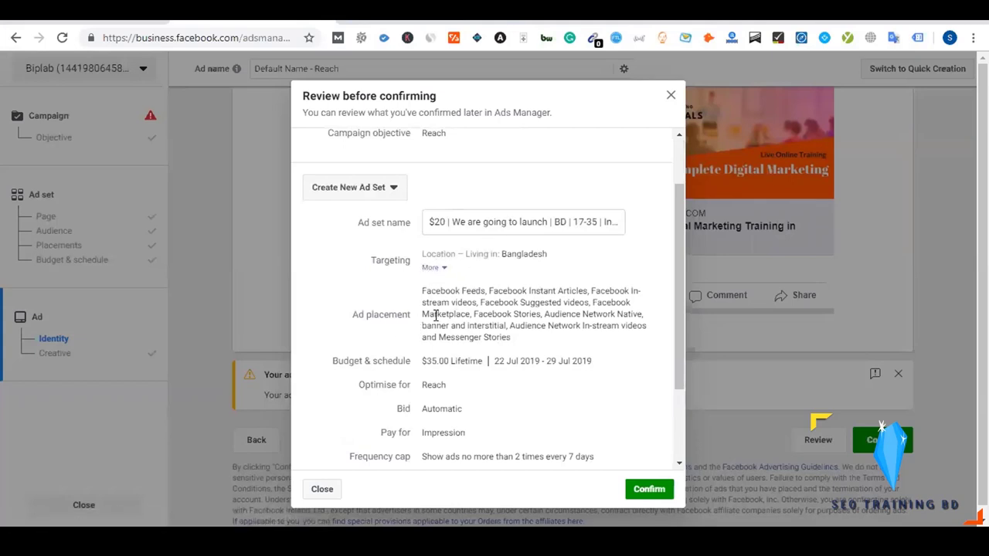
scroll(461, 316, "down", 1)
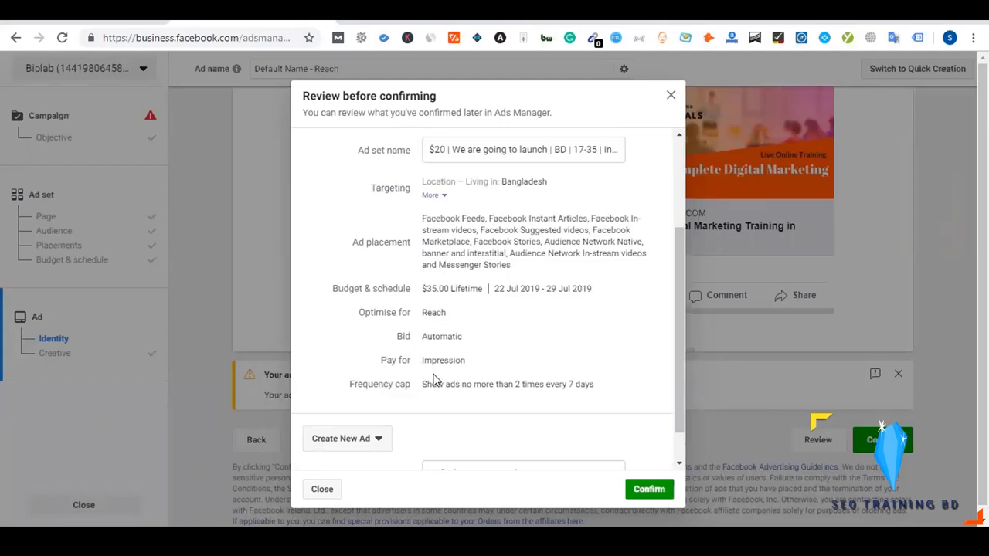
scroll(417, 387, "down", 1)
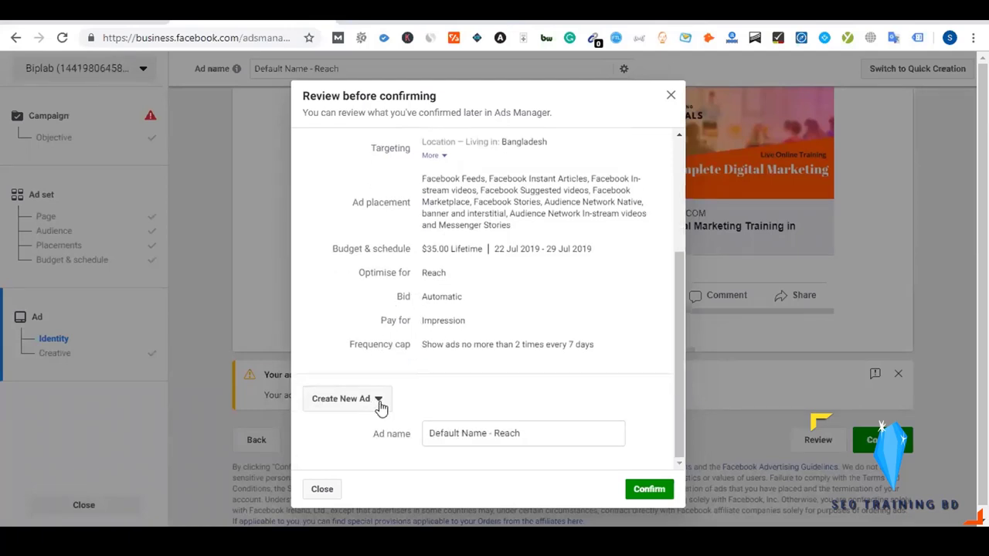
left_click(323, 489)
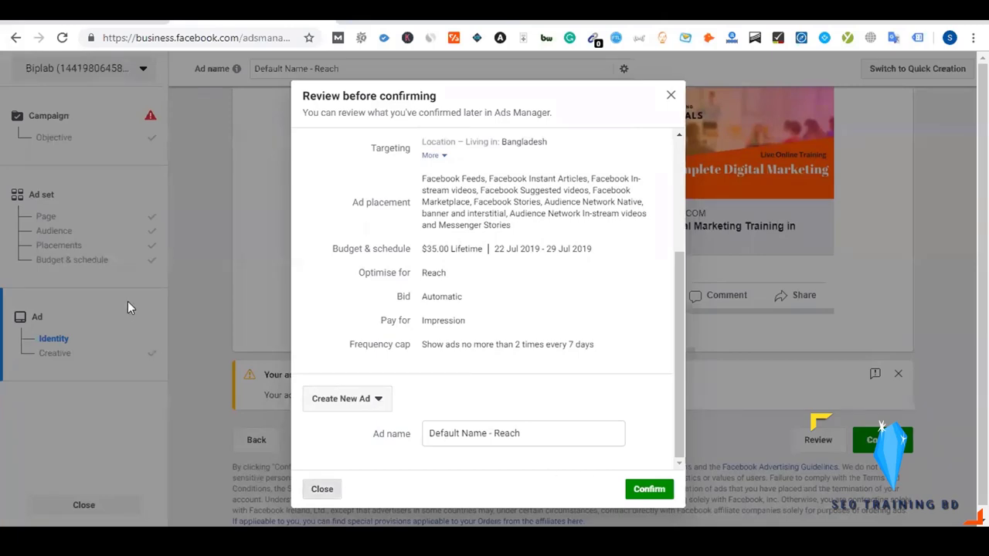
Save the ad set's audience under the name "SEO Training BD | BD | 17-35 | Interest".
left_click(46, 230)
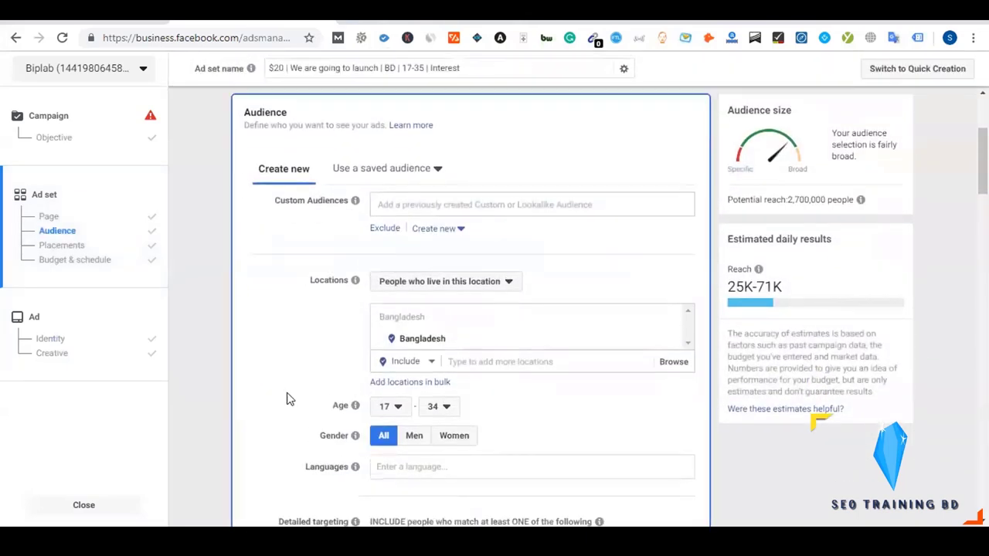
scroll(287, 399, "down", 3)
scroll(287, 400, "down", 3)
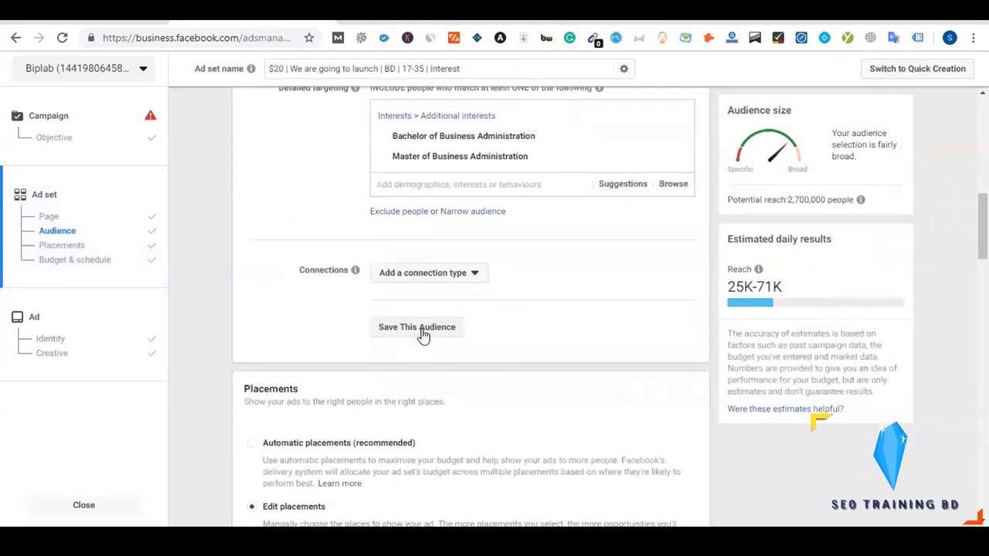
left_click(421, 328)
double_click(438, 215)
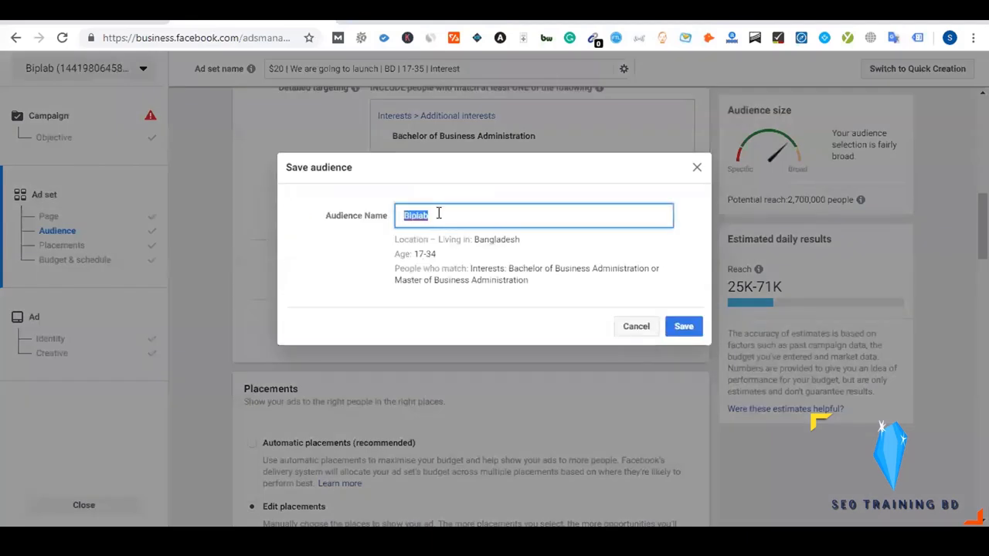
type("SEO Training")
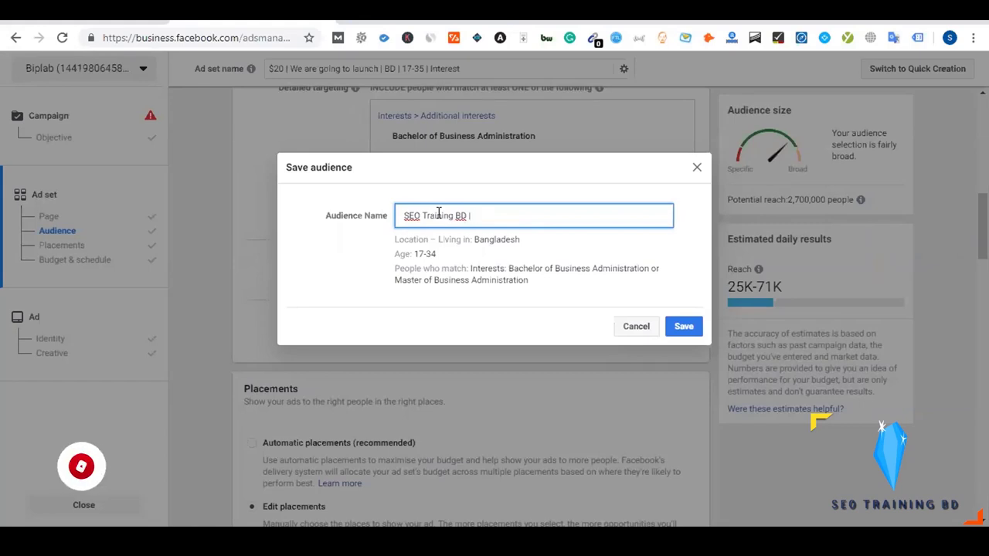
type("BD | BD |")
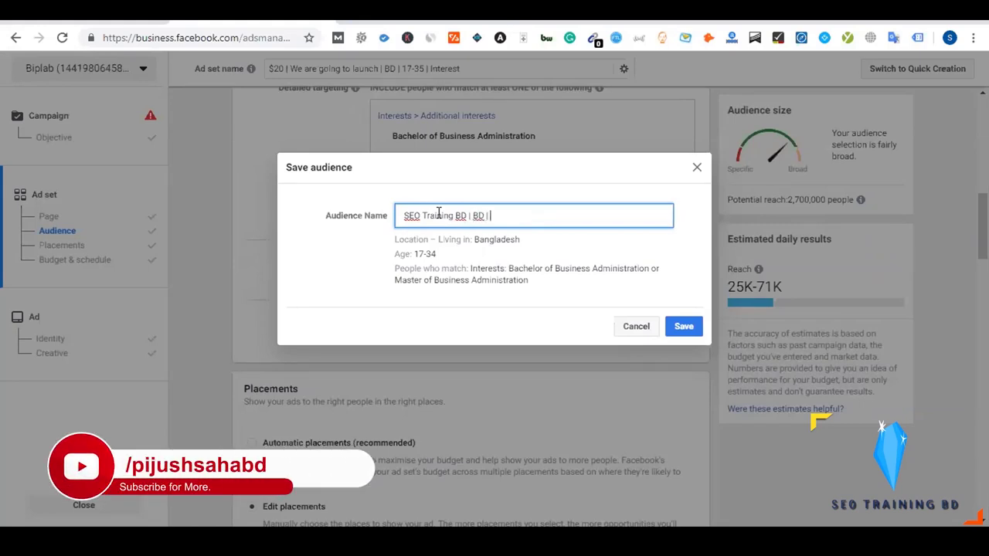
type("17-35")
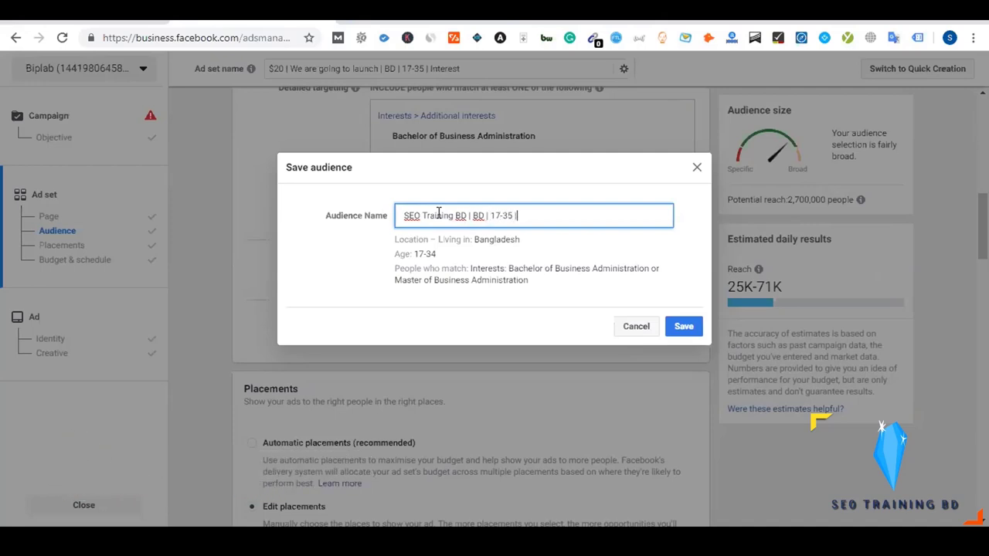
type(" | Interest")
left_click(684, 326)
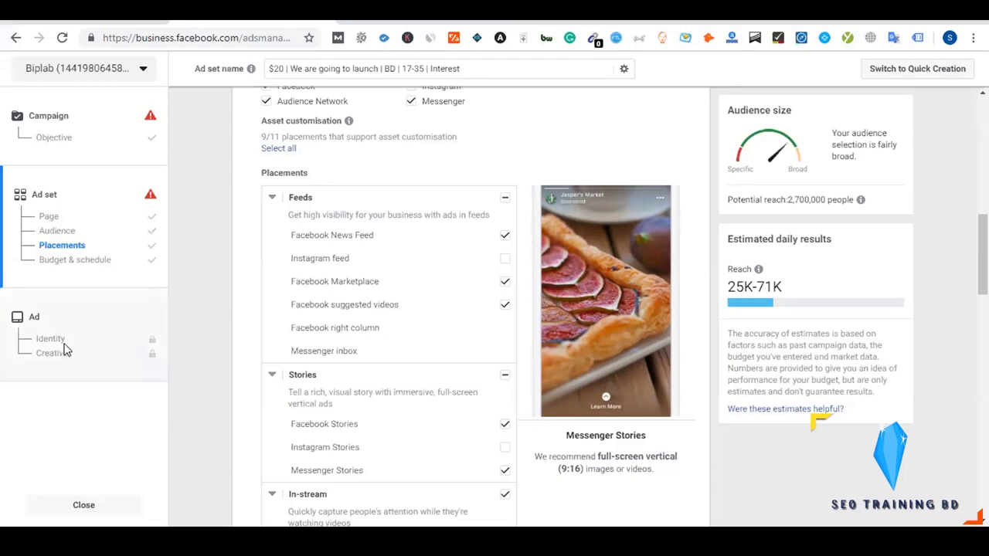
Set the ad set's schedule start time on 22/7/2019 to 23:46.
scroll(242, 327, "down", 10)
scroll(338, 327, "down", 1)
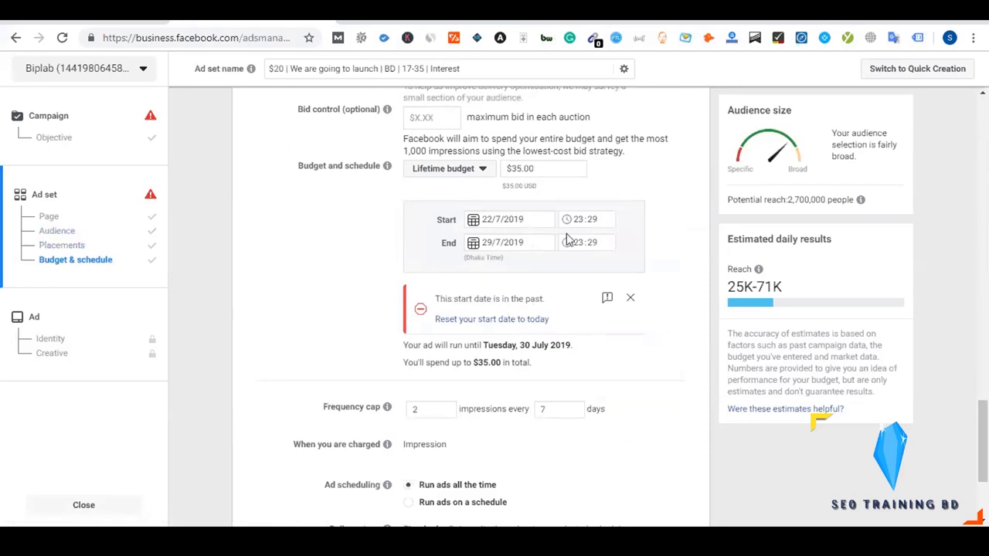
left_click(595, 224)
type("46")
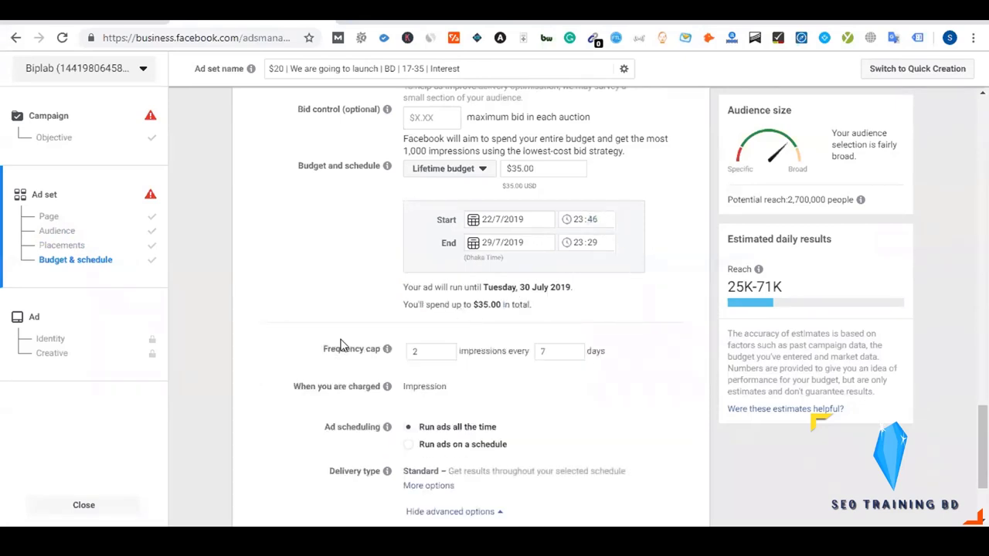
Continue to the ad's creative section and try to confirm the campaign for publishing.
scroll(340, 344, "down", 5)
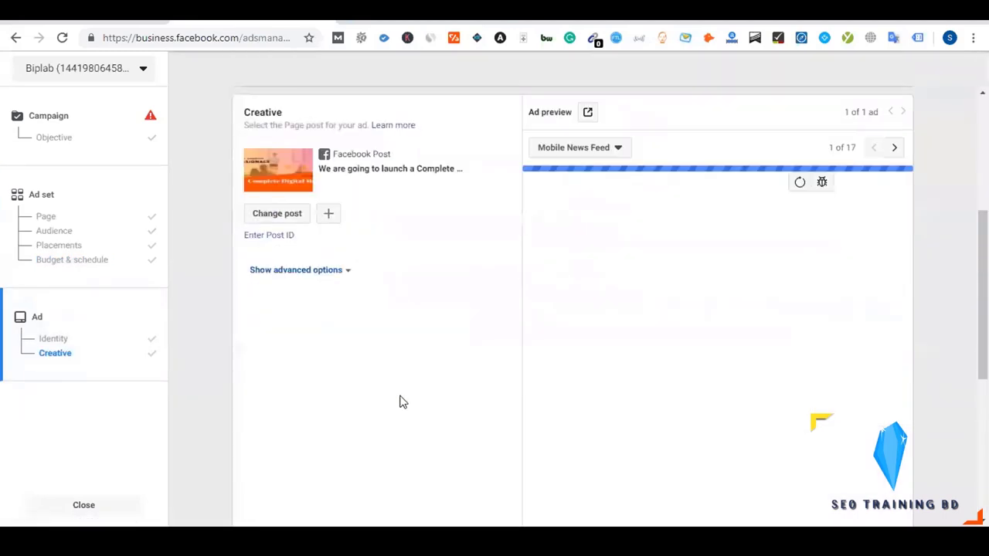
scroll(415, 382, "down", 5)
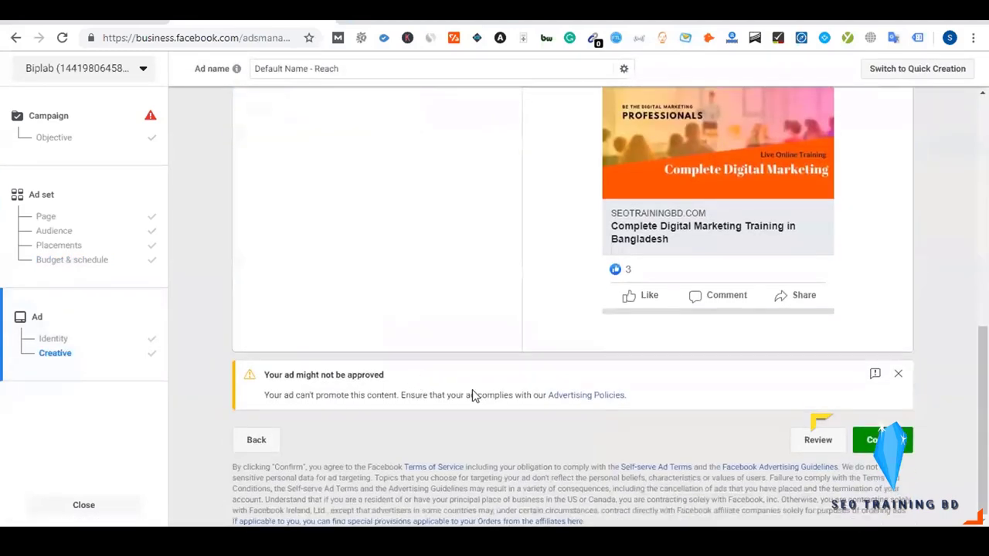
left_click(880, 441)
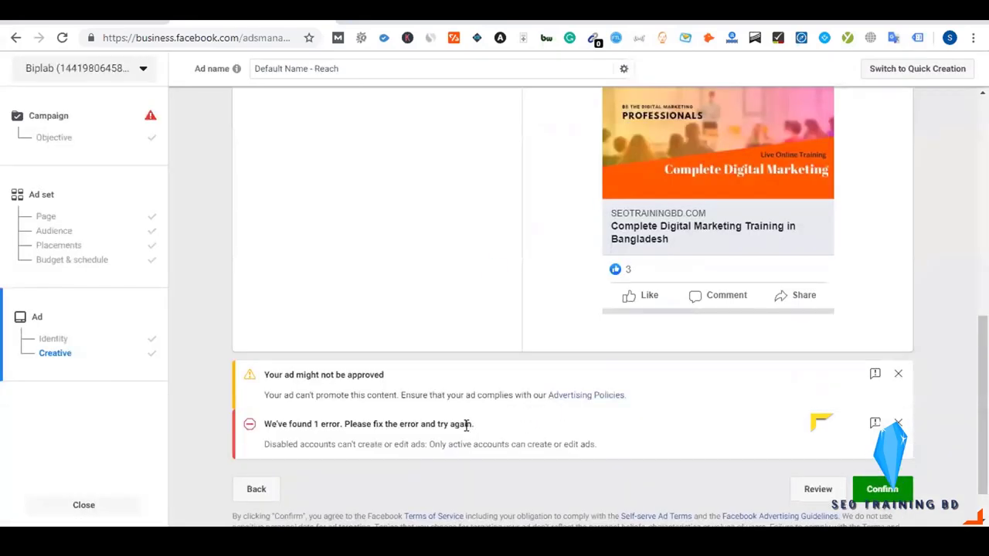
scroll(465, 427, "down", 1)
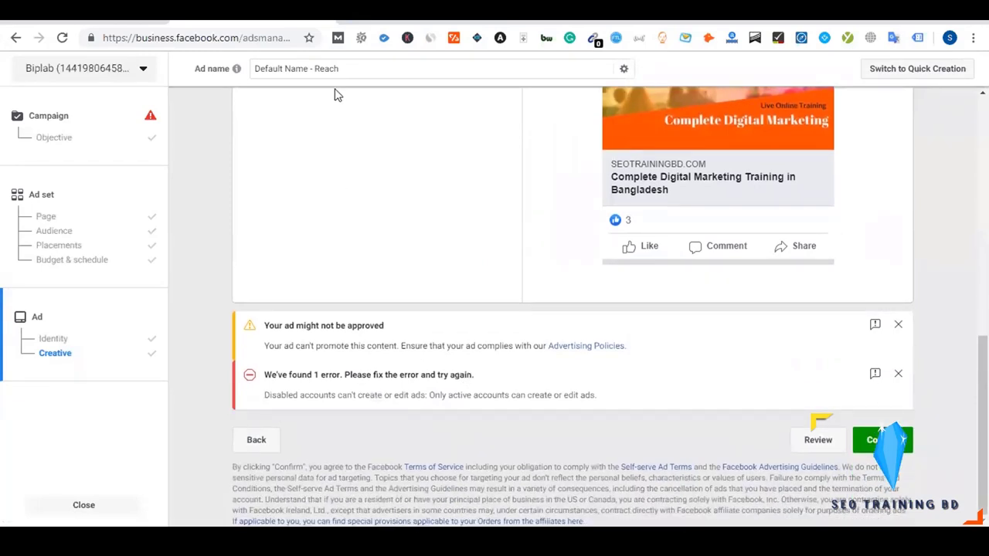
Rename the ad "We are going to launch - Image", taking the opening words from the SEO Training BD page post.
left_click_drag(353, 69, 280, 68)
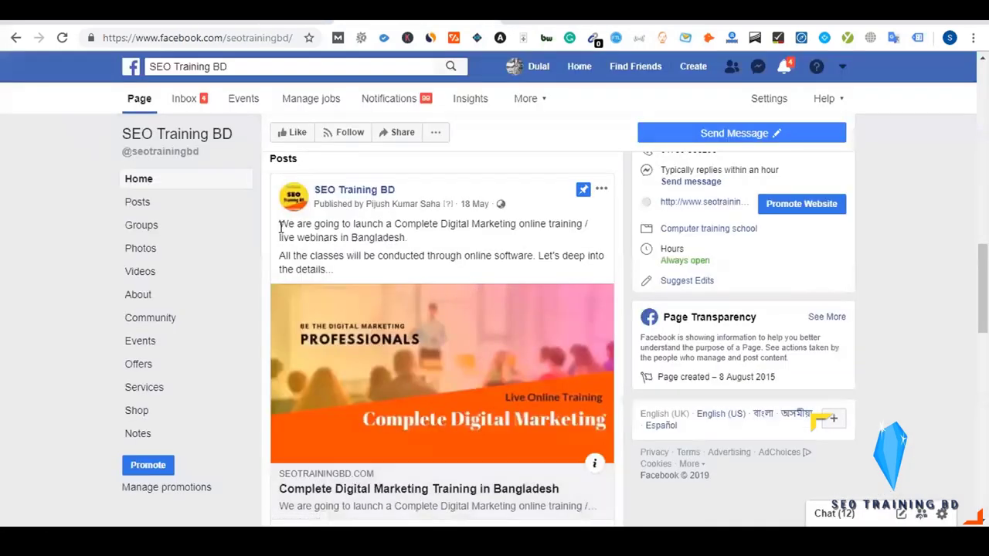
left_click_drag(281, 227, 383, 224)
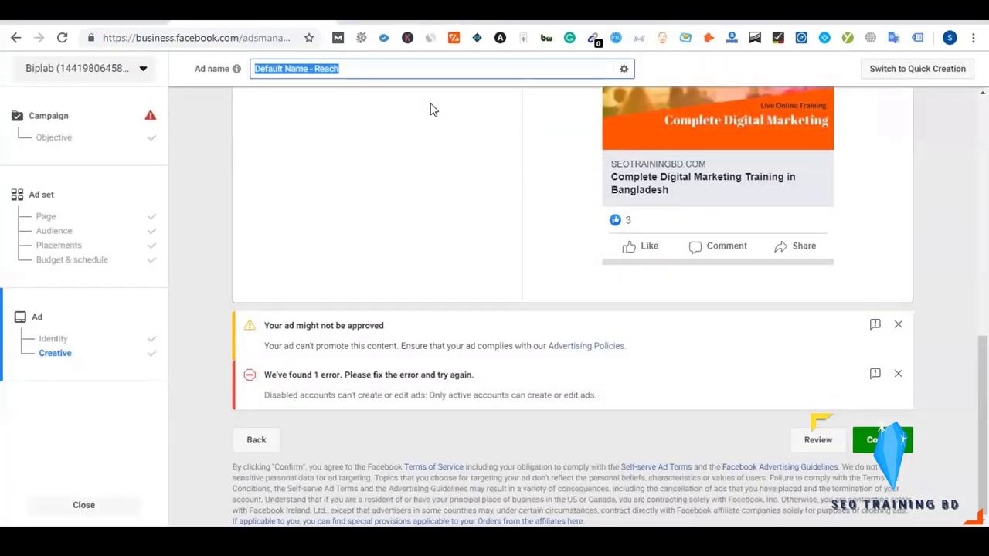
type("We are going to launch")
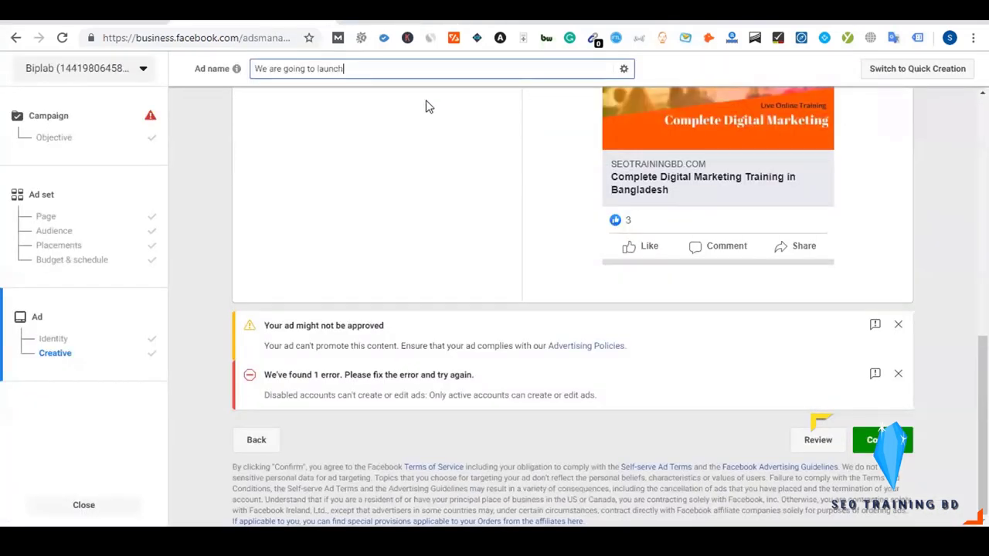
type("- Image")
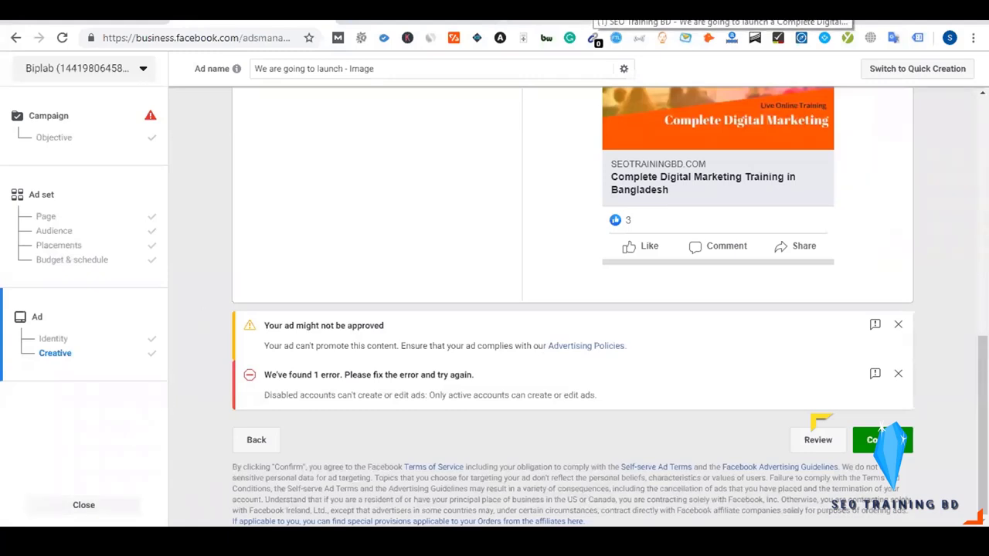
In the existing campaigns list, examine the BDHutBazar - PPE campaign's ad sets and the ad inside "4 Cities | 17-45 | Episode 02".
left_click(734, 9)
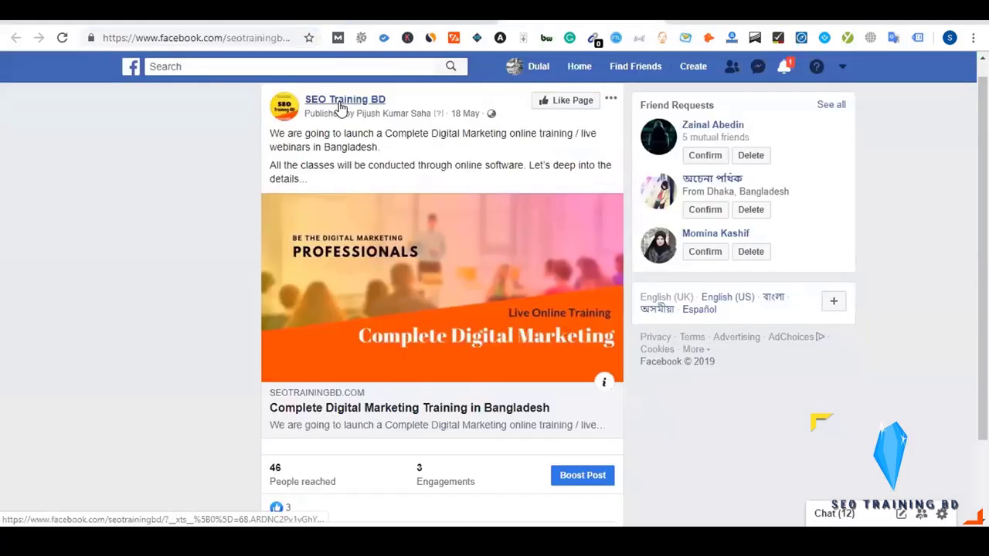
left_click(813, 20)
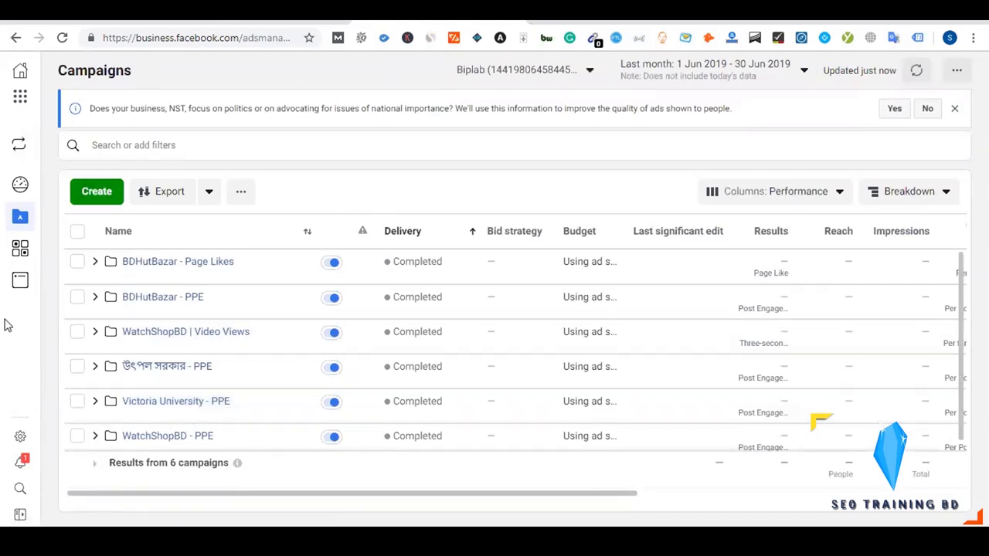
mouse_move(23, 220)
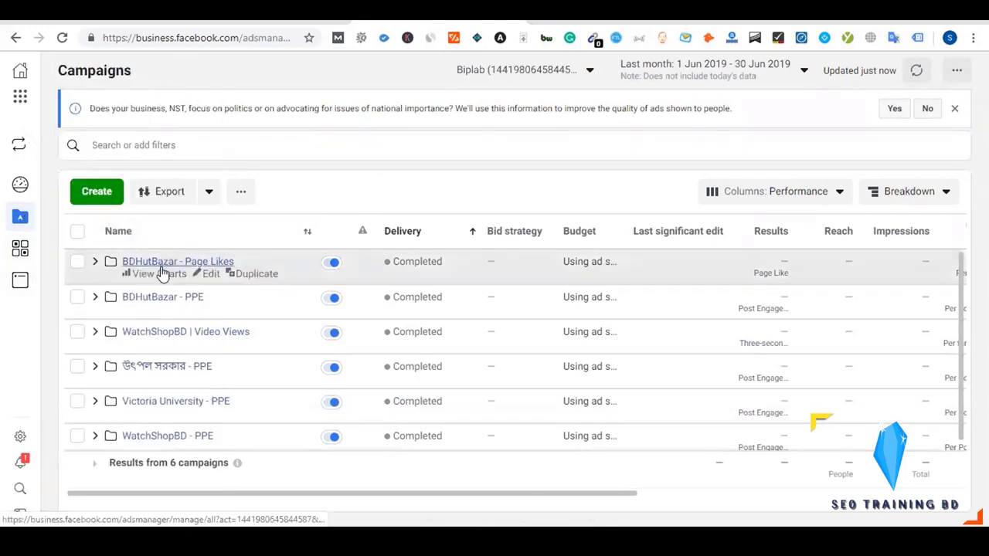
left_click(156, 298)
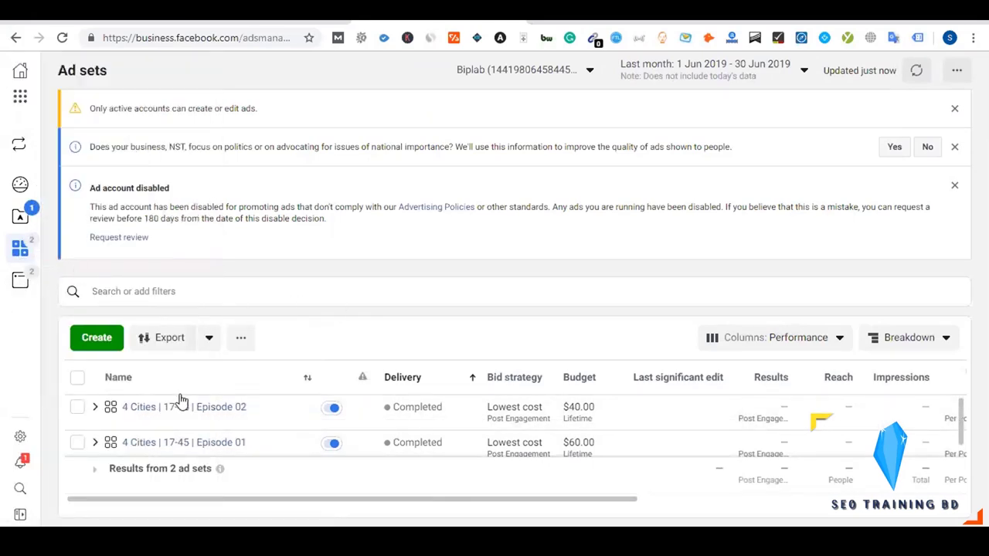
scroll(303, 379, "down", 1)
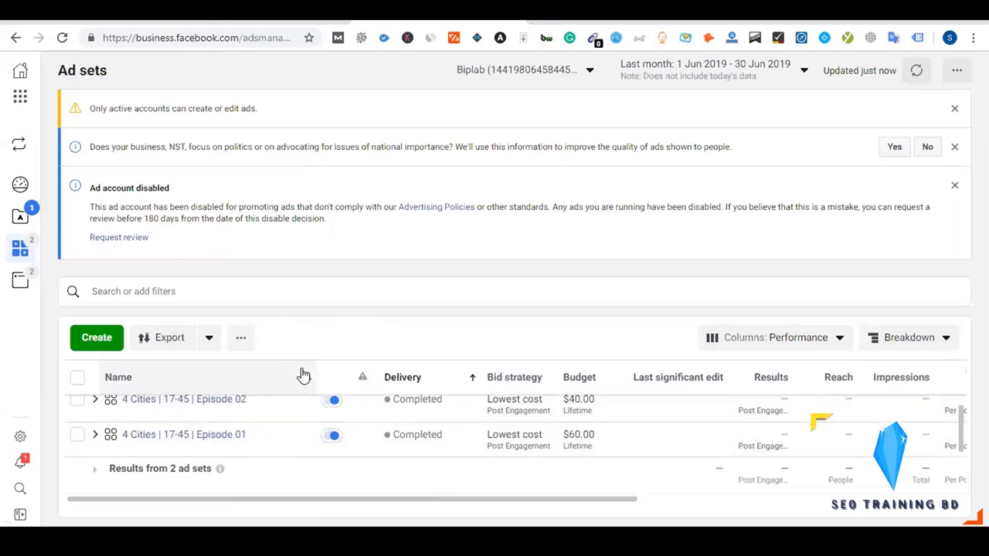
scroll(288, 412, "up", 1)
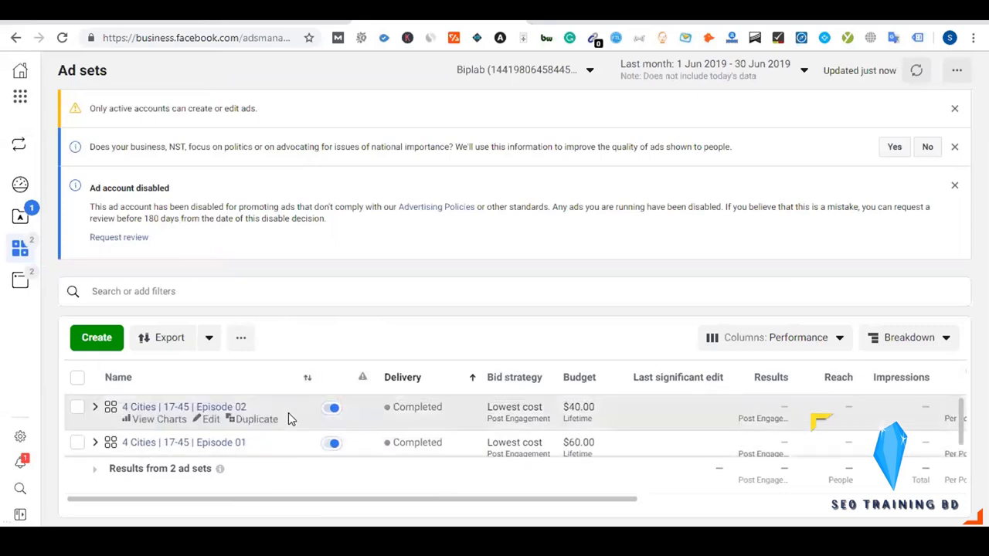
left_click(177, 407)
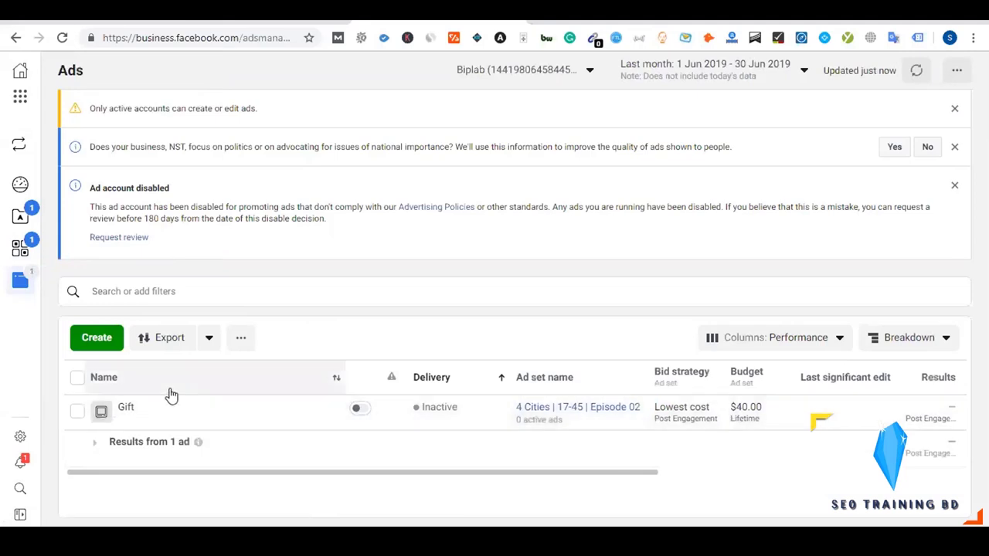
mouse_move(137, 418)
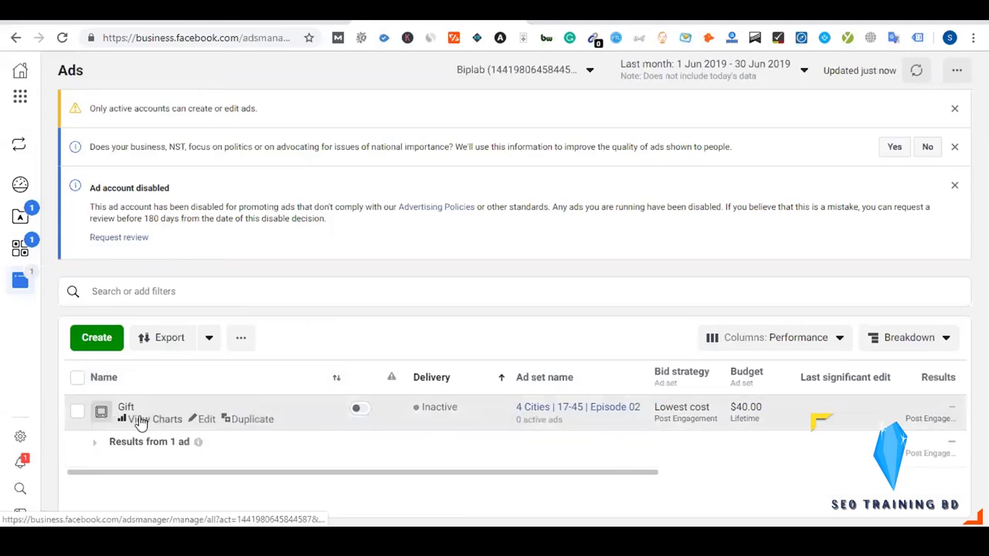